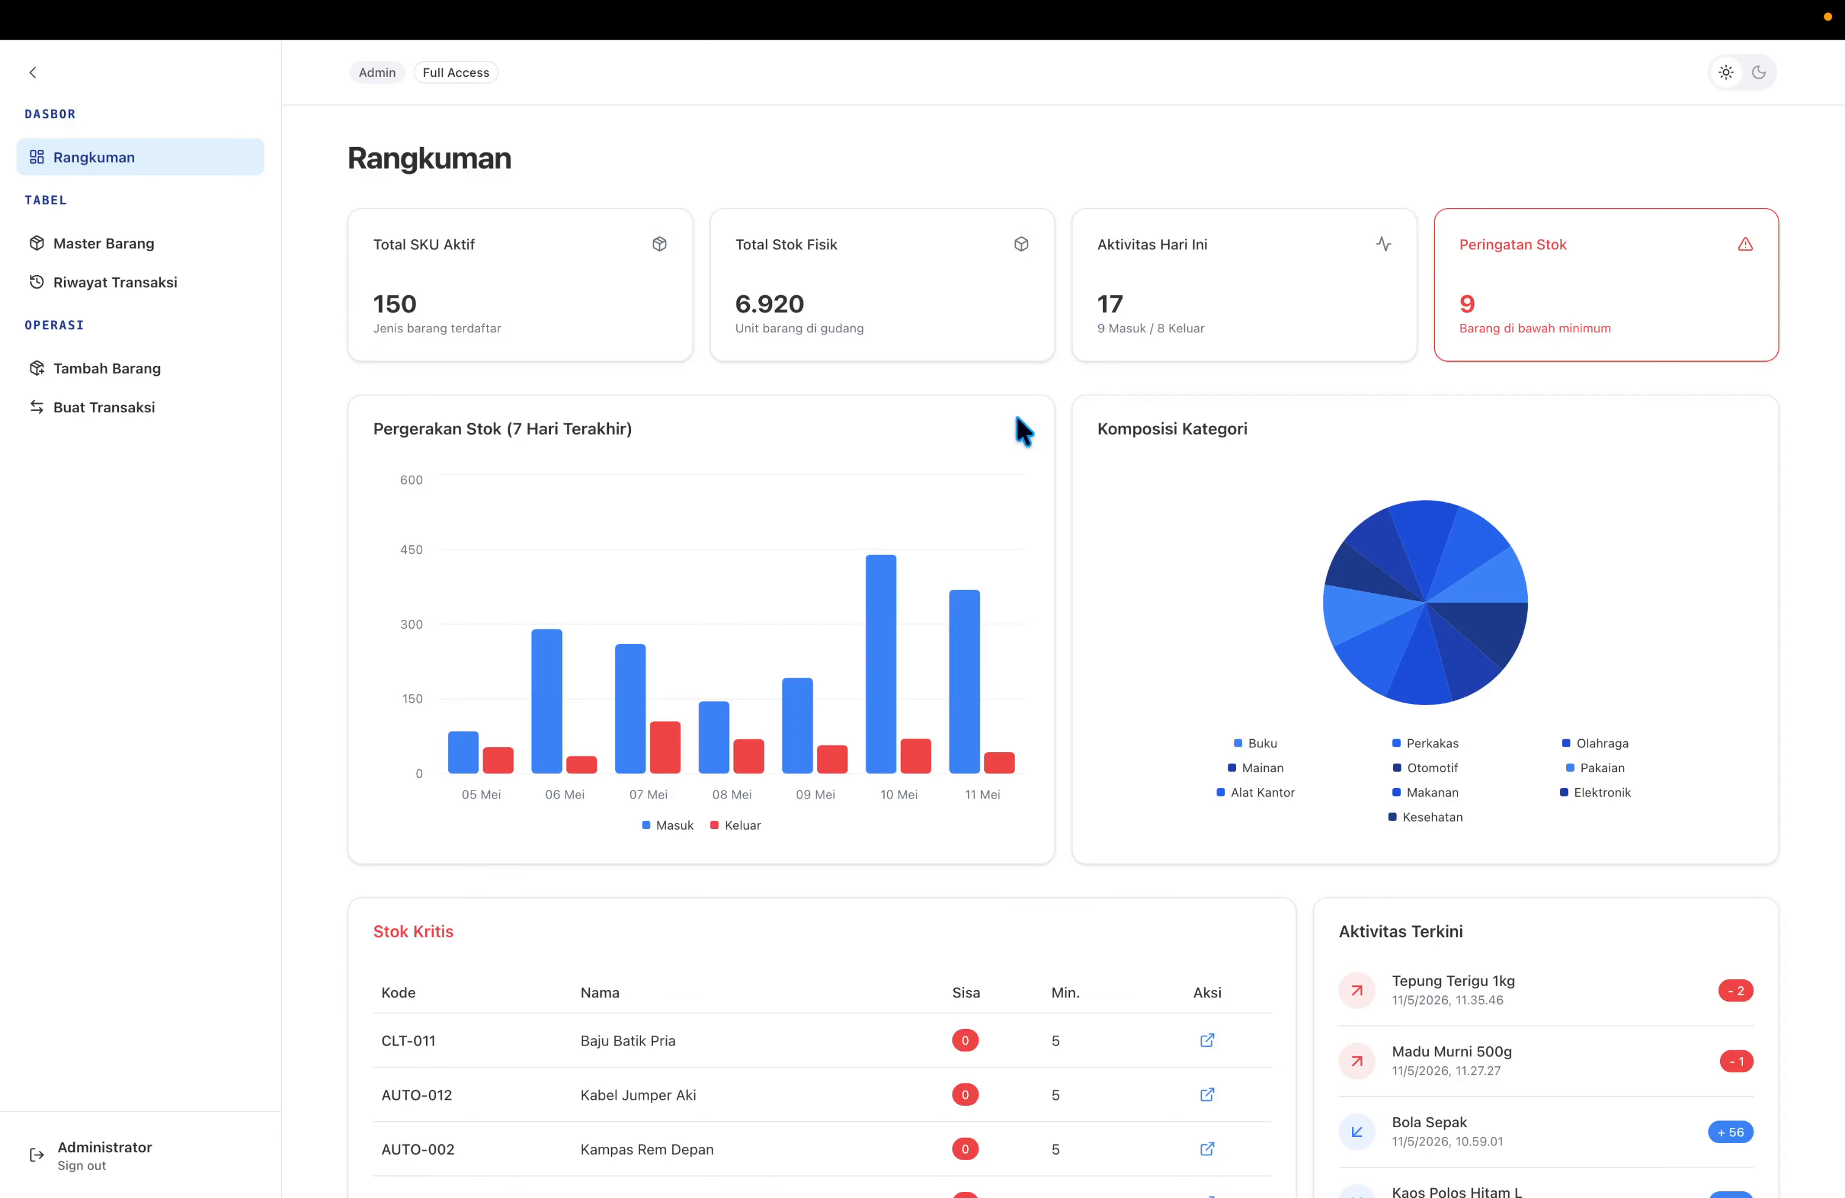
Open the edit form for the Kabel Jumper Aki item.
{"action": "mouse_move", "coordinate": [712, 502]}
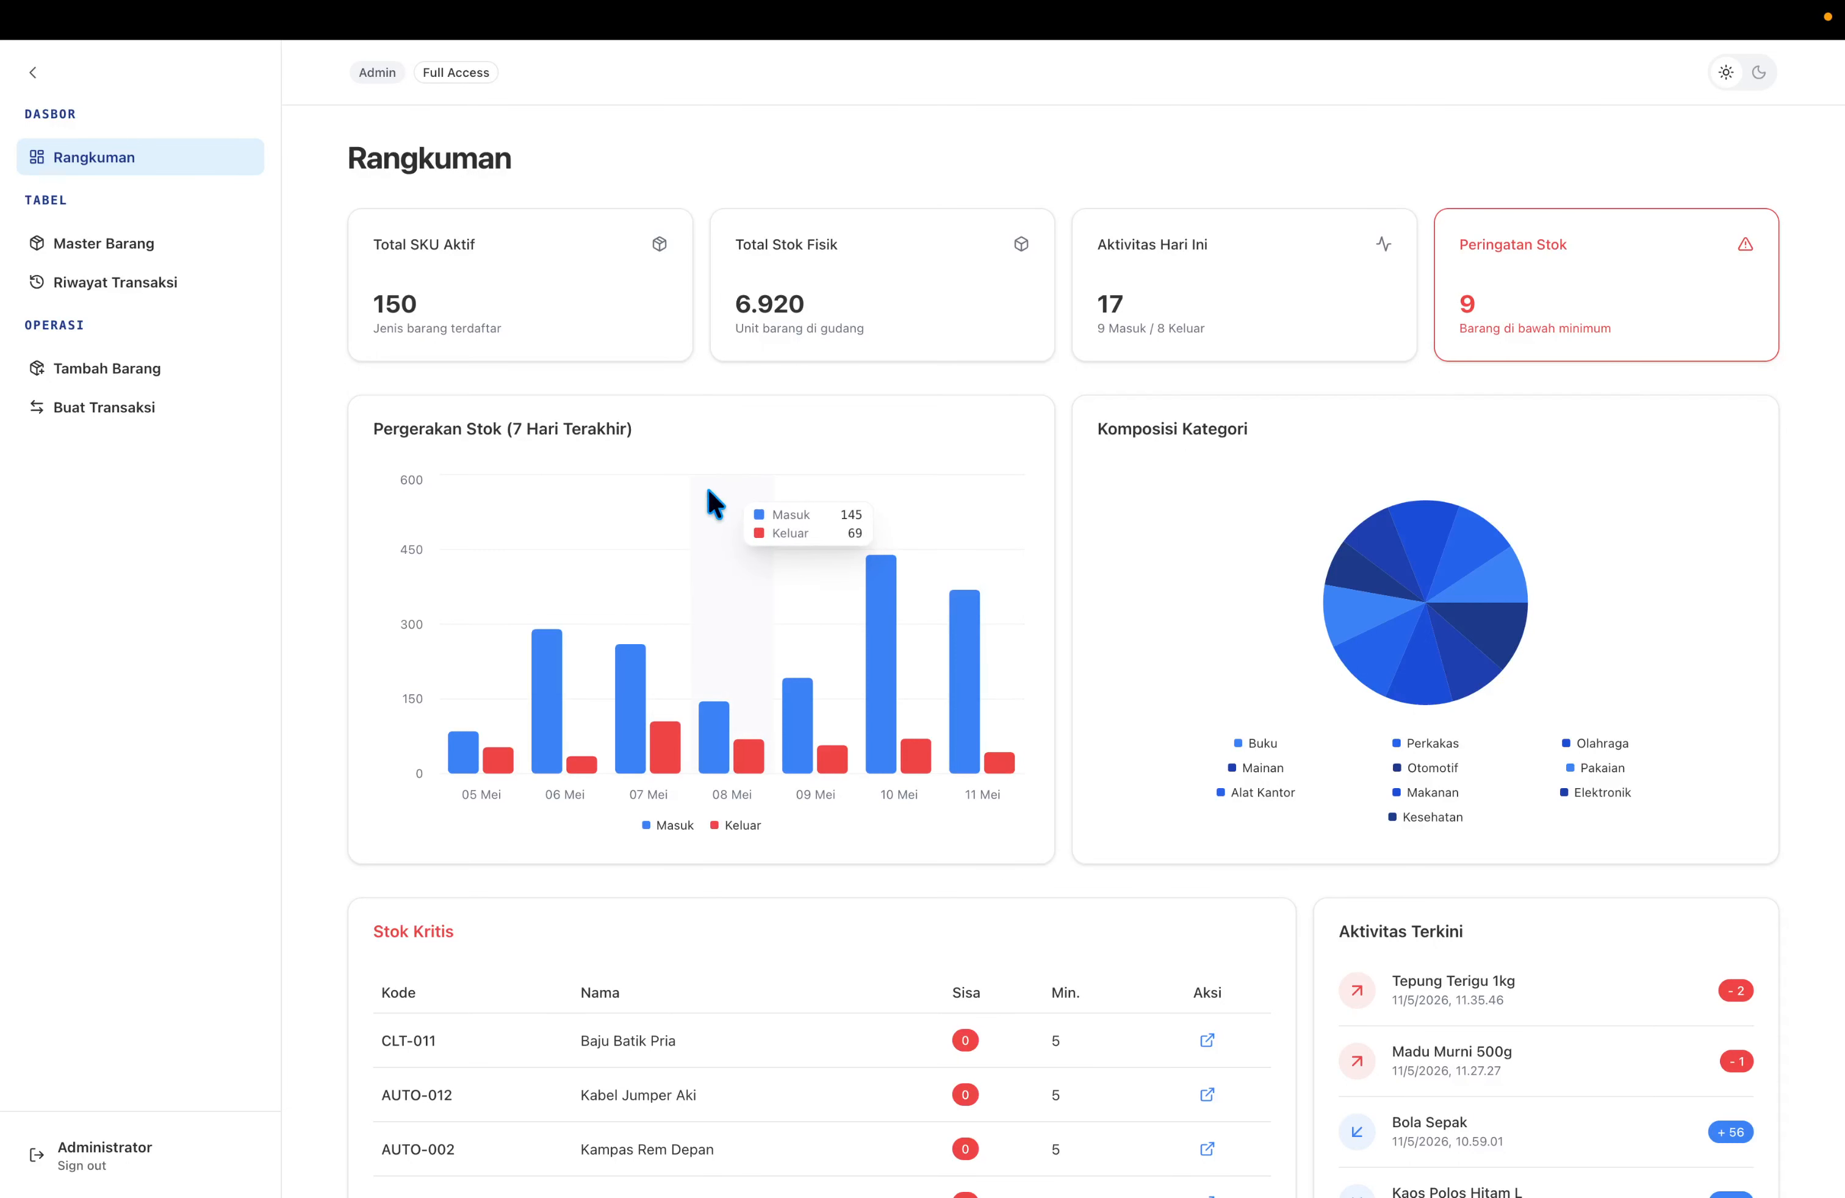
{"action": "mouse_move", "coordinate": [605, 589]}
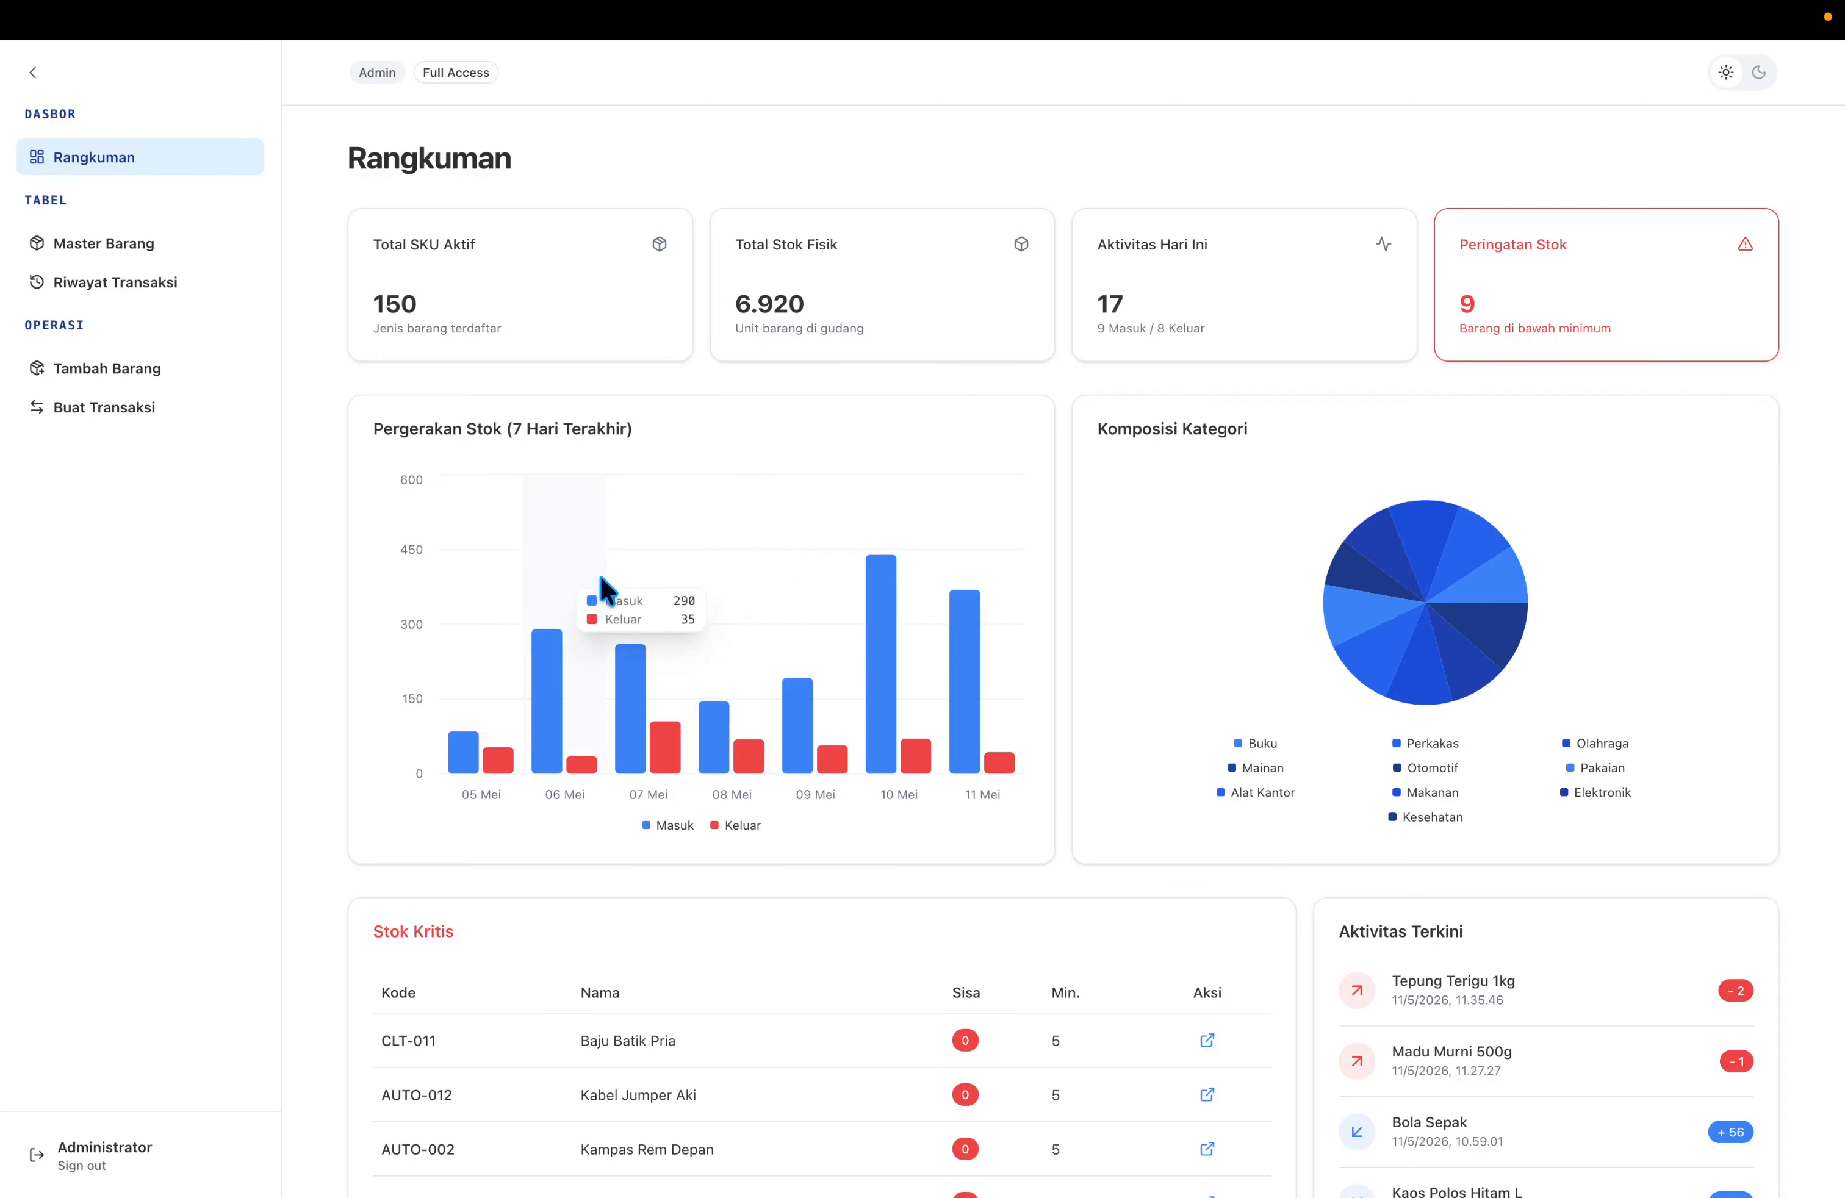
{"action": "mouse_move", "coordinate": [774, 618]}
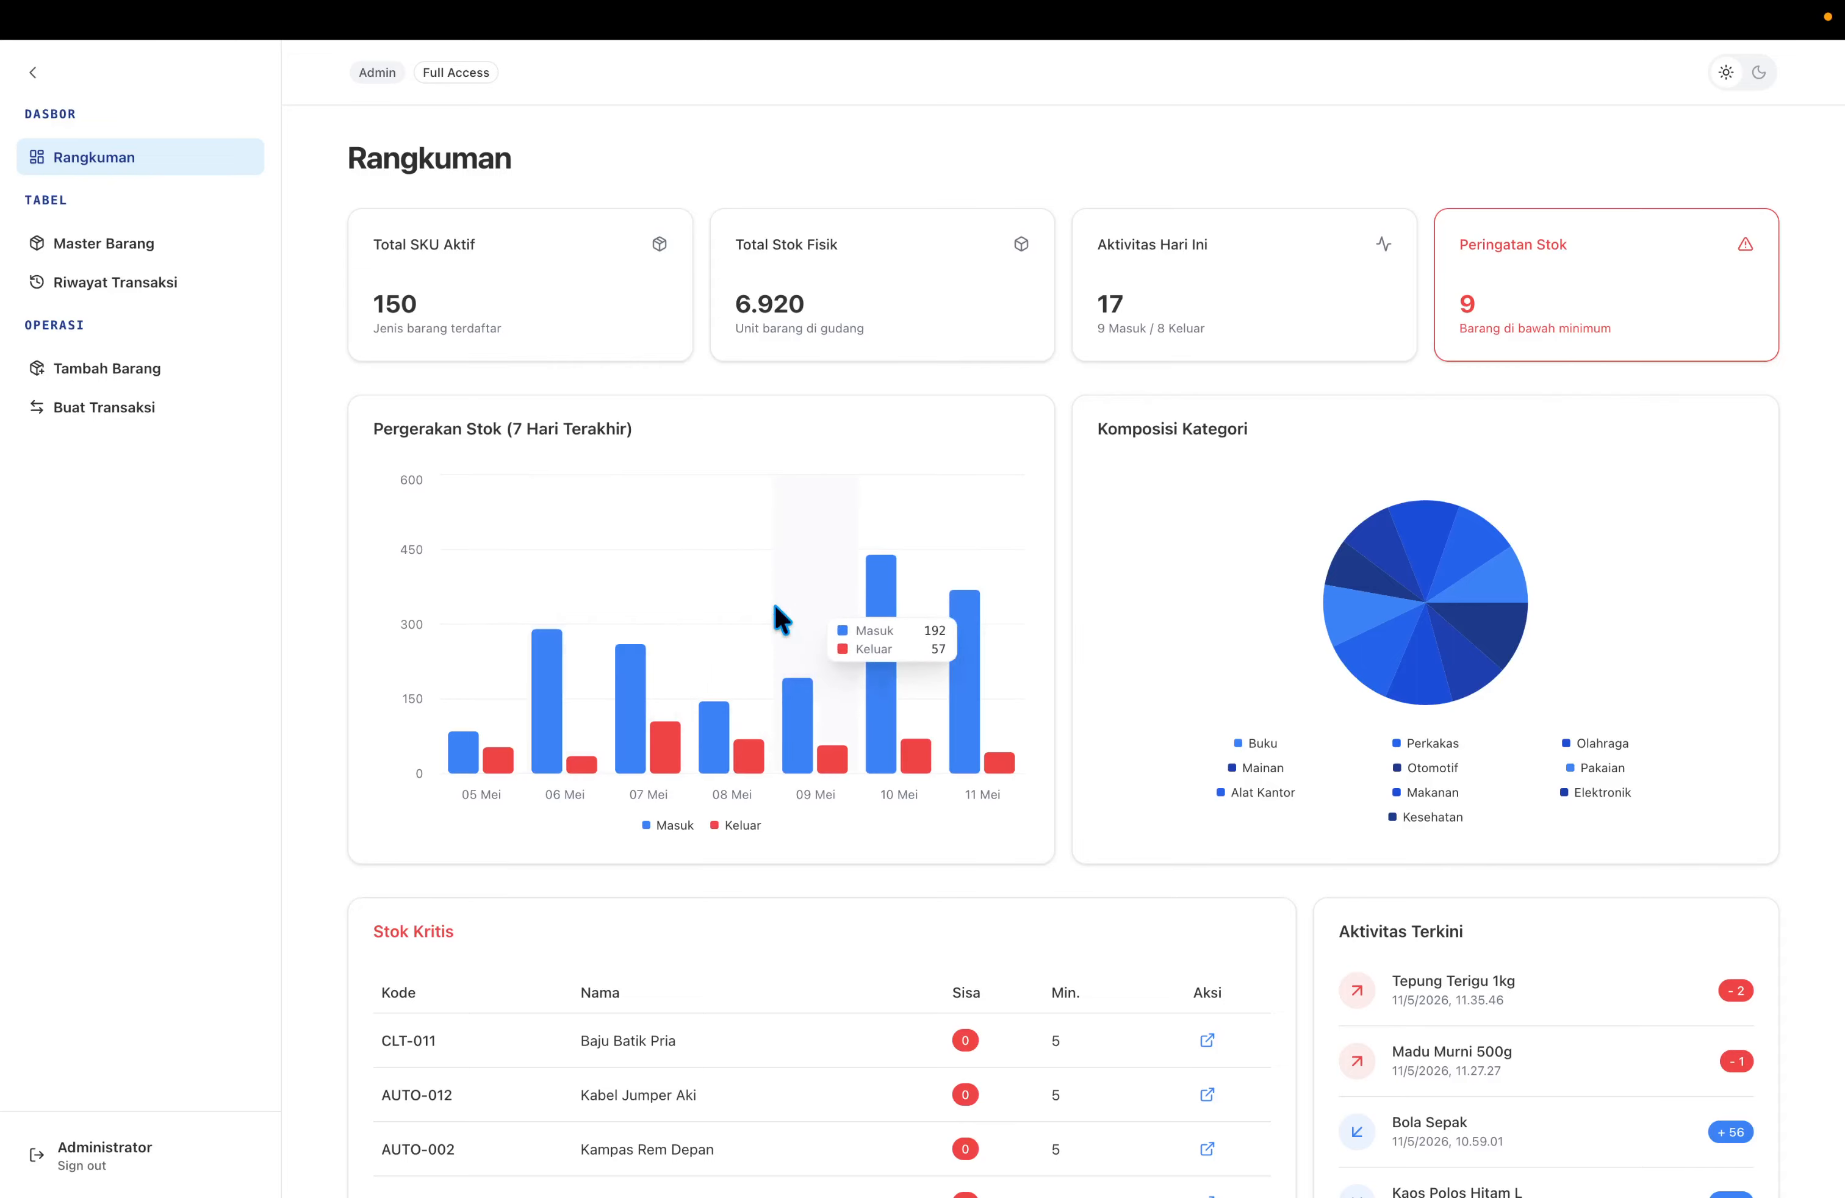
{"action": "mouse_move", "coordinate": [890, 602]}
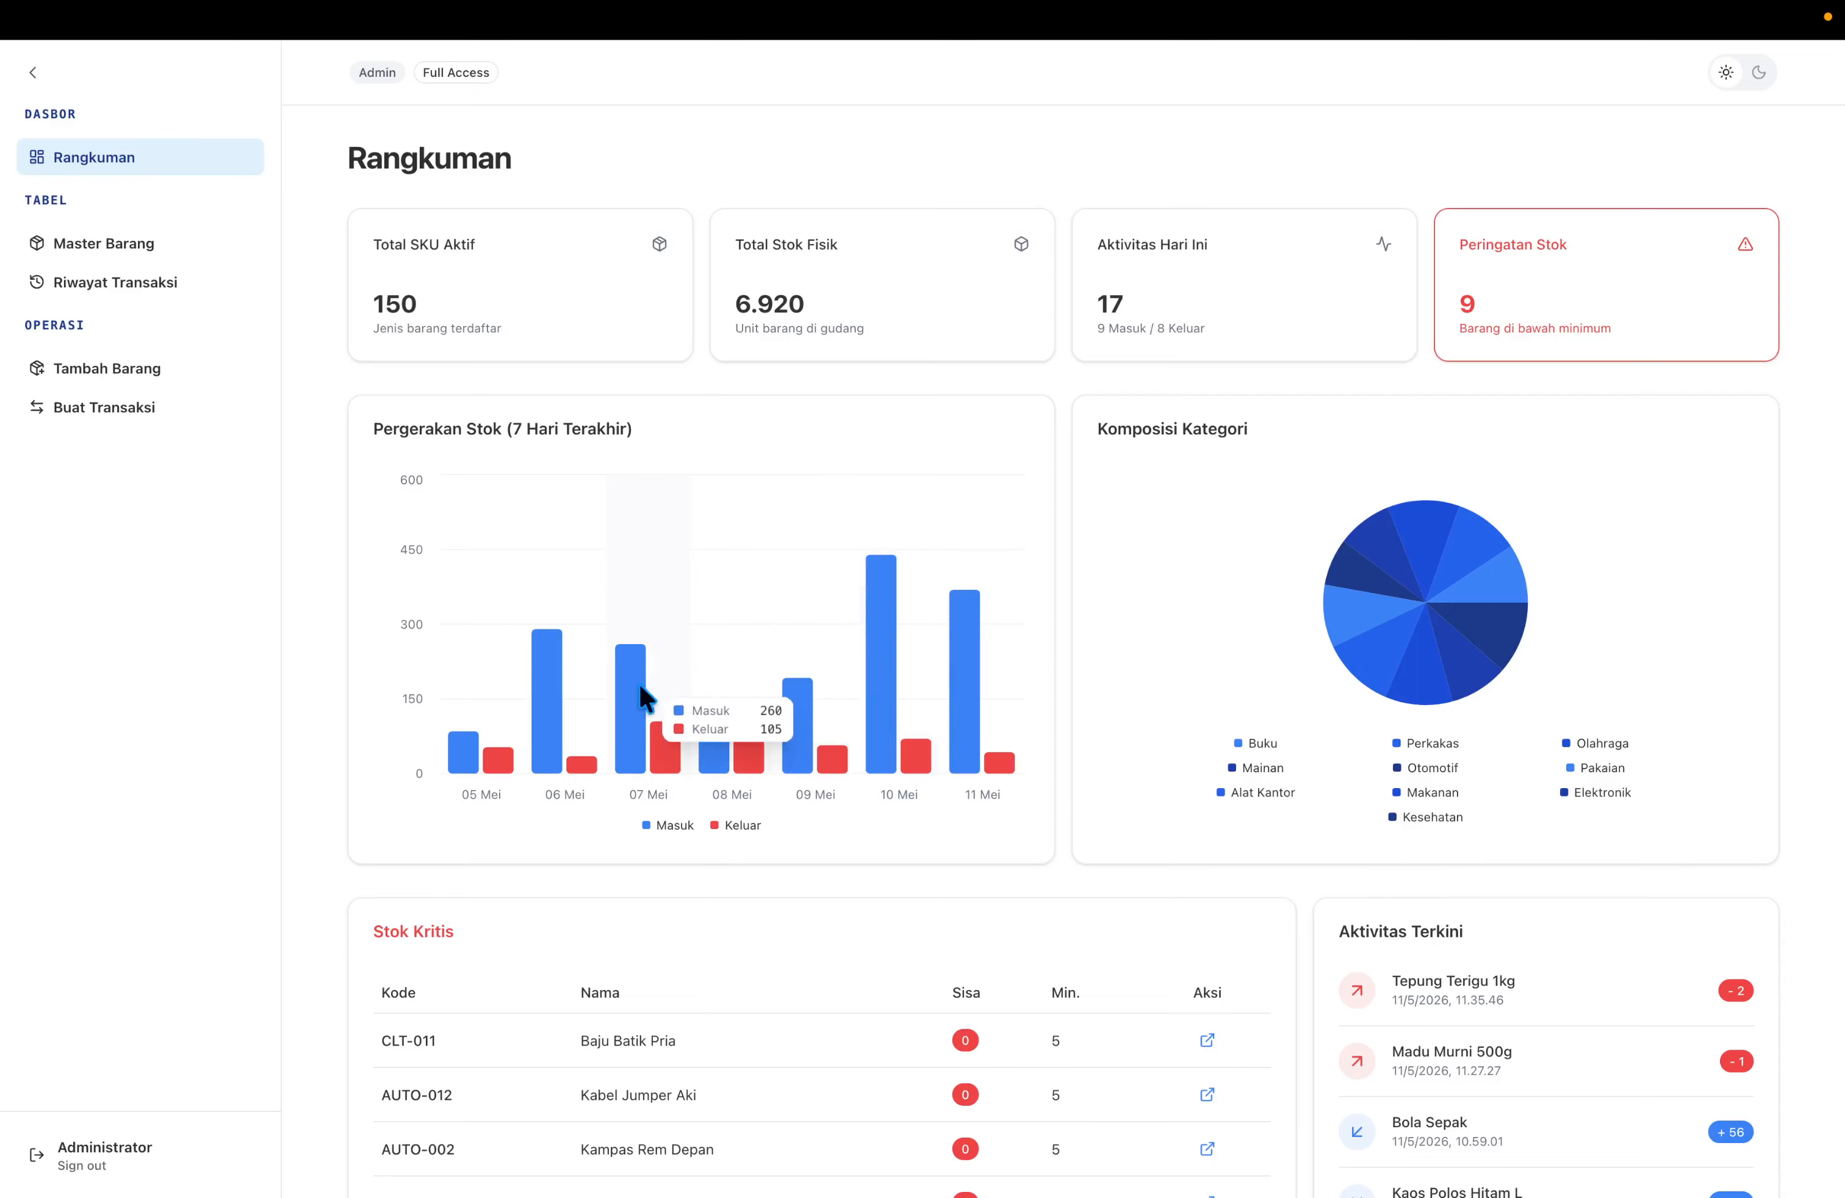
{"action": "mouse_move", "coordinate": [703, 686]}
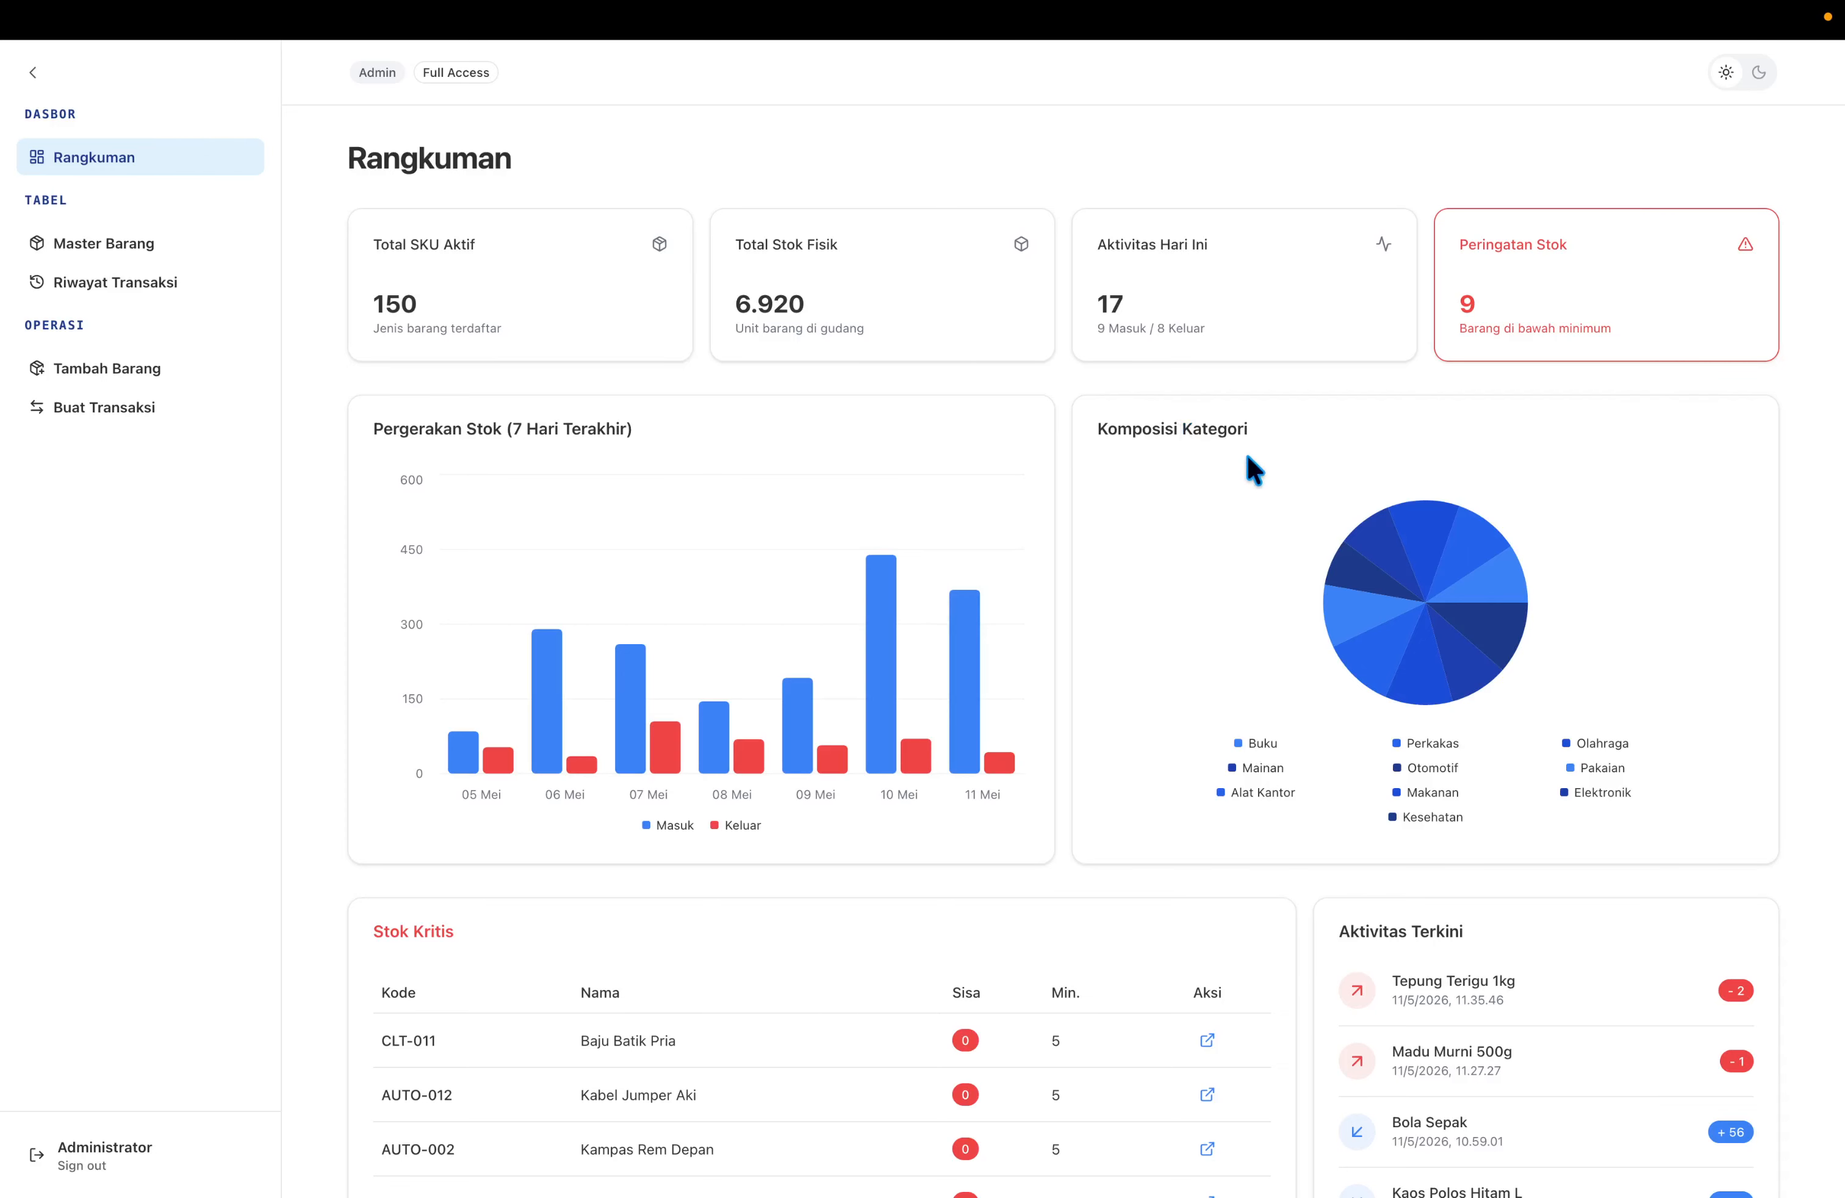
{"action": "mouse_move", "coordinate": [1479, 682]}
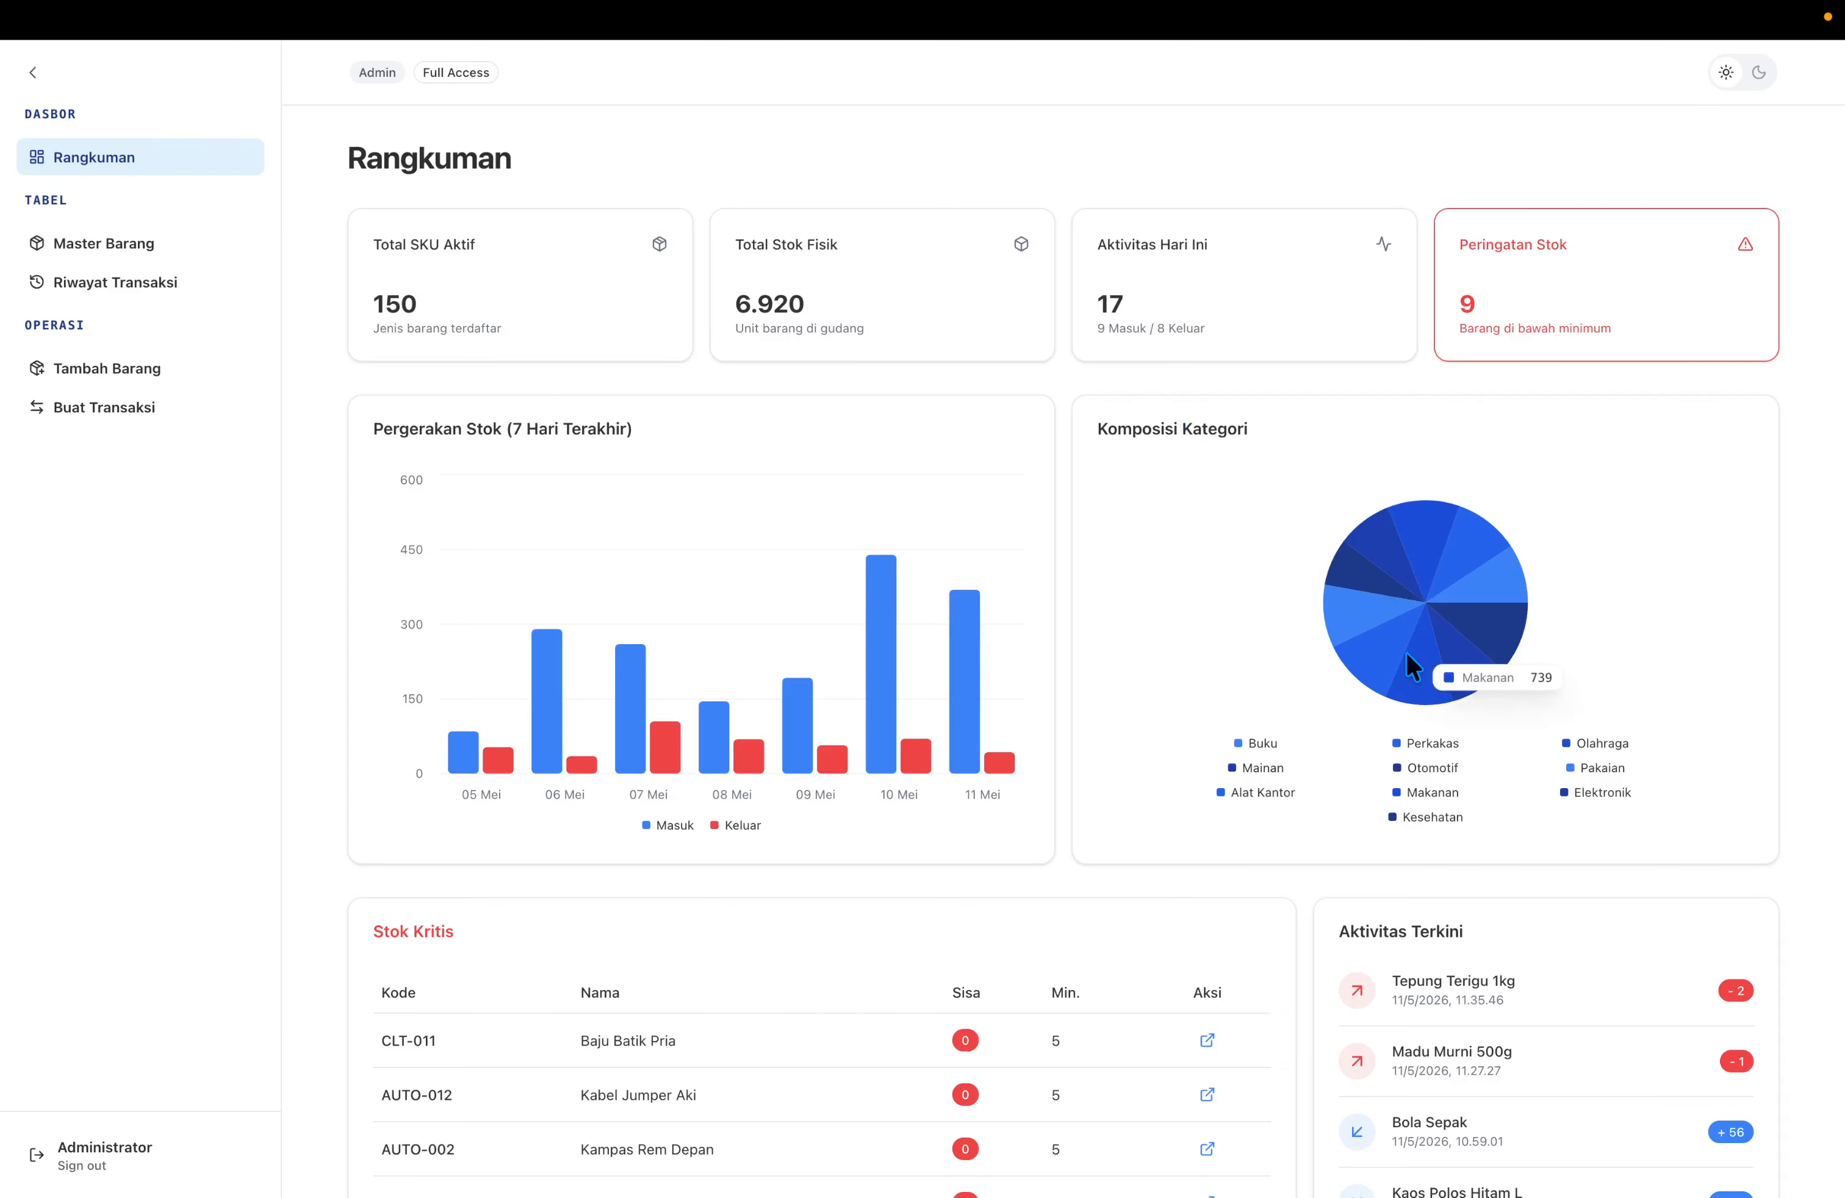
{"action": "mouse_move", "coordinate": [1388, 665]}
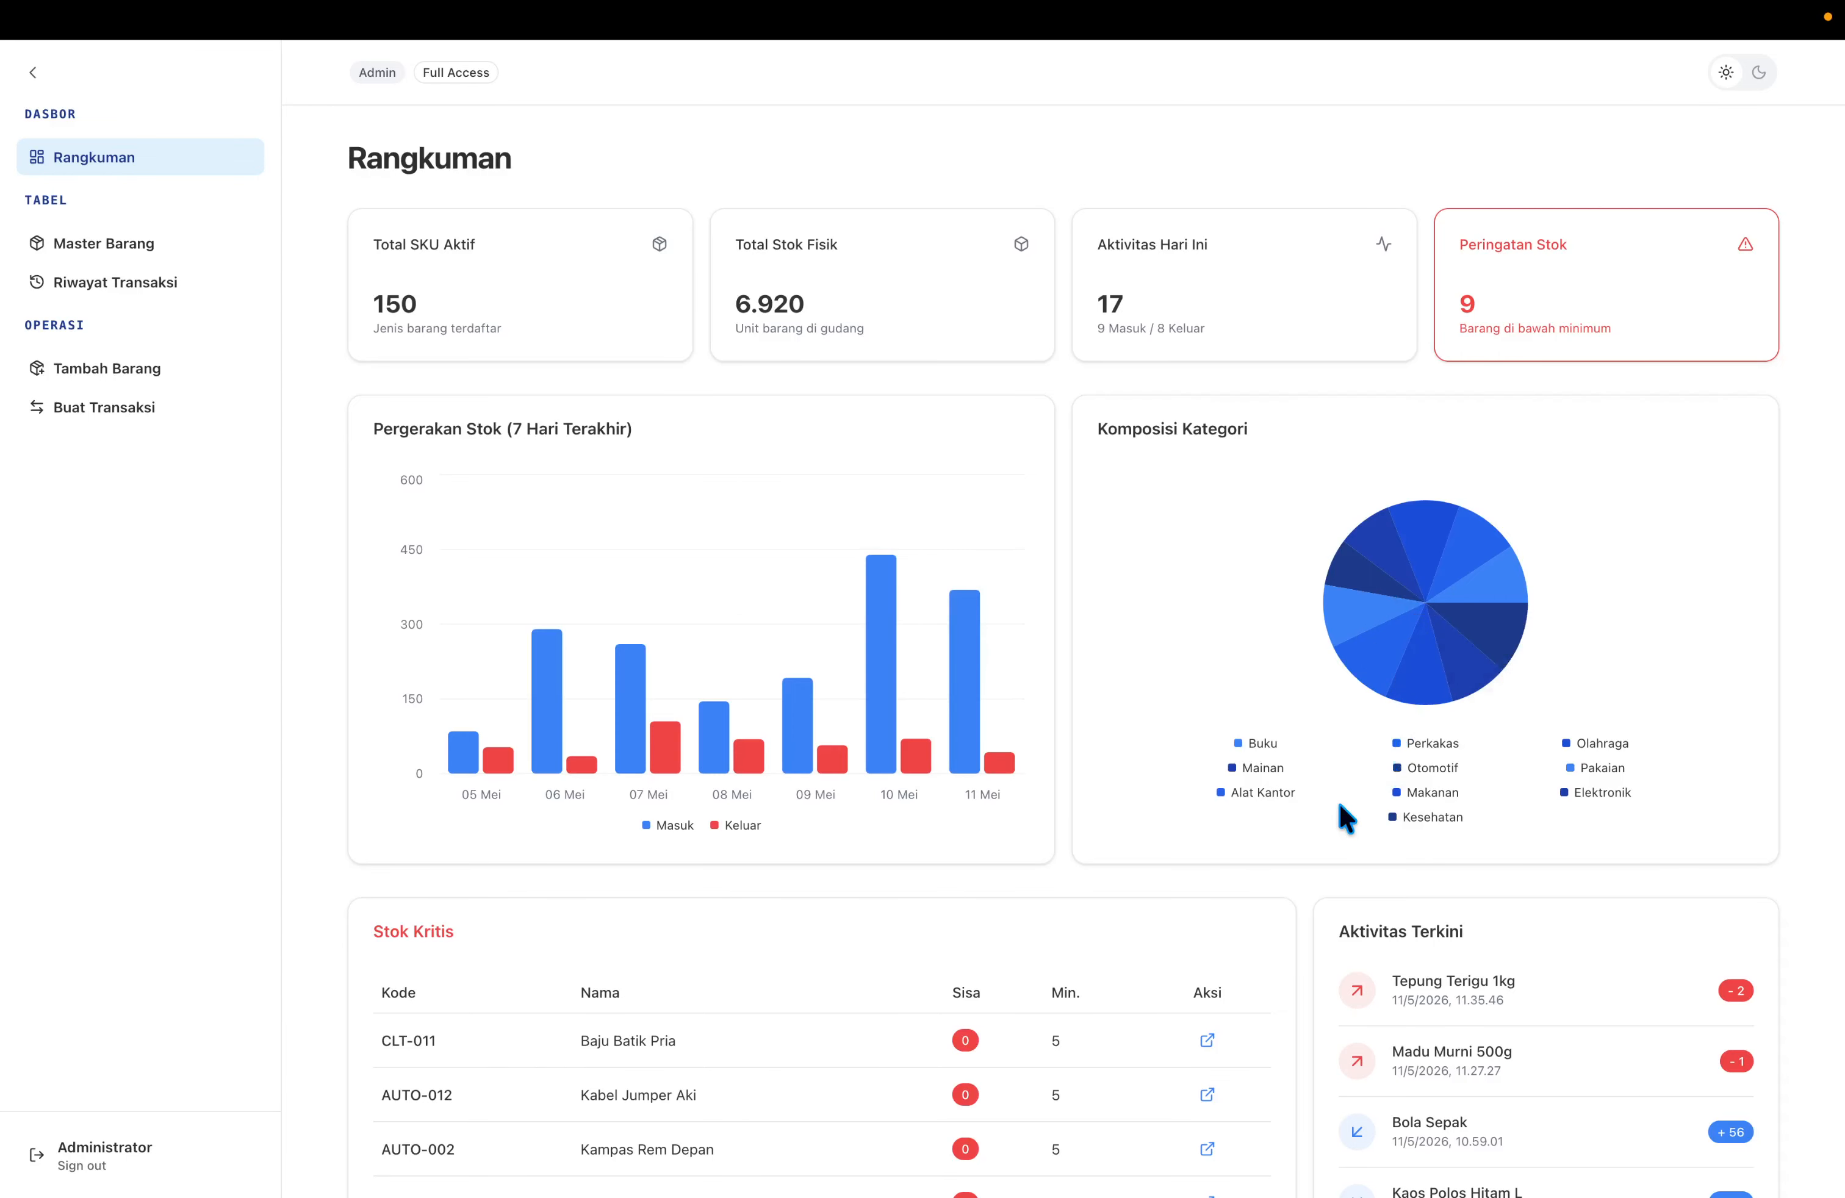
{"action": "scroll", "coordinate": [1281, 1016], "scroll_direction": "down", "scroll_amount": 2}
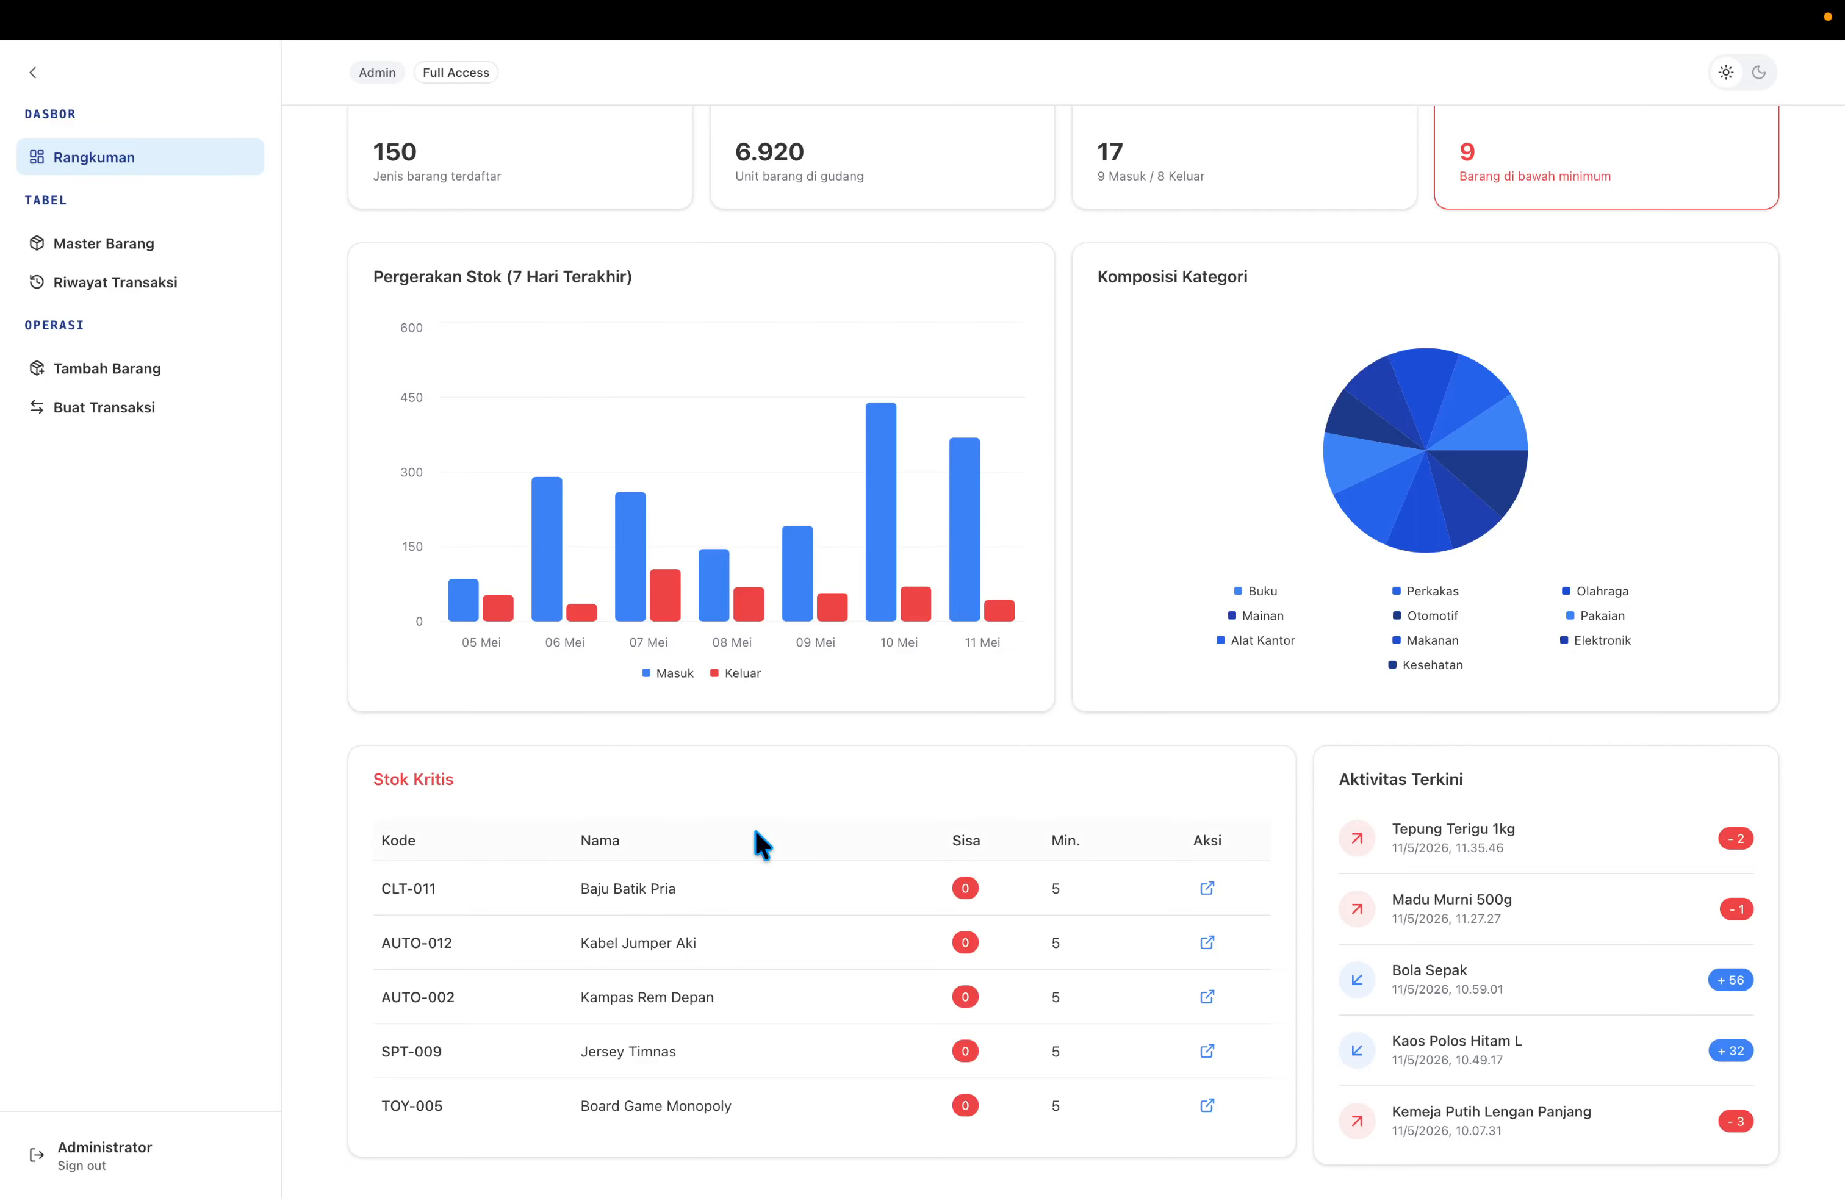
{"action": "left_click", "coordinate": [1207, 942]}
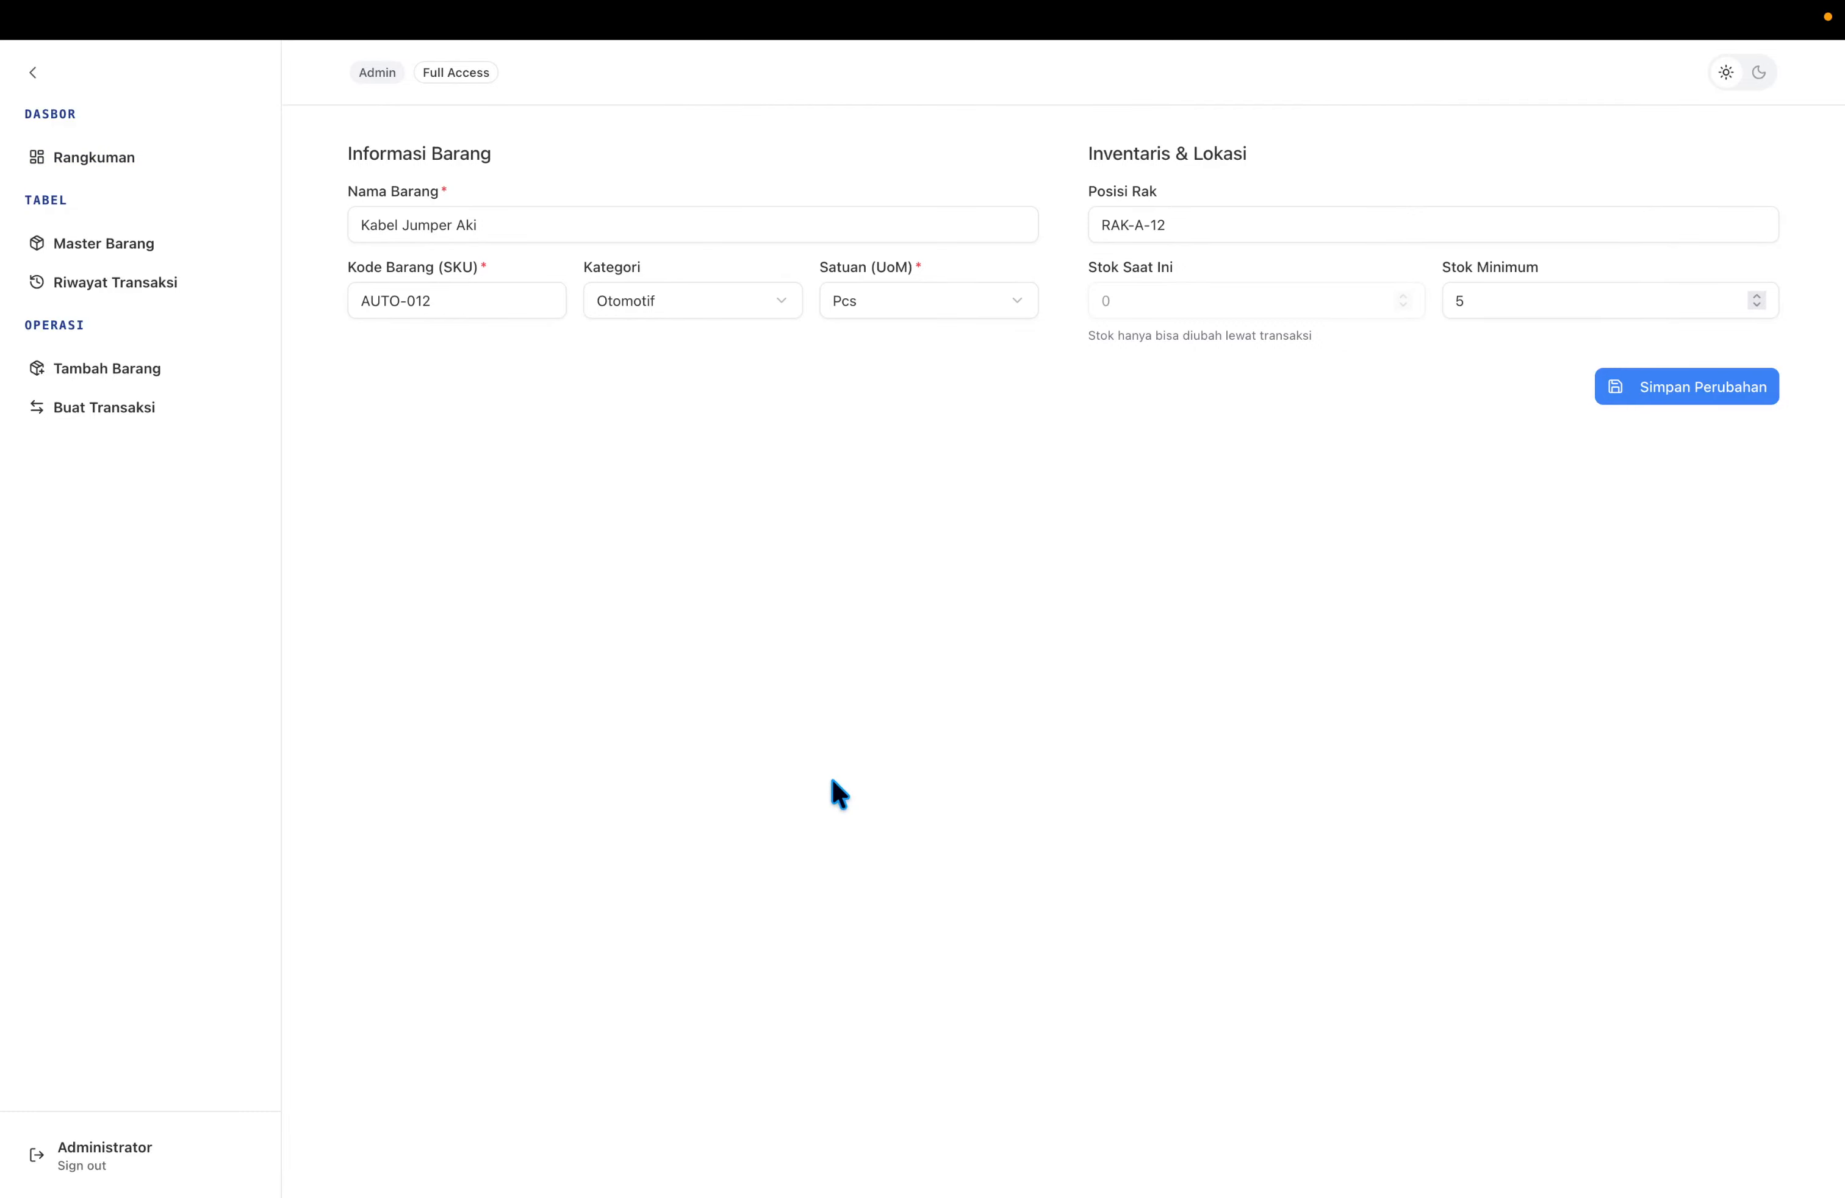
{"action": "scroll", "coordinate": [617, 667], "scroll_direction": "left", "scroll_amount": 5}
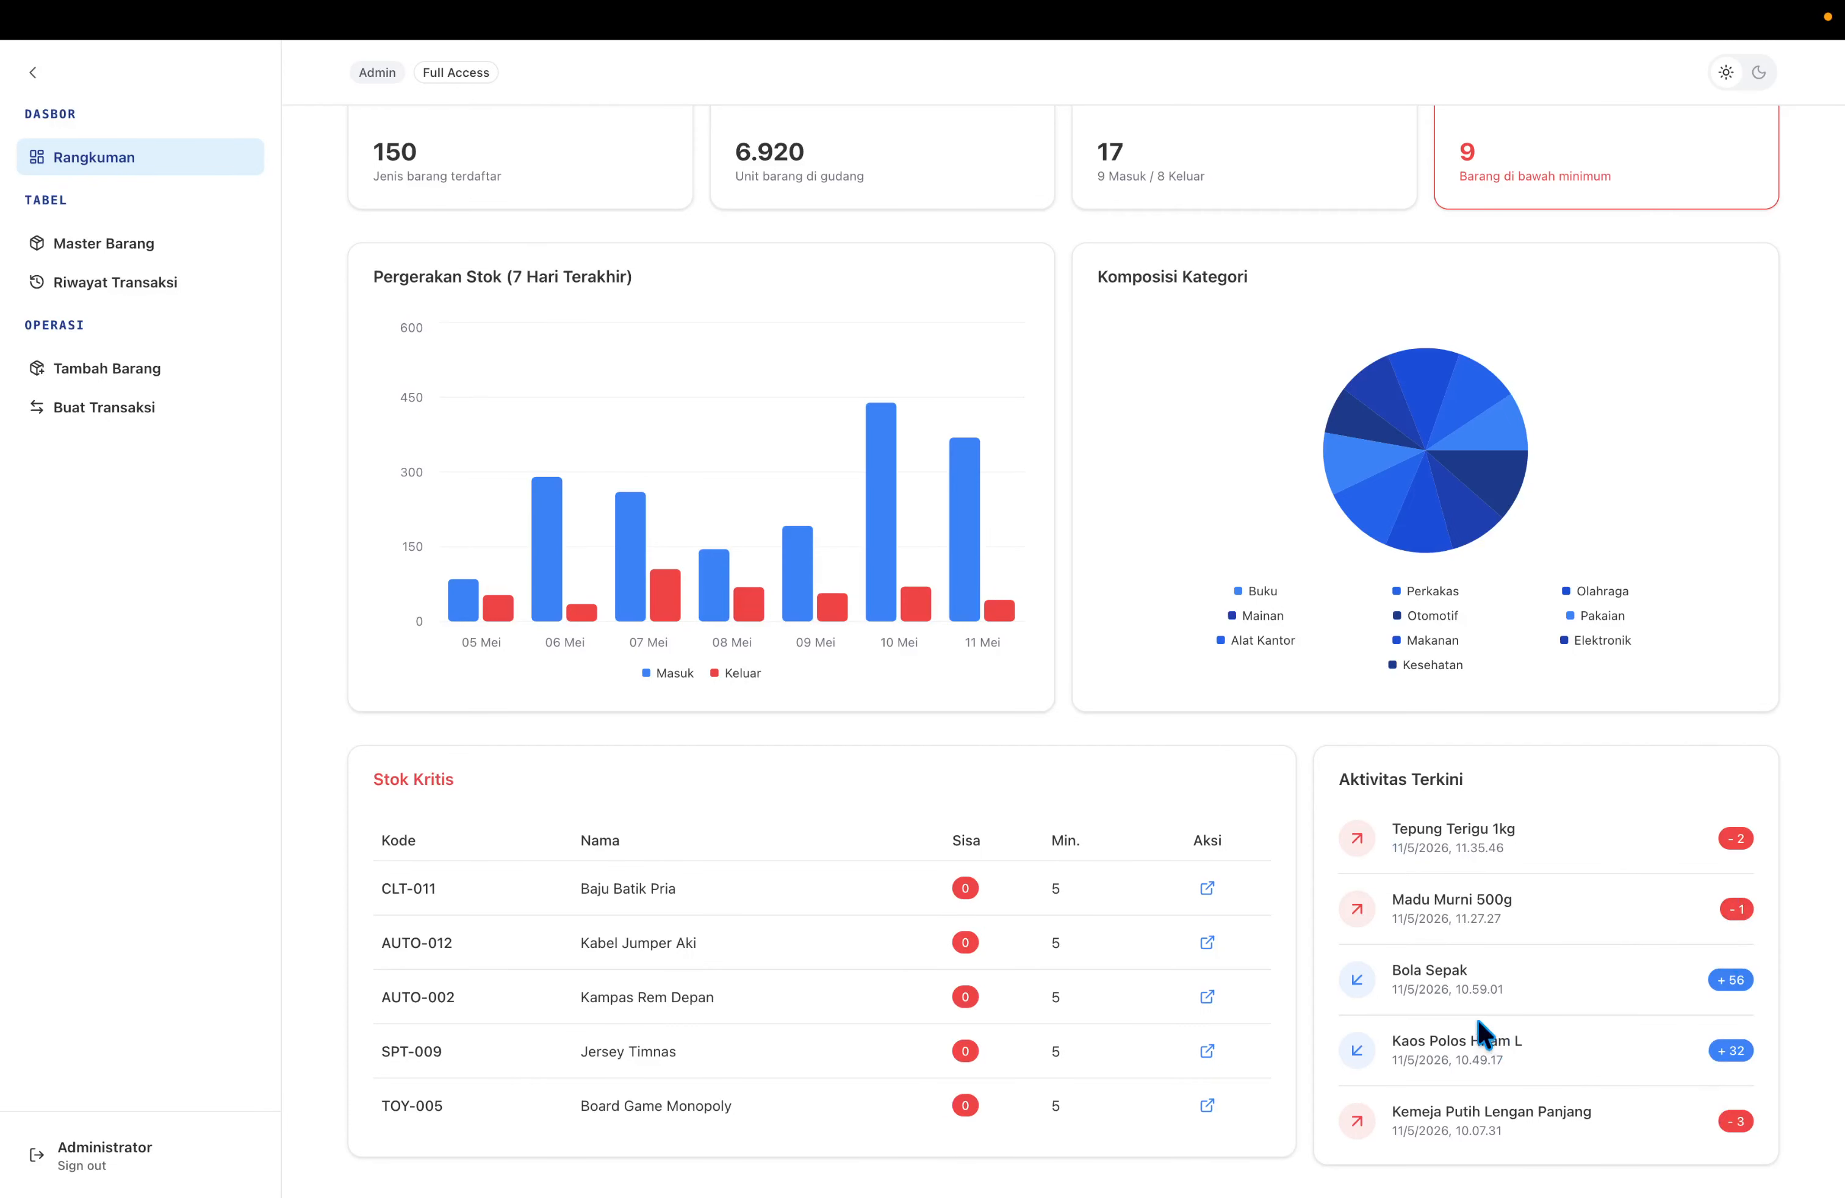
{"action": "scroll", "coordinate": [1482, 1037], "scroll_direction": "up", "scroll_amount": 3}
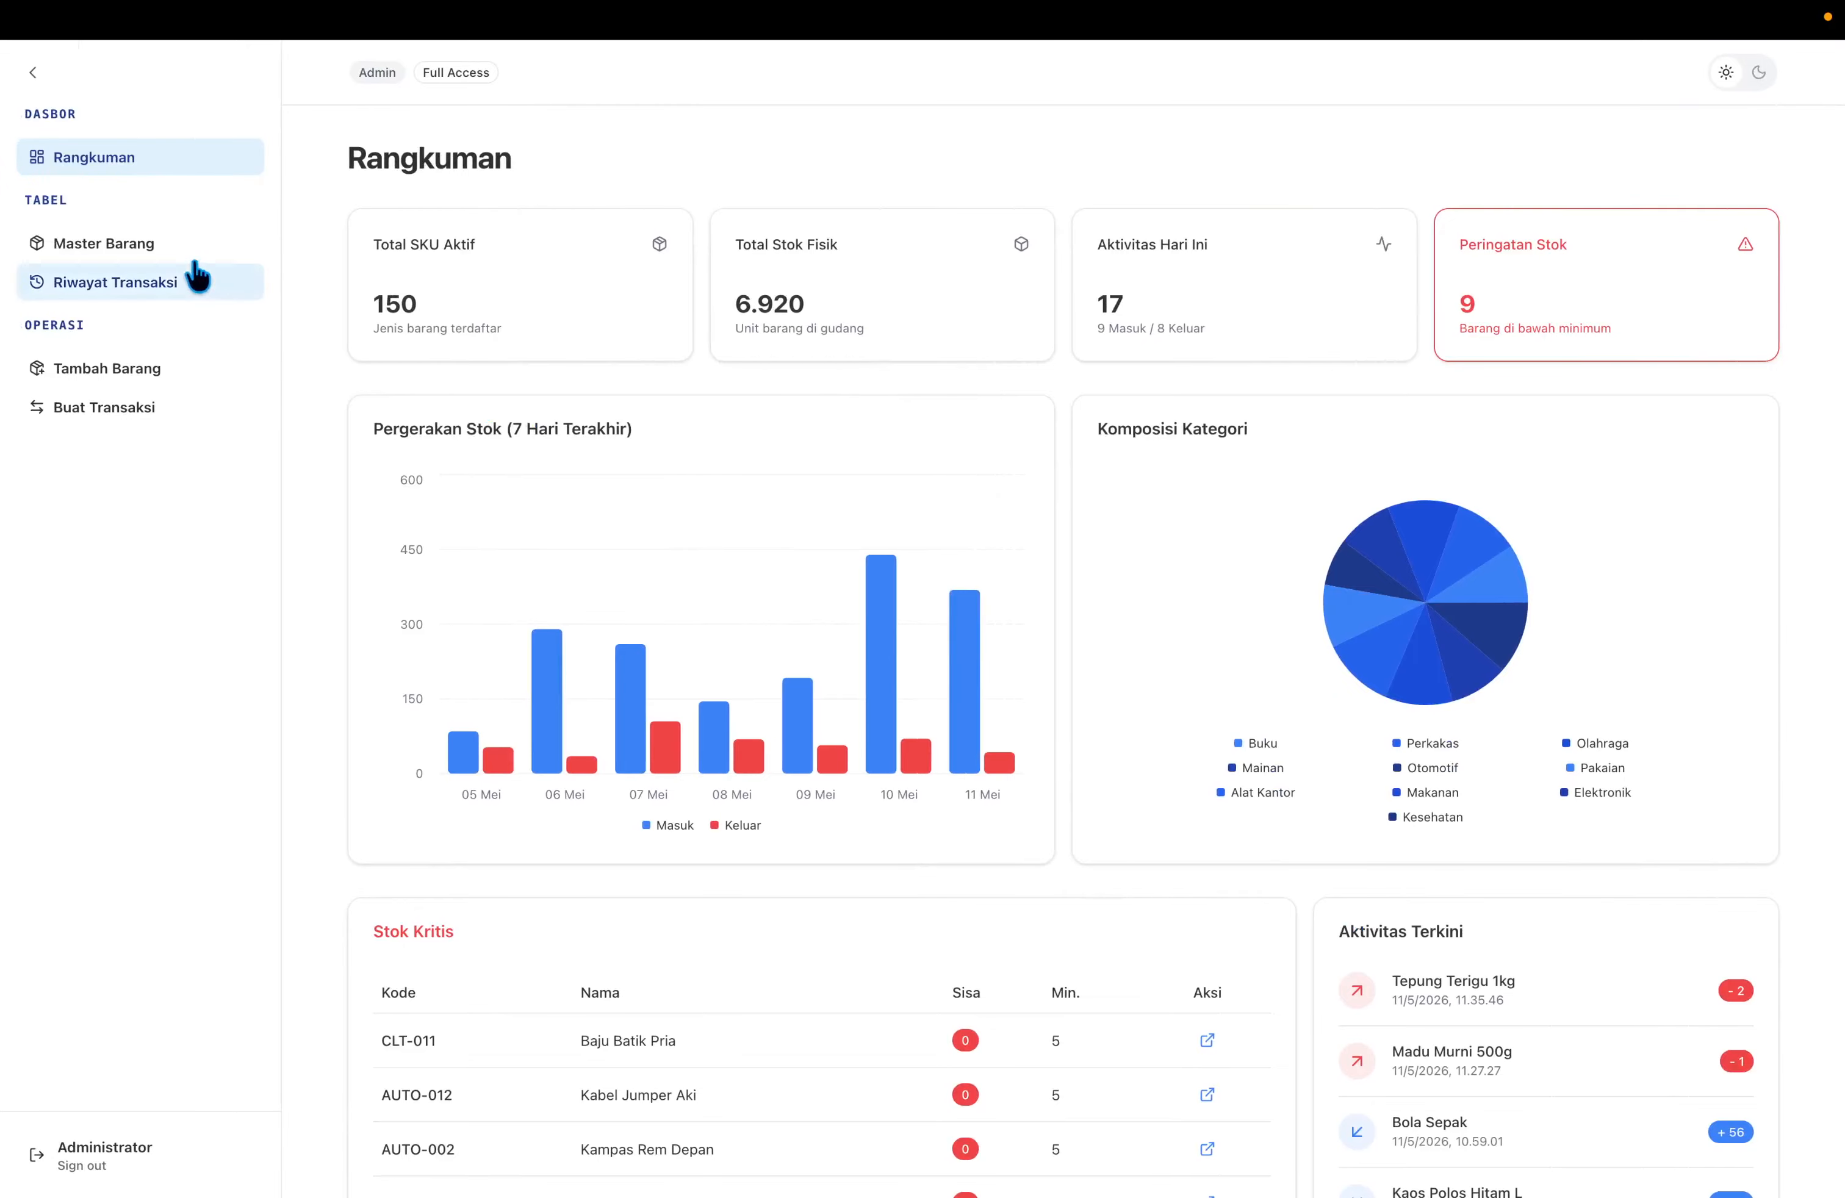
Show Master Barang sorted by Stok lowest, then highest, then back to default order.
{"action": "left_click", "coordinate": [169, 256]}
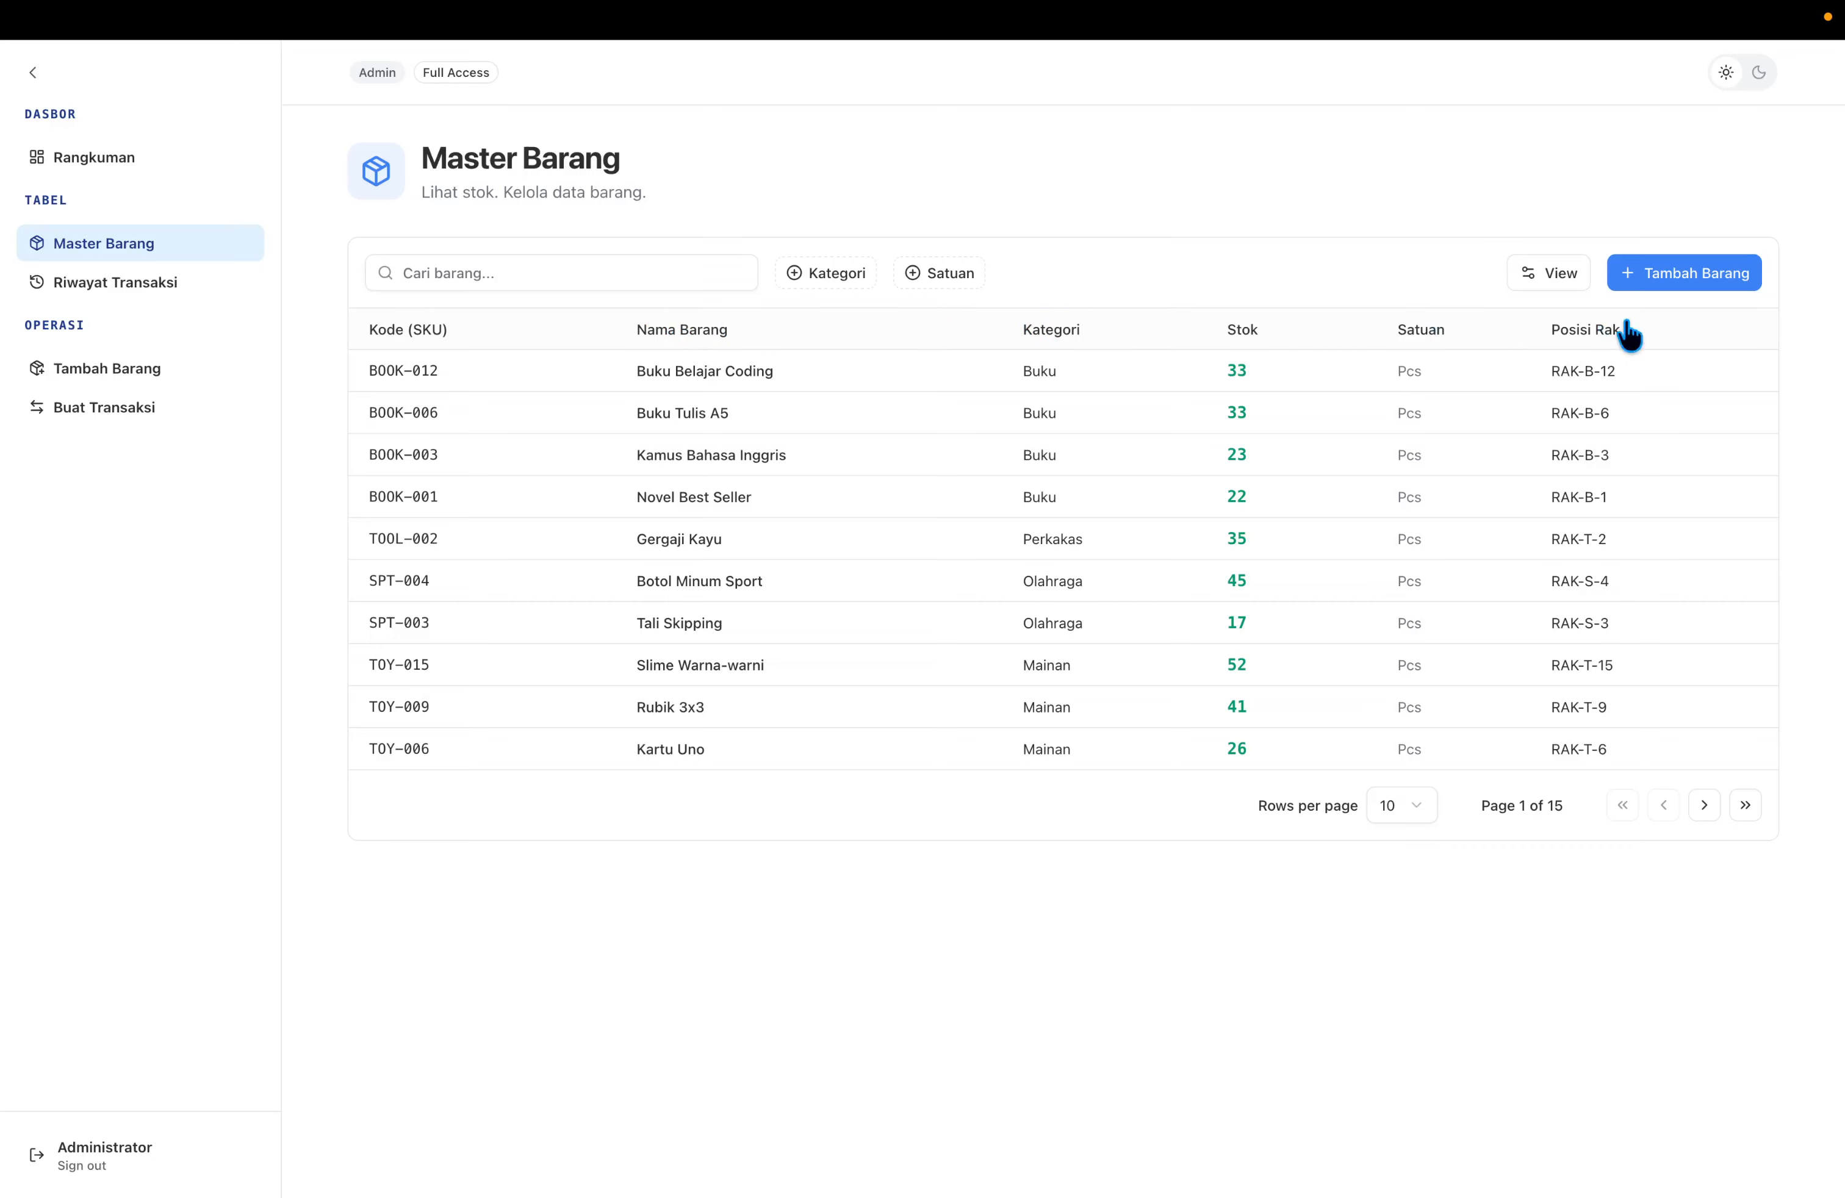
{"action": "left_click", "coordinate": [1257, 335]}
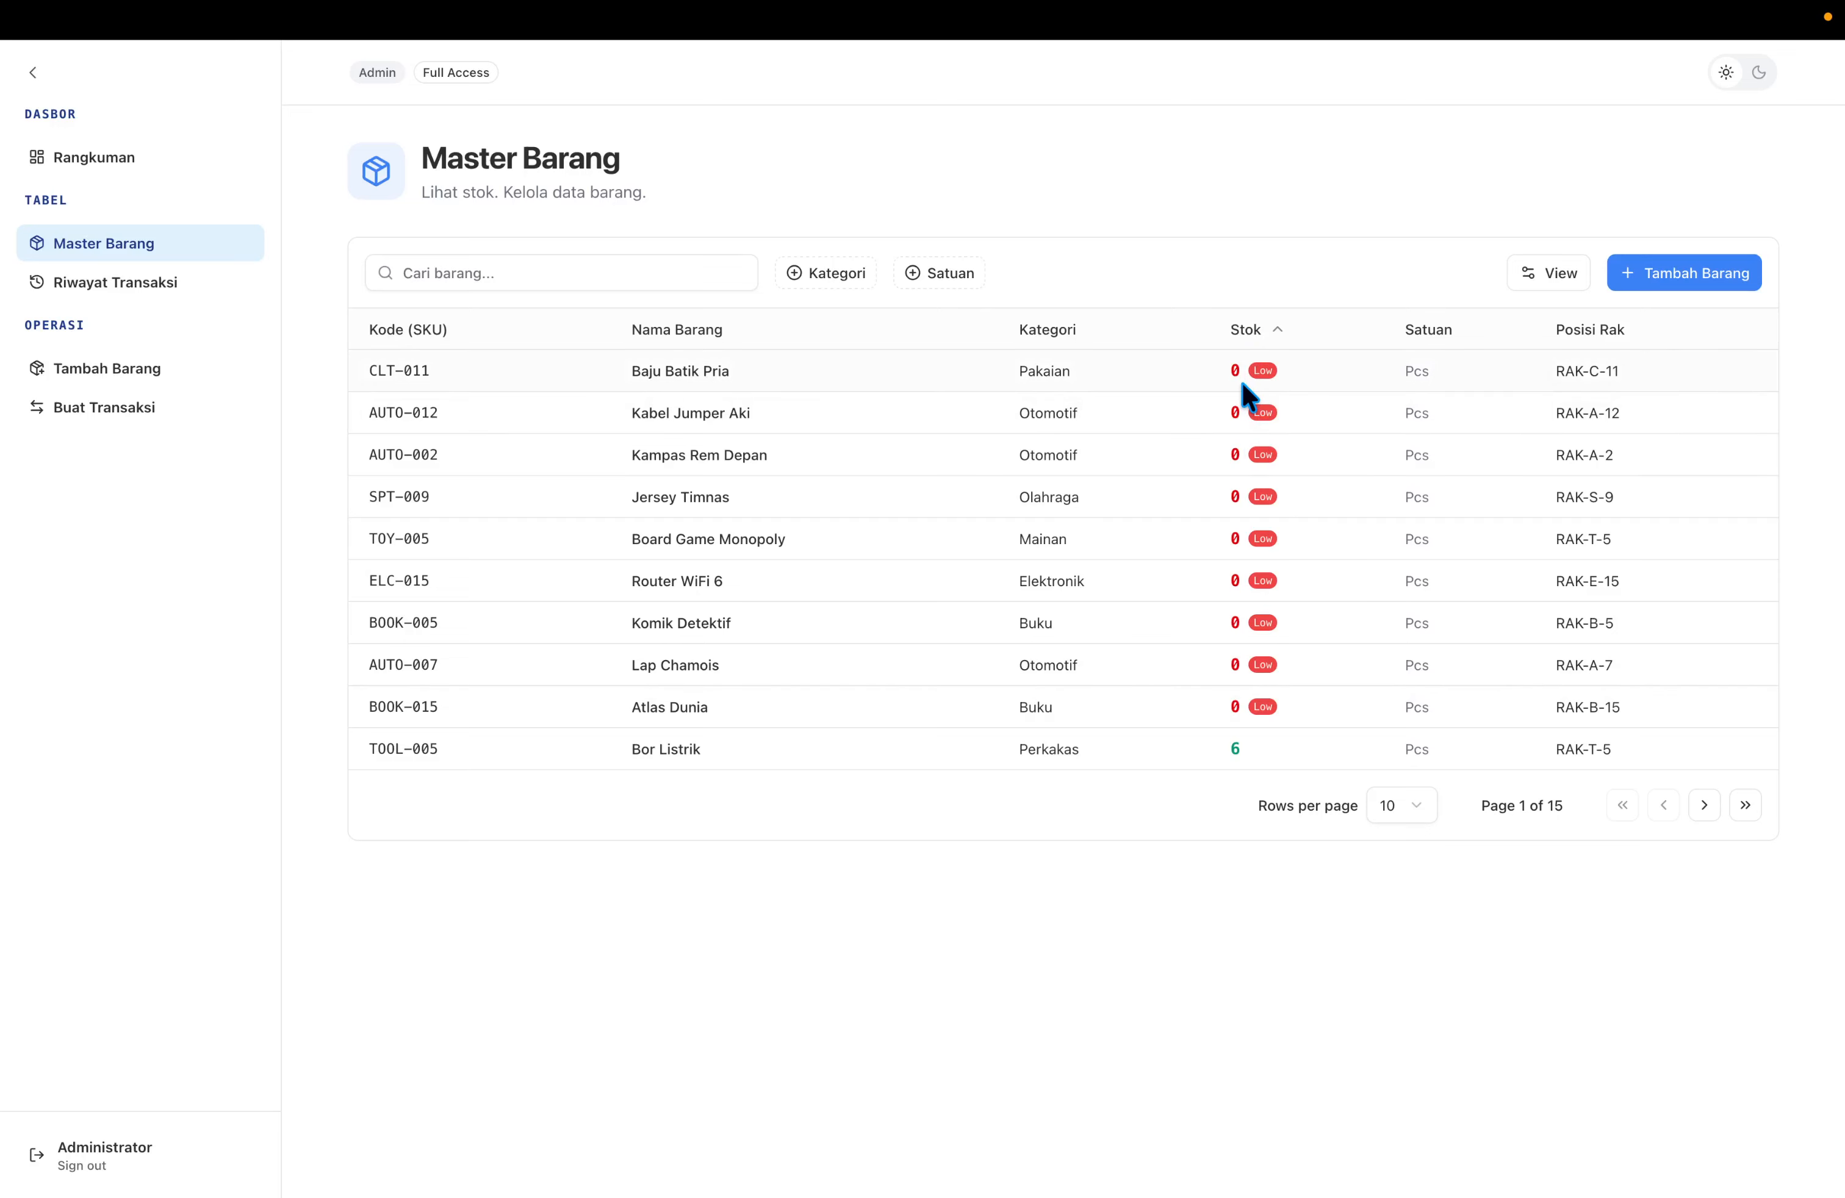
{"action": "left_click", "coordinate": [1276, 341]}
{"action": "left_click", "coordinate": [1276, 342]}
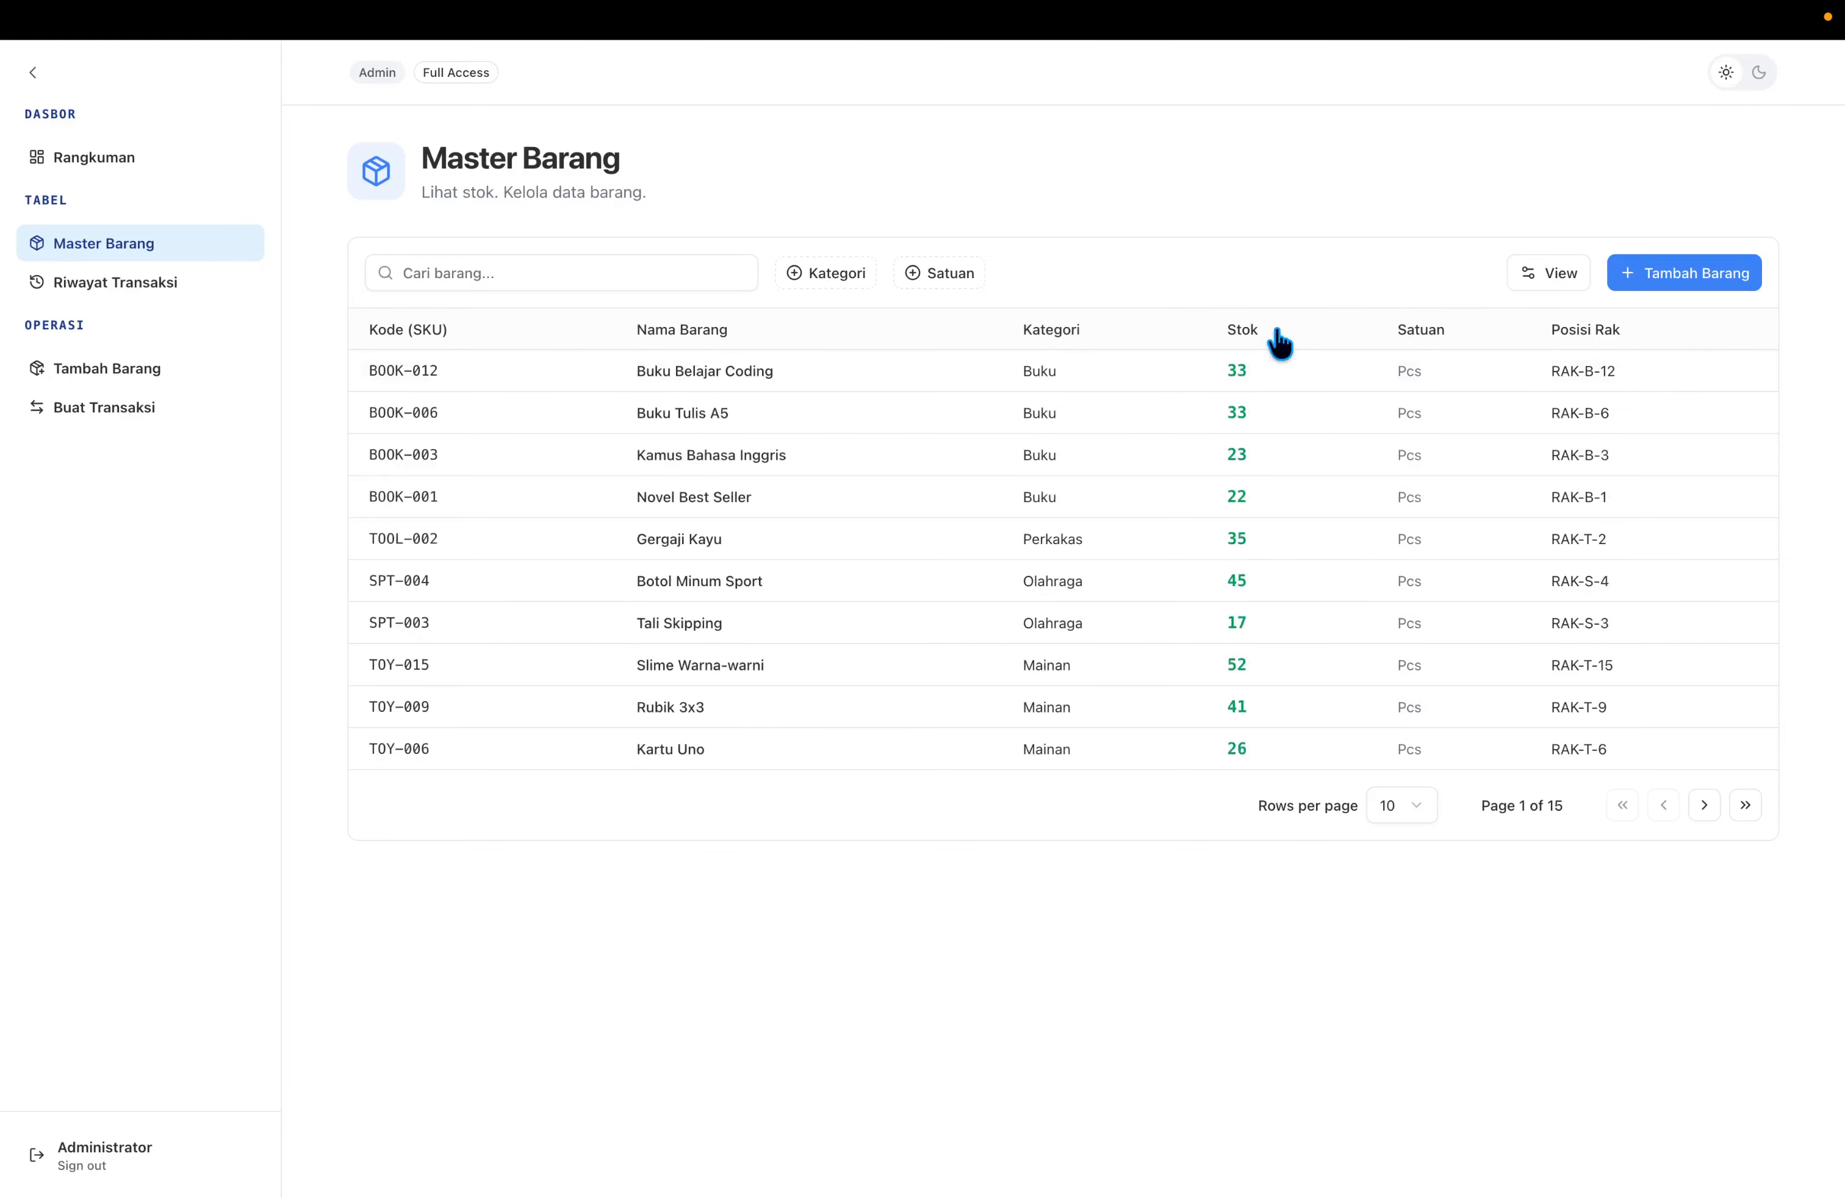
Search items for 'laptop', inspect Laptop Stand Aluminium, then clear the search.
{"action": "left_click", "coordinate": [636, 278]}
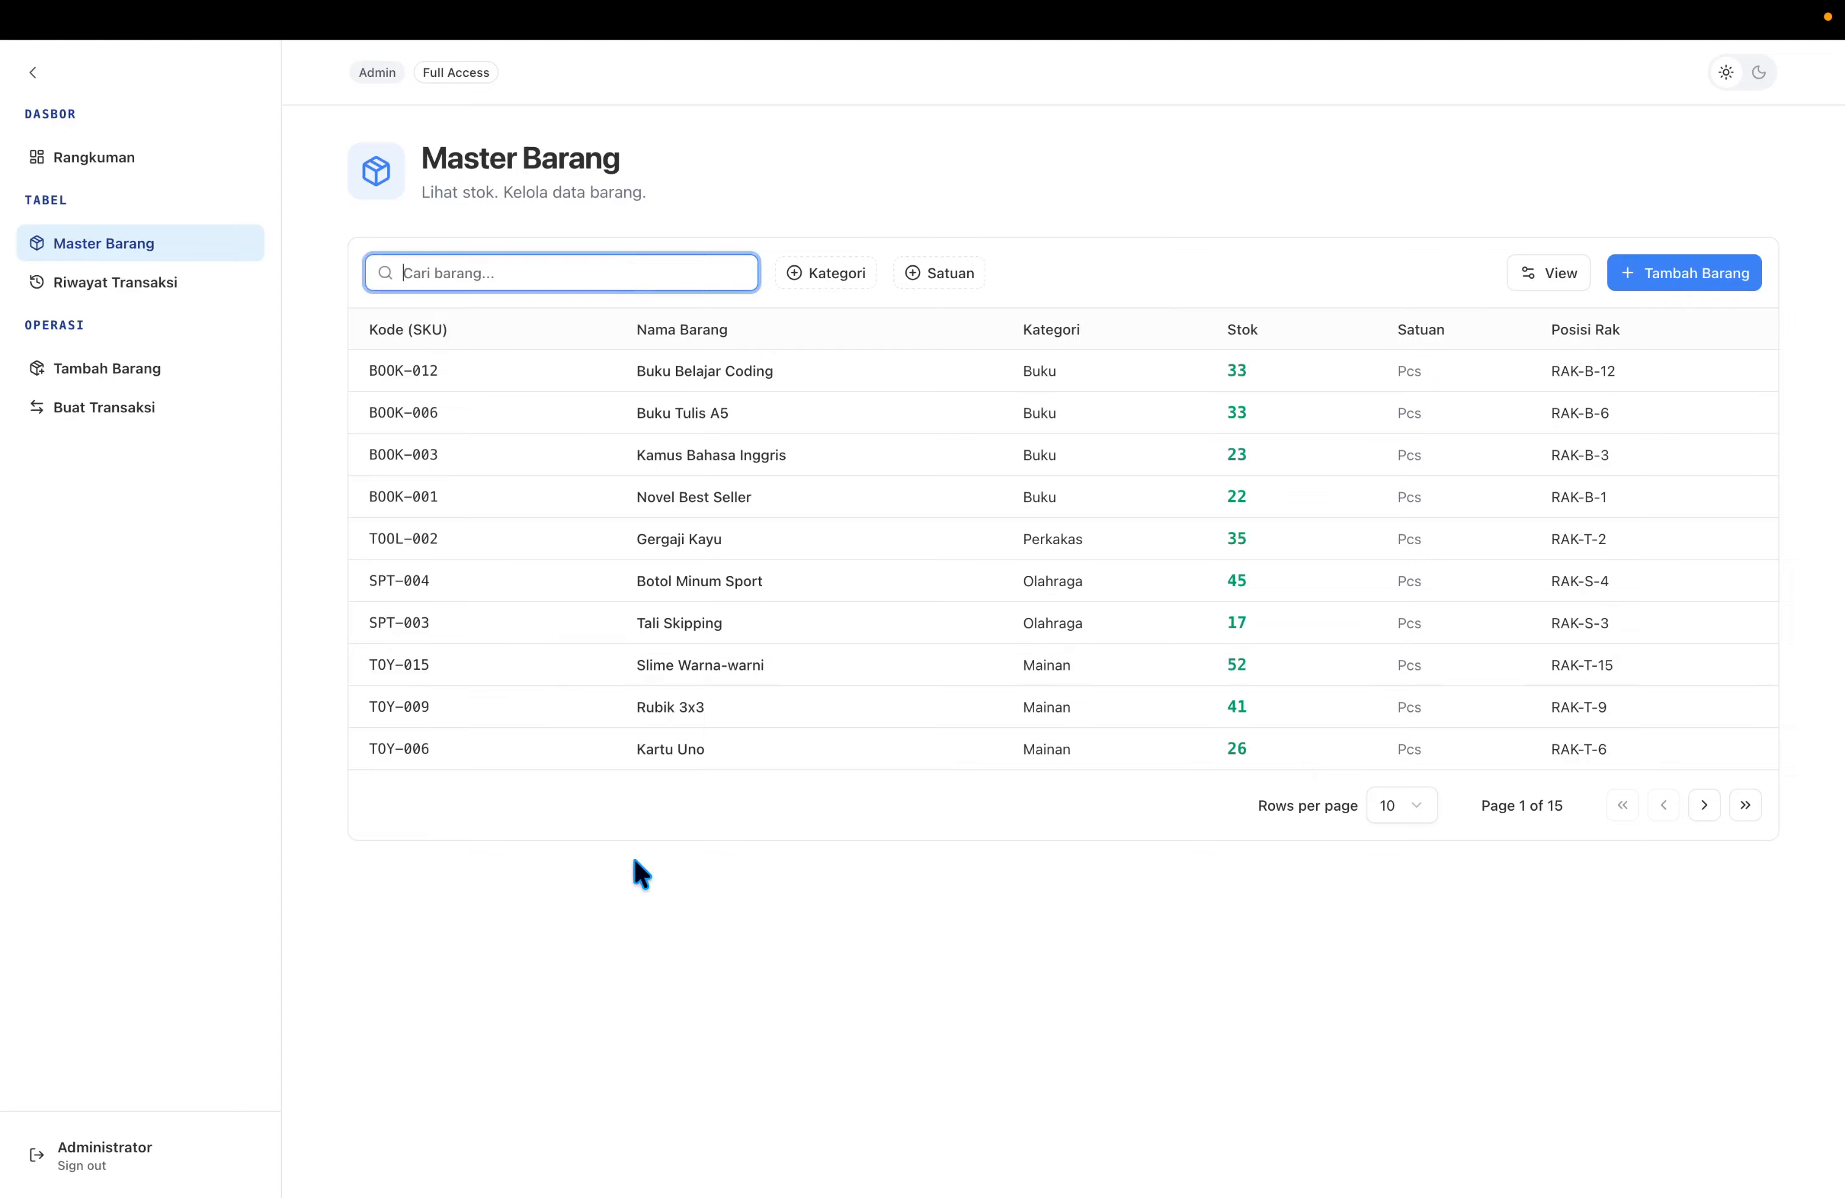
{"action": "type", "text": "laptop"}
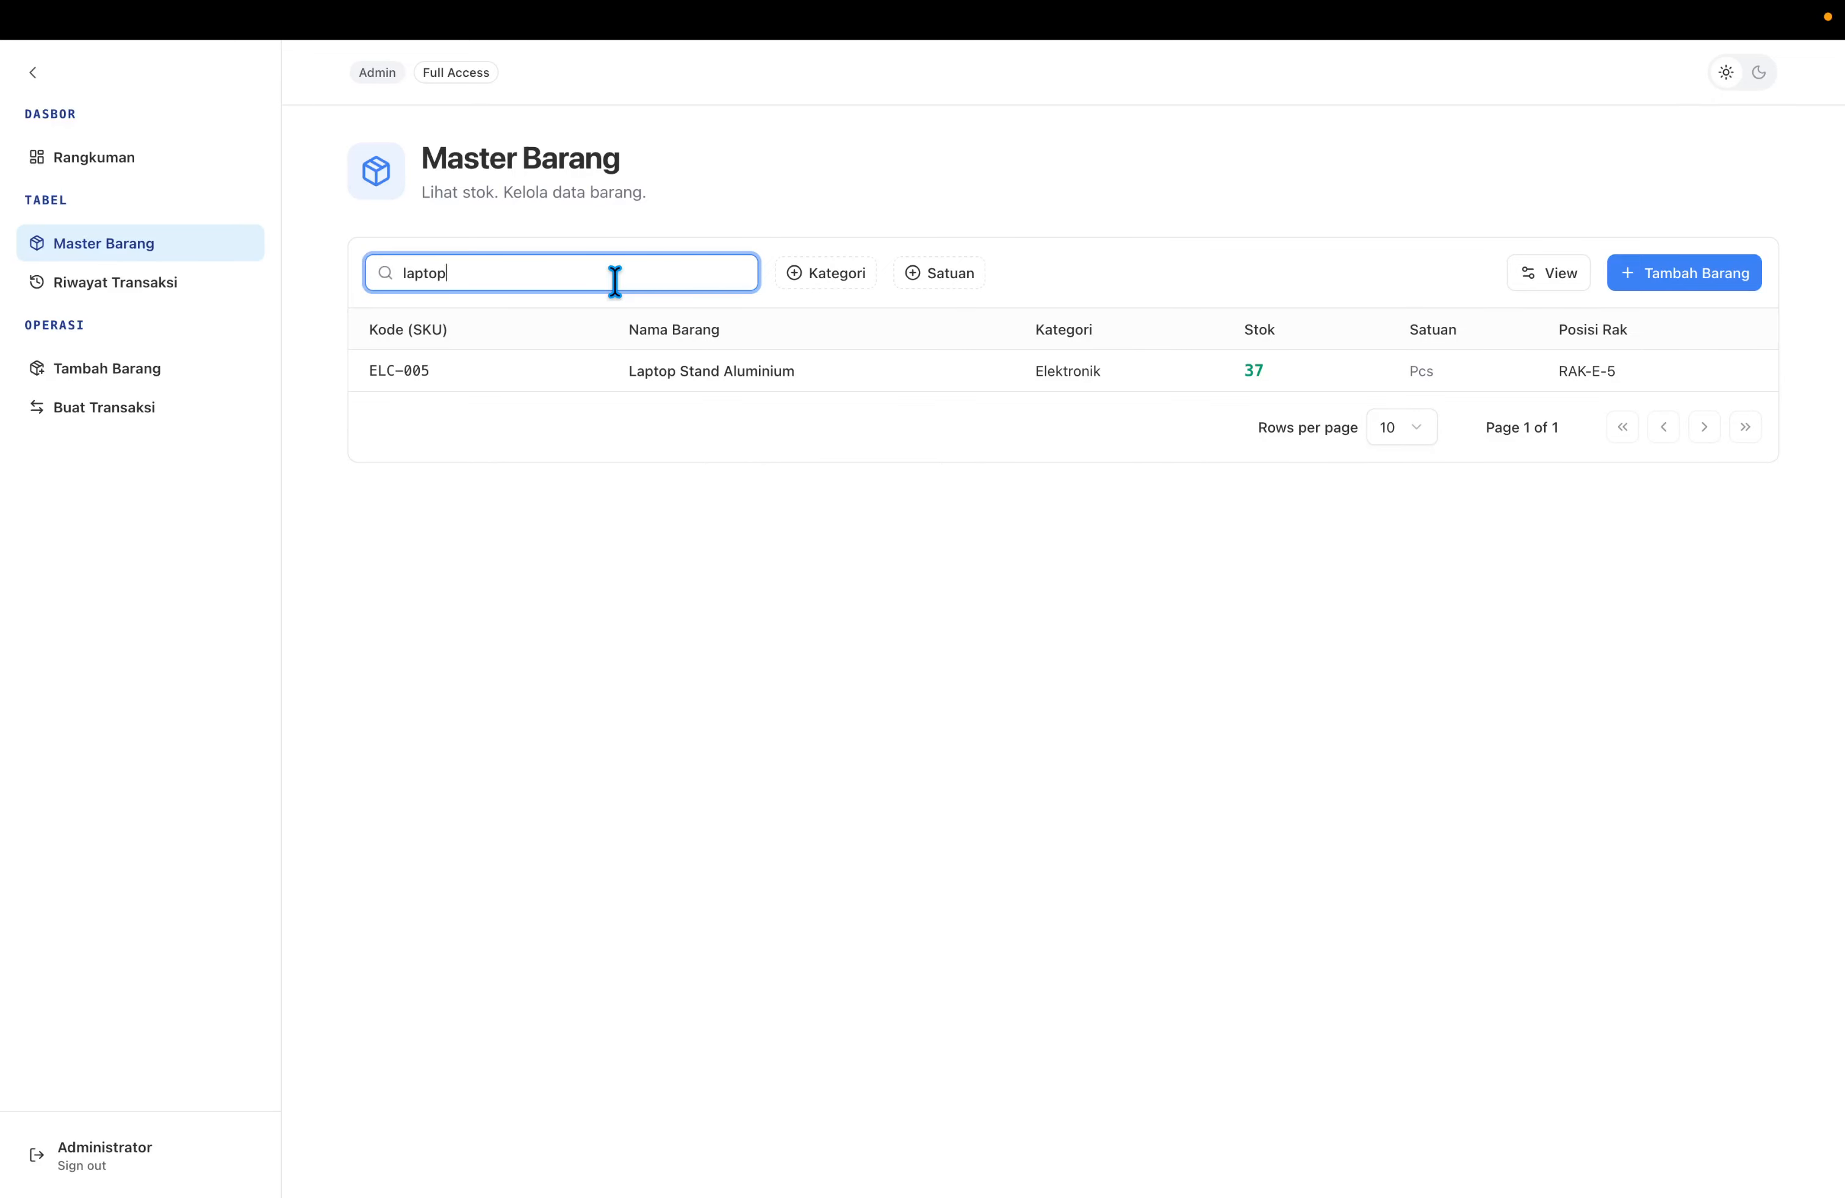
{"action": "double_click", "coordinate": [626, 370]}
{"action": "triple_click", "coordinate": [673, 370]}
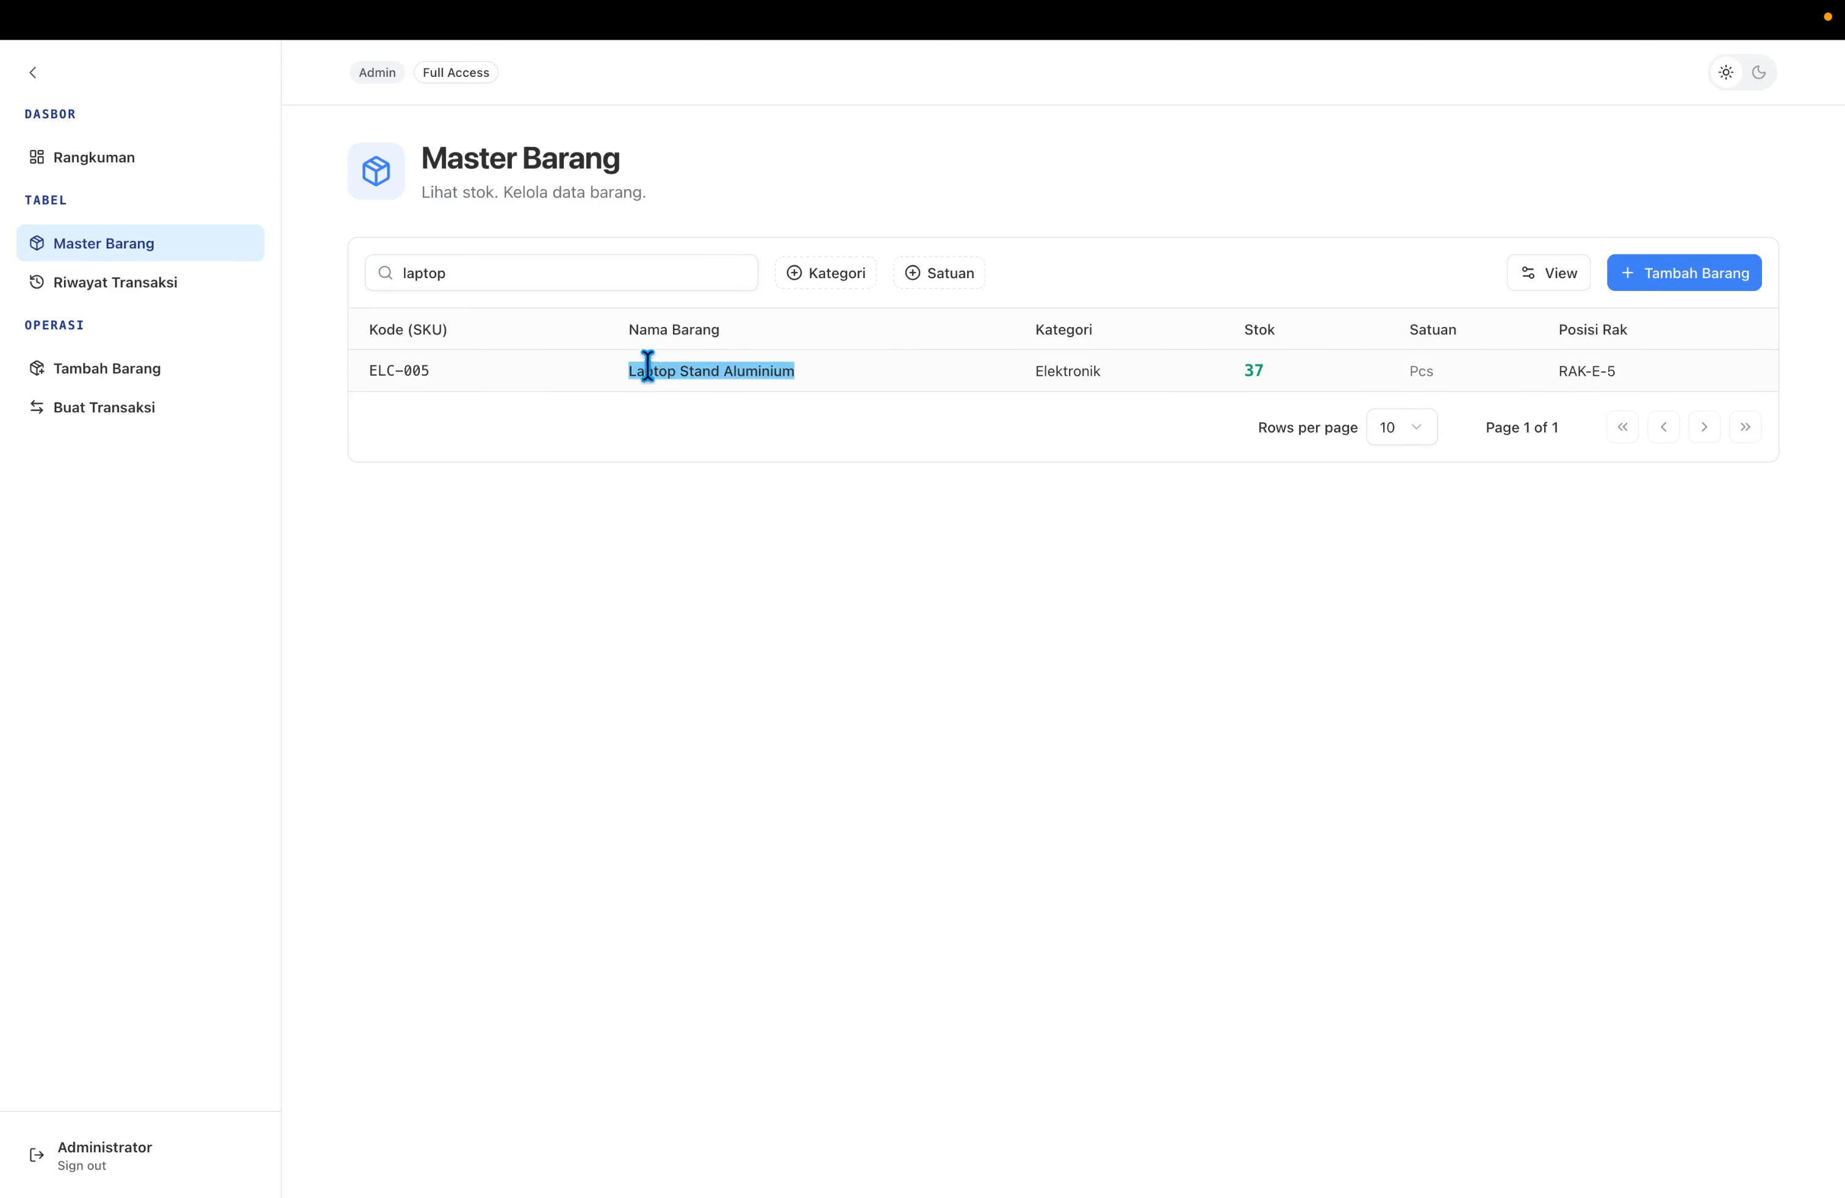
{"action": "left_click", "coordinate": [552, 269]}
{"action": "key", "text": "super+a"}
{"action": "key", "text": "BackSpace"}
Search 'kar', review Kartu Uno, Karpet Mobil and Kolam Renang Karet, then clear the search.
{"action": "type", "text": "kar"}
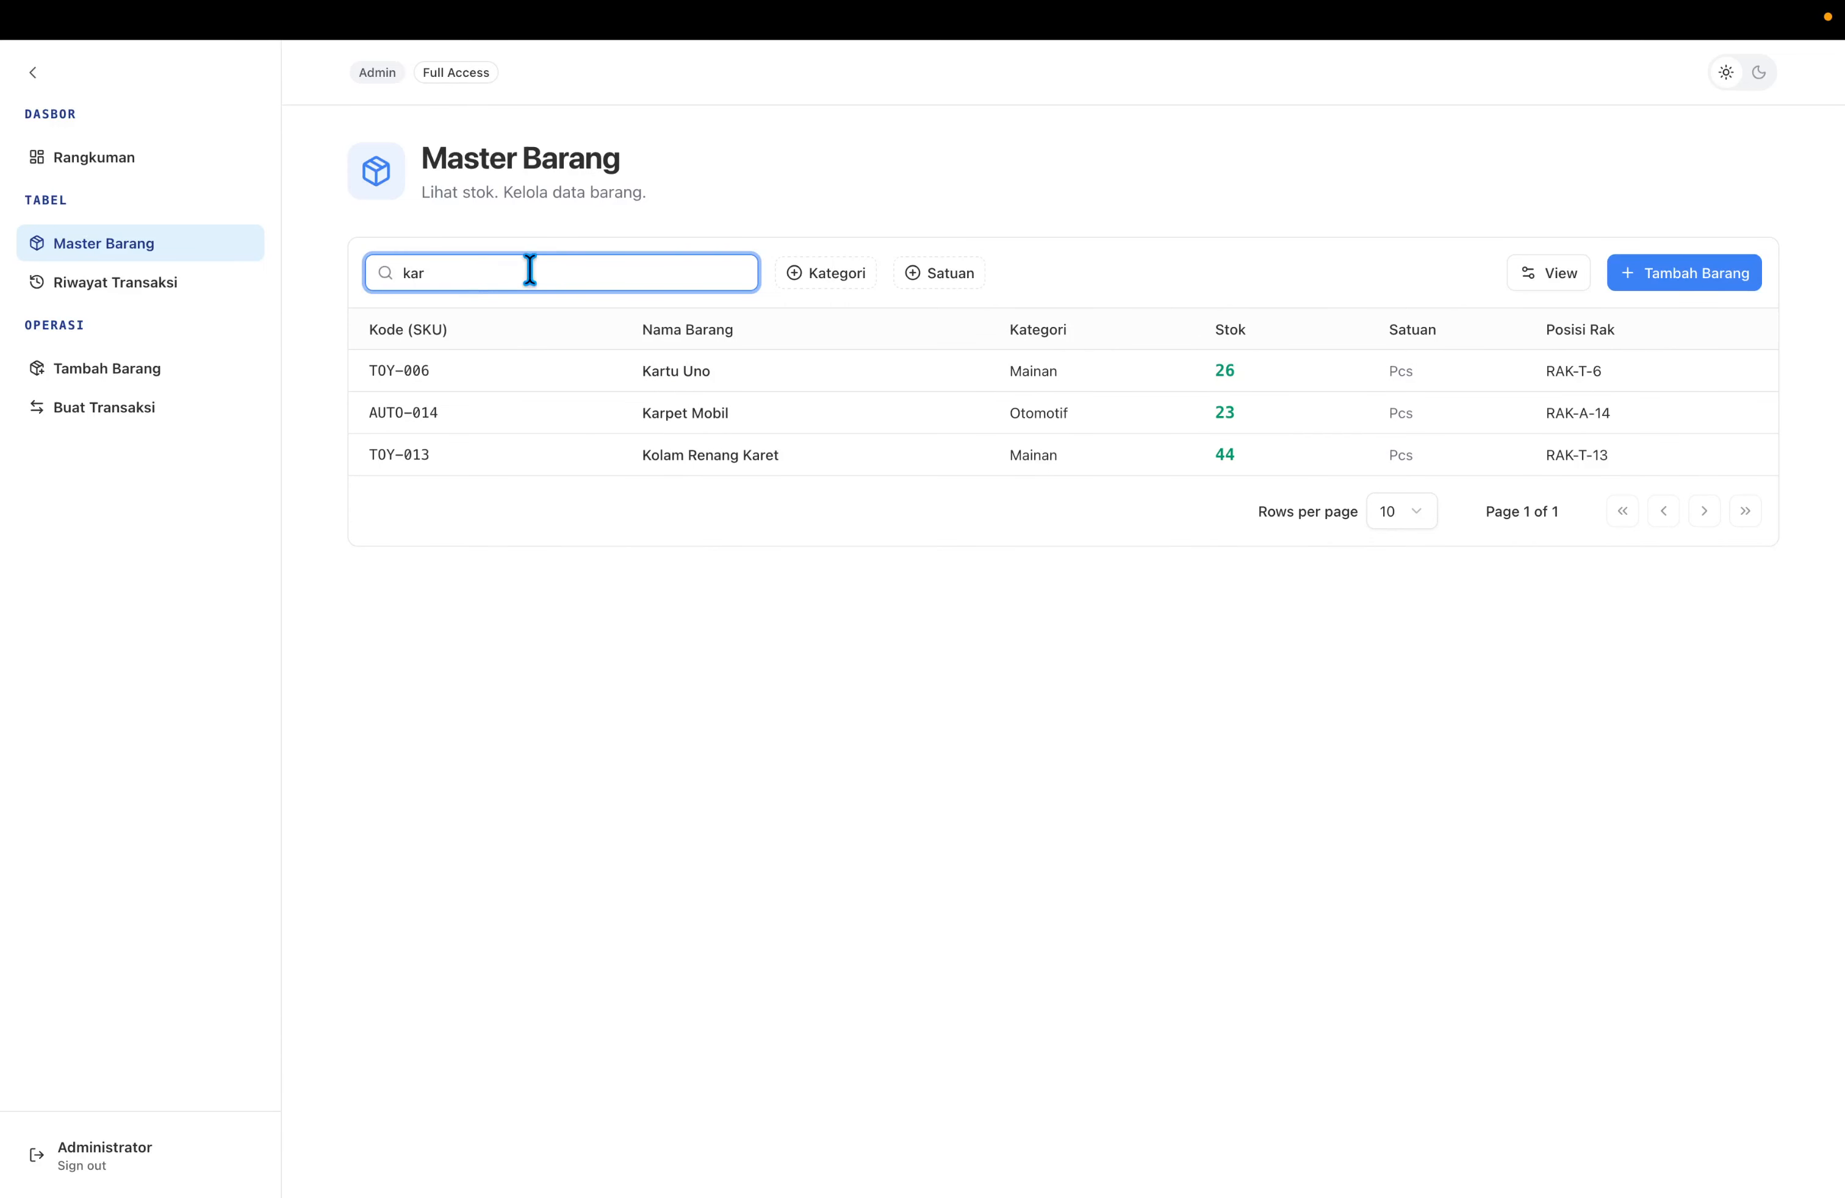
{"action": "triple_click", "coordinate": [649, 370]}
{"action": "triple_click", "coordinate": [668, 413]}
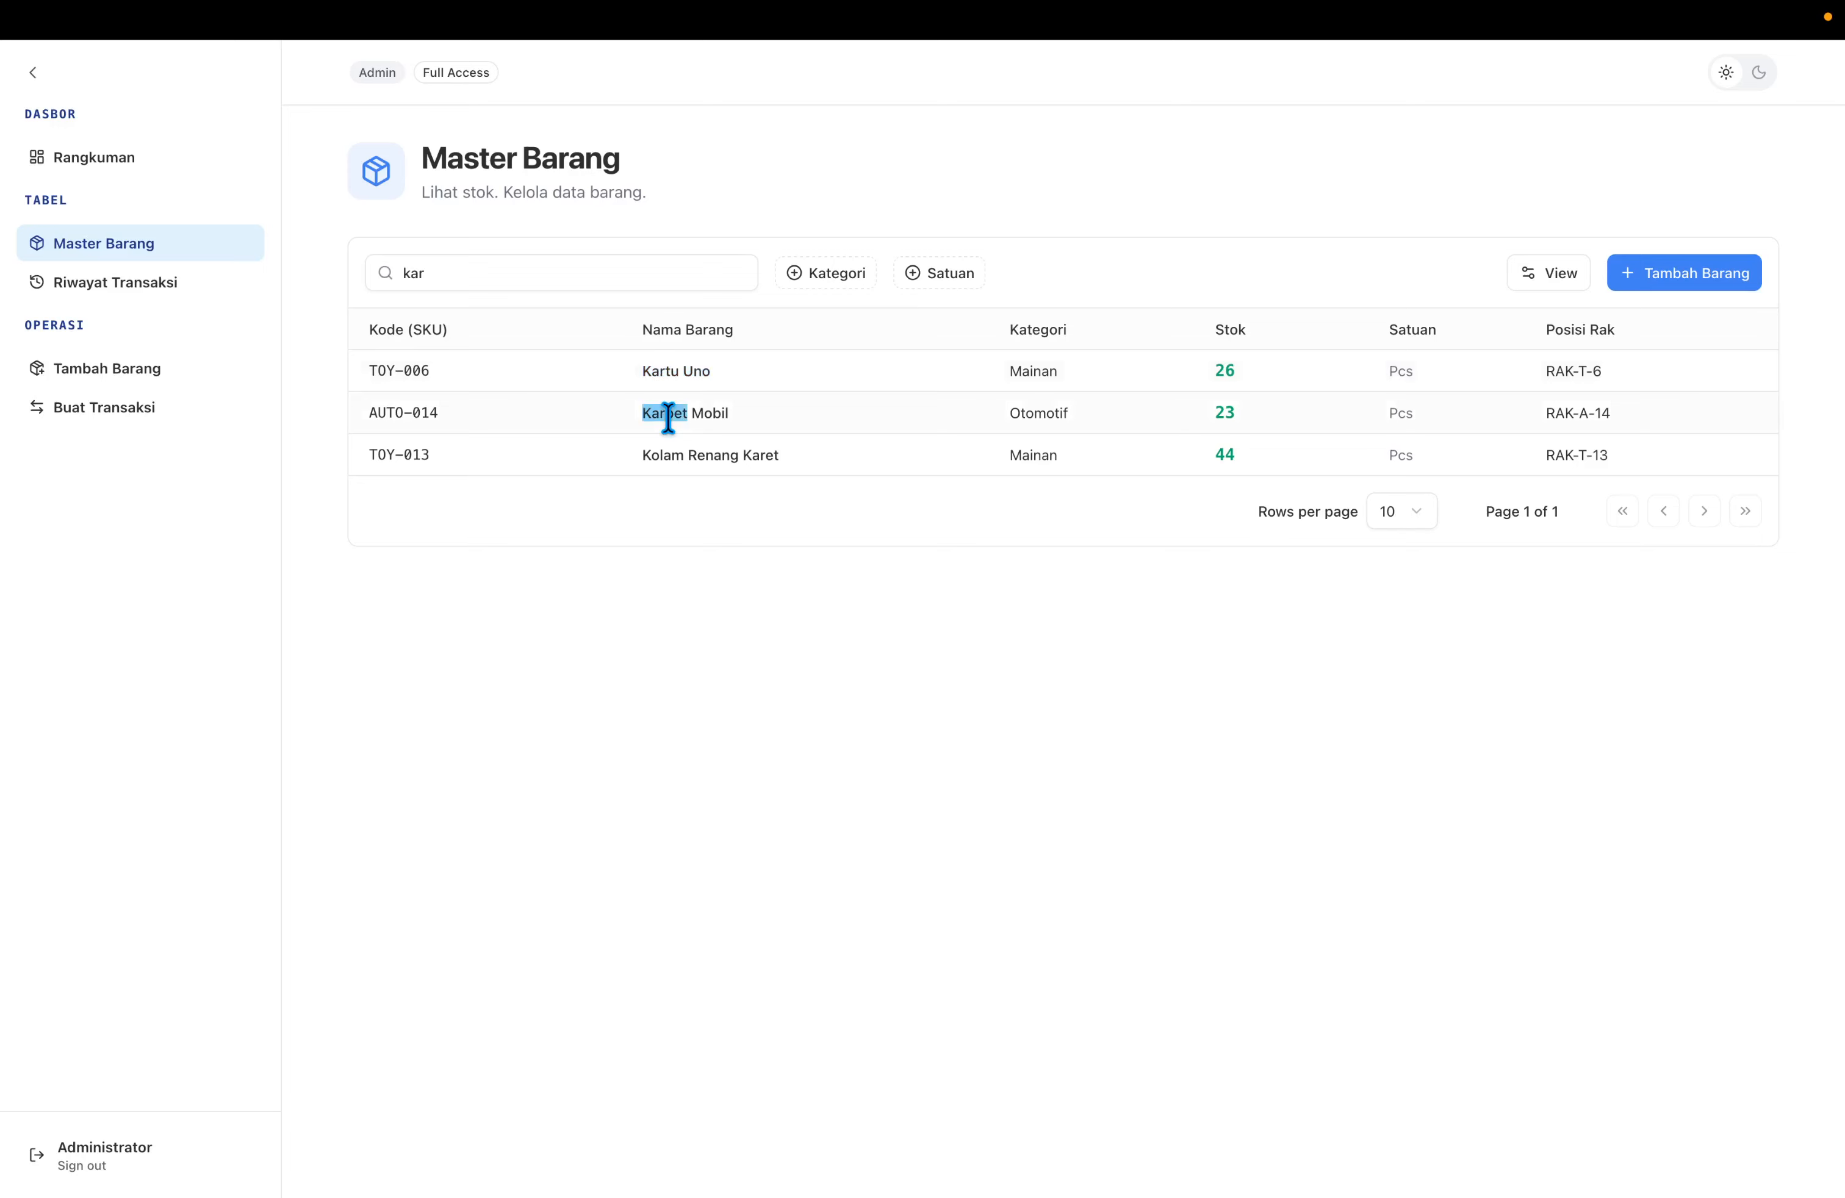
{"action": "double_click", "coordinate": [707, 454]}
{"action": "left_click", "coordinate": [734, 454]}
{"action": "triple_click", "coordinate": [734, 454]}
{"action": "left_click", "coordinate": [656, 387]}
{"action": "triple_click", "coordinate": [588, 275]}
{"action": "key", "text": "BackSpace"}
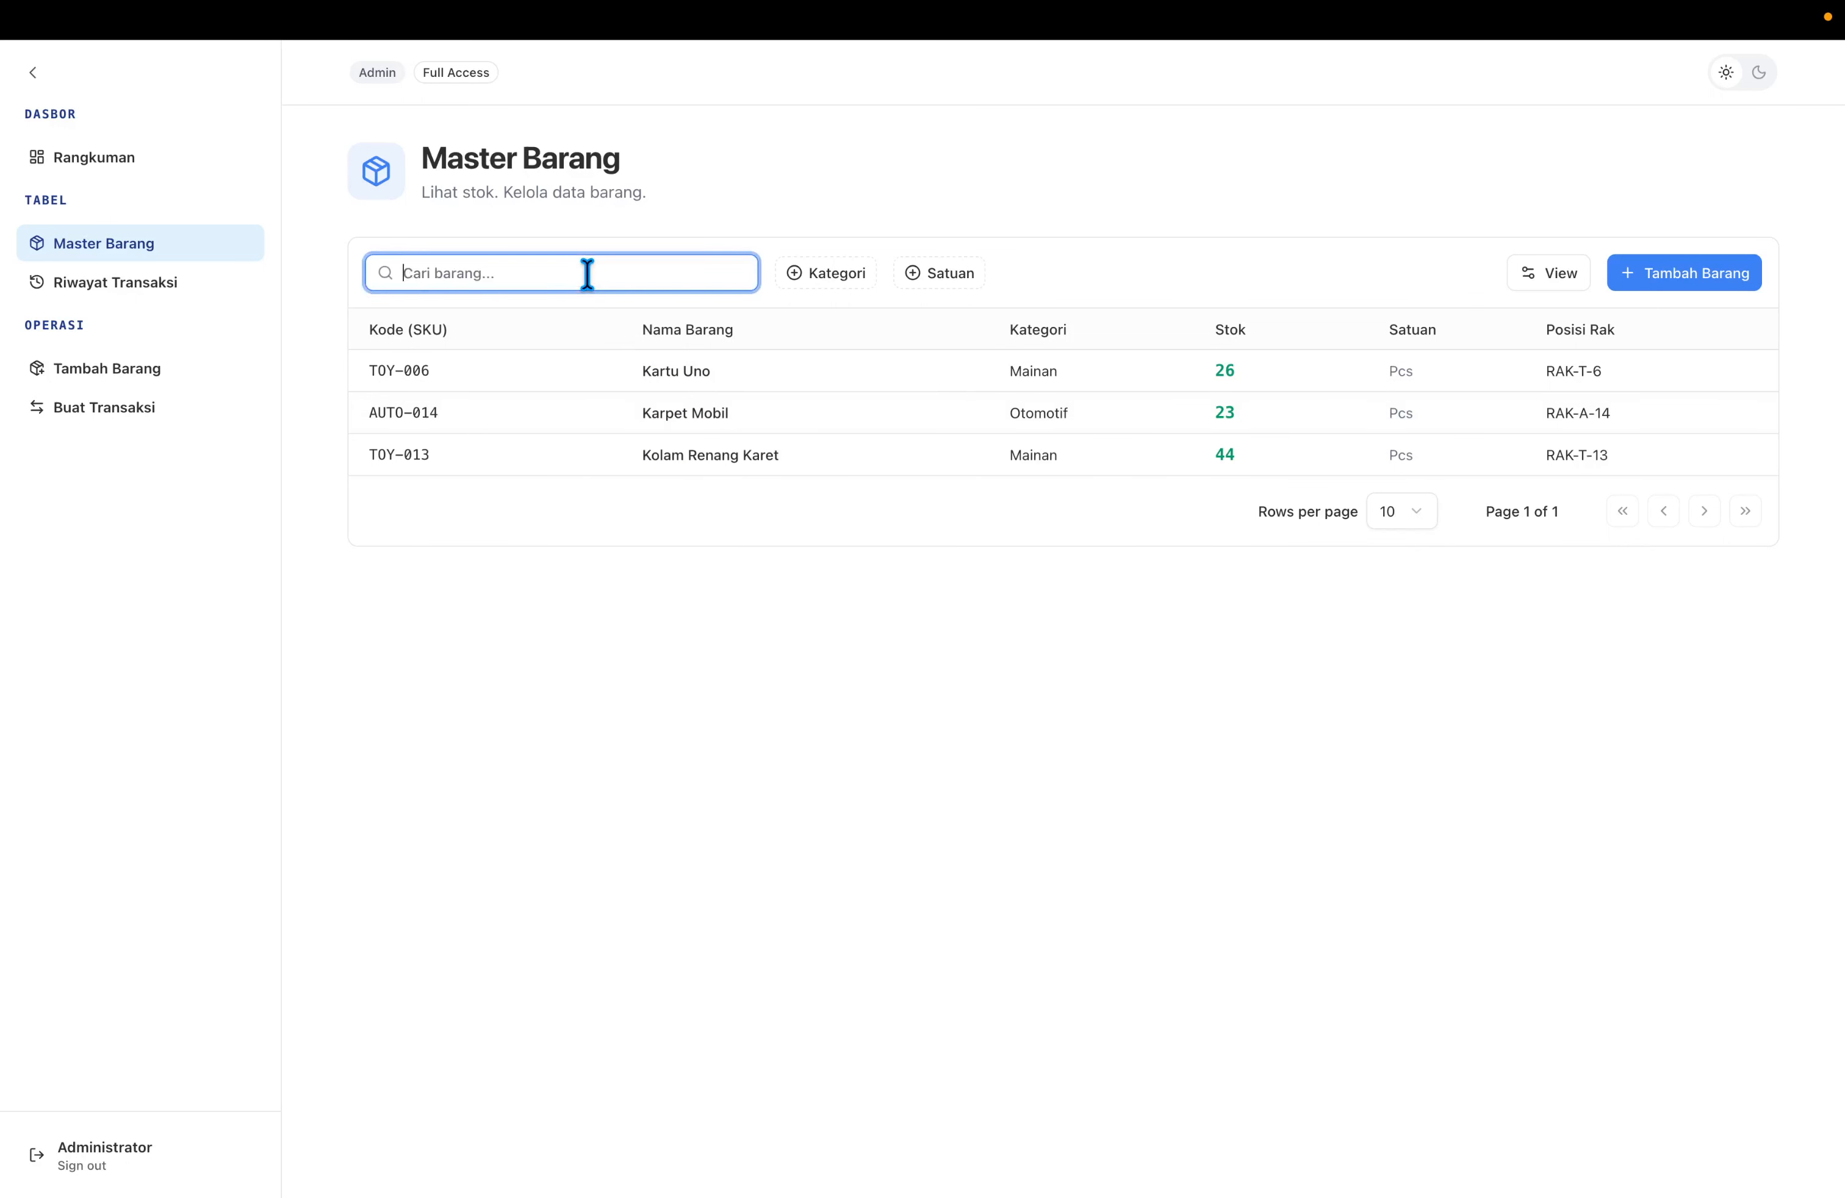
{"action": "left_click", "coordinate": [774, 231]}
{"action": "left_click", "coordinate": [812, 278]}
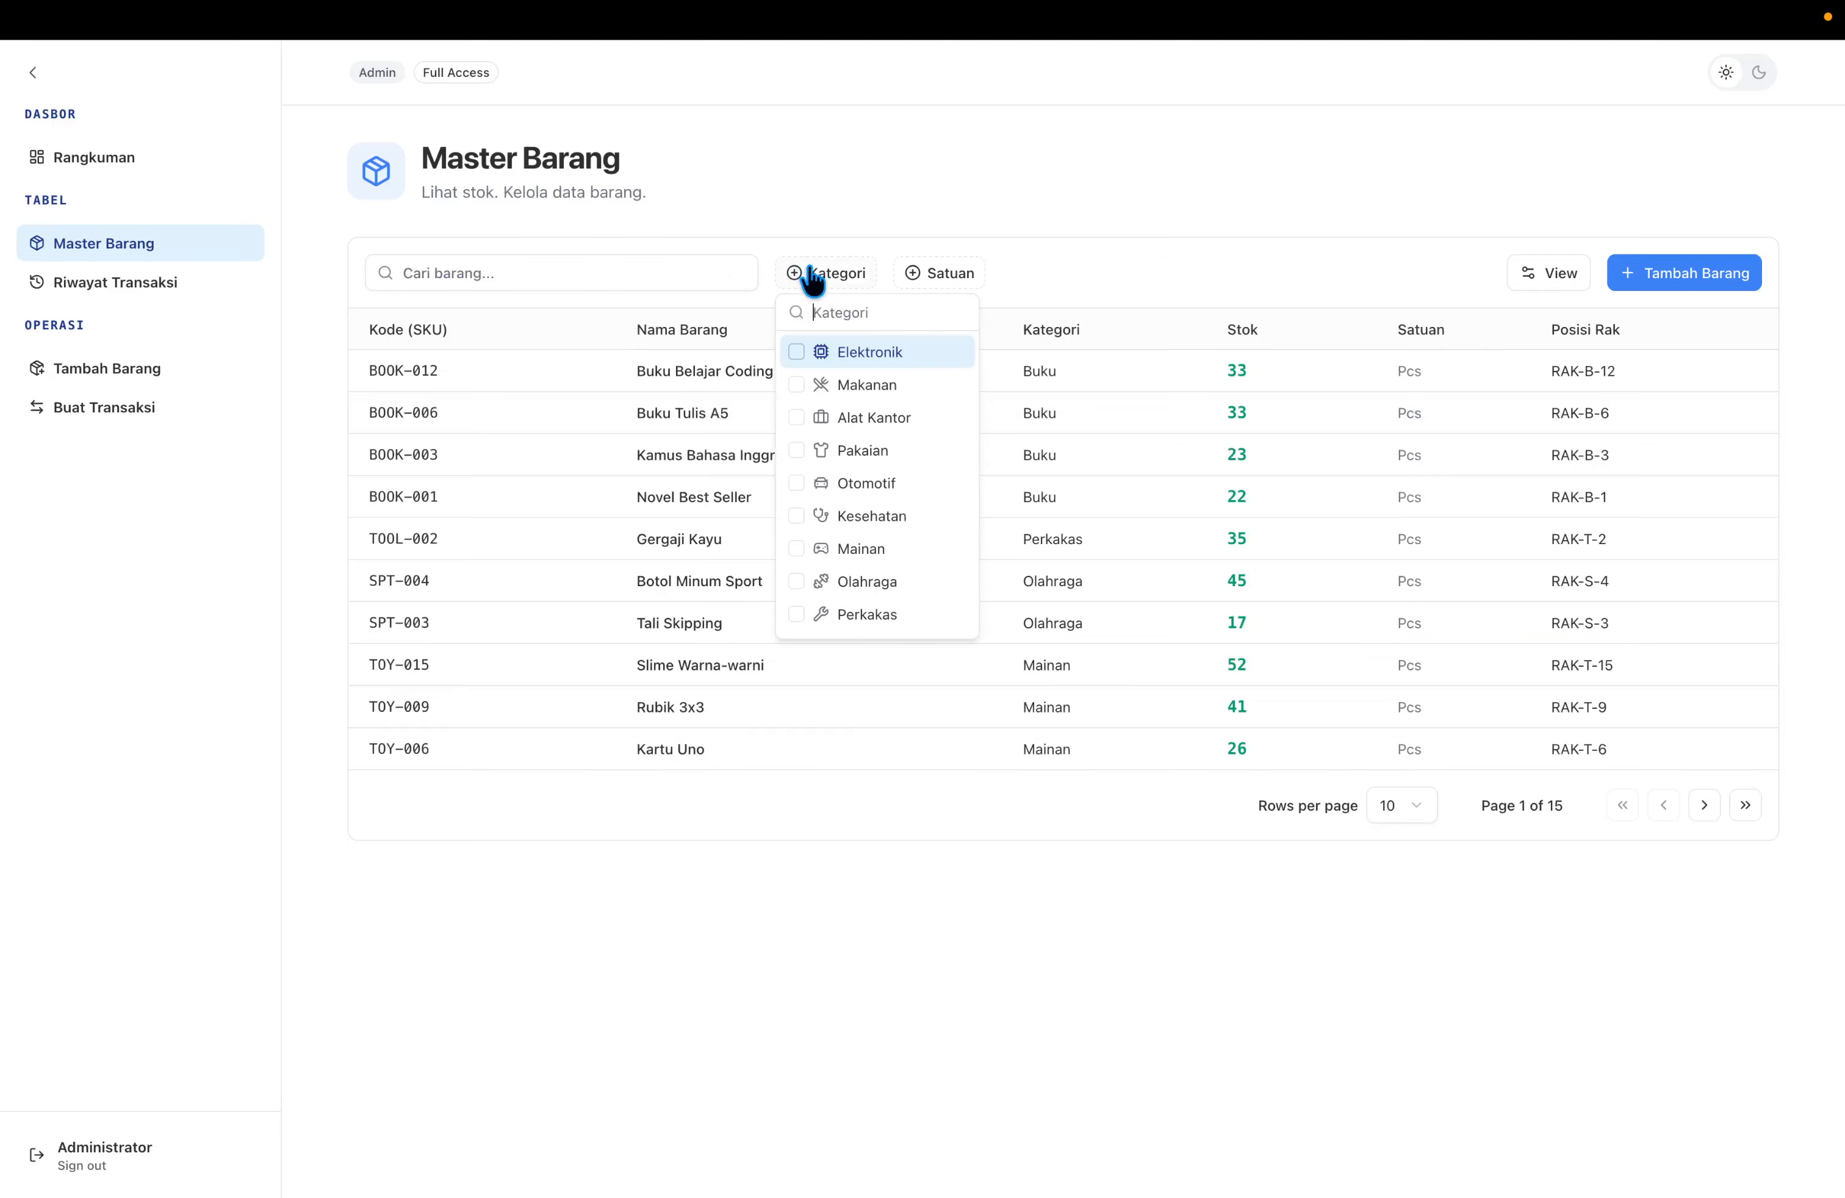
Filter by Elektronik, Alat Kantor and Kesehatan, then untick all three and close the list.
{"action": "left_click", "coordinate": [798, 351]}
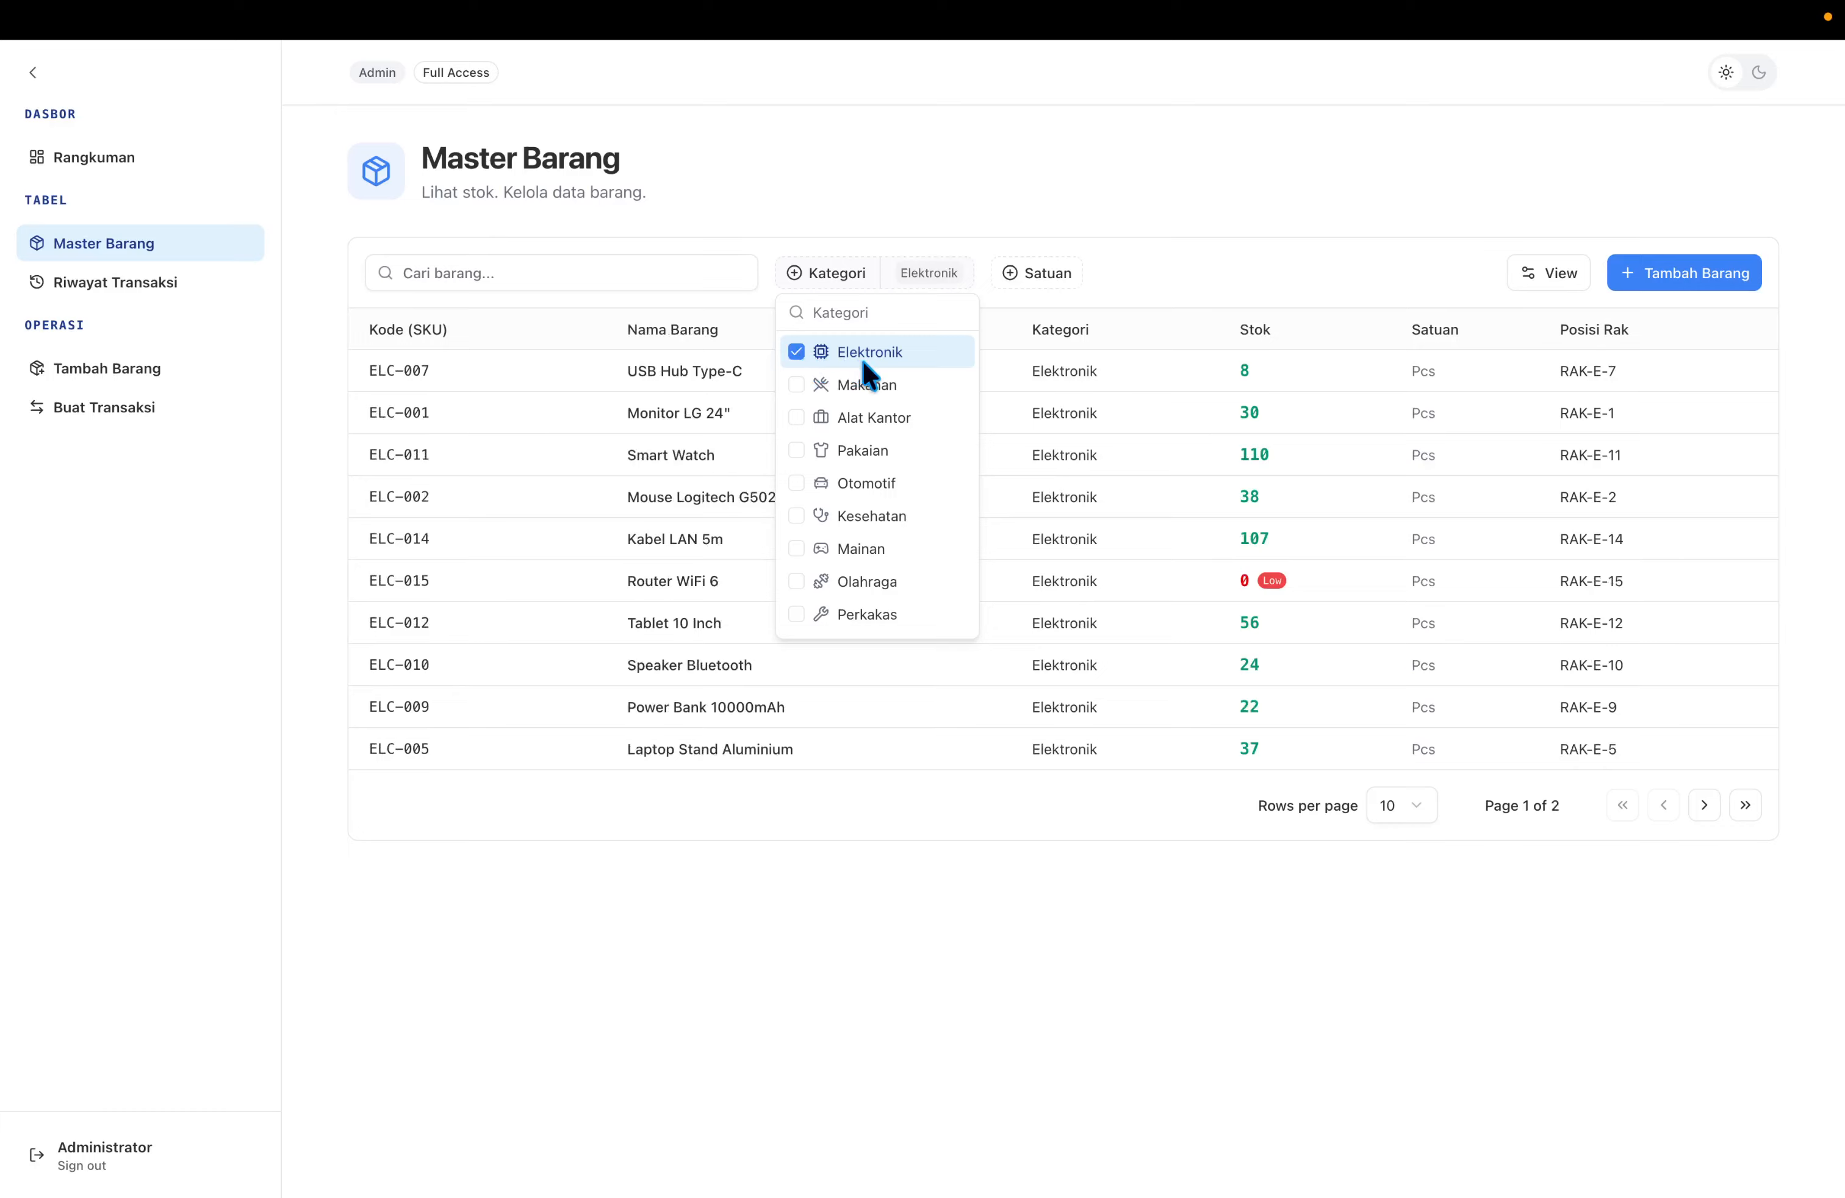
{"action": "left_click", "coordinate": [887, 418]}
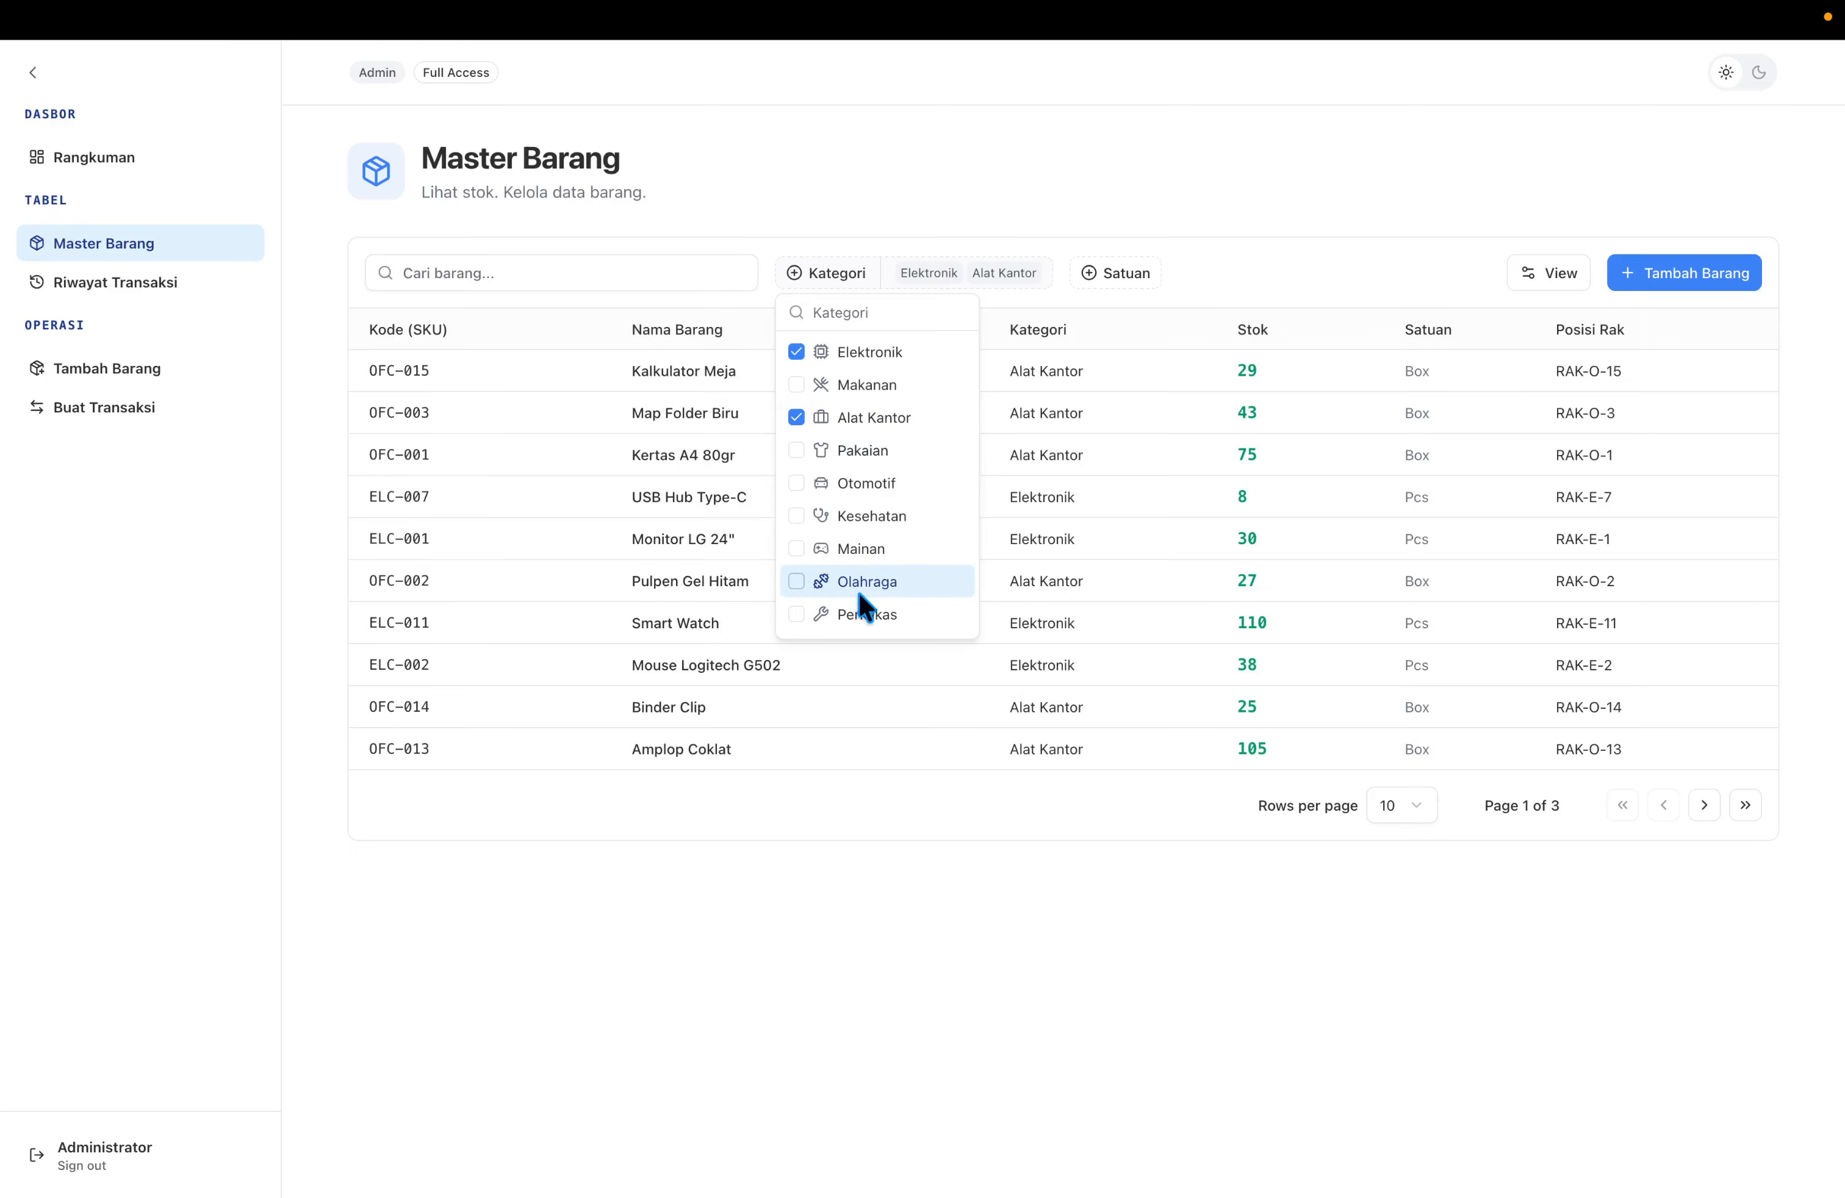
{"action": "left_click", "coordinate": [857, 529]}
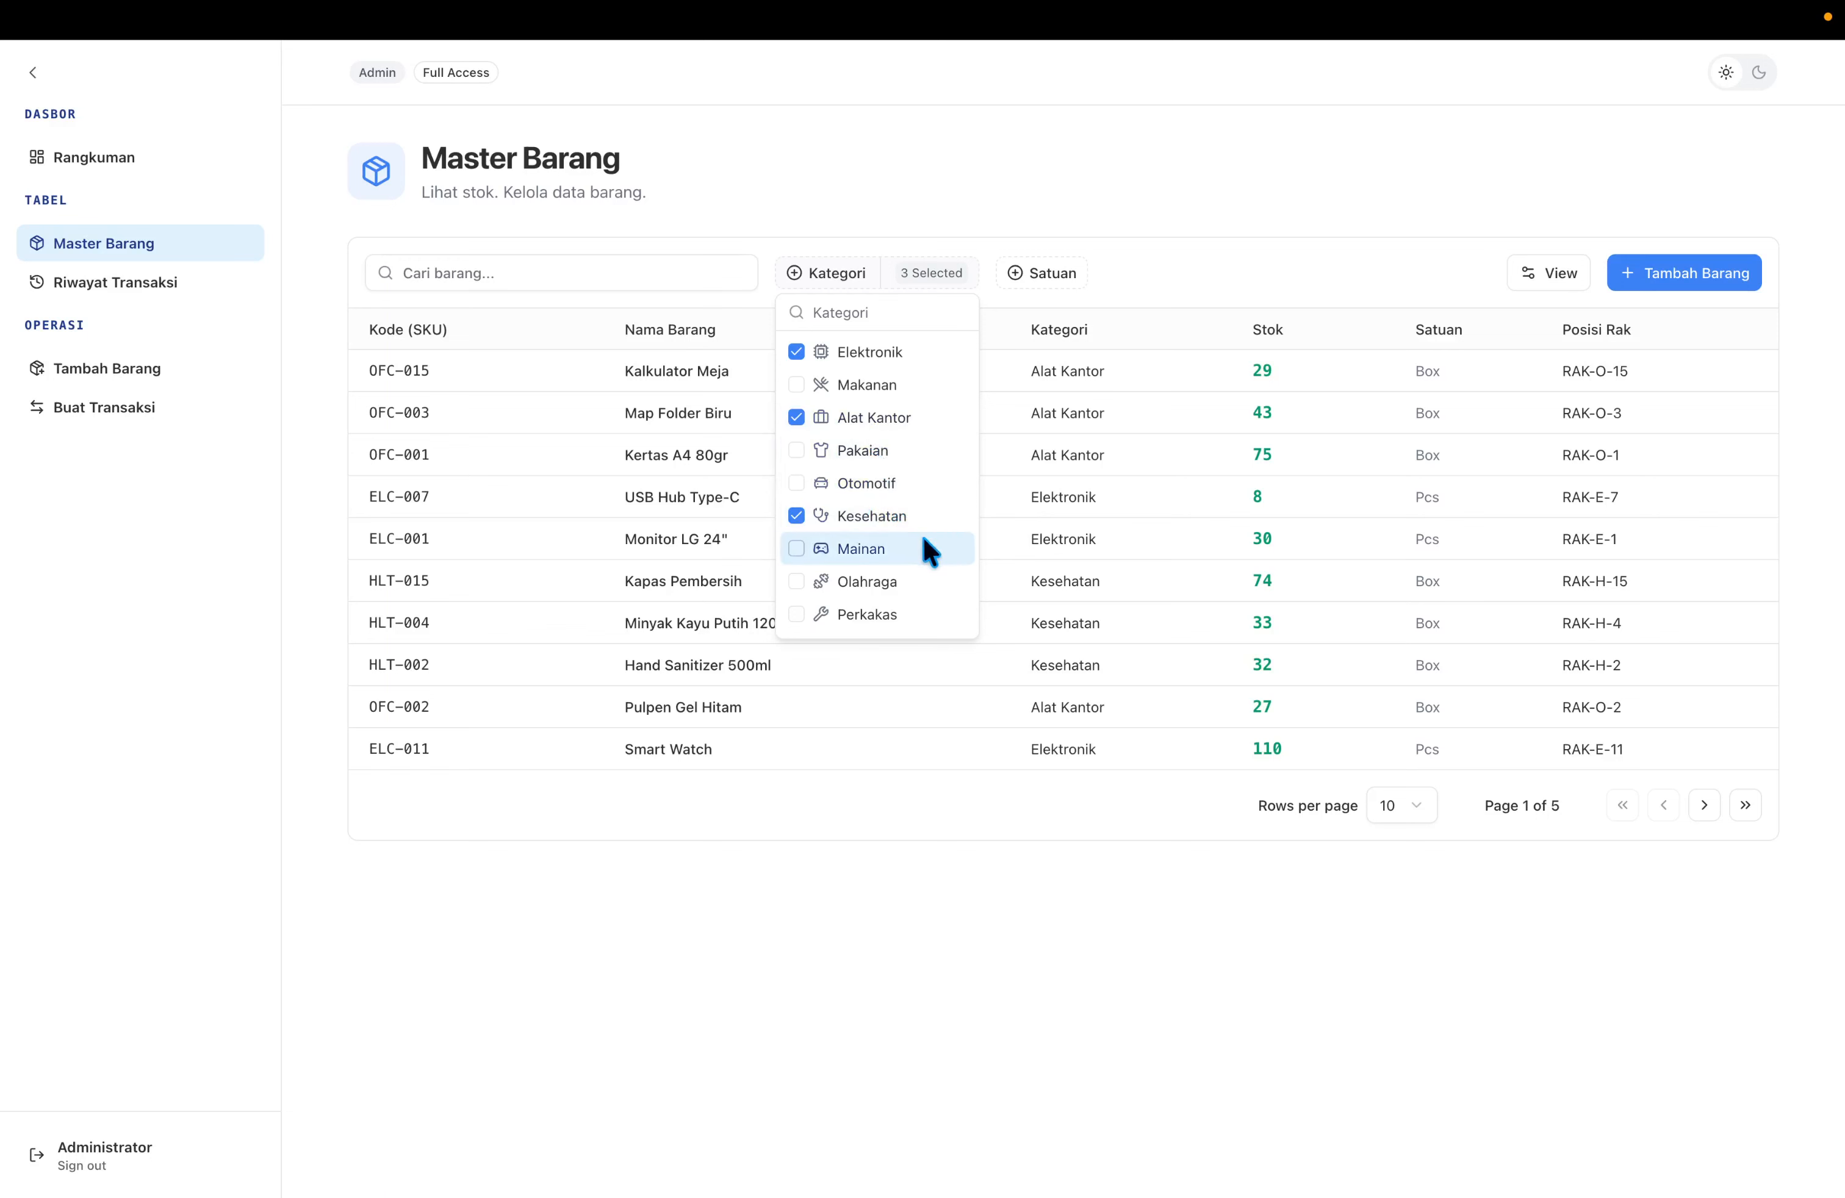
{"action": "left_click", "coordinate": [928, 515]}
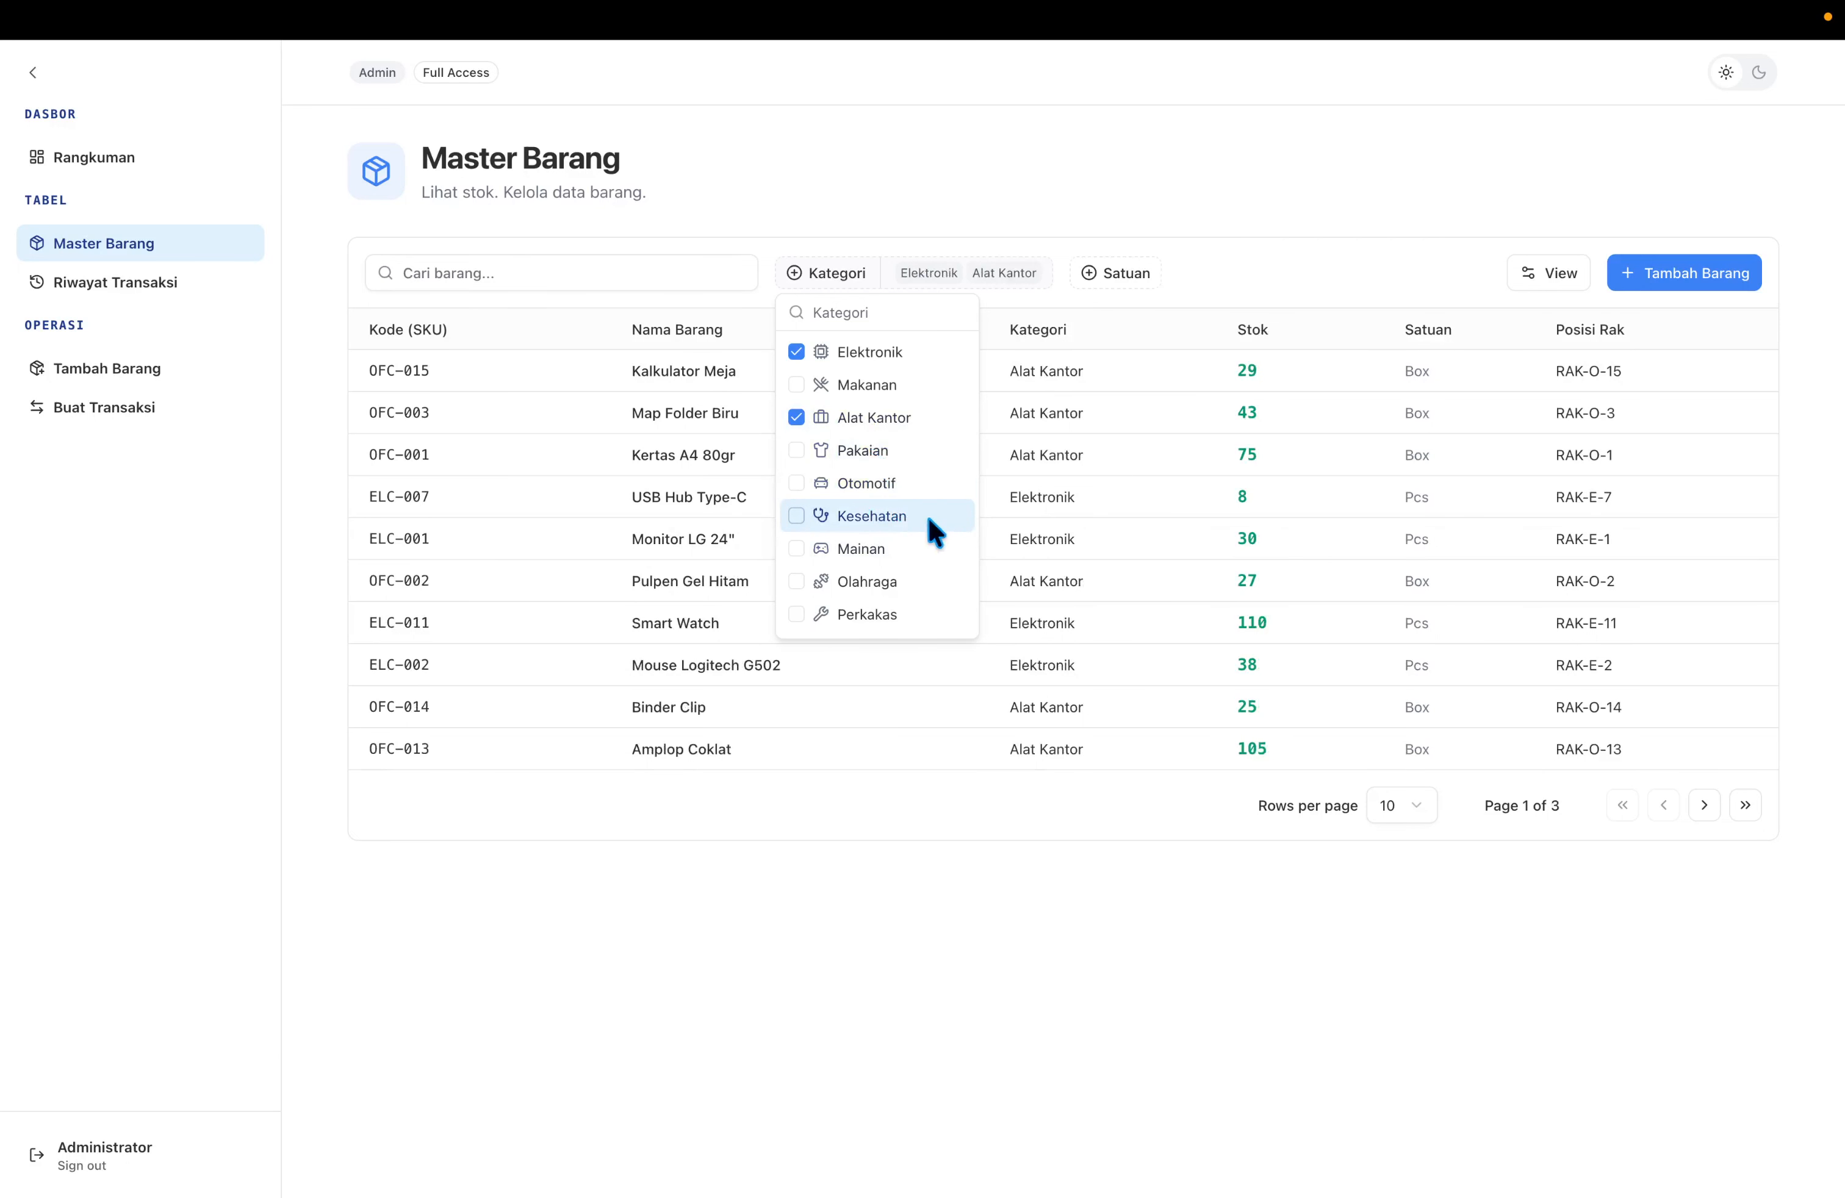
{"action": "left_click", "coordinate": [880, 423]}
{"action": "left_click", "coordinate": [869, 353]}
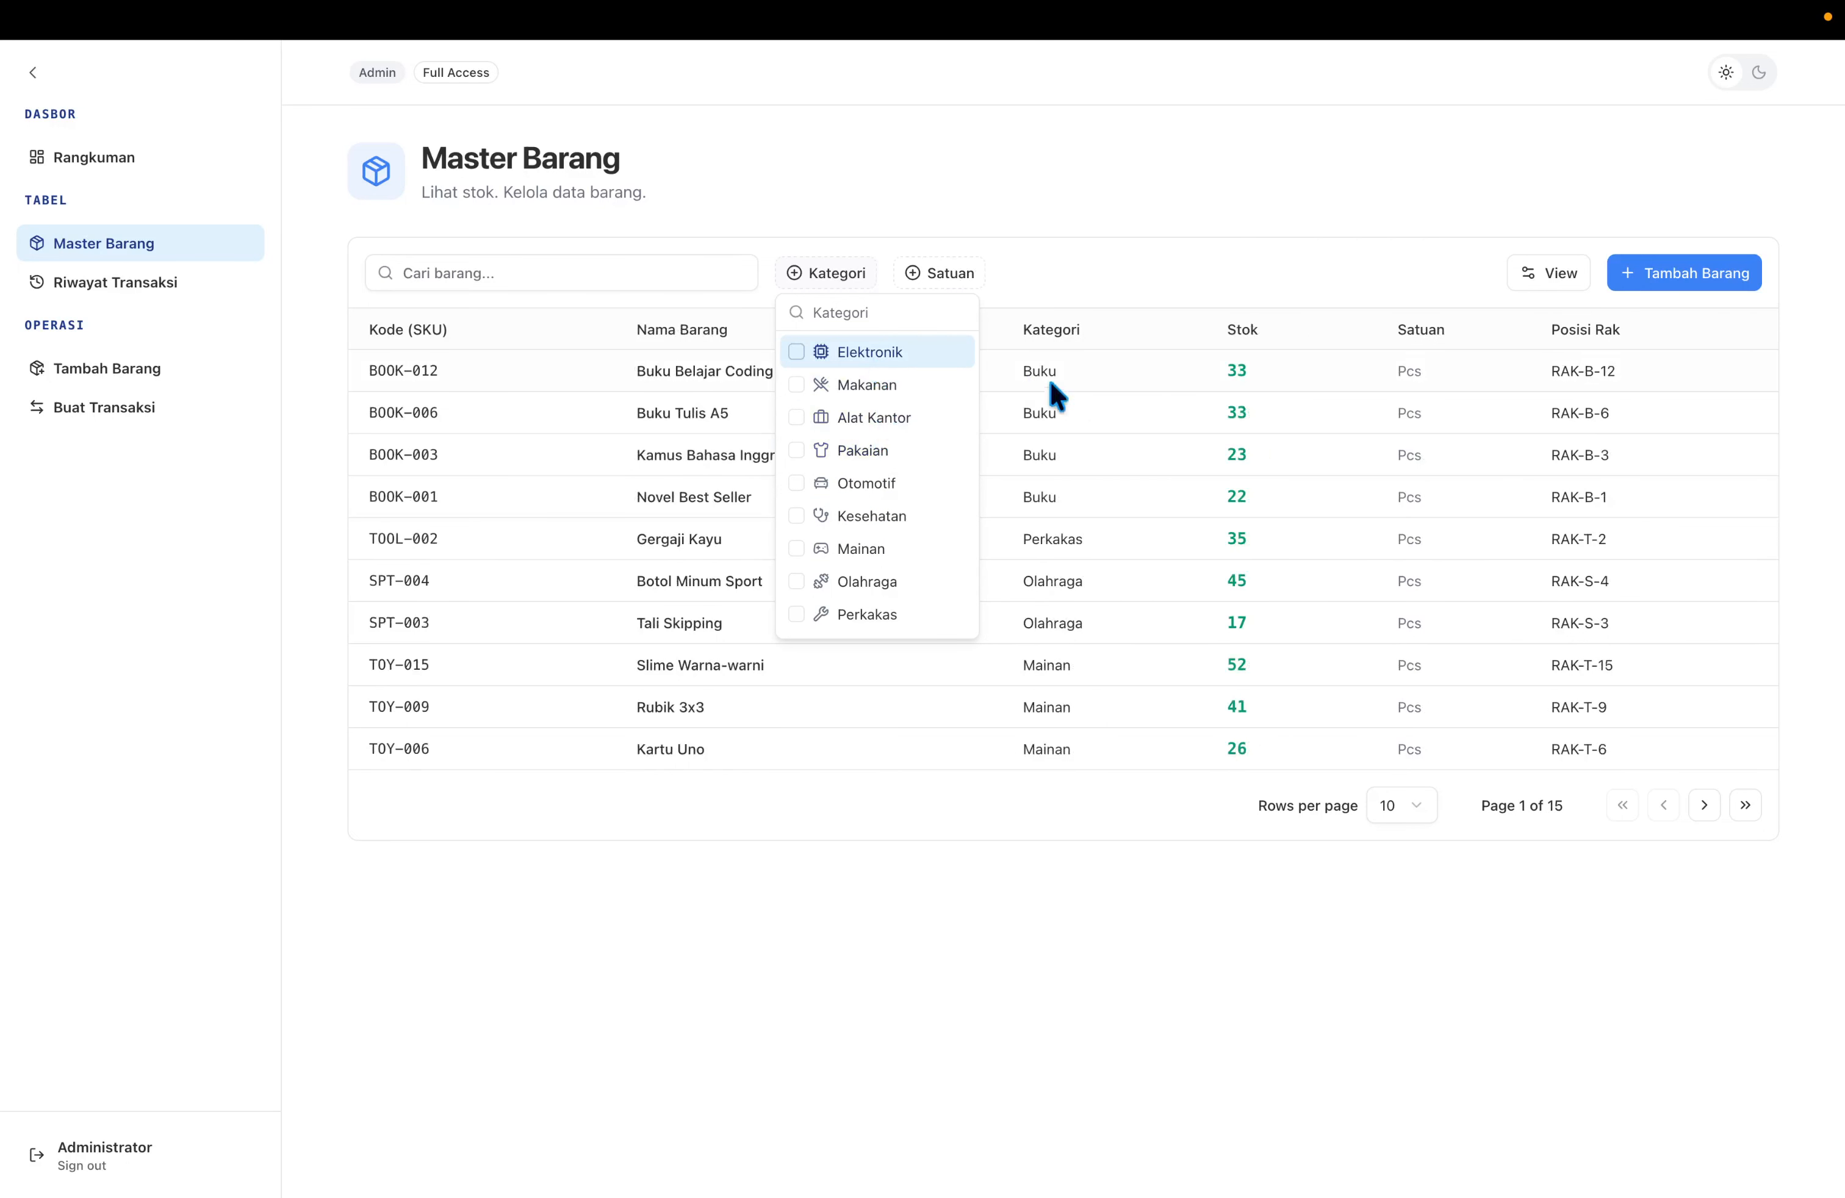
{"action": "left_click", "coordinate": [1180, 322]}
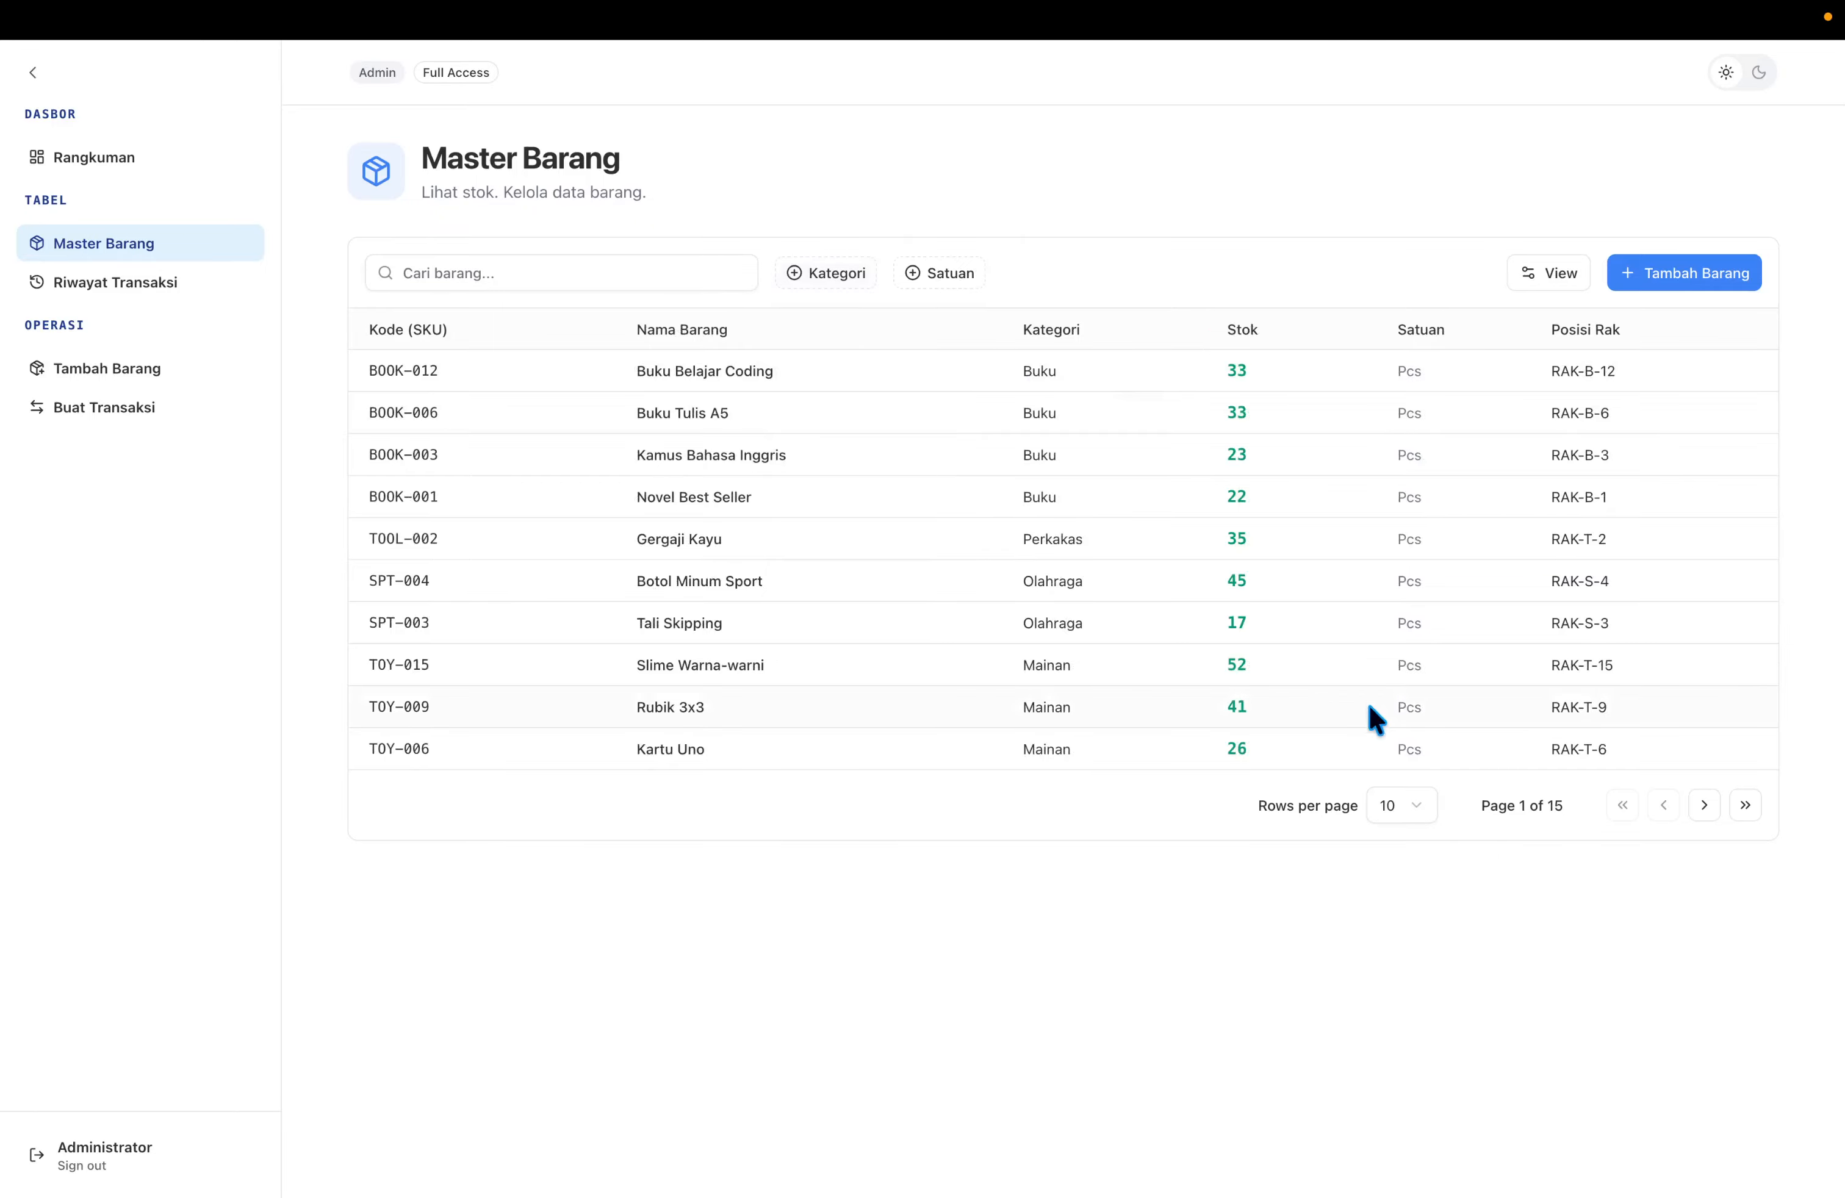
Switch the item table to 20, then 30, then back to 10 rows per page.
{"action": "left_click", "coordinate": [1414, 814]}
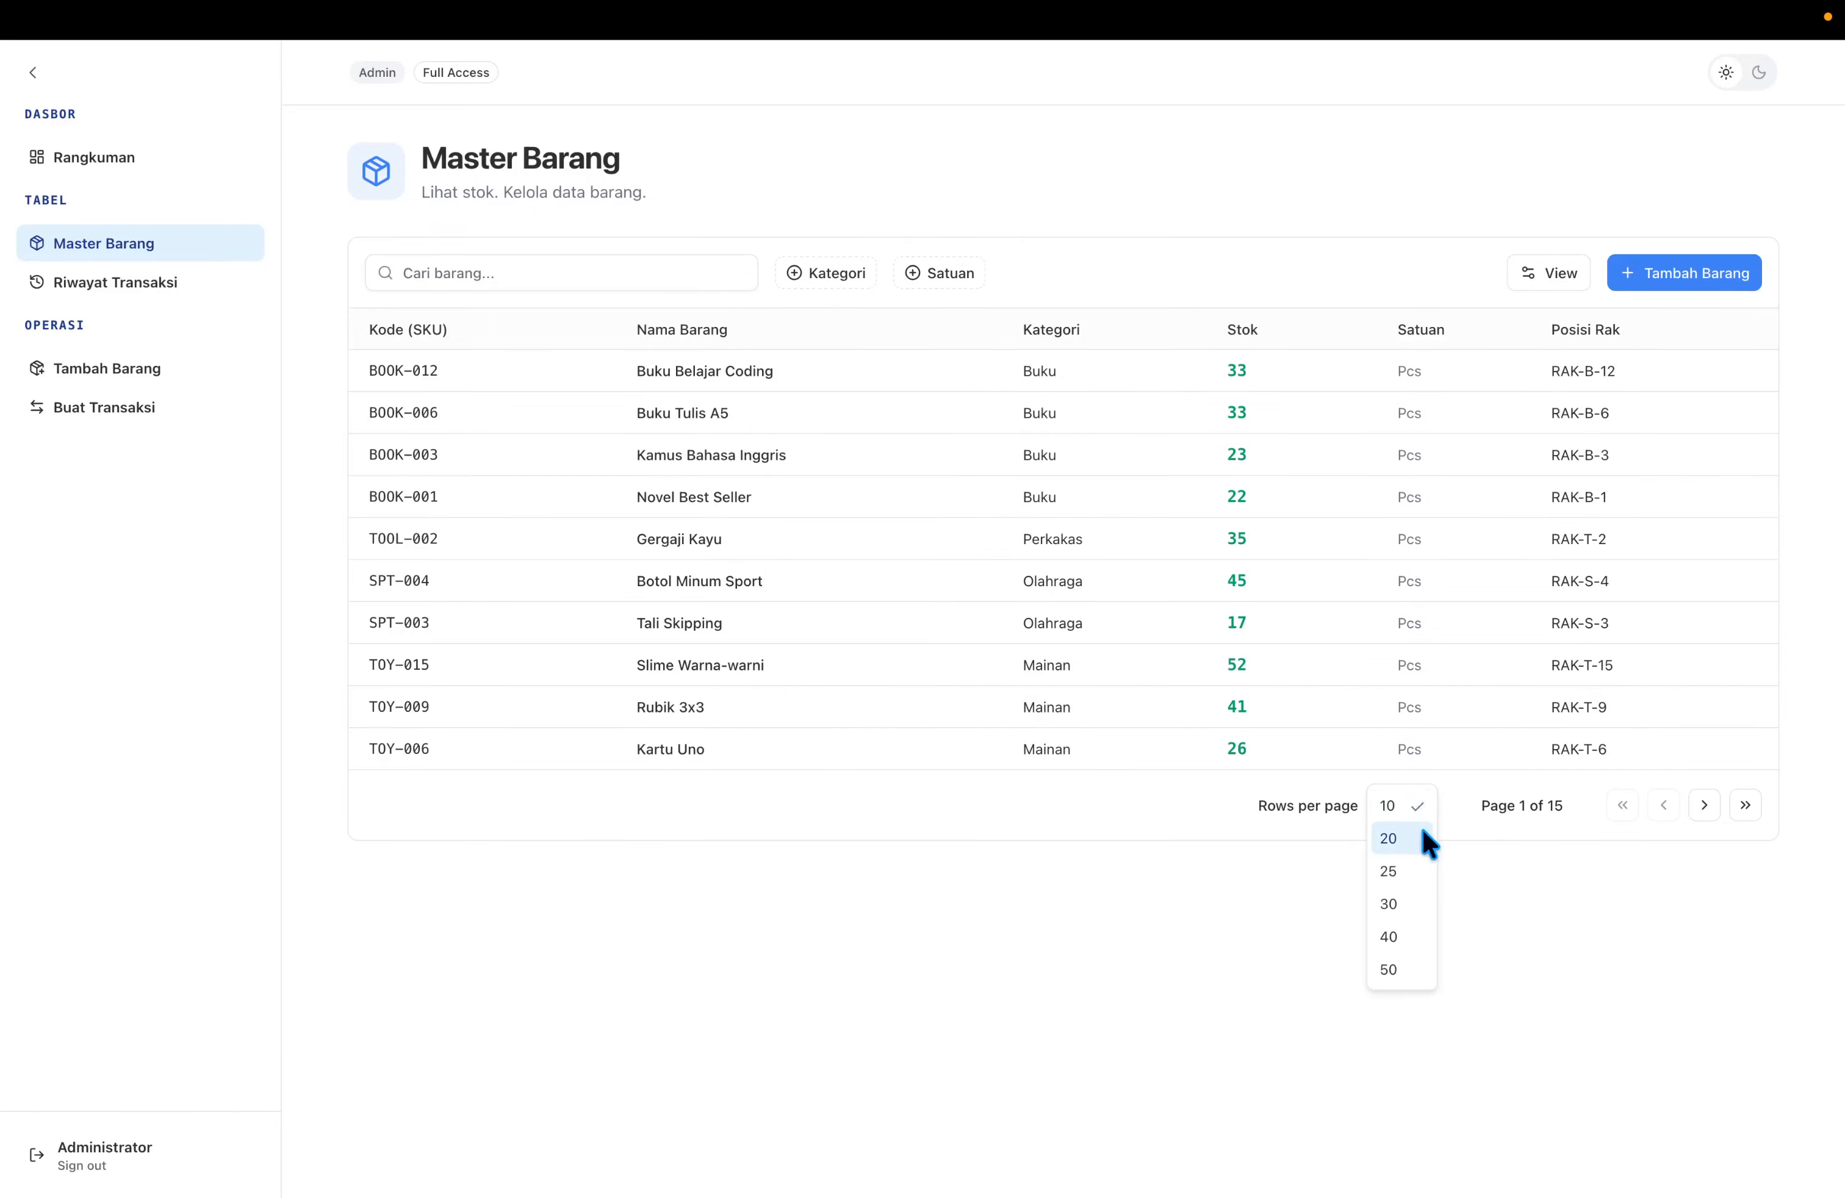
{"action": "left_click", "coordinate": [1417, 833]}
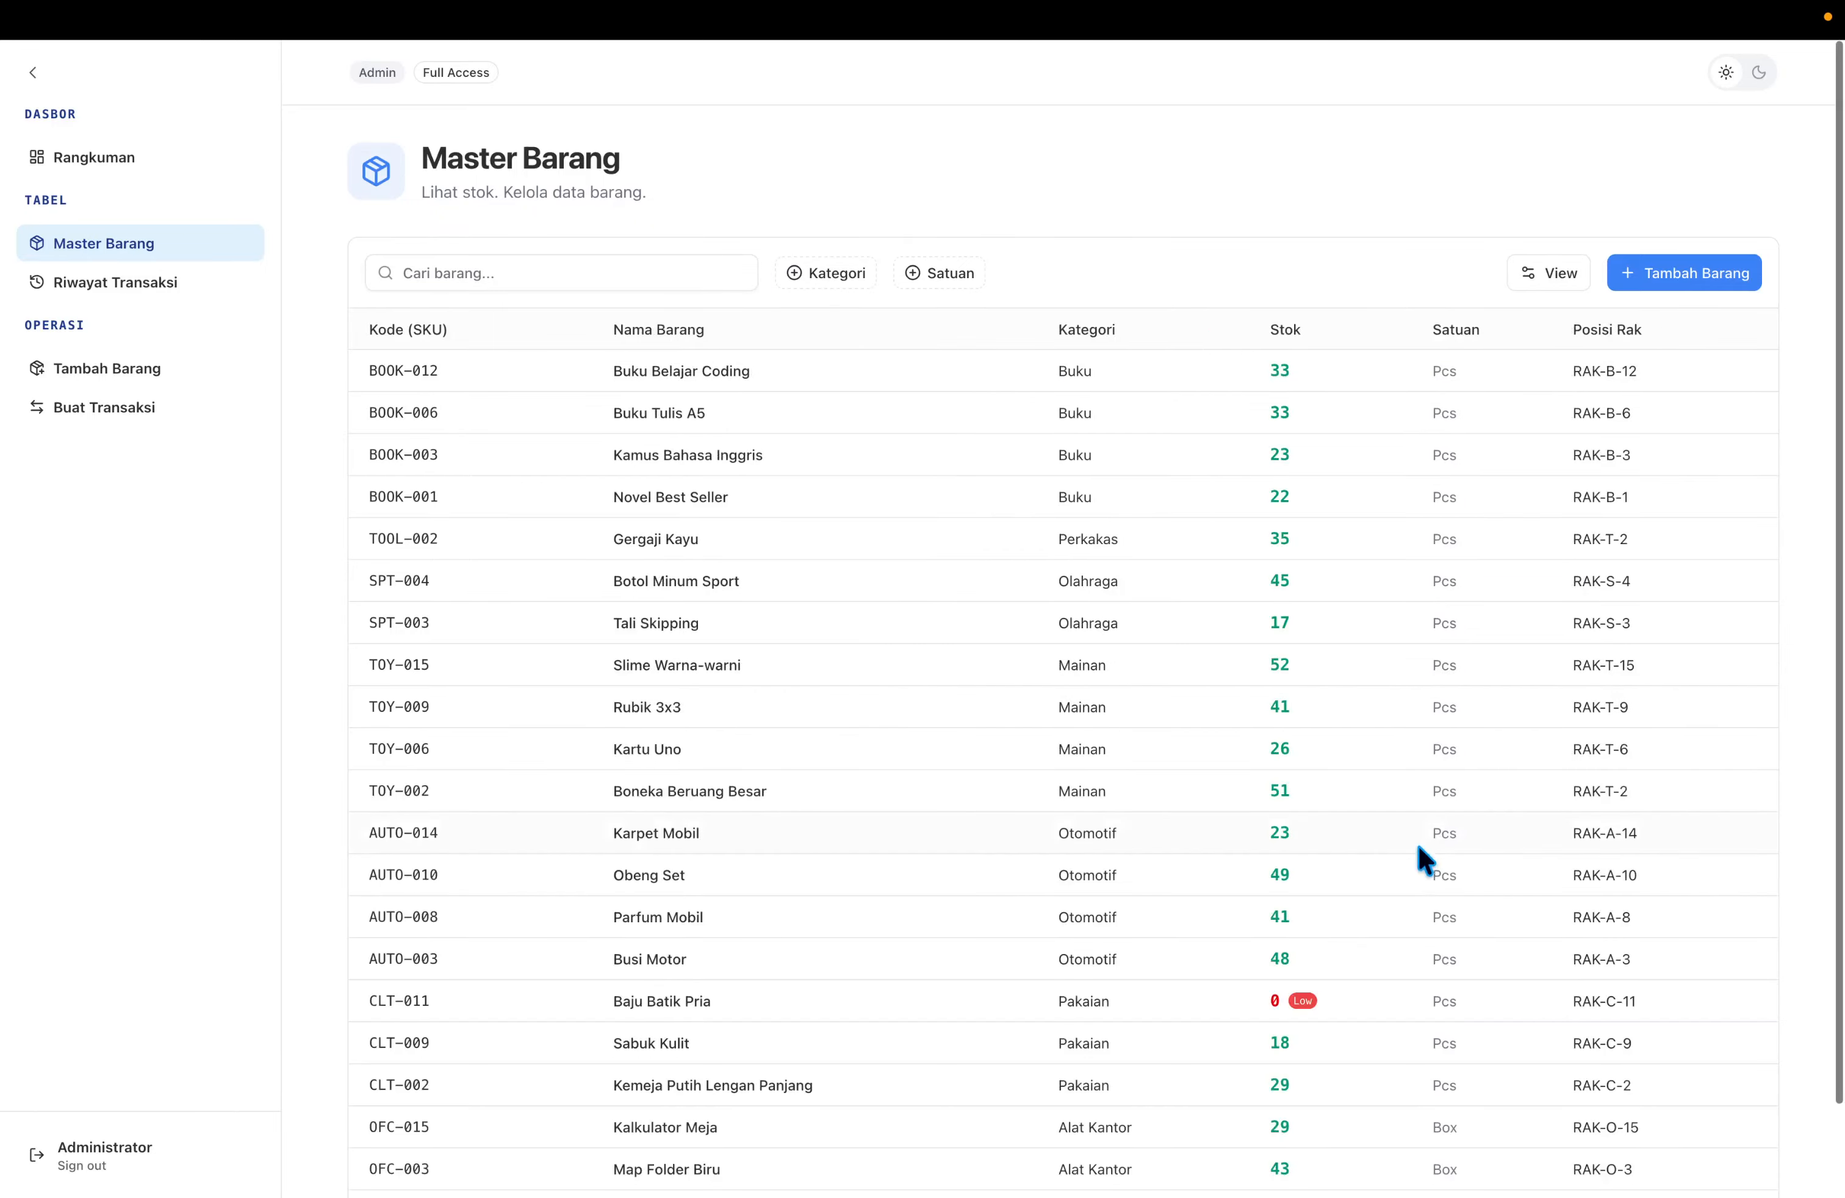
{"action": "scroll", "coordinate": [1446, 902], "scroll_direction": "down", "scroll_amount": 3}
{"action": "scroll", "coordinate": [1450, 912], "scroll_direction": "up", "scroll_amount": 3}
{"action": "scroll", "coordinate": [1434, 1012], "scroll_direction": "down", "scroll_amount": 3}
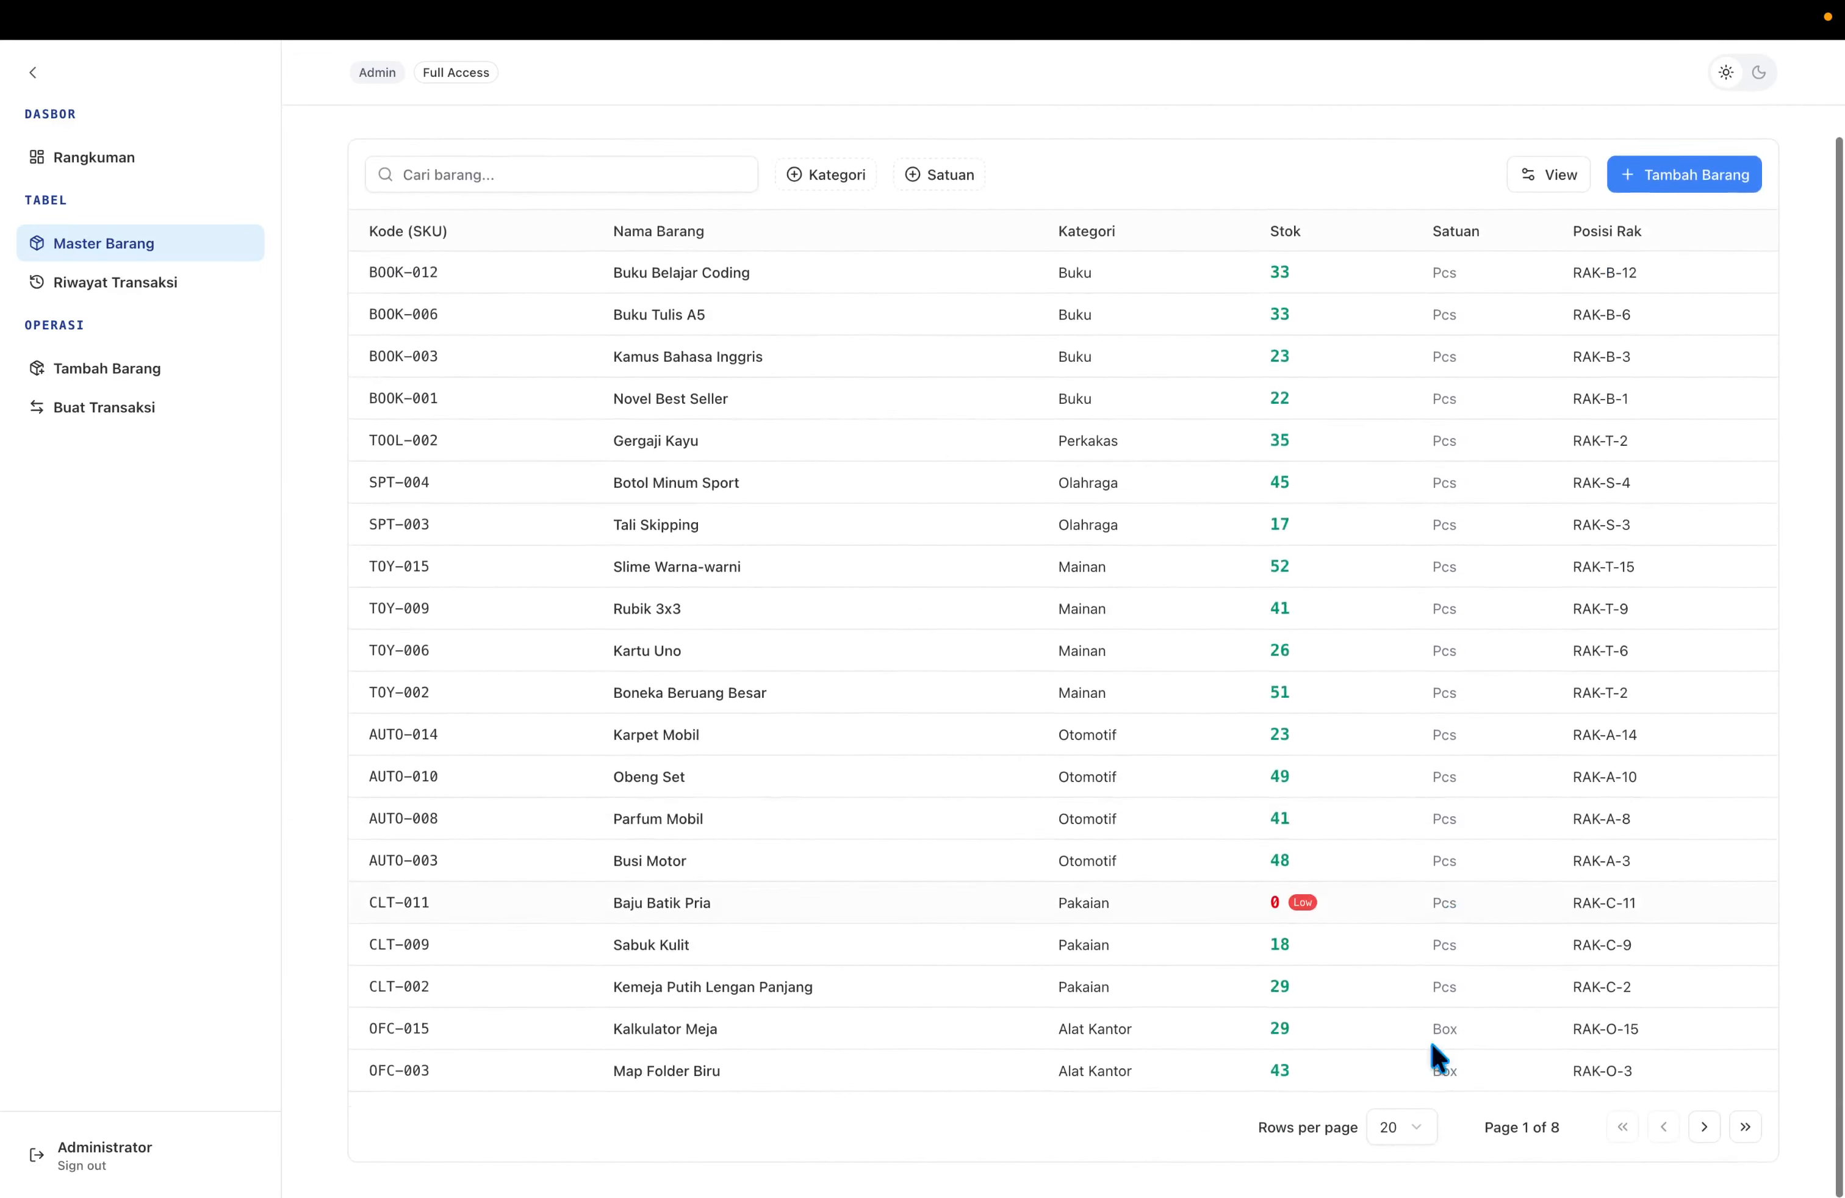
{"action": "left_click", "coordinate": [1417, 1139]}
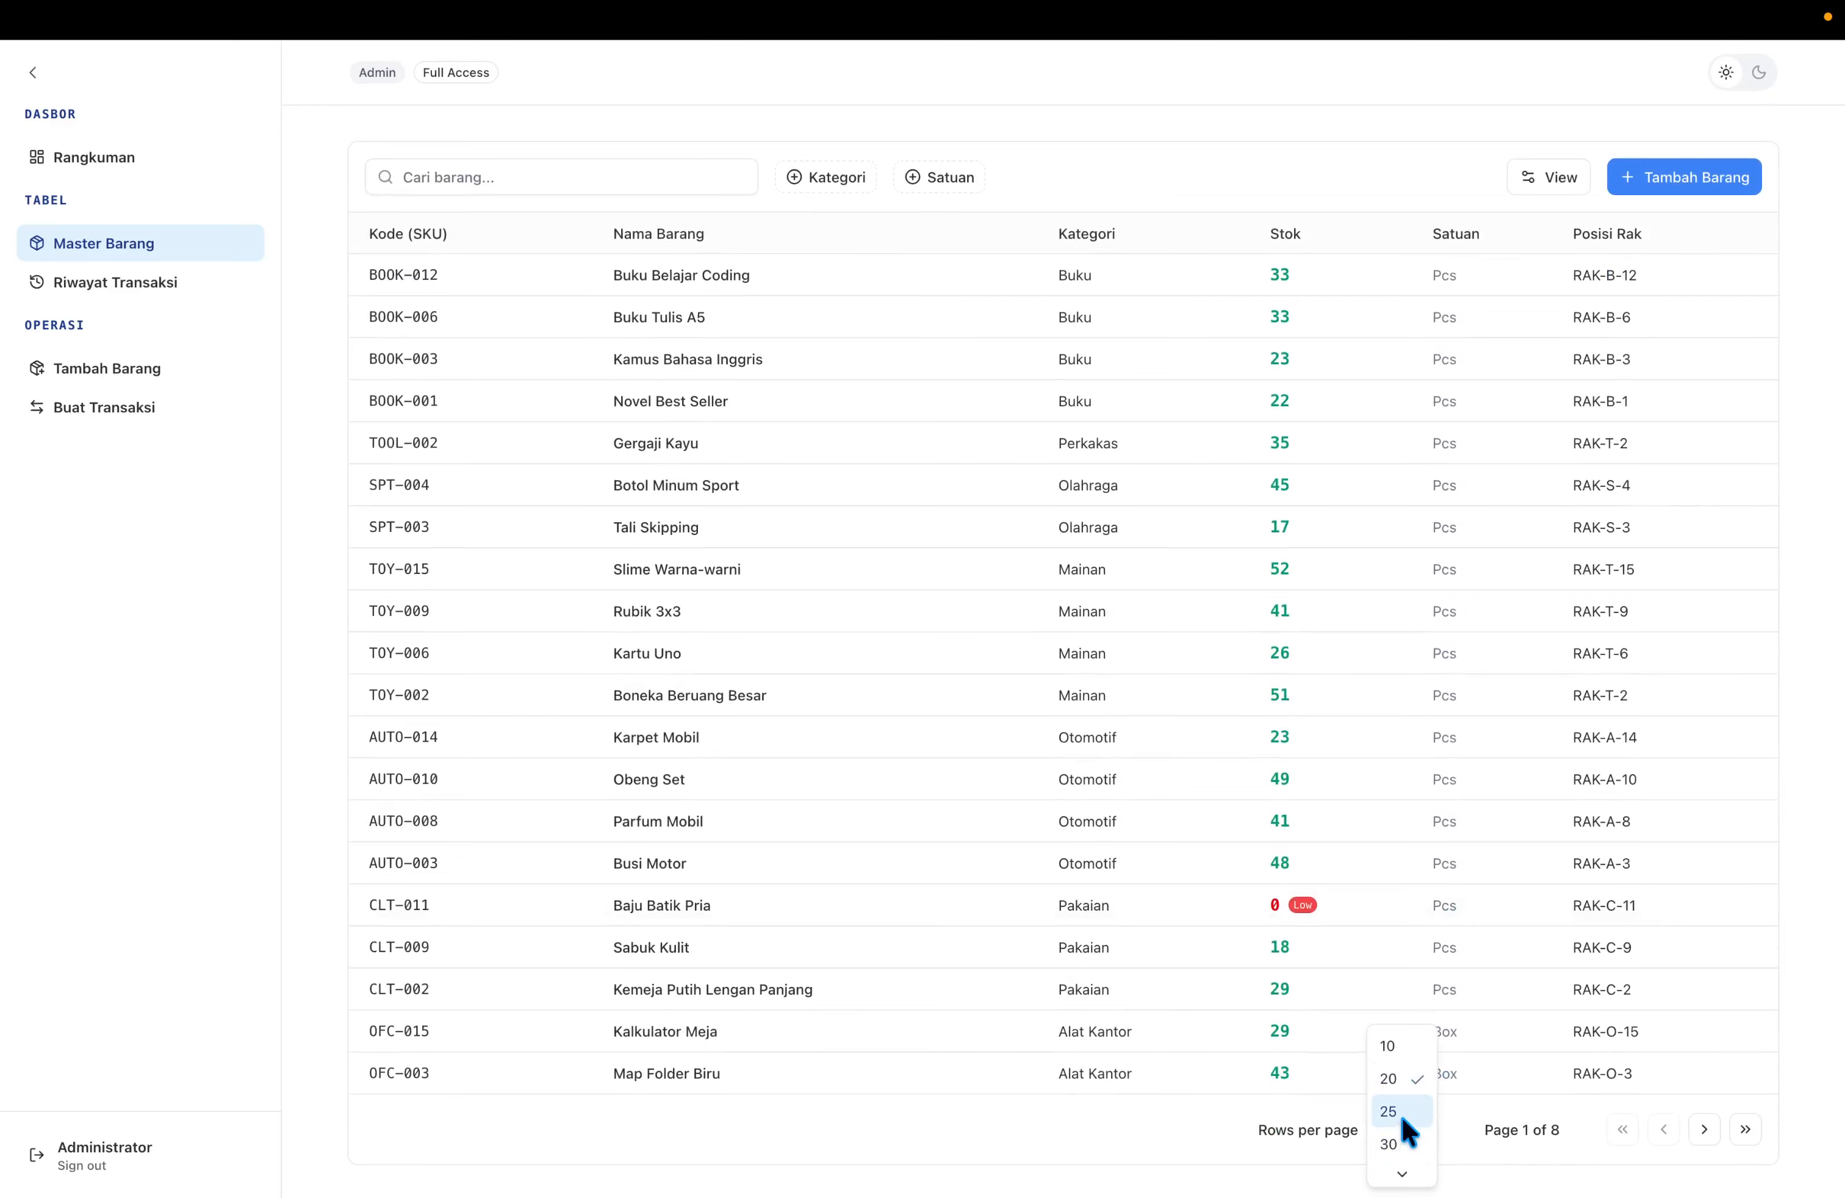
{"action": "left_click", "coordinate": [1405, 1141]}
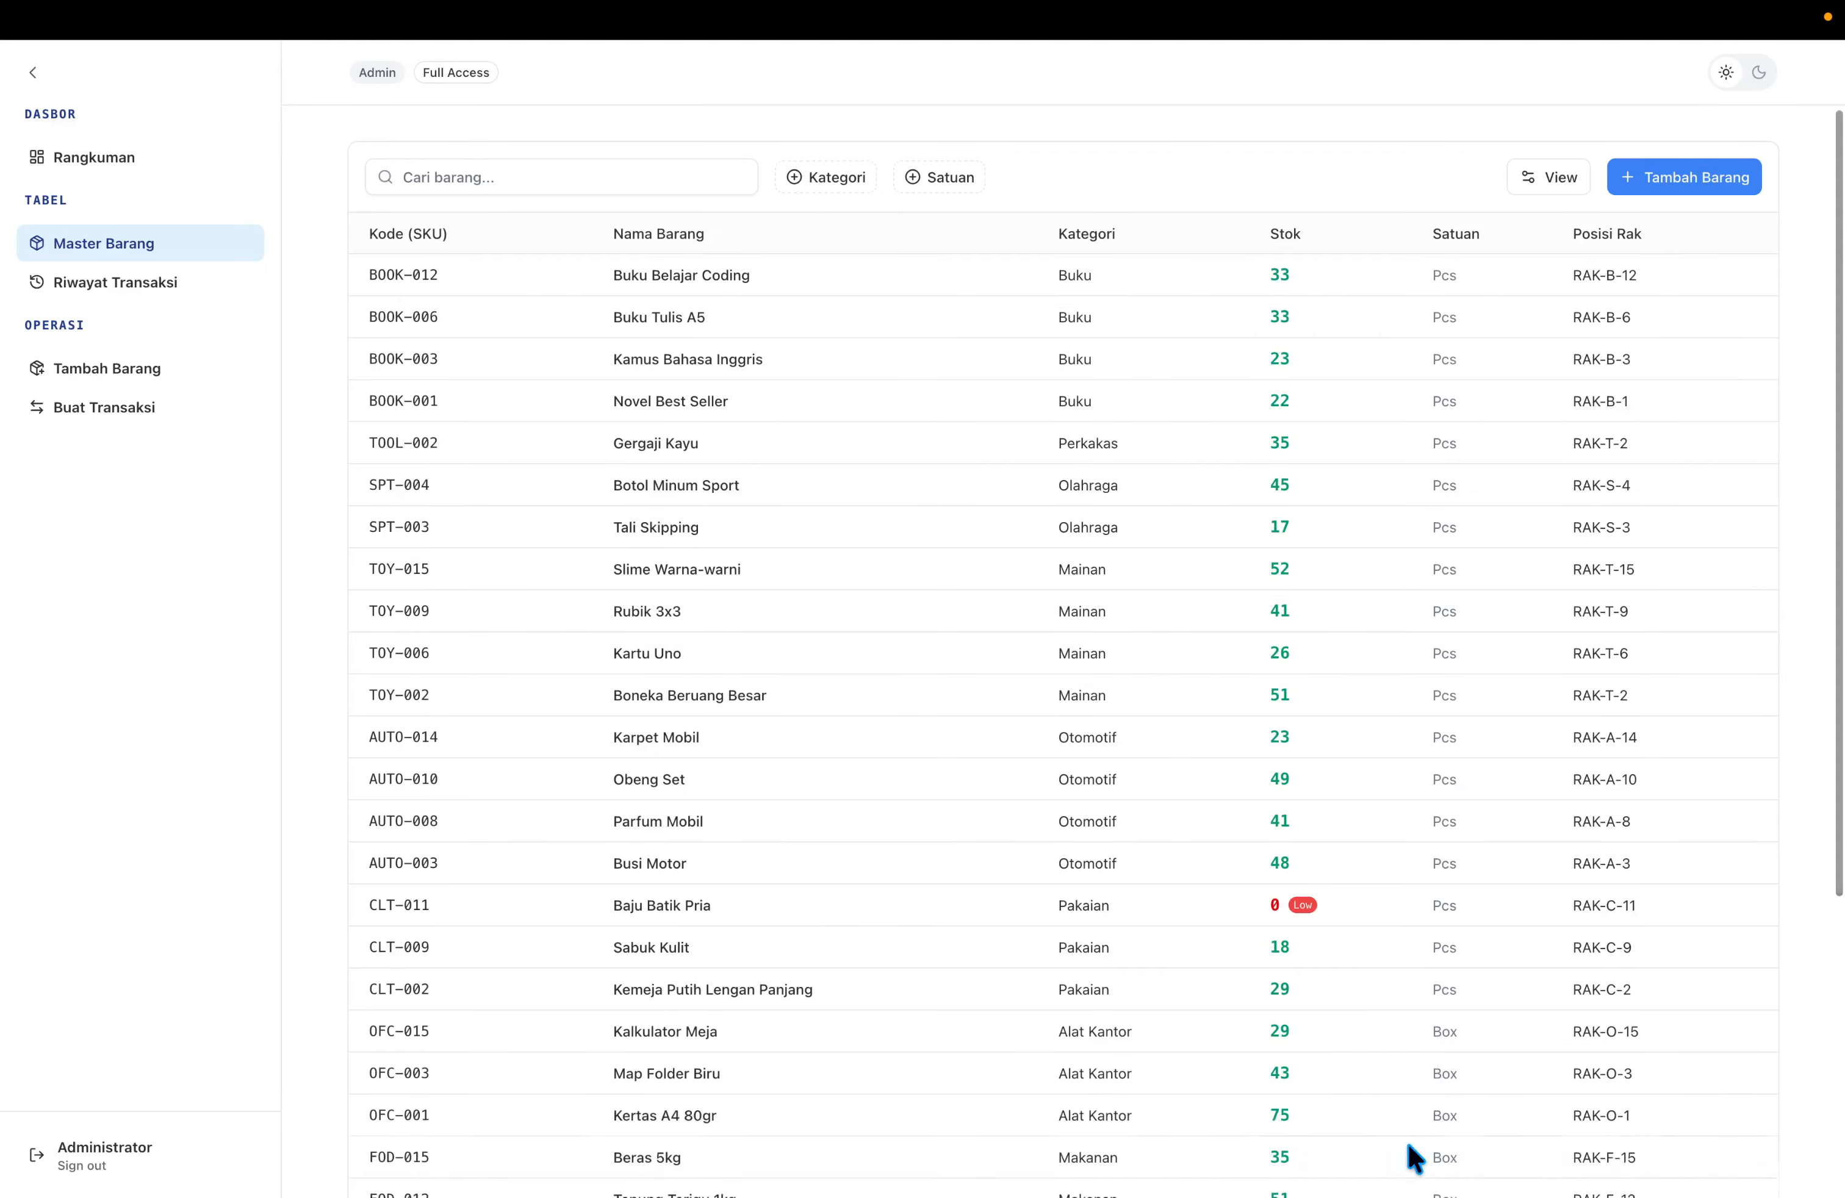
{"action": "scroll", "coordinate": [1407, 1151], "scroll_direction": "down", "scroll_amount": 5}
{"action": "scroll", "coordinate": [1483, 1001], "scroll_direction": "up", "scroll_amount": 5}
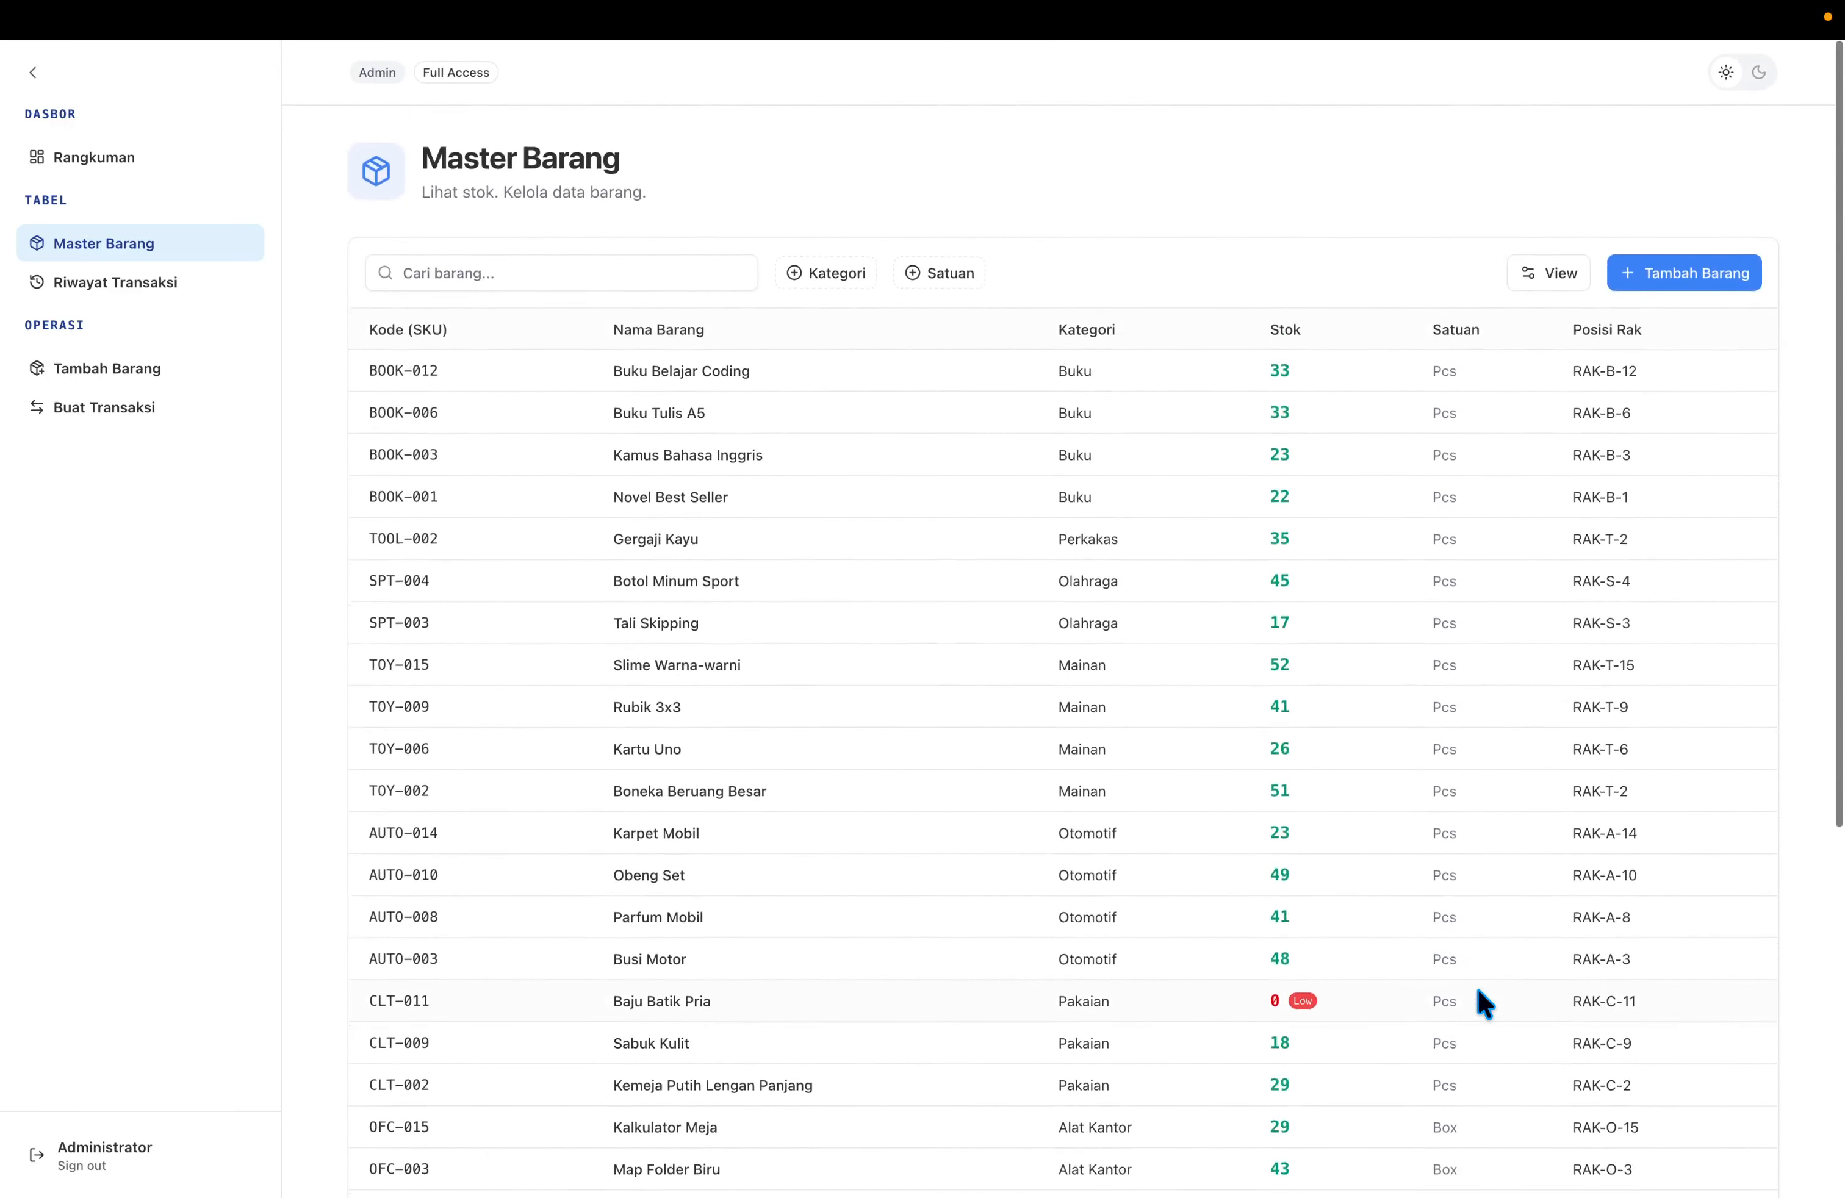
{"action": "scroll", "coordinate": [1483, 1000], "scroll_direction": "down", "scroll_amount": 5}
{"action": "scroll", "coordinate": [1482, 1001], "scroll_direction": "up", "scroll_amount": 5}
{"action": "scroll", "coordinate": [1479, 1002], "scroll_direction": "down", "scroll_amount": 5}
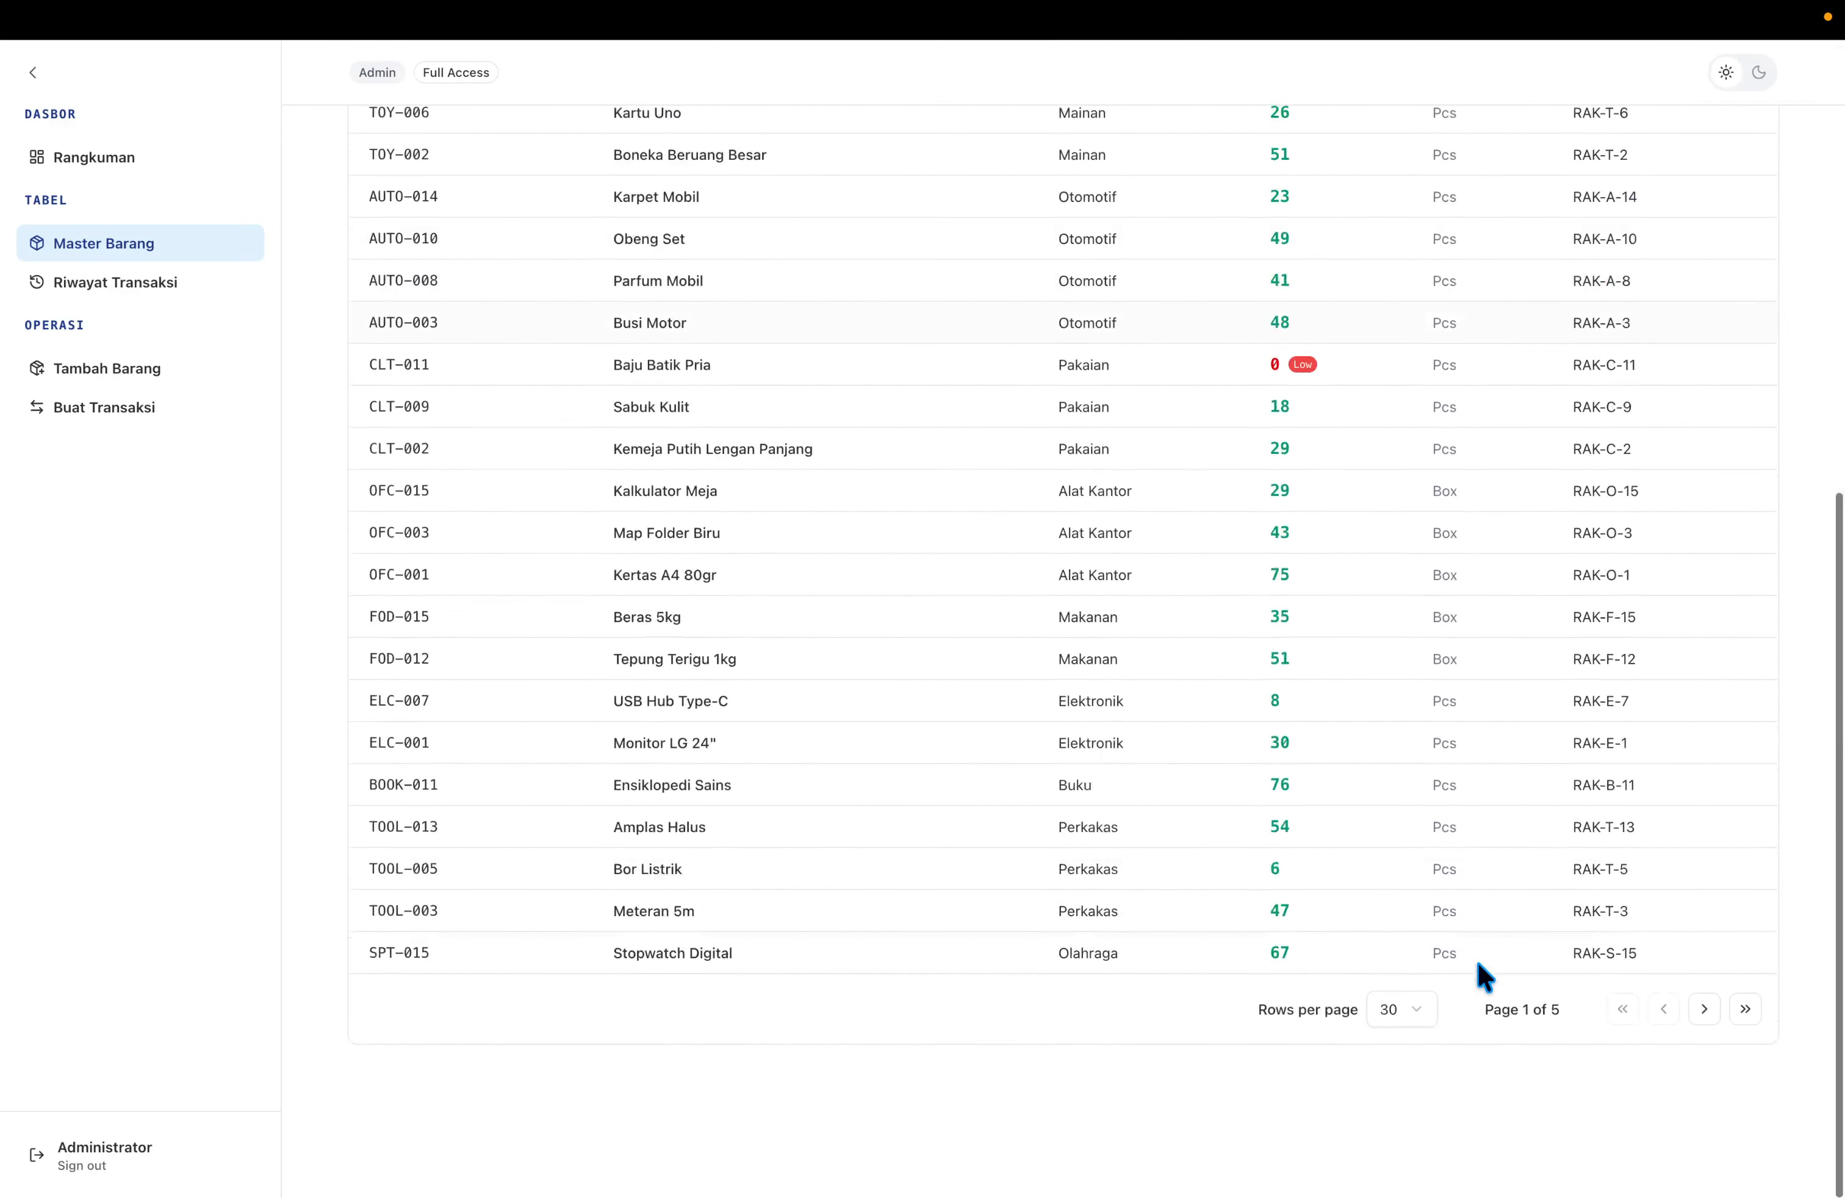
{"action": "left_click", "coordinate": [1400, 1127]}
{"action": "left_click", "coordinate": [1420, 1034]}
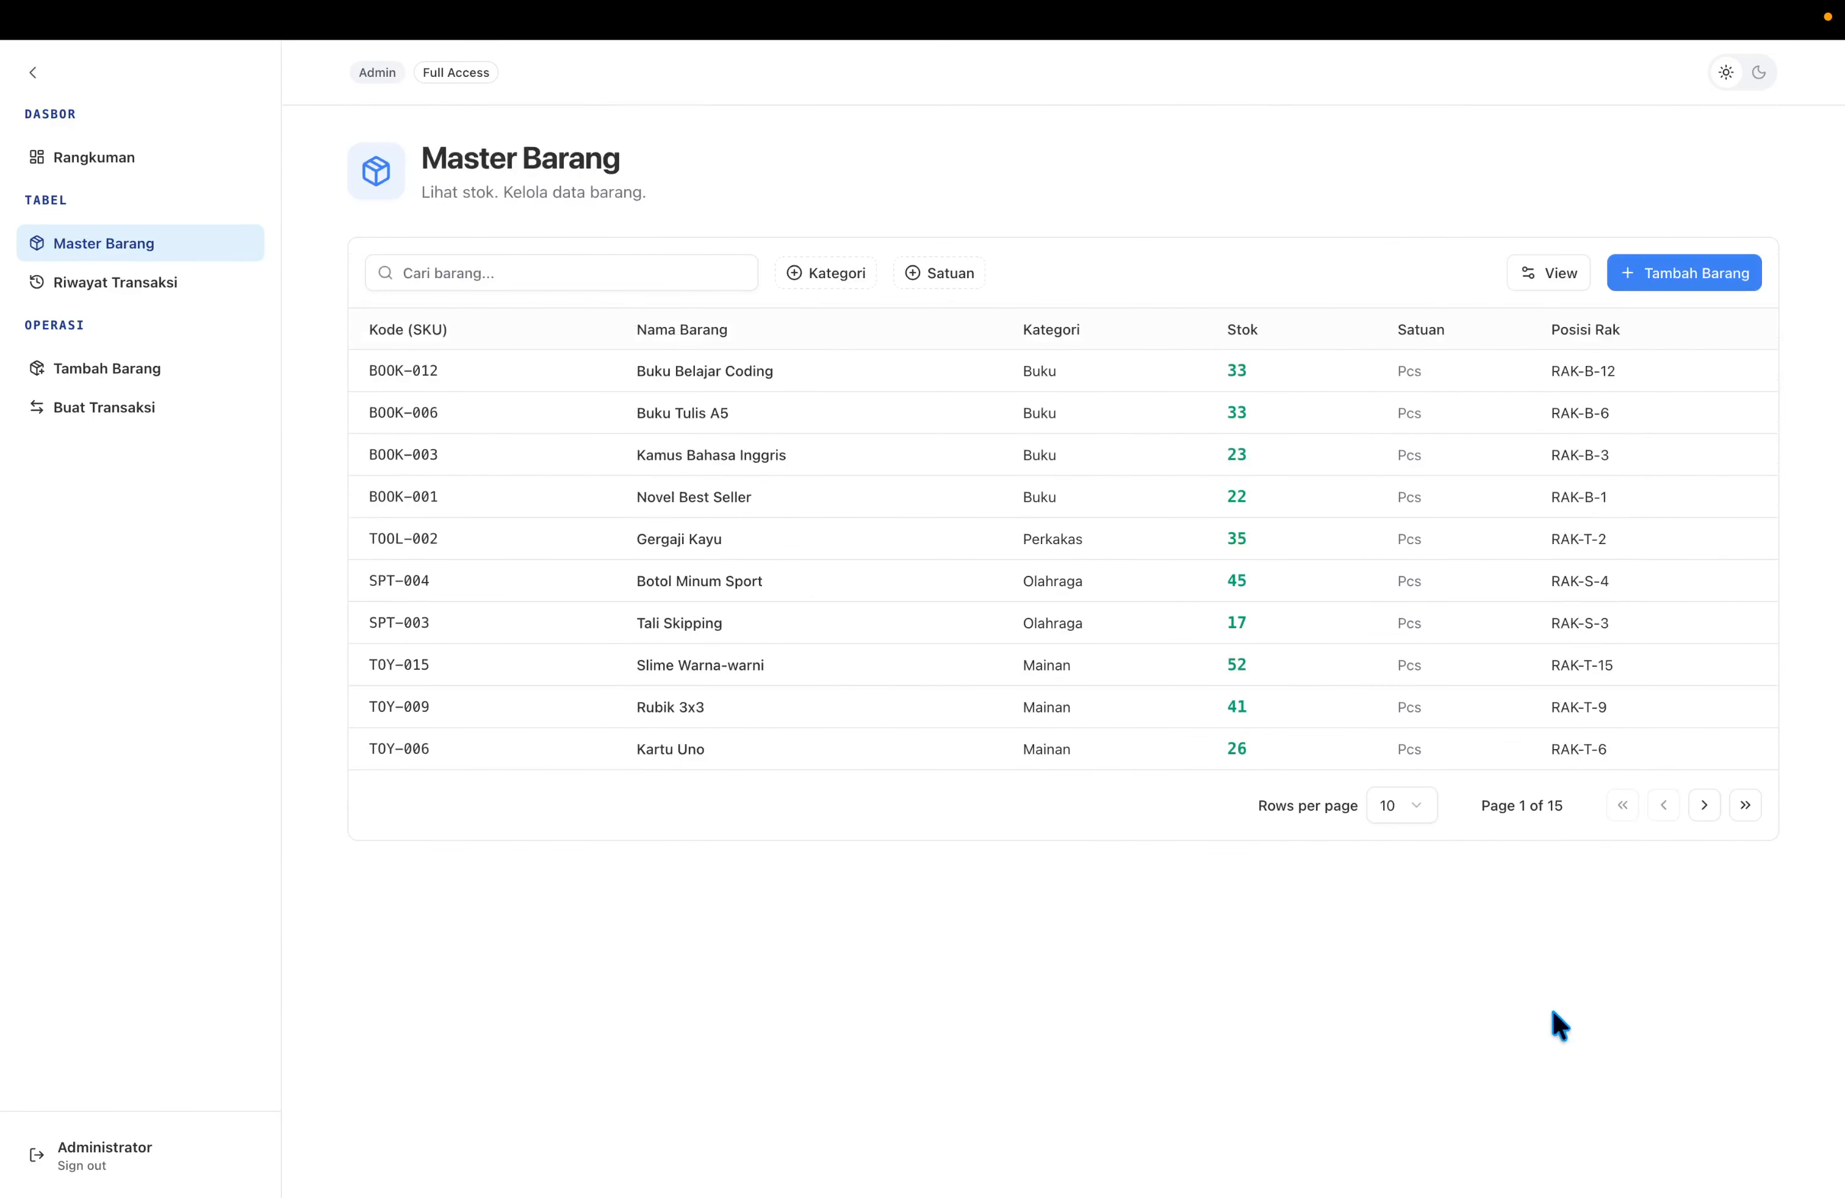
Page forward three times through the item table, then back twice.
{"action": "left_click", "coordinate": [1705, 805]}
{"action": "left_click", "coordinate": [1705, 805]}
{"action": "left_click", "coordinate": [1705, 805]}
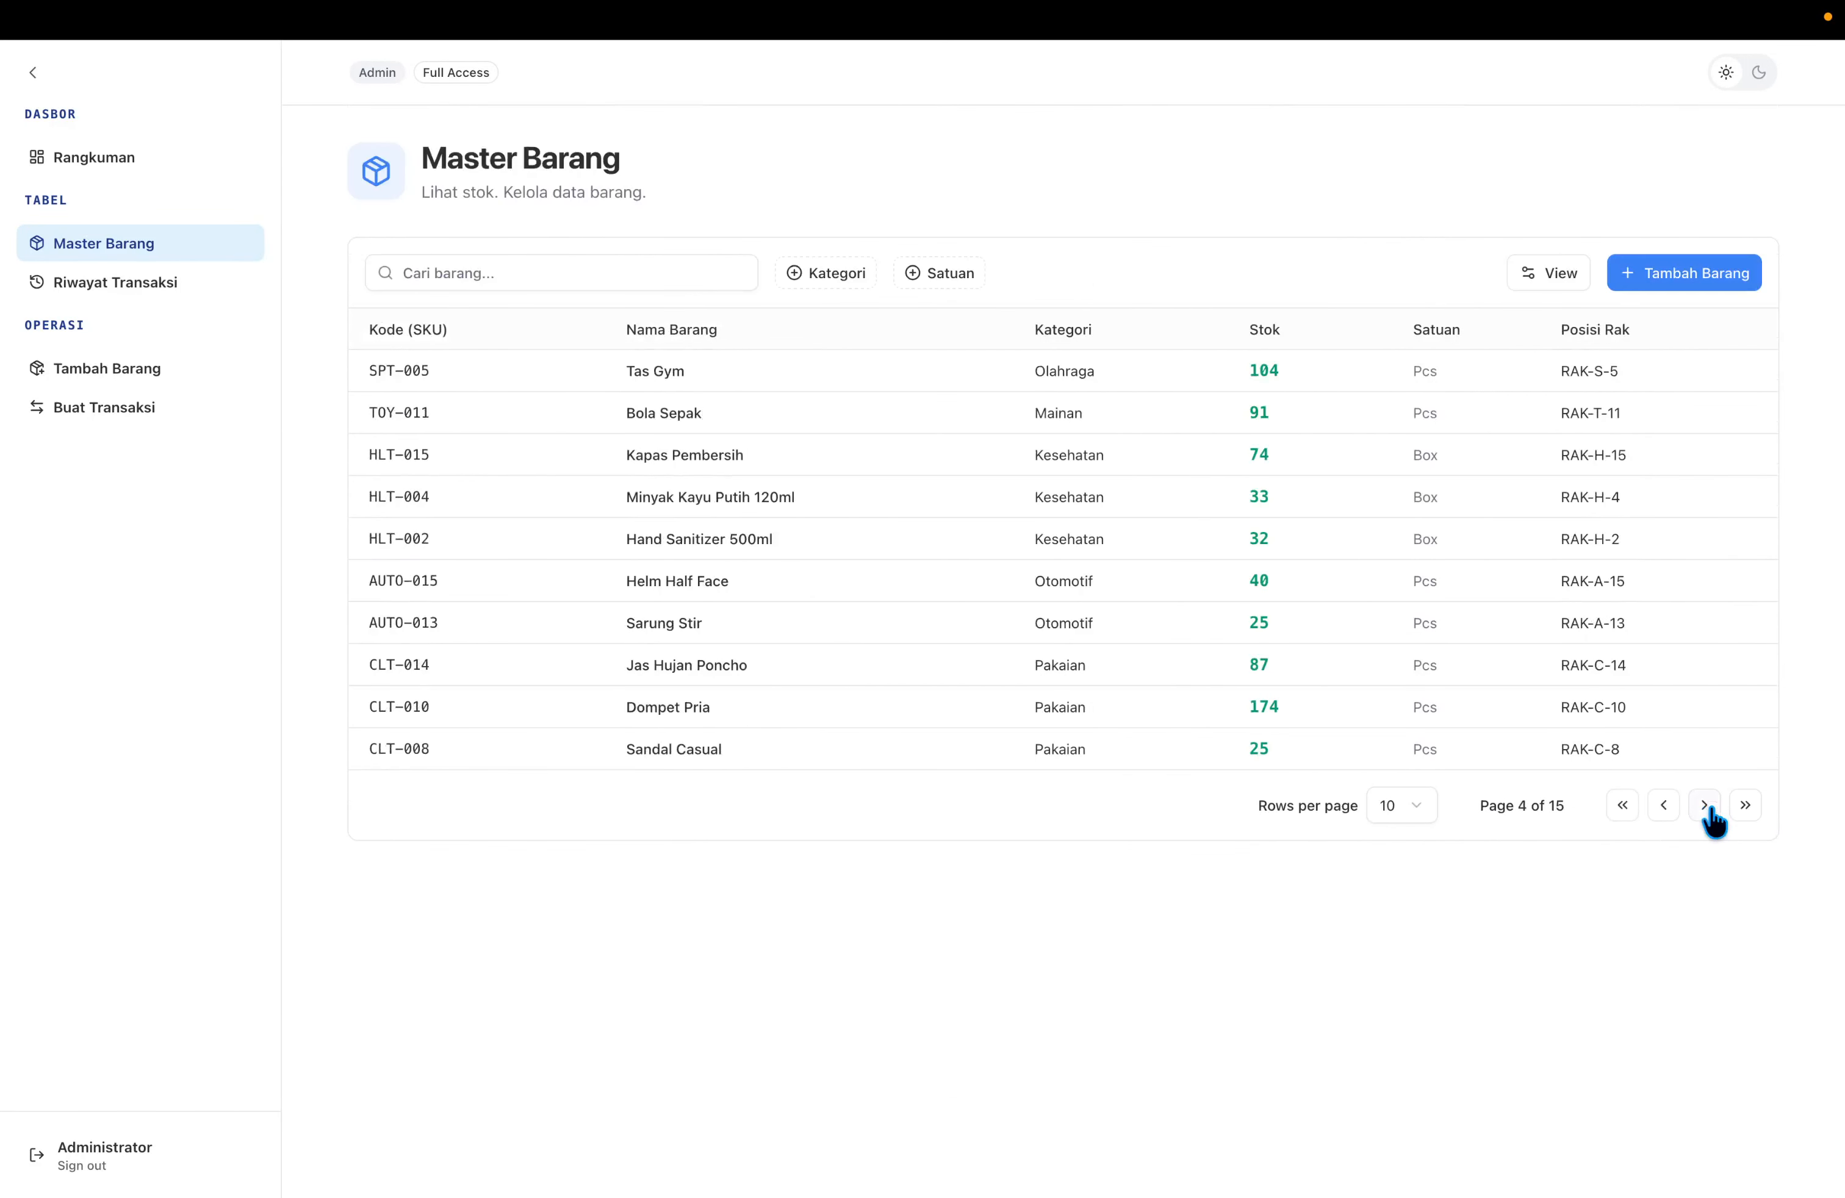
{"action": "left_click", "coordinate": [1705, 805]}
{"action": "left_click", "coordinate": [1665, 806]}
{"action": "left_click", "coordinate": [1665, 806]}
{"action": "left_click", "coordinate": [1665, 806]}
{"action": "left_click", "coordinate": [1664, 806]}
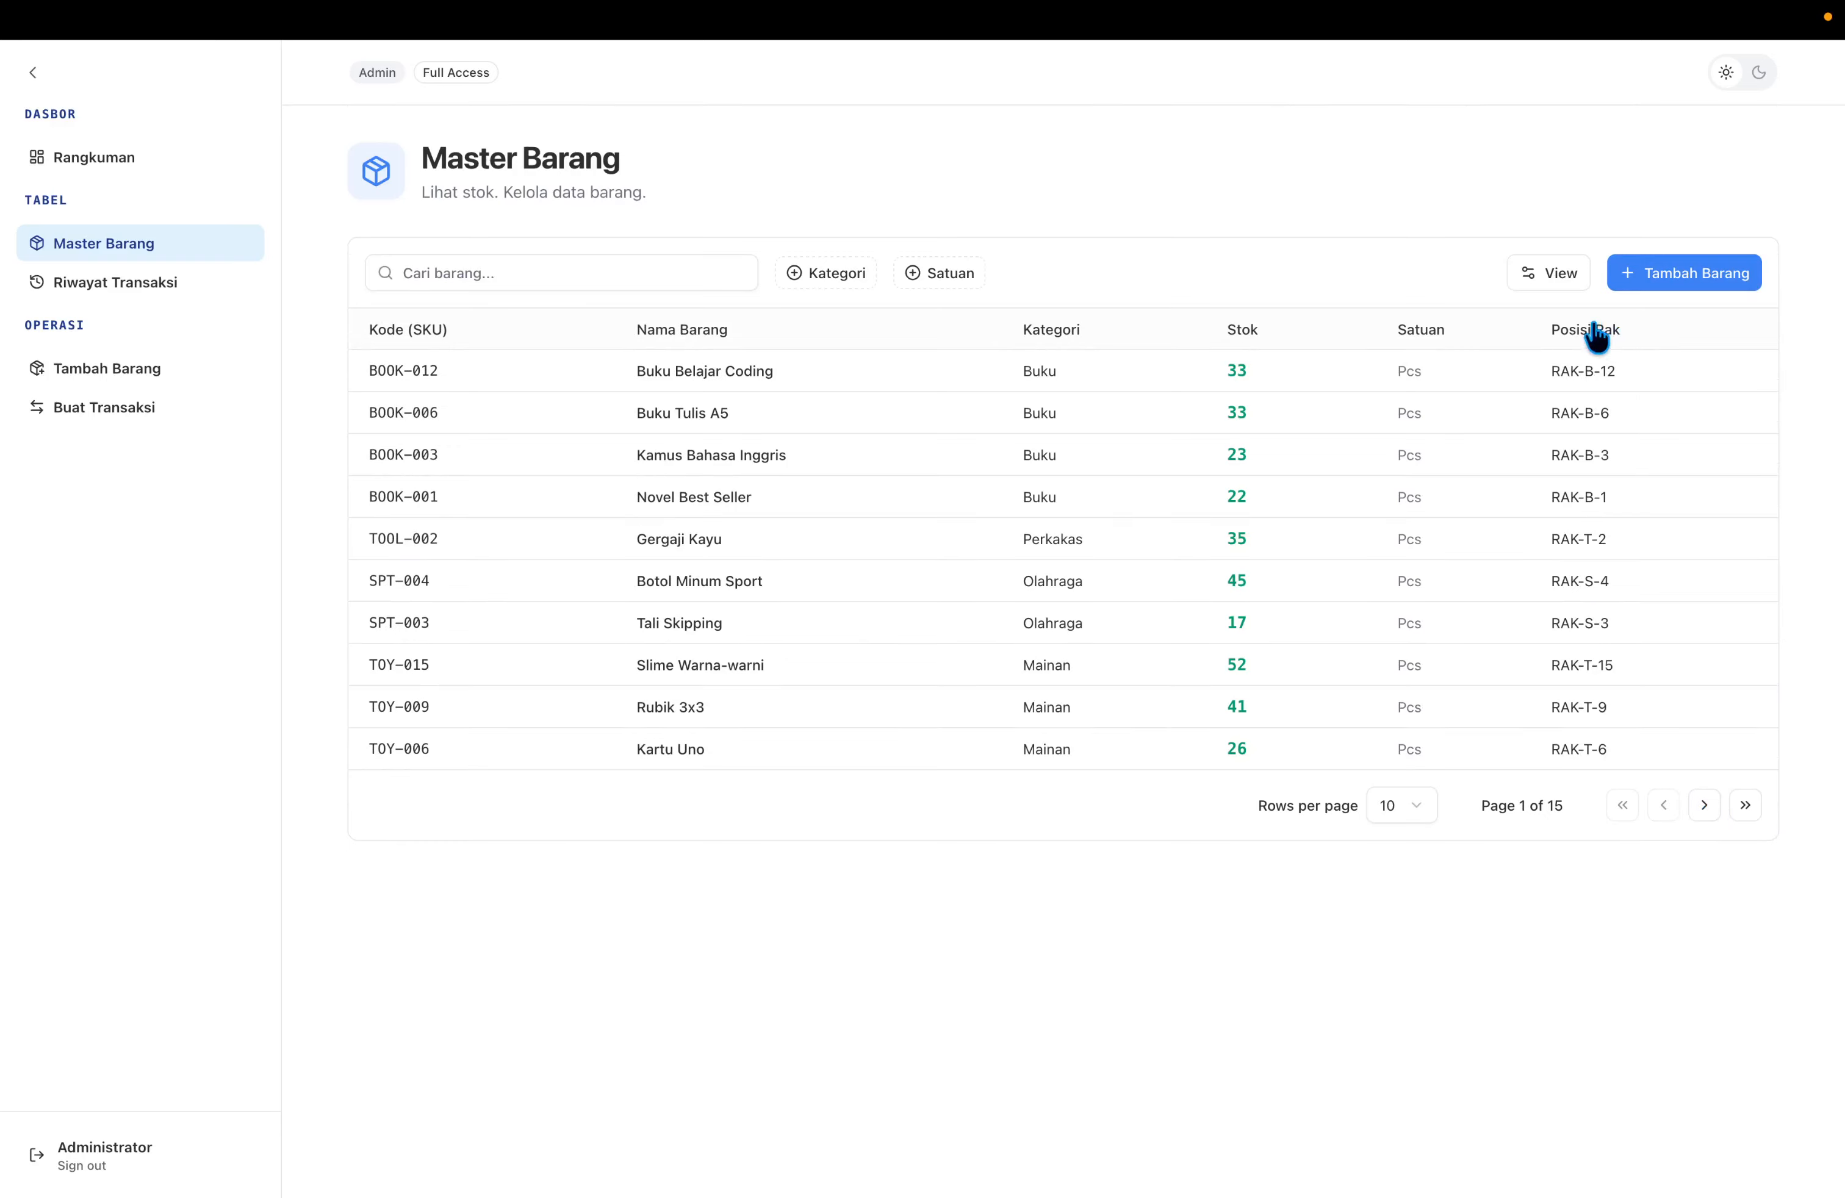
{"action": "left_click", "coordinate": [1573, 278]}
{"action": "left_click", "coordinate": [1539, 317]}
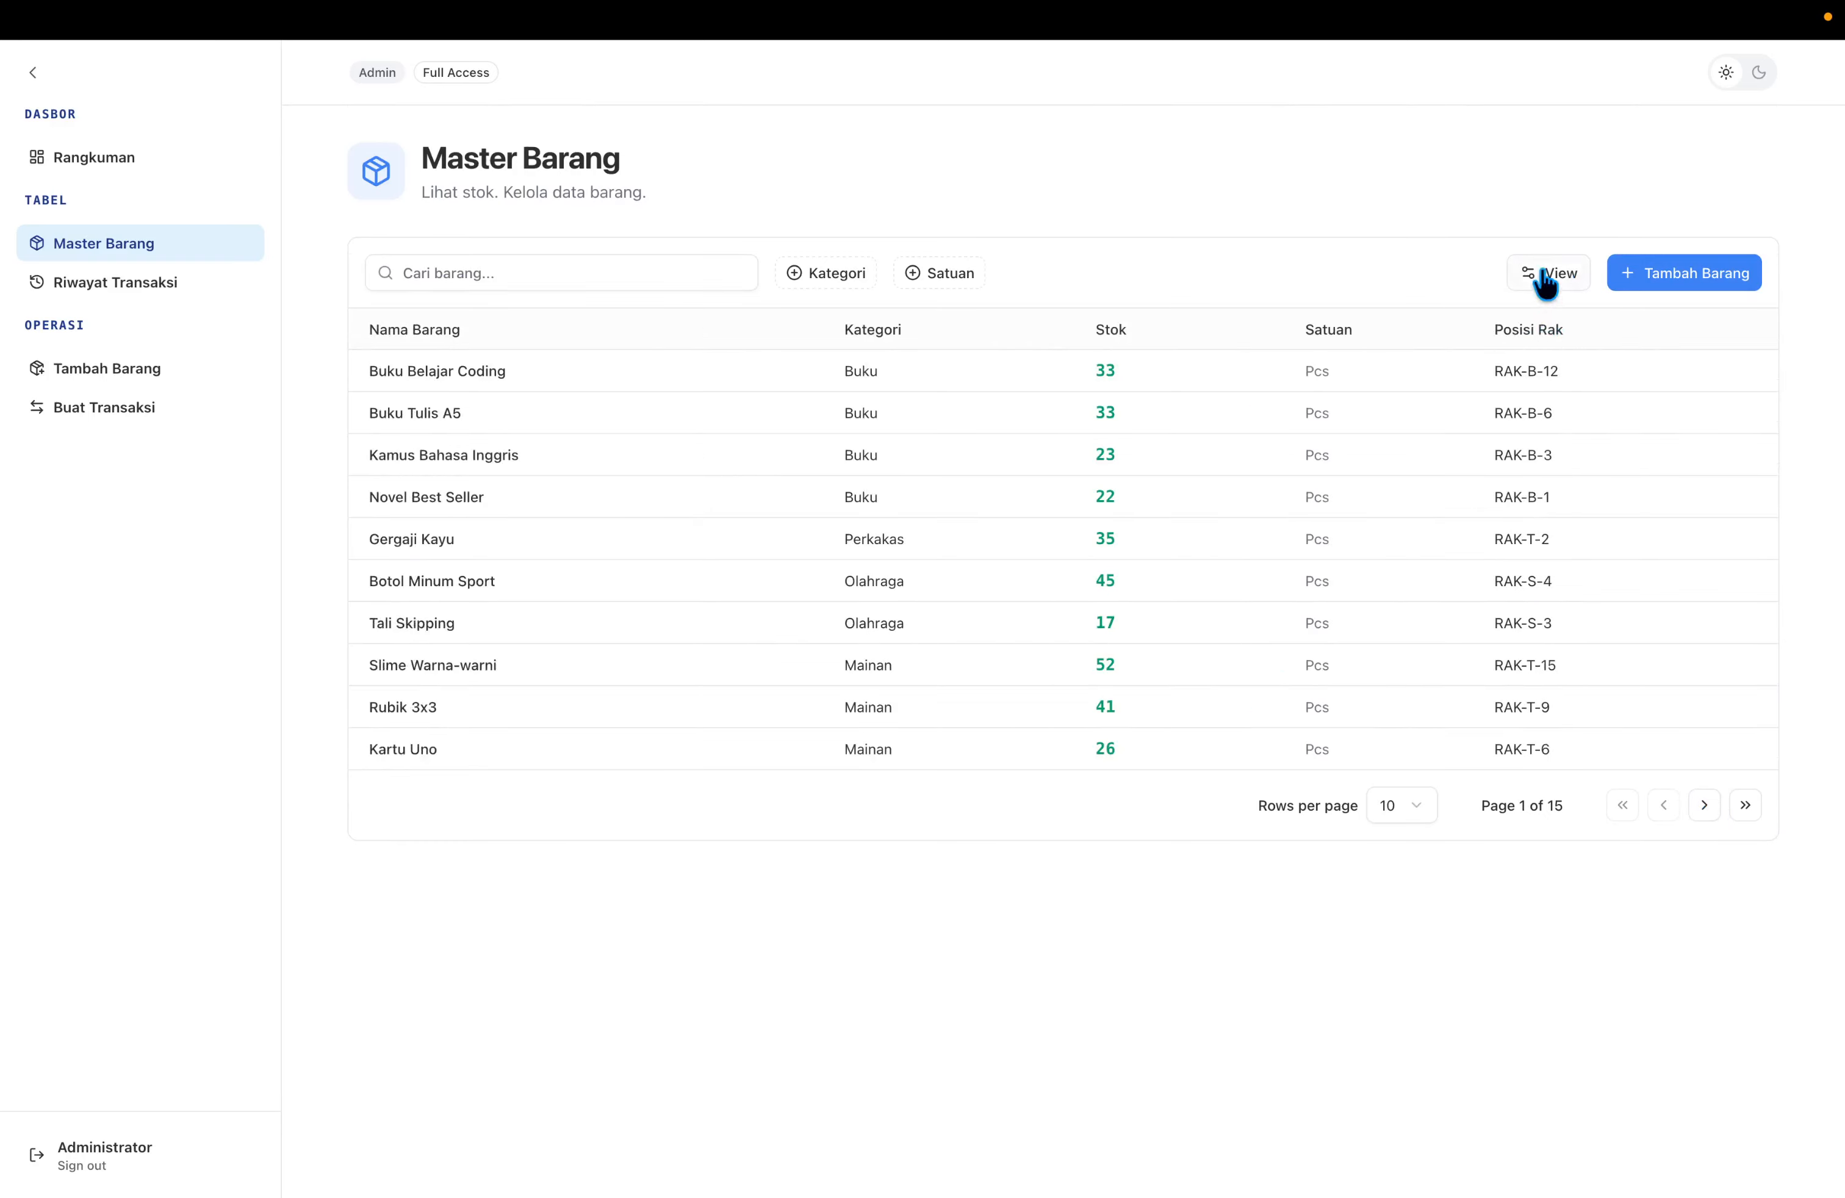
{"action": "left_click", "coordinate": [1544, 279]}
{"action": "left_click", "coordinate": [1529, 355]}
{"action": "left_click", "coordinate": [1549, 282]}
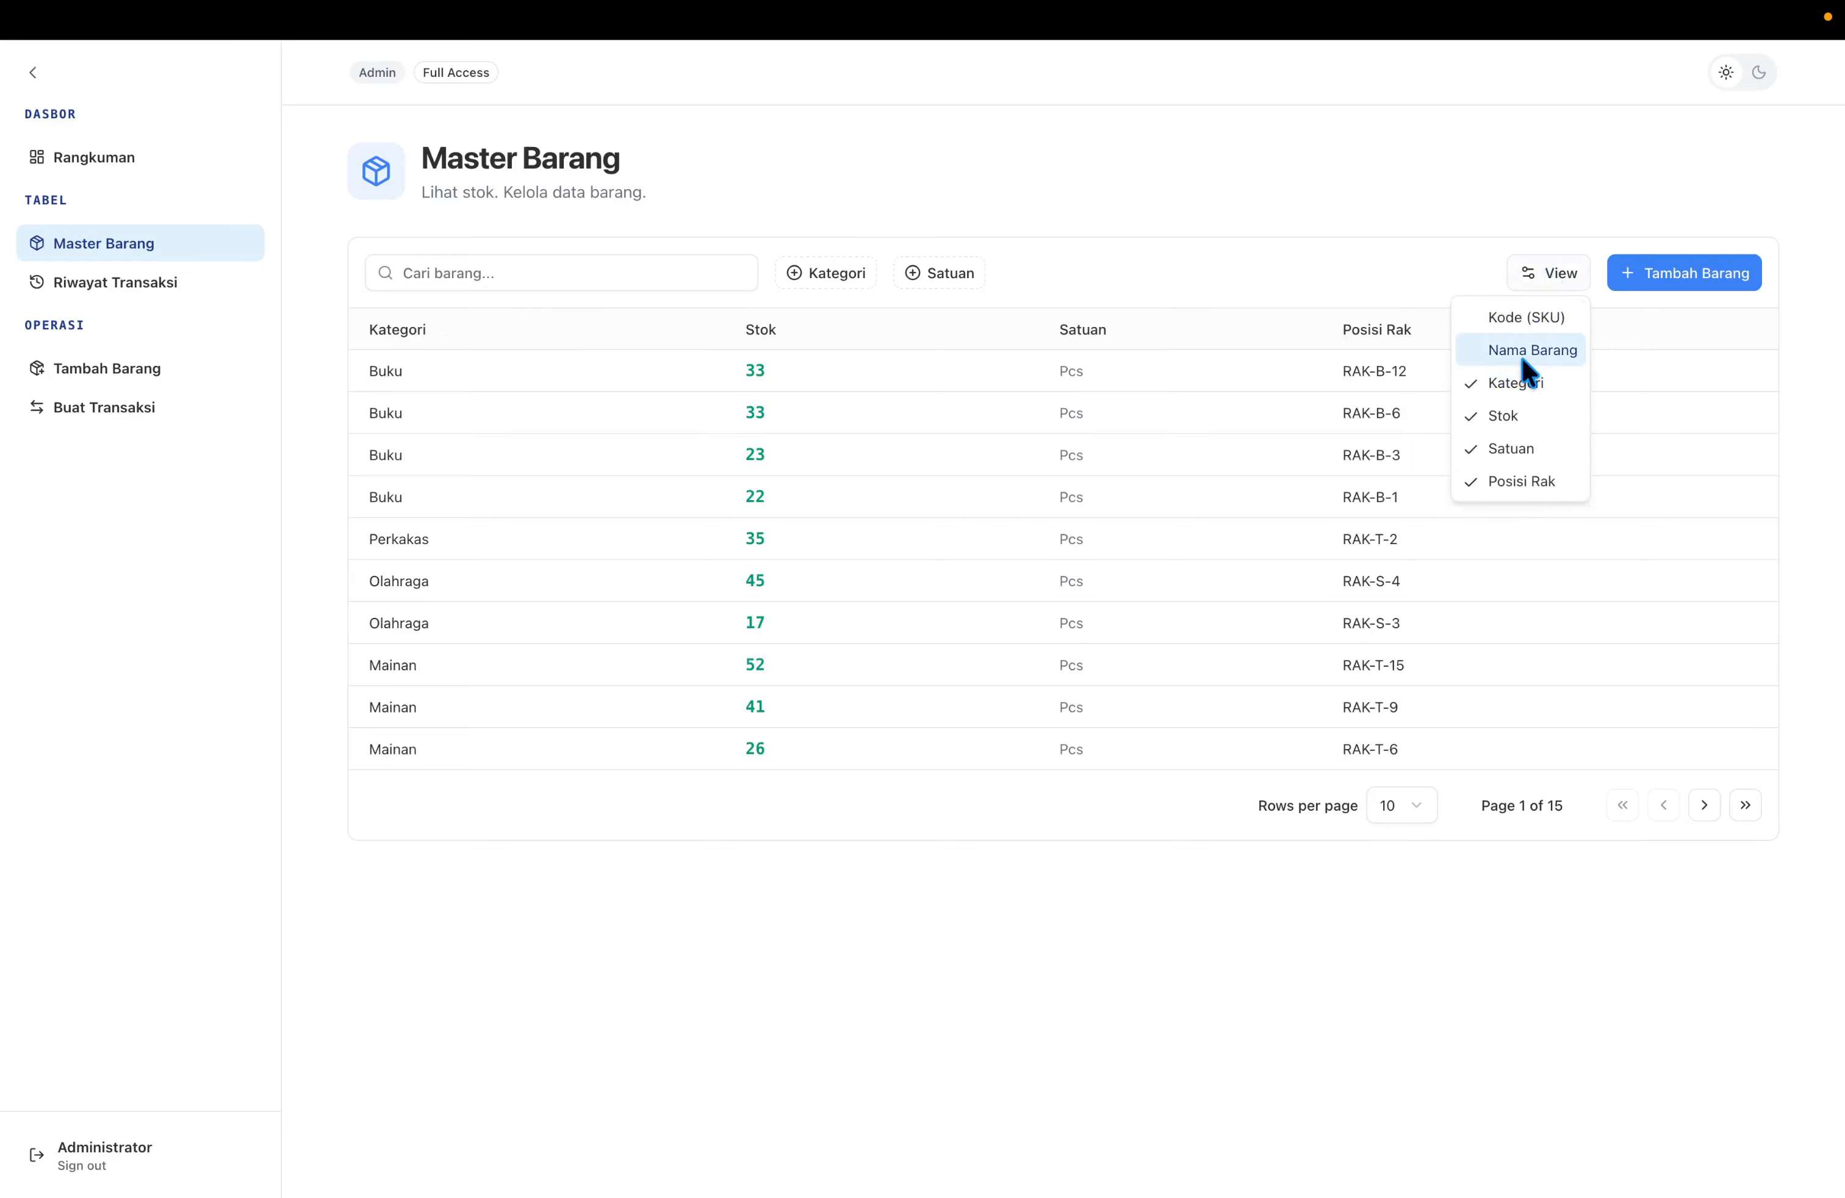
{"action": "left_click", "coordinate": [1522, 358]}
{"action": "left_click", "coordinate": [1539, 284]}
{"action": "left_click", "coordinate": [1532, 328]}
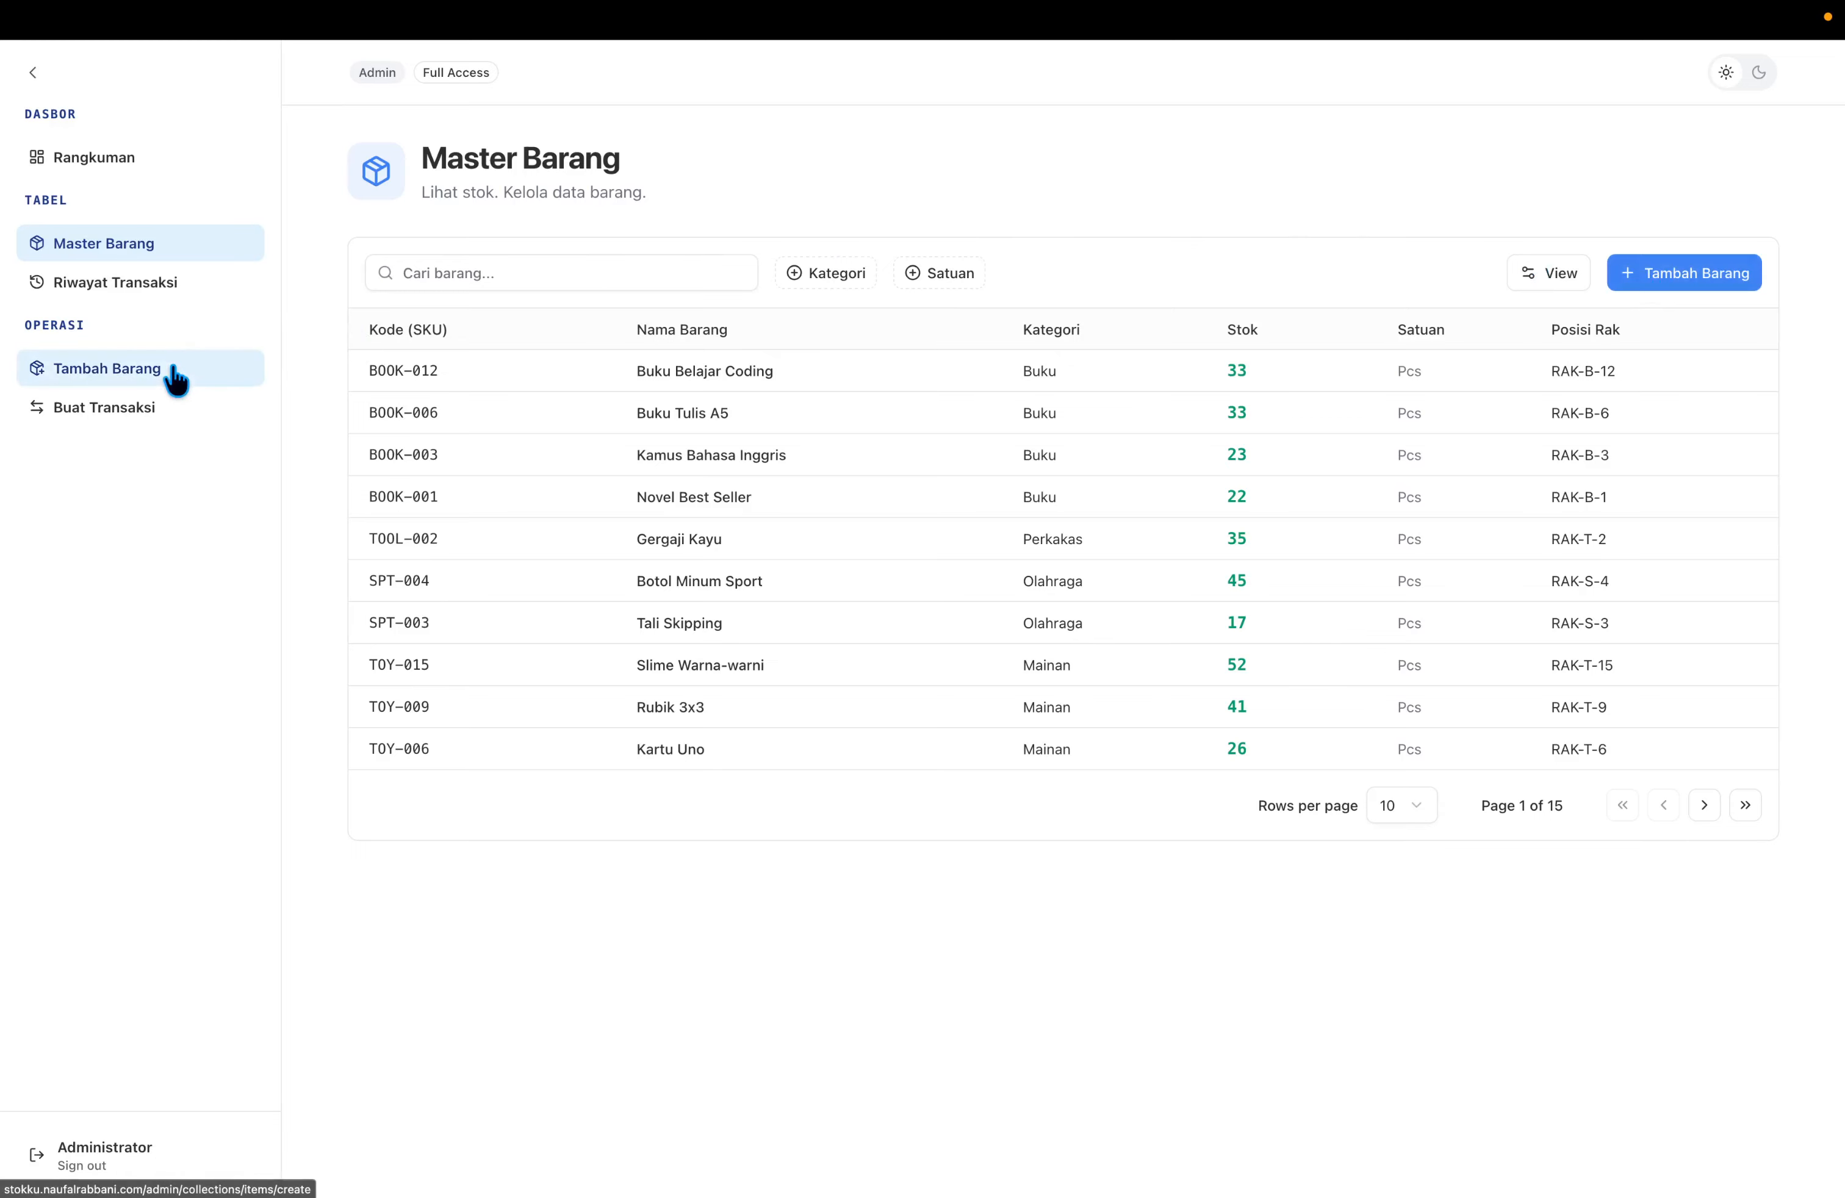
Start a new item named Laptop Gaming with SKU BRG-001.
{"action": "left_click", "coordinate": [136, 365]}
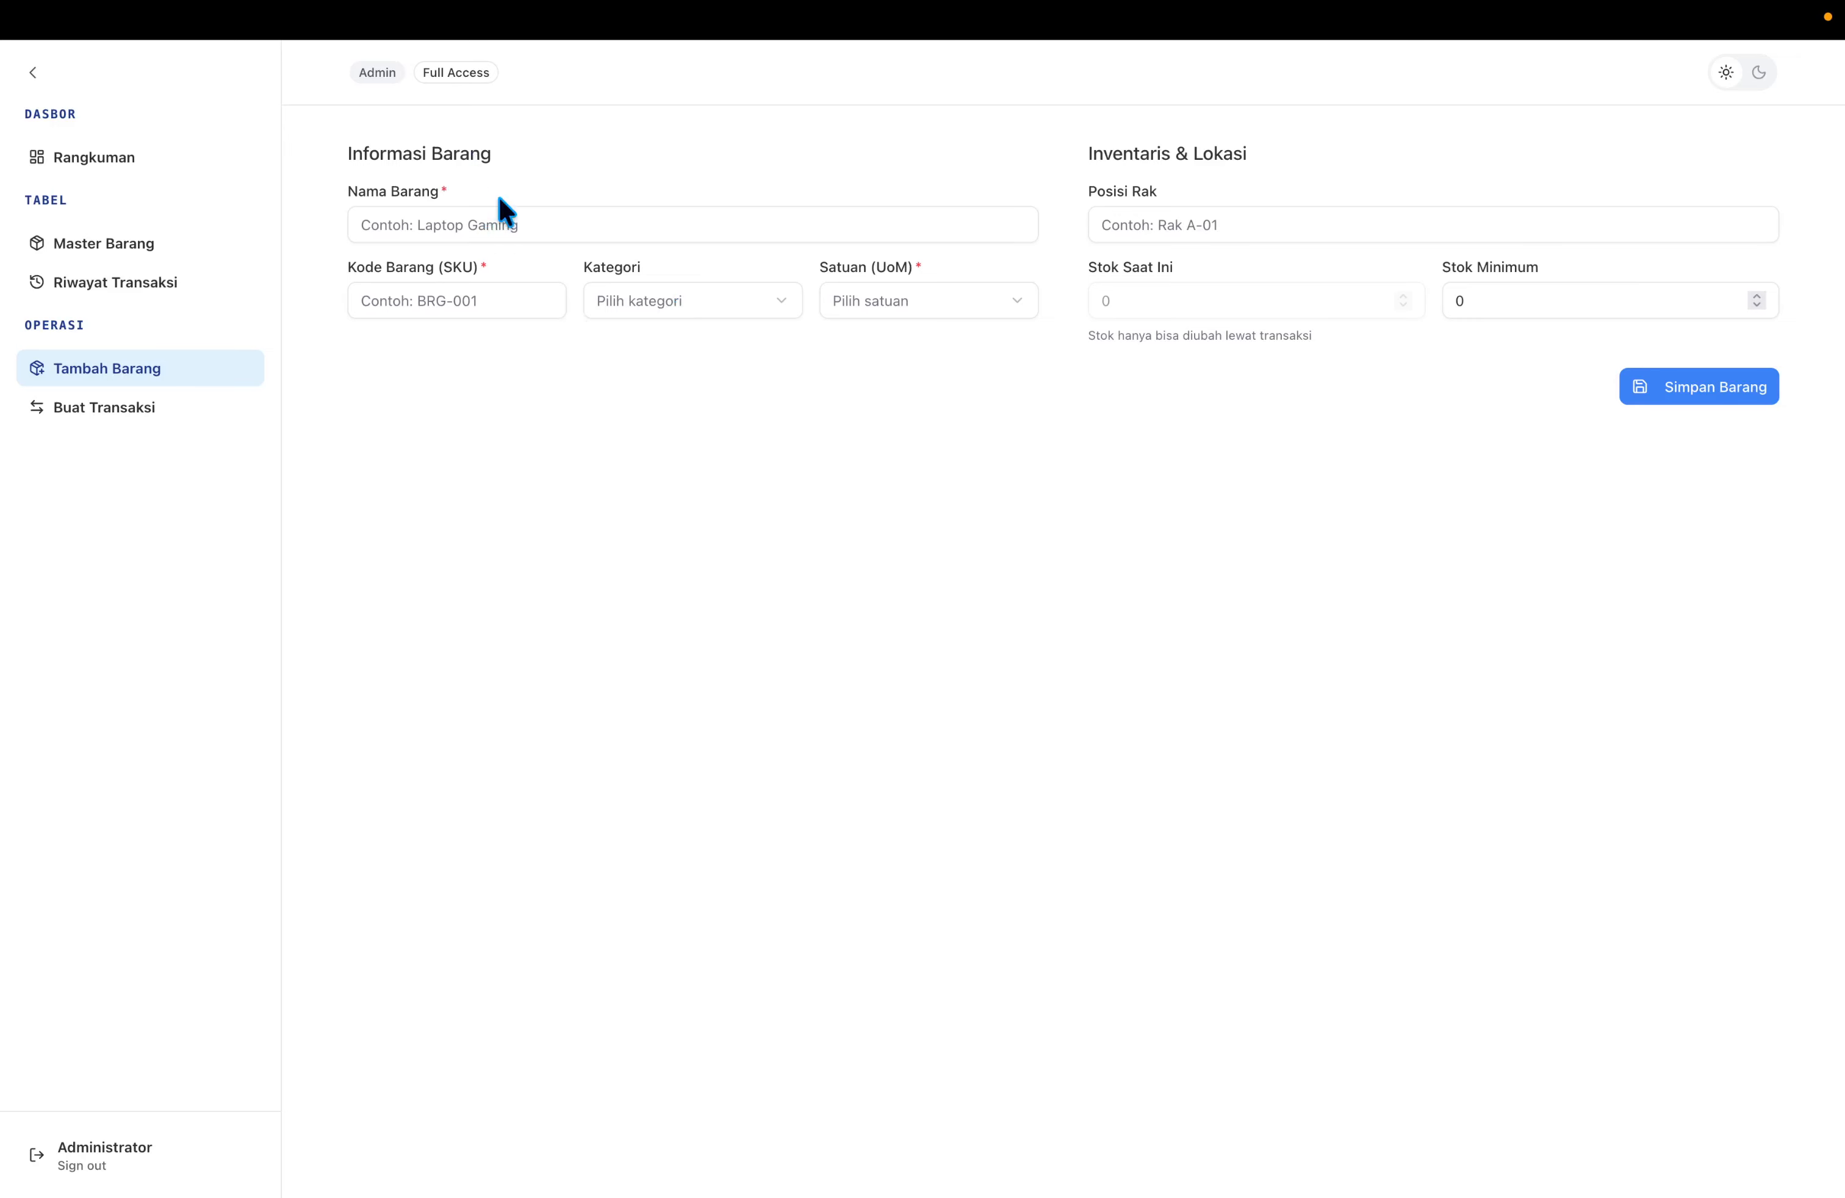
{"action": "left_click", "coordinate": [451, 224]}
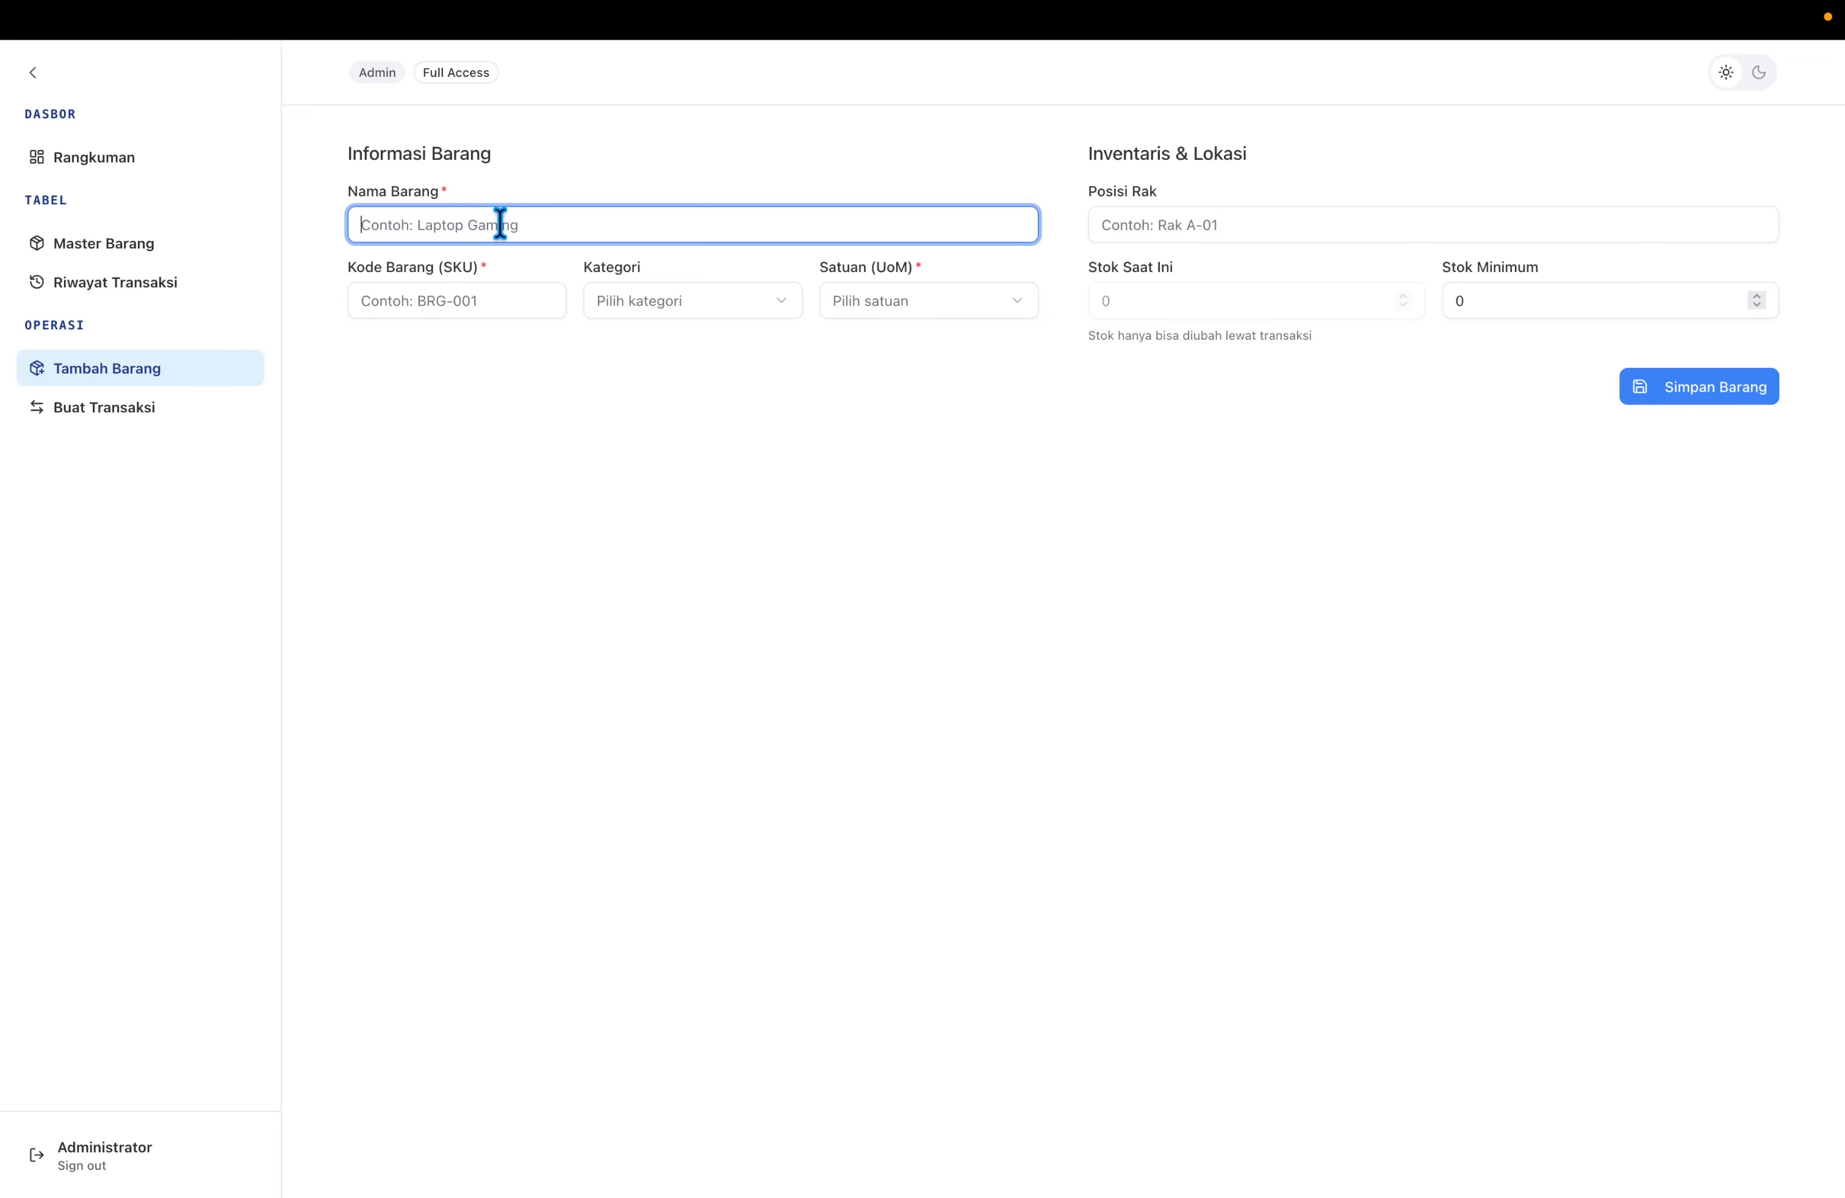
{"action": "type", "text": "Laptop Gaming"}
{"action": "key", "text": "Tab"}
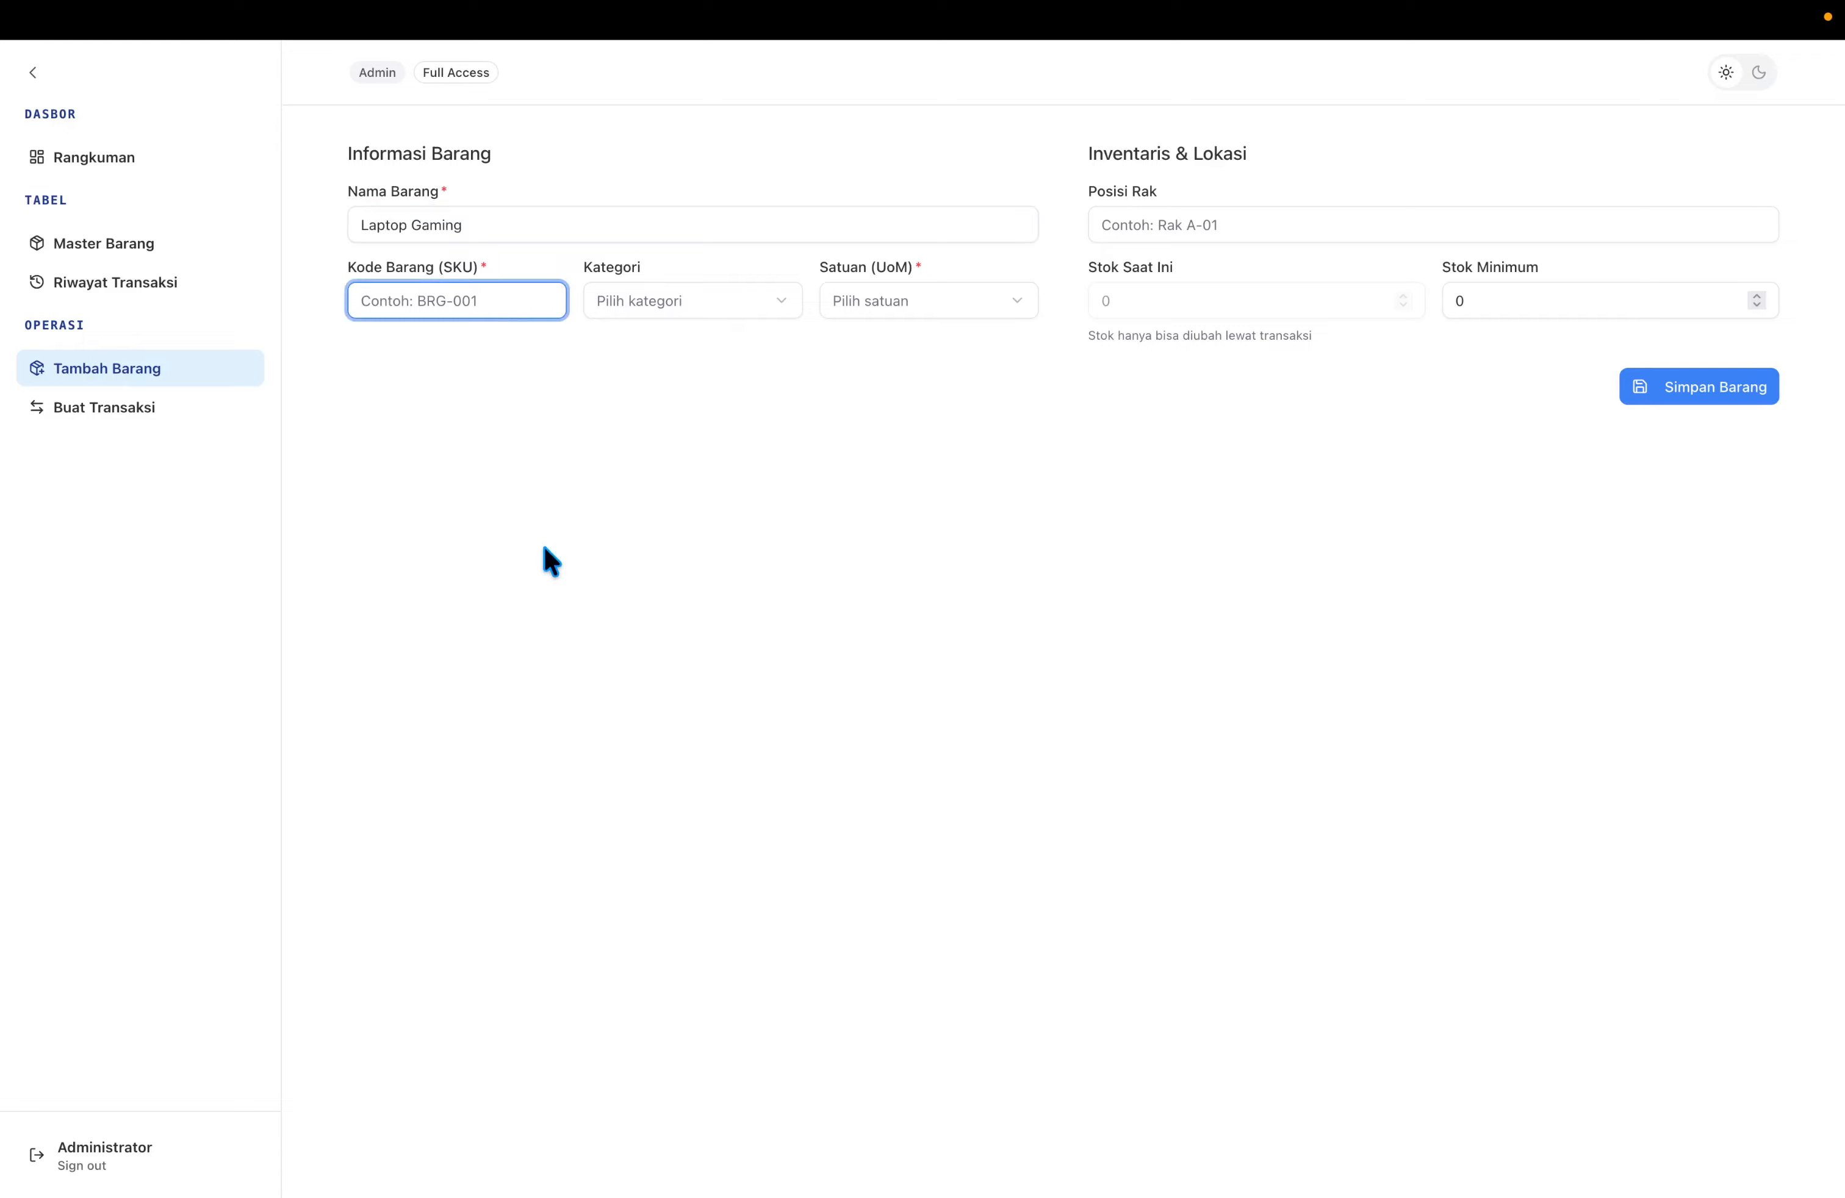
{"action": "type", "text": "BRG-001"}
Set category Elektronik, unit Pcs, shelf position Rak A-01 and minimum stock 3.
{"action": "key", "text": "Tab"}
{"action": "key", "text": "space"}
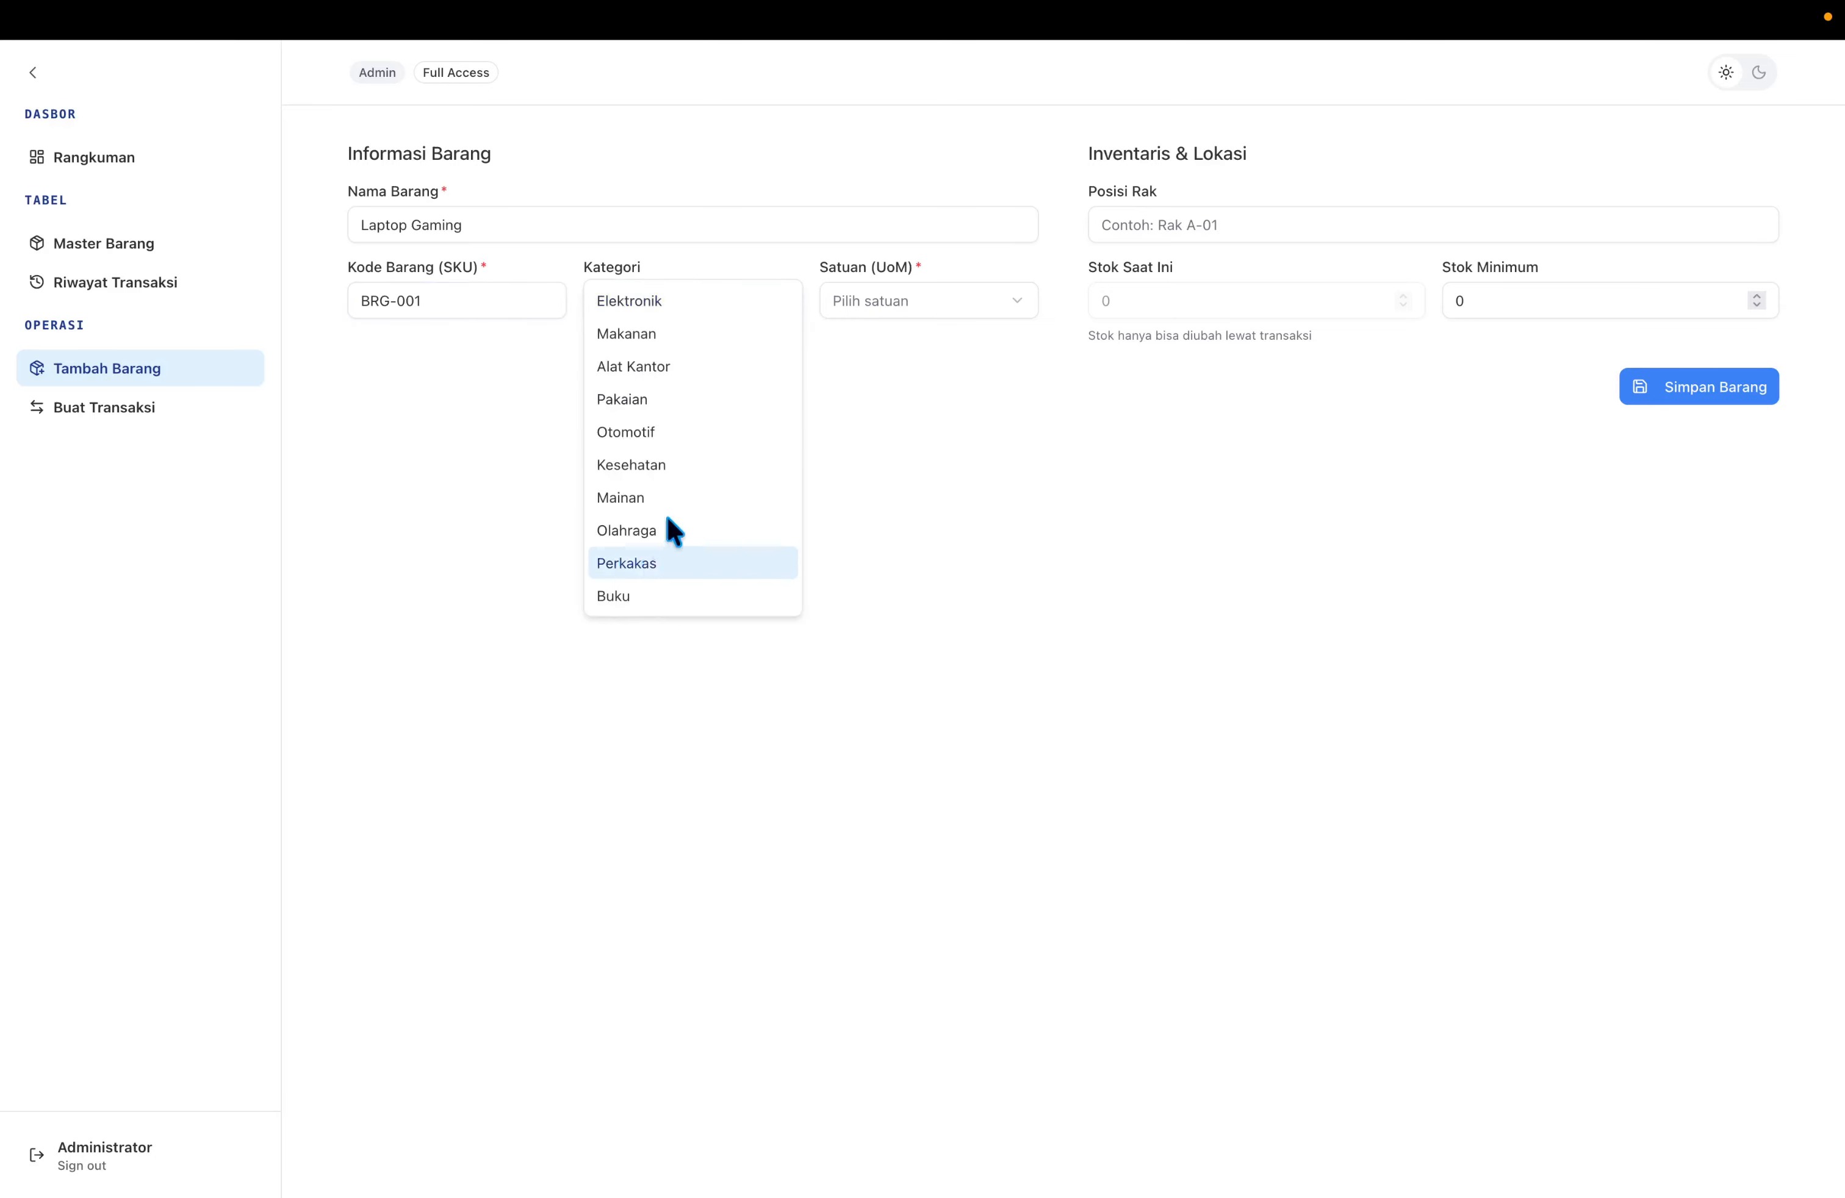
{"action": "left_click", "coordinate": [713, 308]}
{"action": "left_click", "coordinate": [869, 310]}
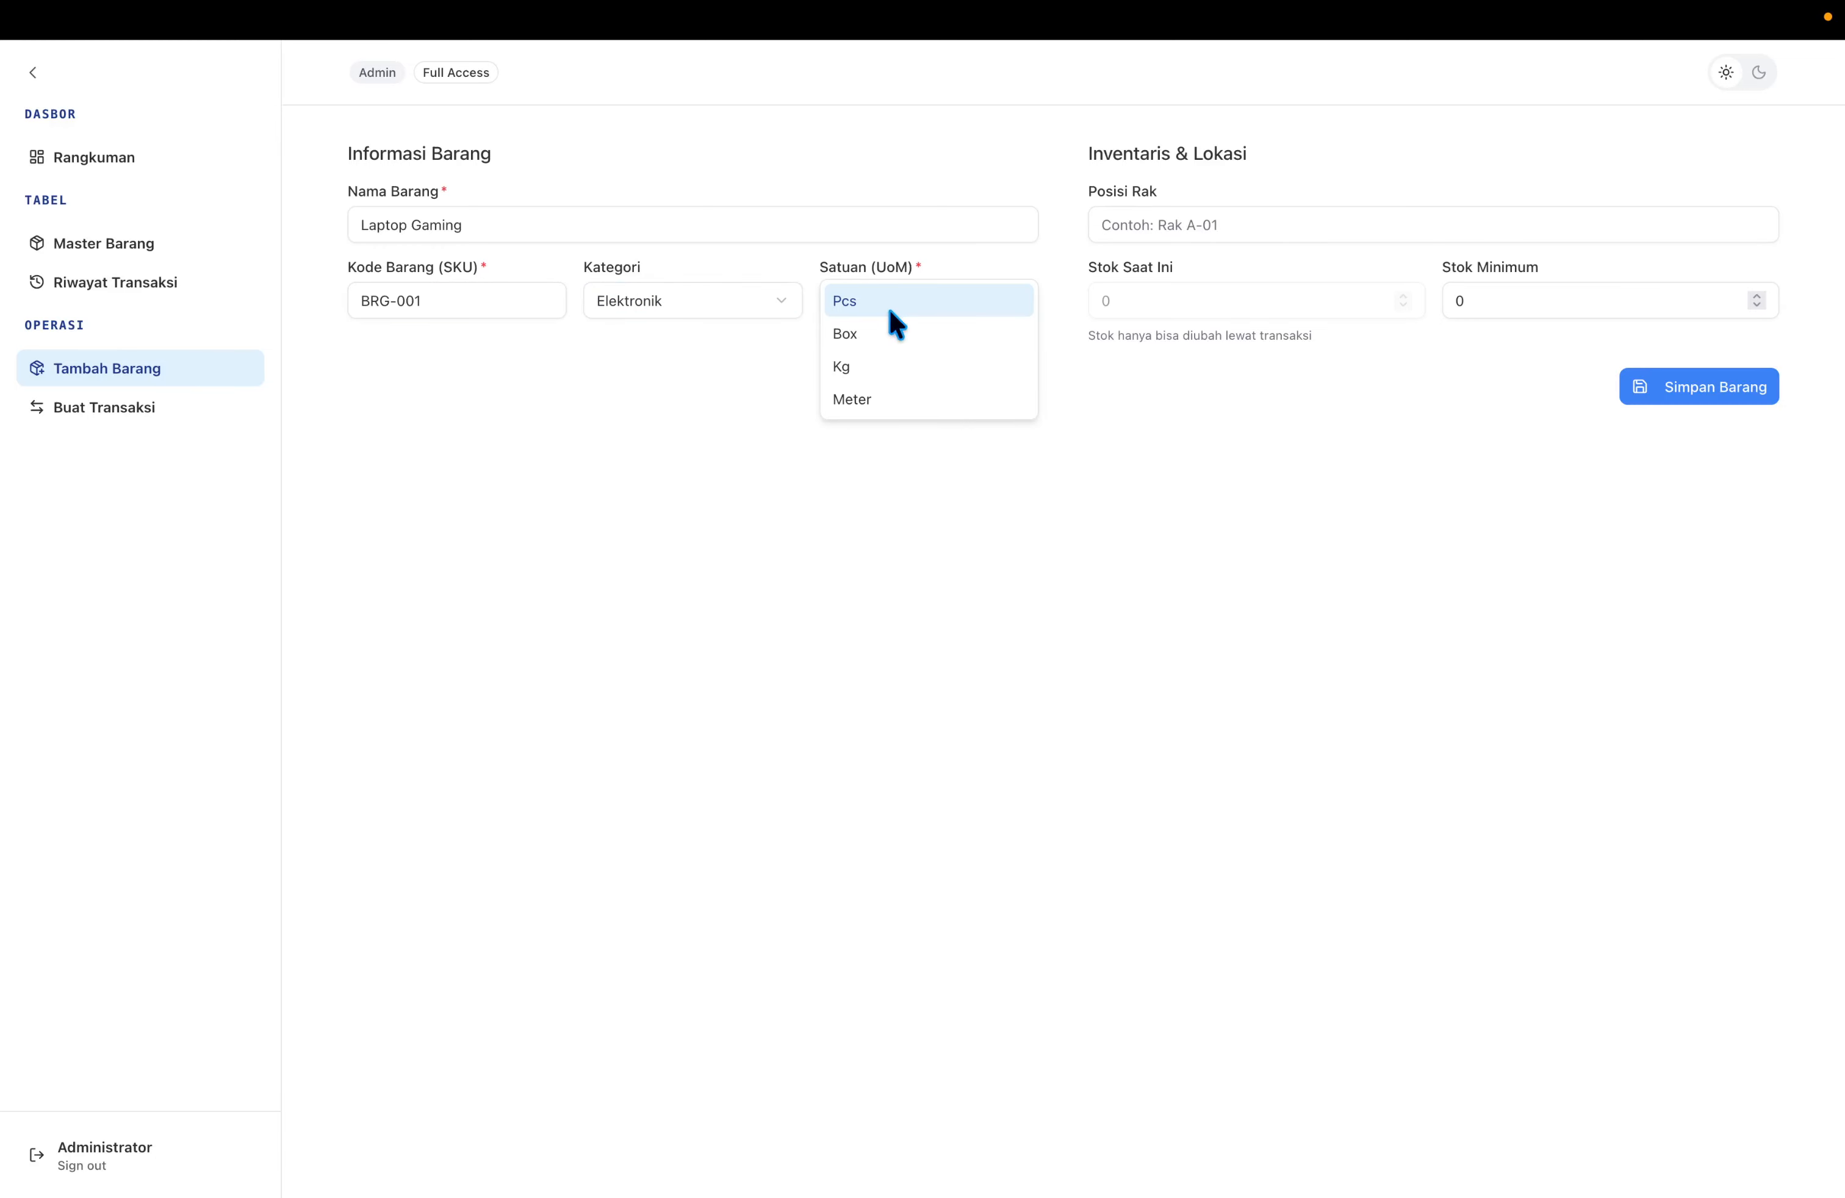
{"action": "left_click", "coordinate": [891, 310]}
{"action": "left_click", "coordinate": [1197, 226]}
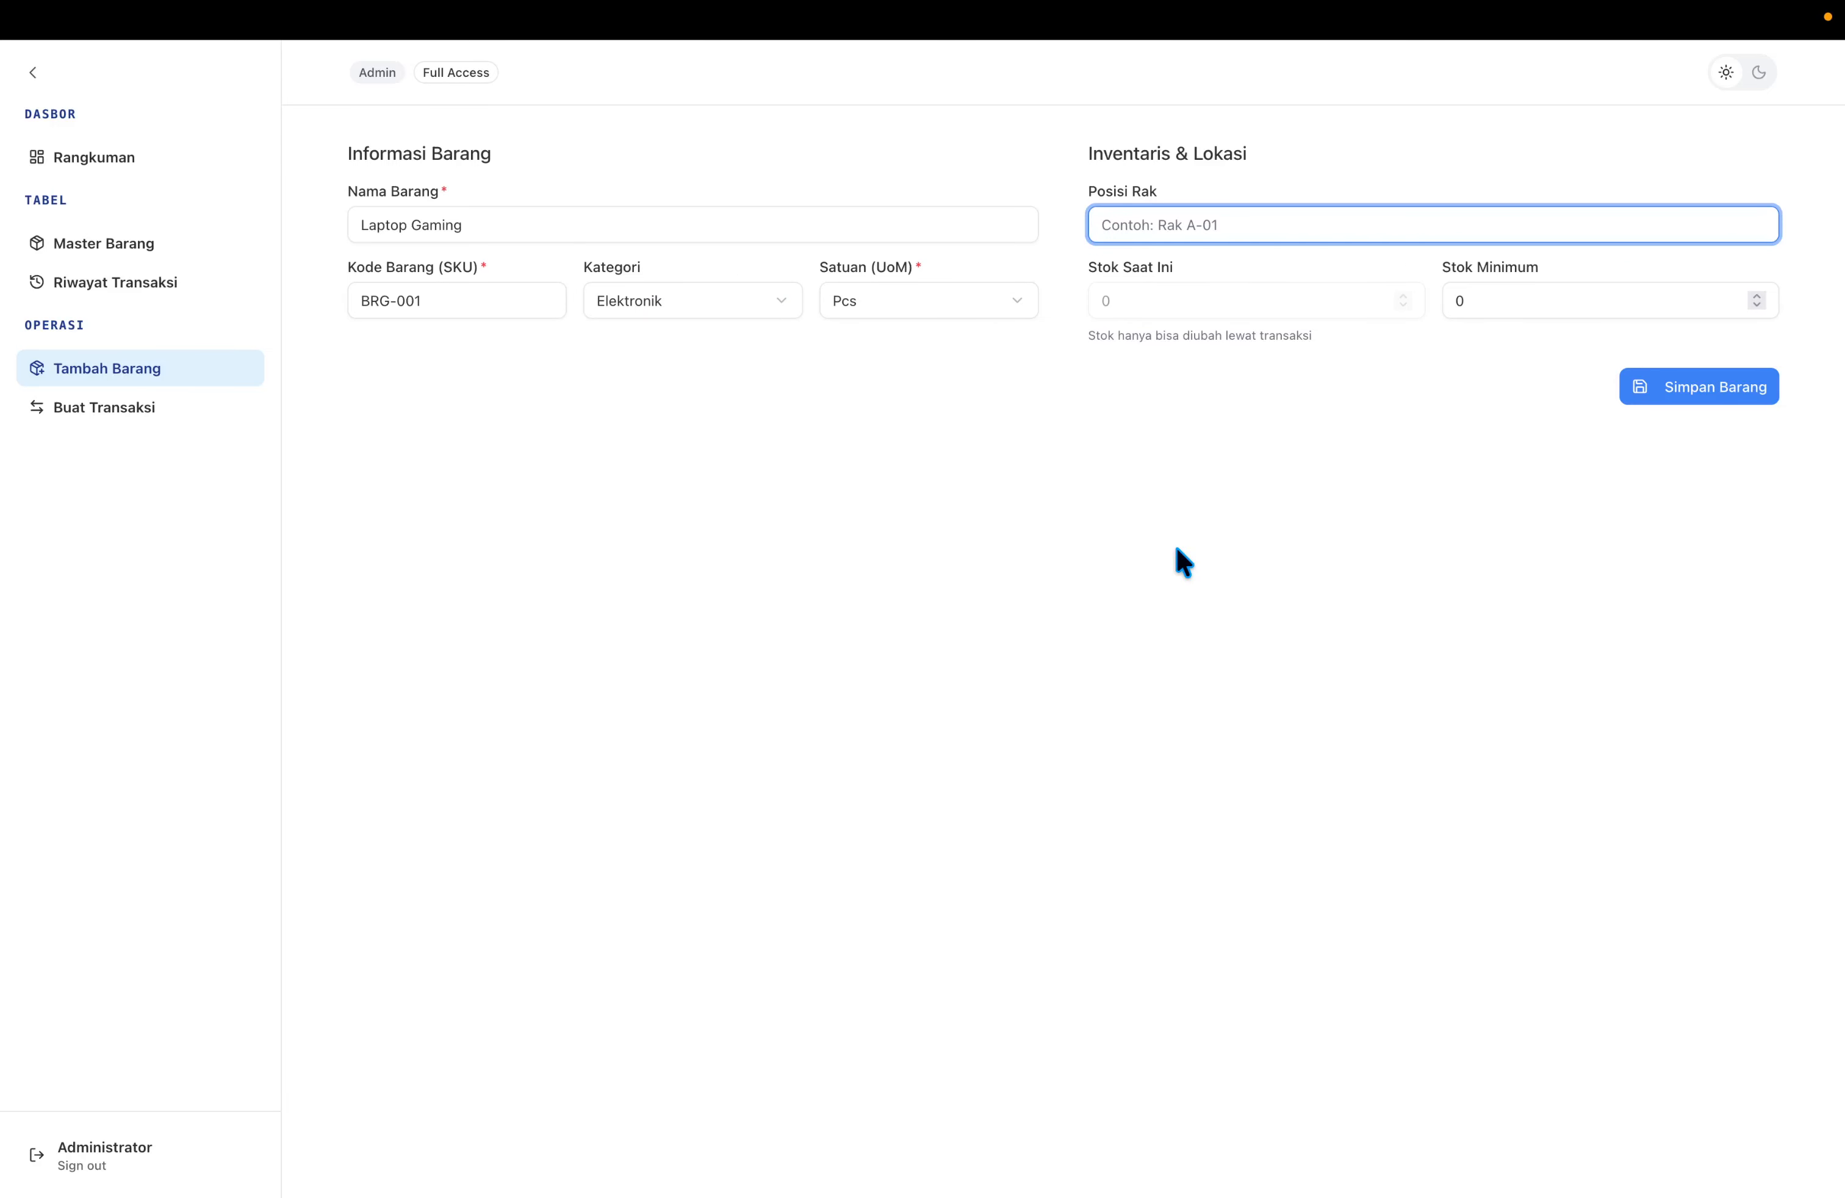
{"action": "type", "text": "Rak A-01"}
{"action": "key", "text": "Tab"}
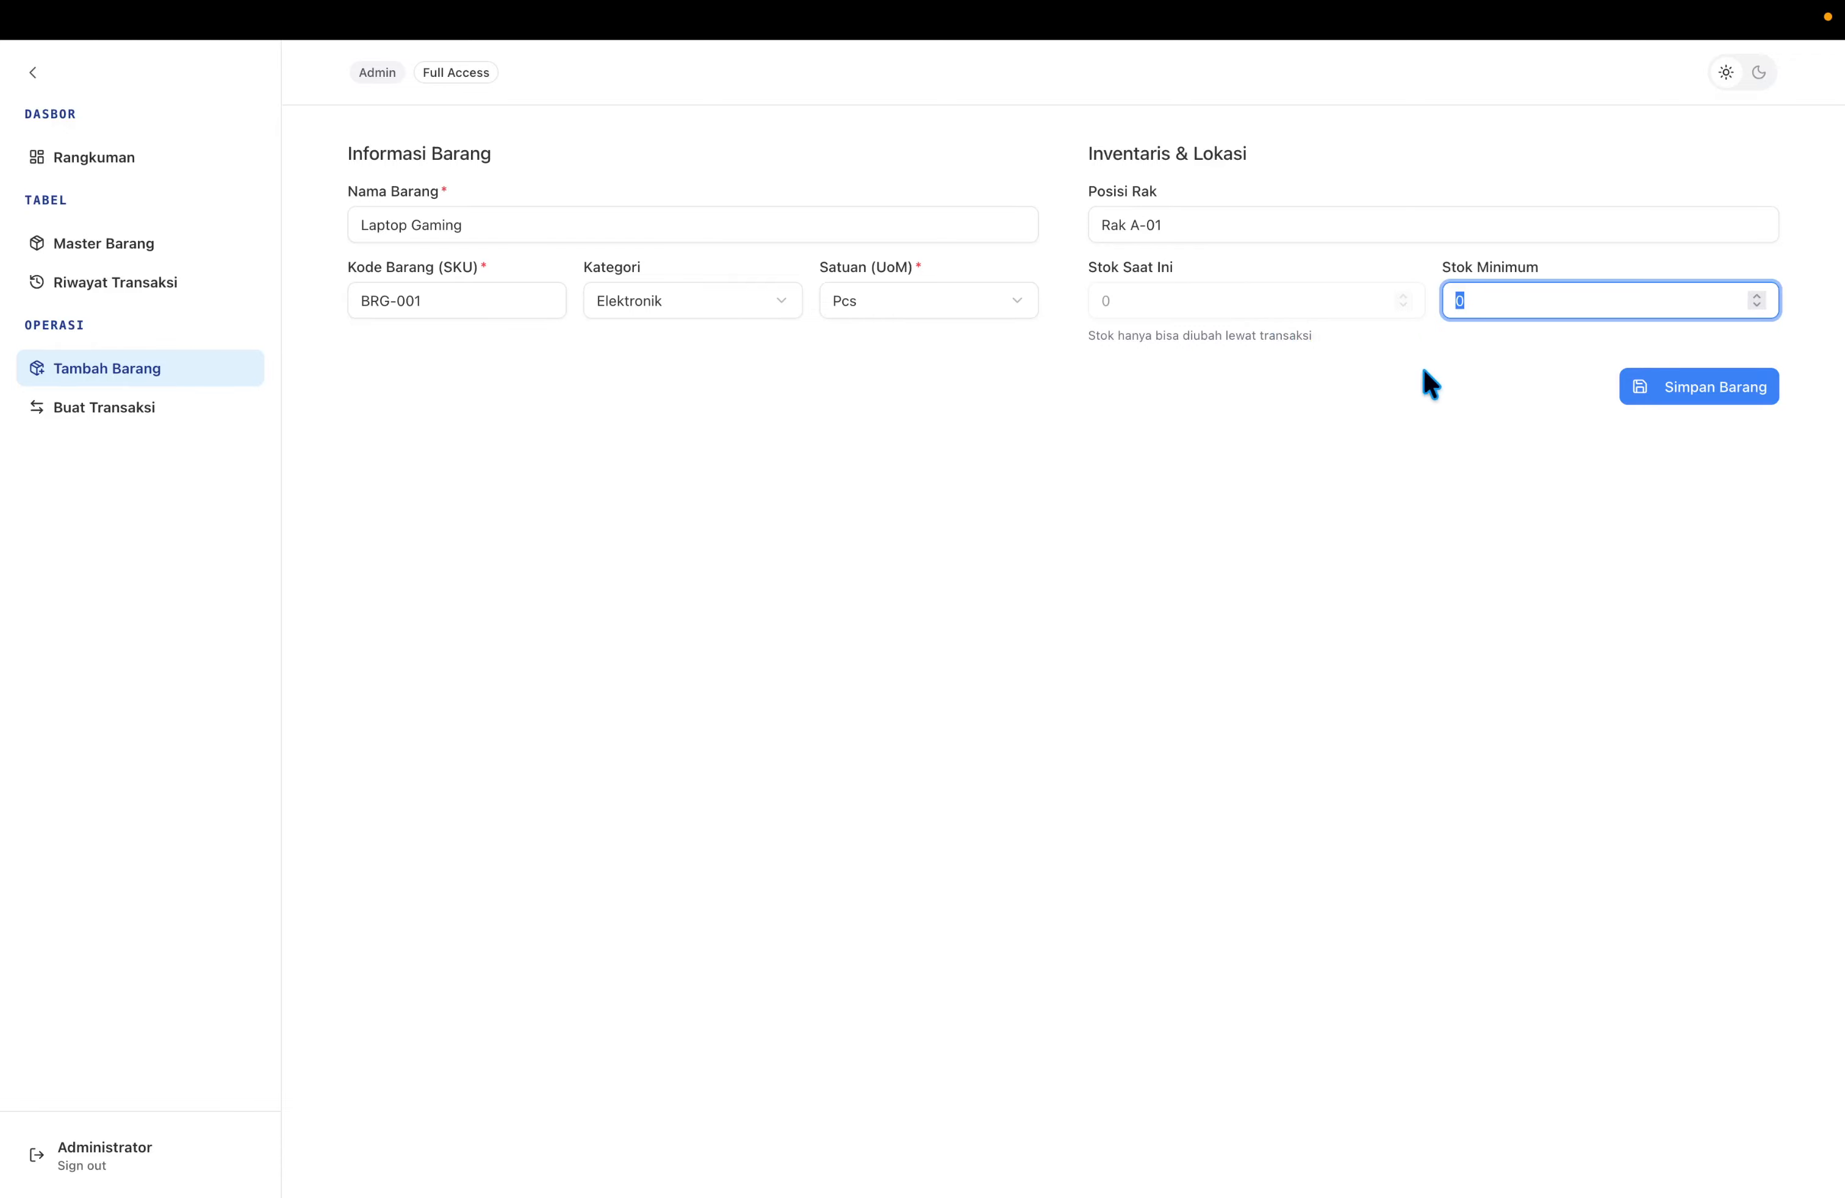
{"action": "type", "text": "3"}
{"action": "left_click", "coordinate": [1513, 404]}
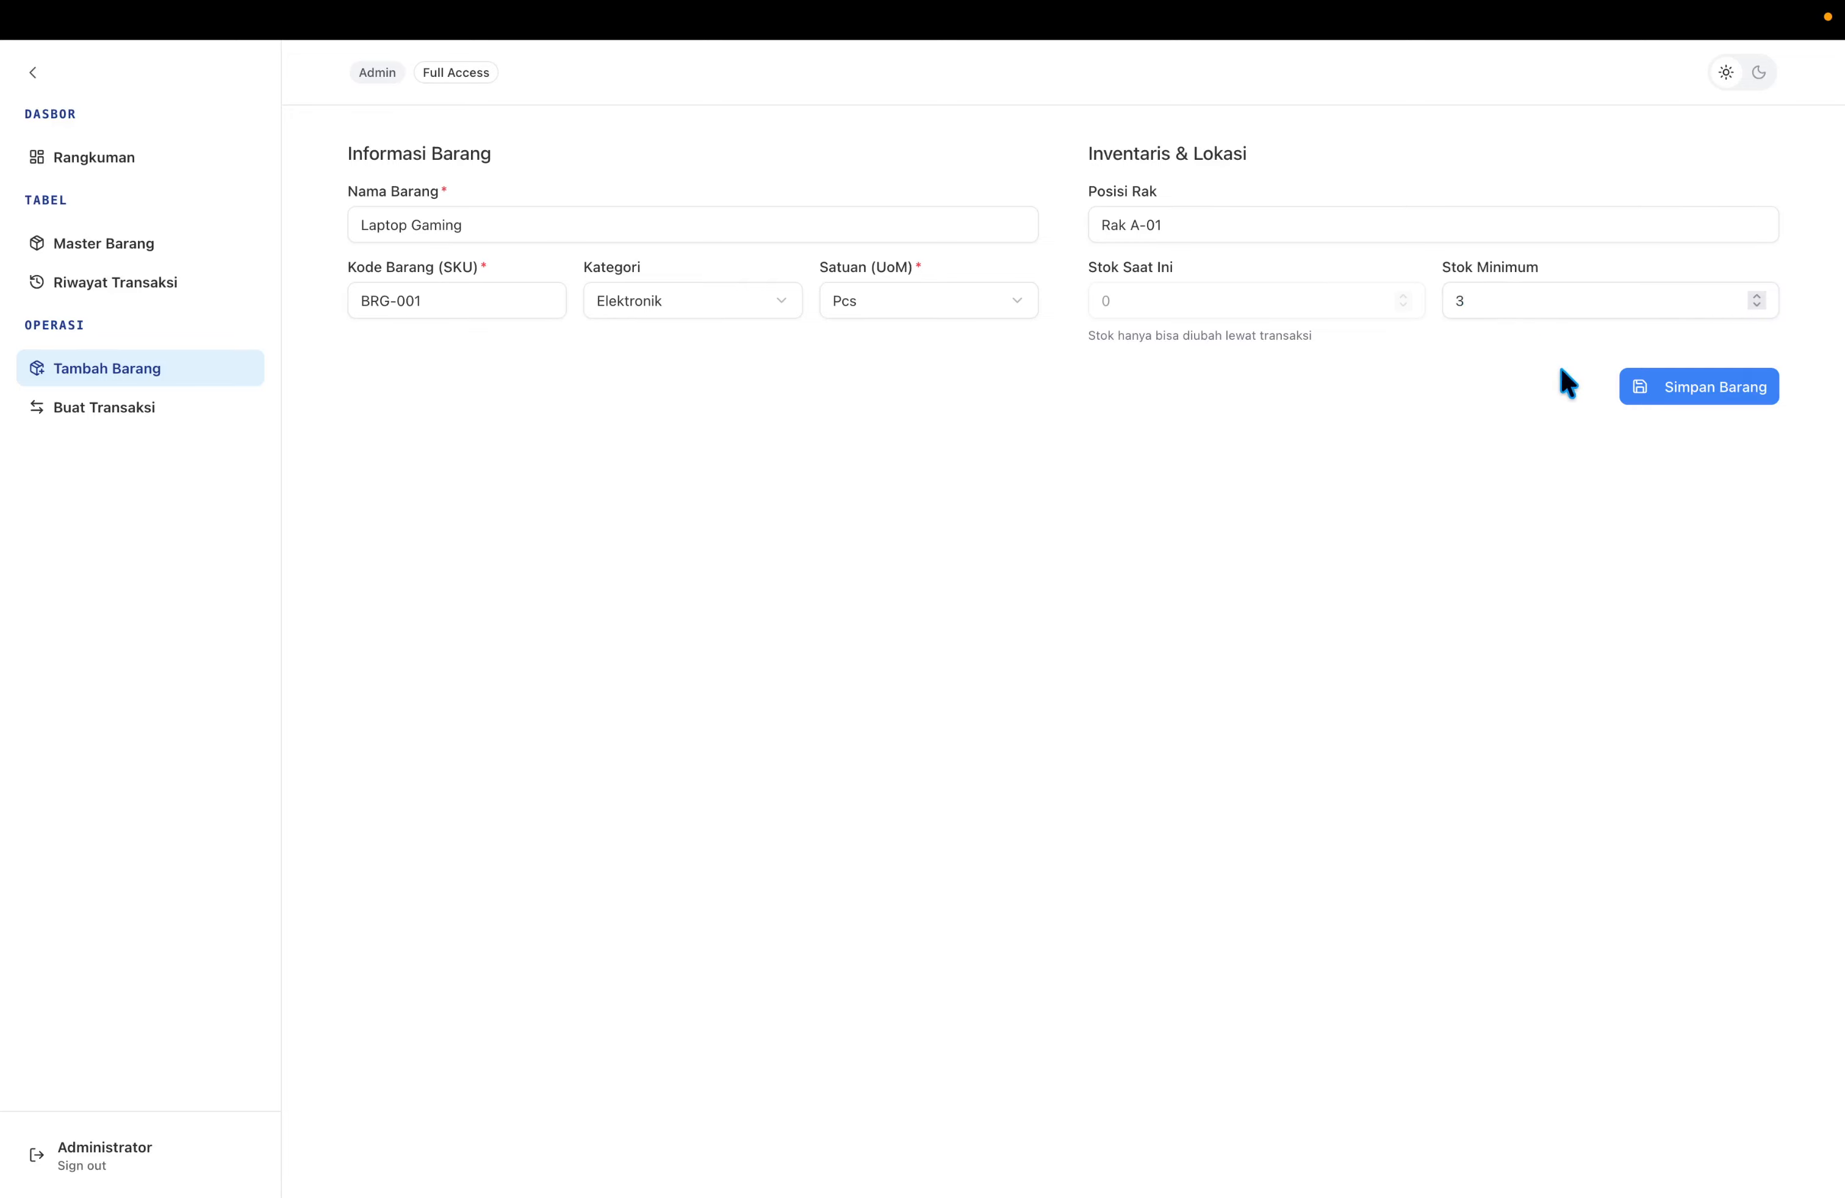
Save Laptop Gaming (BRG-001) as a new item with Simpan Barang.
{"action": "left_click", "coordinate": [1642, 391]}
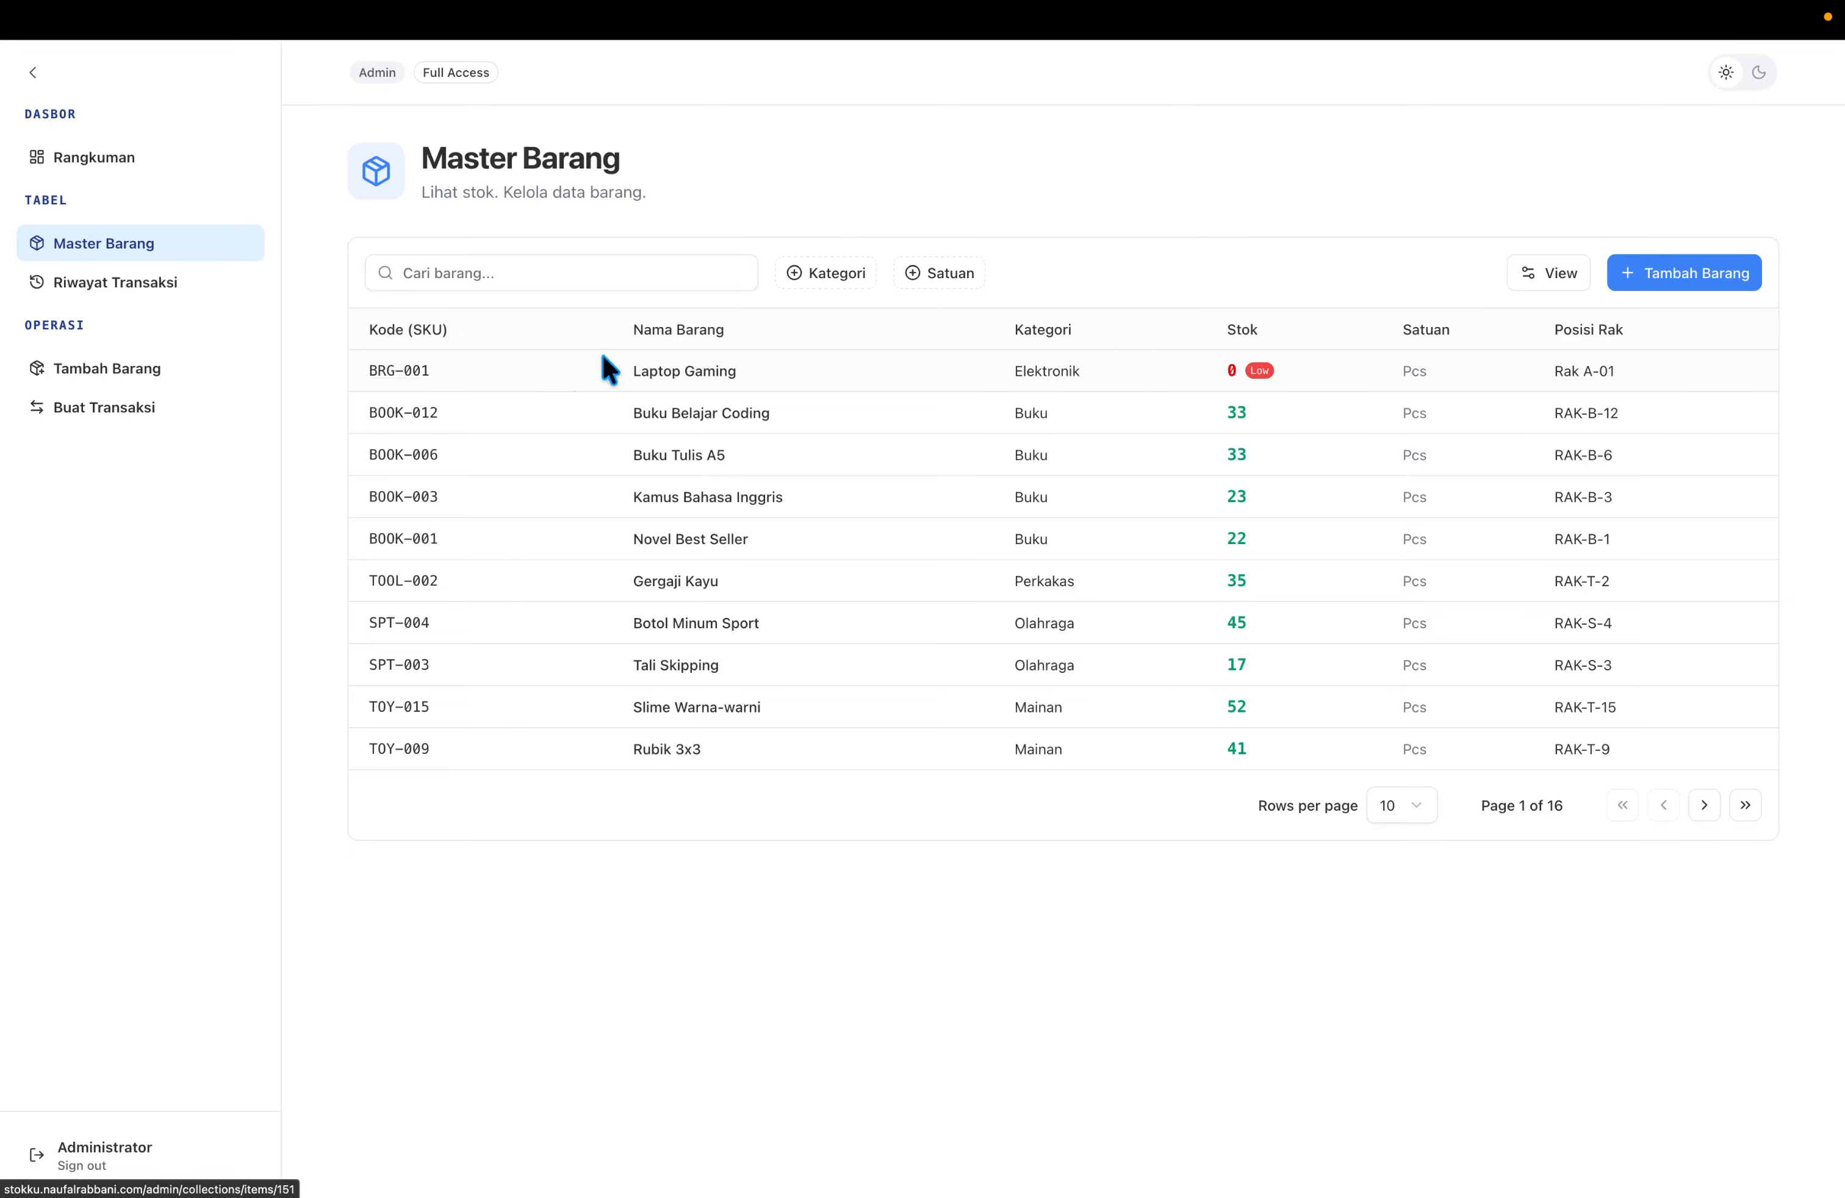
Open item BRG-001 and add 'Second' to its name.
{"action": "left_click", "coordinate": [405, 370]}
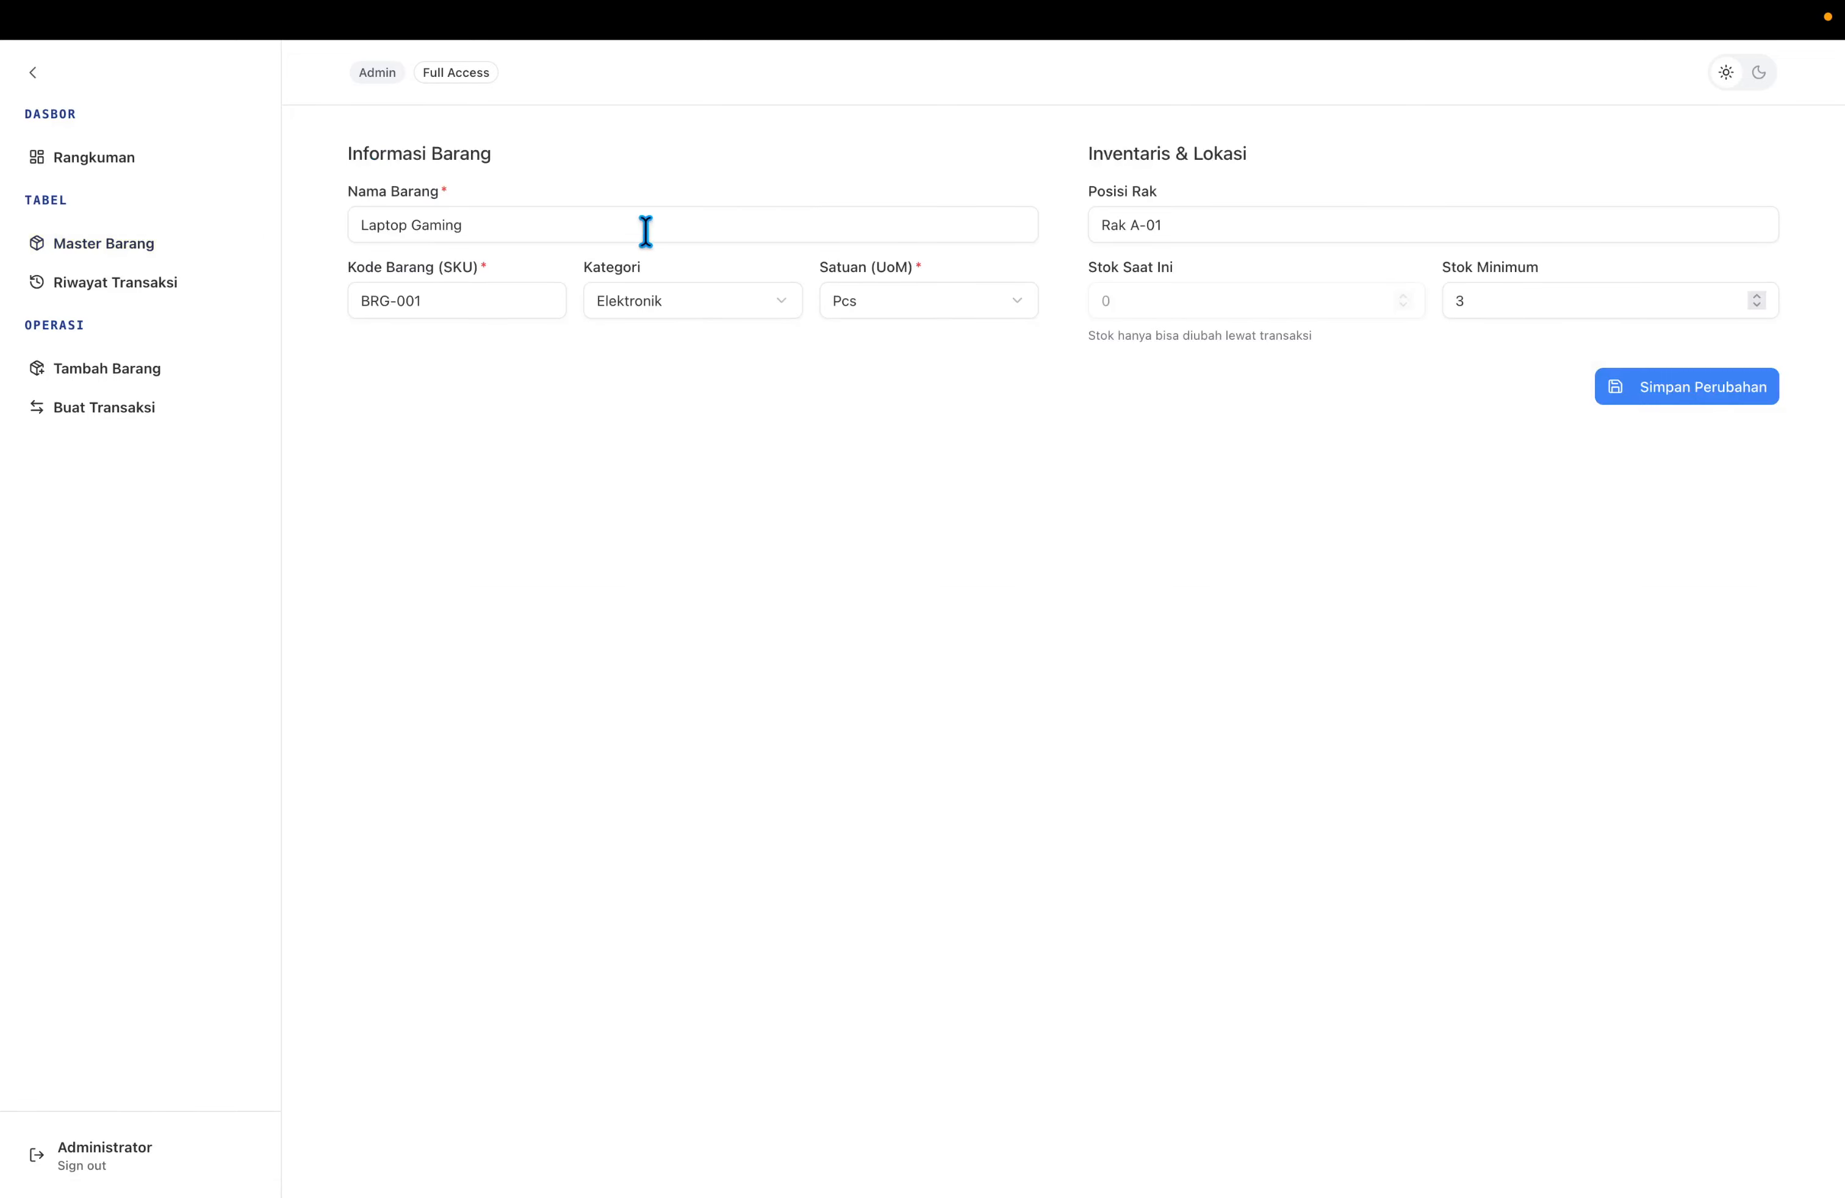
{"action": "double_click", "coordinate": [709, 229]}
{"action": "left_click", "coordinate": [773, 372]}
{"action": "left_click", "coordinate": [715, 213]}
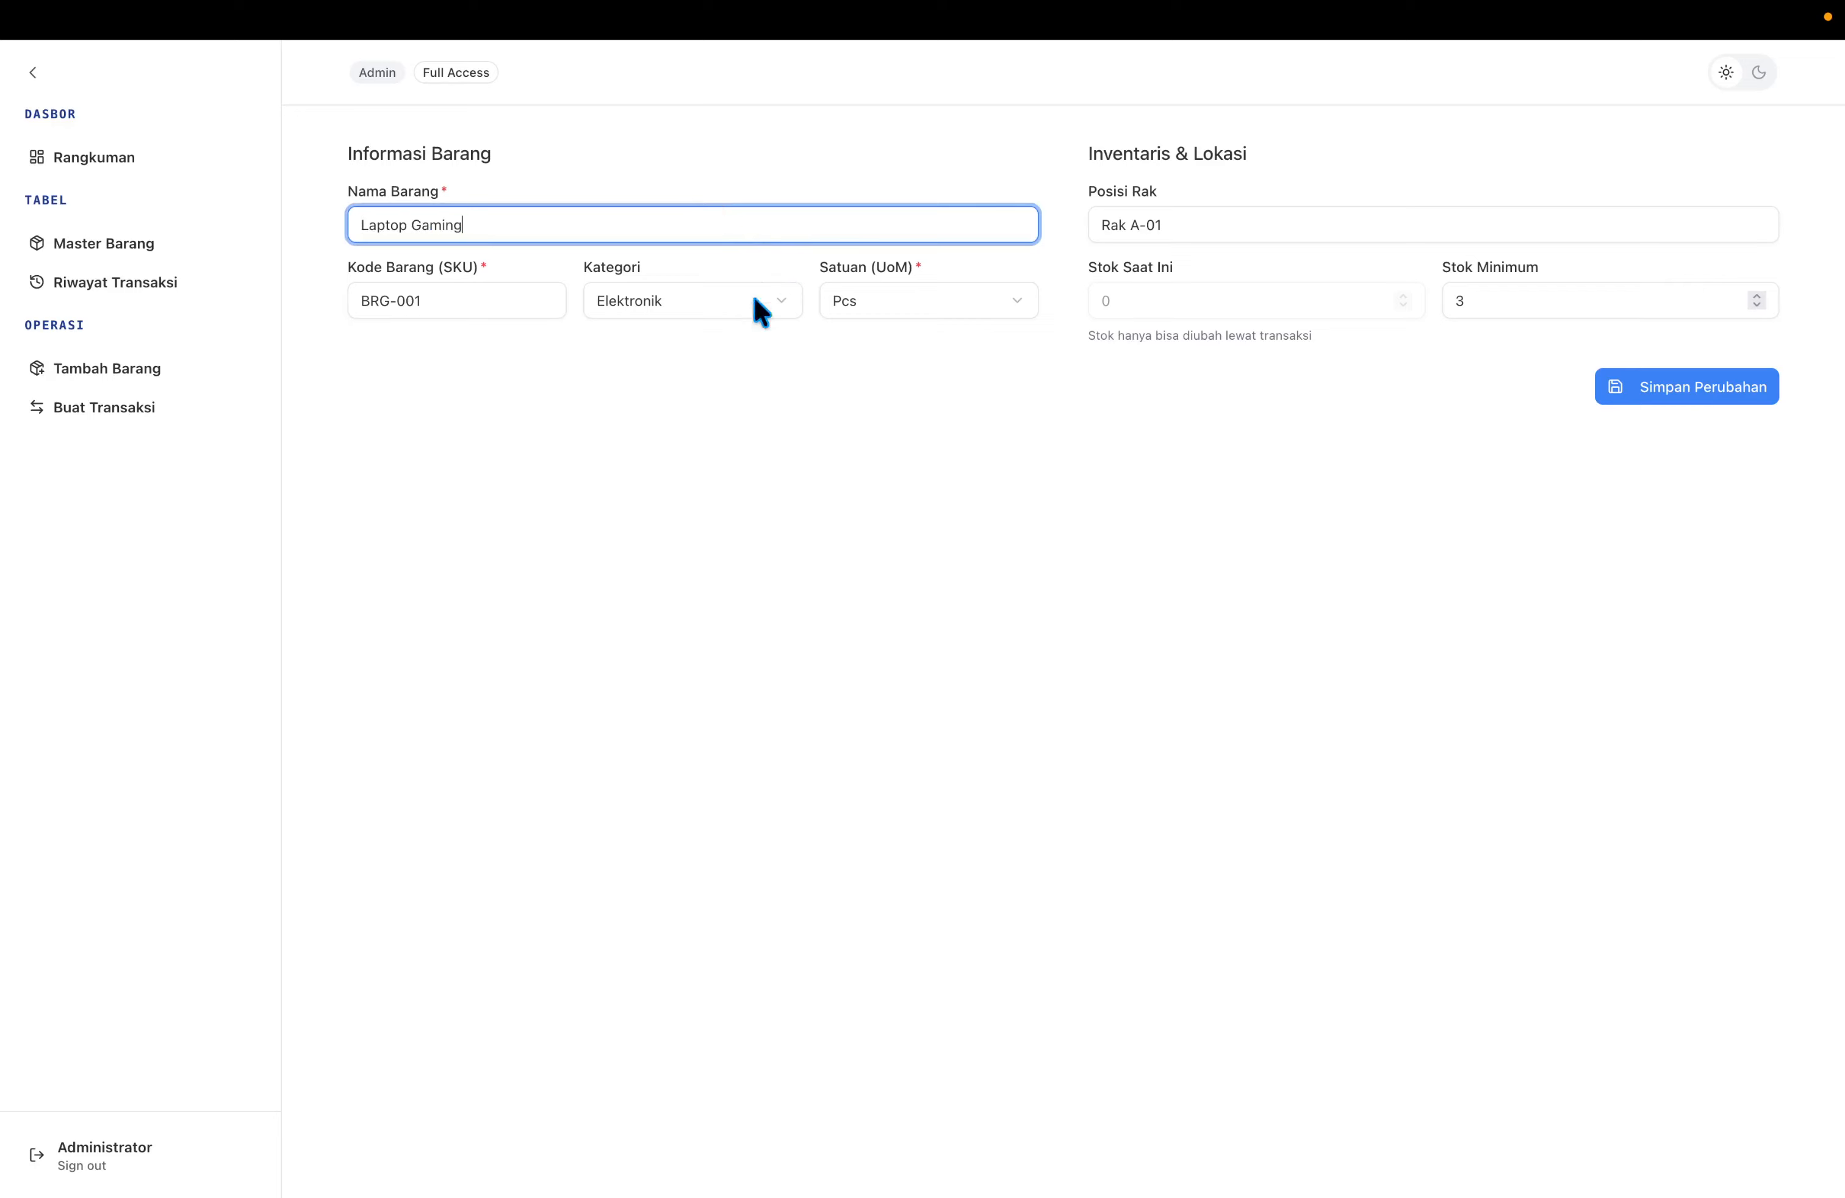
{"action": "type", "text": "Second"}
{"action": "left_click", "coordinate": [955, 616]}
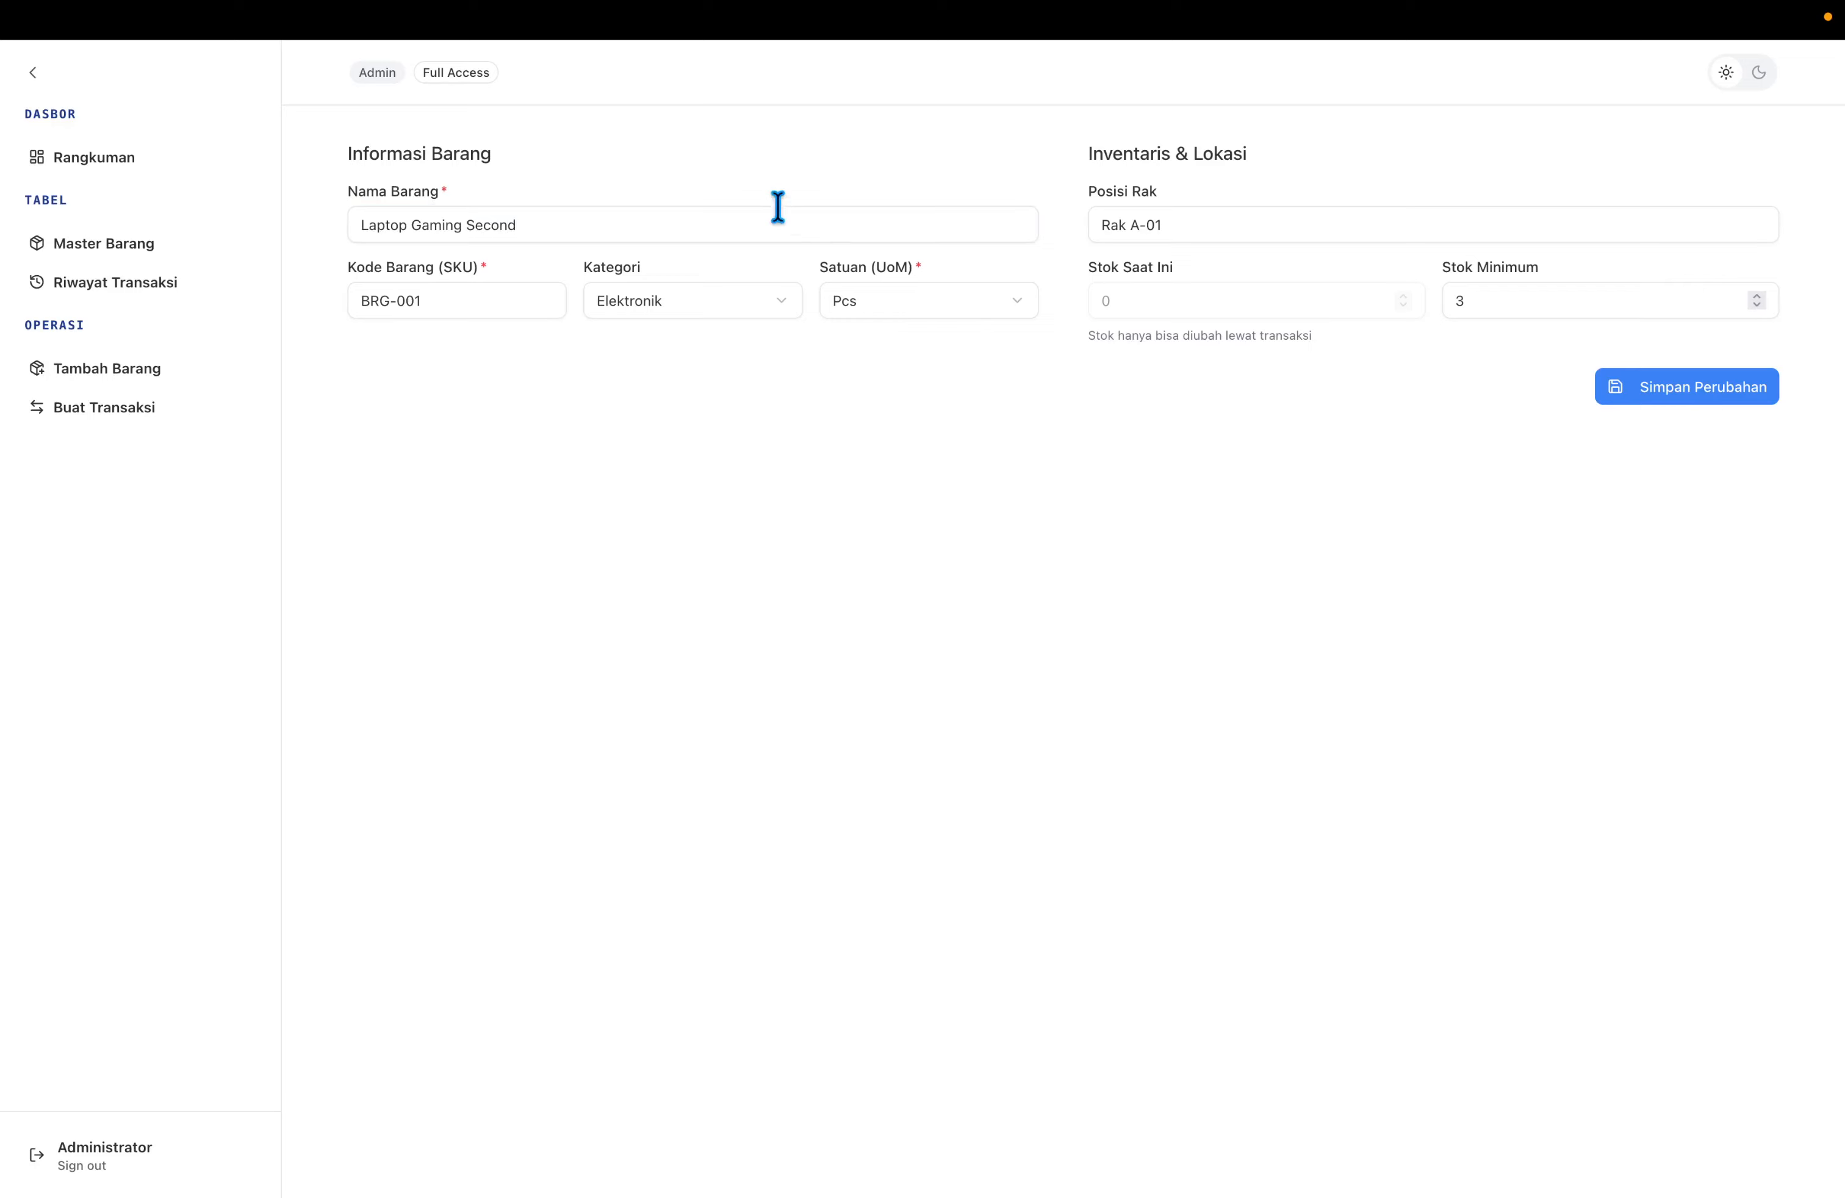
{"action": "left_click", "coordinate": [773, 209]}
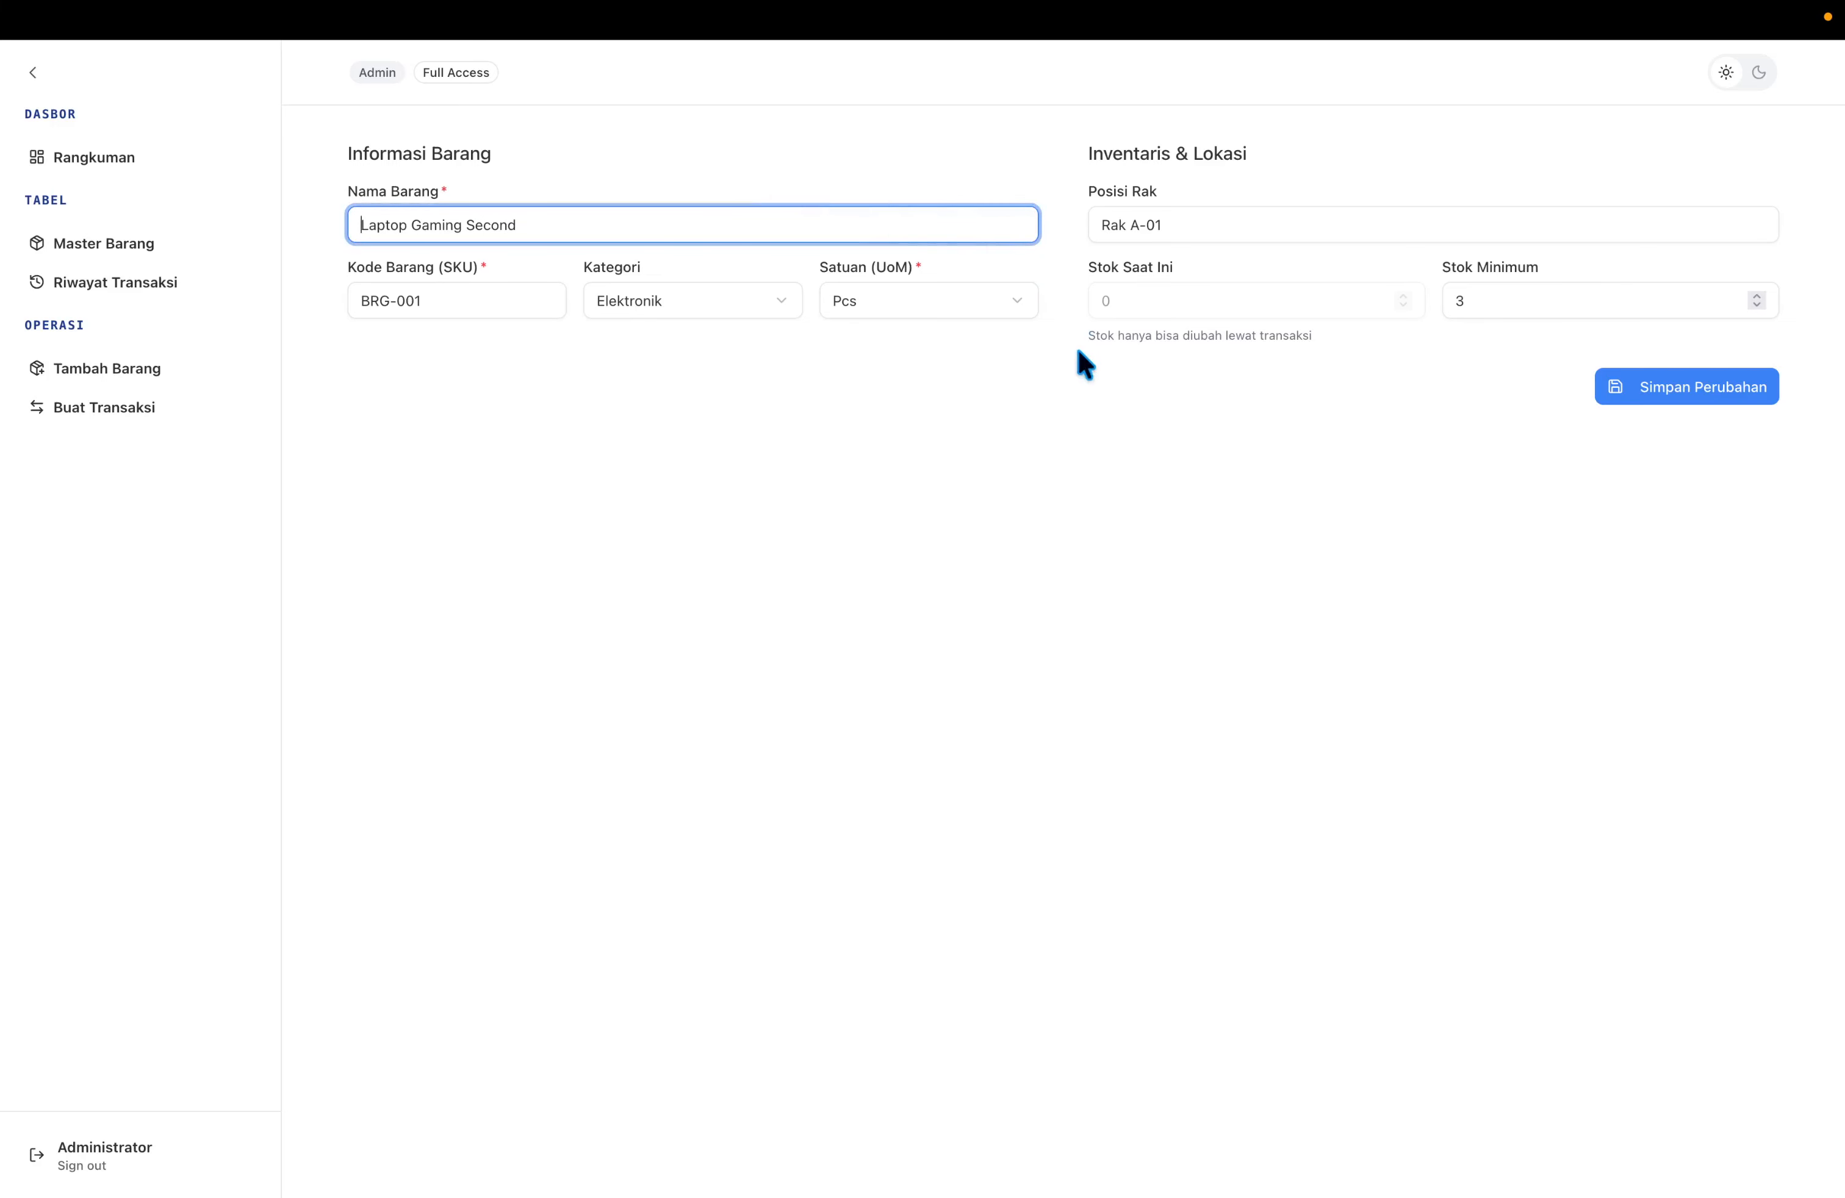
{"action": "left_click", "coordinate": [1098, 459]}
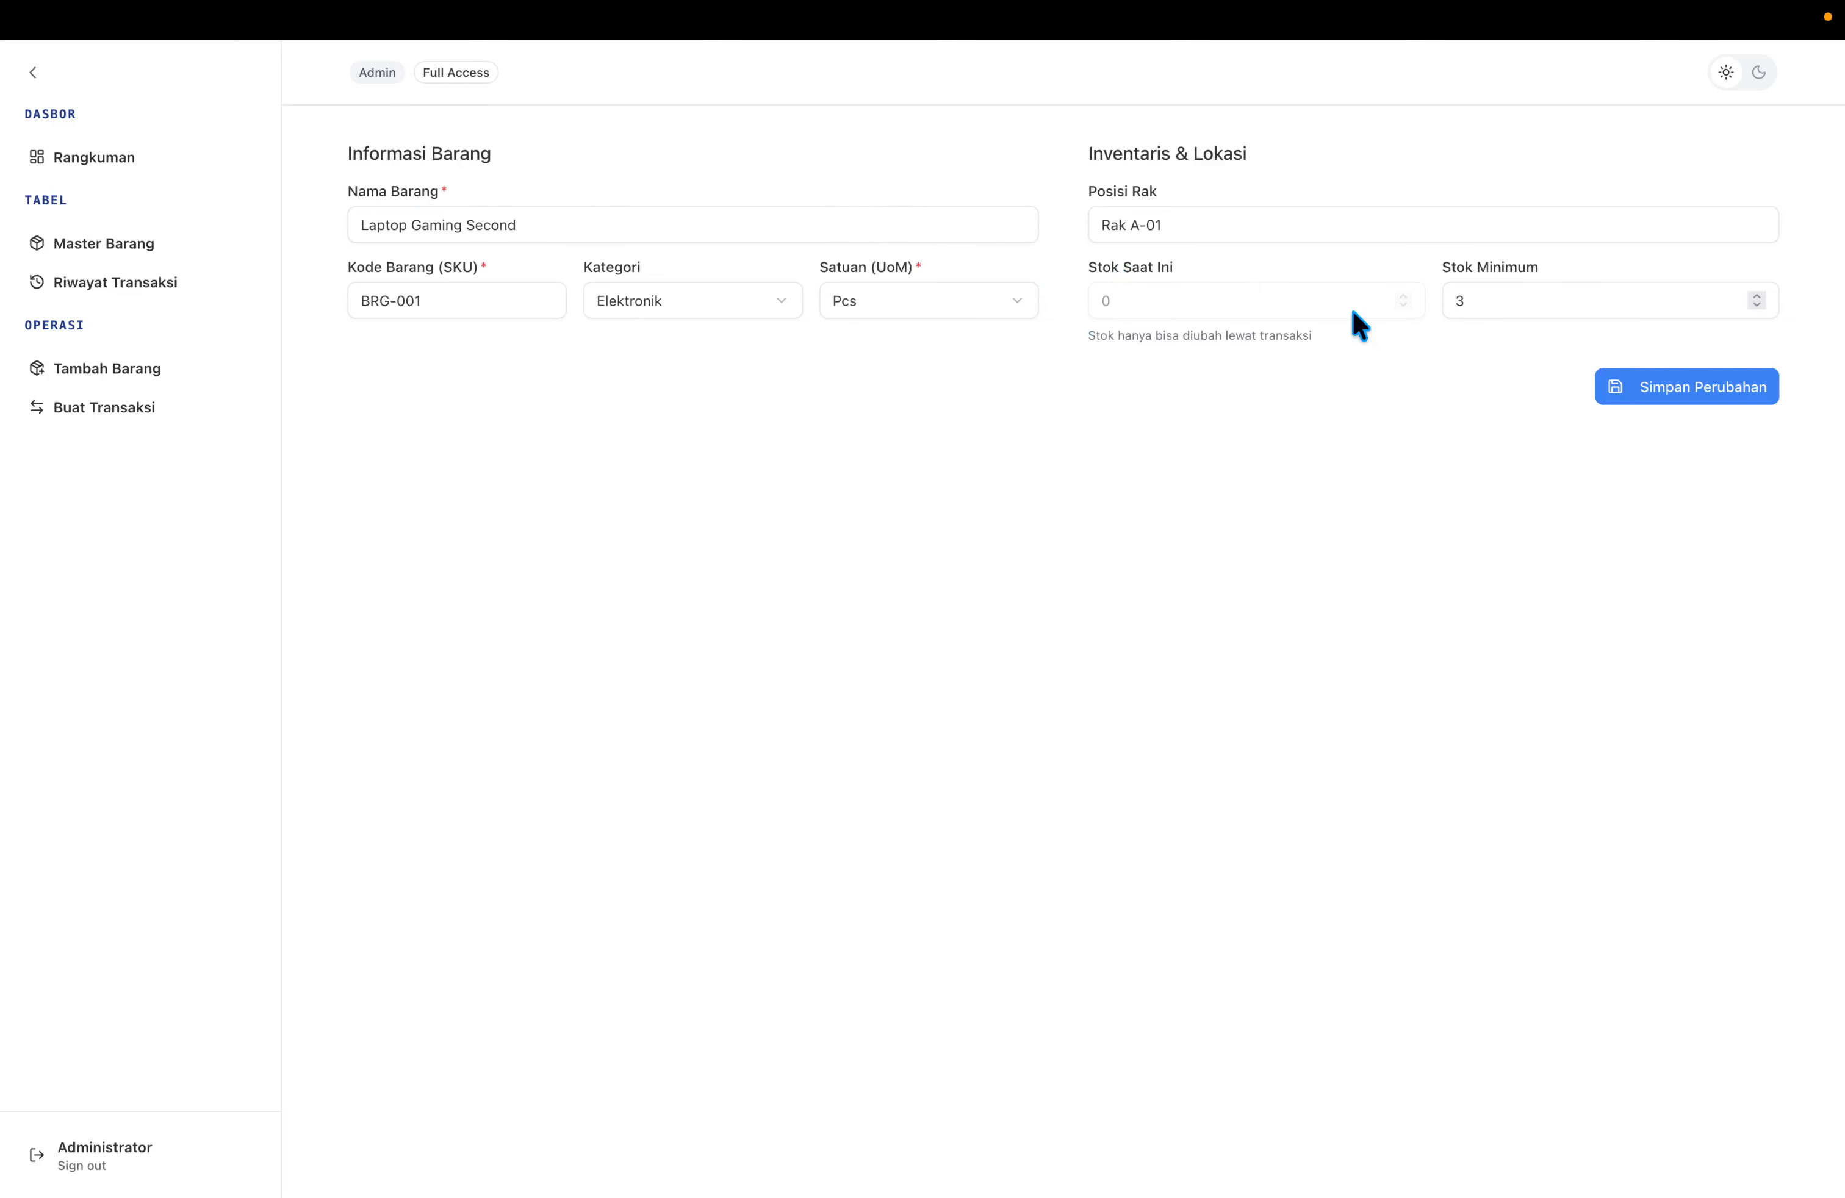
Edit the item's minimum stock value and save the changes.
{"action": "left_click", "coordinate": [1487, 303]}
{"action": "type", "text": "05"}
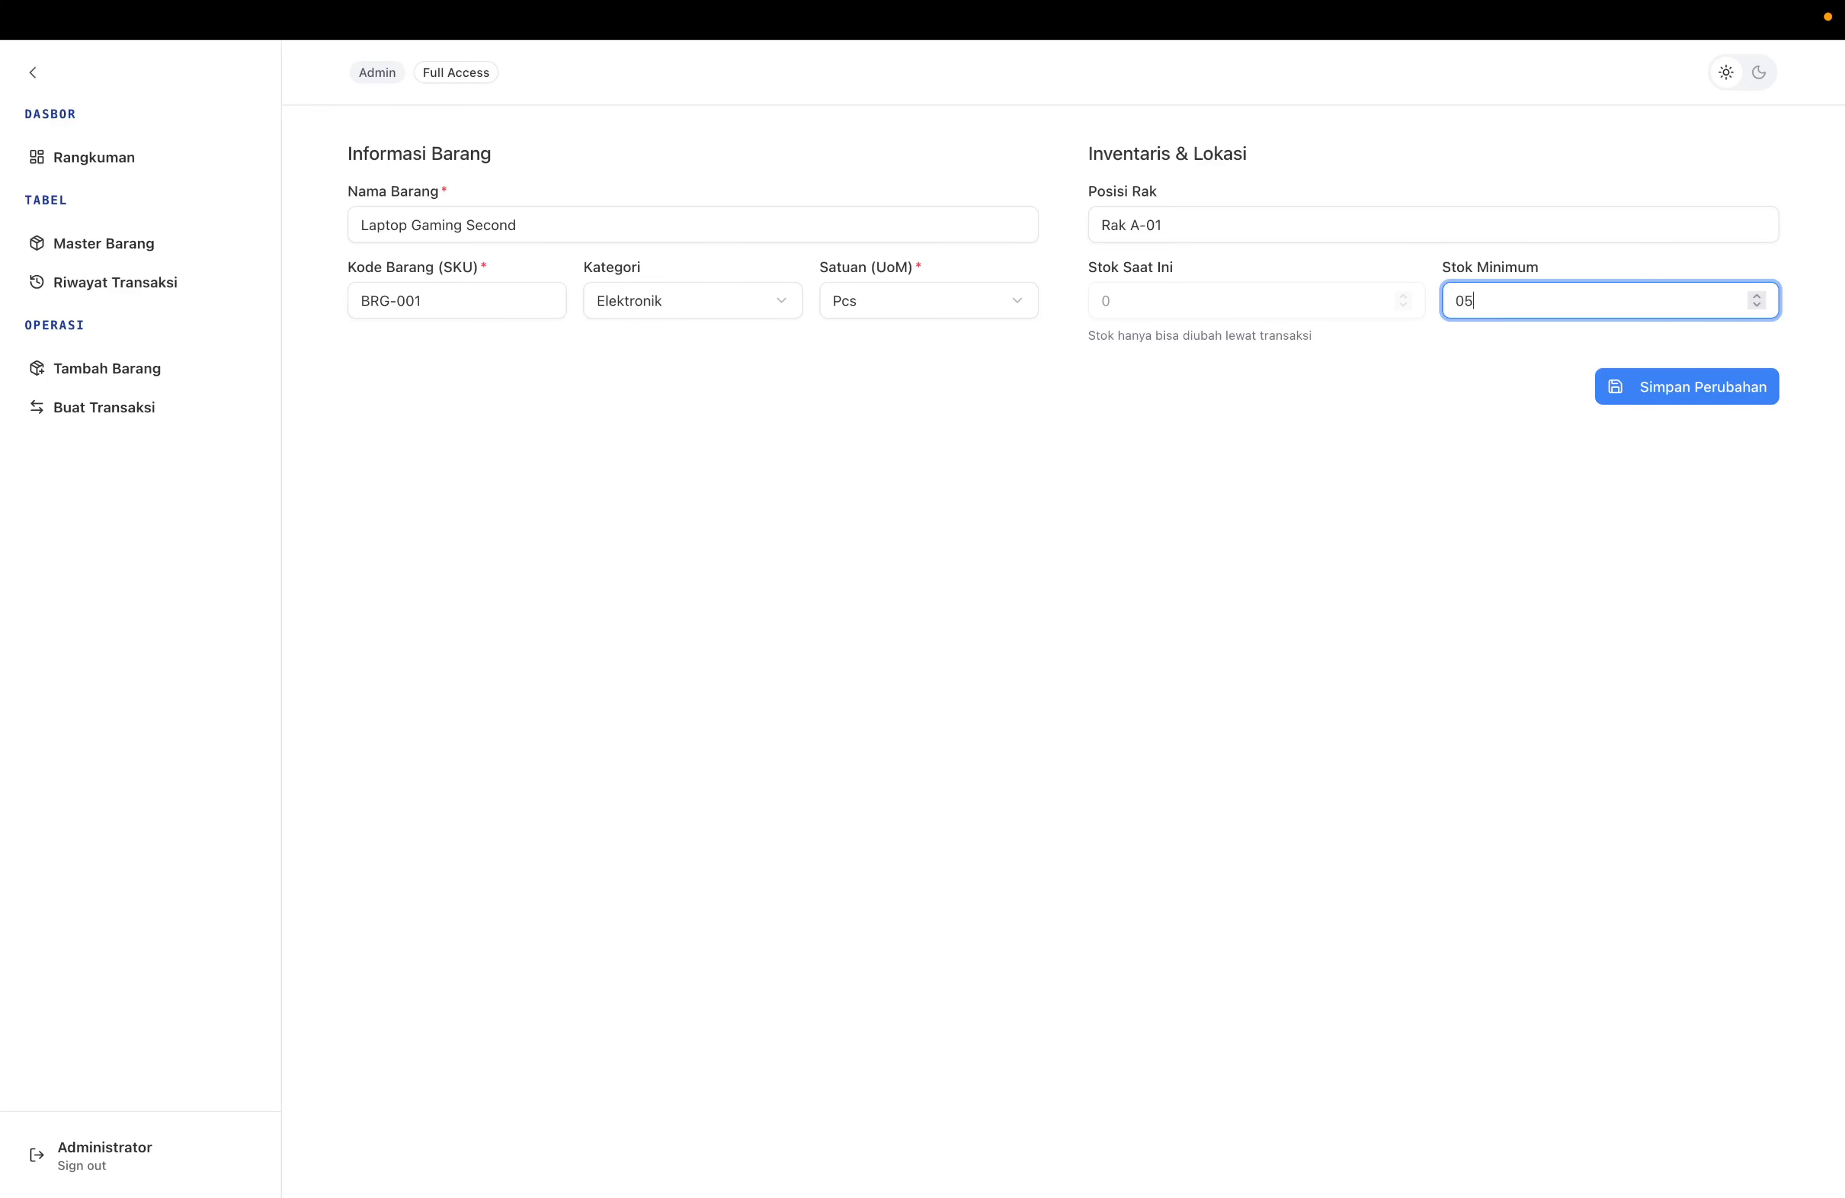
{"action": "key", "text": "BackSpace"}
{"action": "key", "text": "BackSpace"}
{"action": "type", "text": "6"}
{"action": "left_click", "coordinate": [1510, 382]}
{"action": "left_click", "coordinate": [1486, 265]}
{"action": "left_click", "coordinate": [1539, 387]}
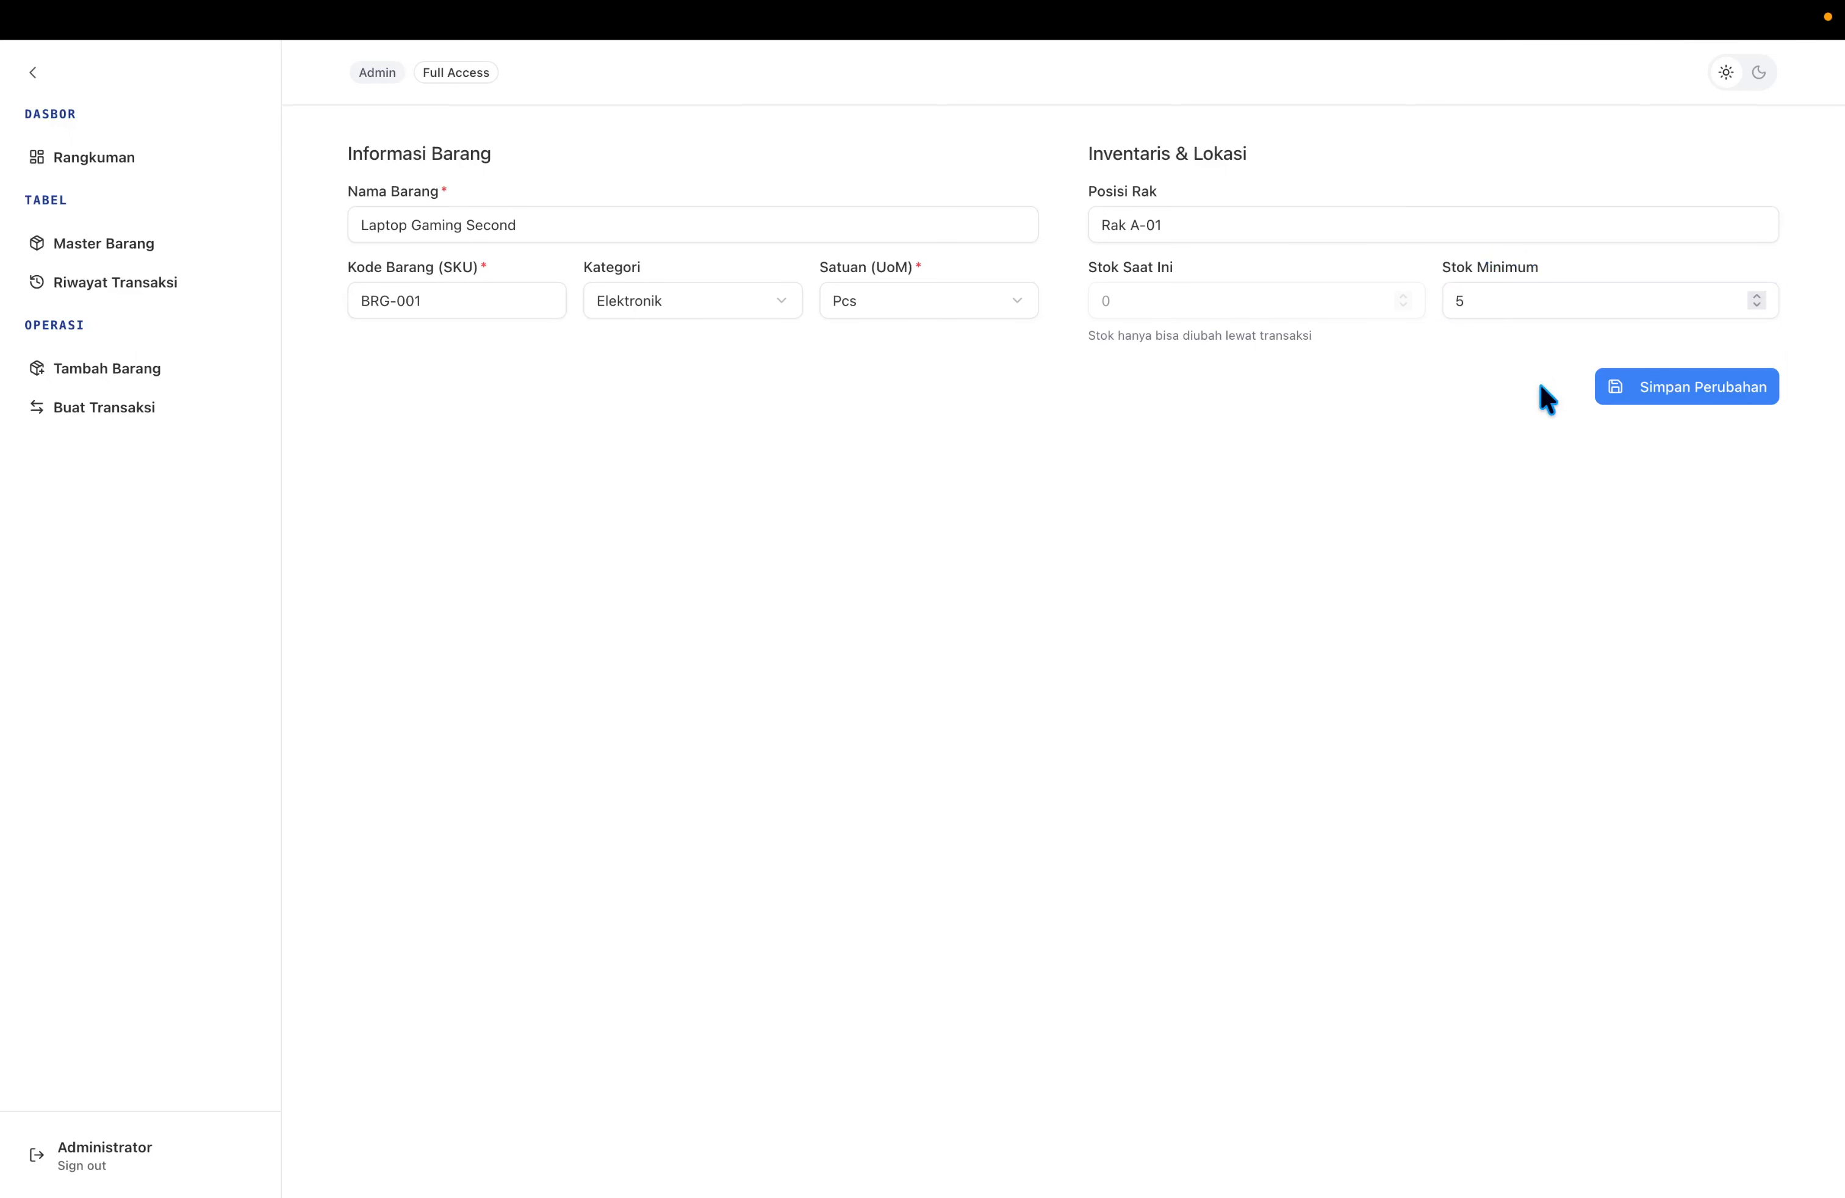
{"action": "left_click", "coordinate": [1674, 395]}
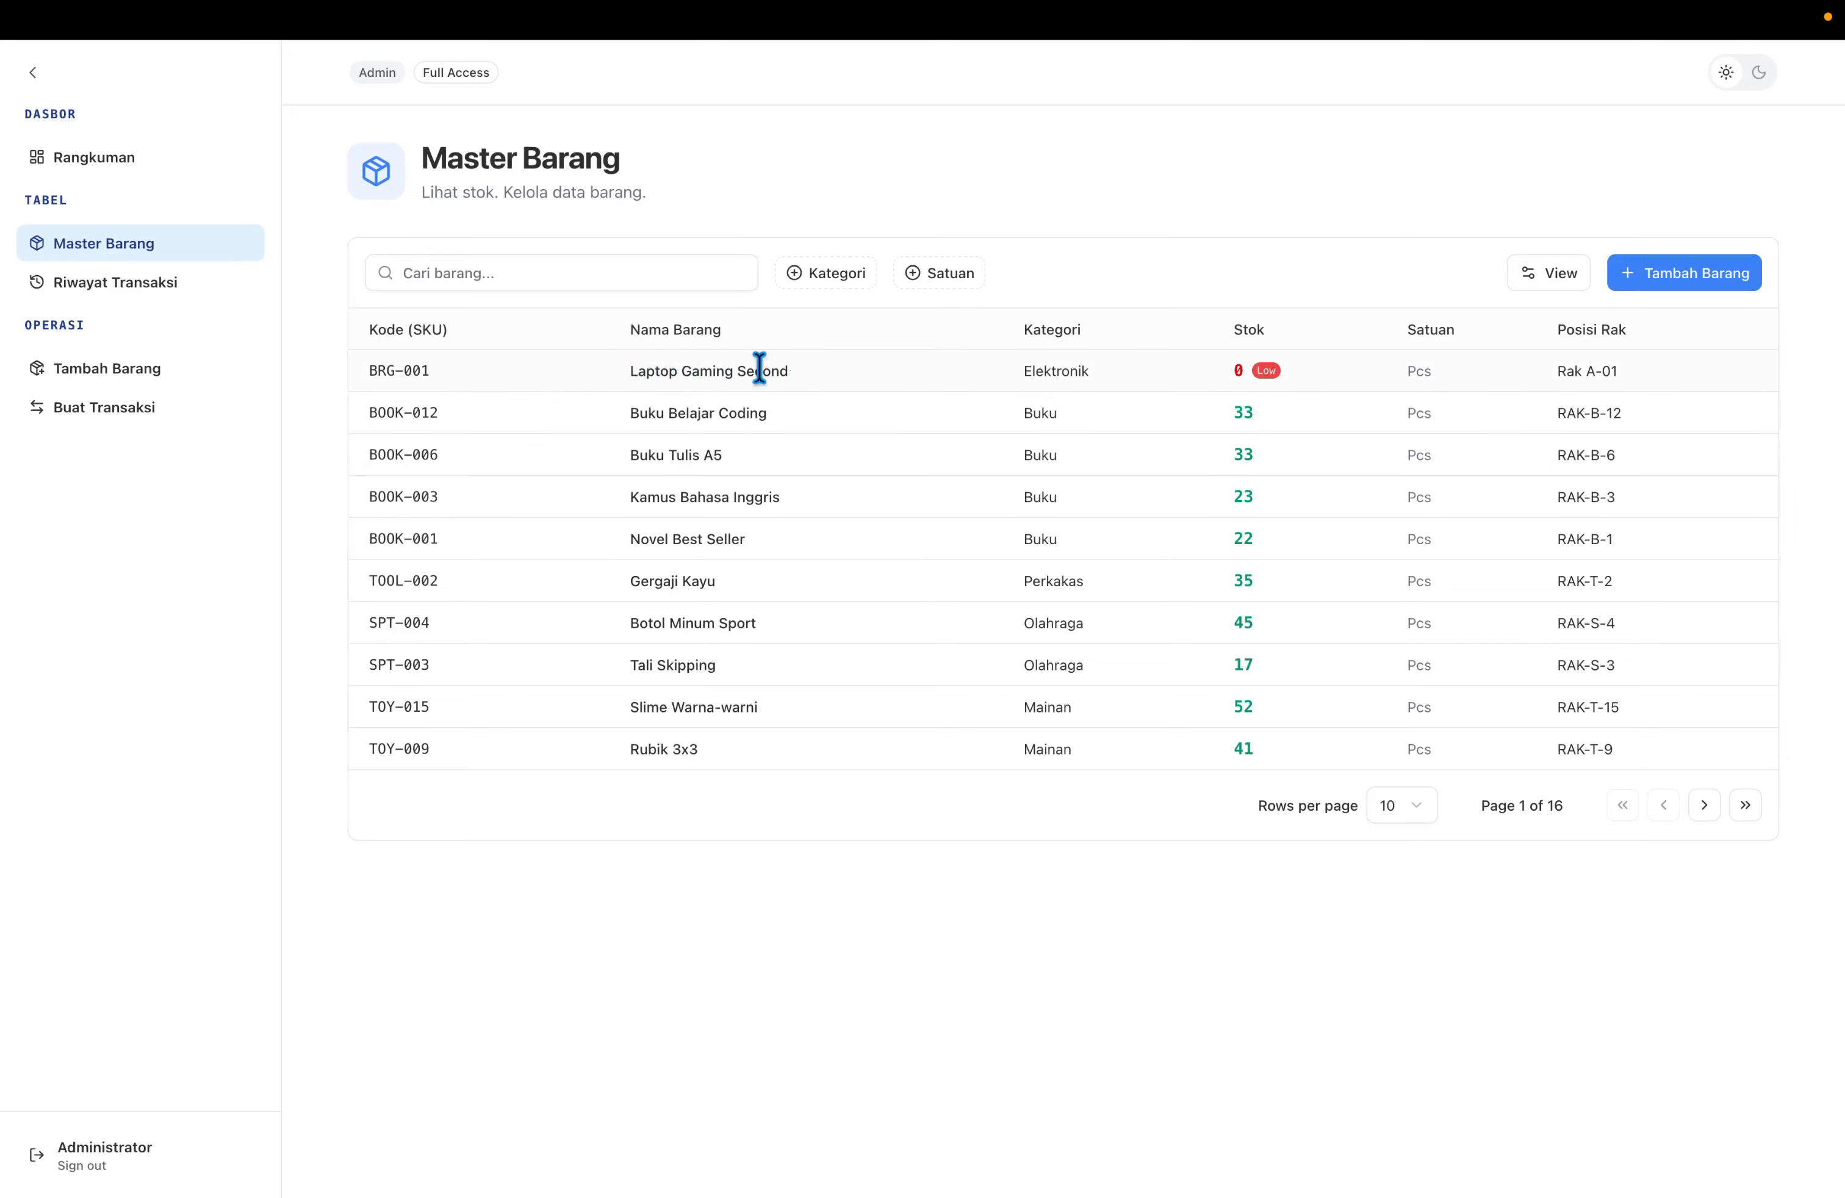
Remove 'Second' so the item is named Laptop Gaming again, and save.
{"action": "left_click", "coordinate": [459, 367]}
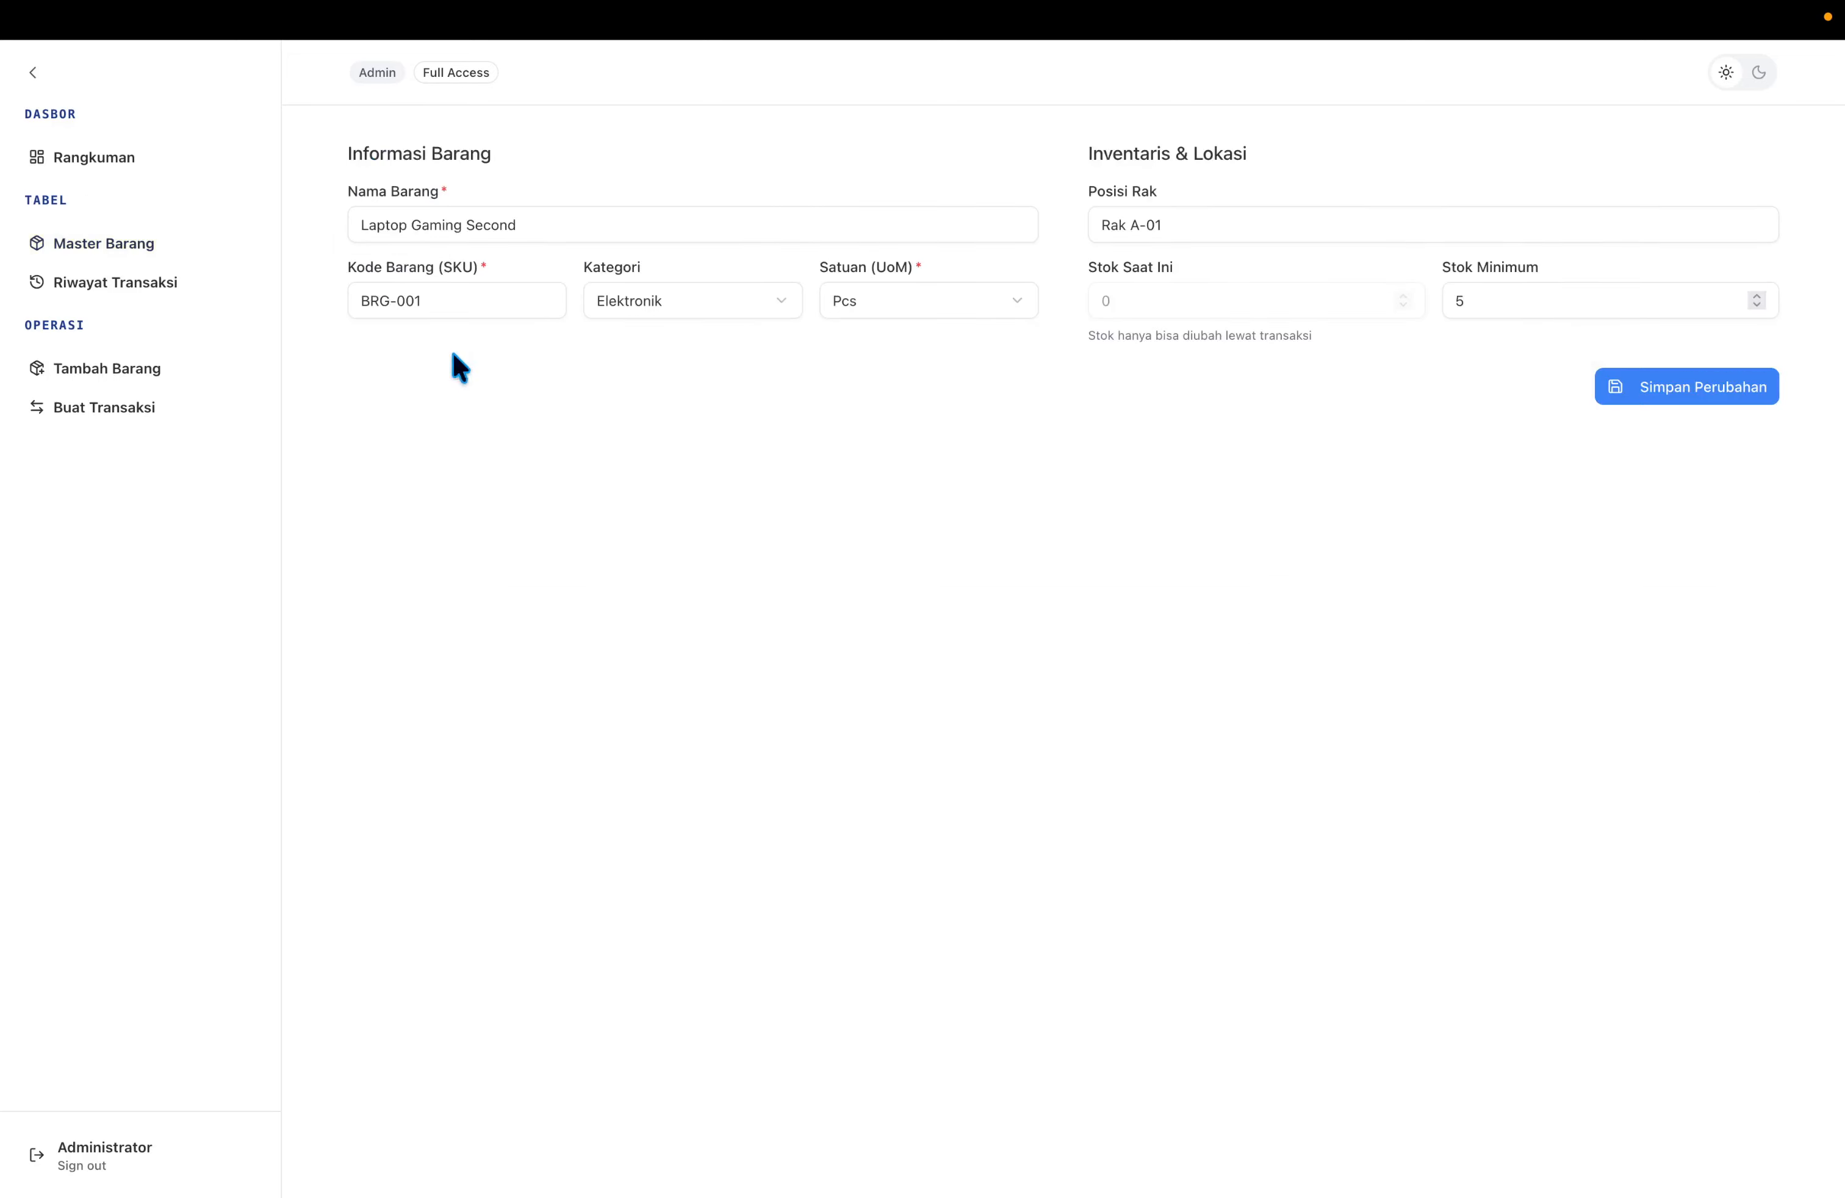
{"action": "left_click", "coordinate": [552, 214]}
{"action": "key", "text": "BackSpace"}
{"action": "key", "text": "BackSpace"}
{"action": "key", "text": "BackSpace"}
{"action": "key", "text": "BackSpace"}
{"action": "key", "text": "BackSpace"}
{"action": "key", "text": "BackSpace"}
{"action": "key", "text": "BackSpace"}
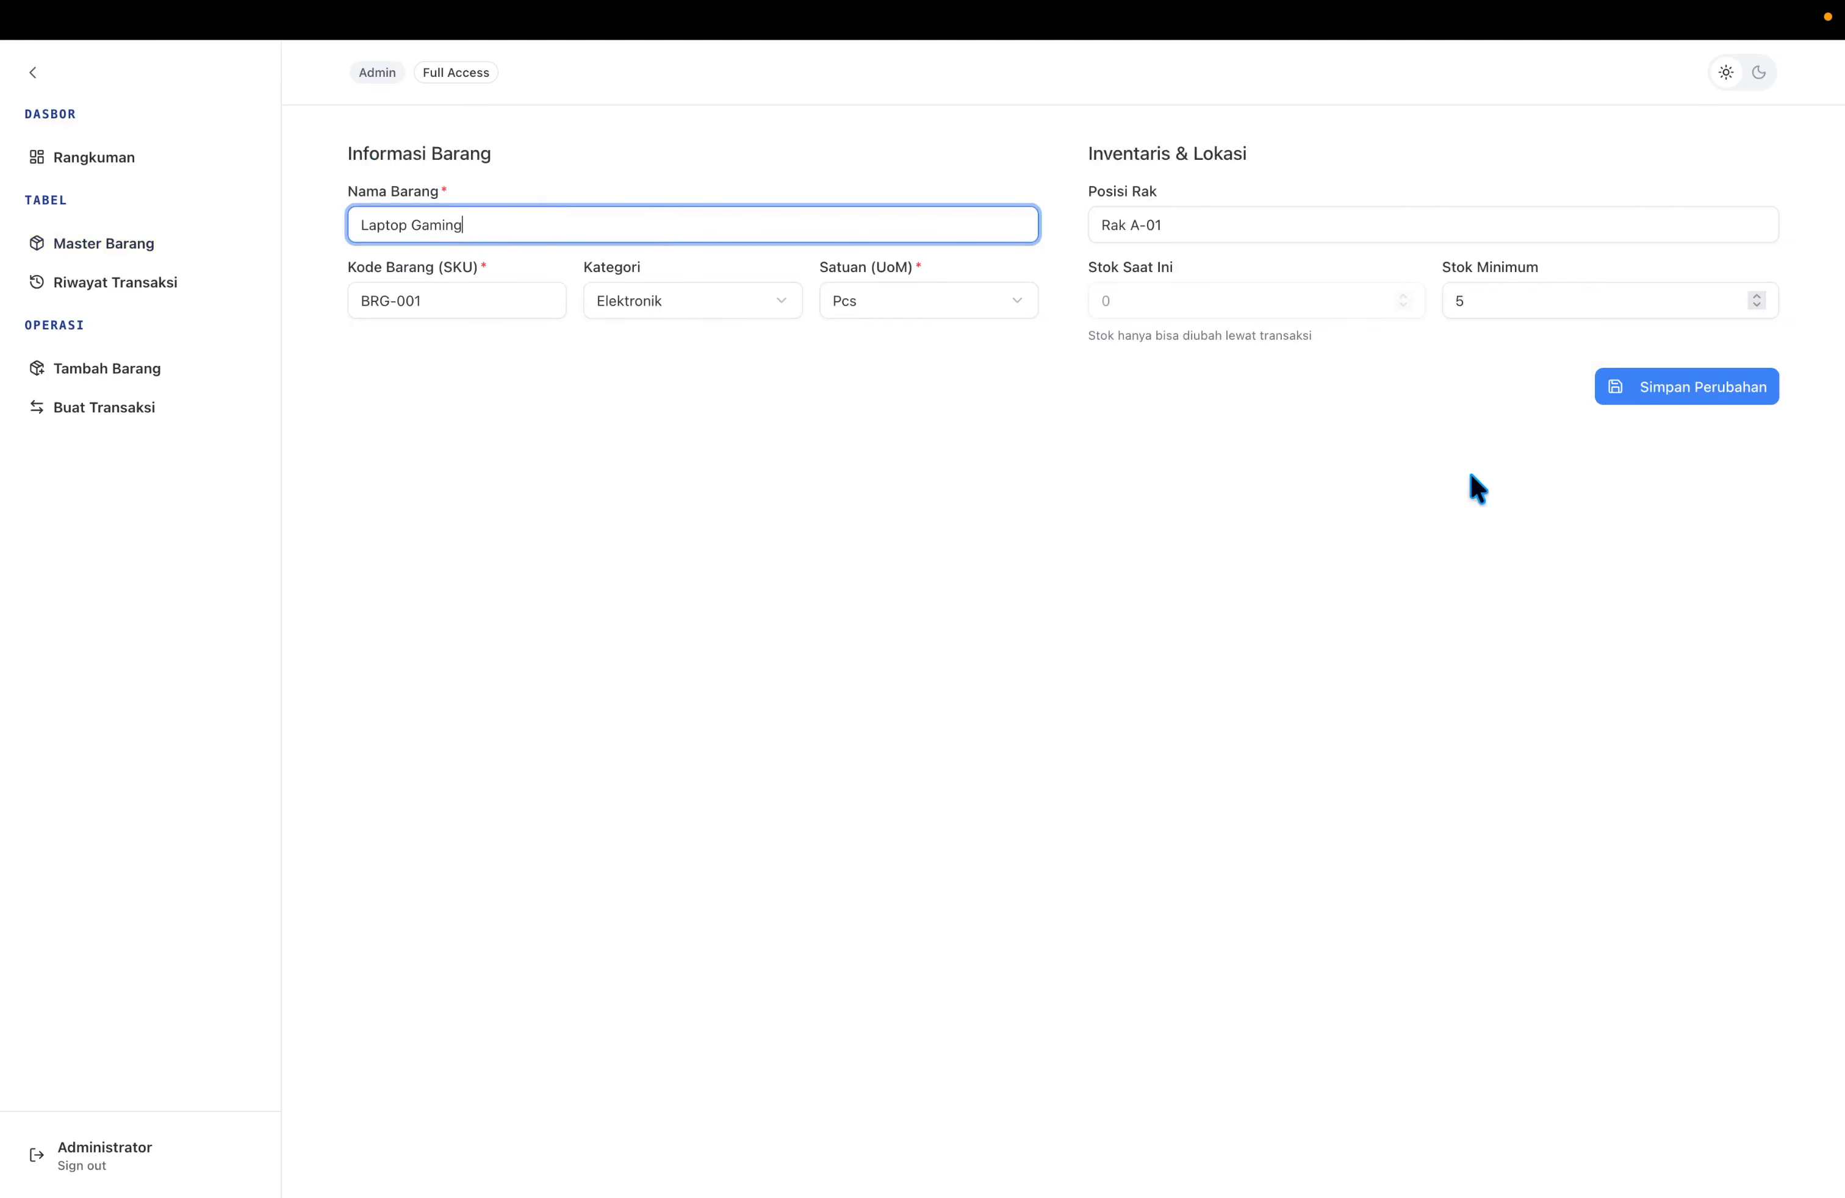
{"action": "left_click", "coordinate": [1622, 387]}
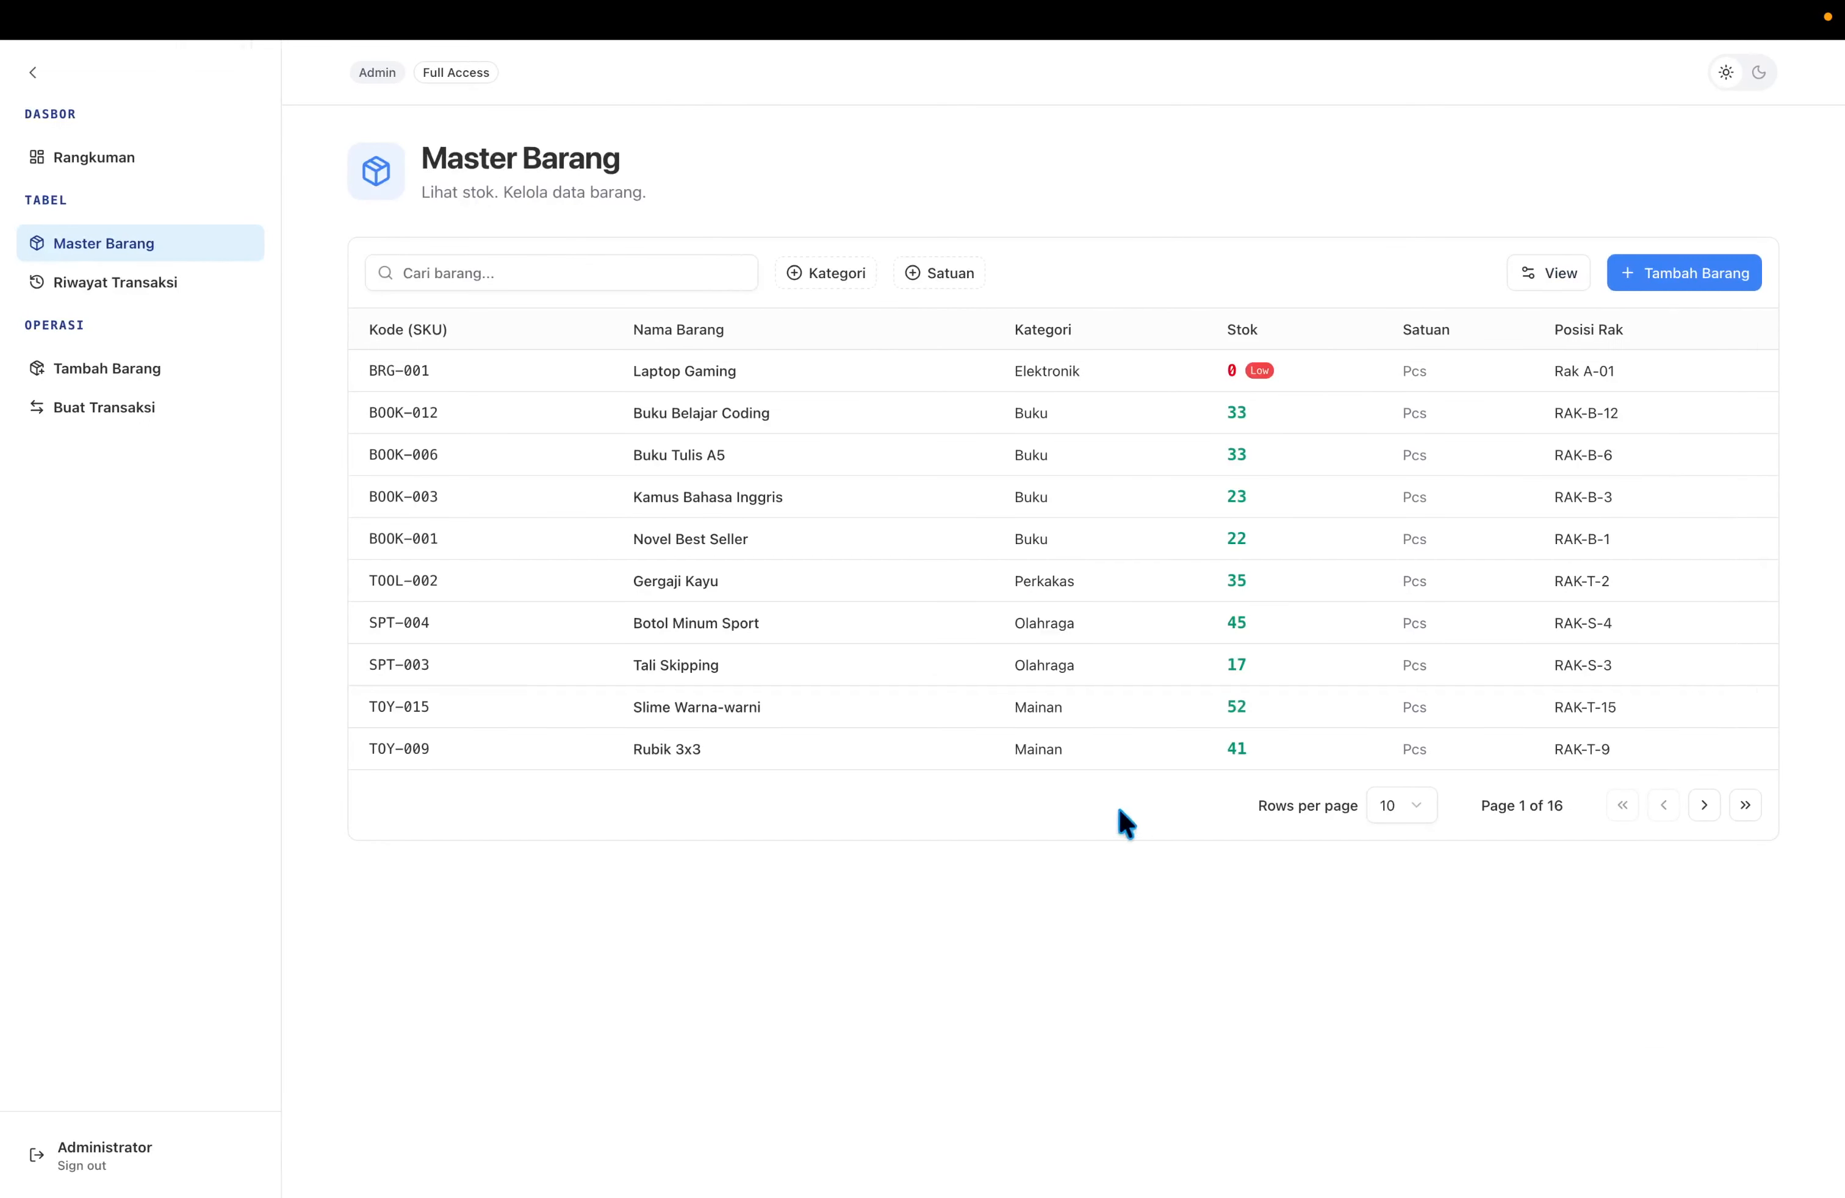
{"action": "left_click", "coordinate": [203, 286]}
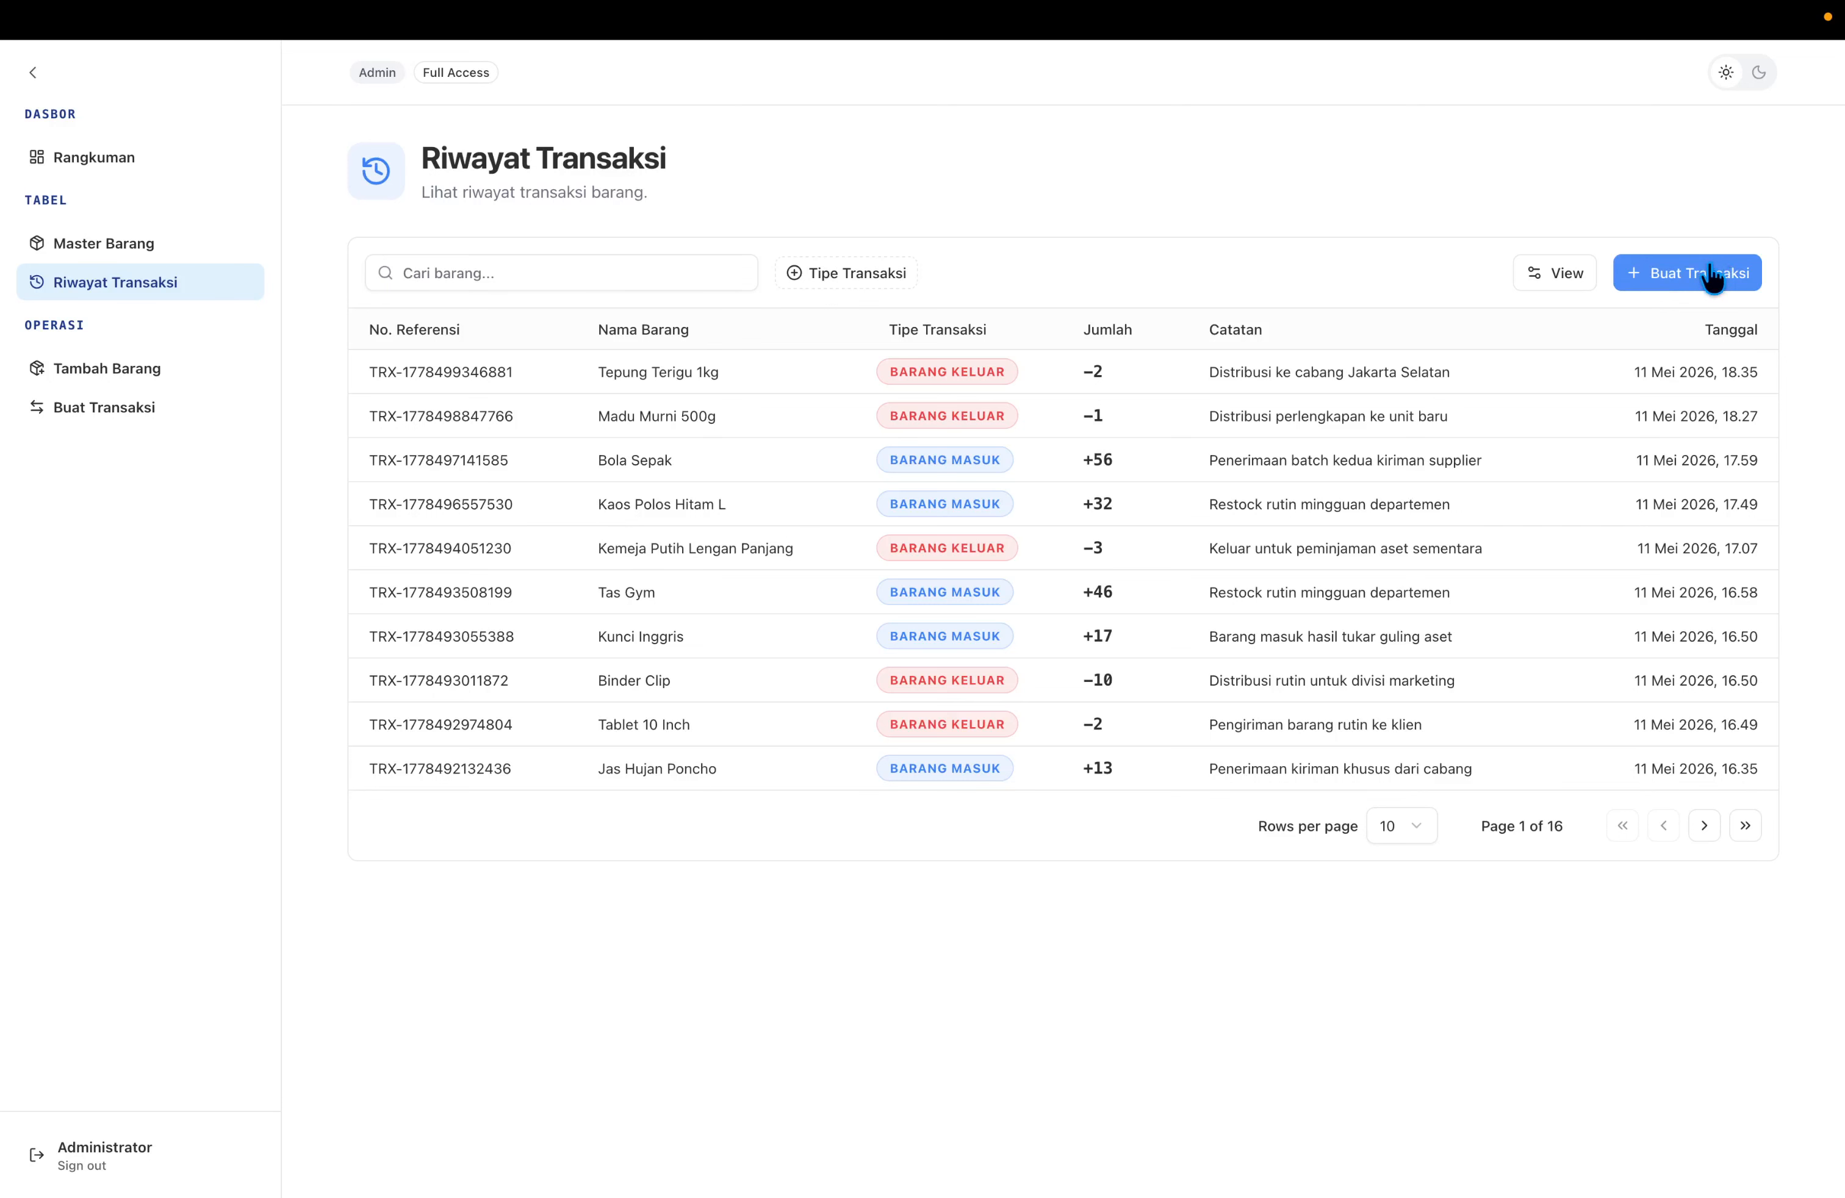
Start a new transaction with Laptop Gaming chosen as the Barang Masuk item.
{"action": "left_click", "coordinate": [144, 420]}
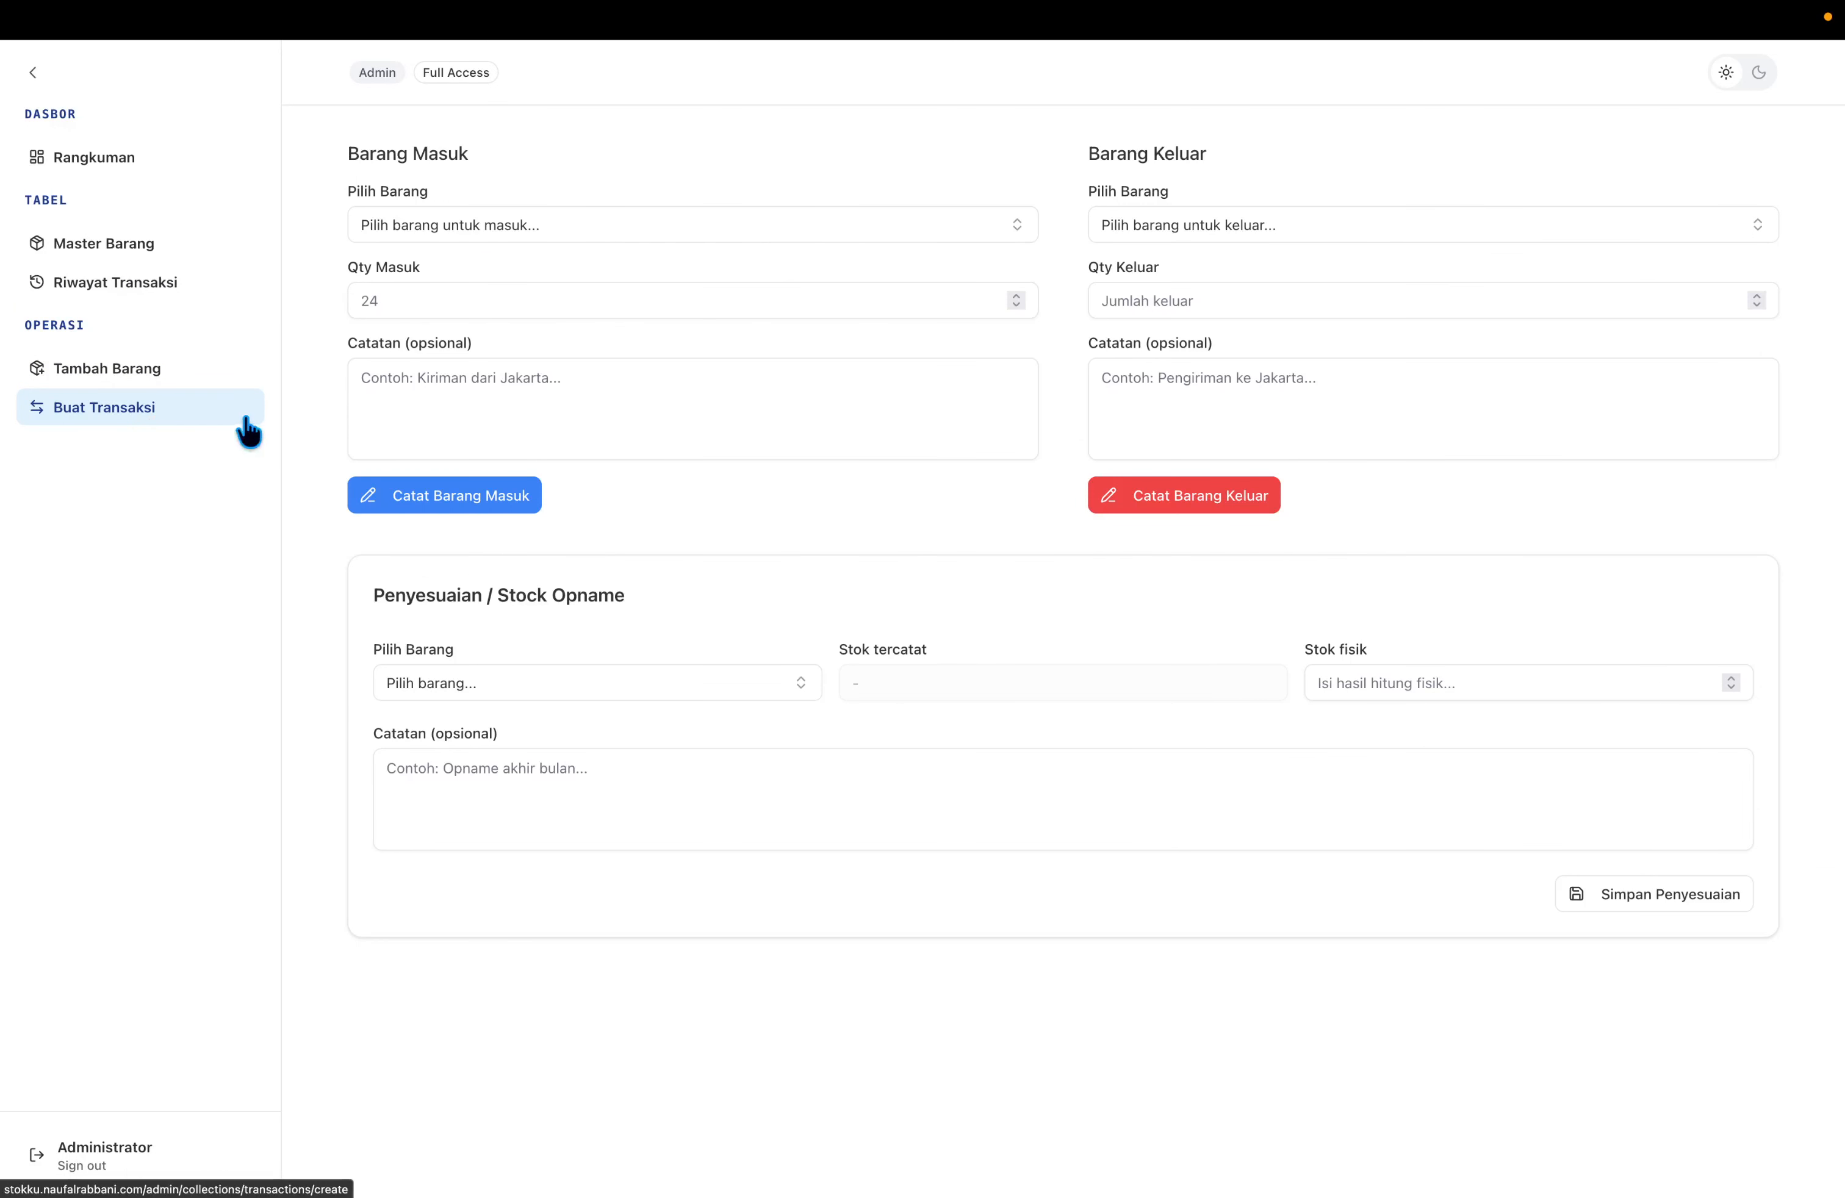
{"action": "left_click", "coordinate": [599, 234]}
{"action": "left_click", "coordinate": [631, 234]}
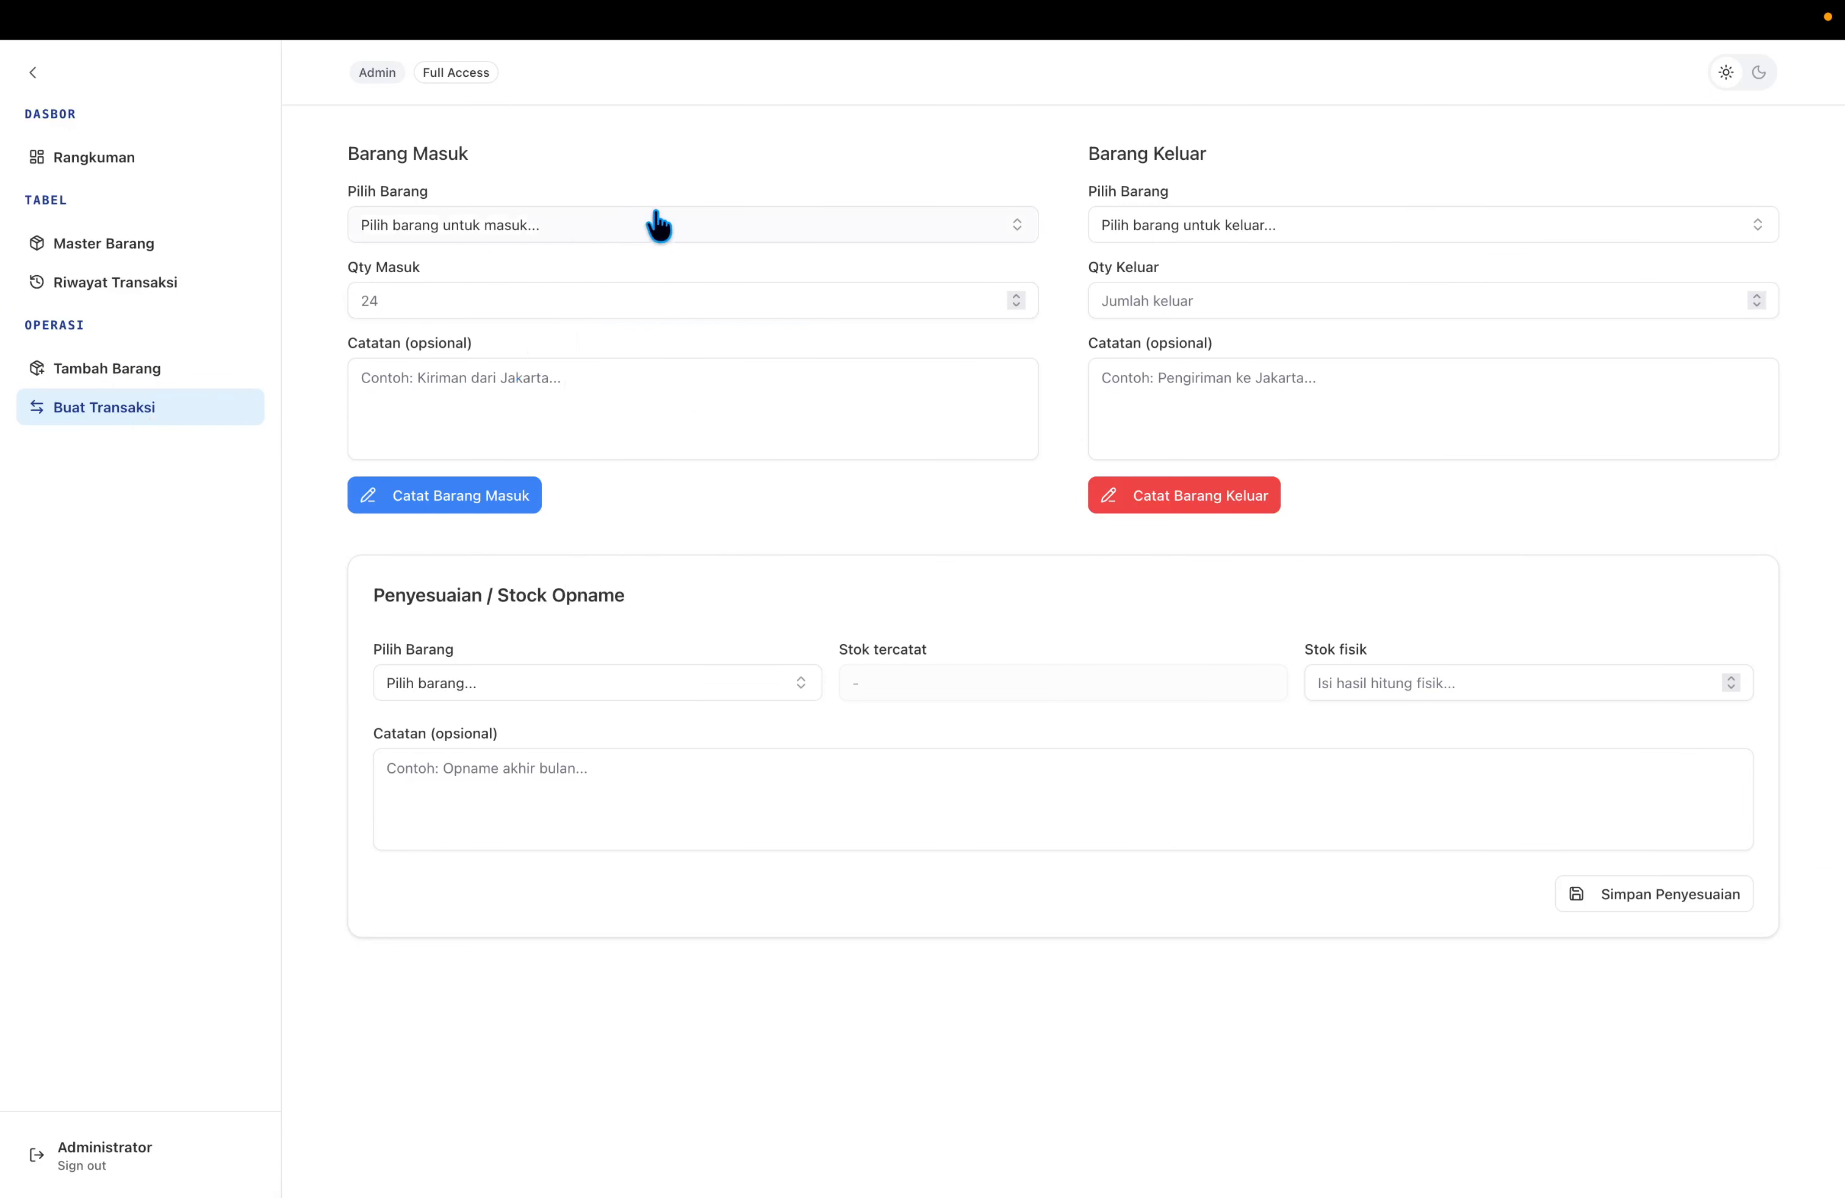
{"action": "left_click", "coordinate": [662, 225]}
{"action": "left_click", "coordinate": [665, 226]}
{"action": "left_click", "coordinate": [668, 226]}
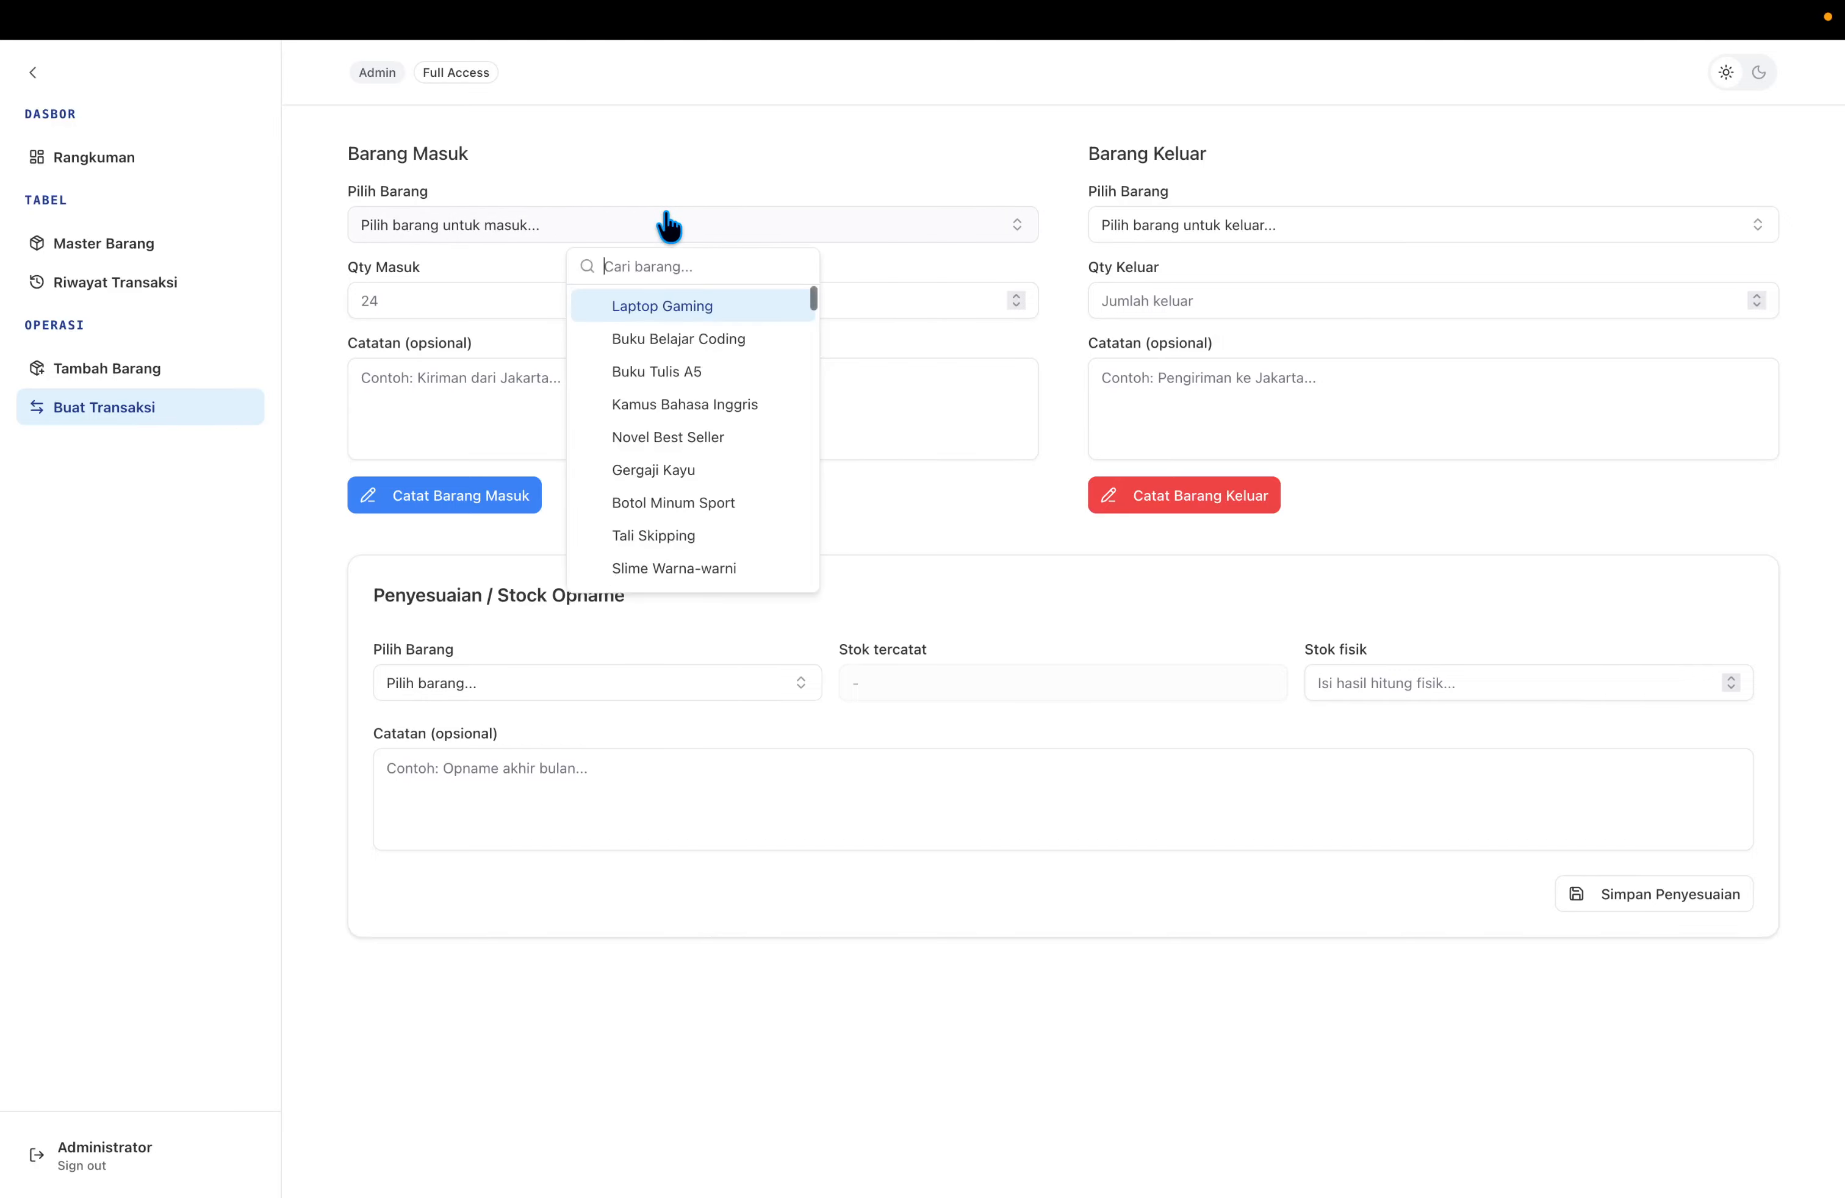
{"action": "left_click", "coordinate": [661, 308]}
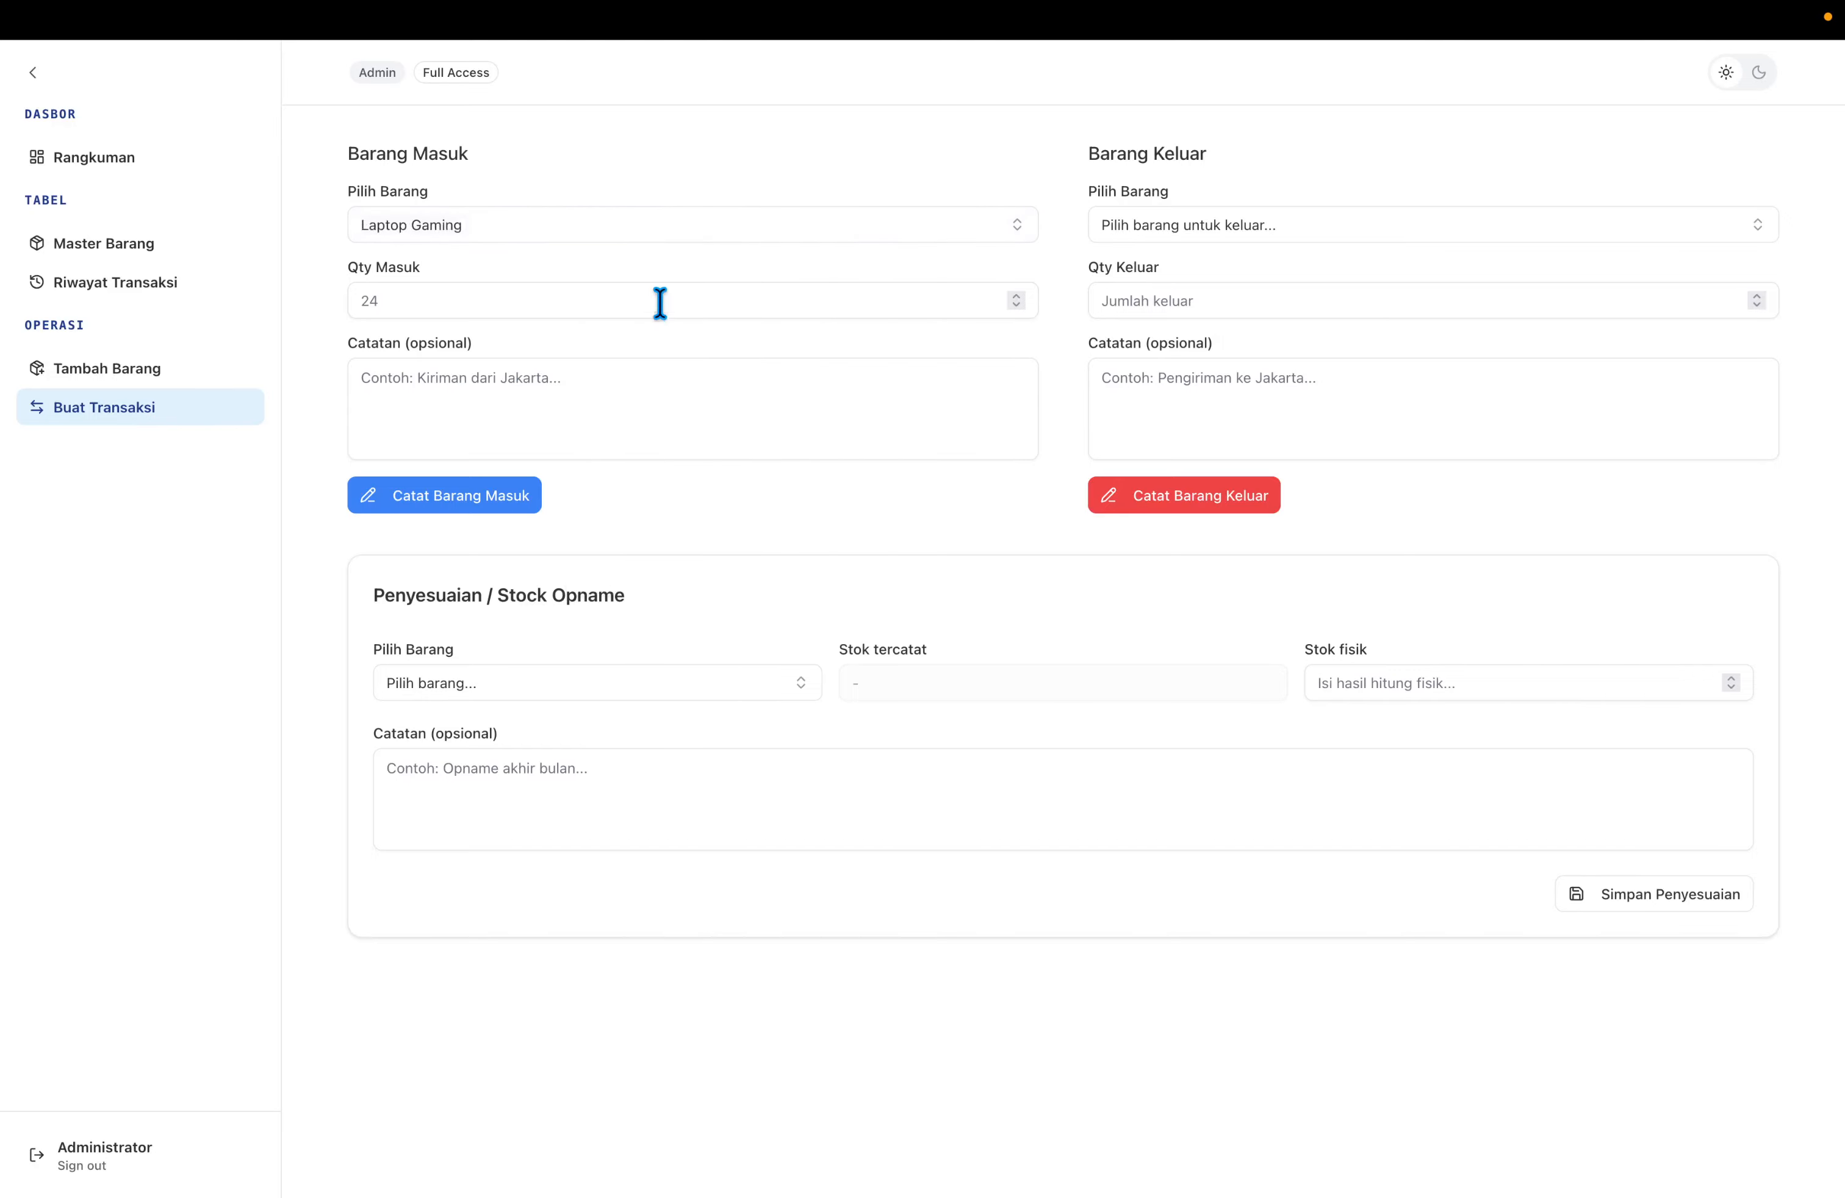
{"action": "left_click", "coordinate": [645, 237]}
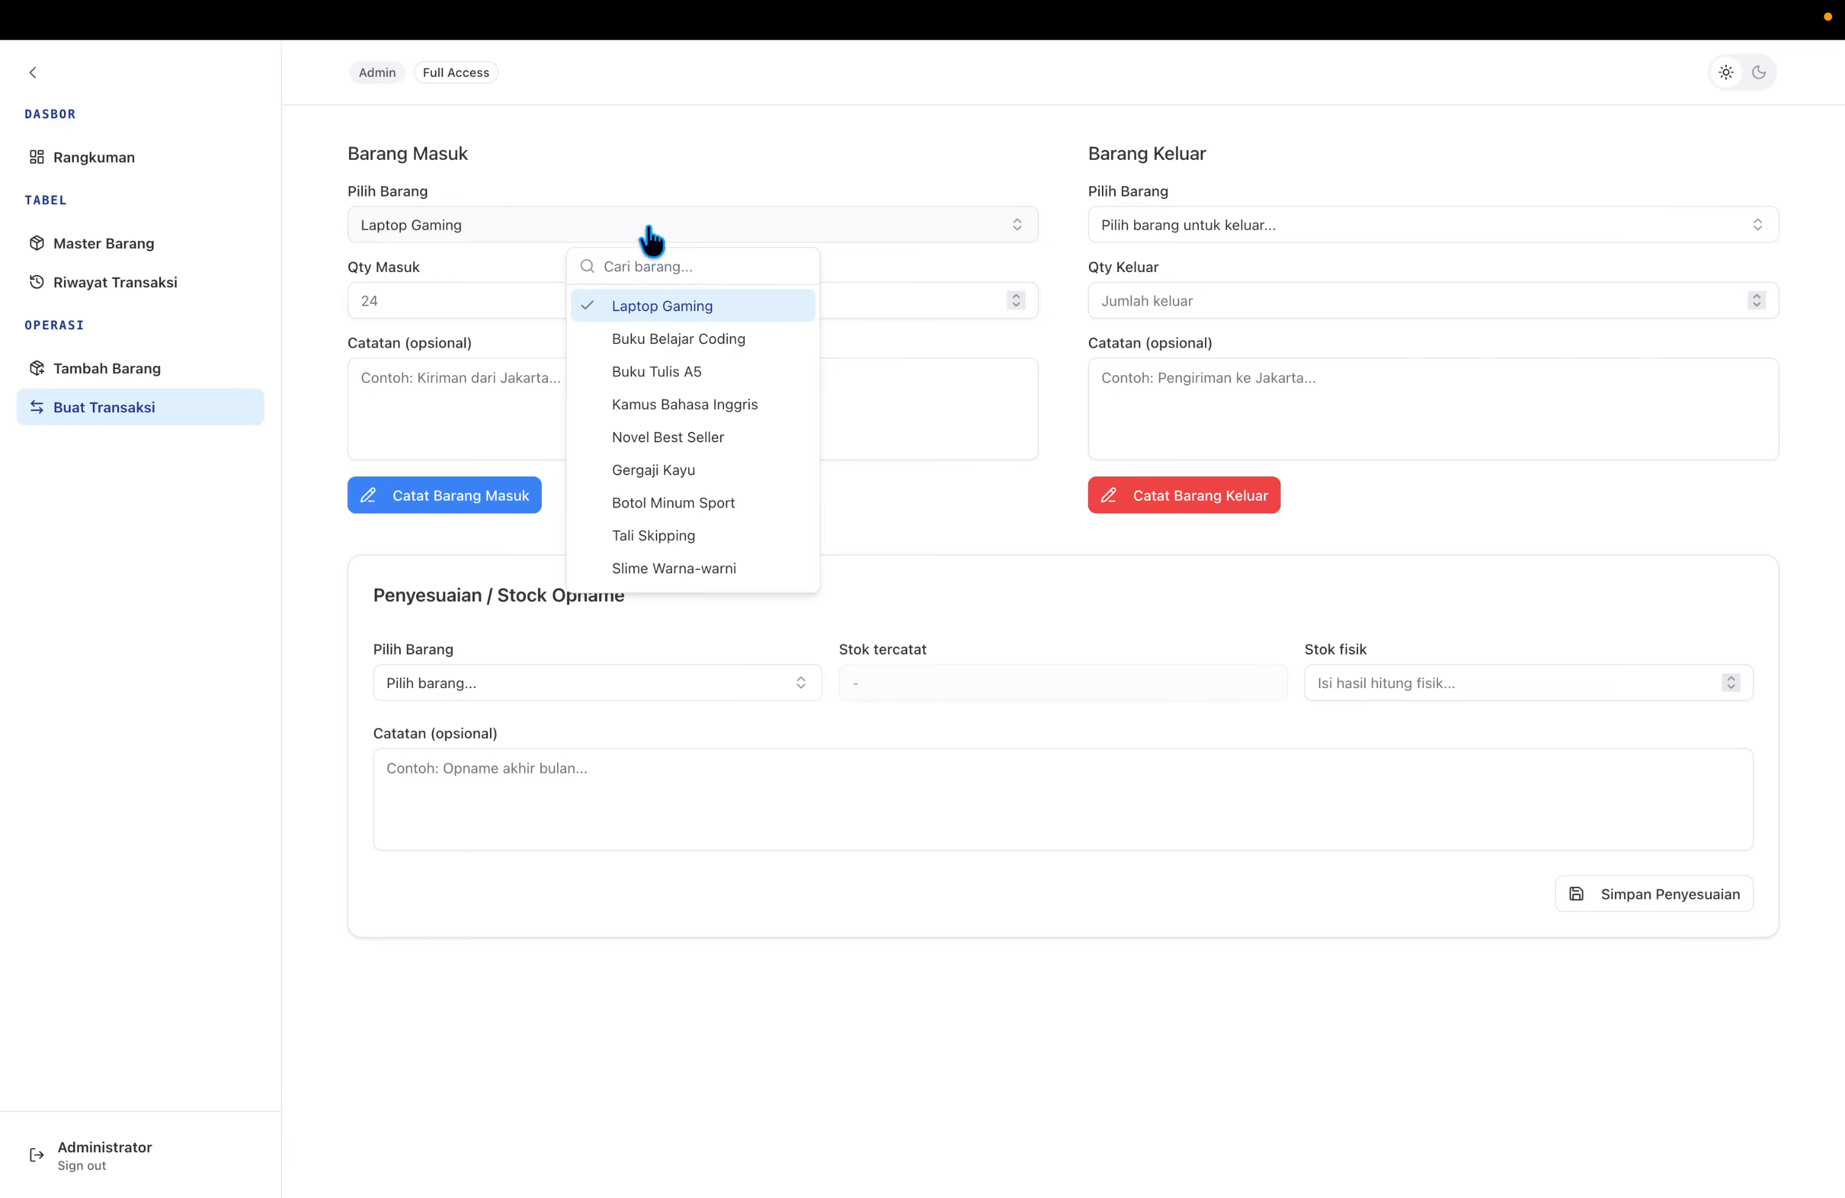
{"action": "left_click", "coordinate": [651, 240]}
Record 10 incoming units with the note 'Kiriman dari Jakarta'.
{"action": "left_click", "coordinate": [634, 300]}
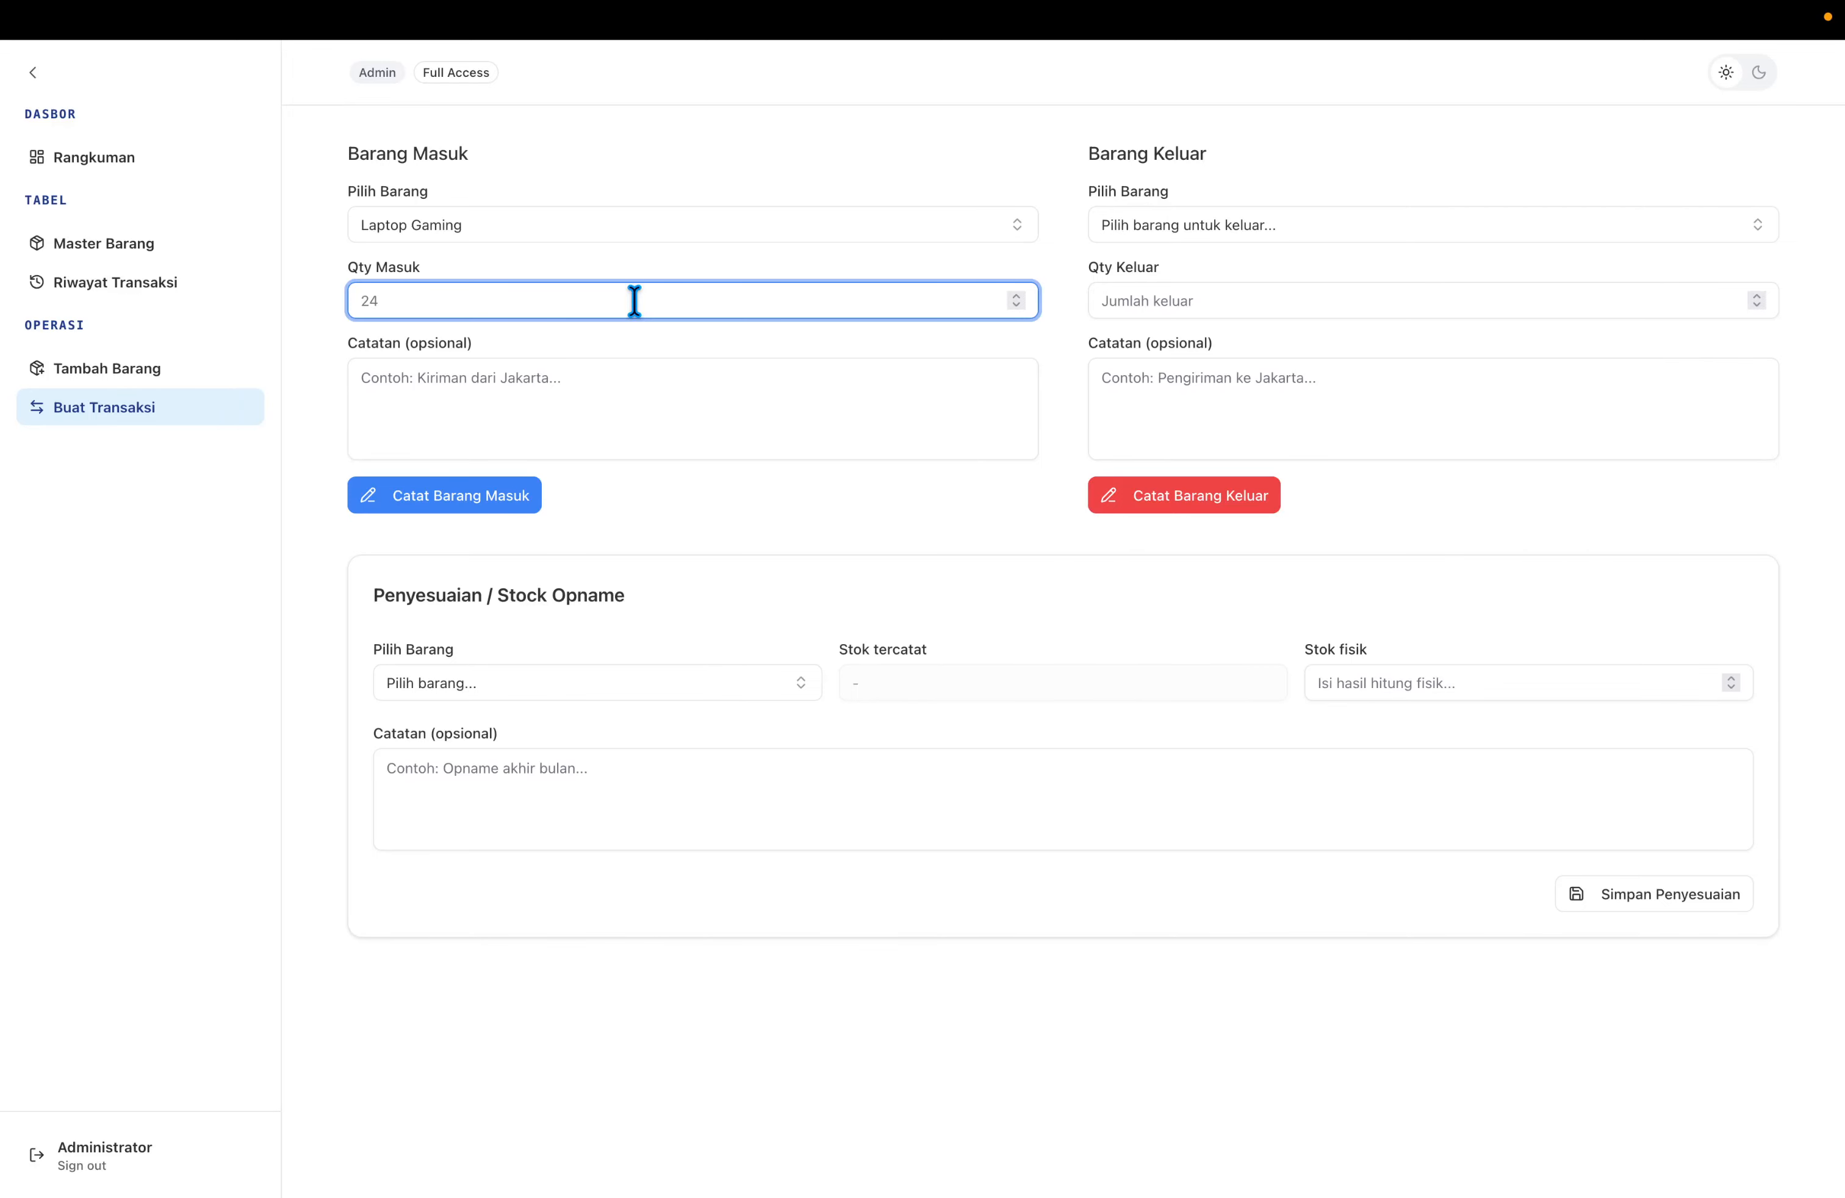
{"action": "type", "text": "10"}
{"action": "left_click", "coordinate": [619, 365]}
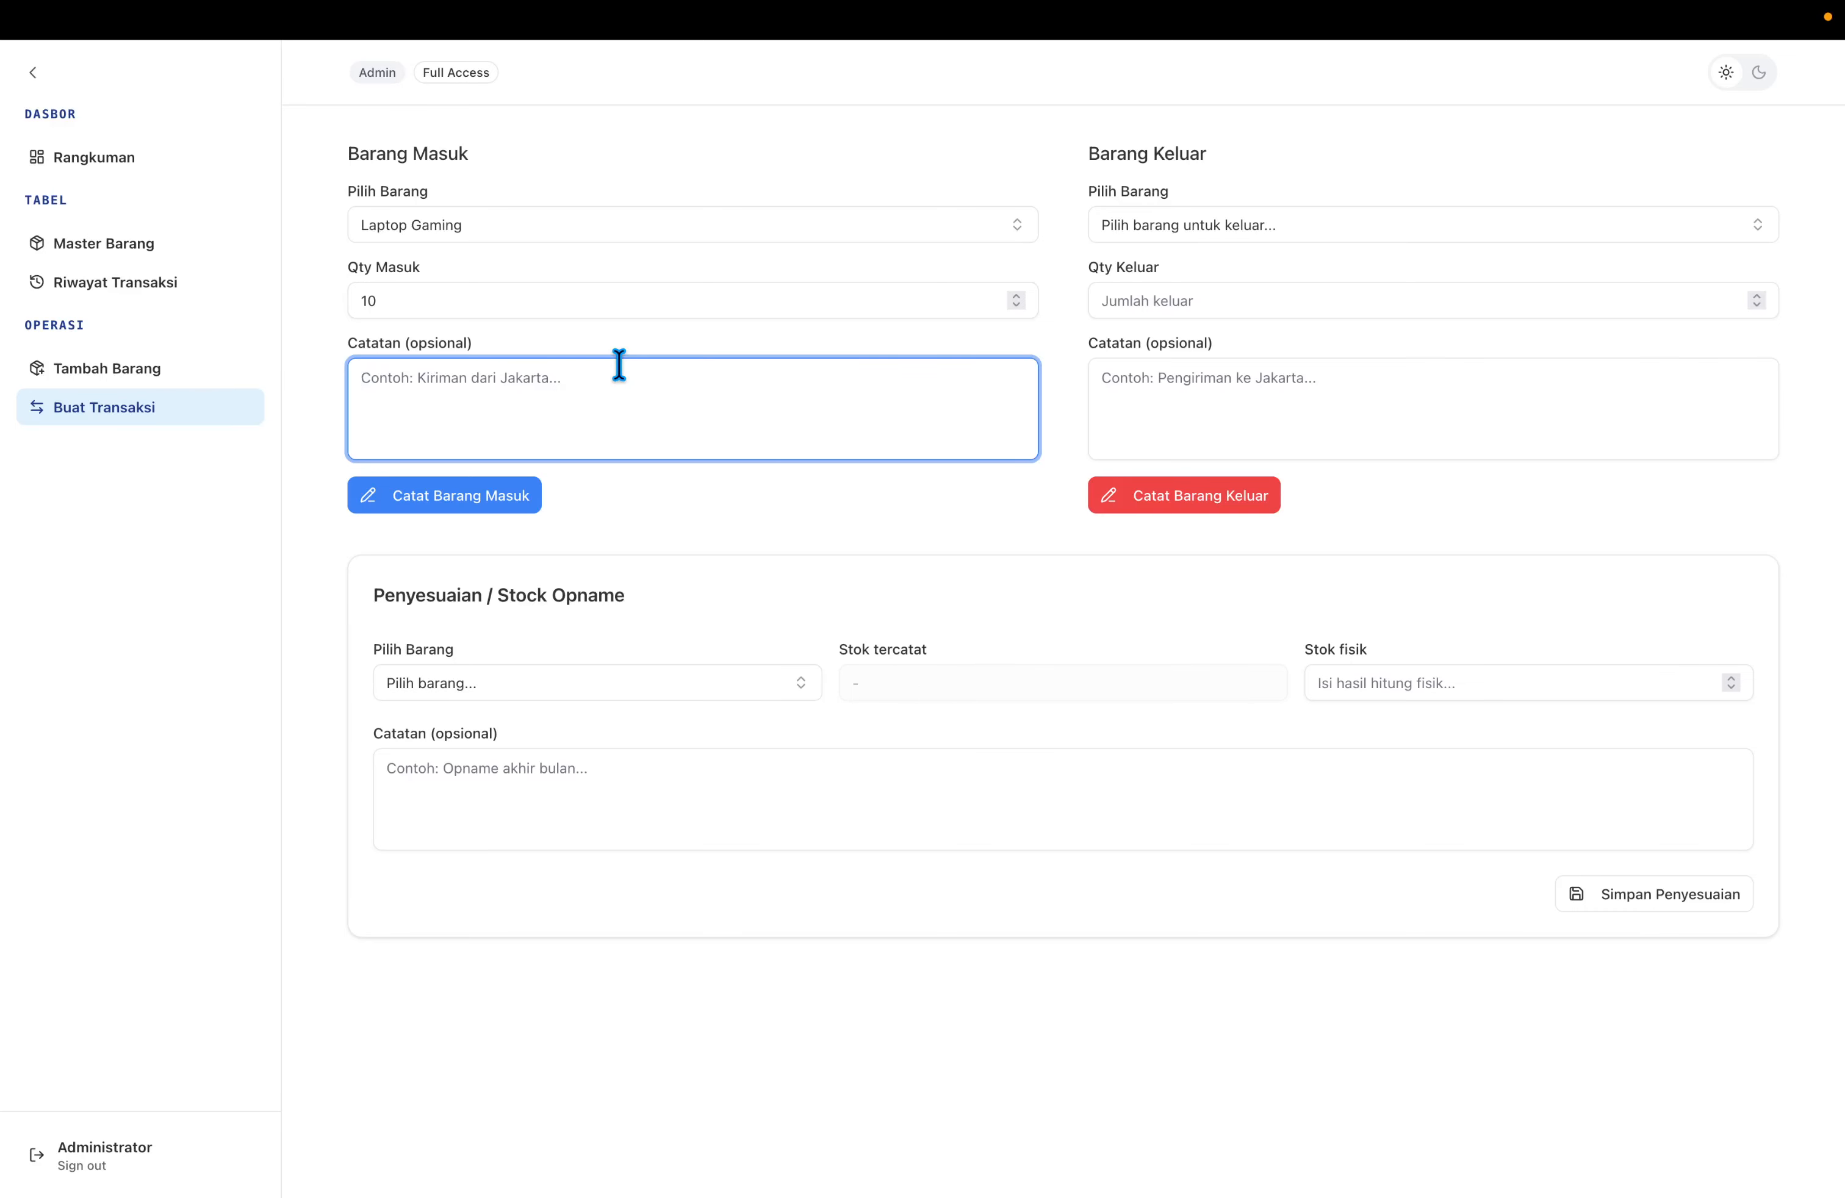
{"action": "type", "text": "Kiriman dari Jakarta"}
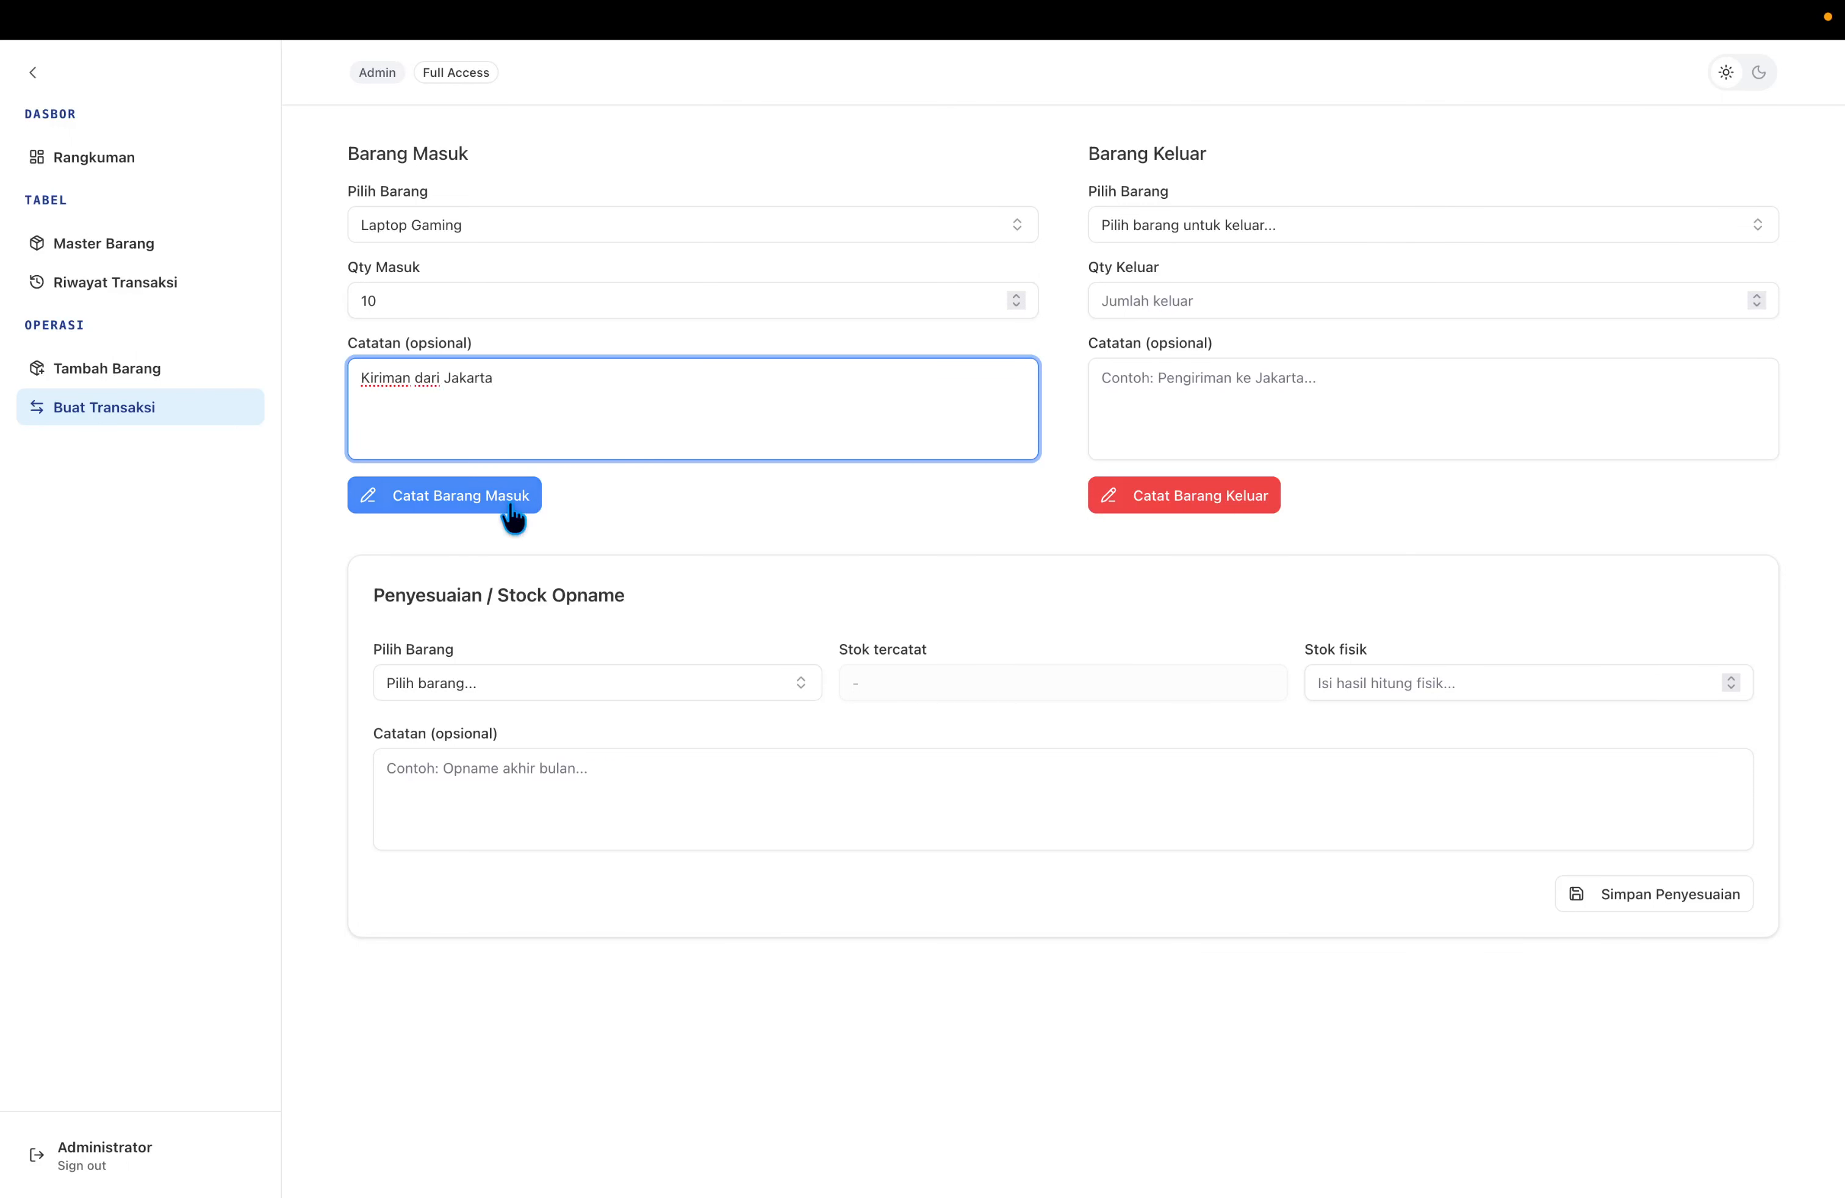
{"action": "left_click", "coordinate": [511, 508]}
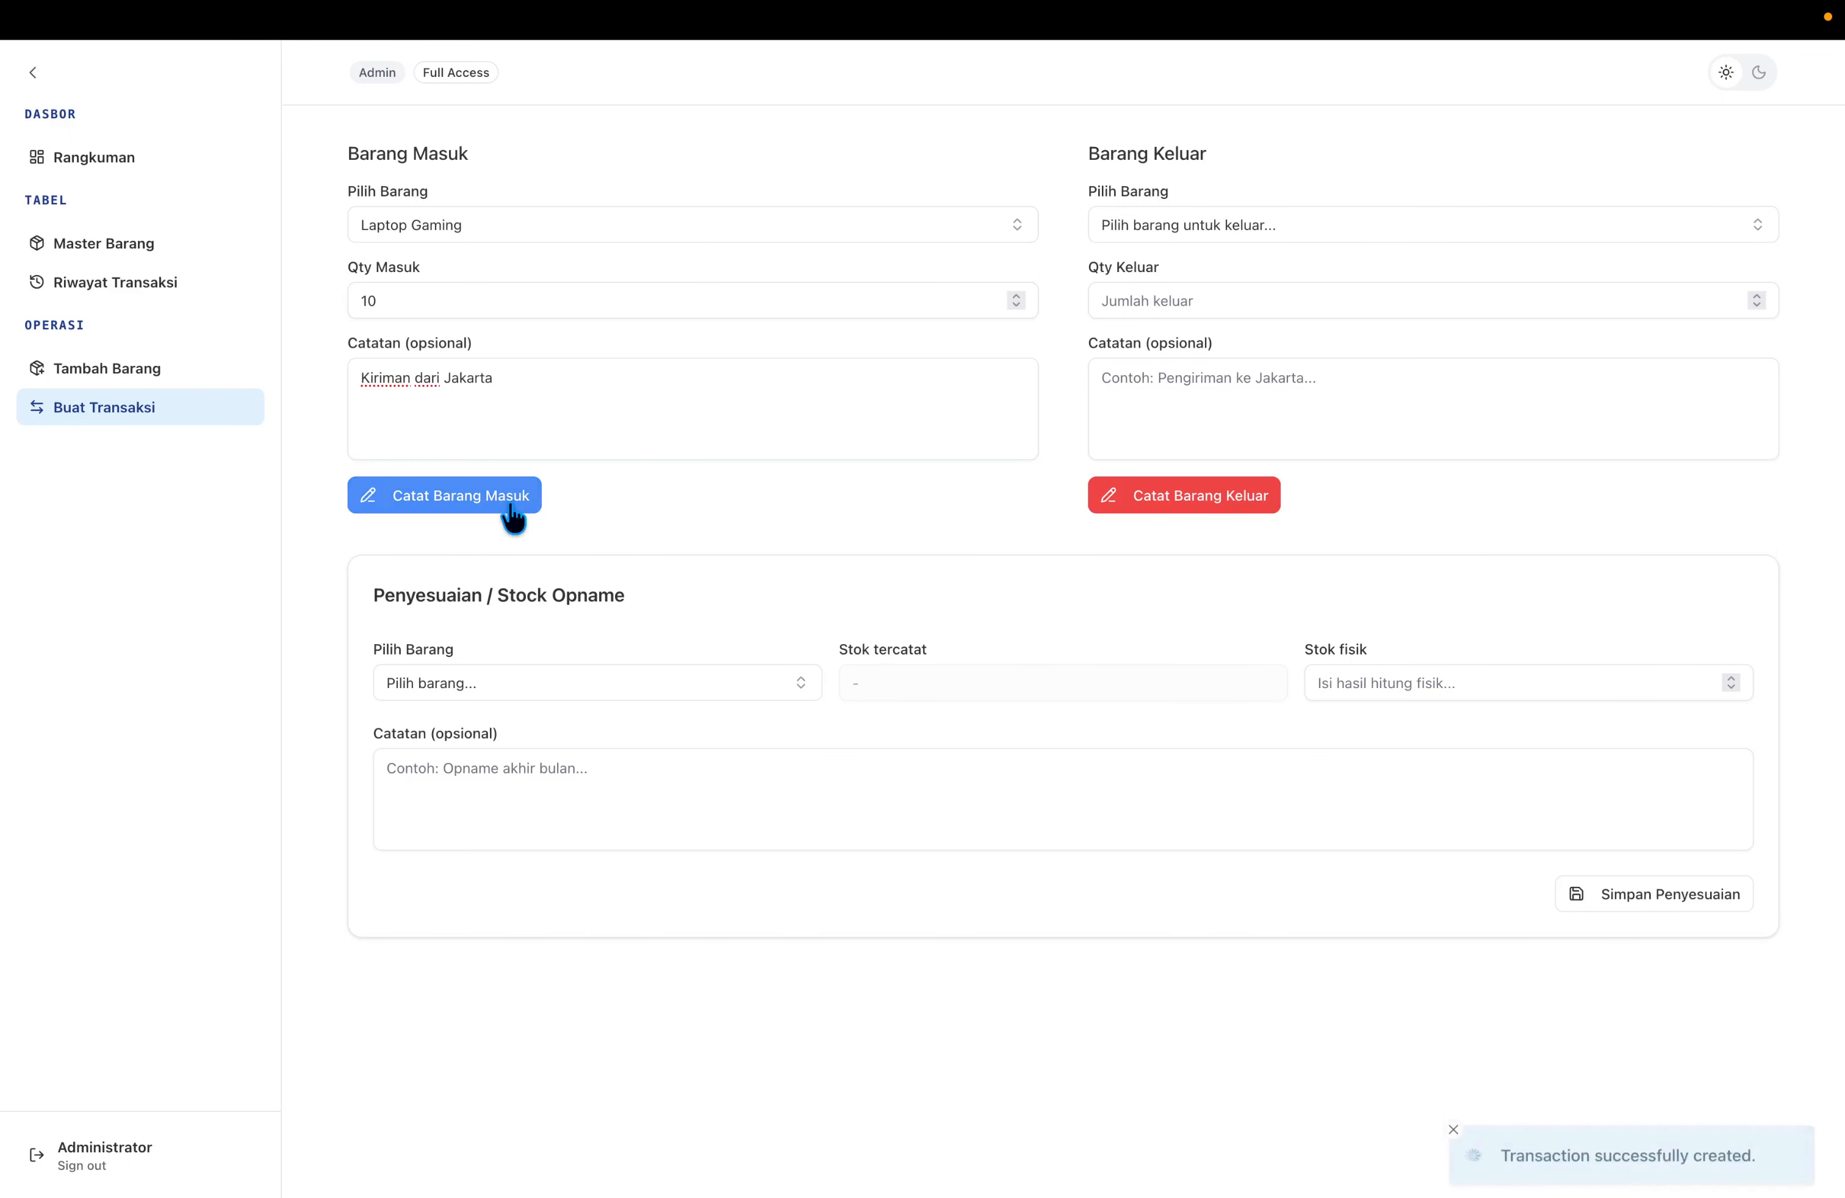
{"action": "left_click", "coordinate": [204, 293]}
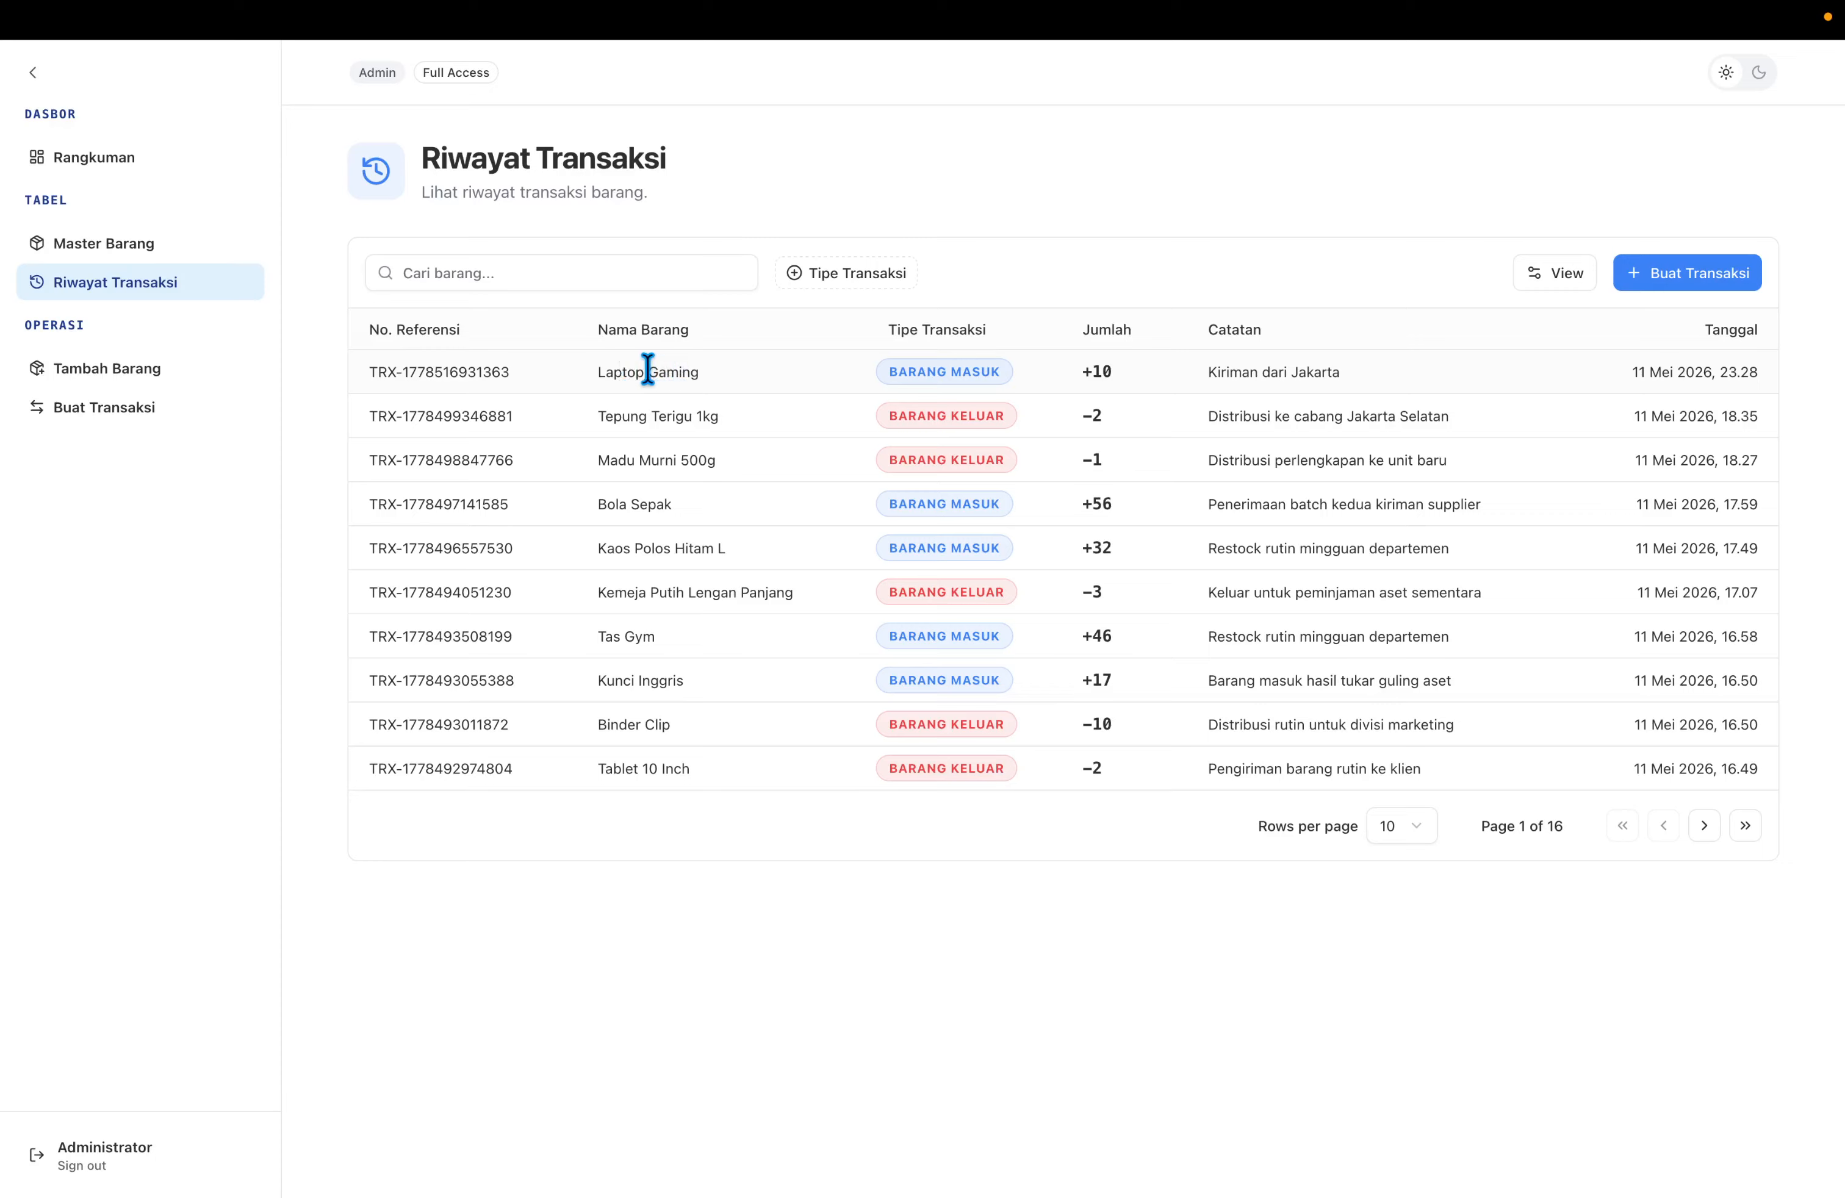
Check the newest Laptop Gaming history entry and its 10 Pcs stock in Master Barang.
{"action": "triple_click", "coordinate": [648, 371]}
{"action": "double_click", "coordinate": [725, 369]}
{"action": "left_click", "coordinate": [765, 342]}
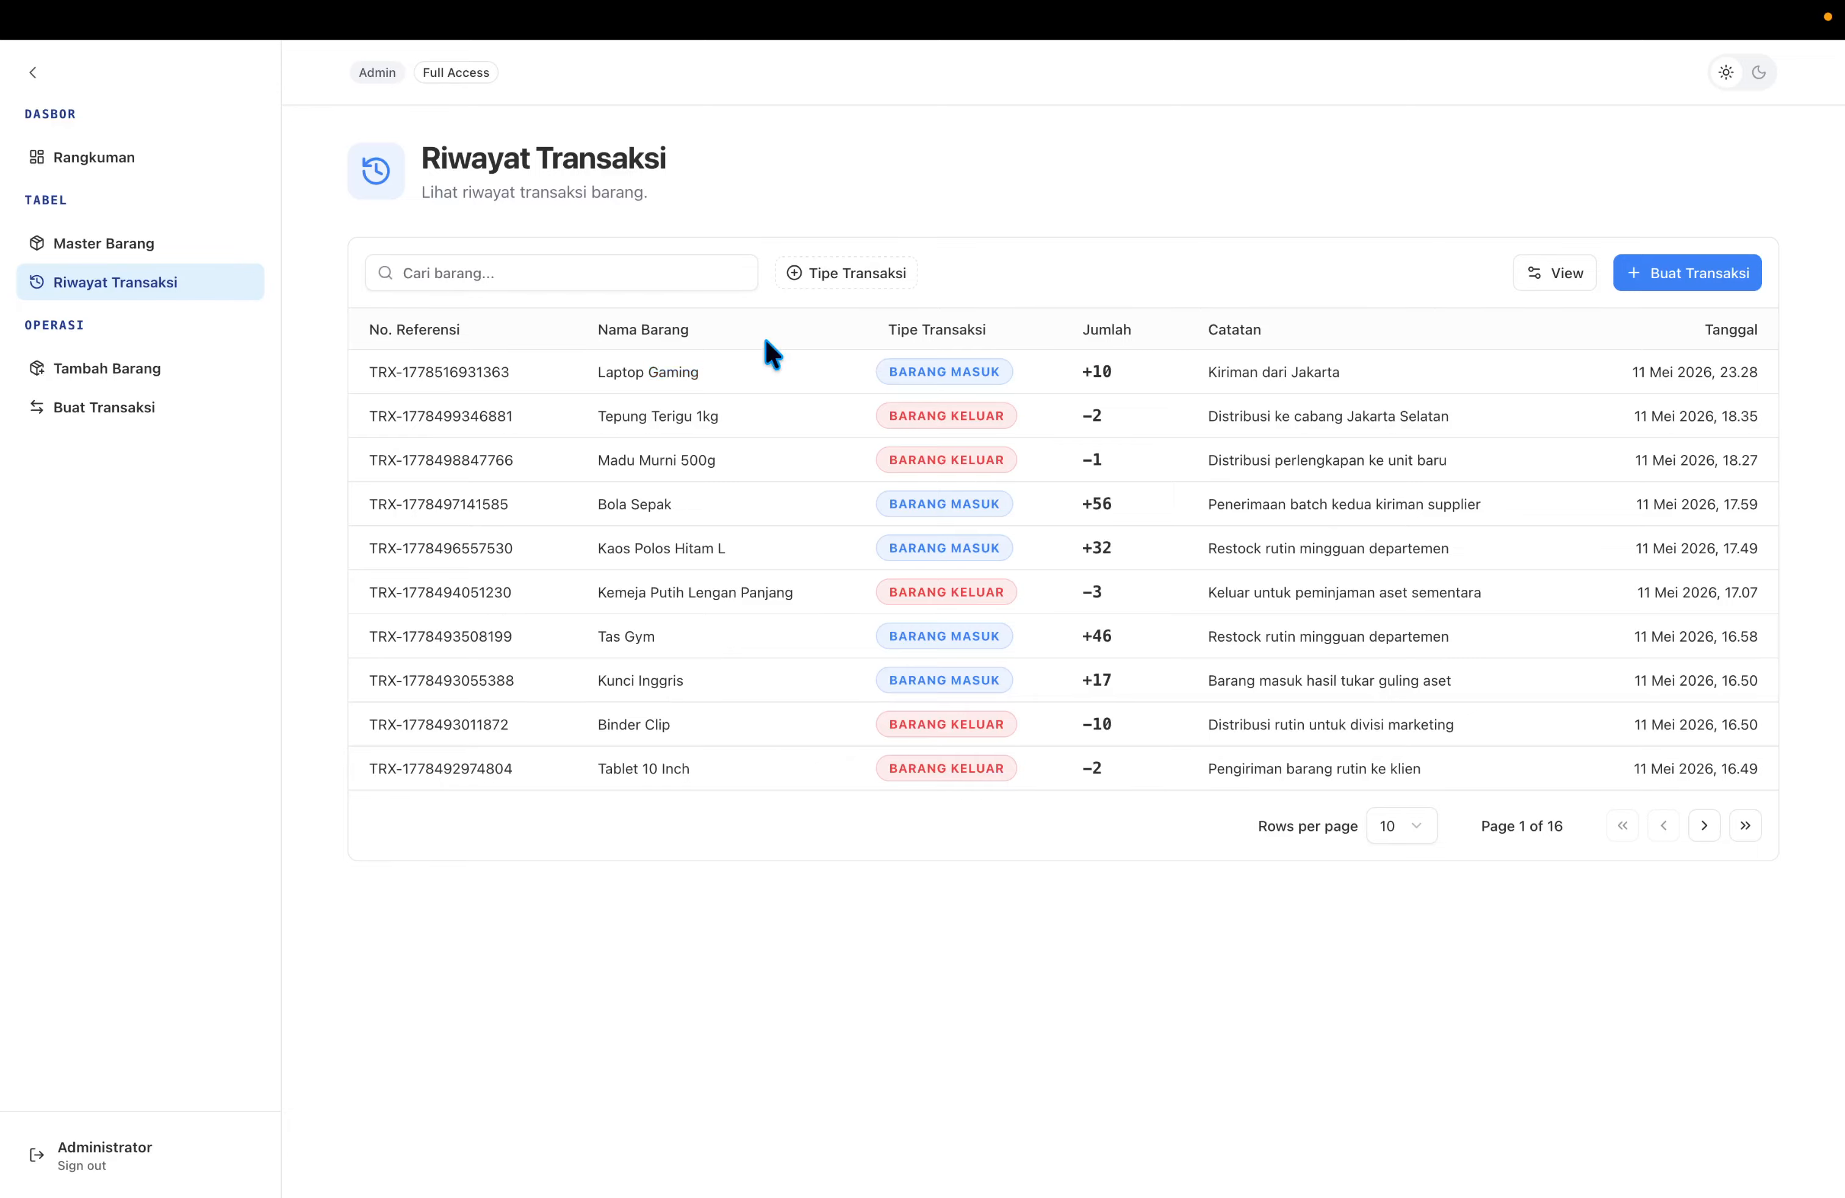
{"action": "left_click", "coordinate": [201, 249]}
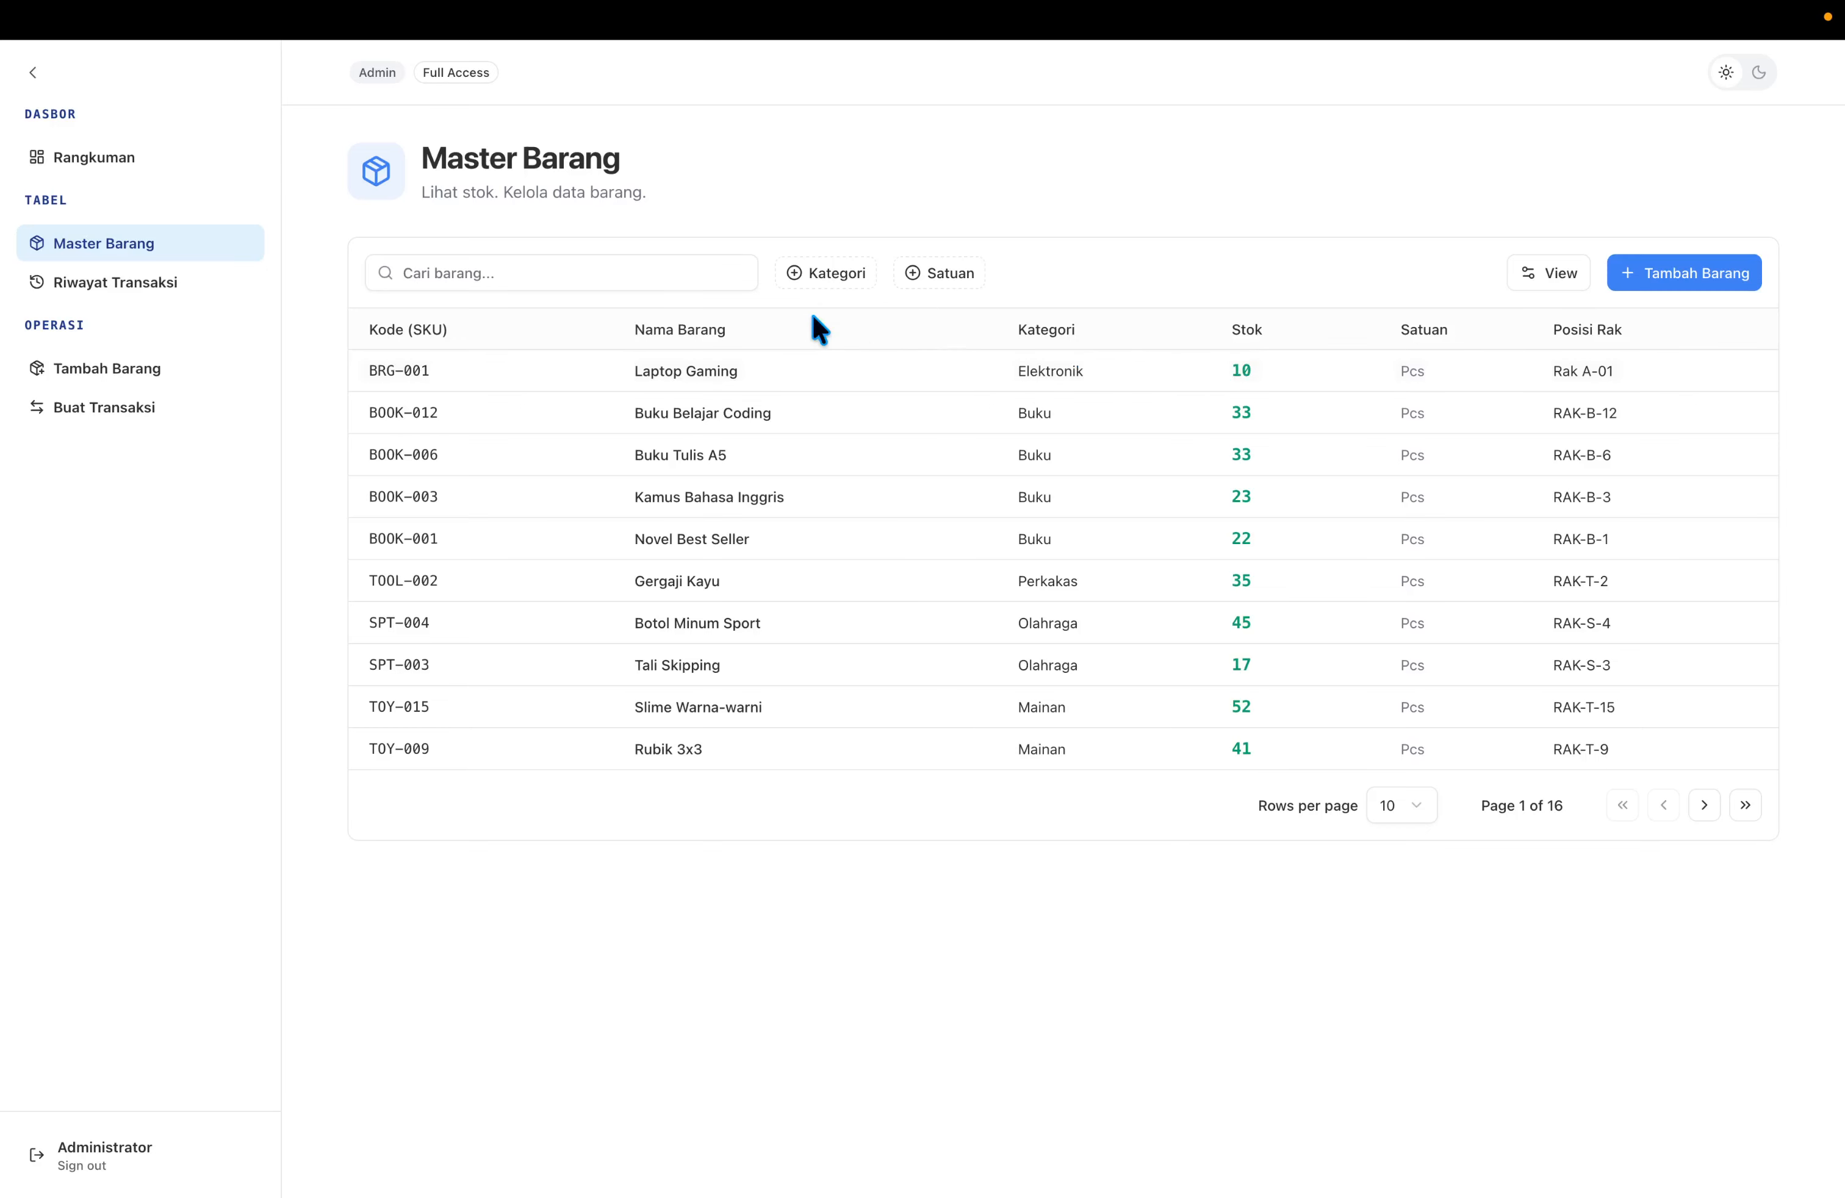
{"action": "left_click", "coordinate": [141, 421]}
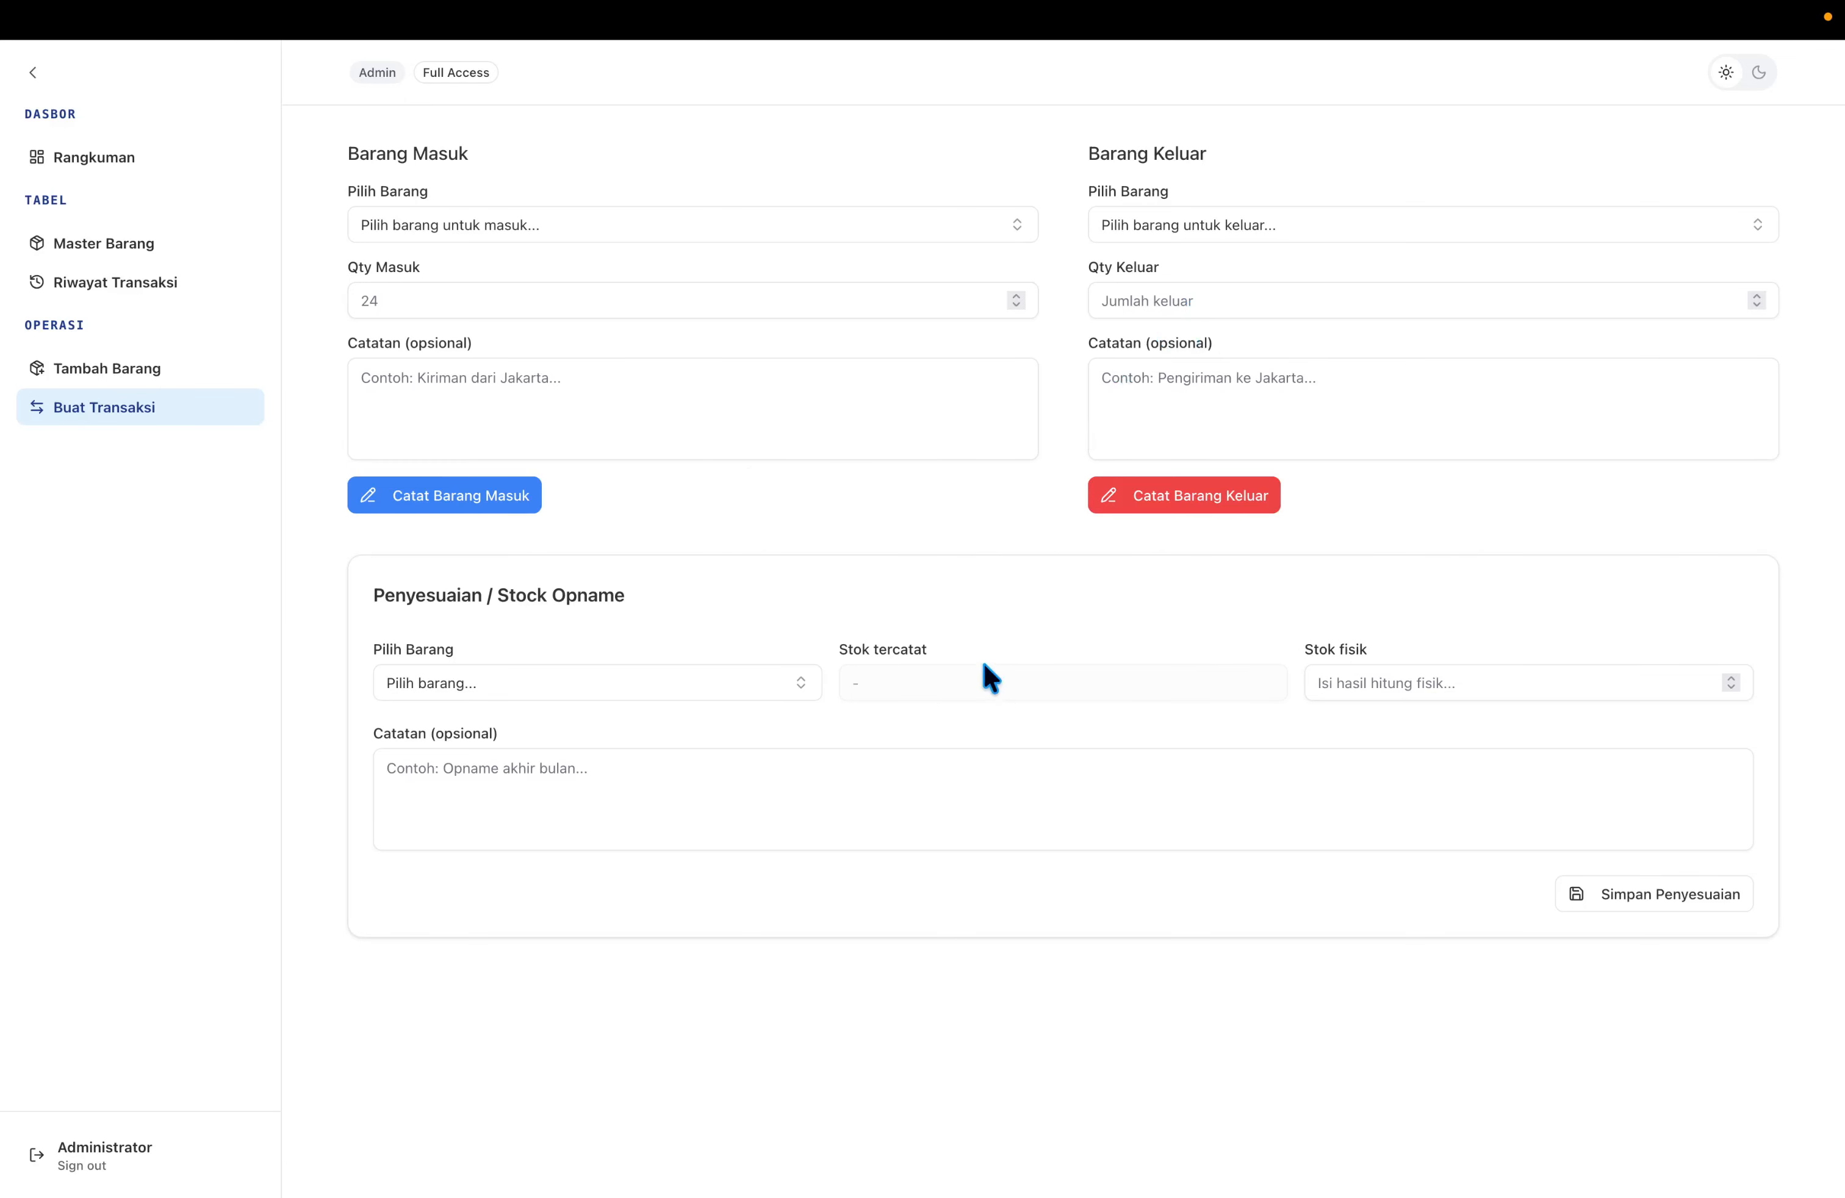
Try recording 15 outgoing Laptop Gaming units with the note 'Pengiriman ke Jakarta'.
{"action": "left_click", "coordinate": [1149, 226]}
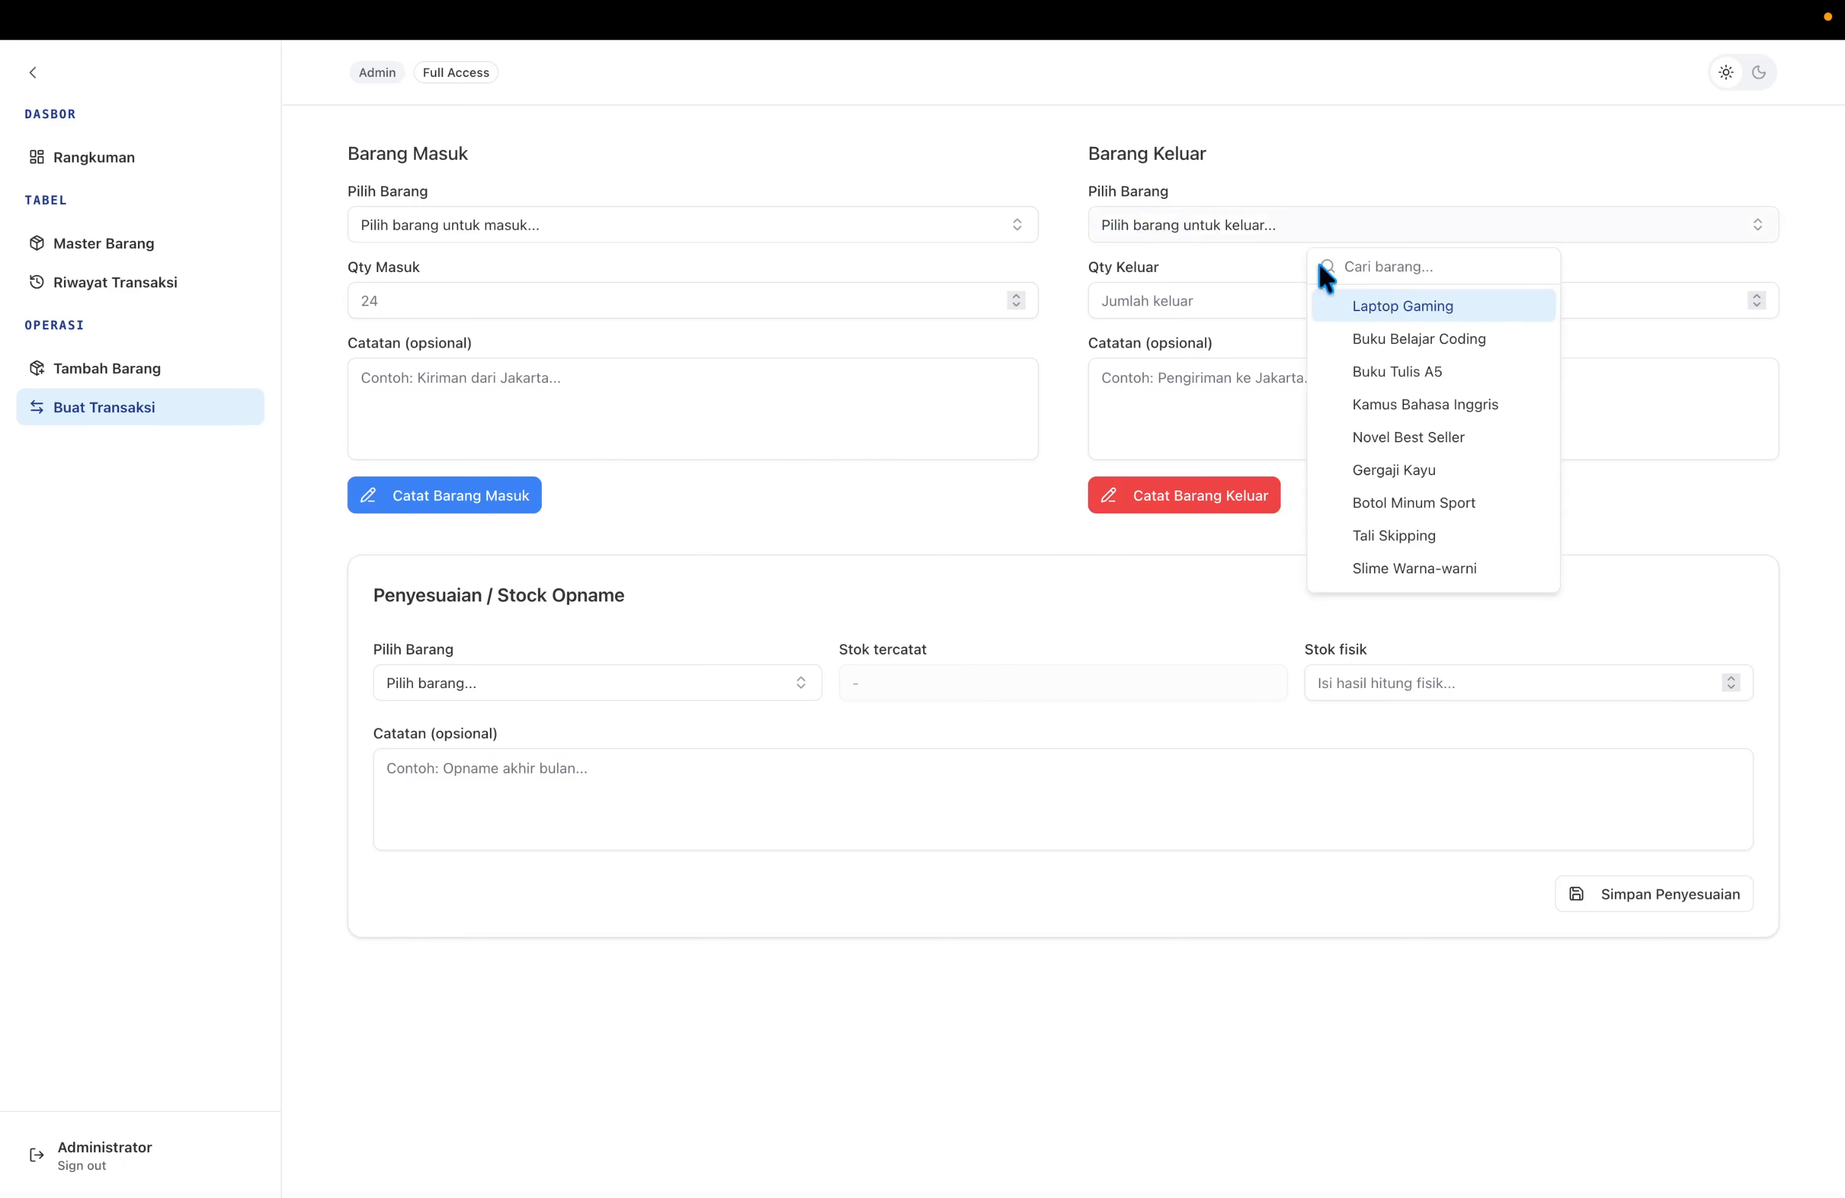
{"action": "left_click", "coordinate": [1377, 308]}
{"action": "left_click", "coordinate": [1265, 291]}
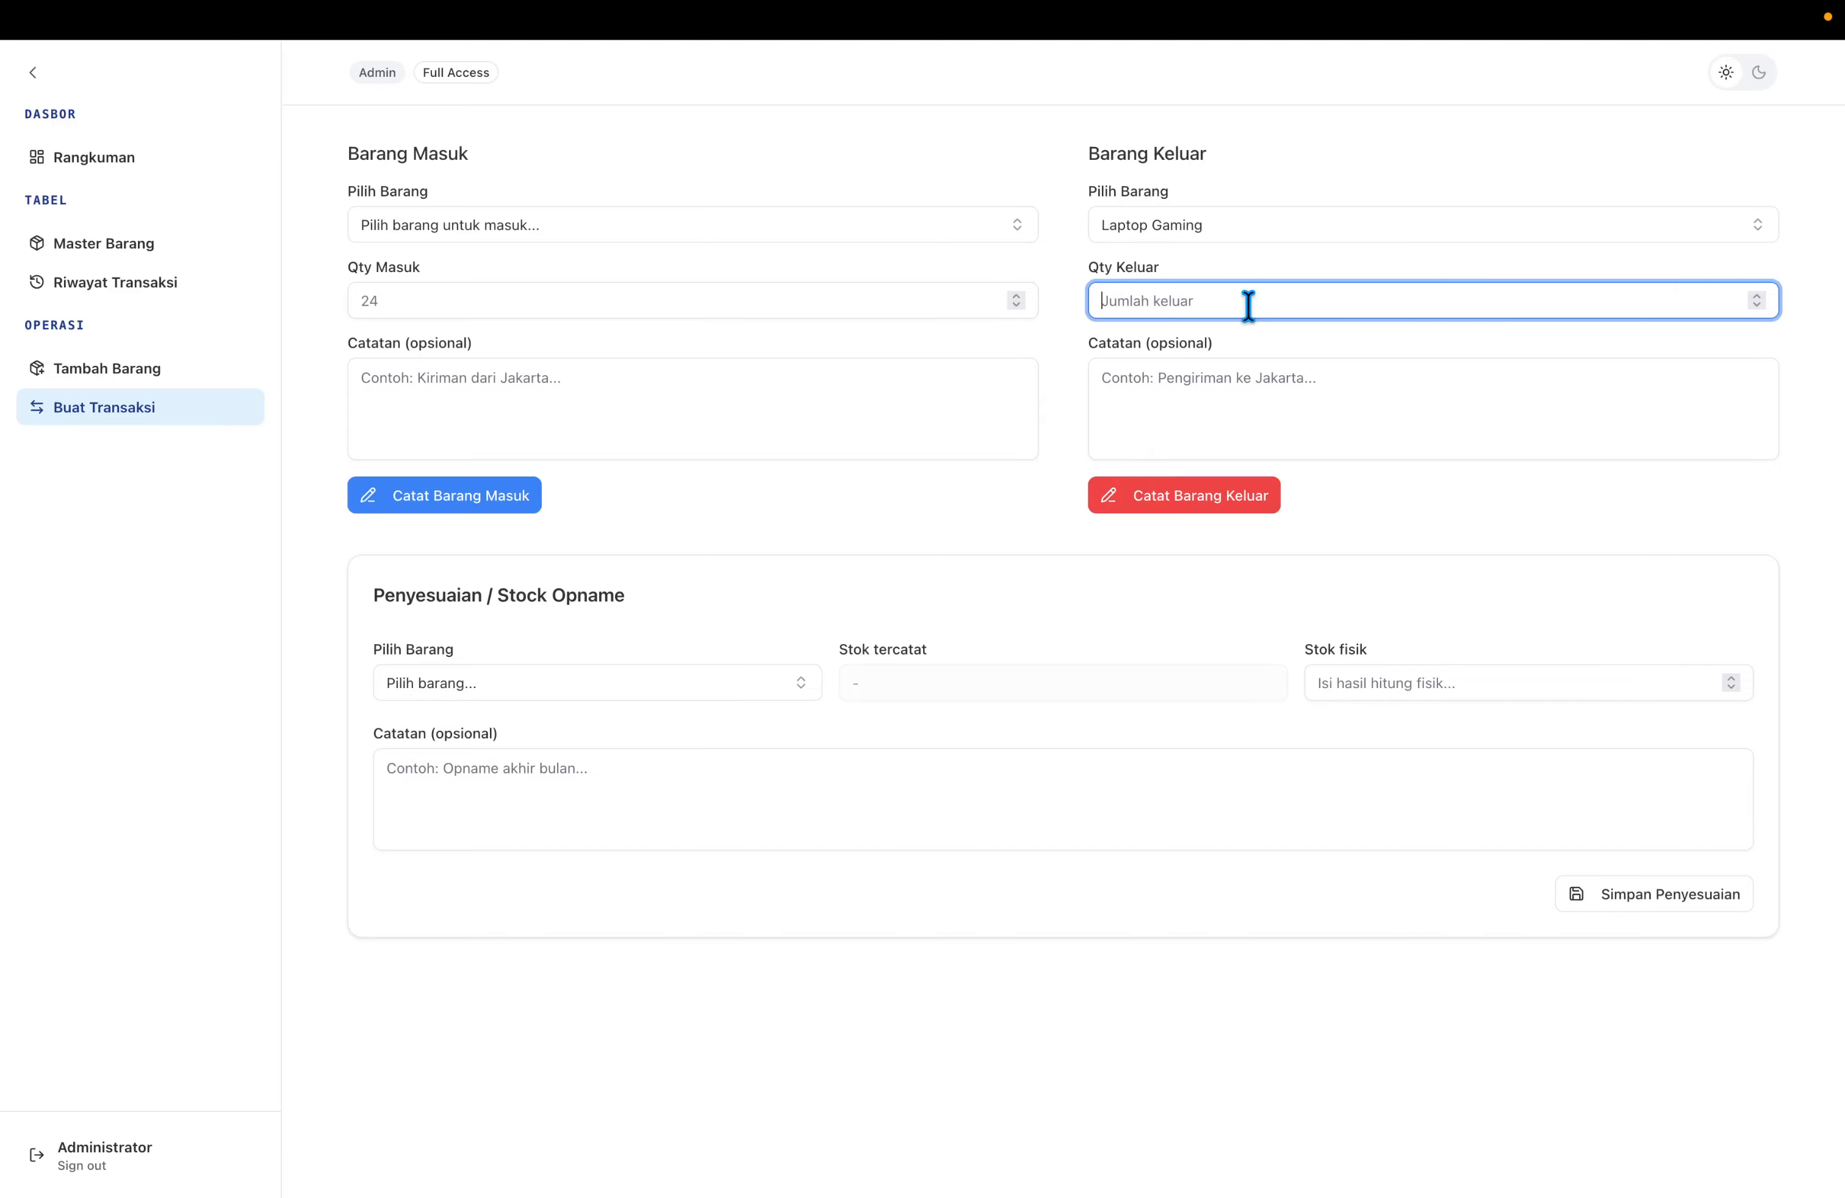
{"action": "type", "text": "15"}
{"action": "key", "text": "Tab"}
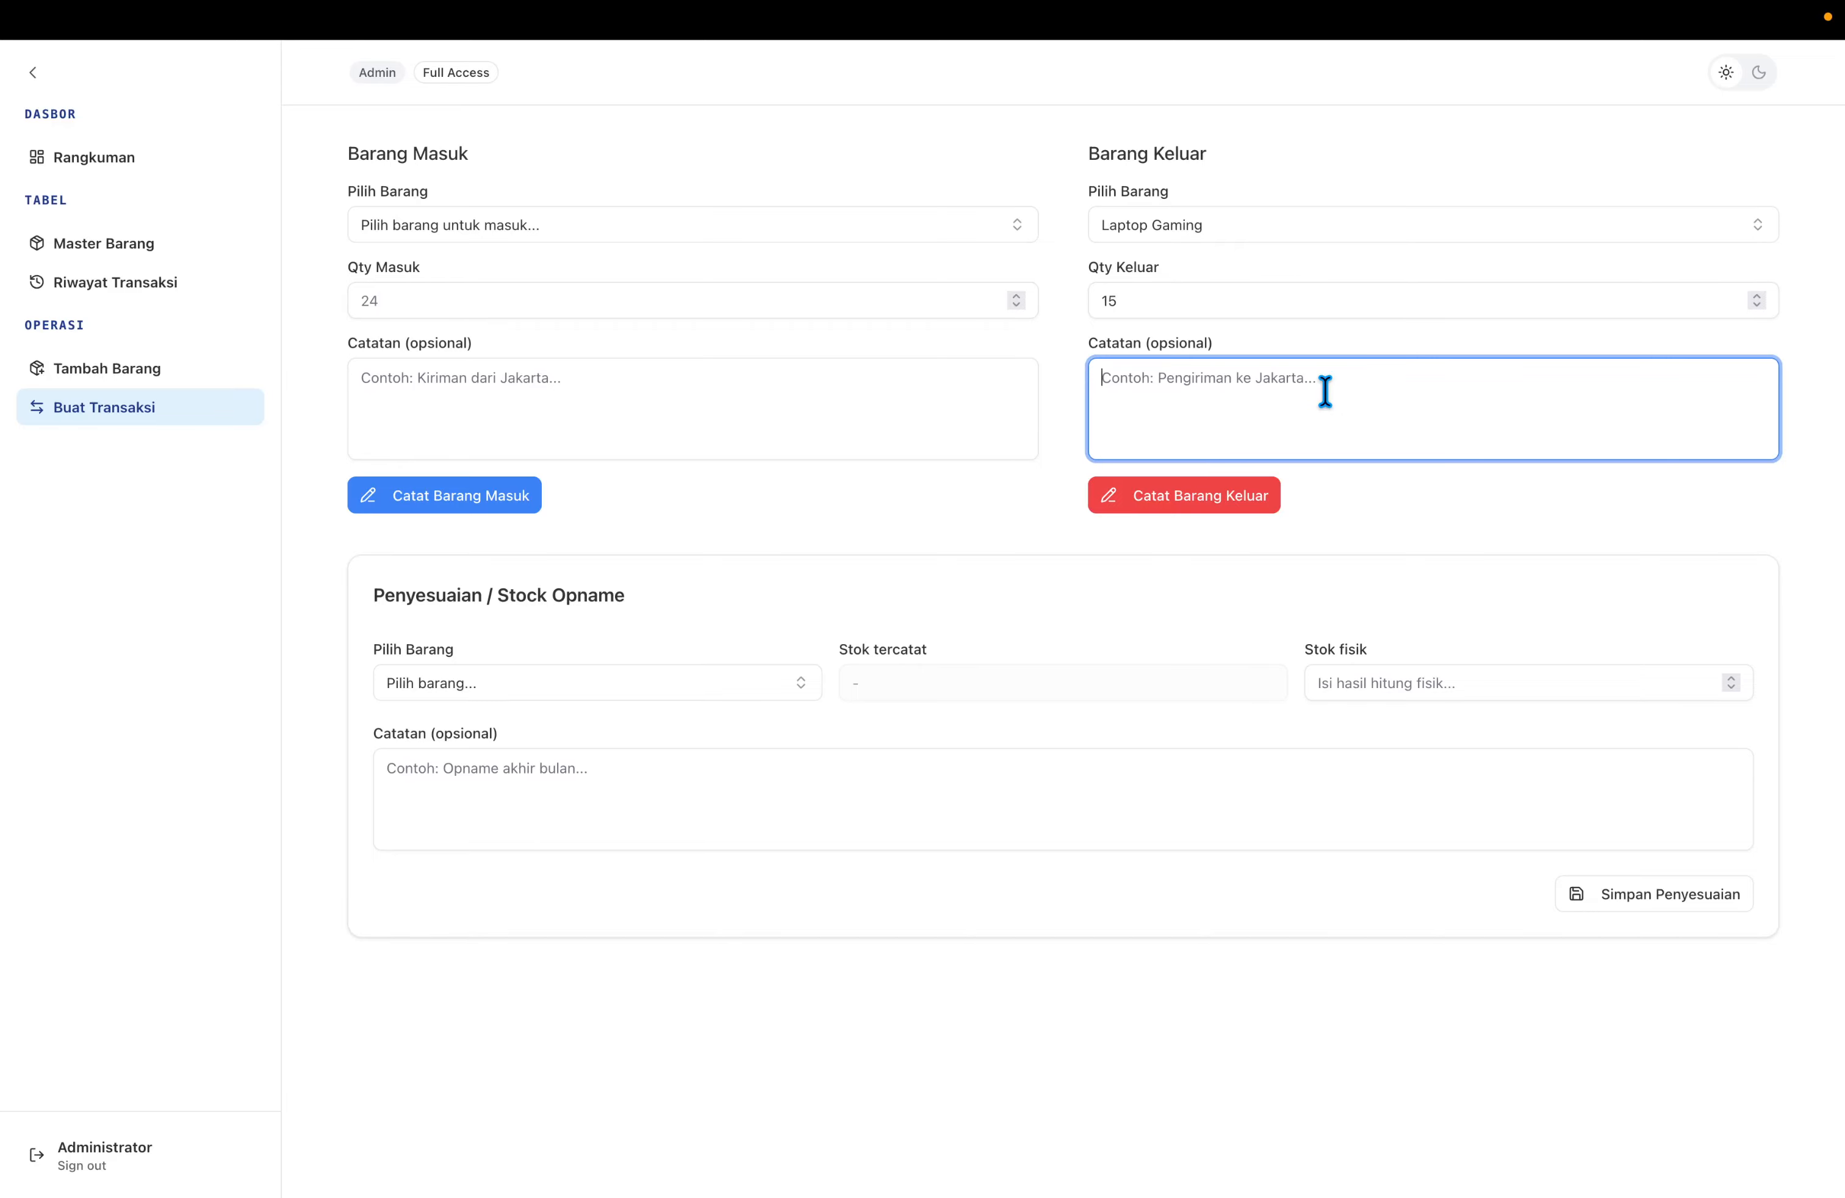
{"action": "type", "text": "Pengiriman ke Jakarta"}
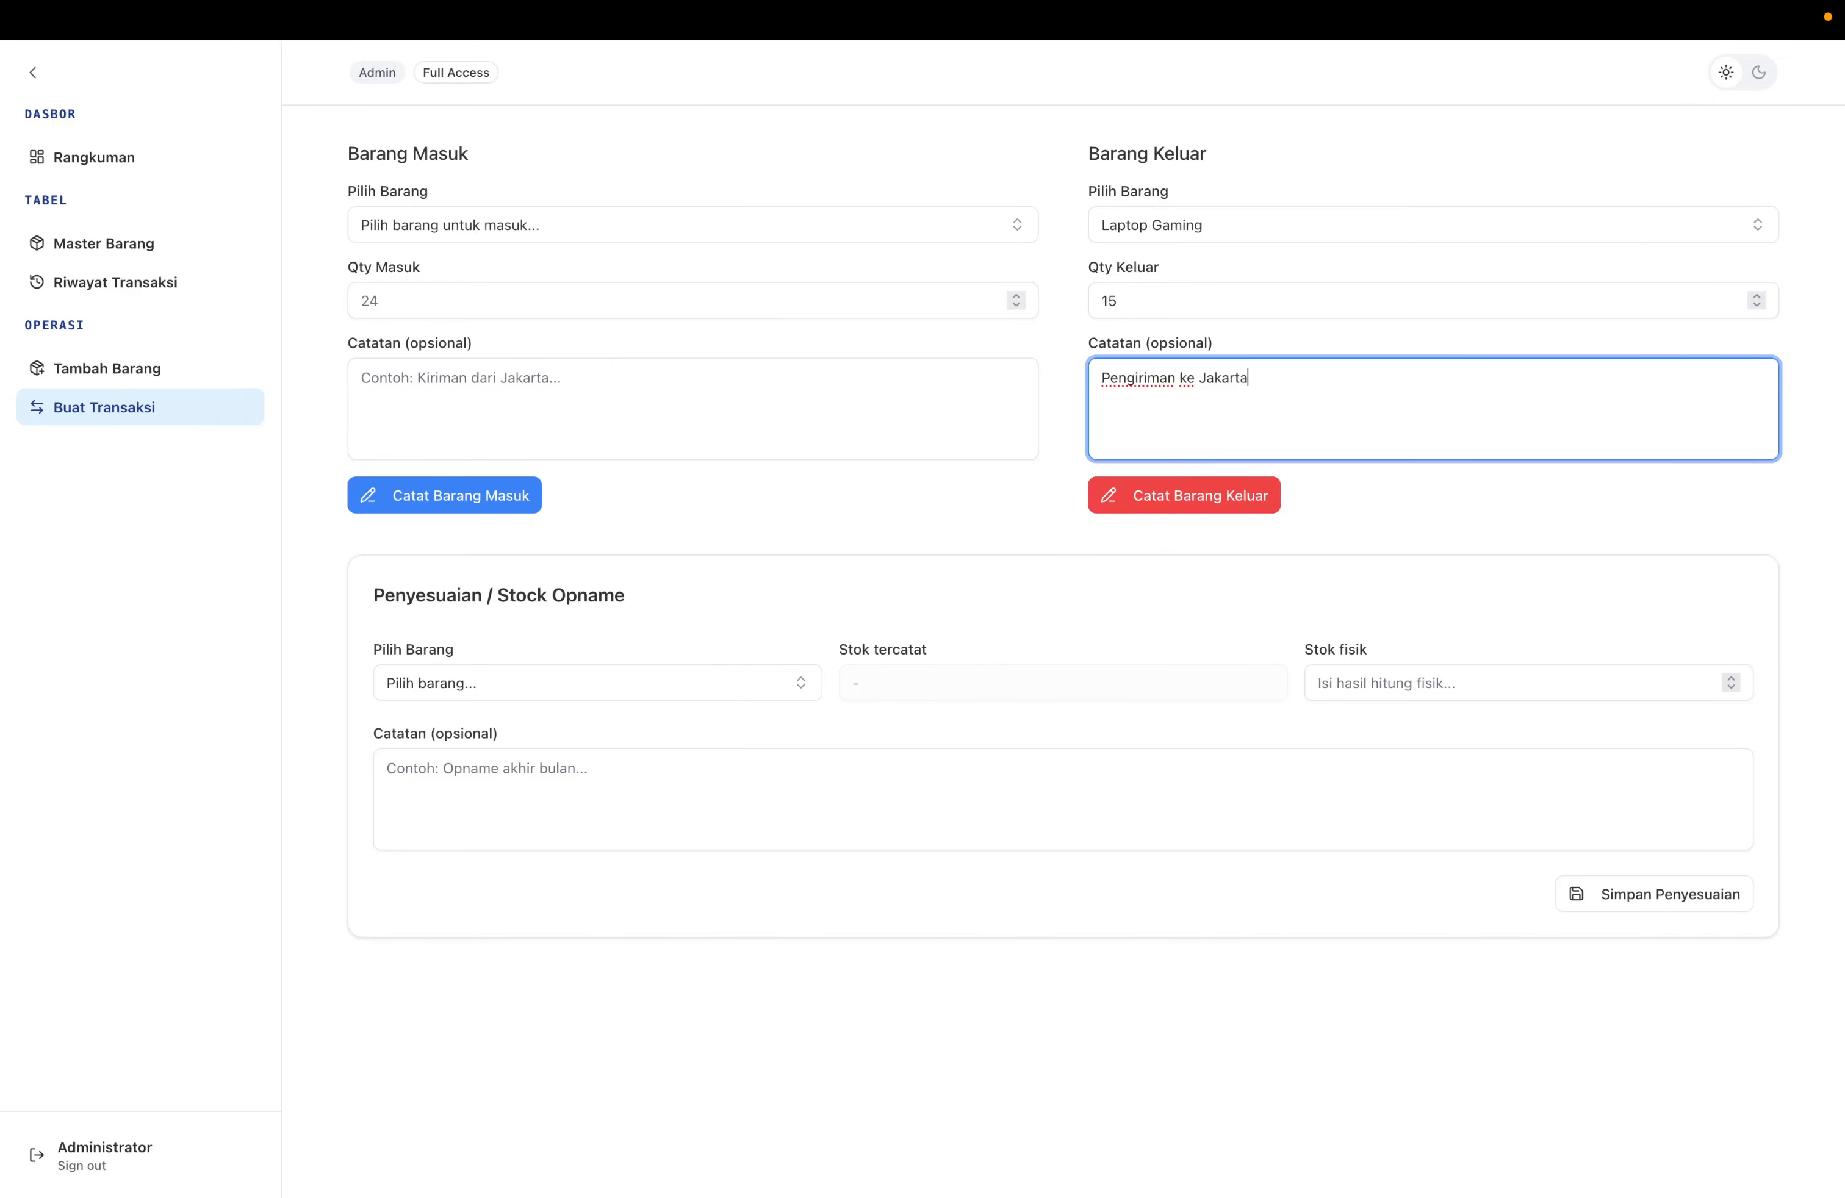
{"action": "left_click", "coordinate": [1258, 497]}
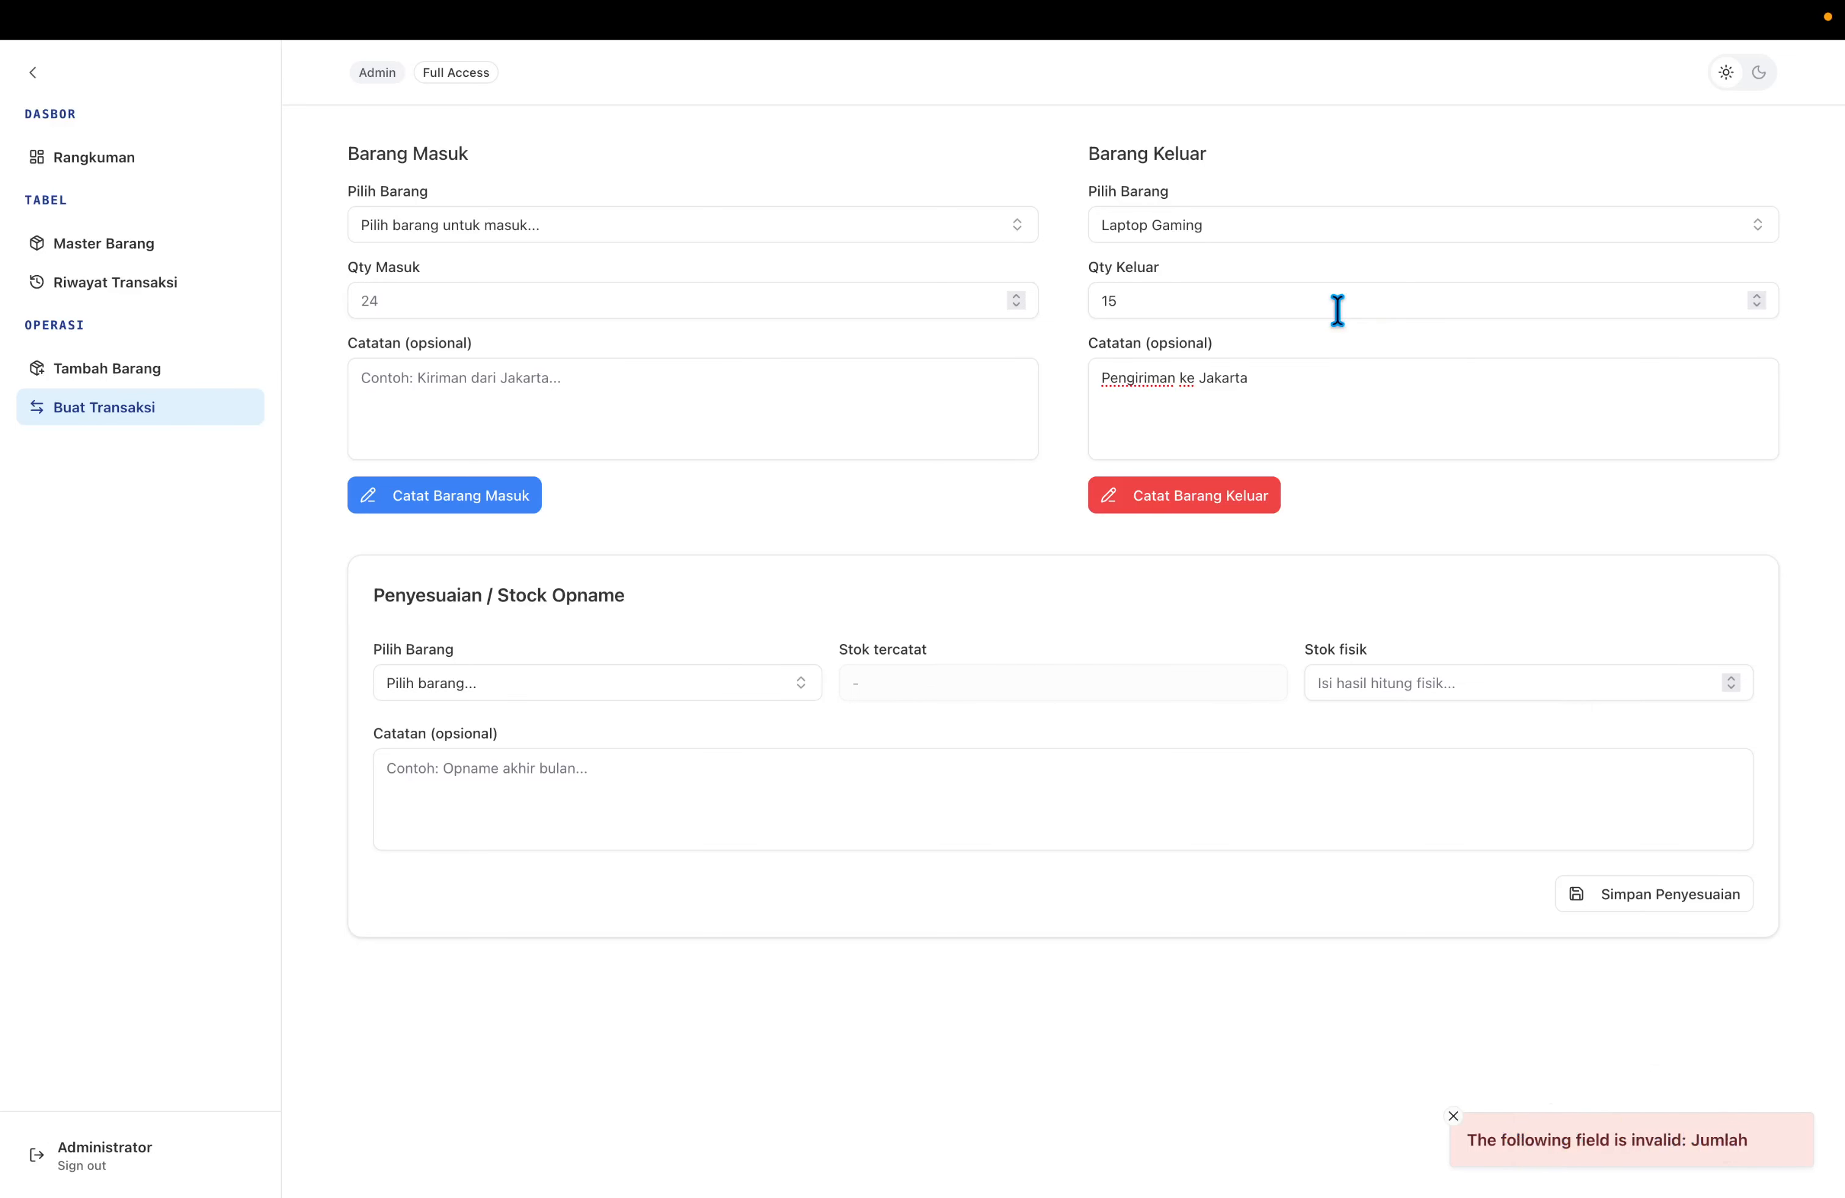
Correct the outgoing quantity to 3 and record the Barang Keluar transaction.
{"action": "left_click", "coordinate": [1306, 308]}
{"action": "key", "text": "BackSpace"}
{"action": "key", "text": "BackSpace"}
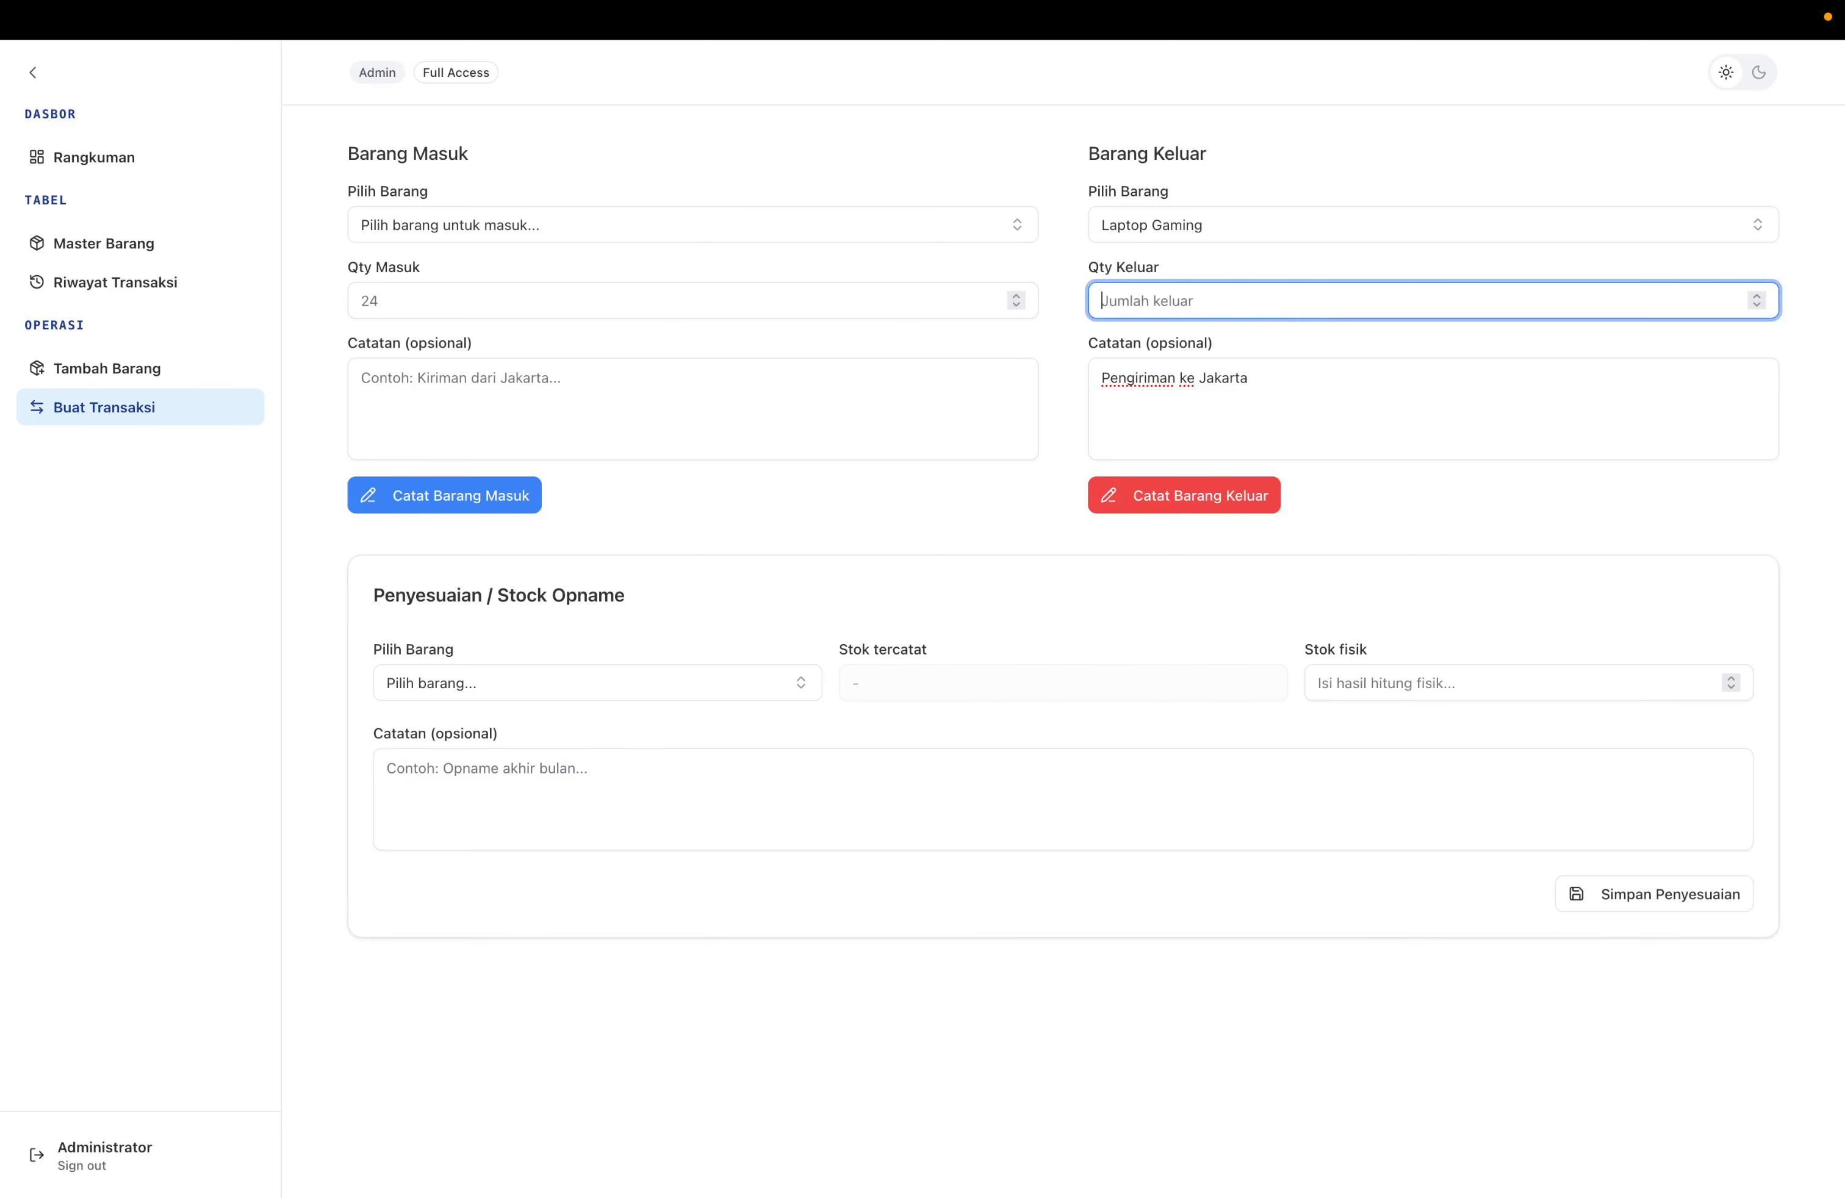
{"action": "type", "text": "5"}
{"action": "key", "text": "BackSpace"}
{"action": "type", "text": "3"}
{"action": "left_click", "coordinate": [1374, 486]}
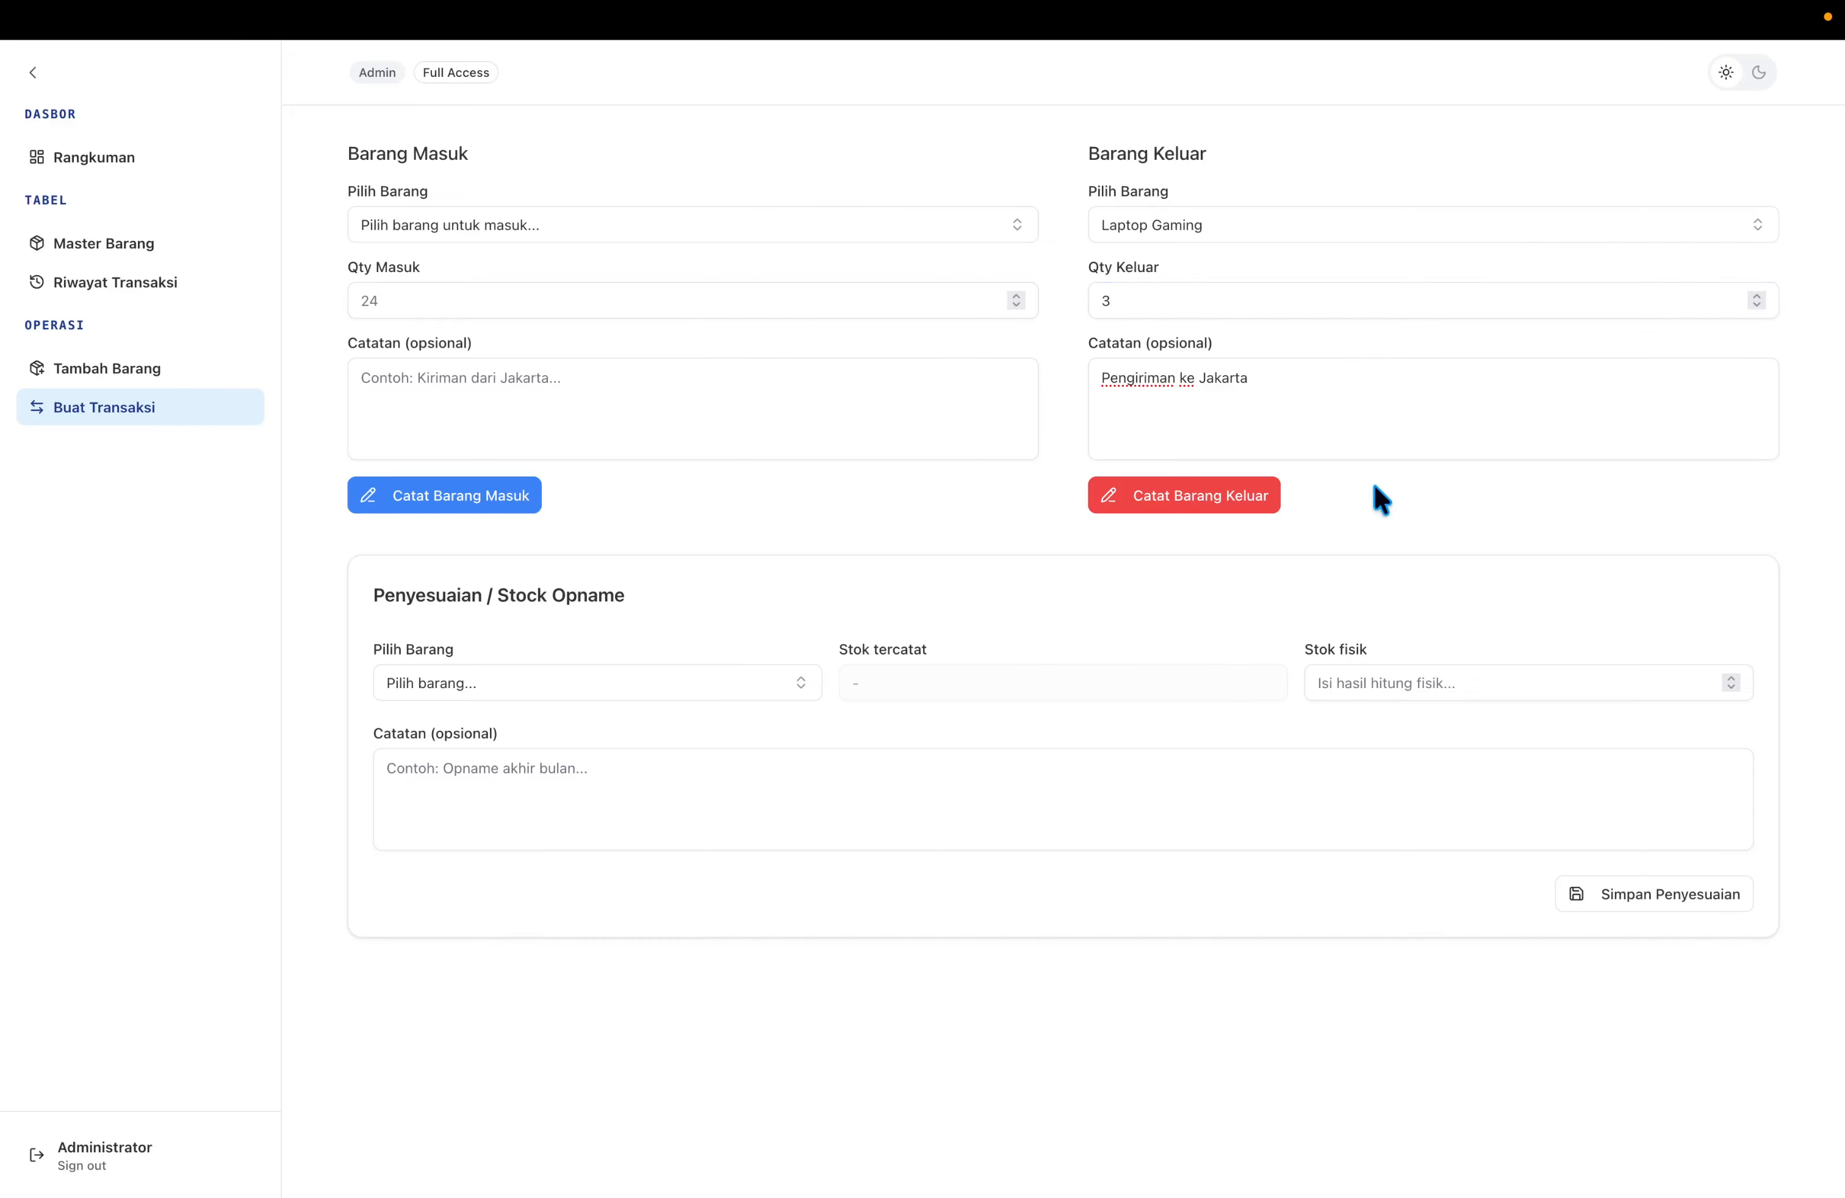
{"action": "left_click", "coordinate": [1208, 509]}
Confirm Laptop Gaming's stock of 7 in Master Barang, then view its −3 entry in Riwayat Transaksi.
{"action": "left_click", "coordinate": [194, 245]}
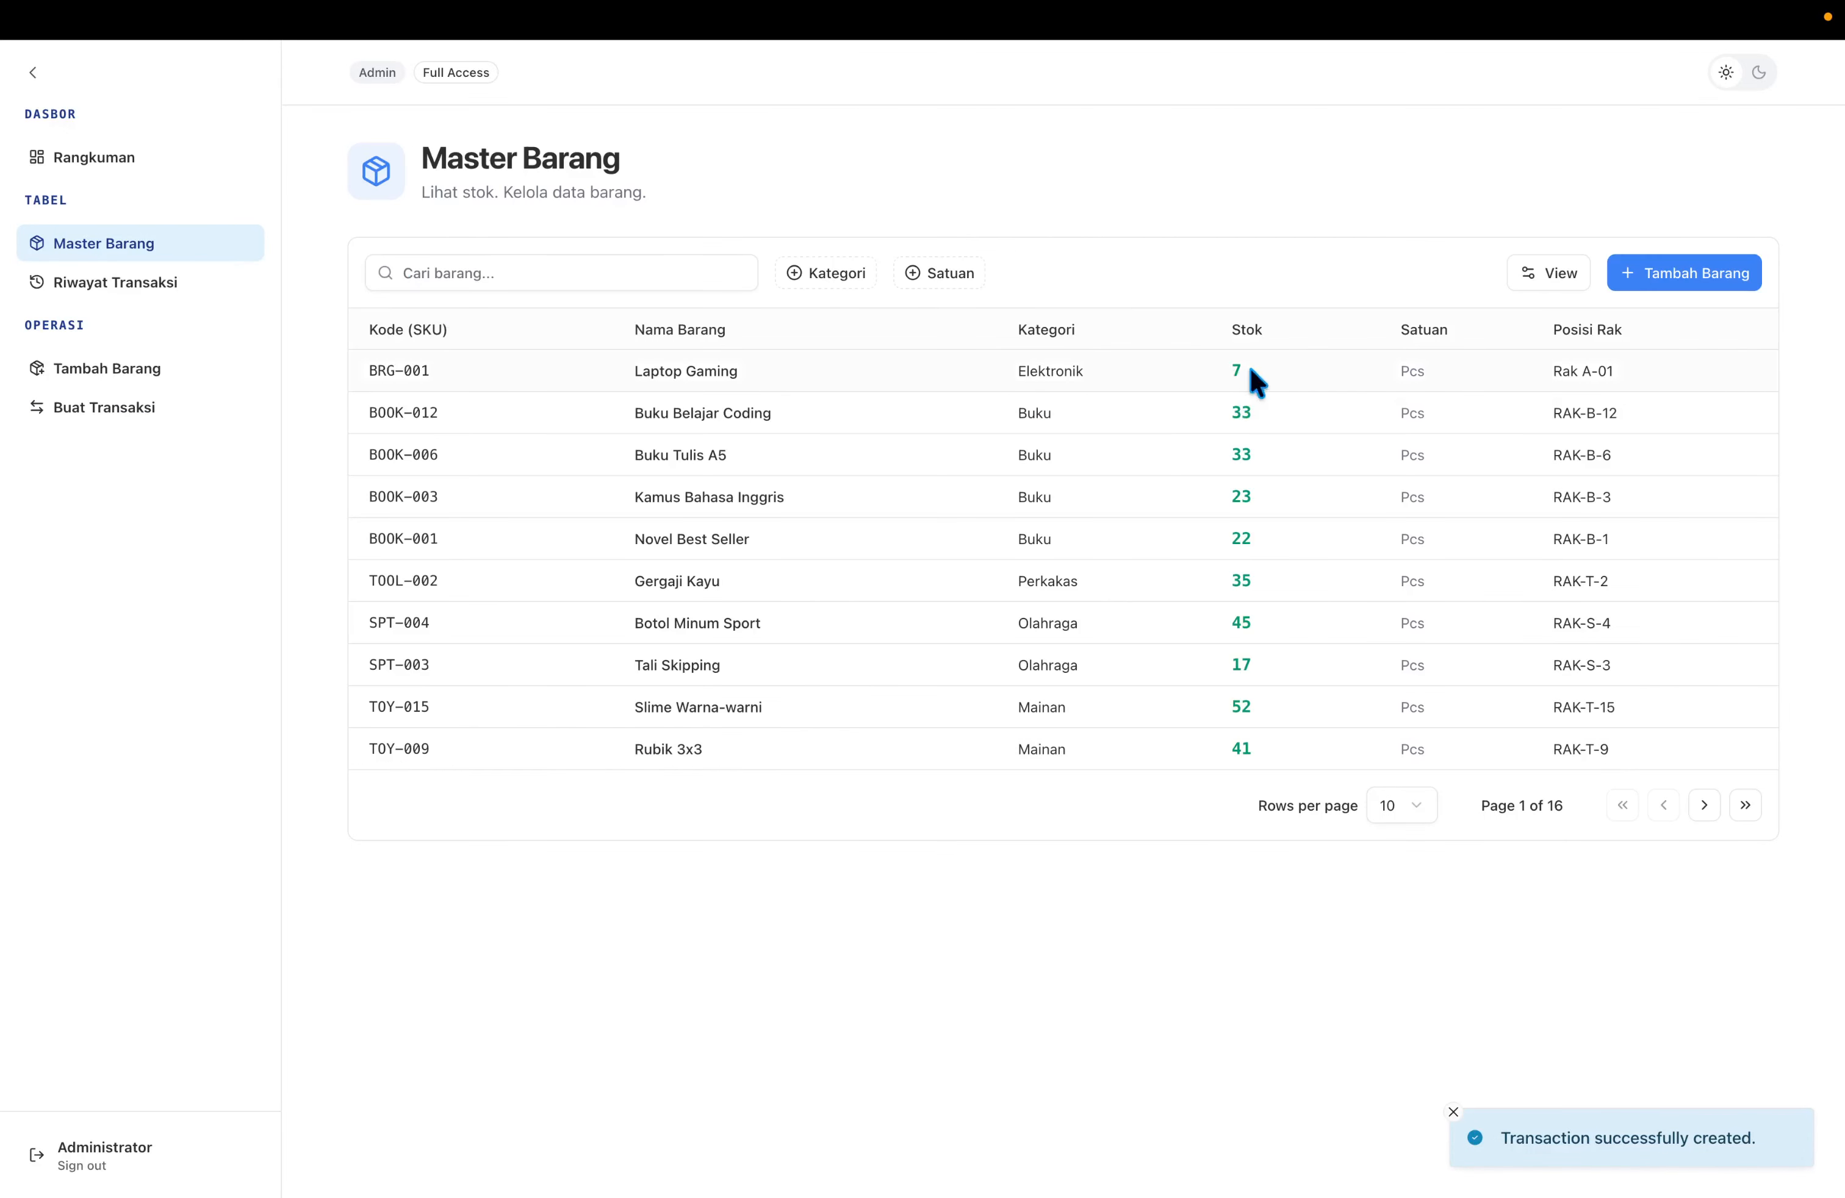
{"action": "left_click", "coordinate": [147, 286]}
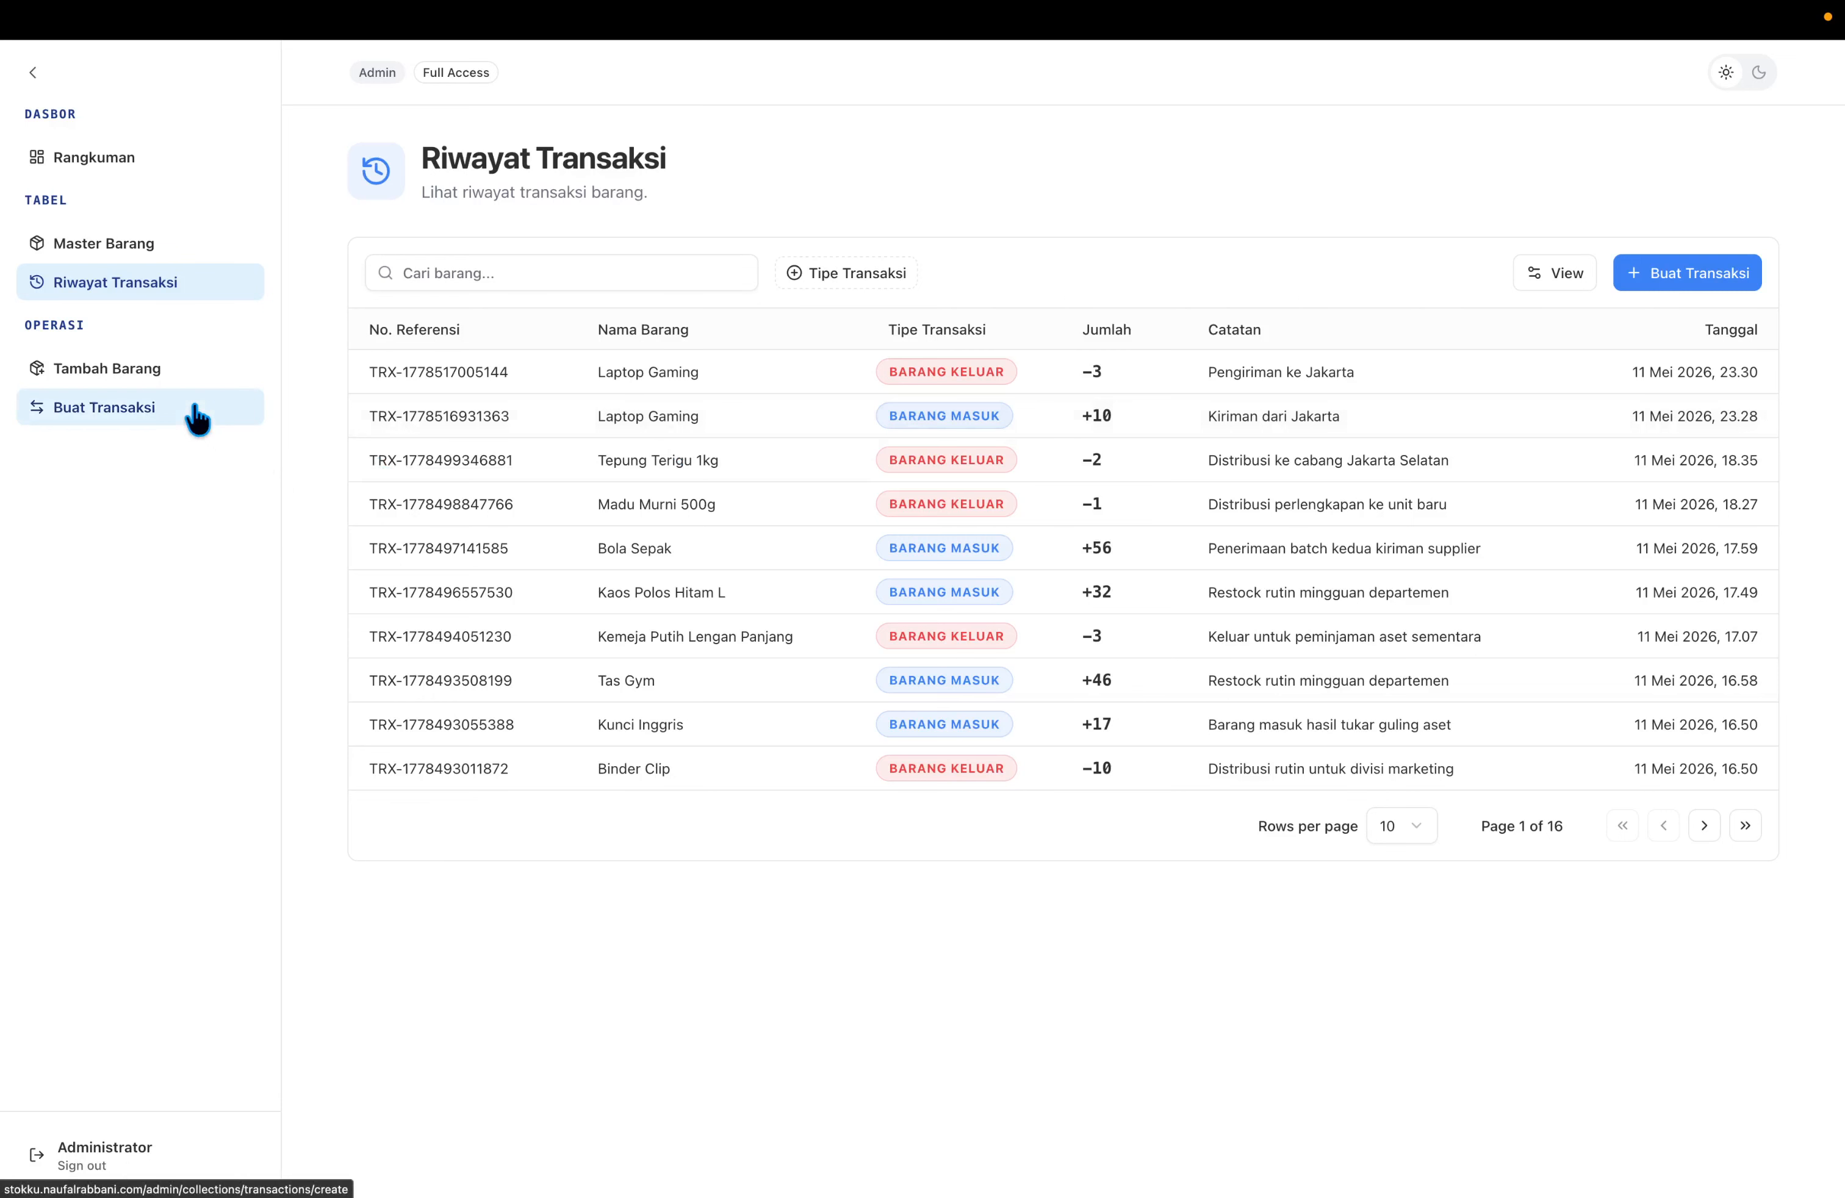
{"action": "left_click", "coordinate": [175, 164]}
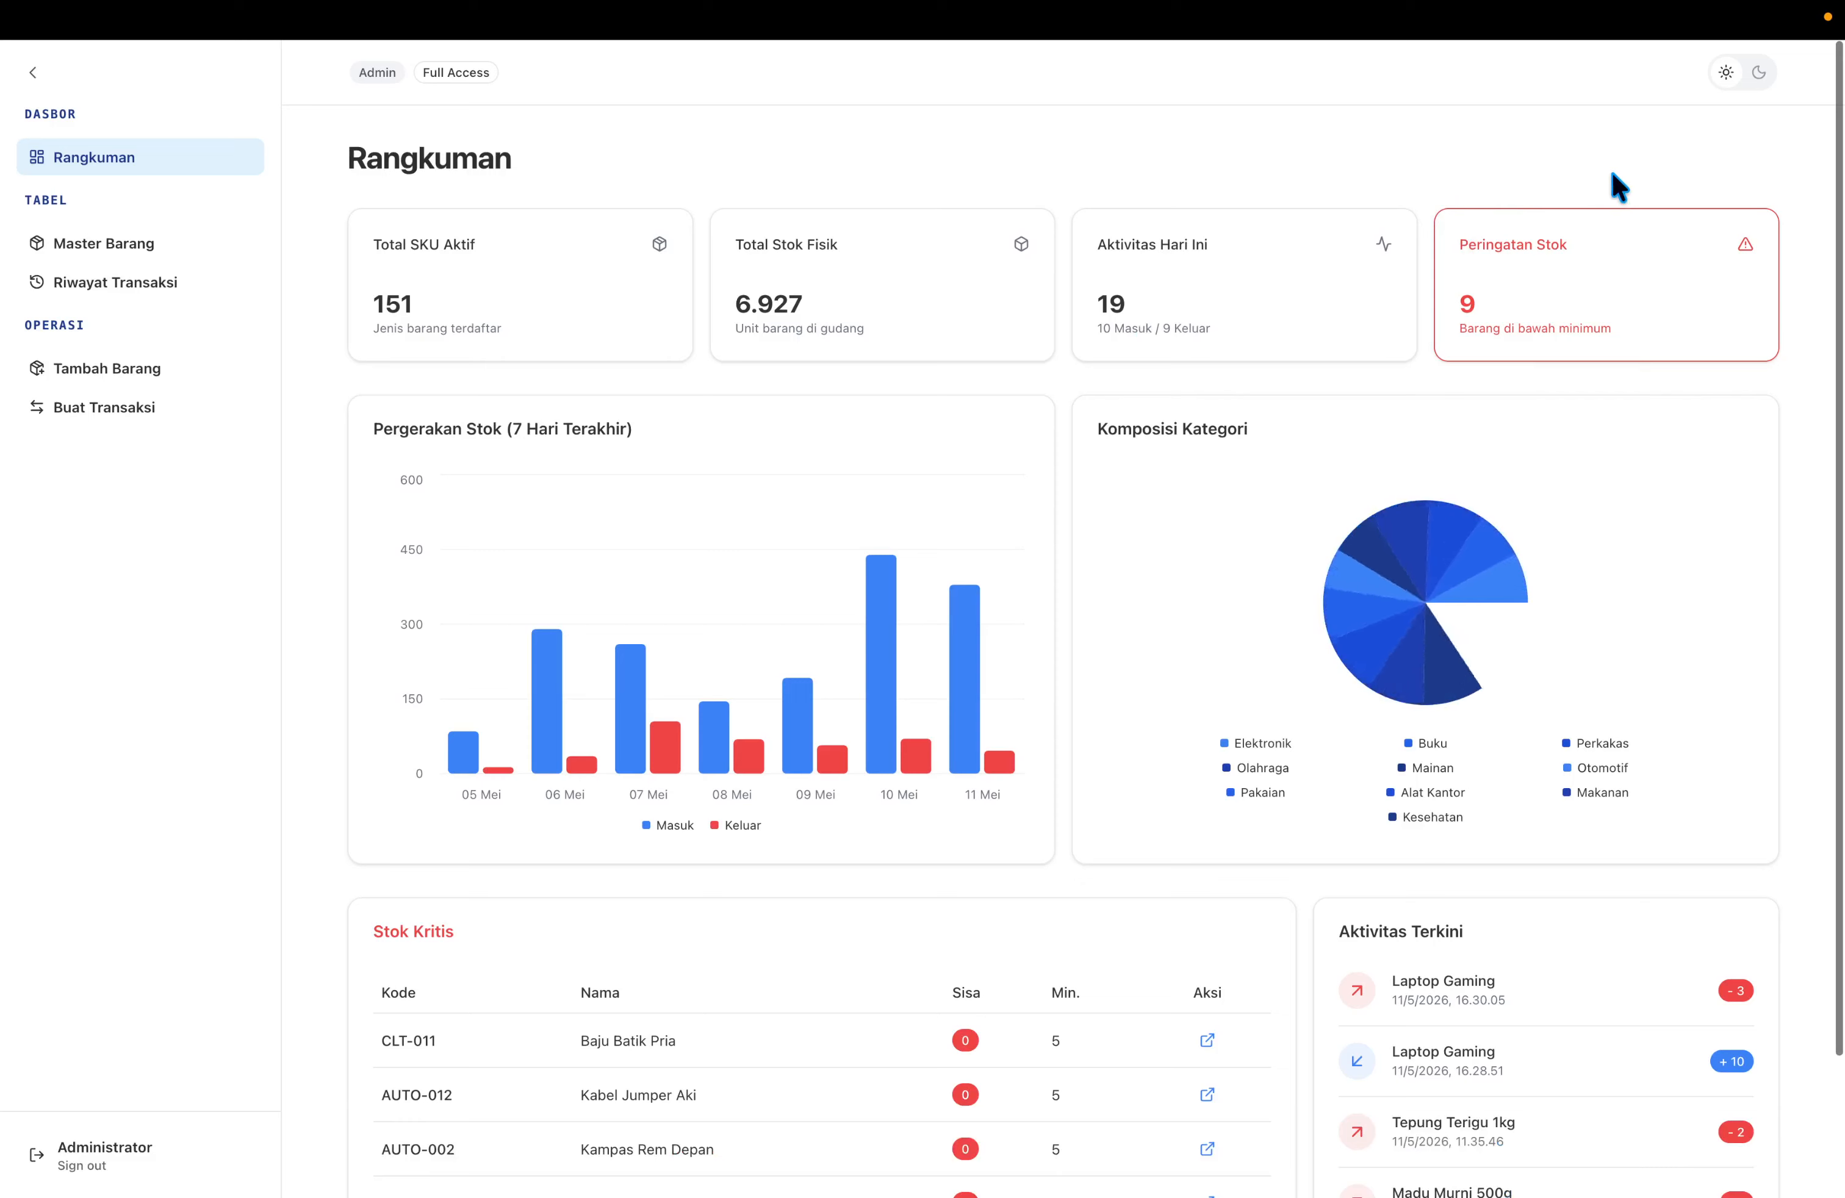
{"action": "left_click", "coordinate": [1758, 74]}
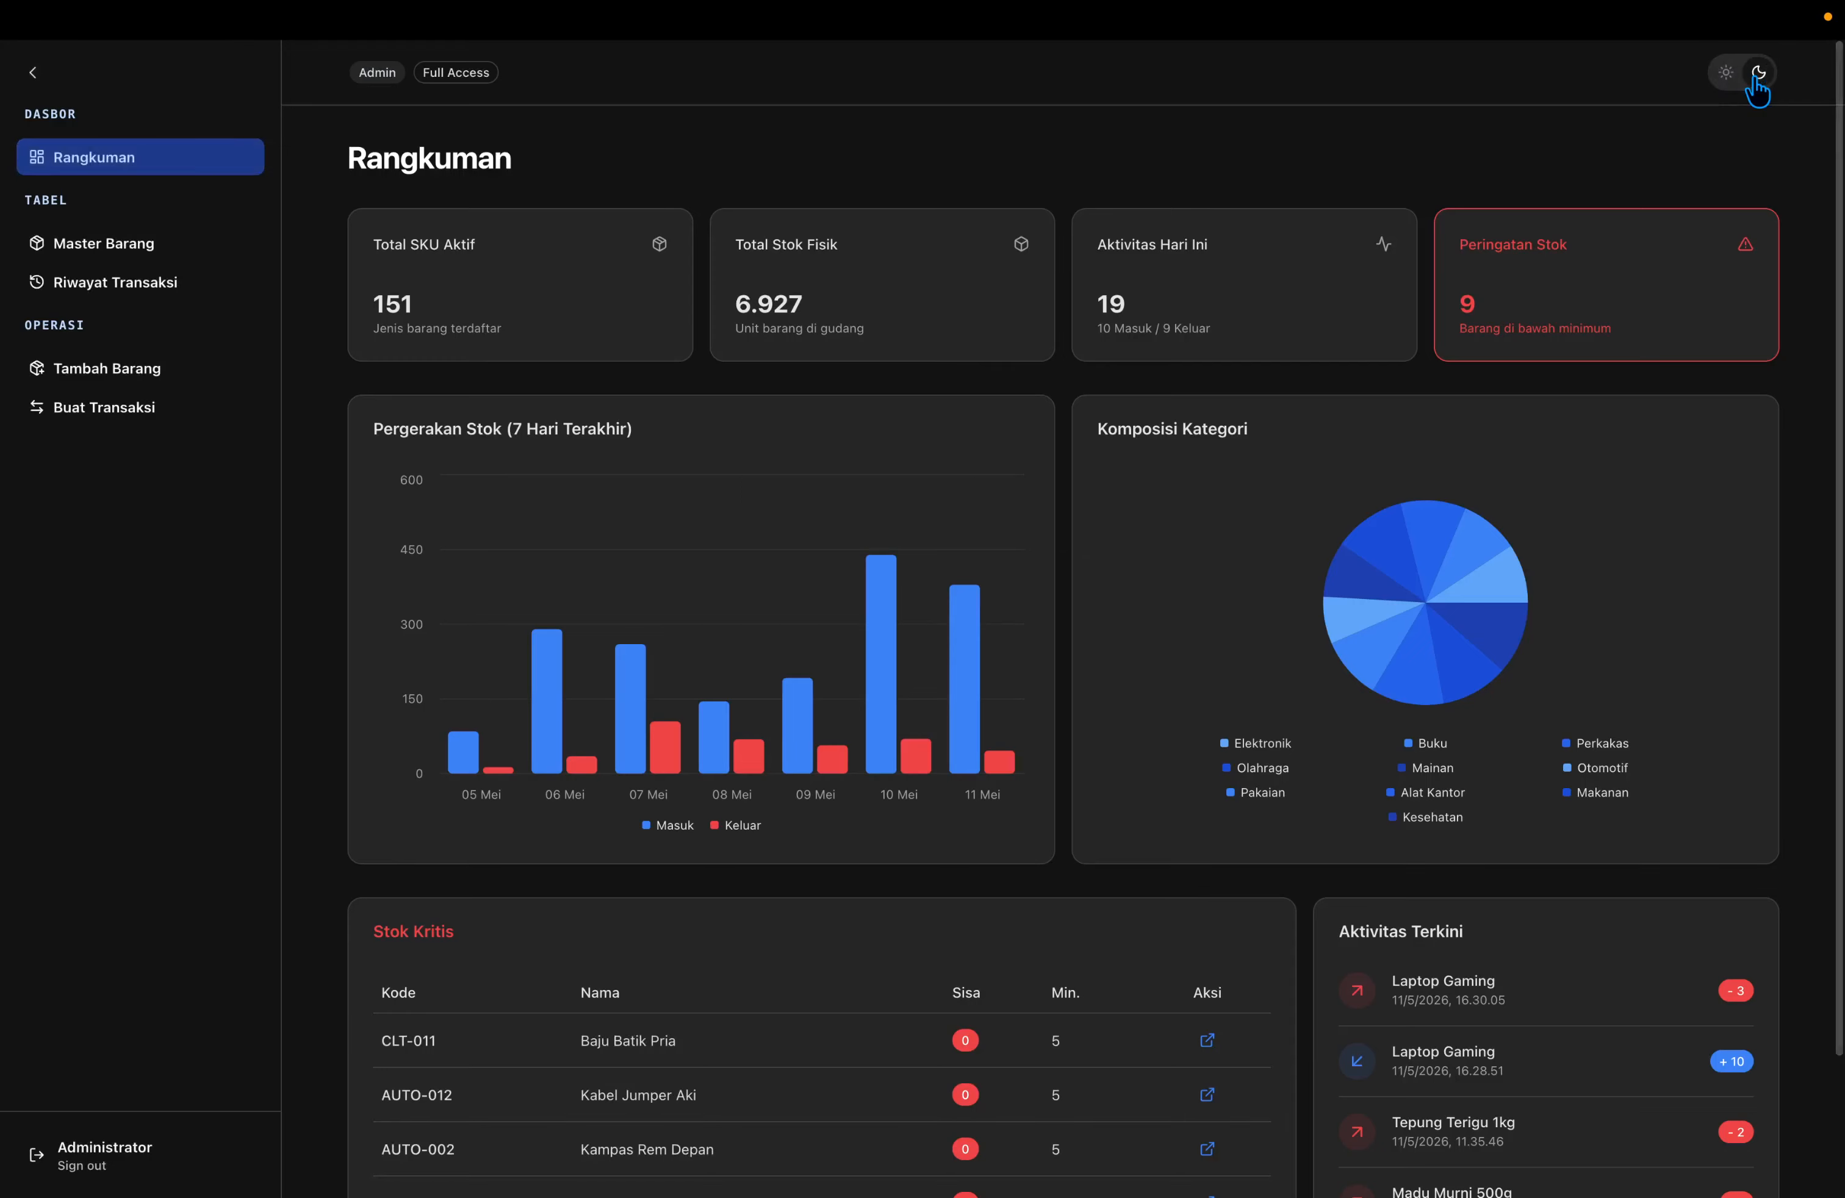
{"action": "left_click", "coordinate": [1726, 76]}
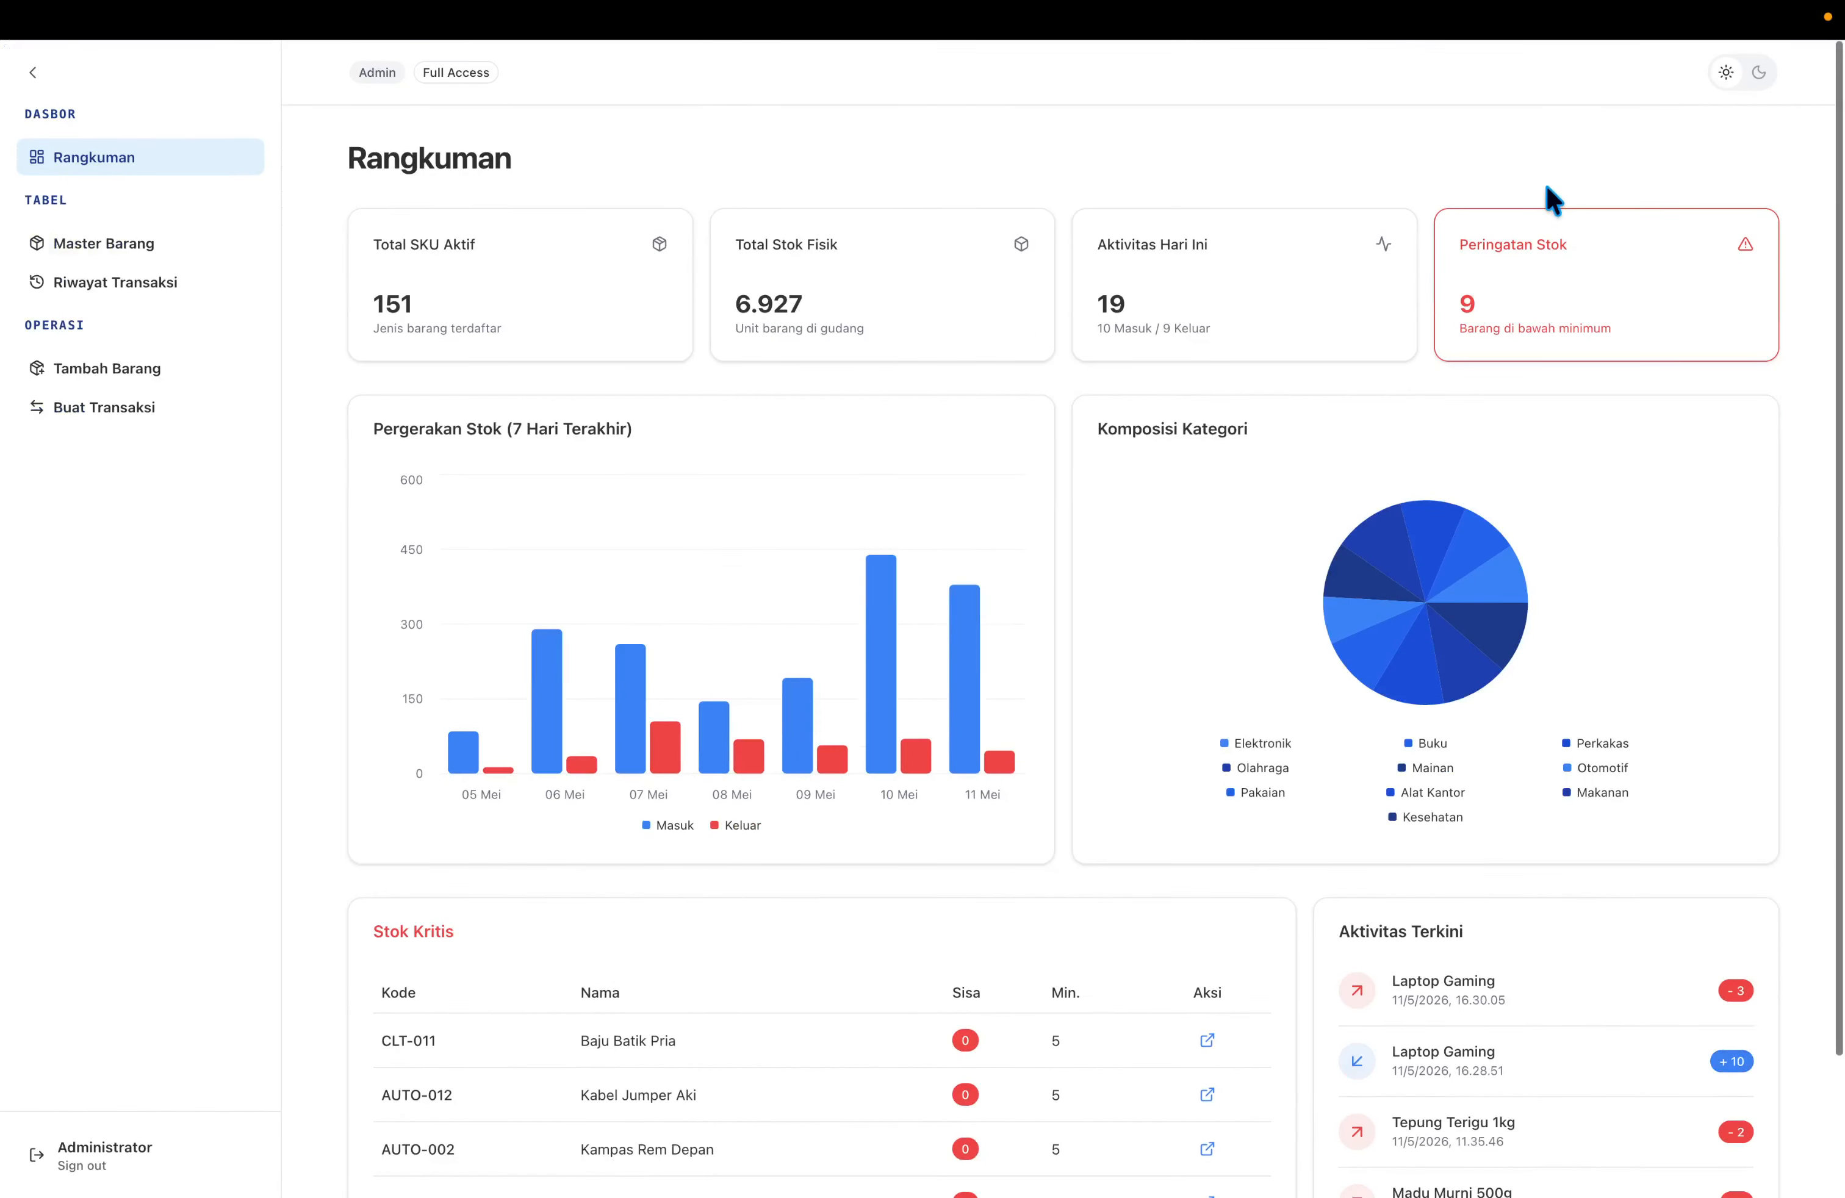
{"action": "left_click", "coordinate": [1760, 73]}
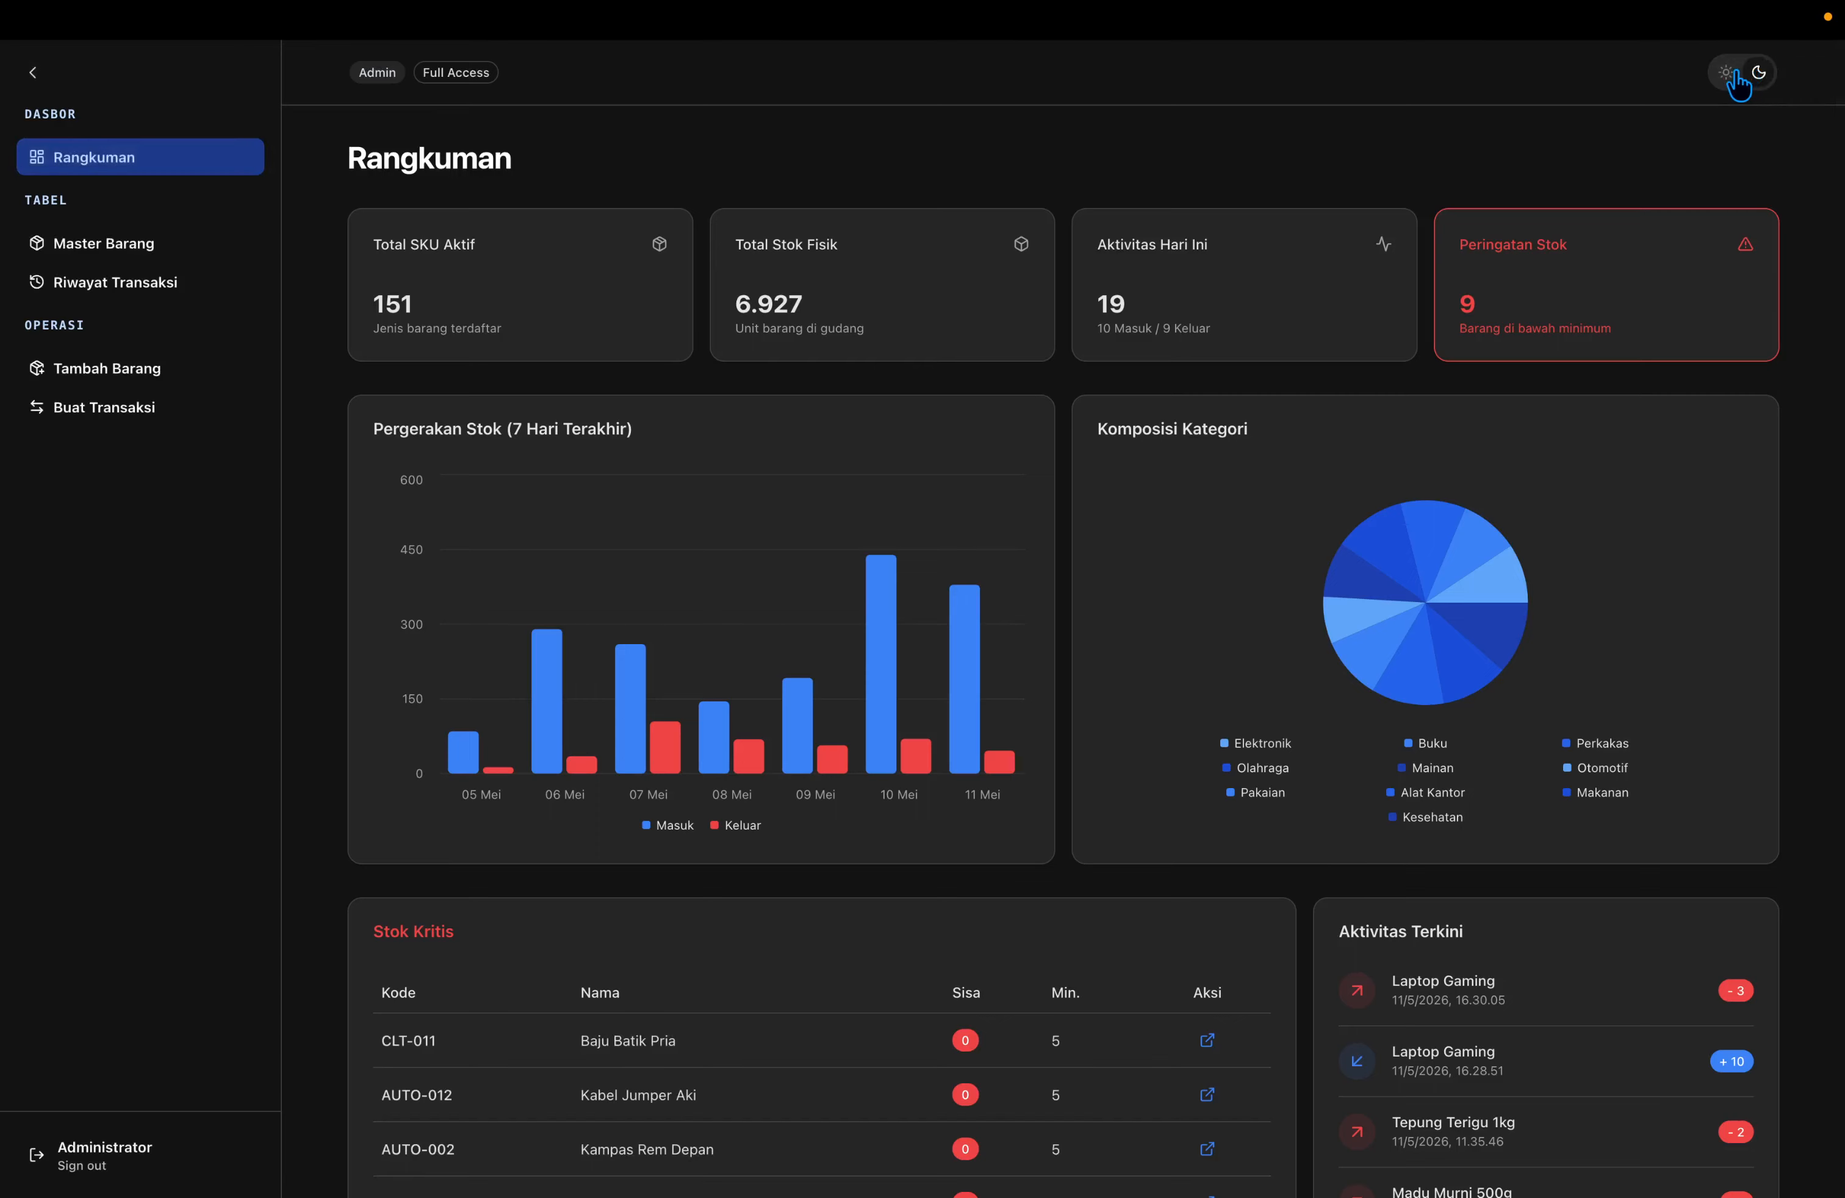
{"action": "left_click", "coordinate": [1731, 74]}
{"action": "left_click", "coordinate": [1734, 74]}
{"action": "left_click", "coordinate": [1753, 82]}
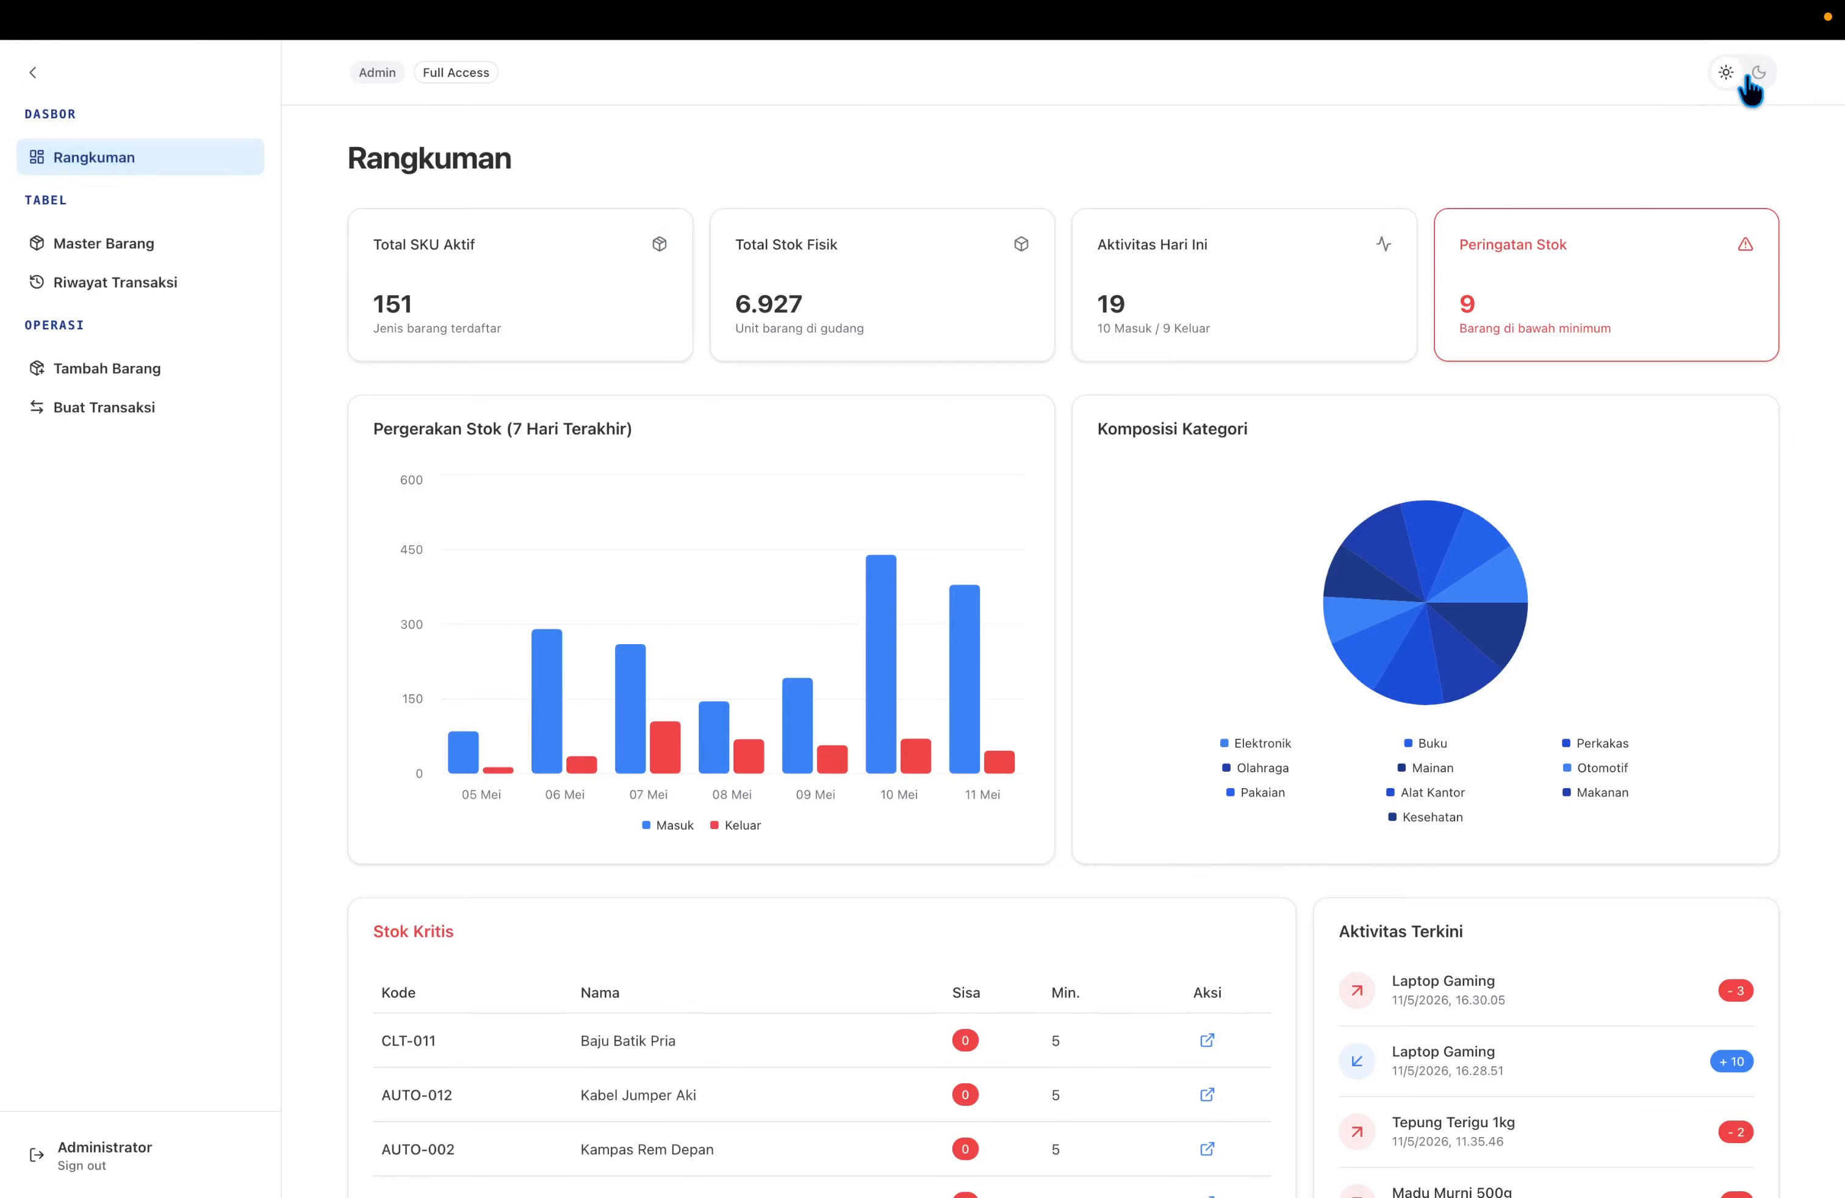
{"action": "left_click", "coordinate": [1747, 78]}
{"action": "left_click", "coordinate": [1747, 79]}
{"action": "scroll", "coordinate": [687, 685], "scroll_direction": "down", "scroll_amount": 3}
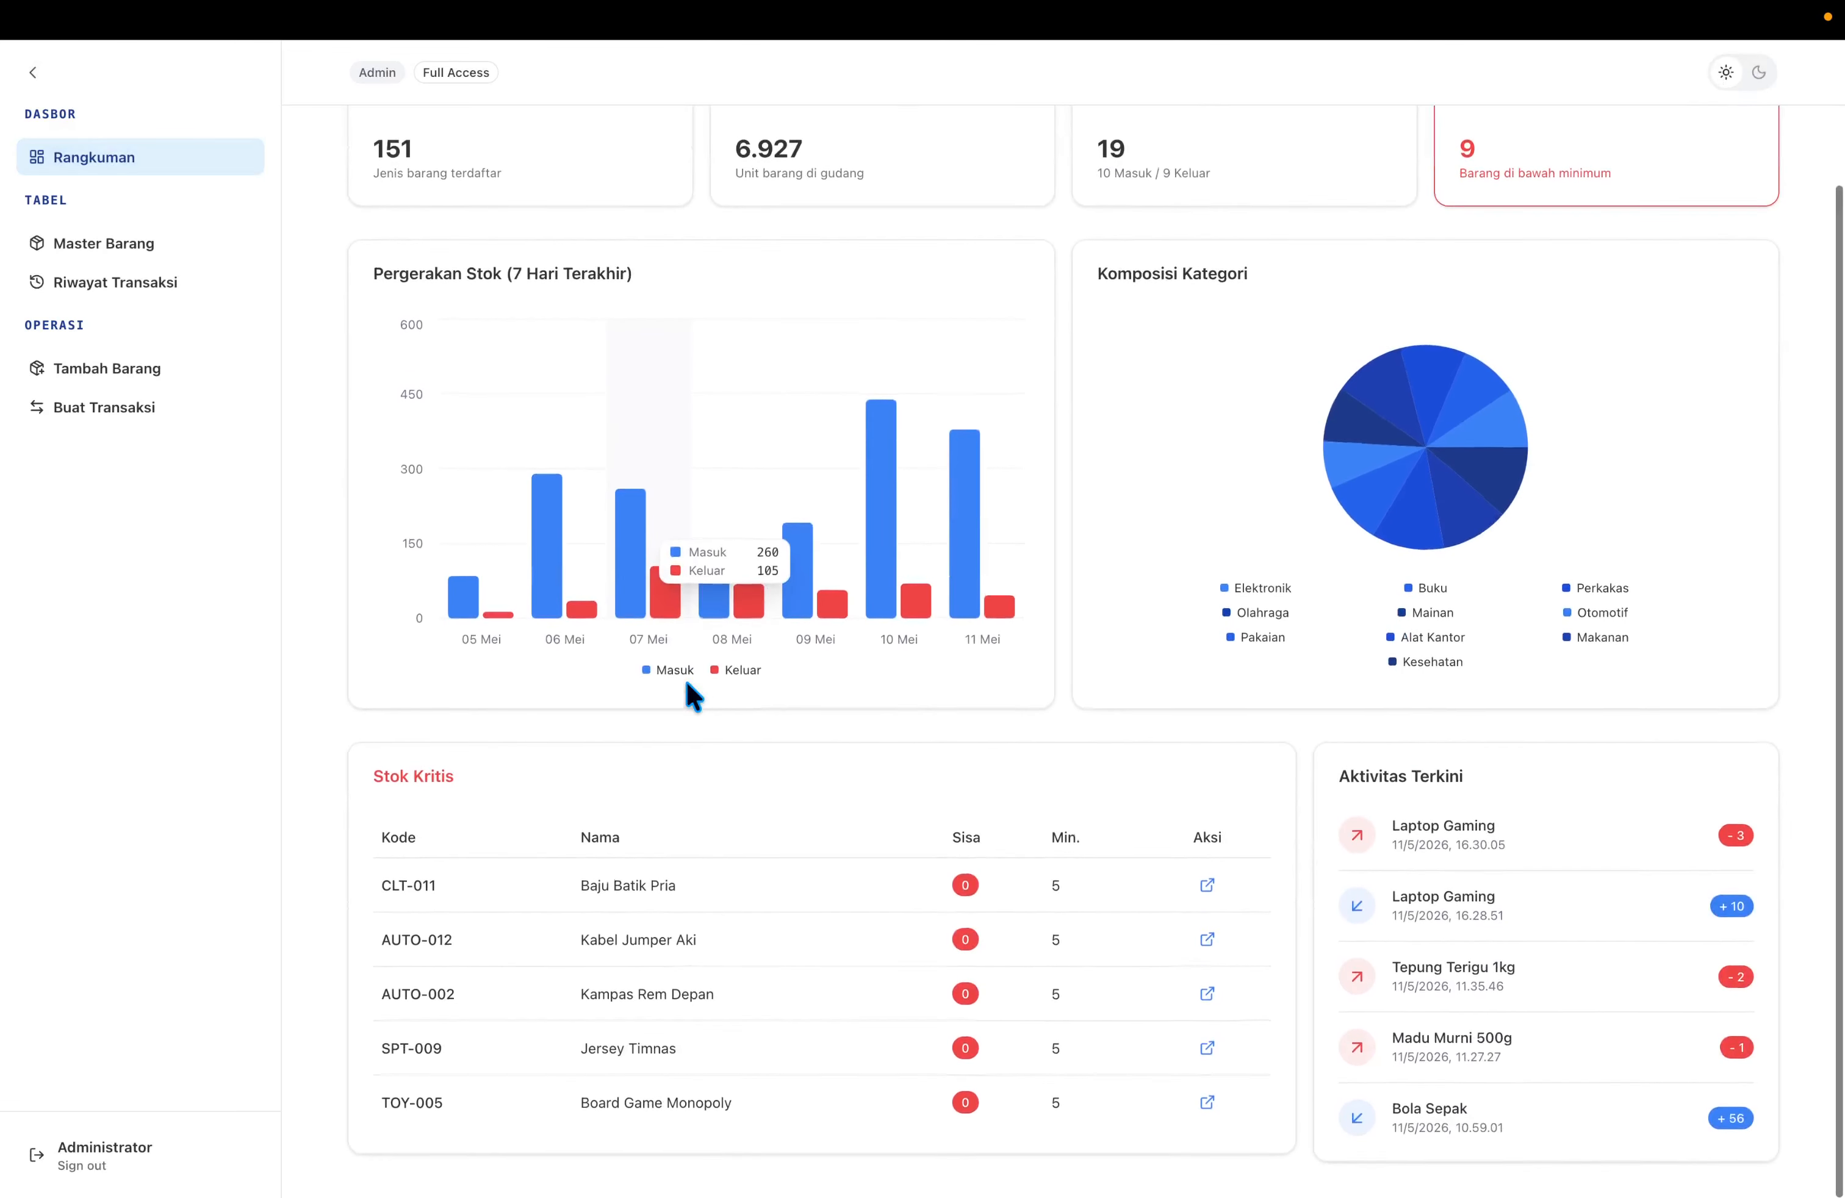
{"action": "scroll", "coordinate": [686, 683], "scroll_direction": "up", "scroll_amount": 2}
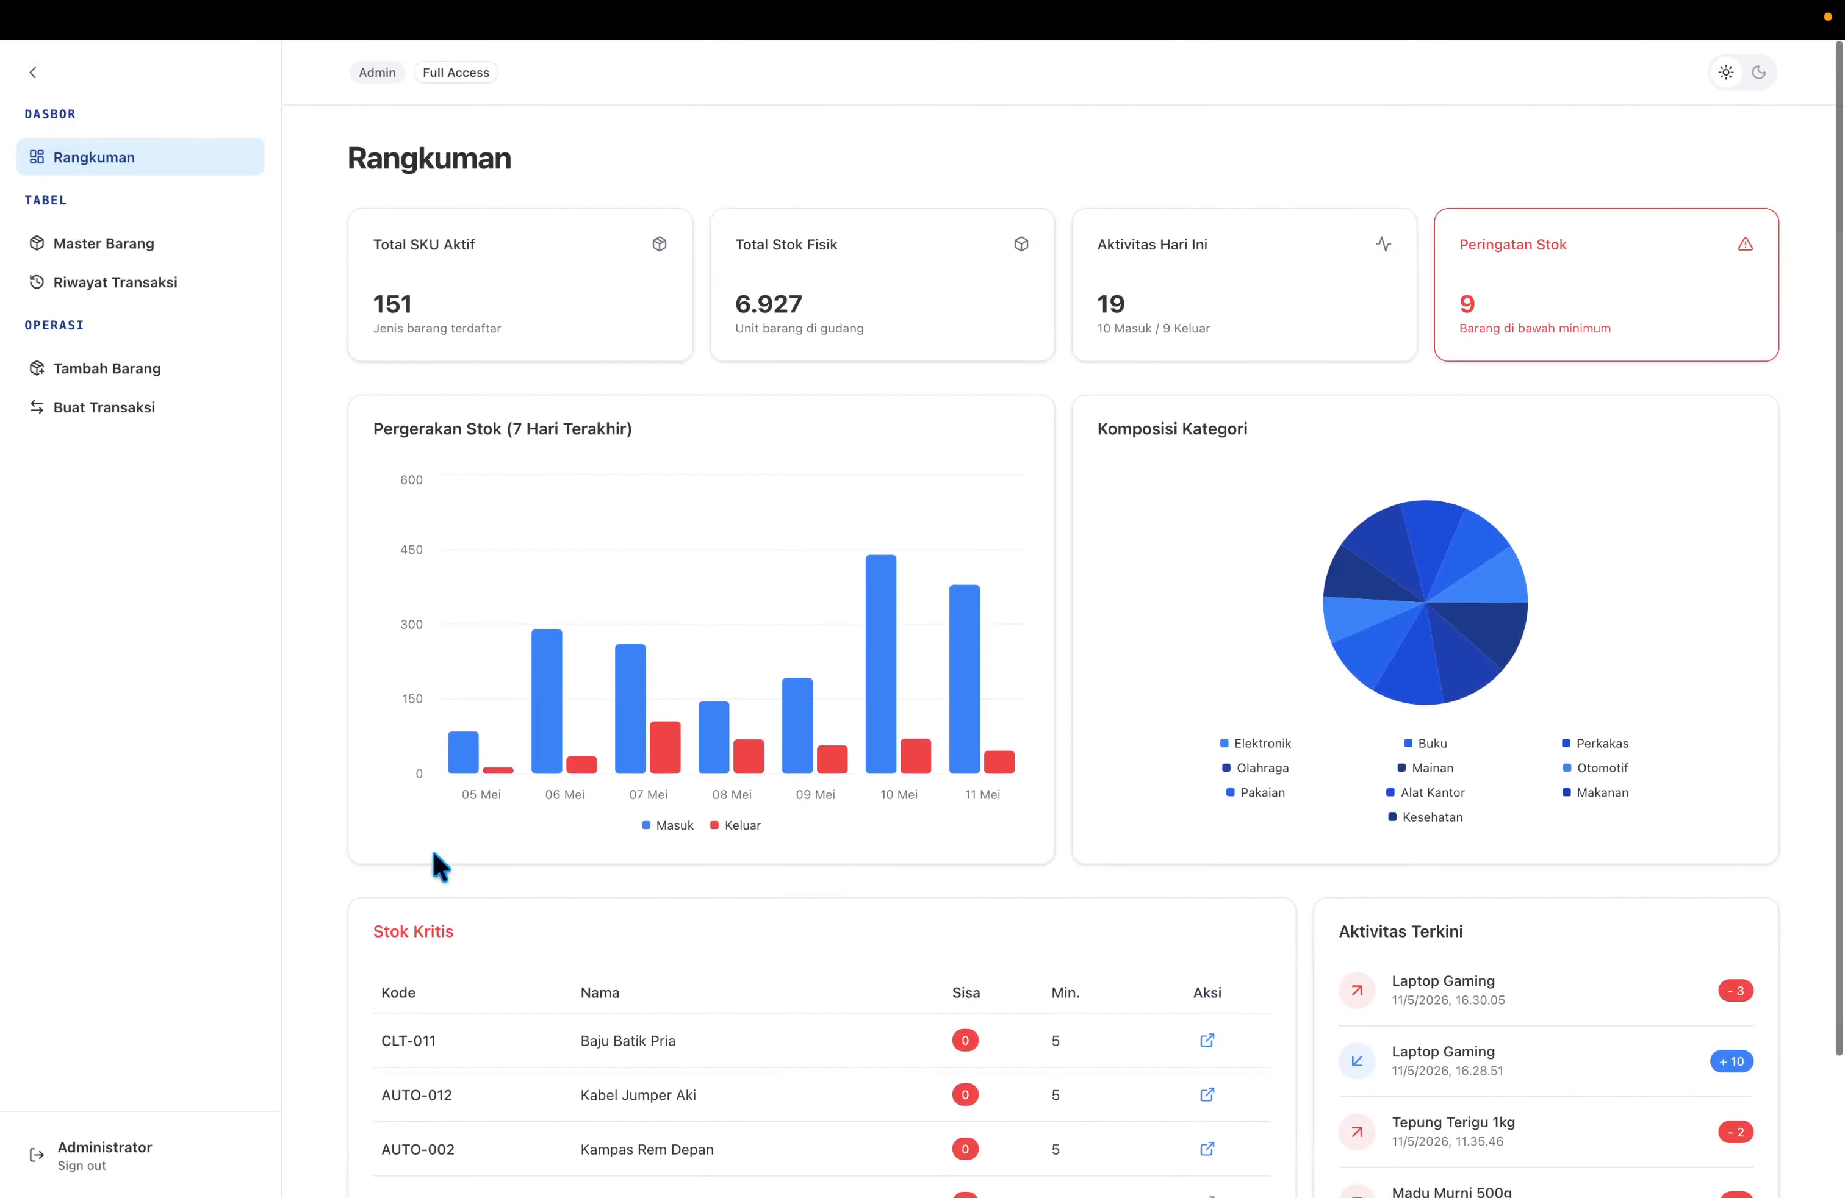
{"action": "scroll", "coordinate": [439, 864], "scroll_direction": "down", "scroll_amount": 2}
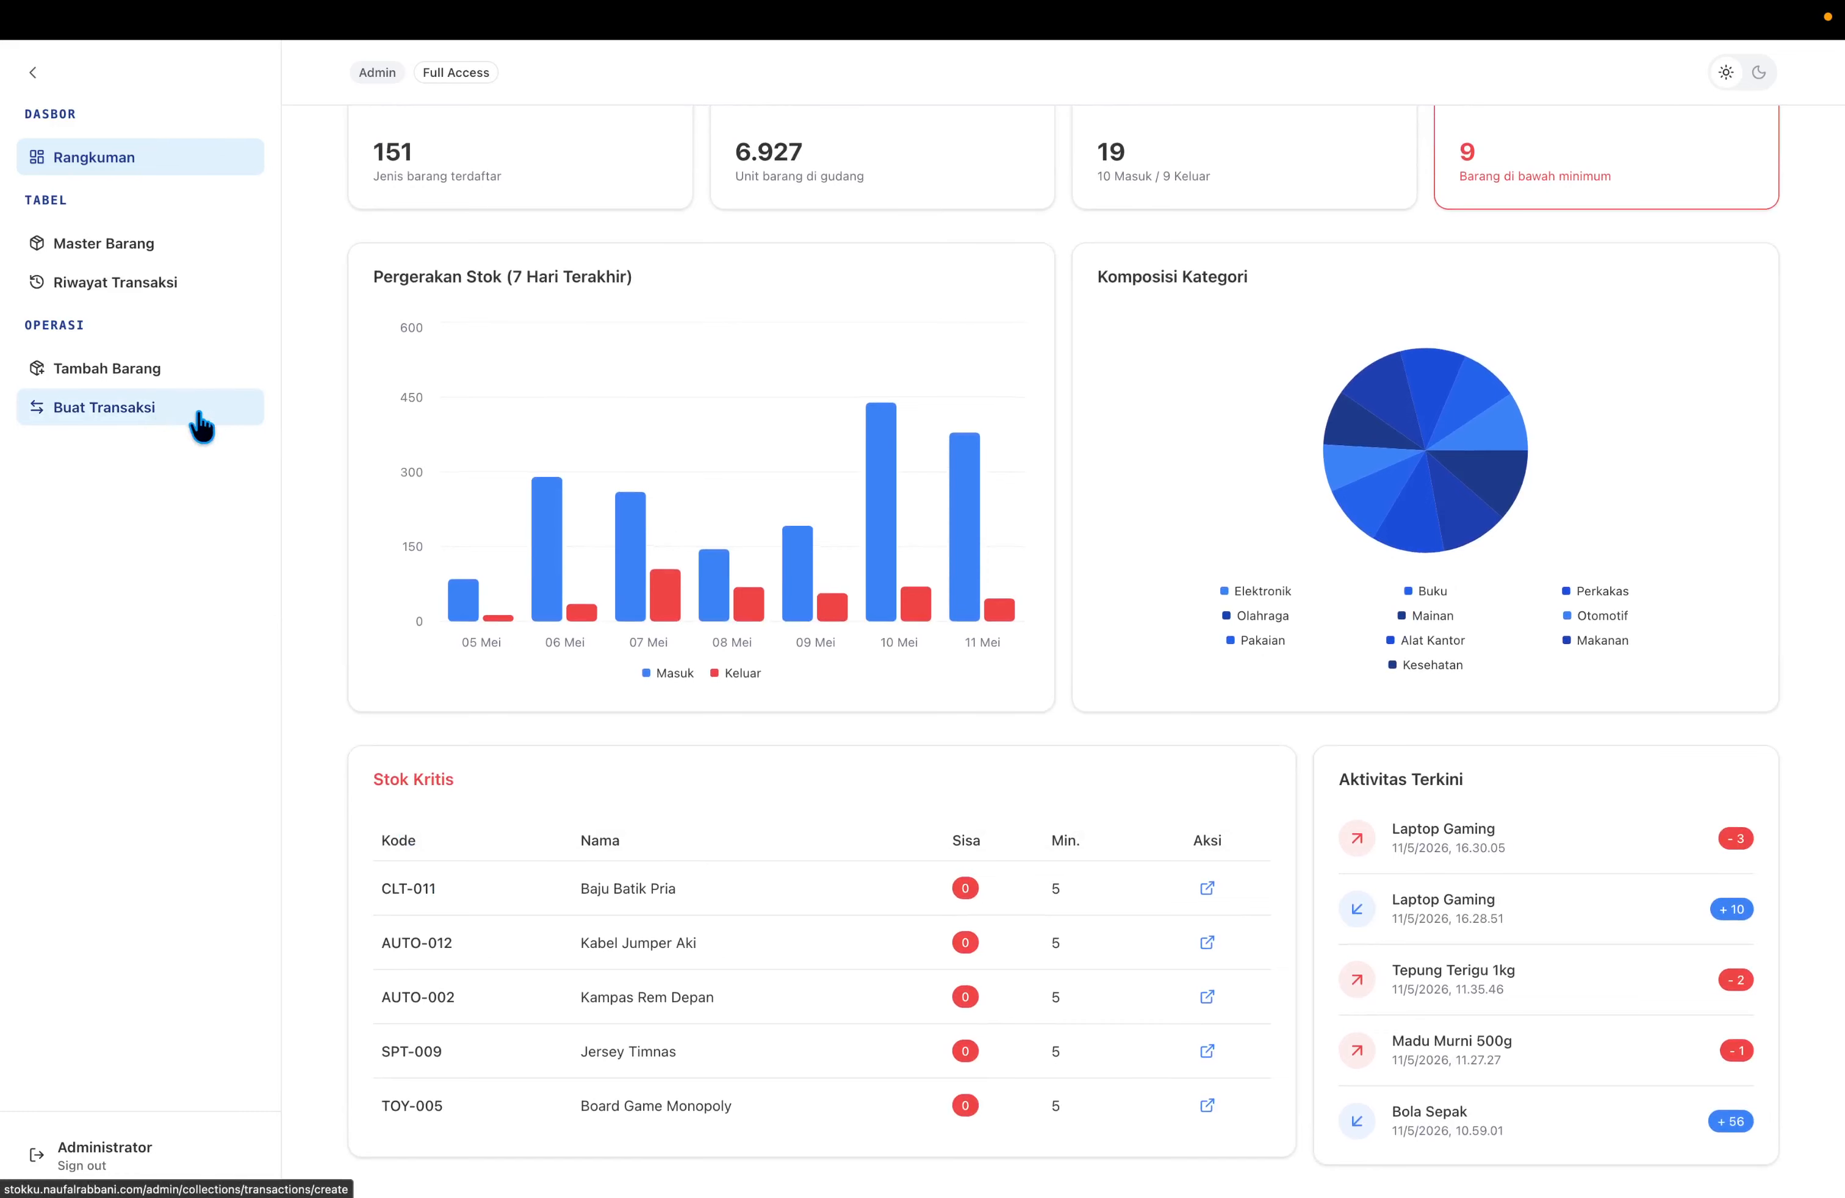
{"action": "scroll", "coordinate": [1331, 246], "scroll_direction": "up", "scroll_amount": 2}
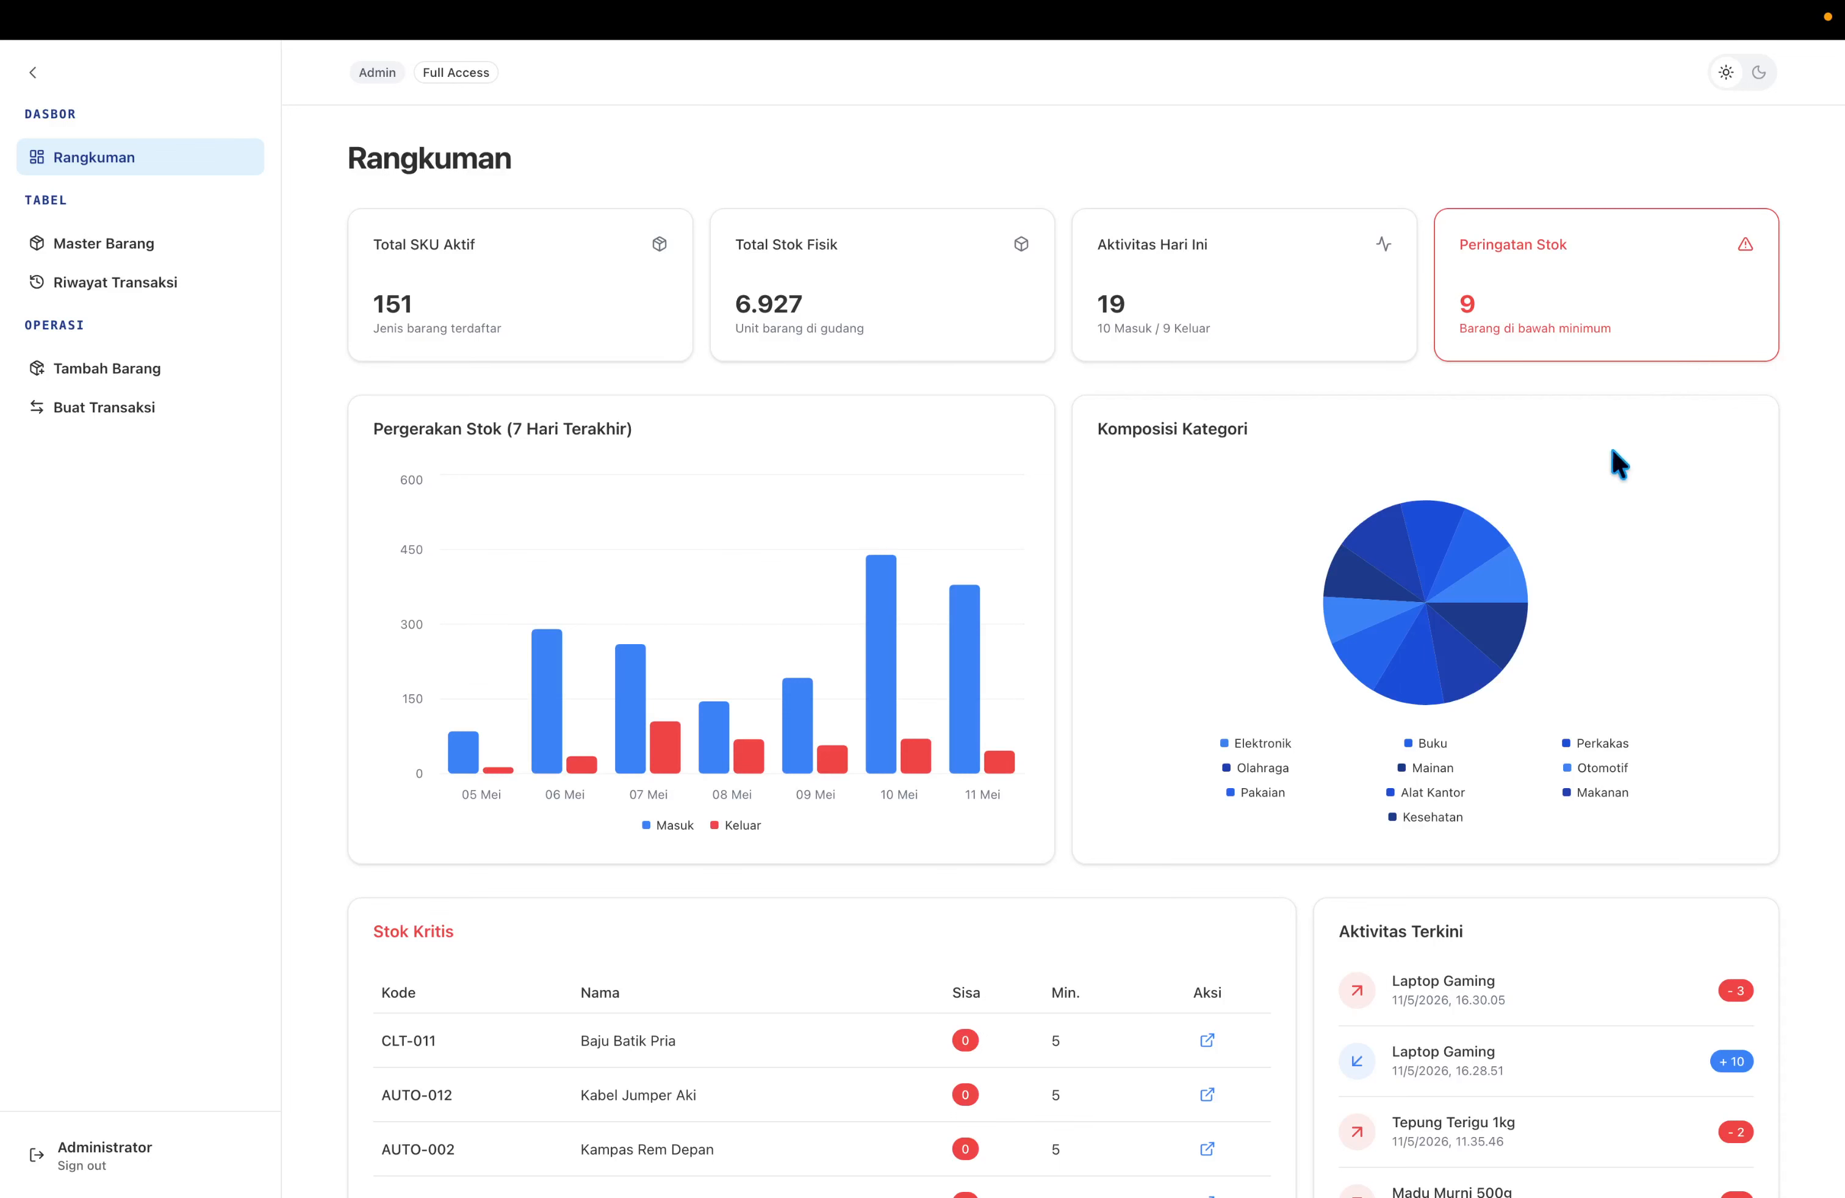
{"action": "scroll", "coordinate": [1404, 825], "scroll_direction": "down", "scroll_amount": 2}
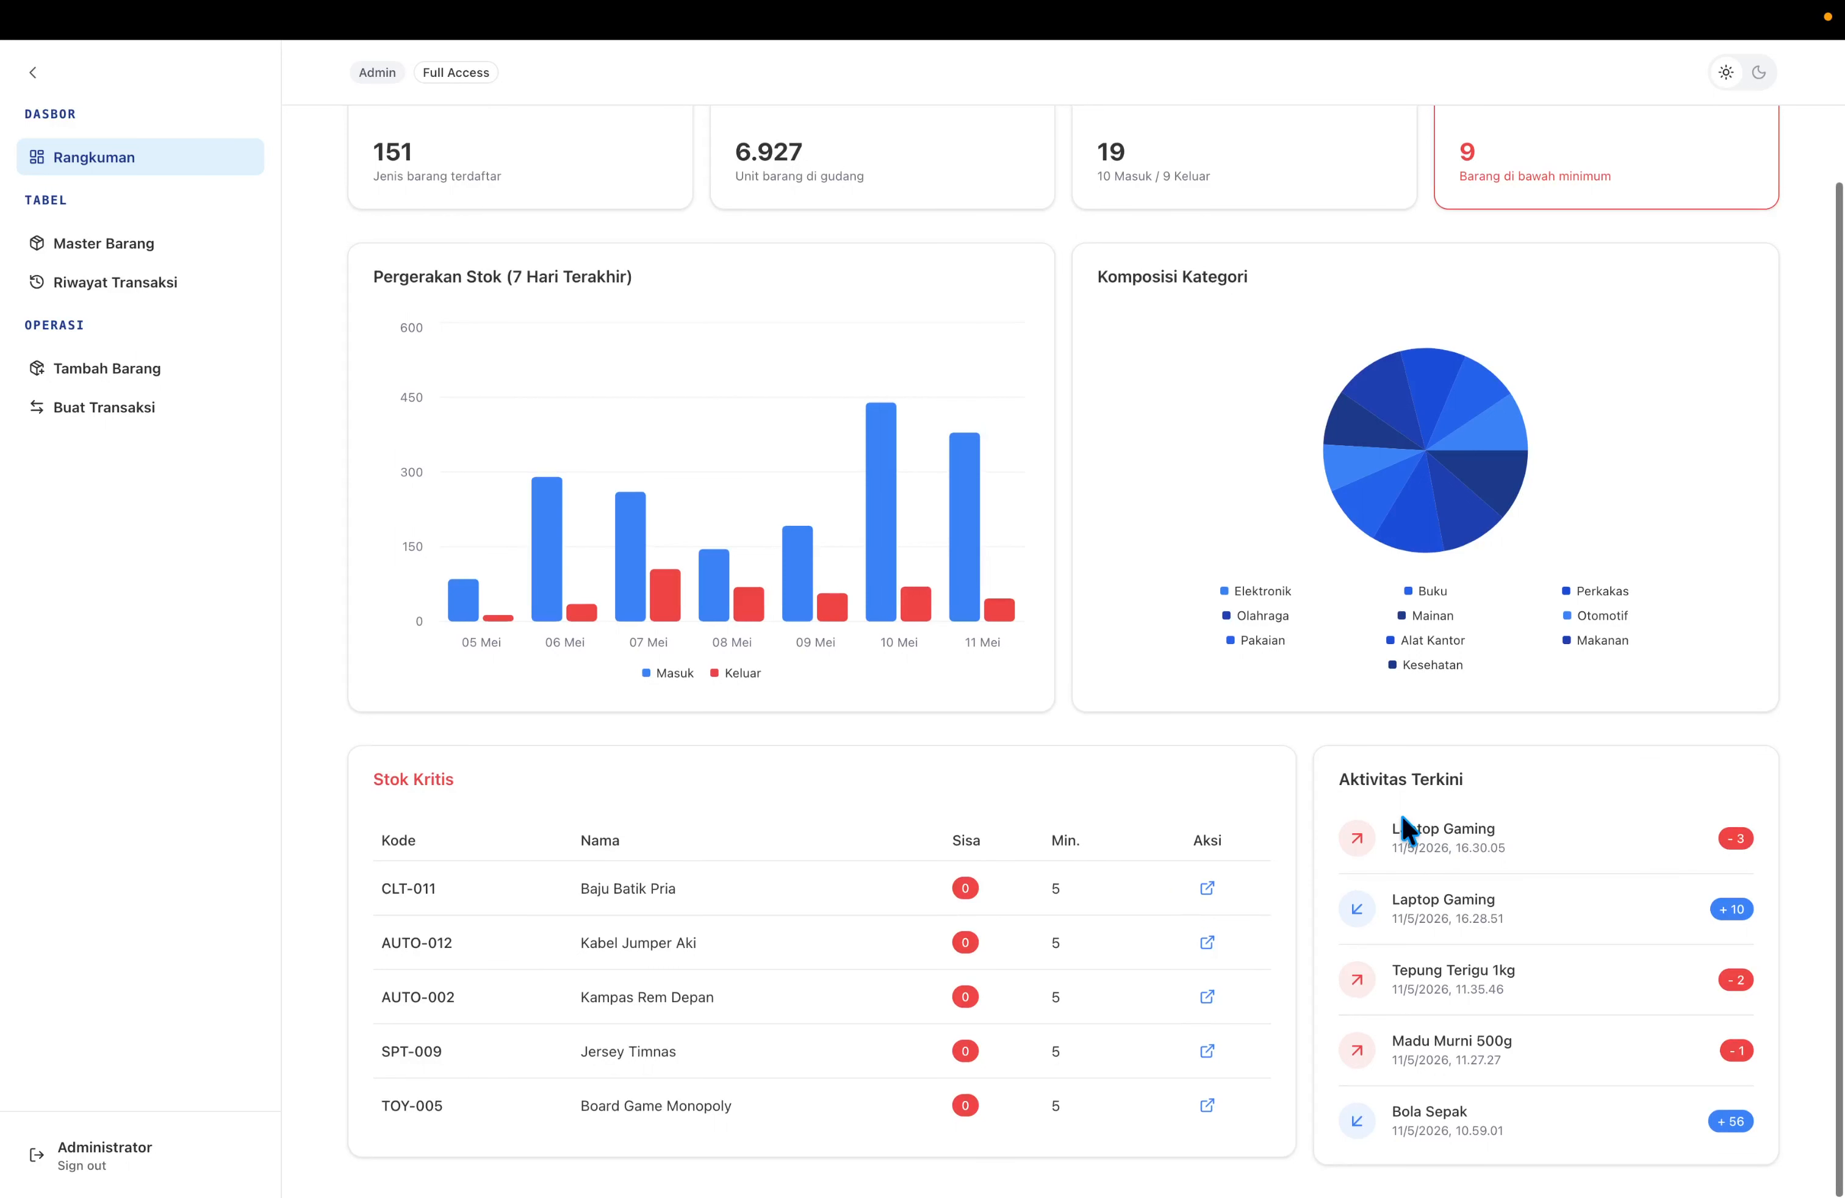
{"action": "scroll", "coordinate": [1434, 778], "scroll_direction": "up", "scroll_amount": 2}
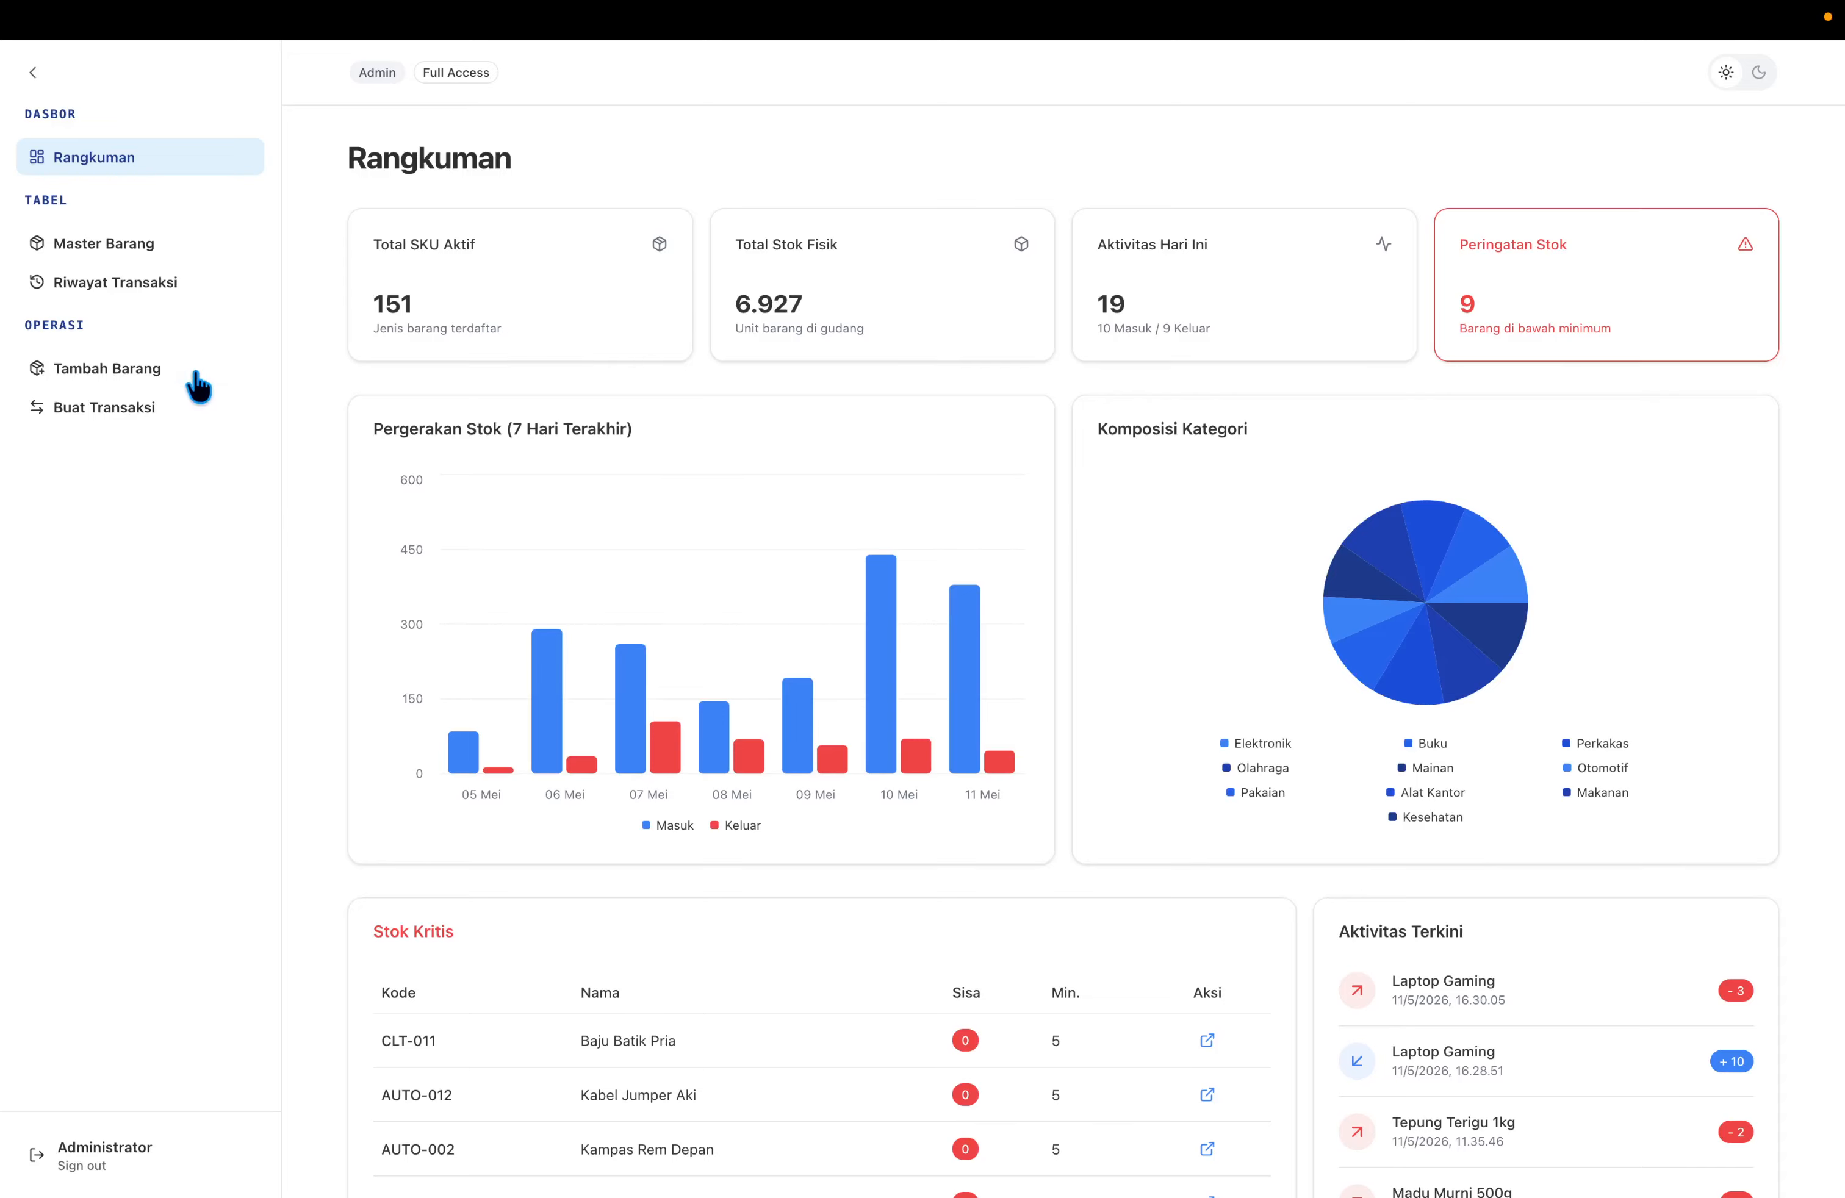
Browse the Master Barang item list, then the Riwayat Transaksi transaction history.
{"action": "left_click", "coordinate": [121, 244]}
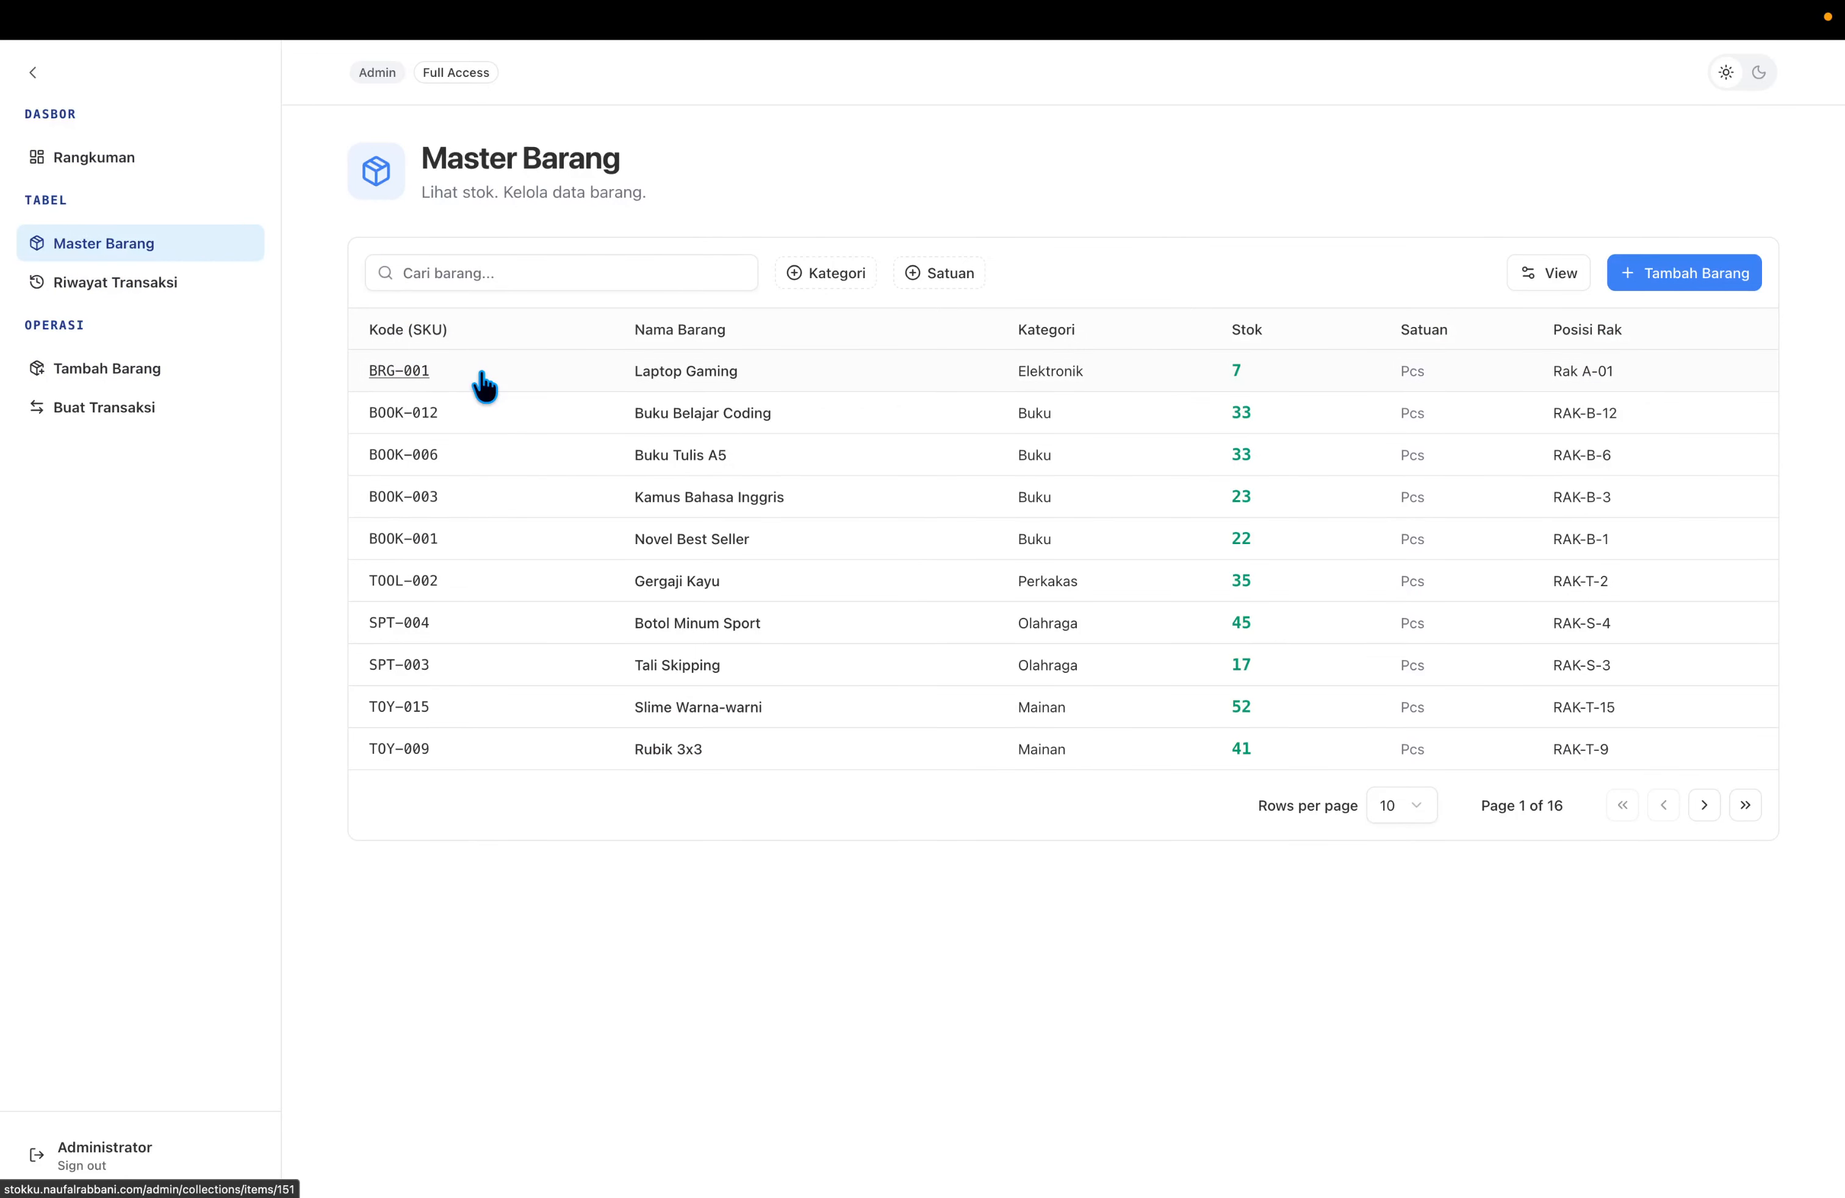
{"action": "left_click", "coordinate": [165, 283]}
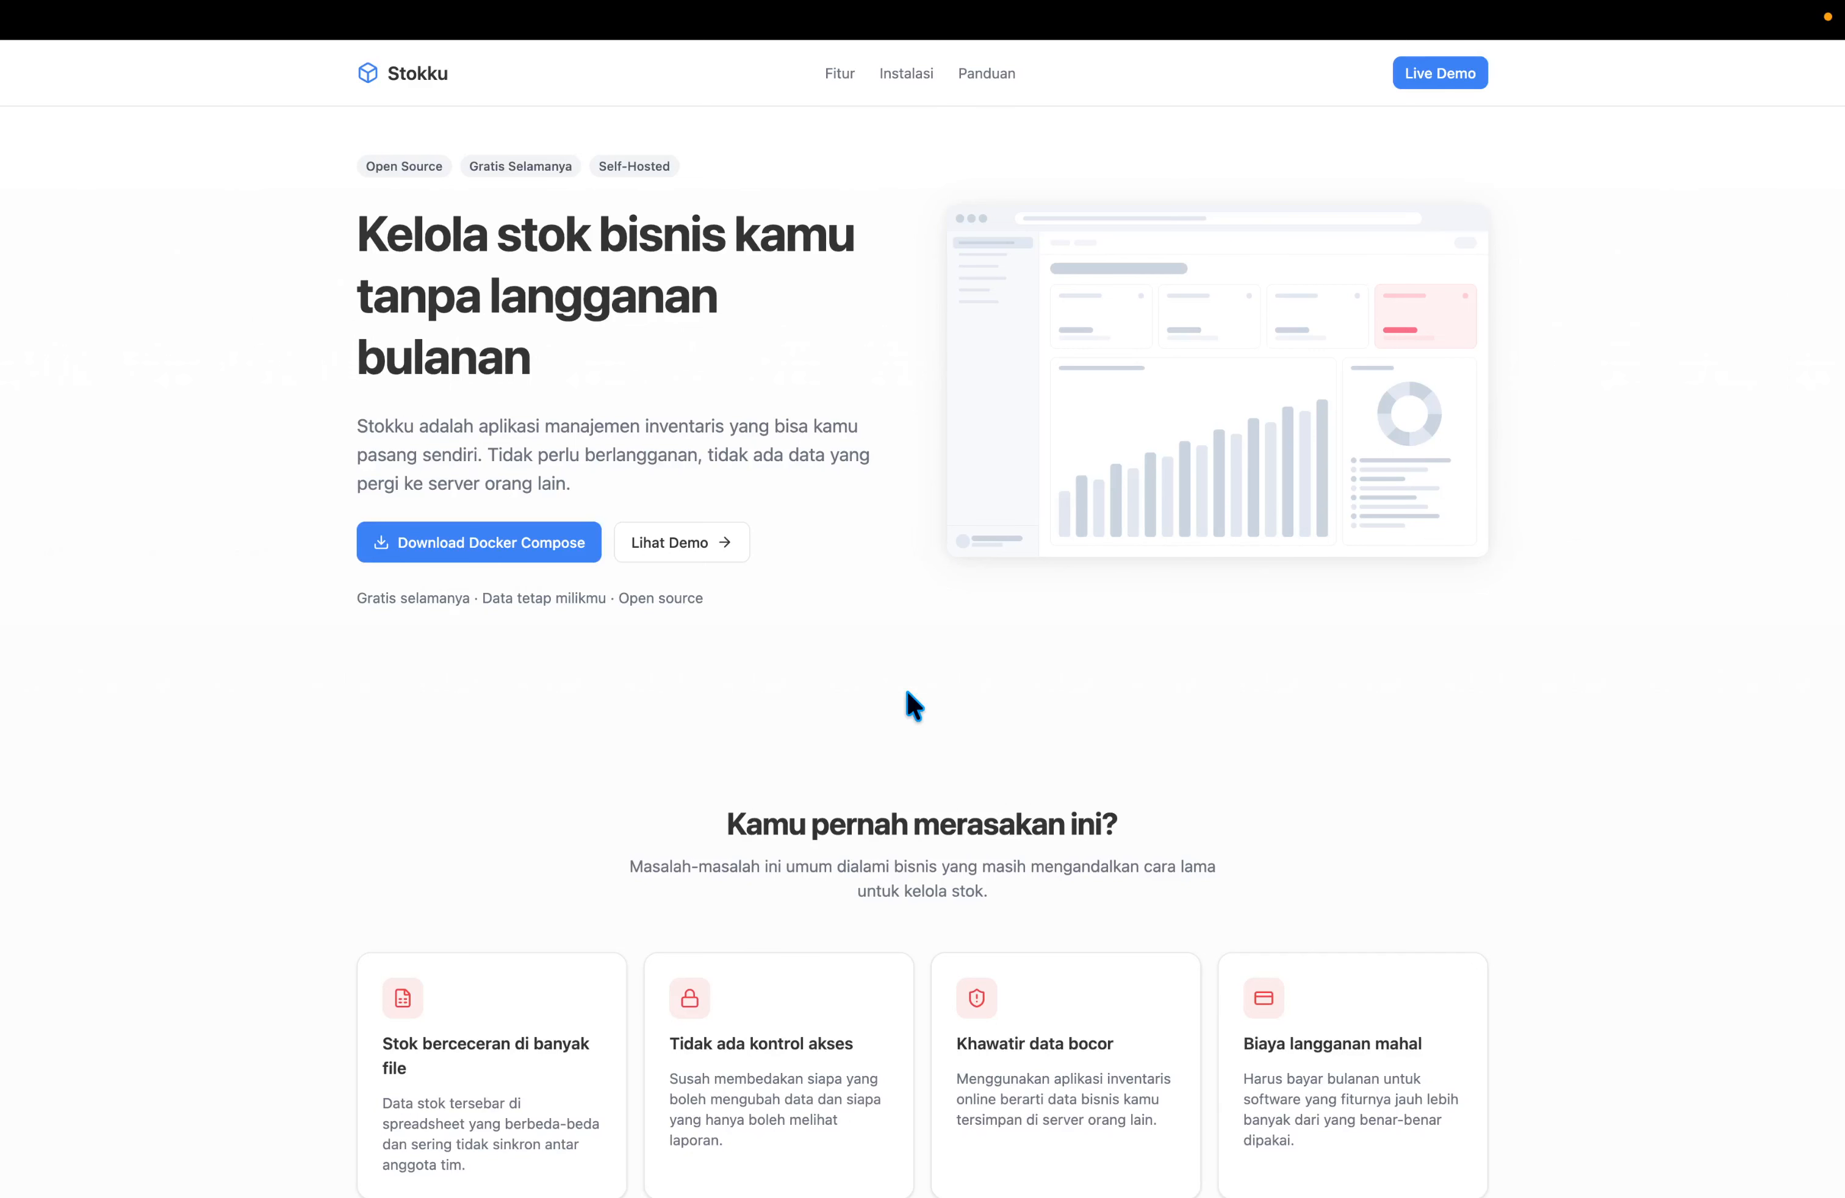
Check the site's web address, then jump to the Cara memasang Stokku installation section.
{"action": "key", "text": "super+l"}
{"action": "key", "text": "Right"}
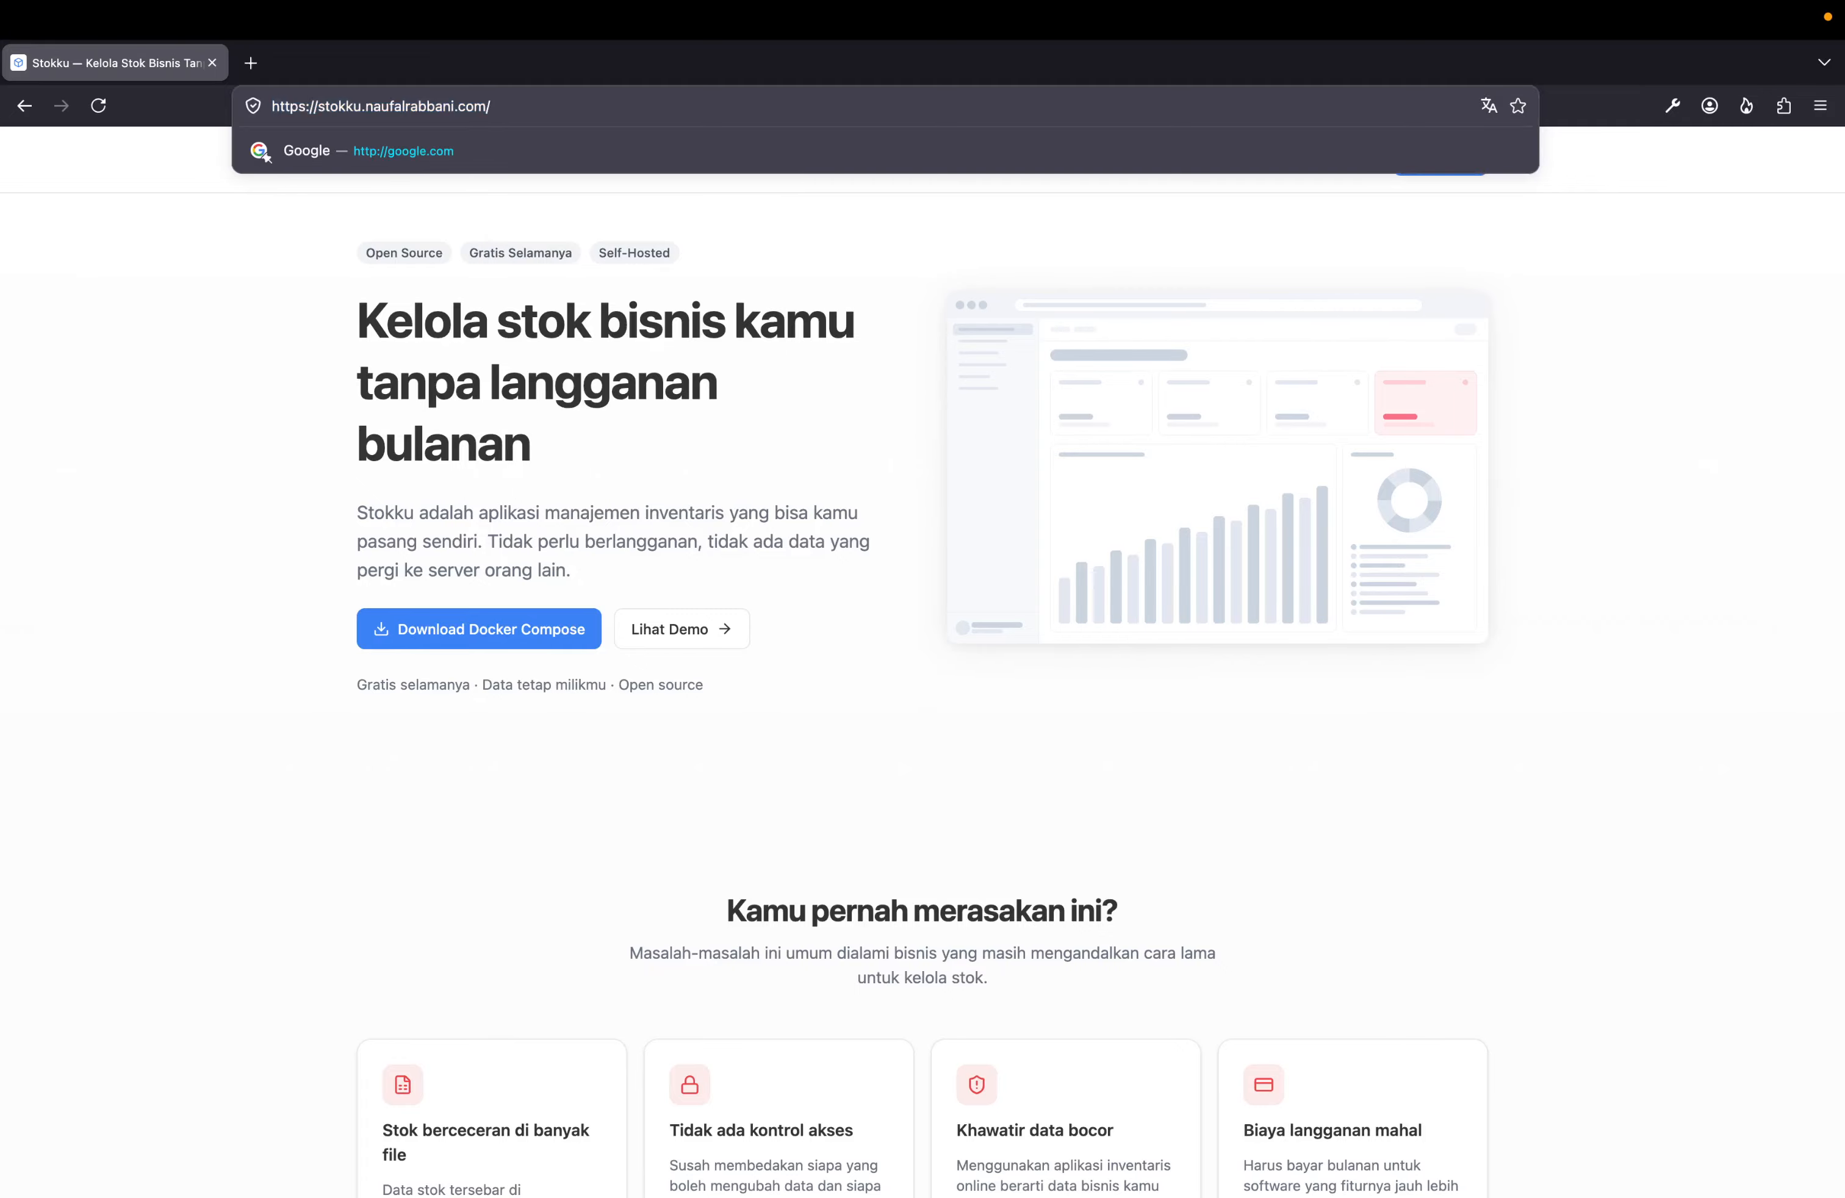
{"action": "left_click", "coordinate": [960, 733]}
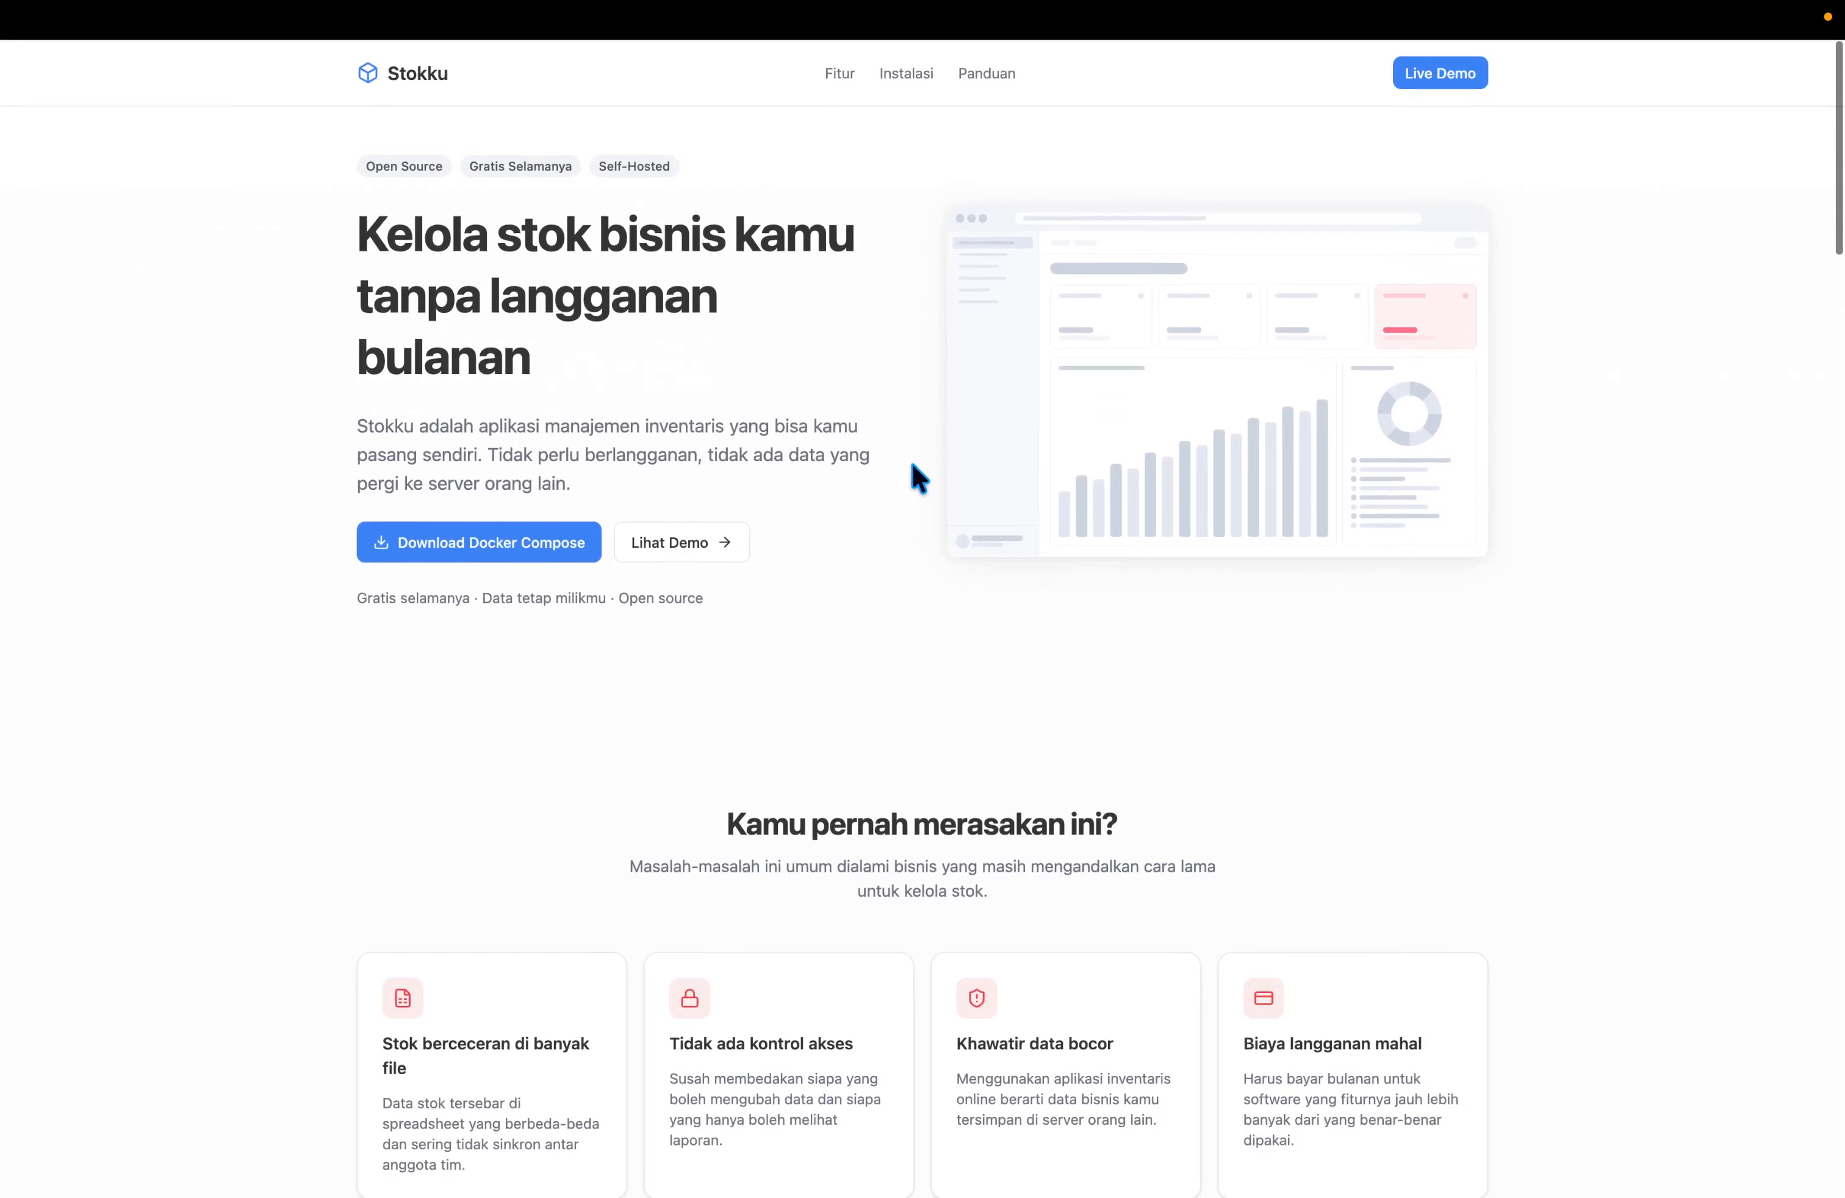
{"action": "left_click", "coordinate": [908, 75]}
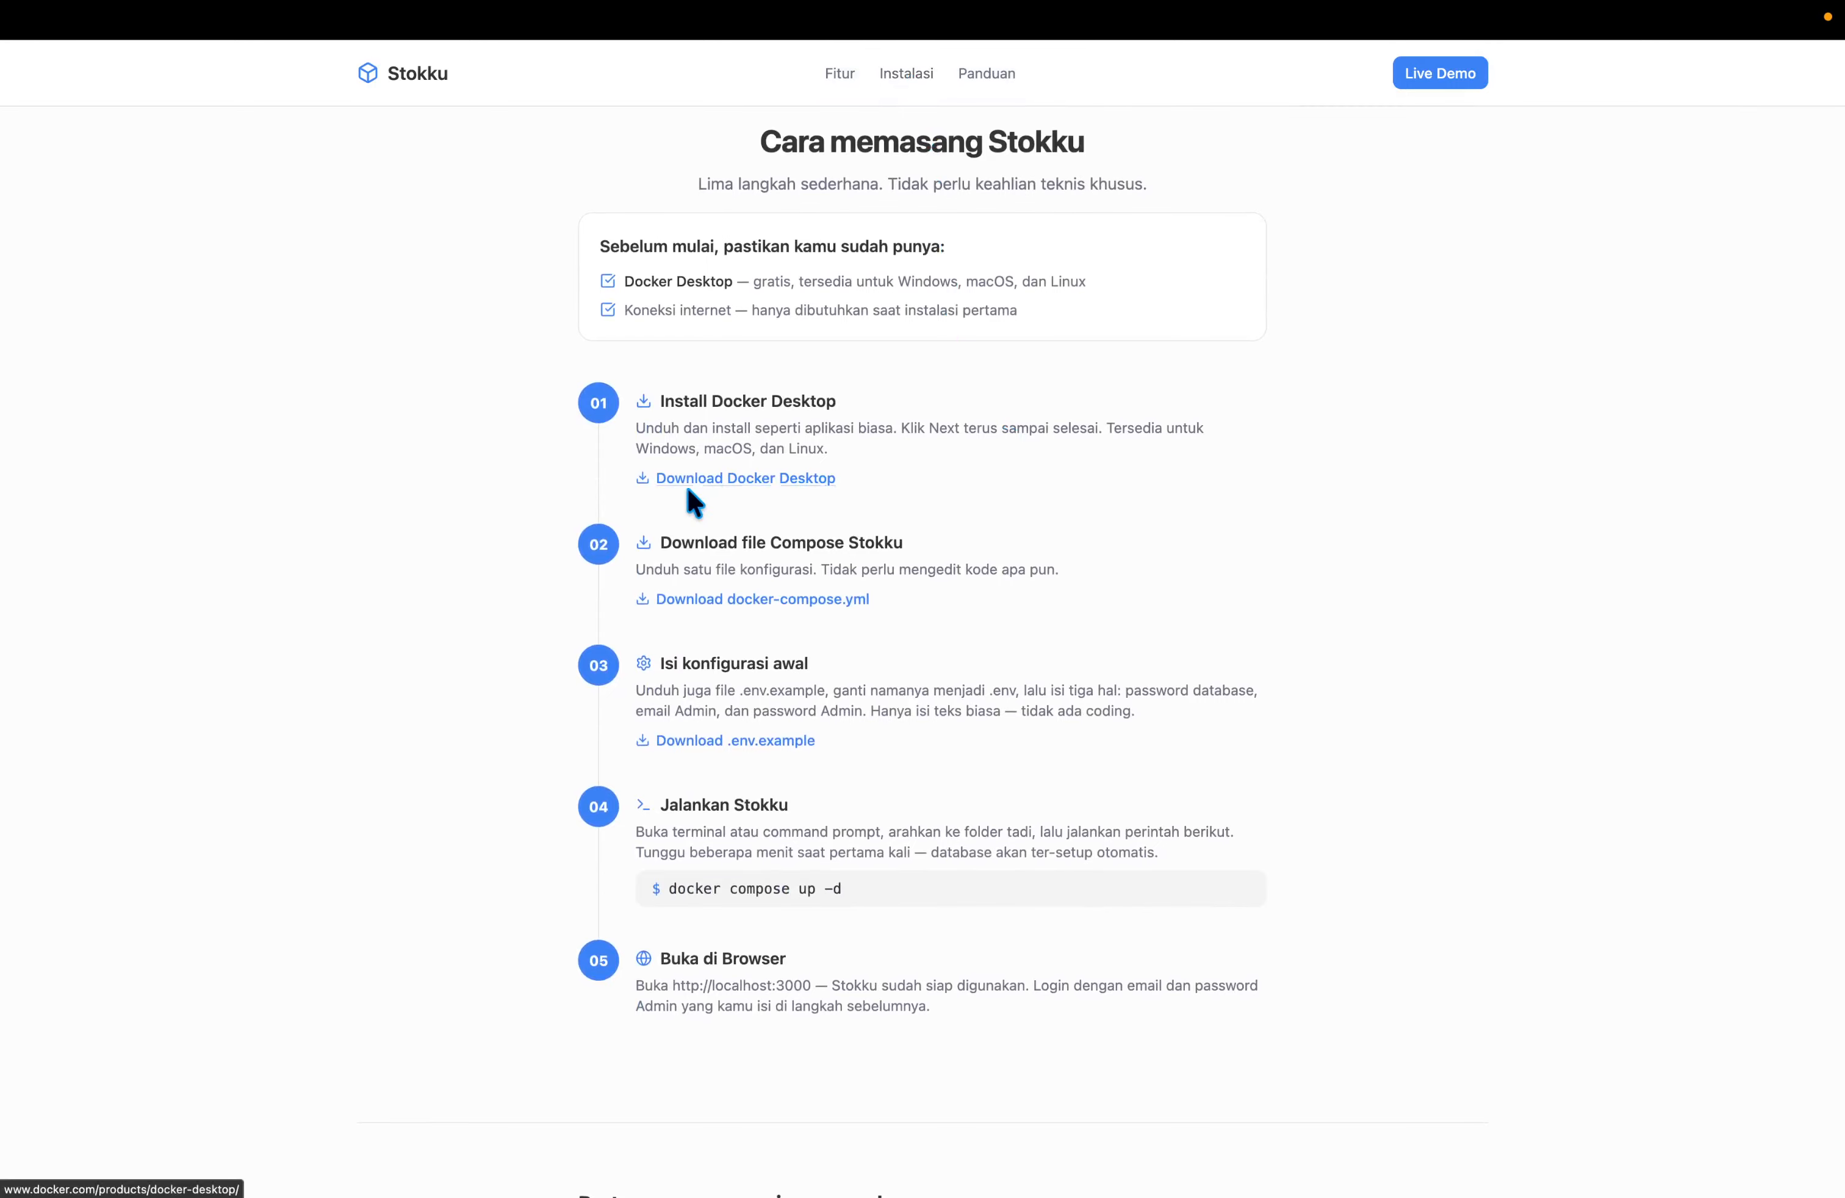
{"action": "left_click", "coordinate": [721, 478]}
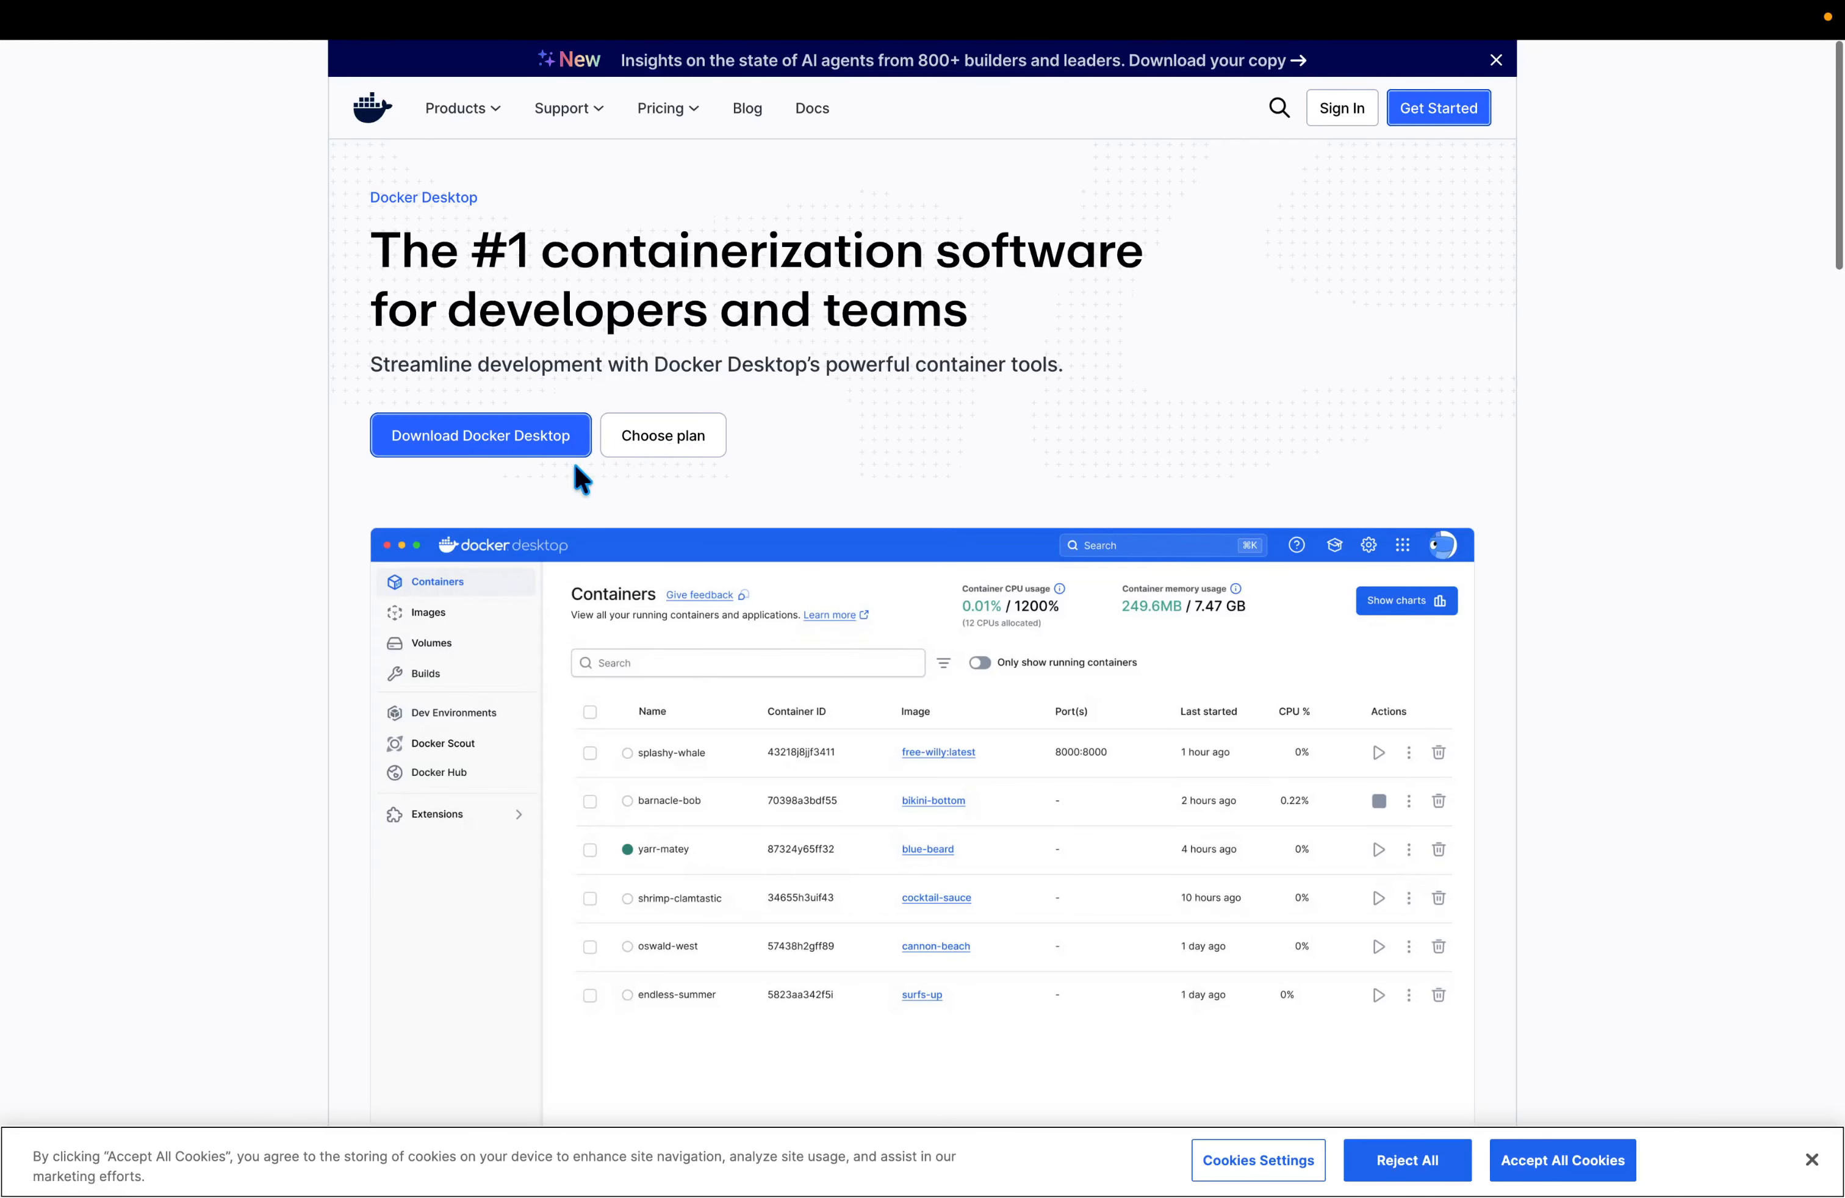
{"action": "mouse_move", "coordinate": [540, 445]}
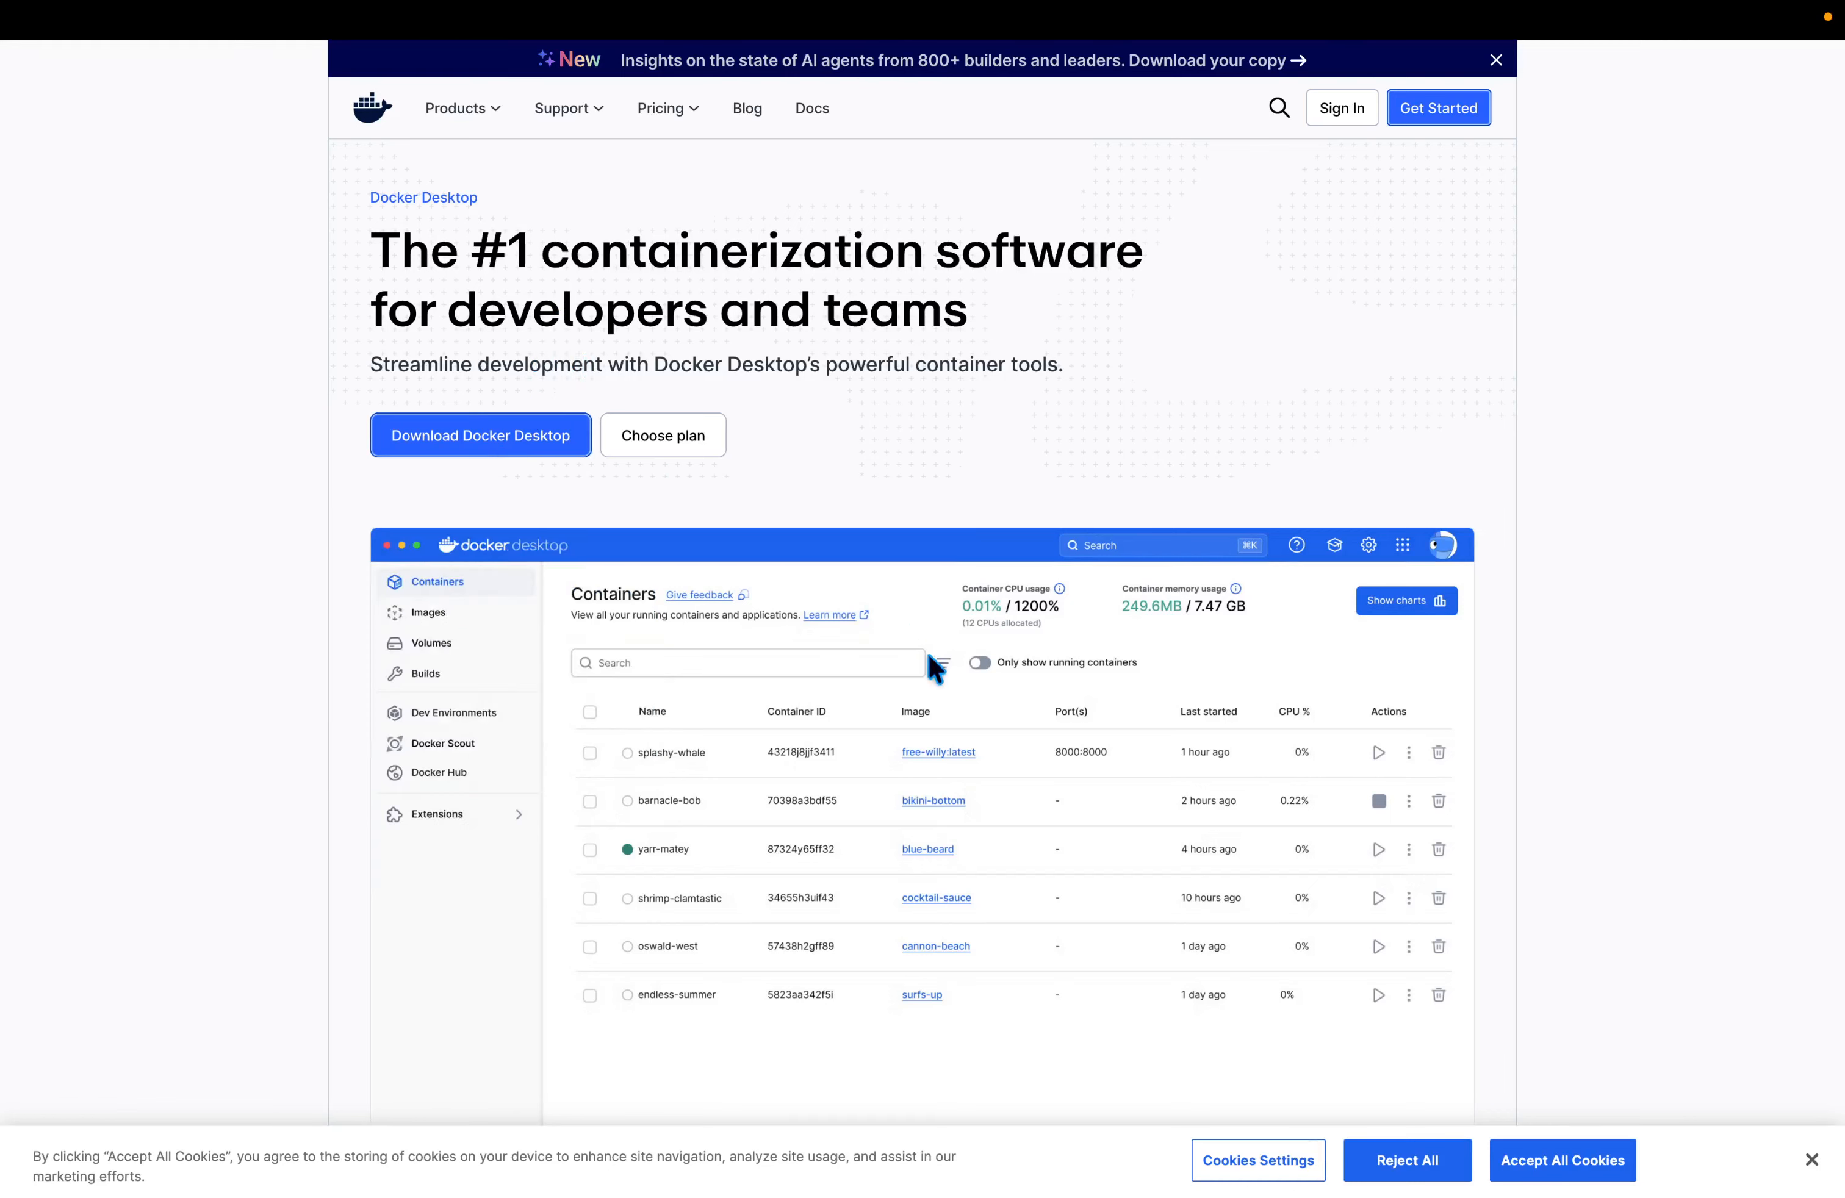
{"action": "key", "text": "super+w"}
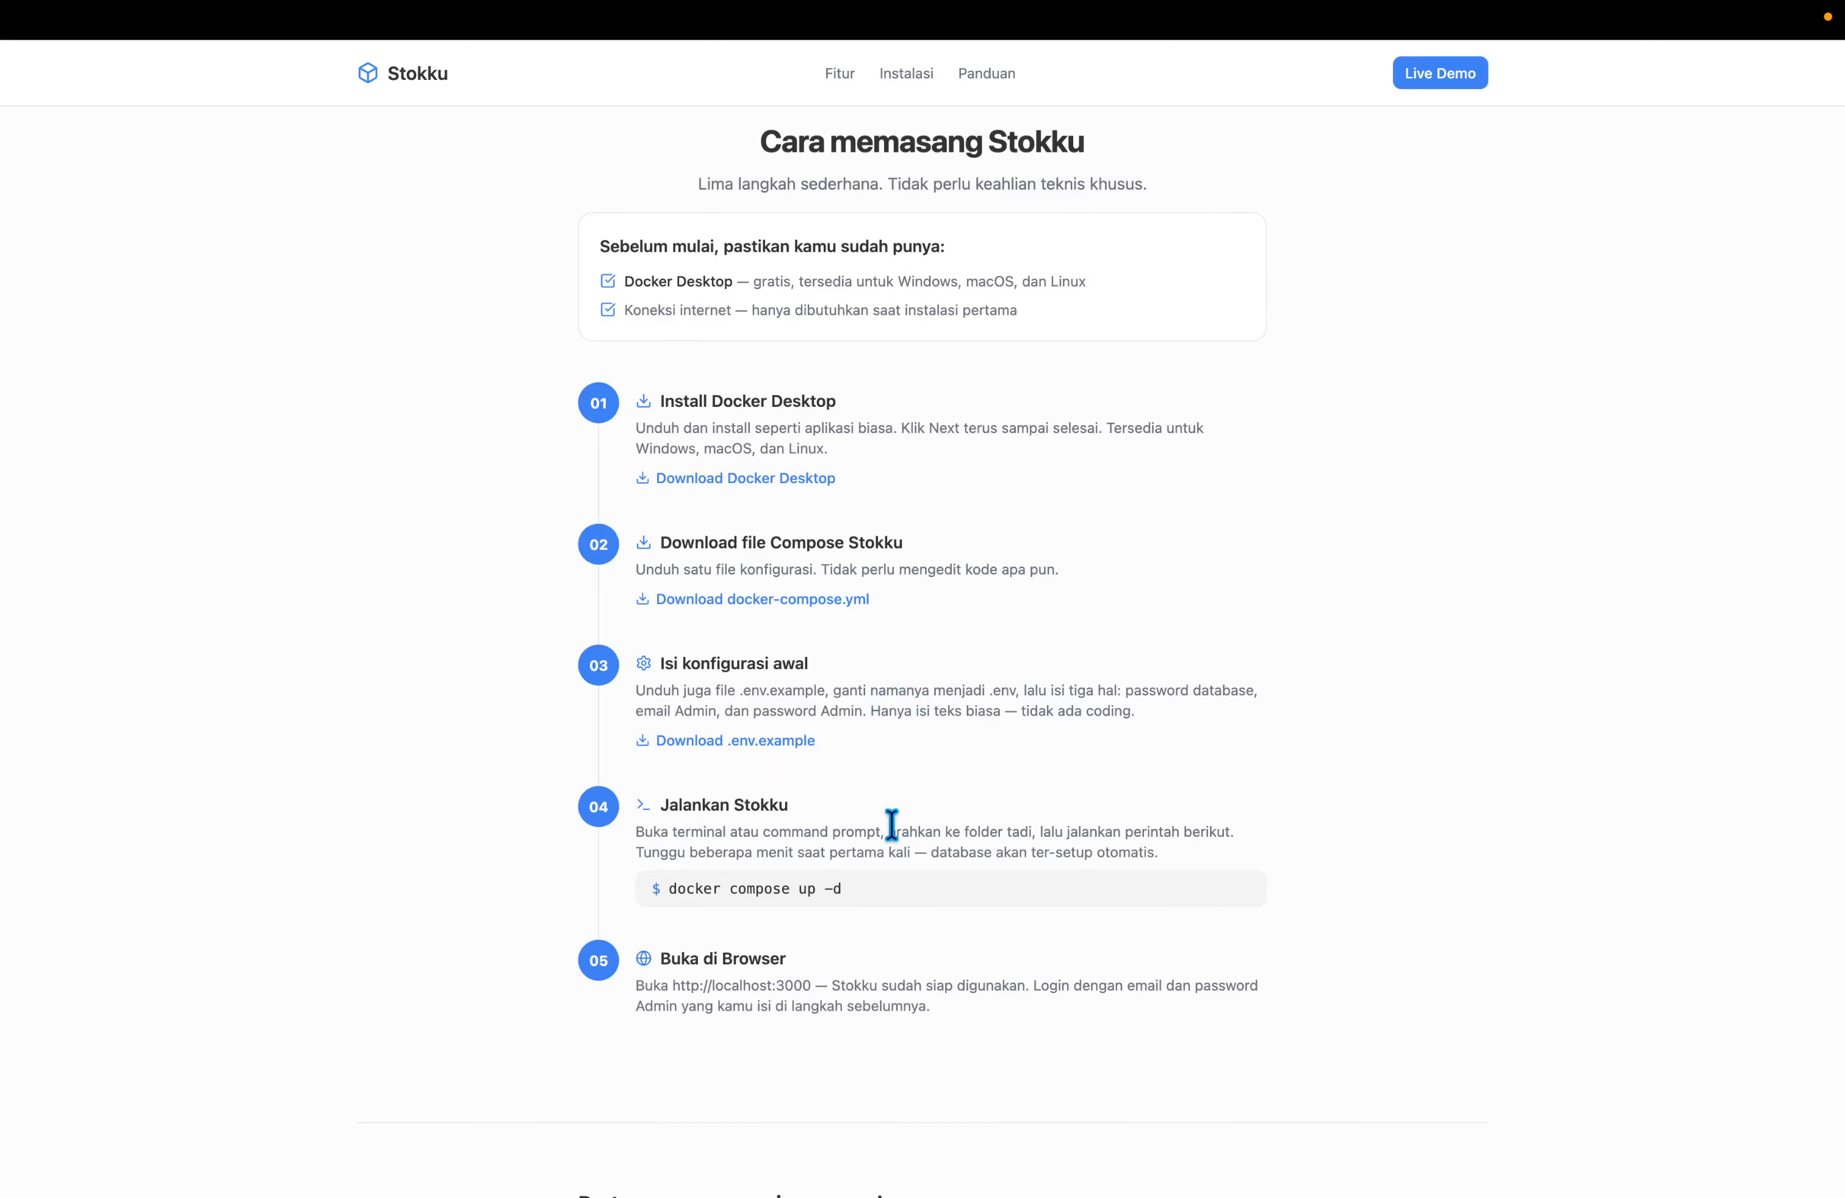
Run docker in Terminal and scroll through its help output to confirm it works.
{"action": "key", "text": "ctrl+Left"}
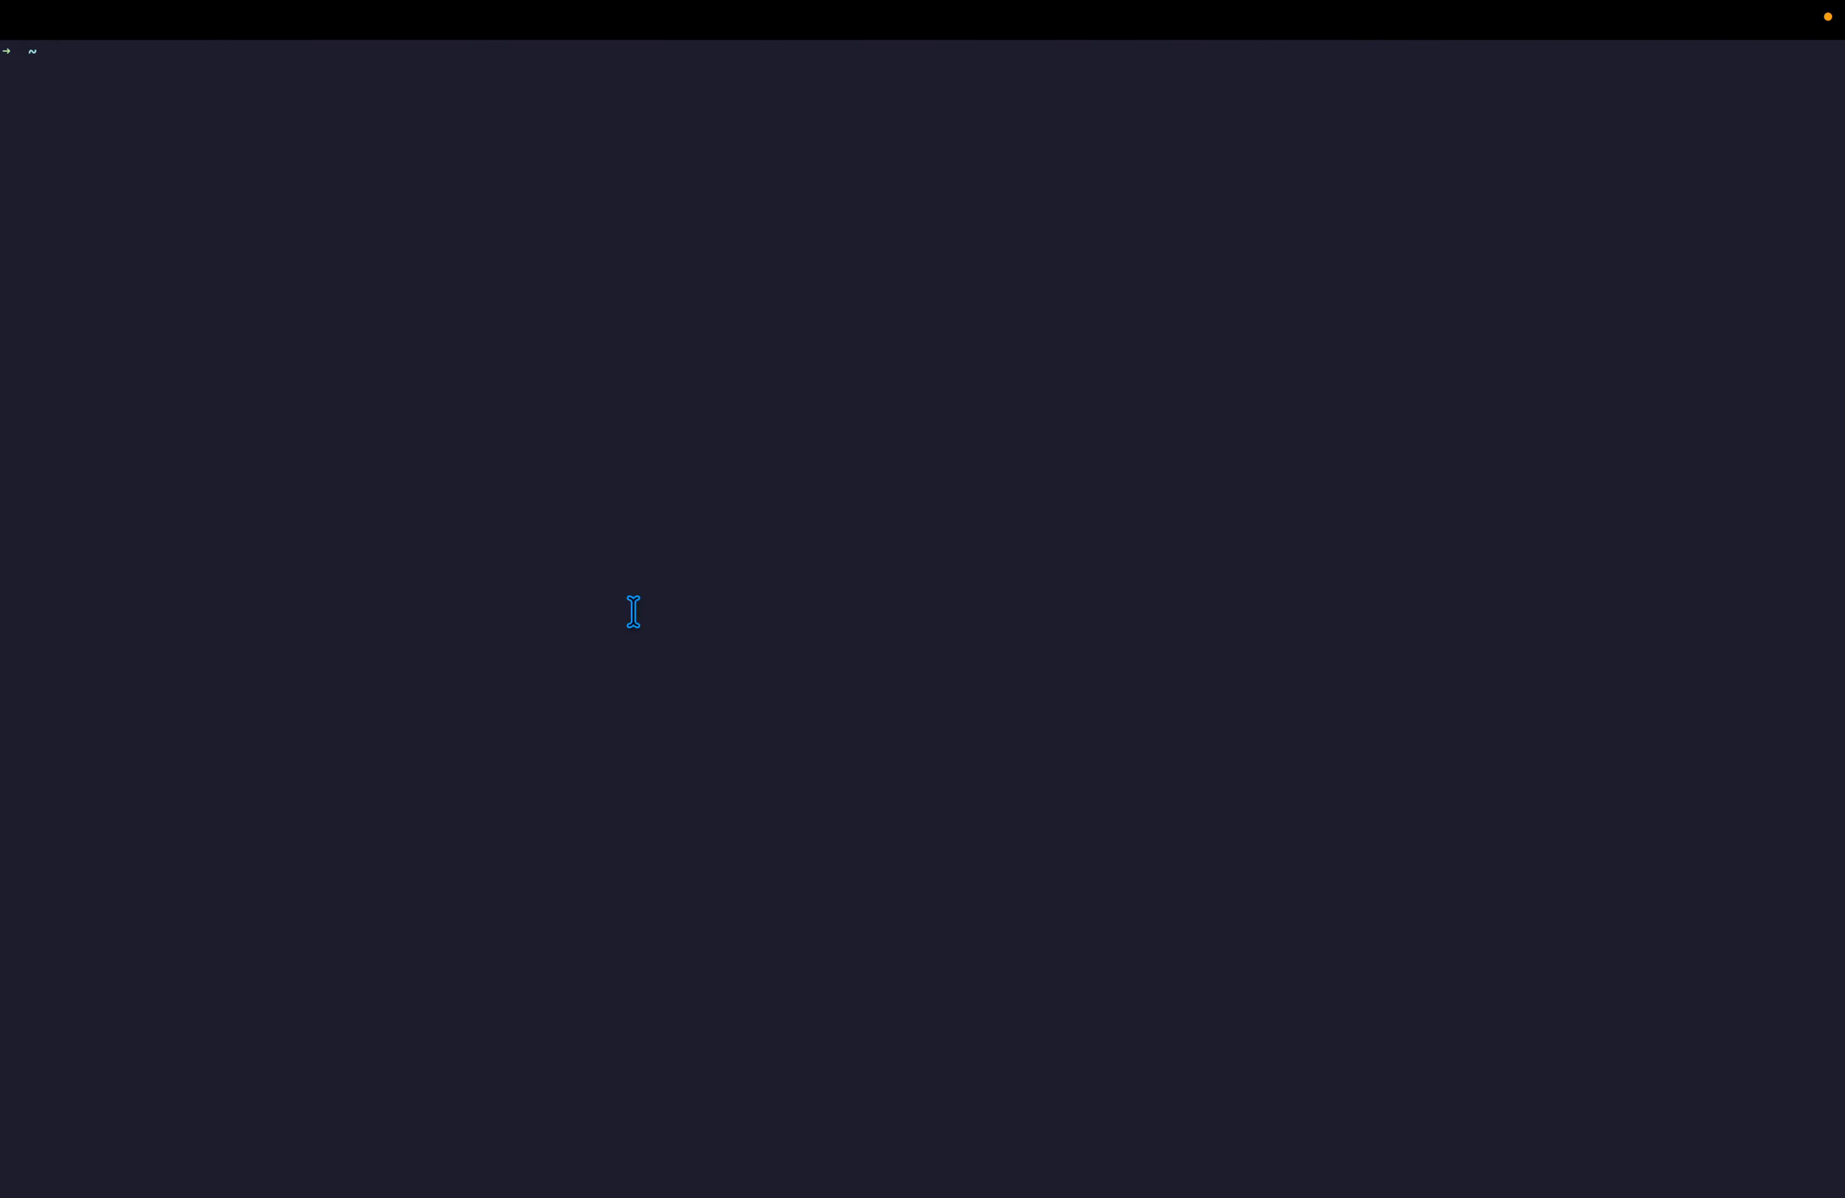
{"action": "type", "text": "docker"}
{"action": "key", "text": "Return"}
{"action": "scroll", "coordinate": [615, 618], "scroll_direction": "up", "scroll_amount": 5}
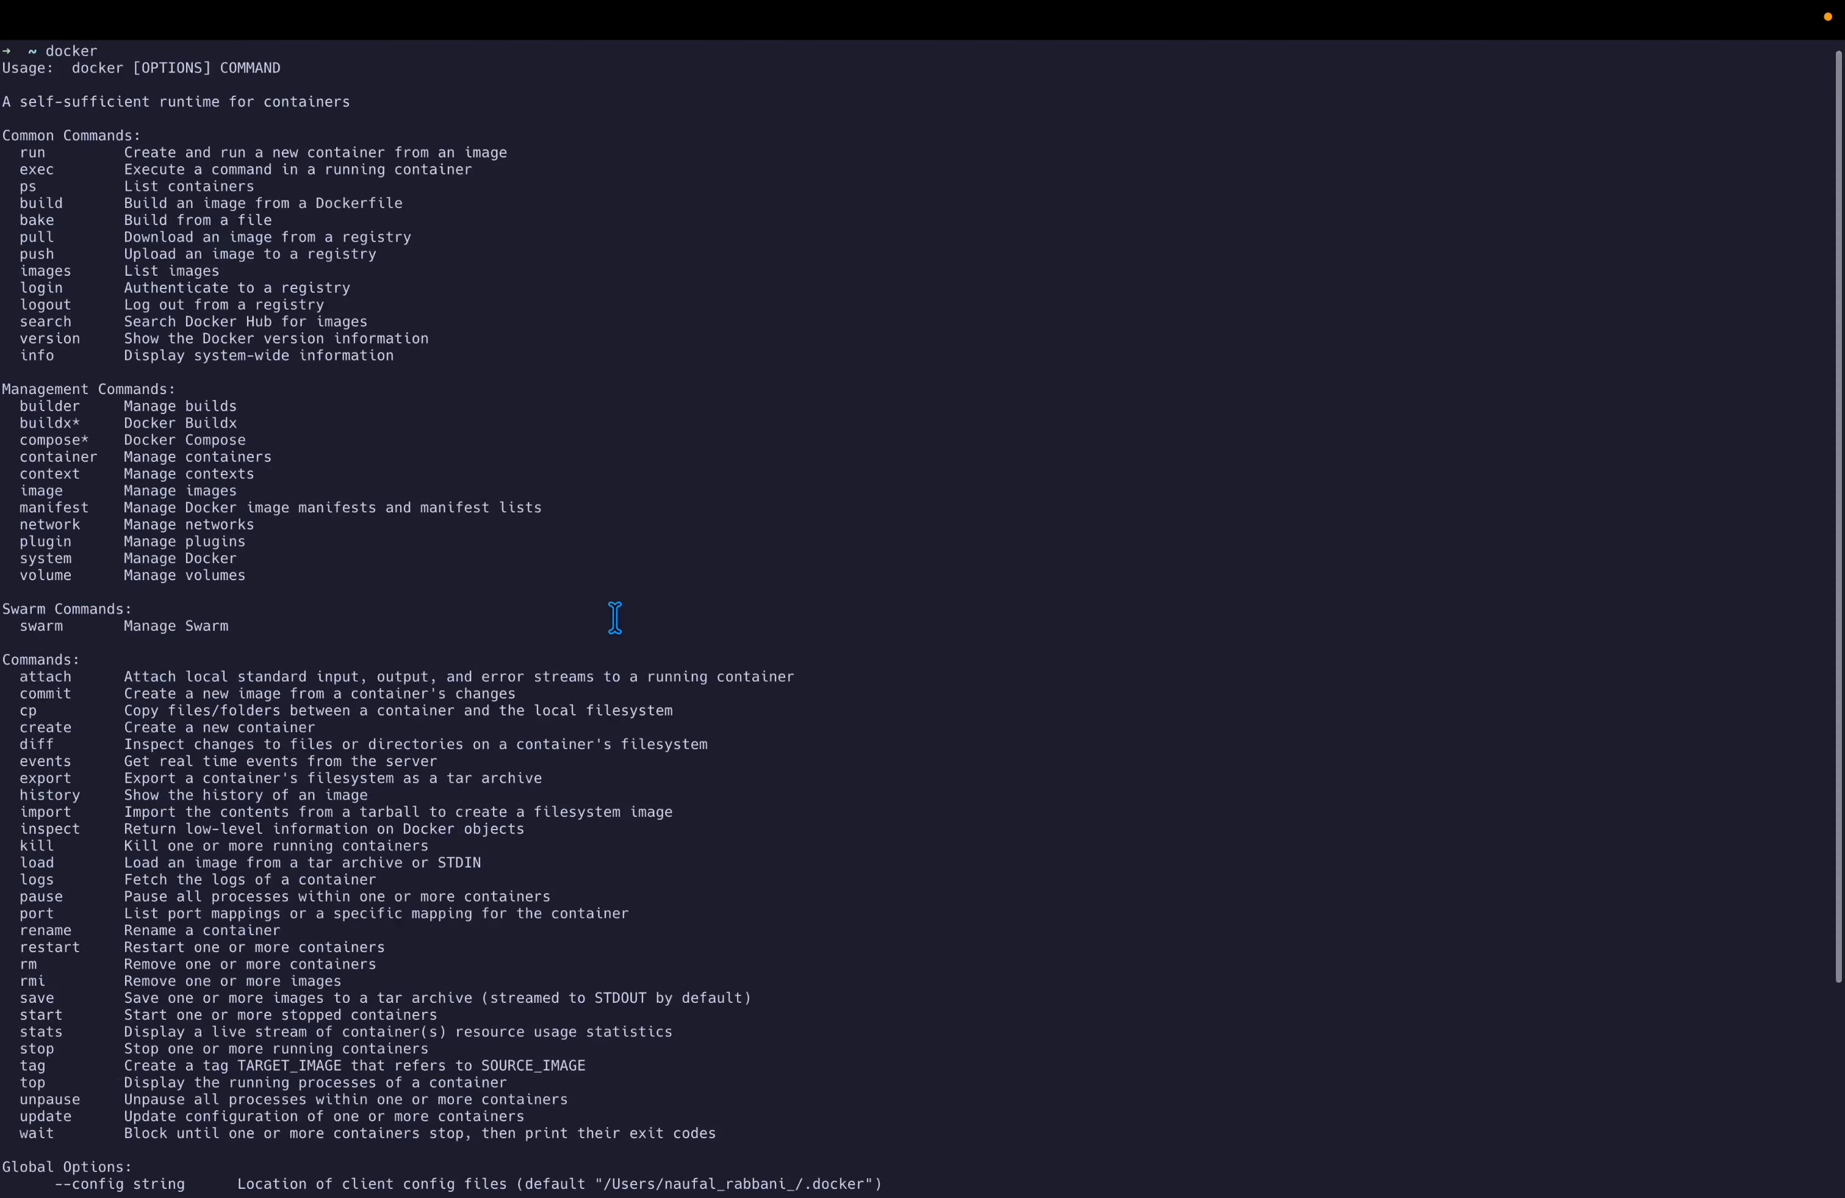
{"action": "scroll", "coordinate": [614, 617], "scroll_direction": "down", "scroll_amount": 2}
{"action": "scroll", "coordinate": [614, 618], "scroll_direction": "up", "scroll_amount": 2}
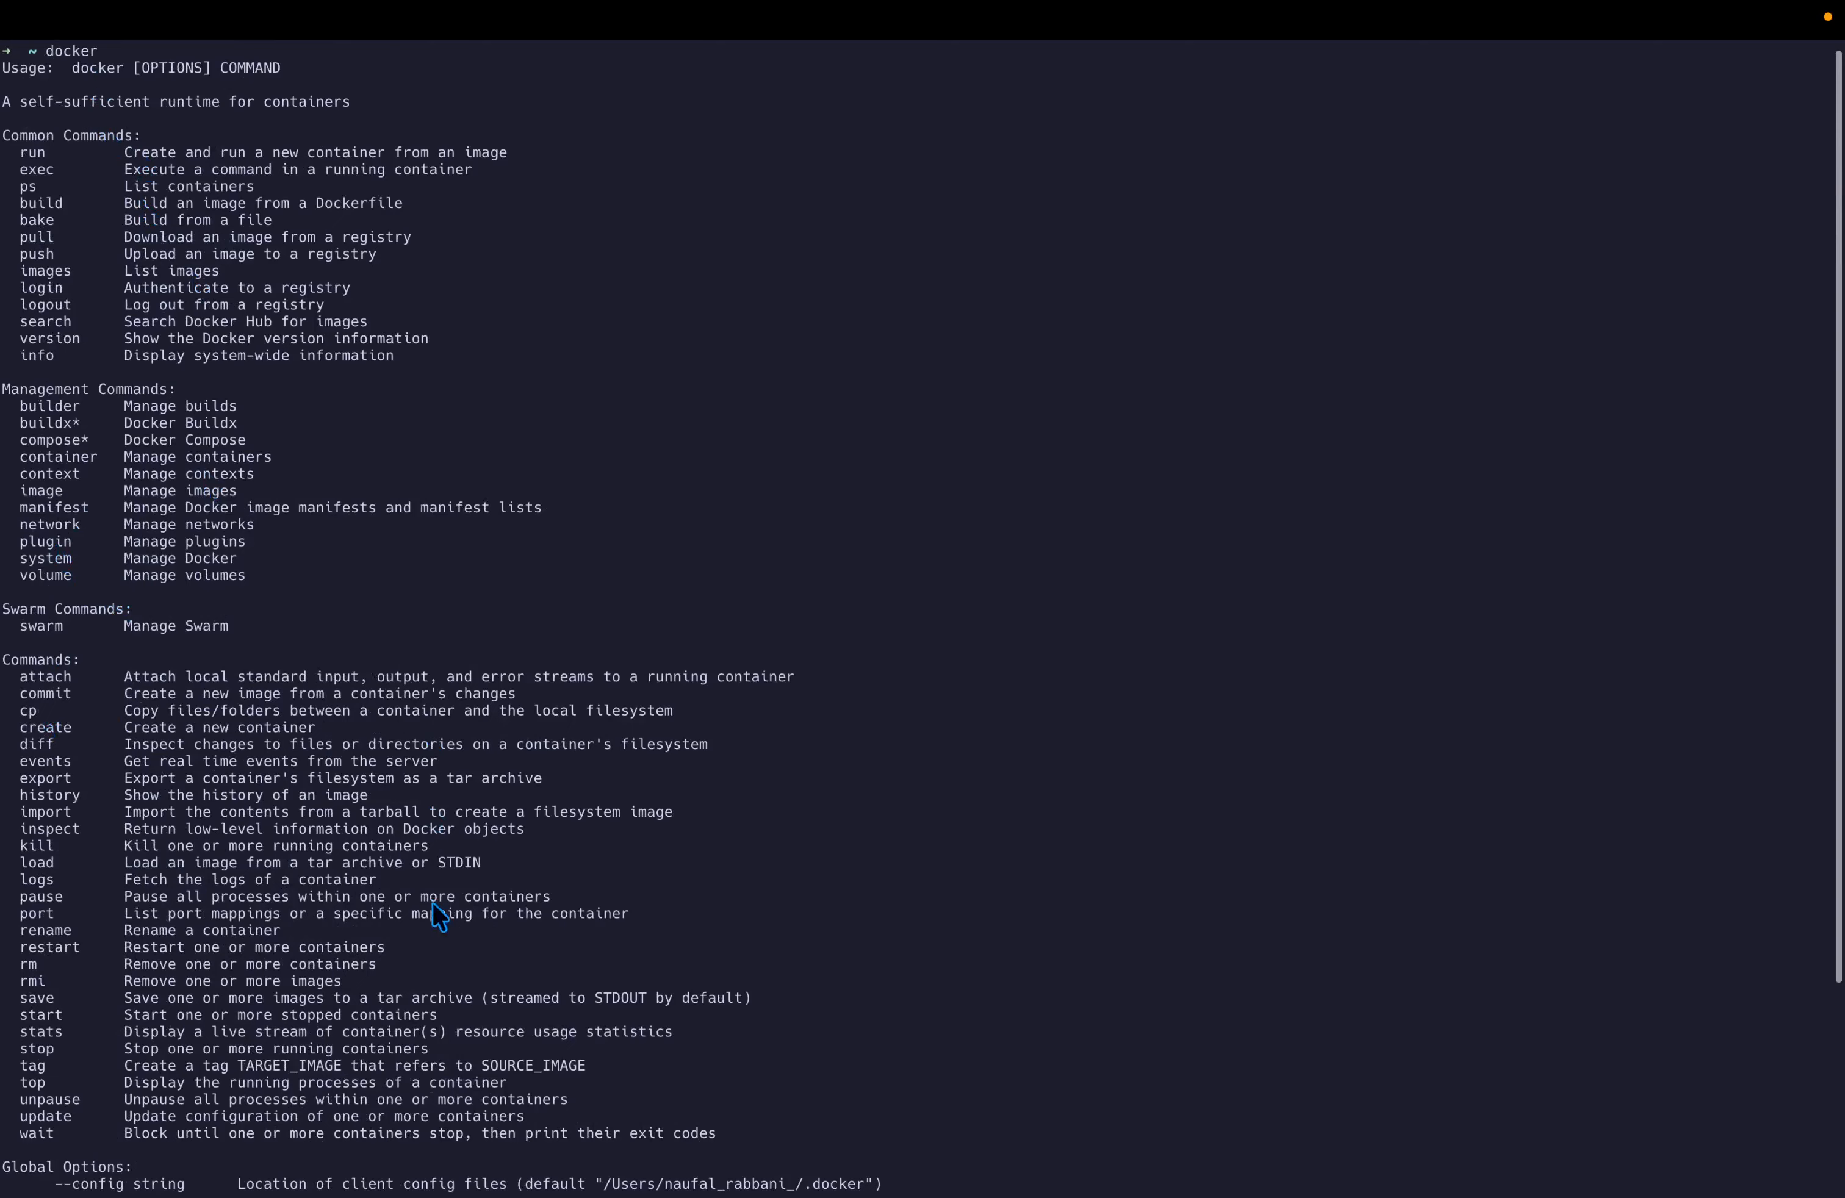
{"action": "scroll", "coordinate": [424, 950], "scroll_direction": "down", "scroll_amount": 5}
{"action": "scroll", "coordinate": [409, 1021], "scroll_direction": "right", "scroll_amount": 3}
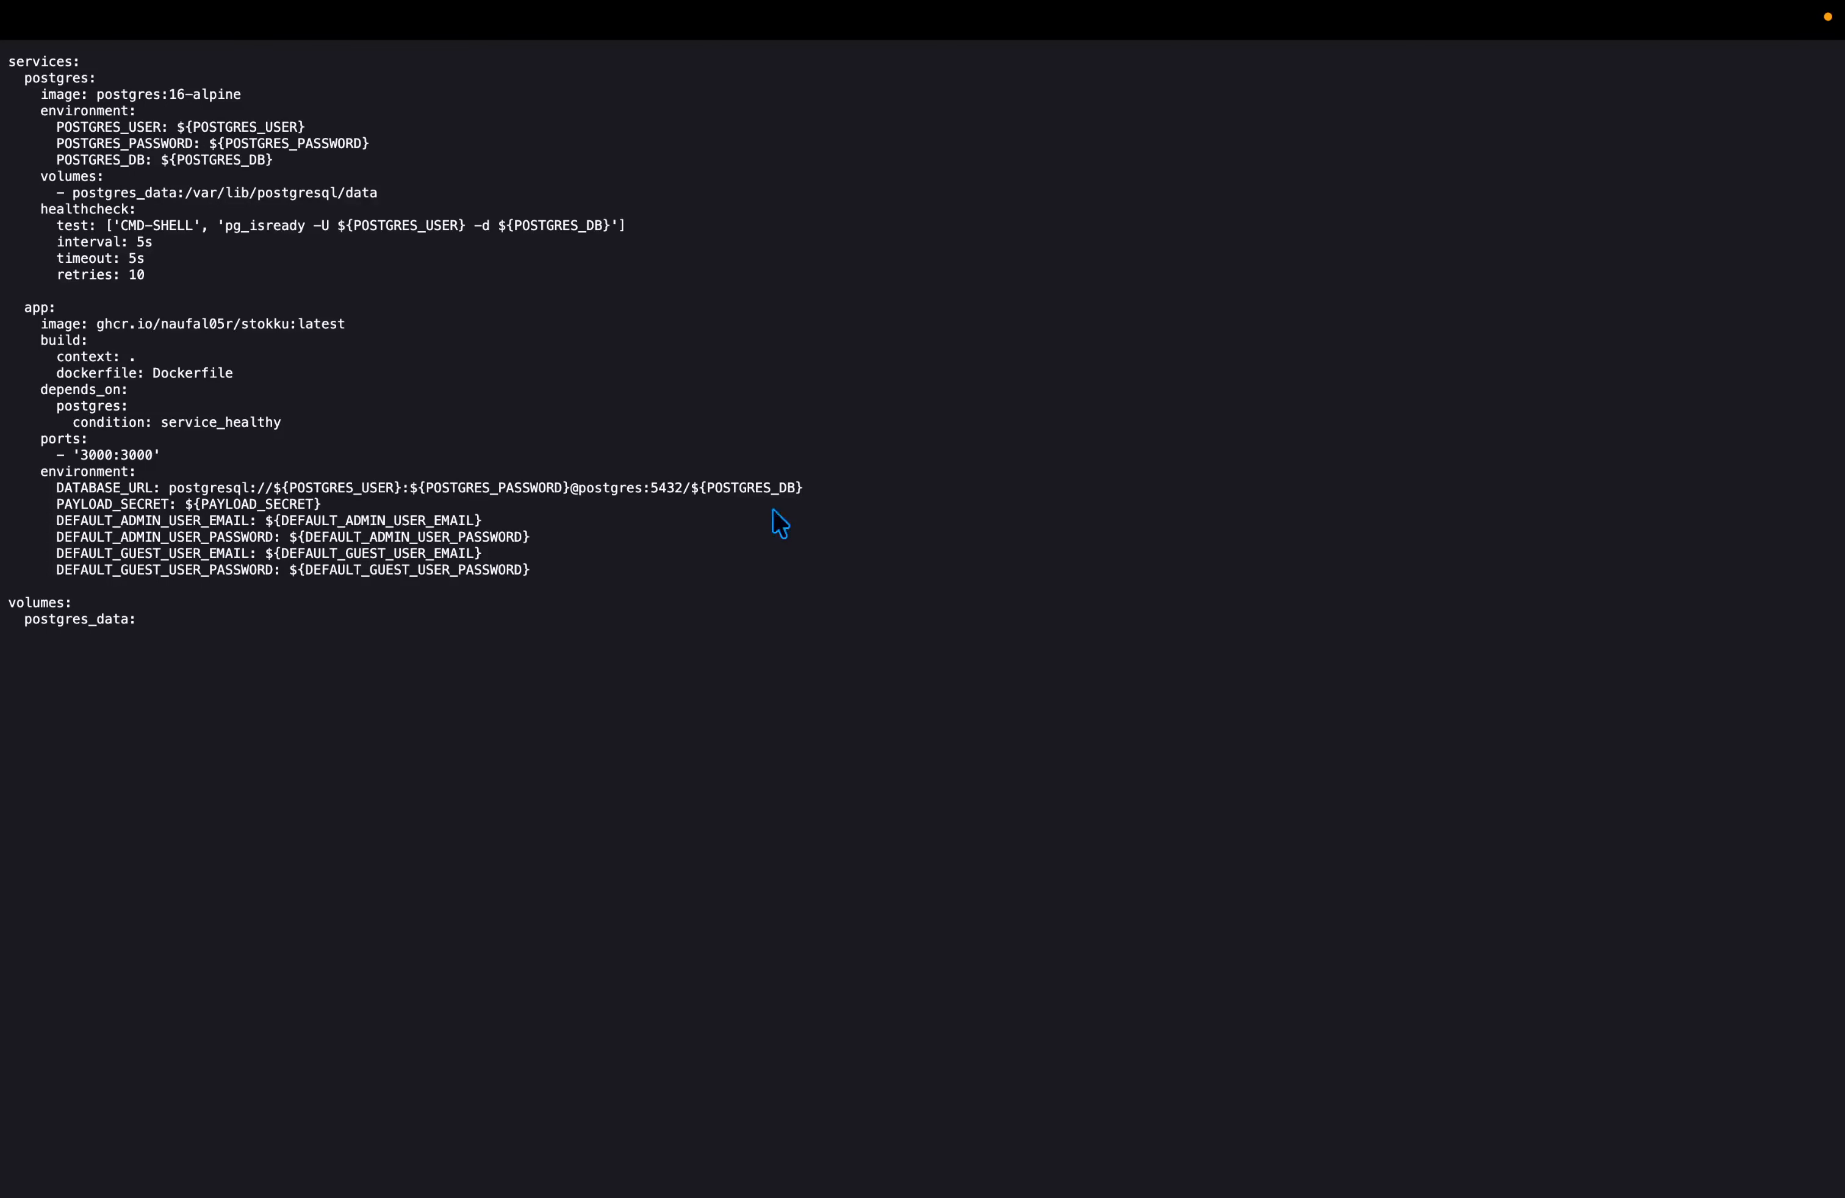
Select the full docker-compose YAML on the install page and return to Terminal.
{"action": "key", "text": "super+a"}
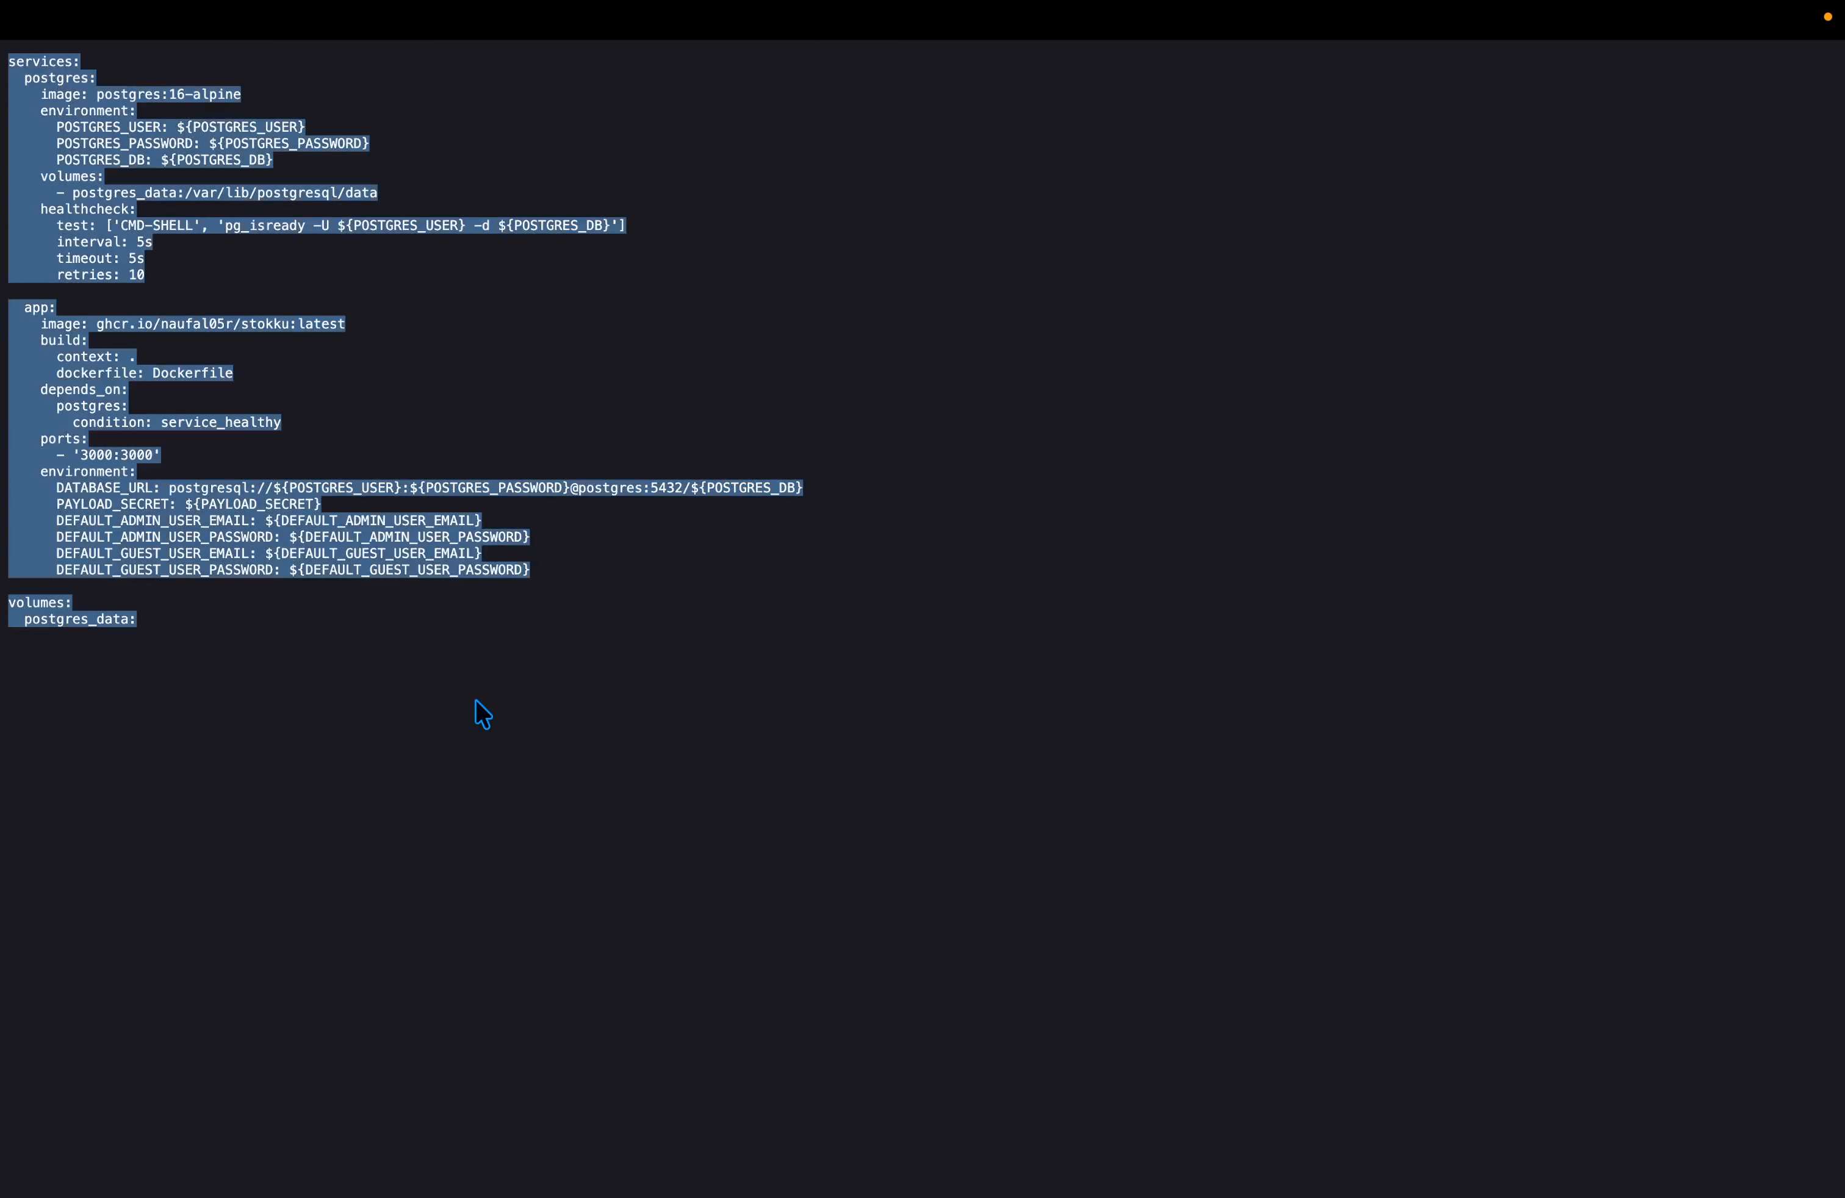
{"action": "key", "text": "super+w"}
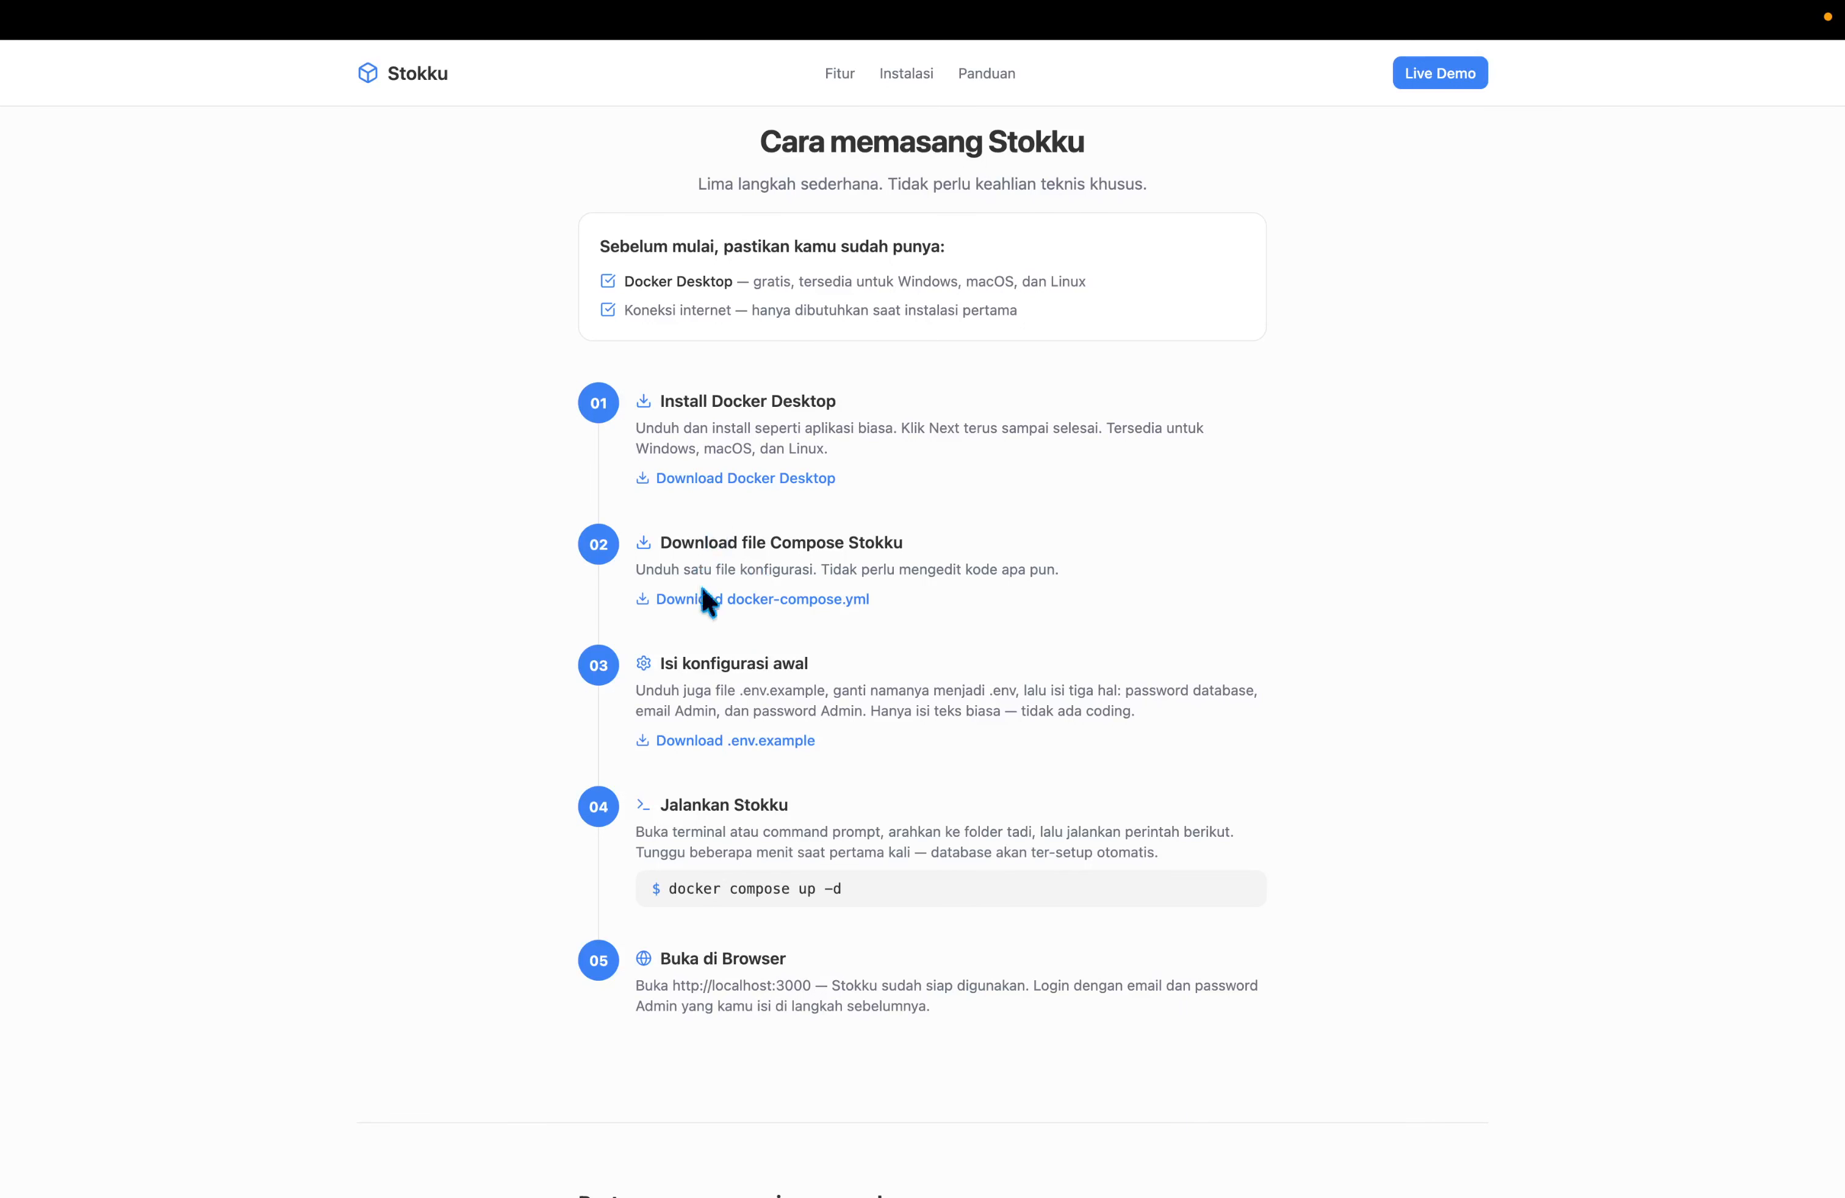
{"action": "key", "text": "ctrl+Left"}
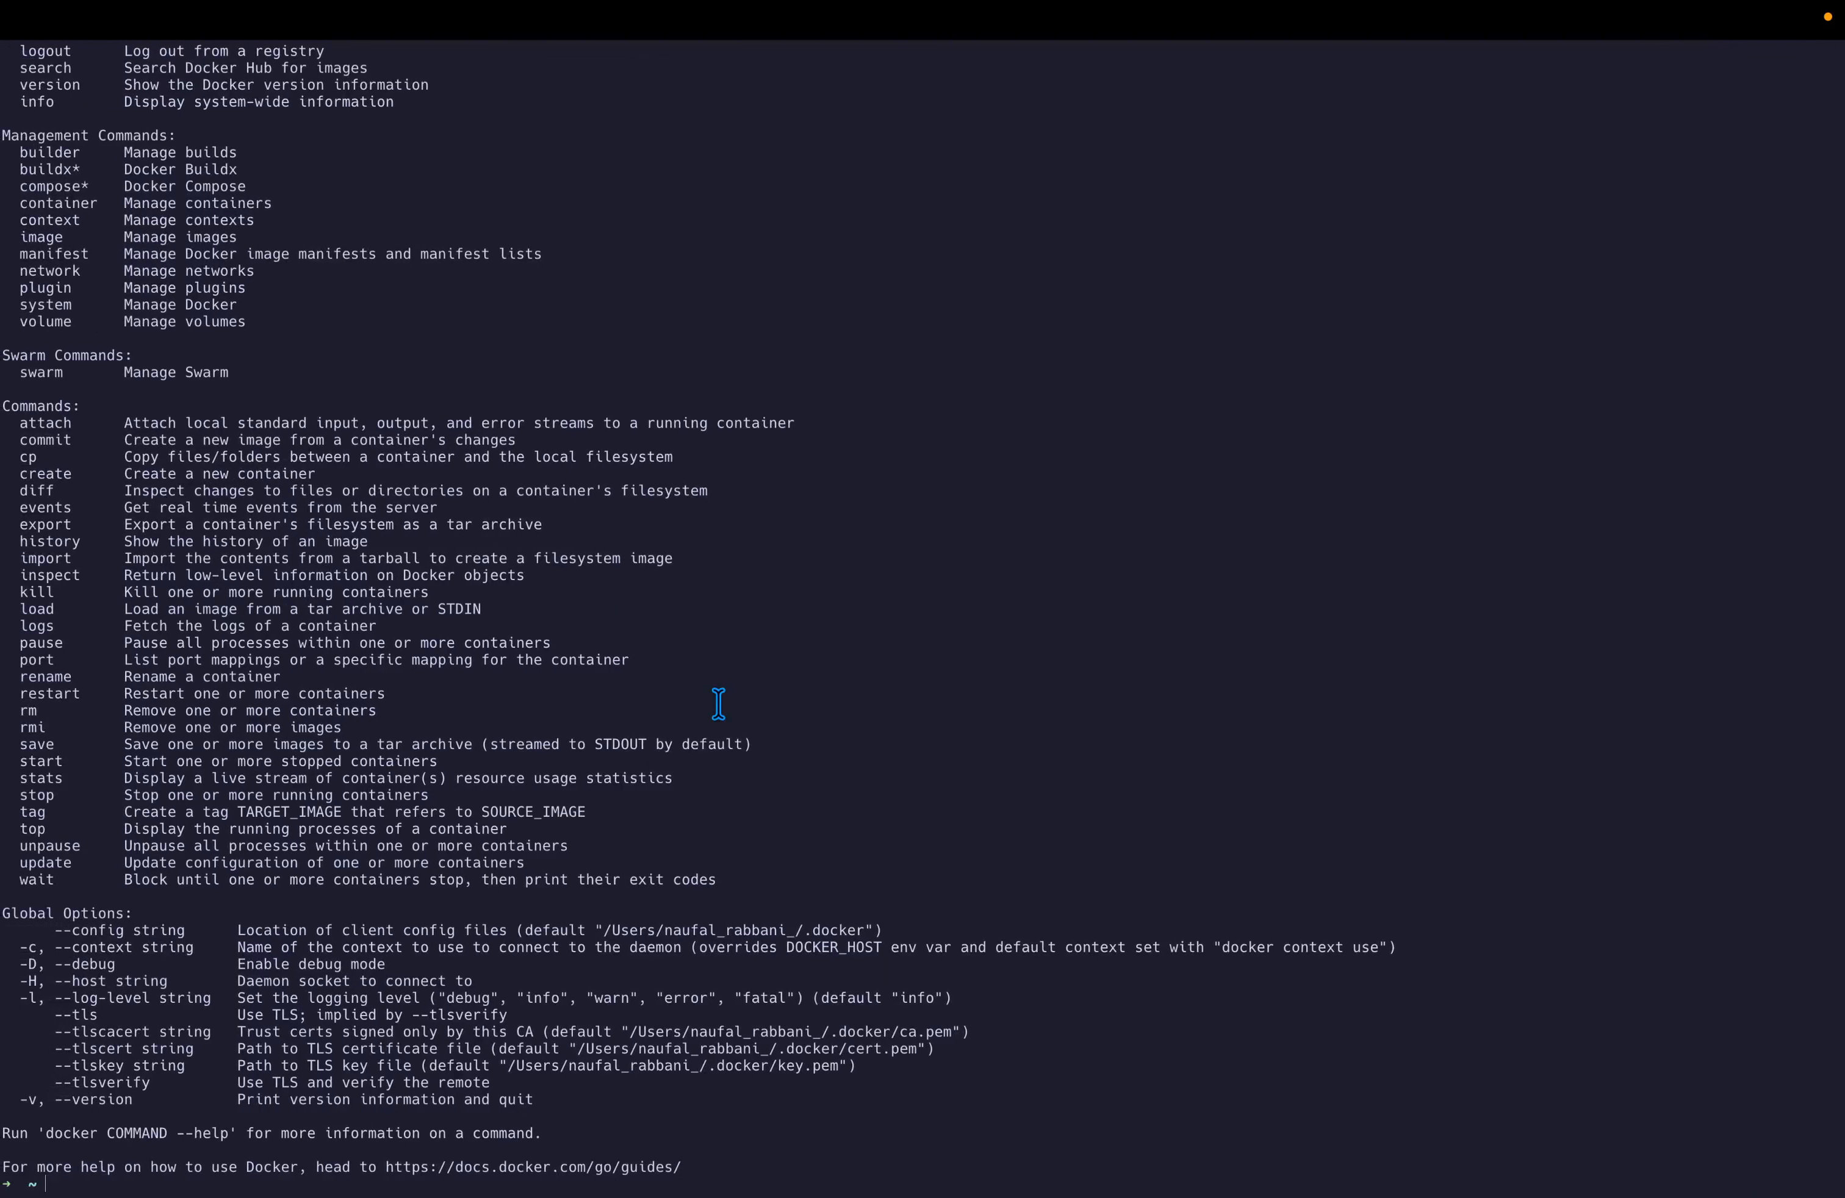
Clear the terminal, create the Desktop/showcase/stokku folder and move into it.
{"action": "key", "text": "ctrl+l"}
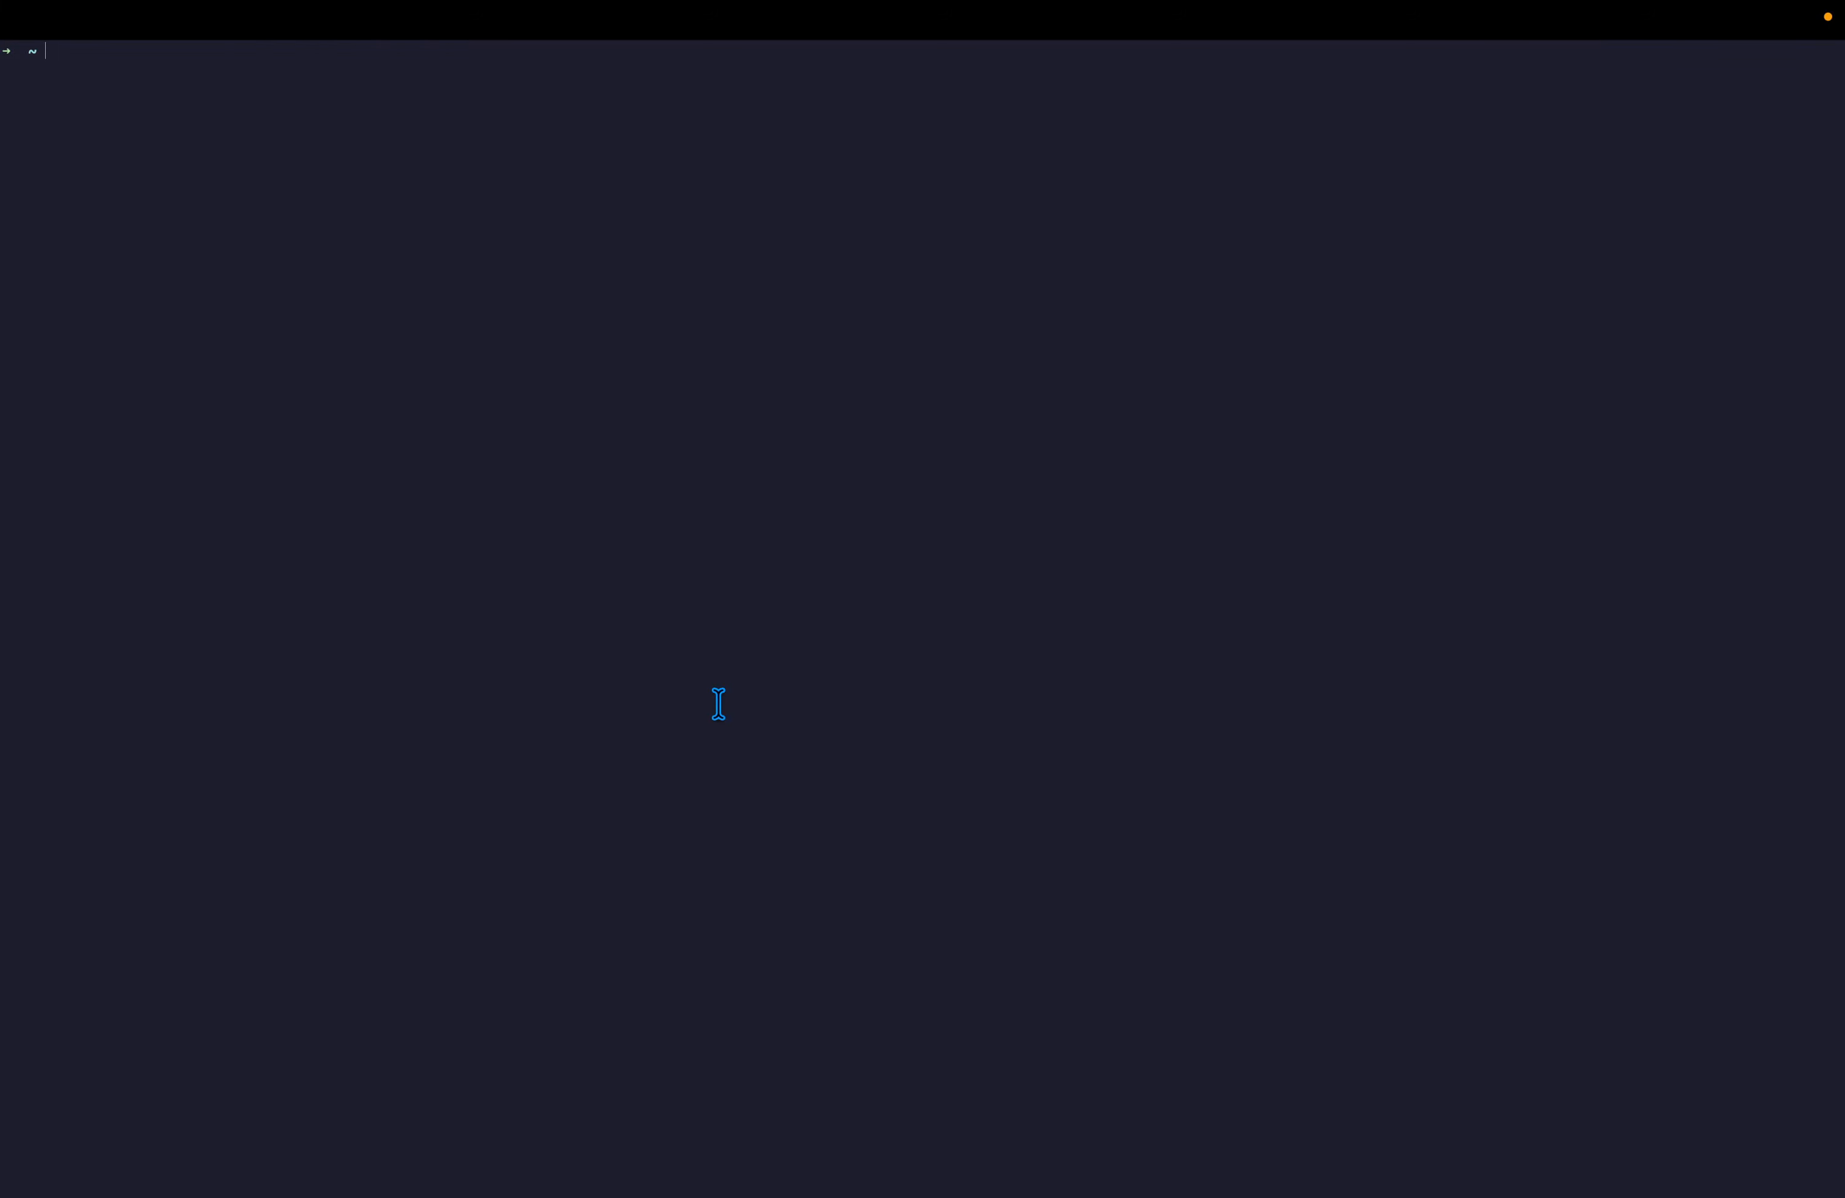
{"action": "type", "text": "mkdir Des"}
{"action": "key", "text": "Tab"}
{"action": "type", "text": "showcase/stokku"}
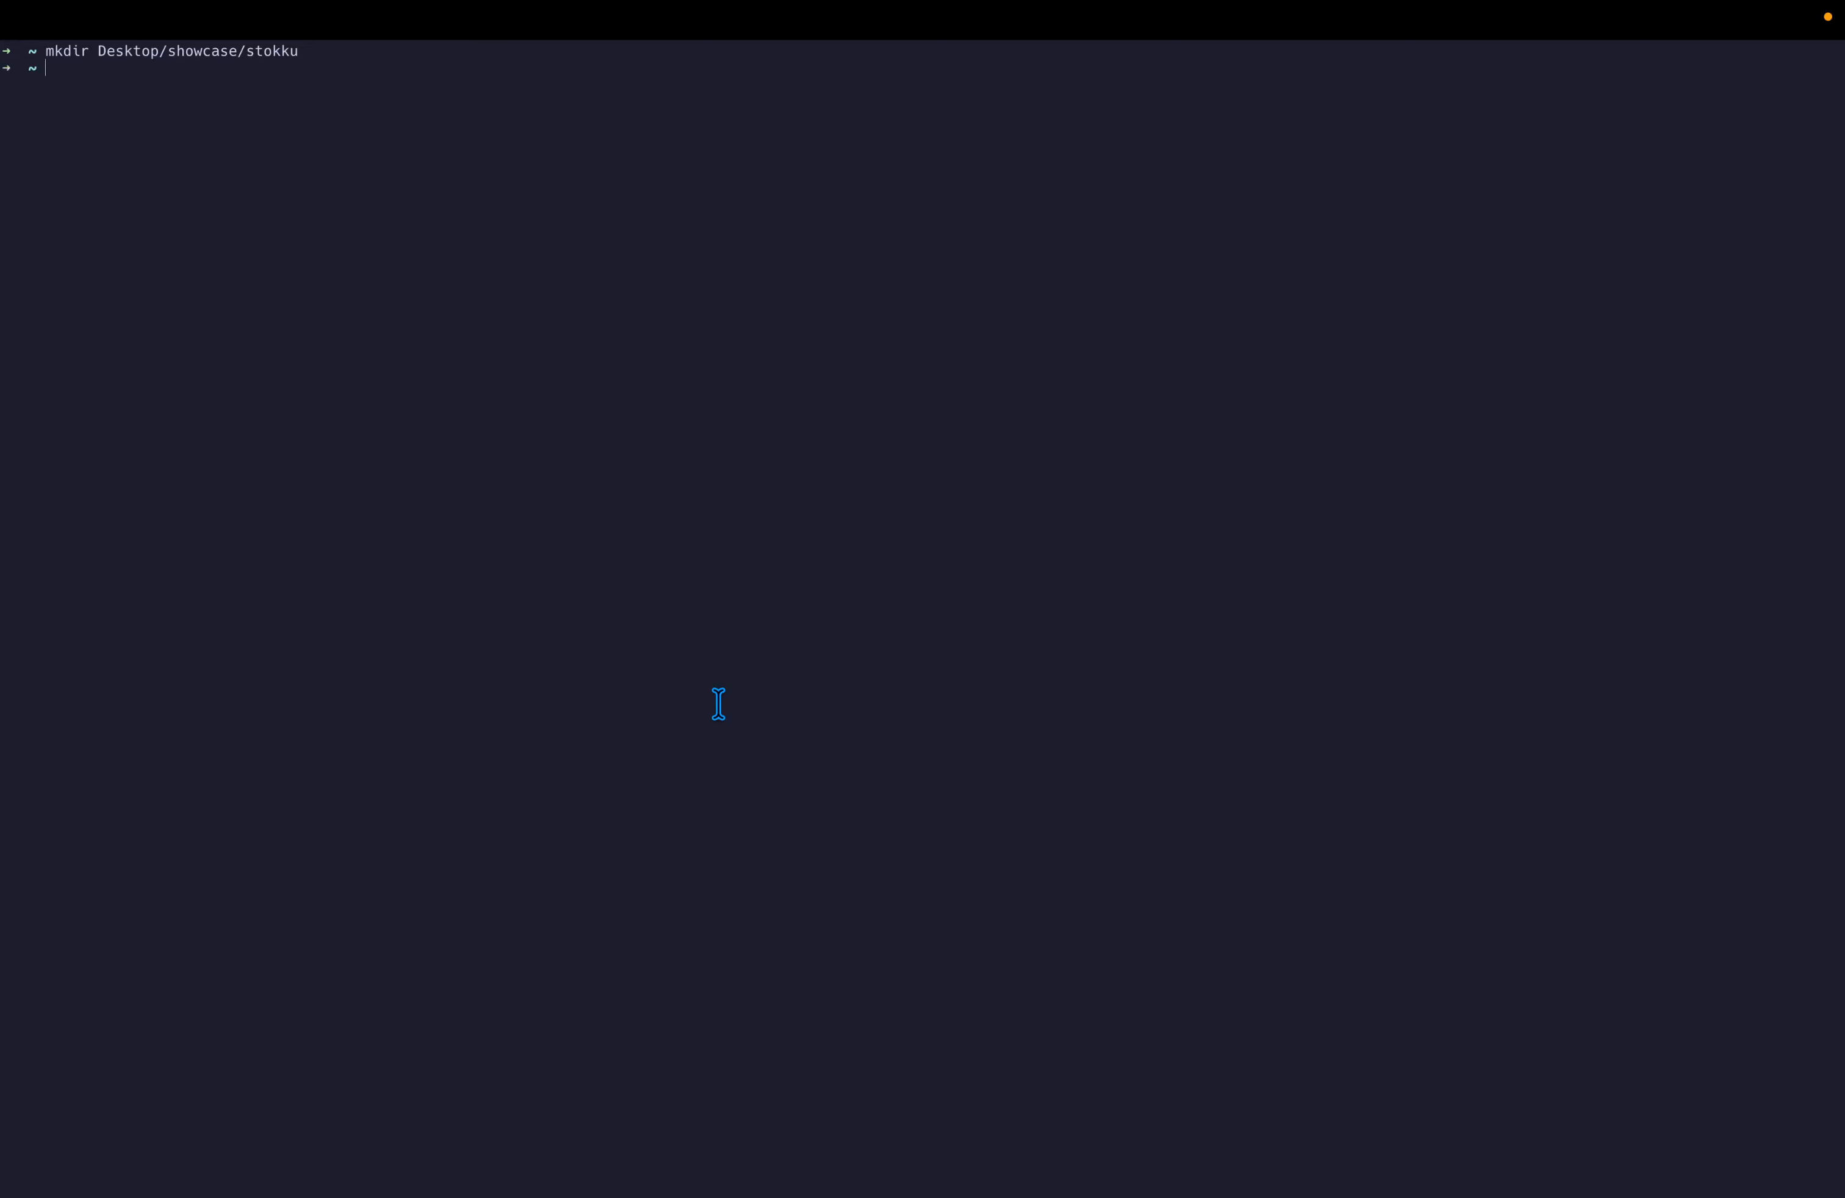
{"action": "type", "text": "s"}
{"action": "key", "text": "Tab"}
{"action": "type", "text": "s"}
{"action": "key", "text": "Tab"}
{"action": "type", "text": "st"}
{"action": "key", "text": "Tab"}
{"action": "key", "text": "Return"}
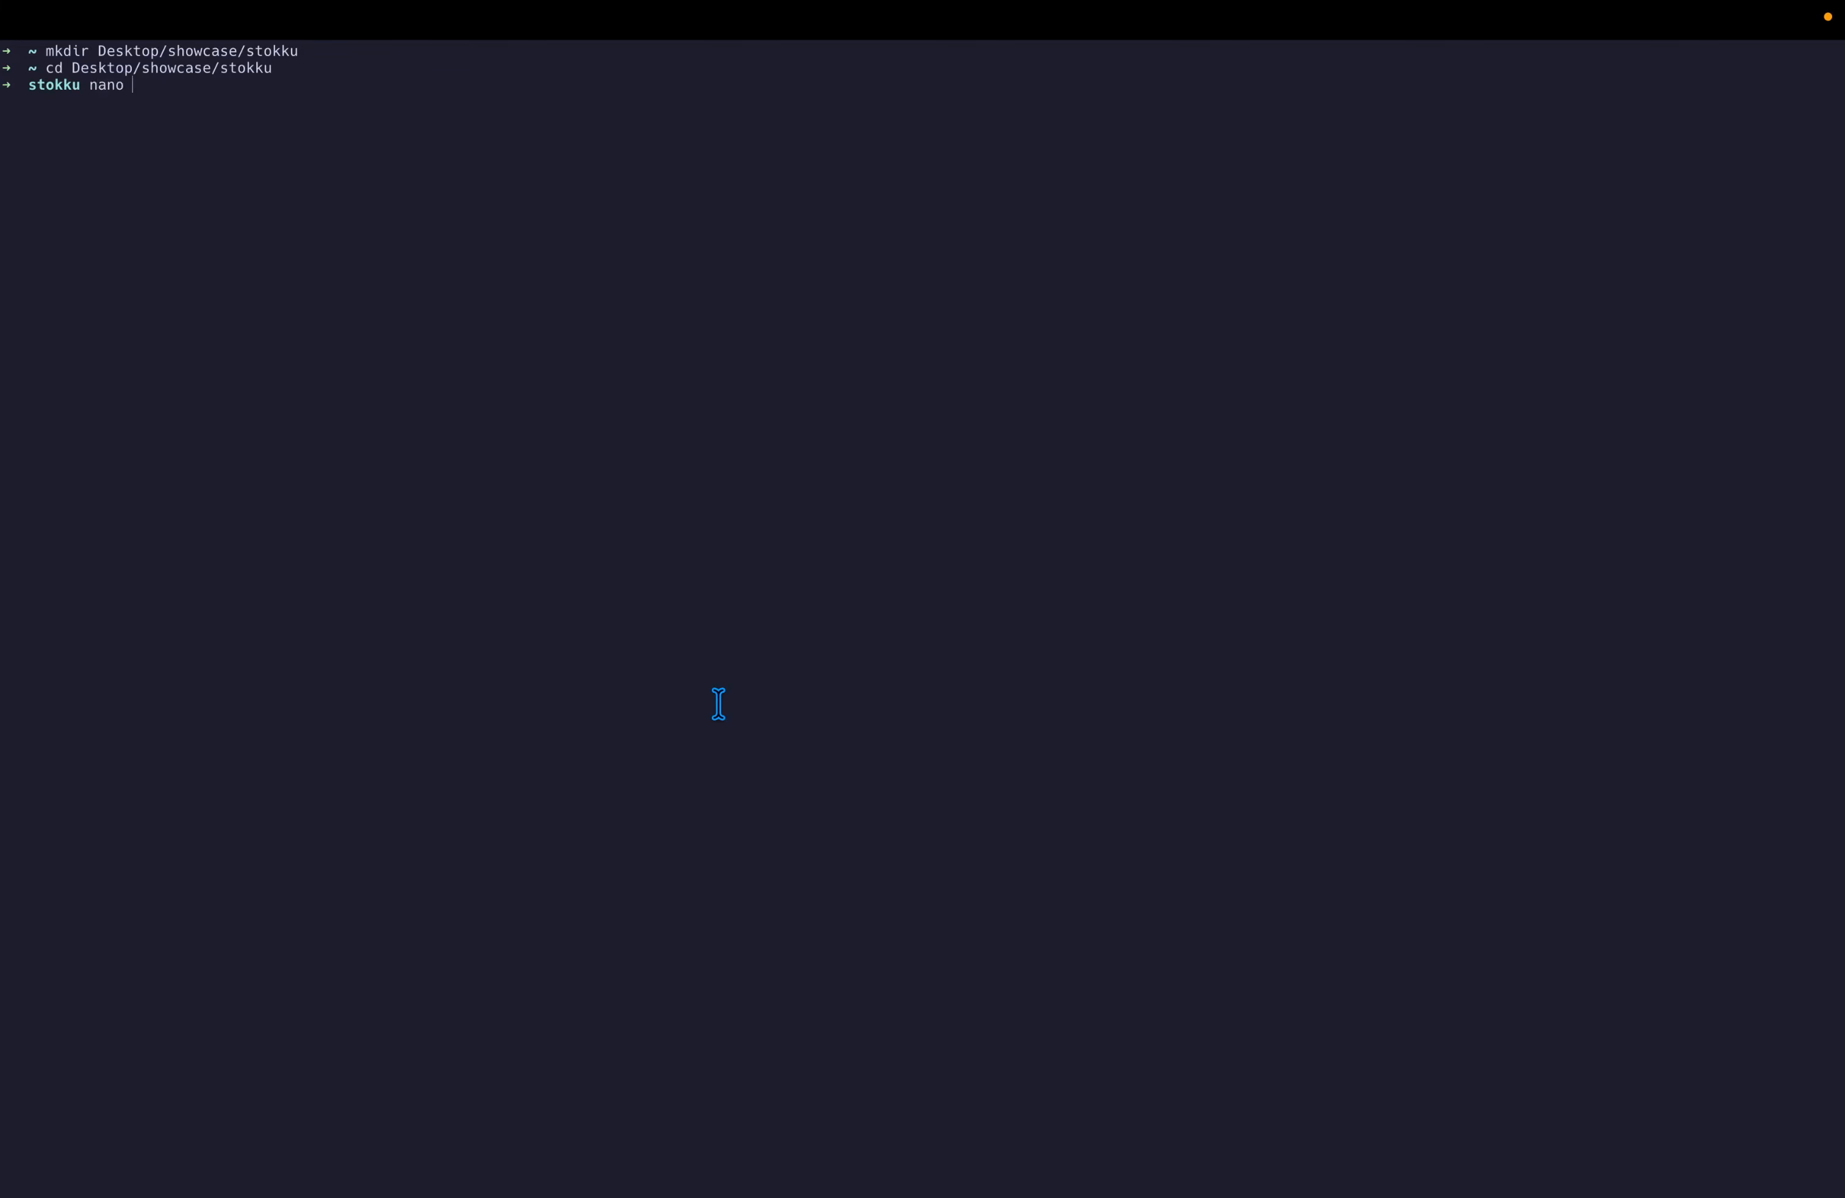
Create docker-compose.yml in nano with the pasted Stokku YAML and save it.
{"action": "type", "text": "nano docker-compose.yml"}
{"action": "key", "text": "ctrl+Right"}
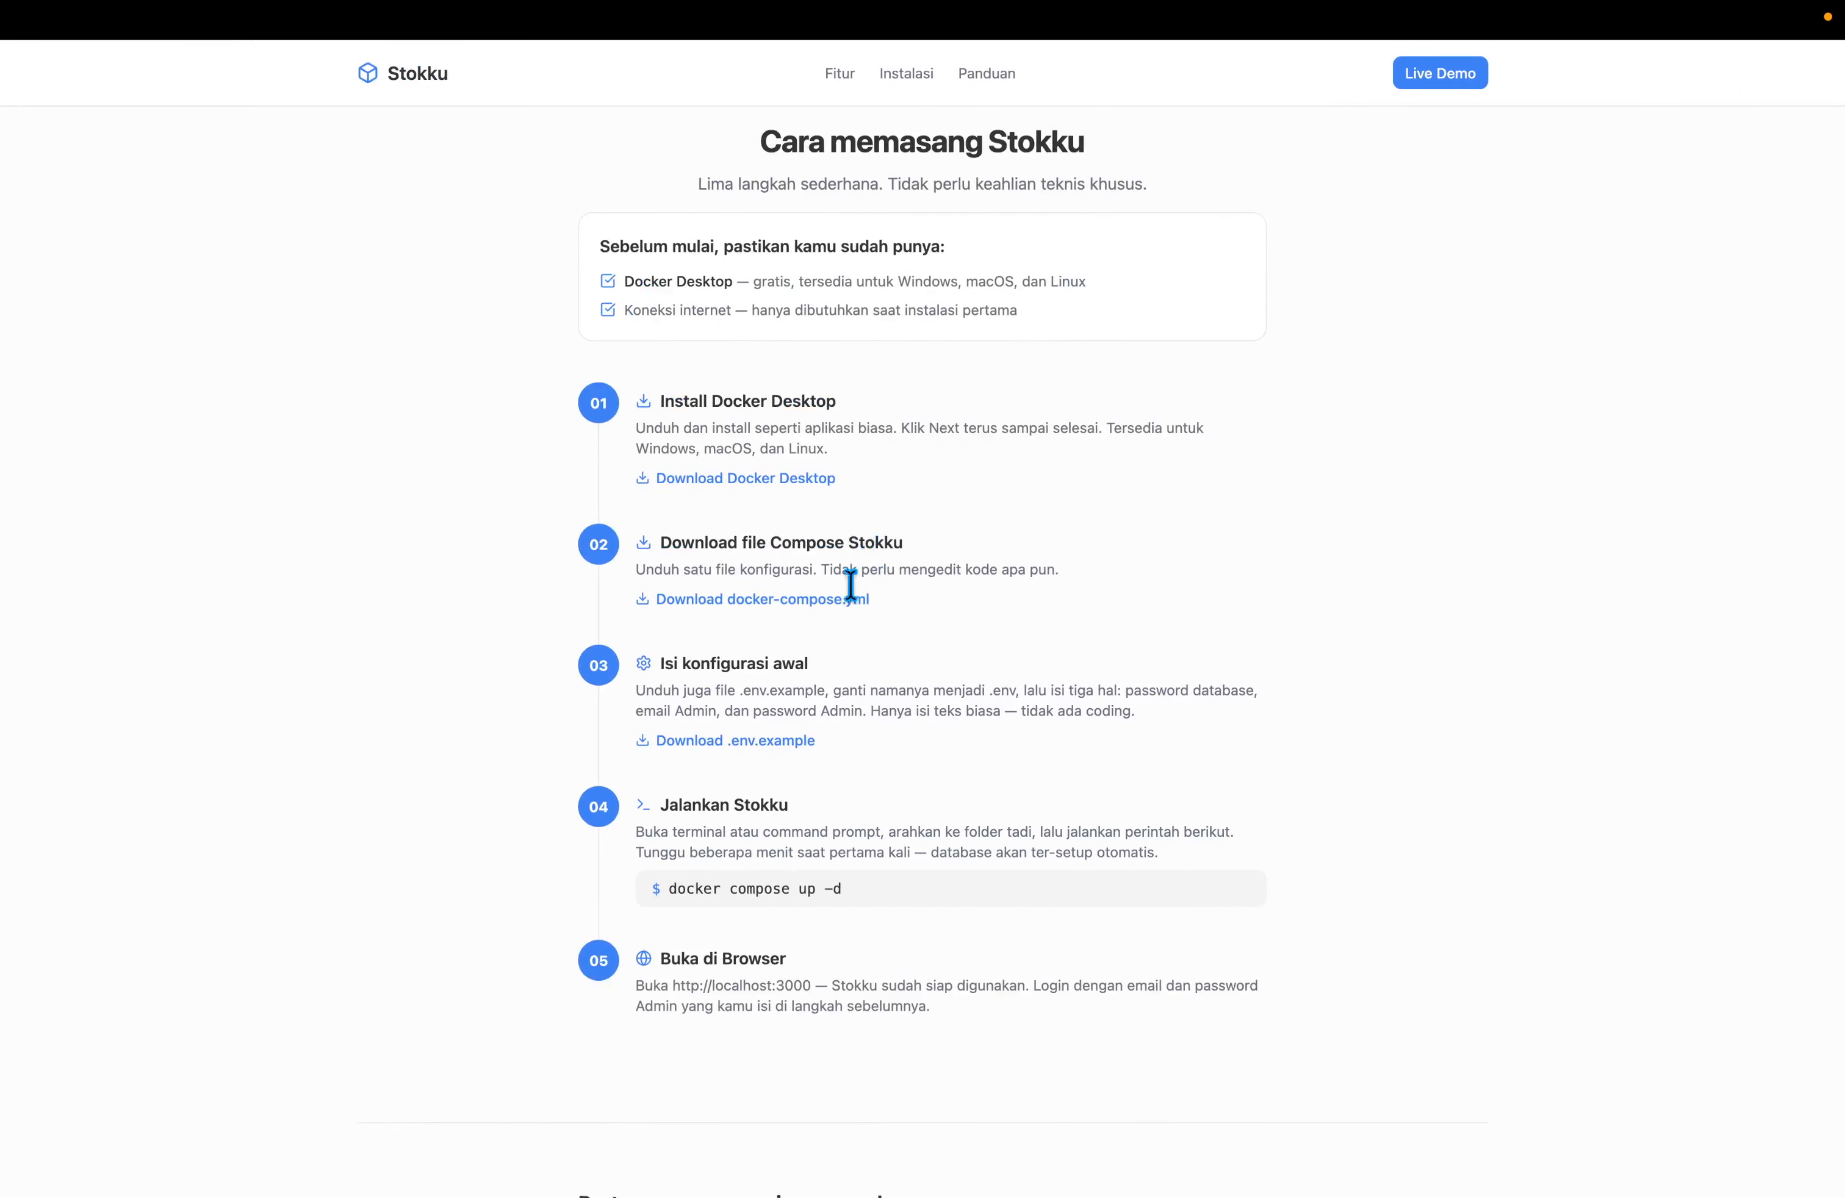
{"action": "left_click_drag", "start_coordinate": [871, 599], "coordinate": [727, 599]}
{"action": "key", "text": "ctrl+Left"}
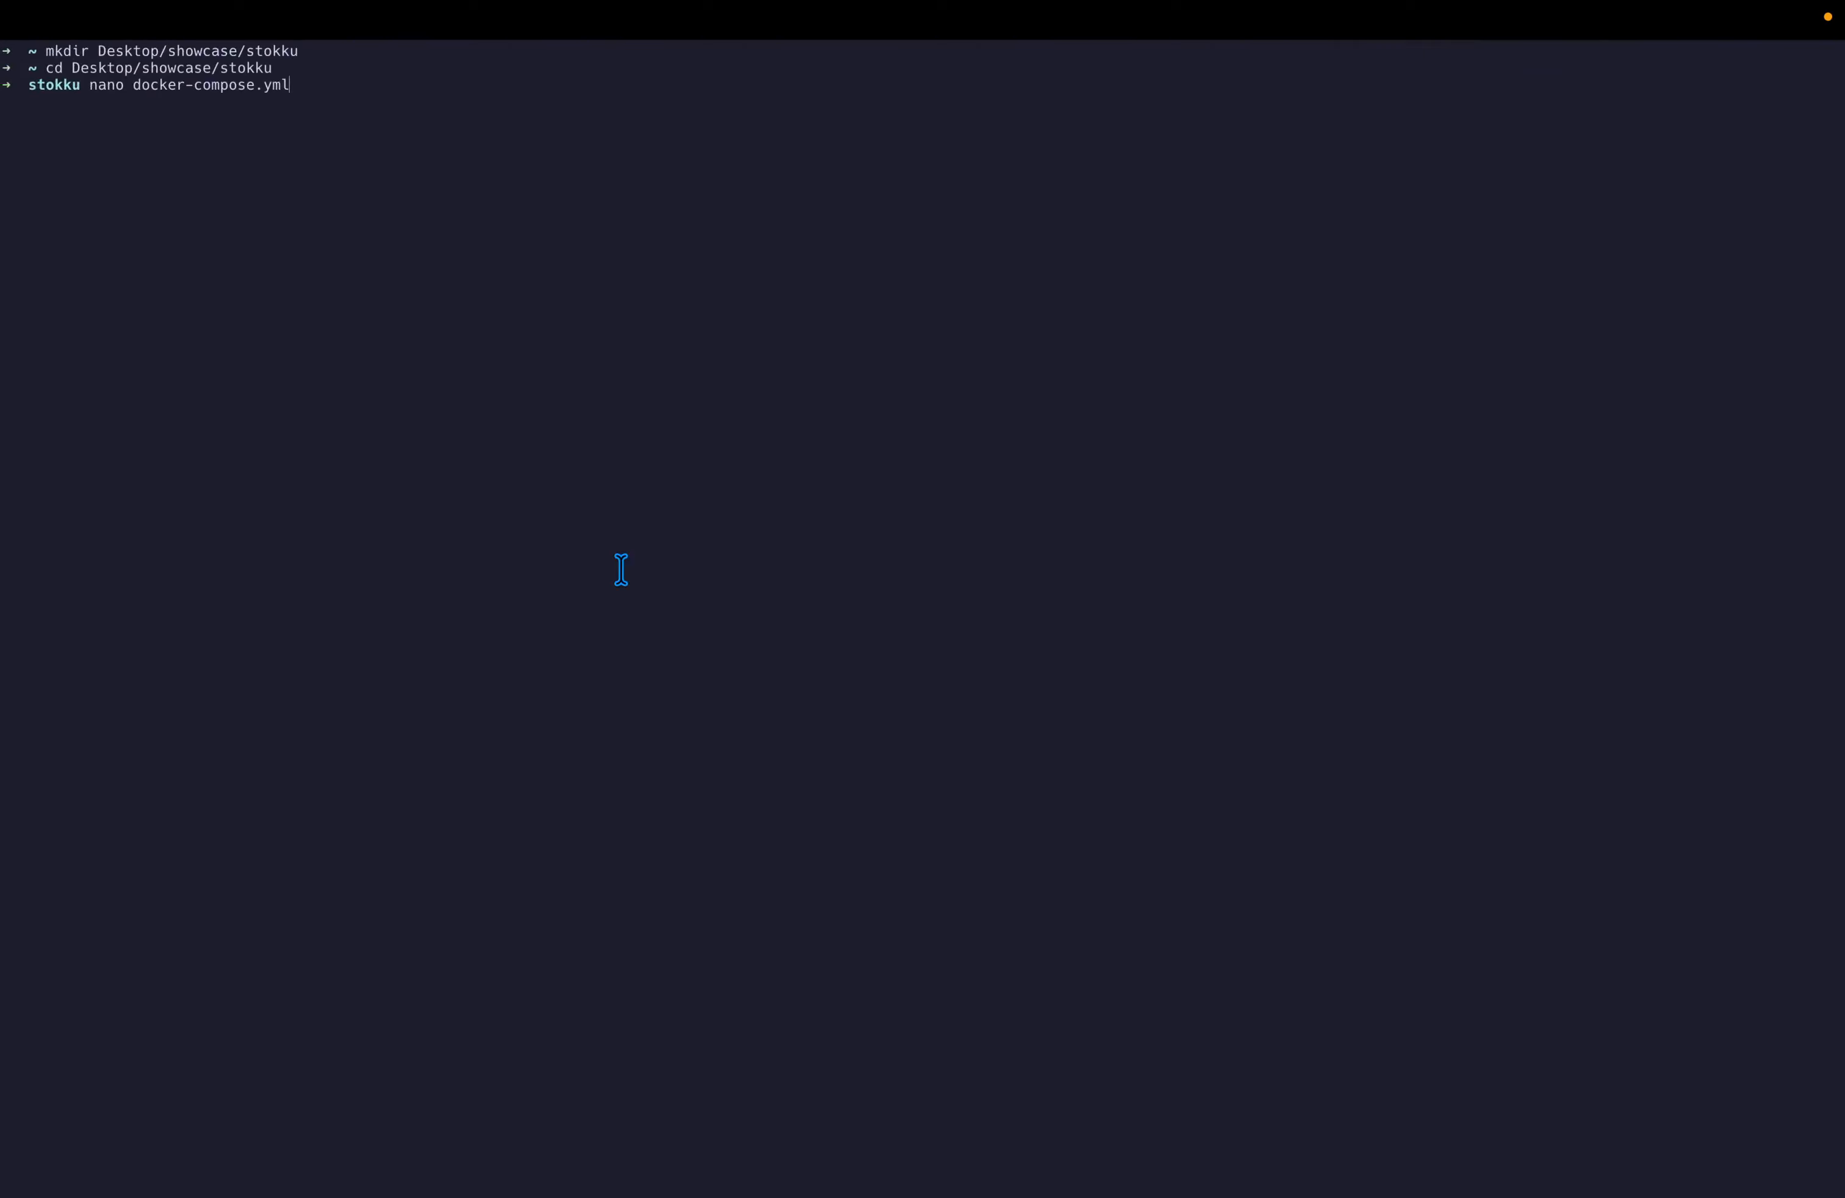
{"action": "key", "text": "Return"}
{"action": "key", "text": "super+v"}
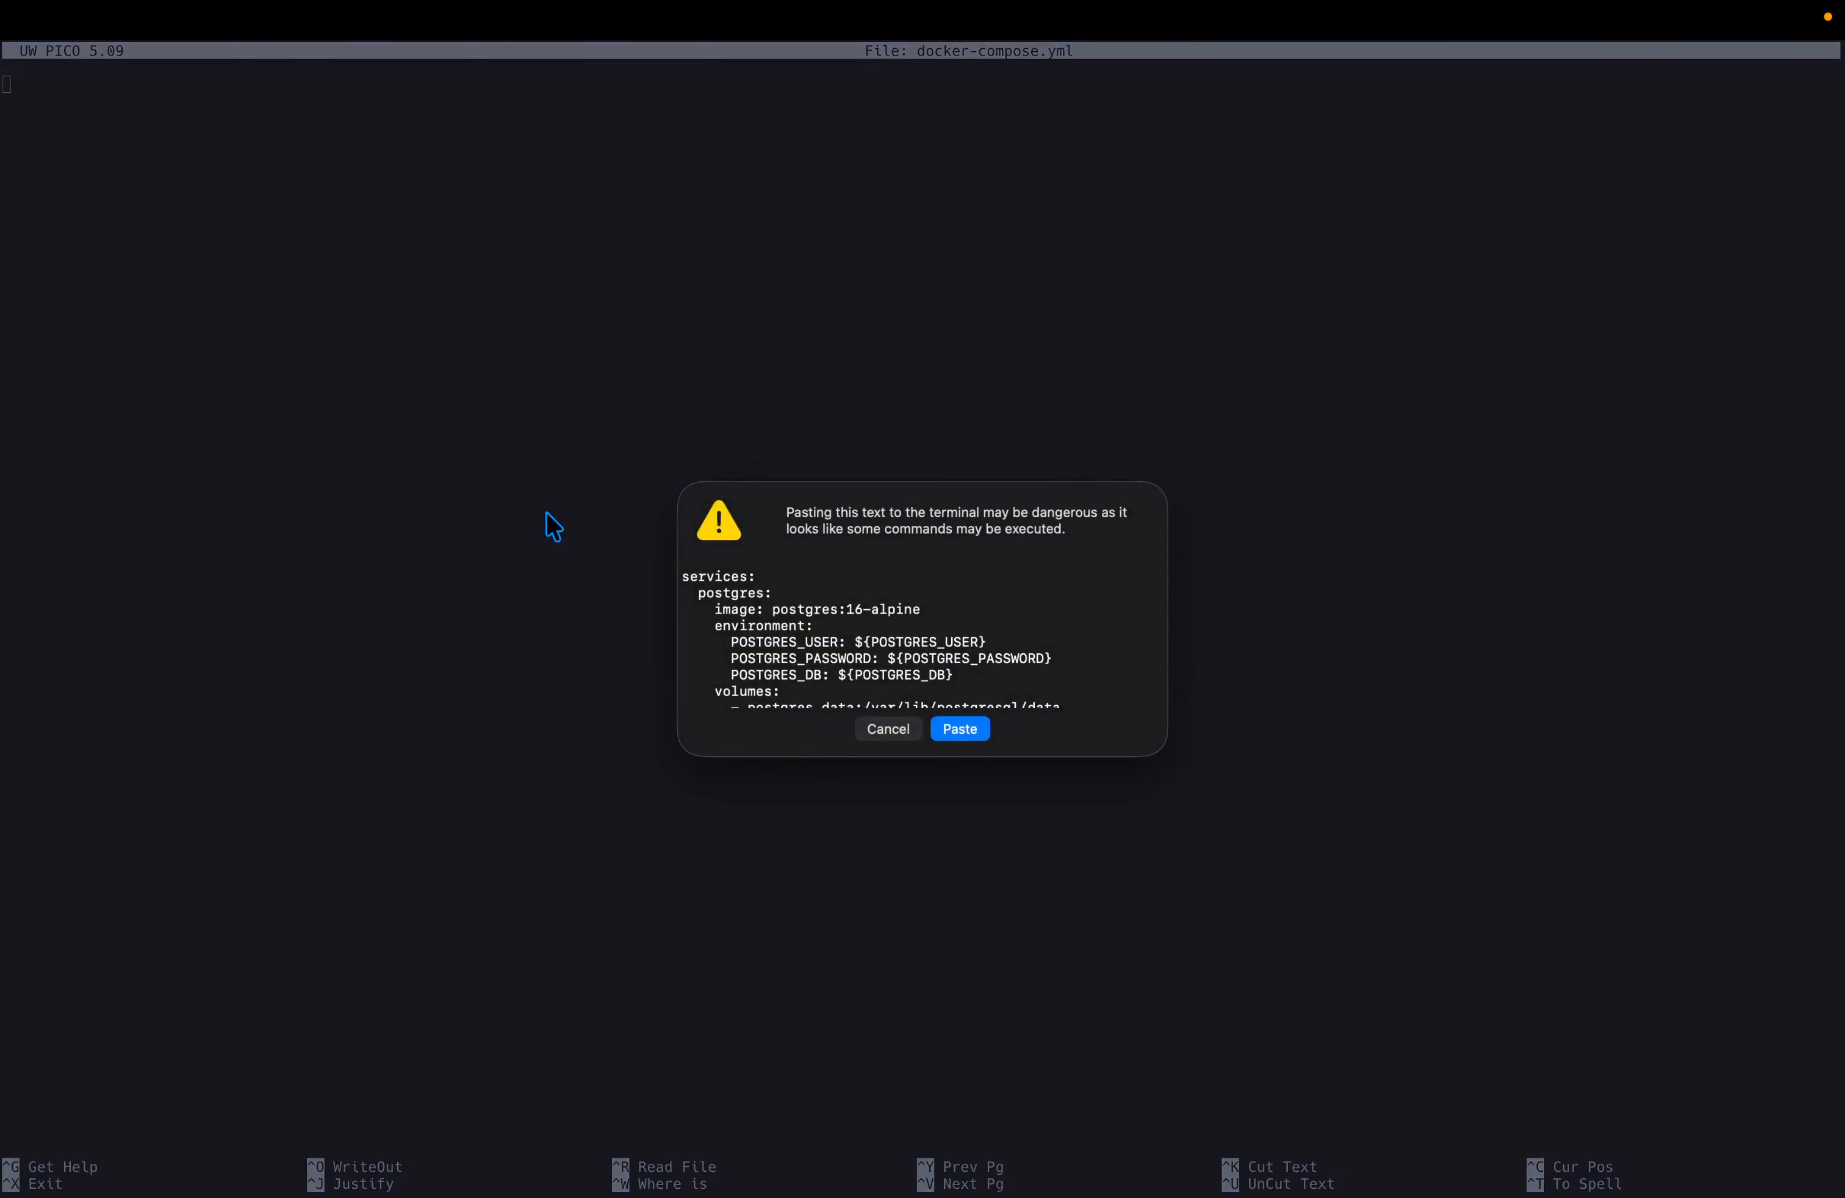
{"action": "key", "text": "Return"}
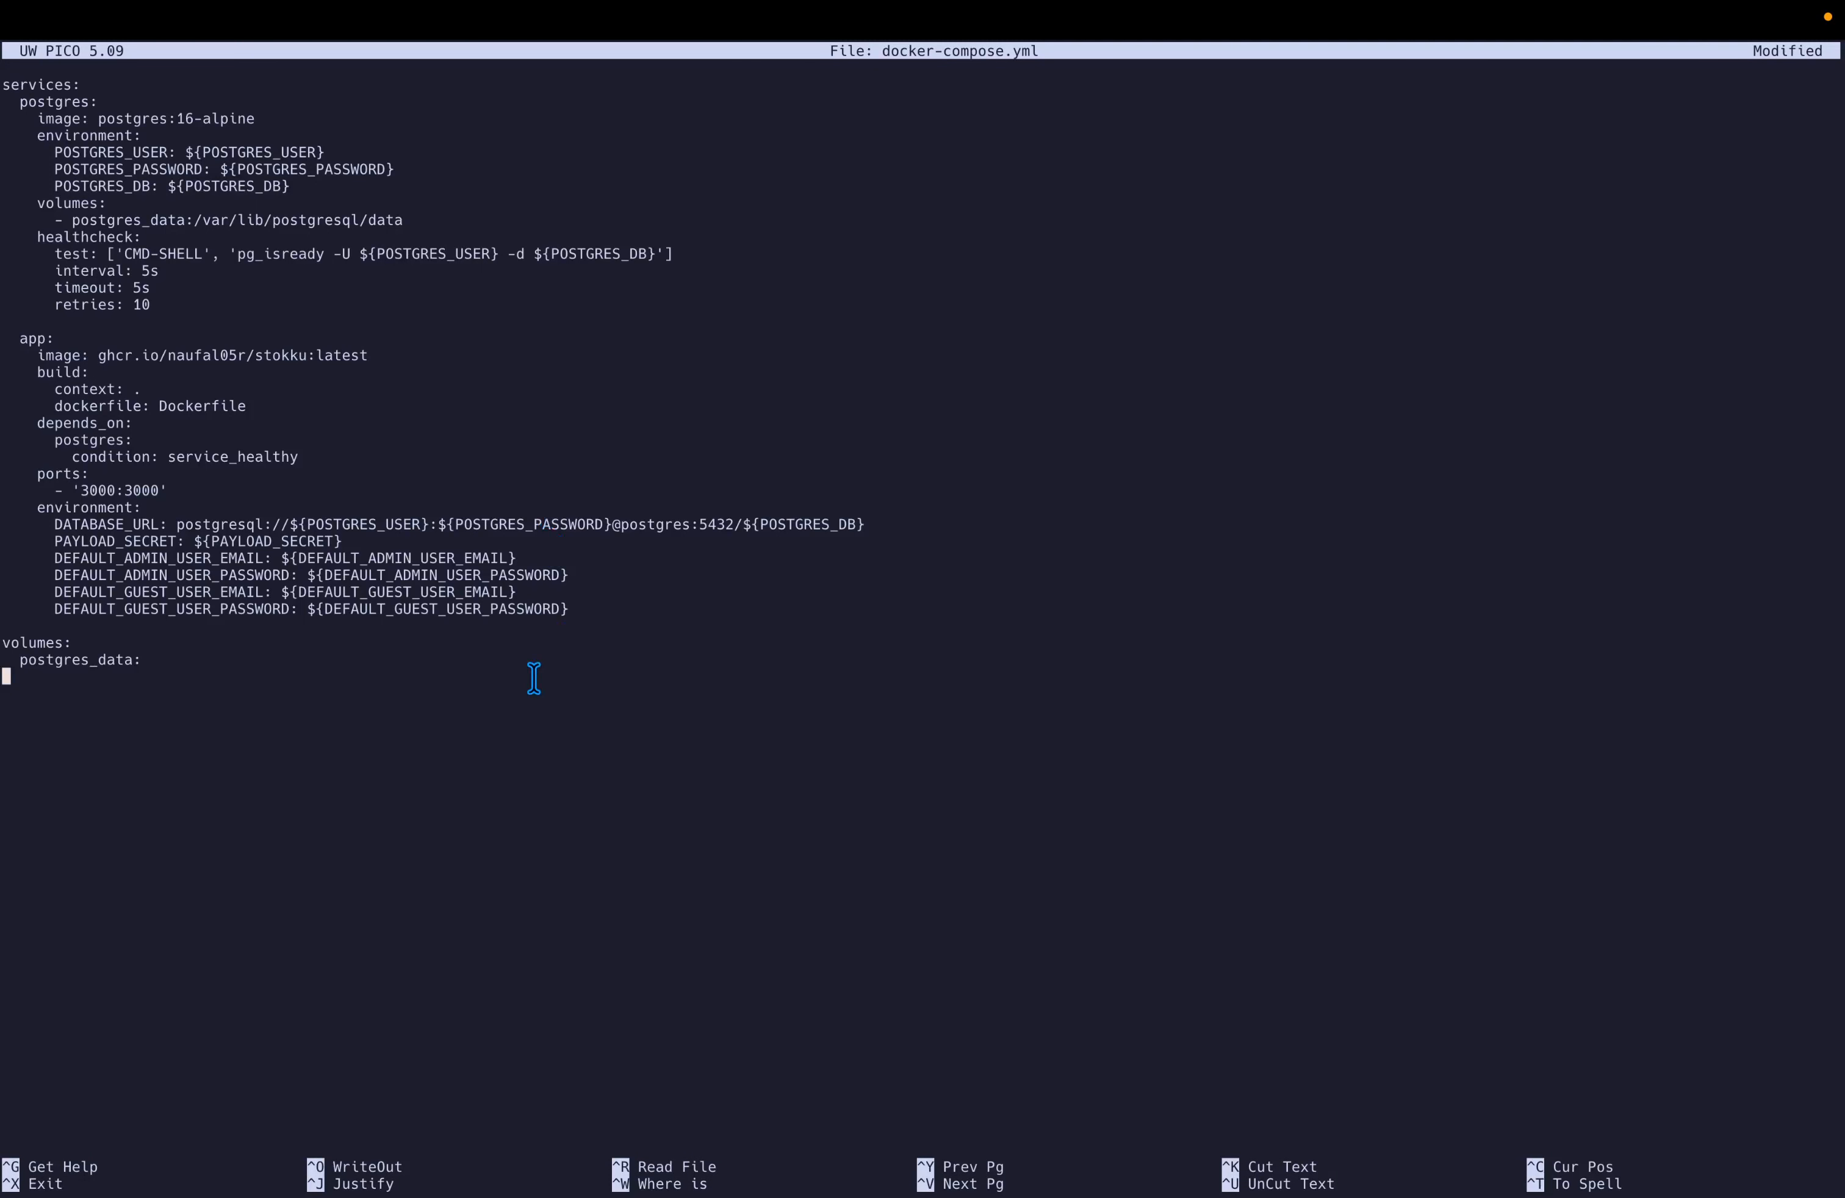
{"action": "key", "text": "ctrl+x"}
{"action": "key", "text": "y"}
{"action": "key", "text": "Return"}
{"action": "key", "text": "ctrl+Right"}
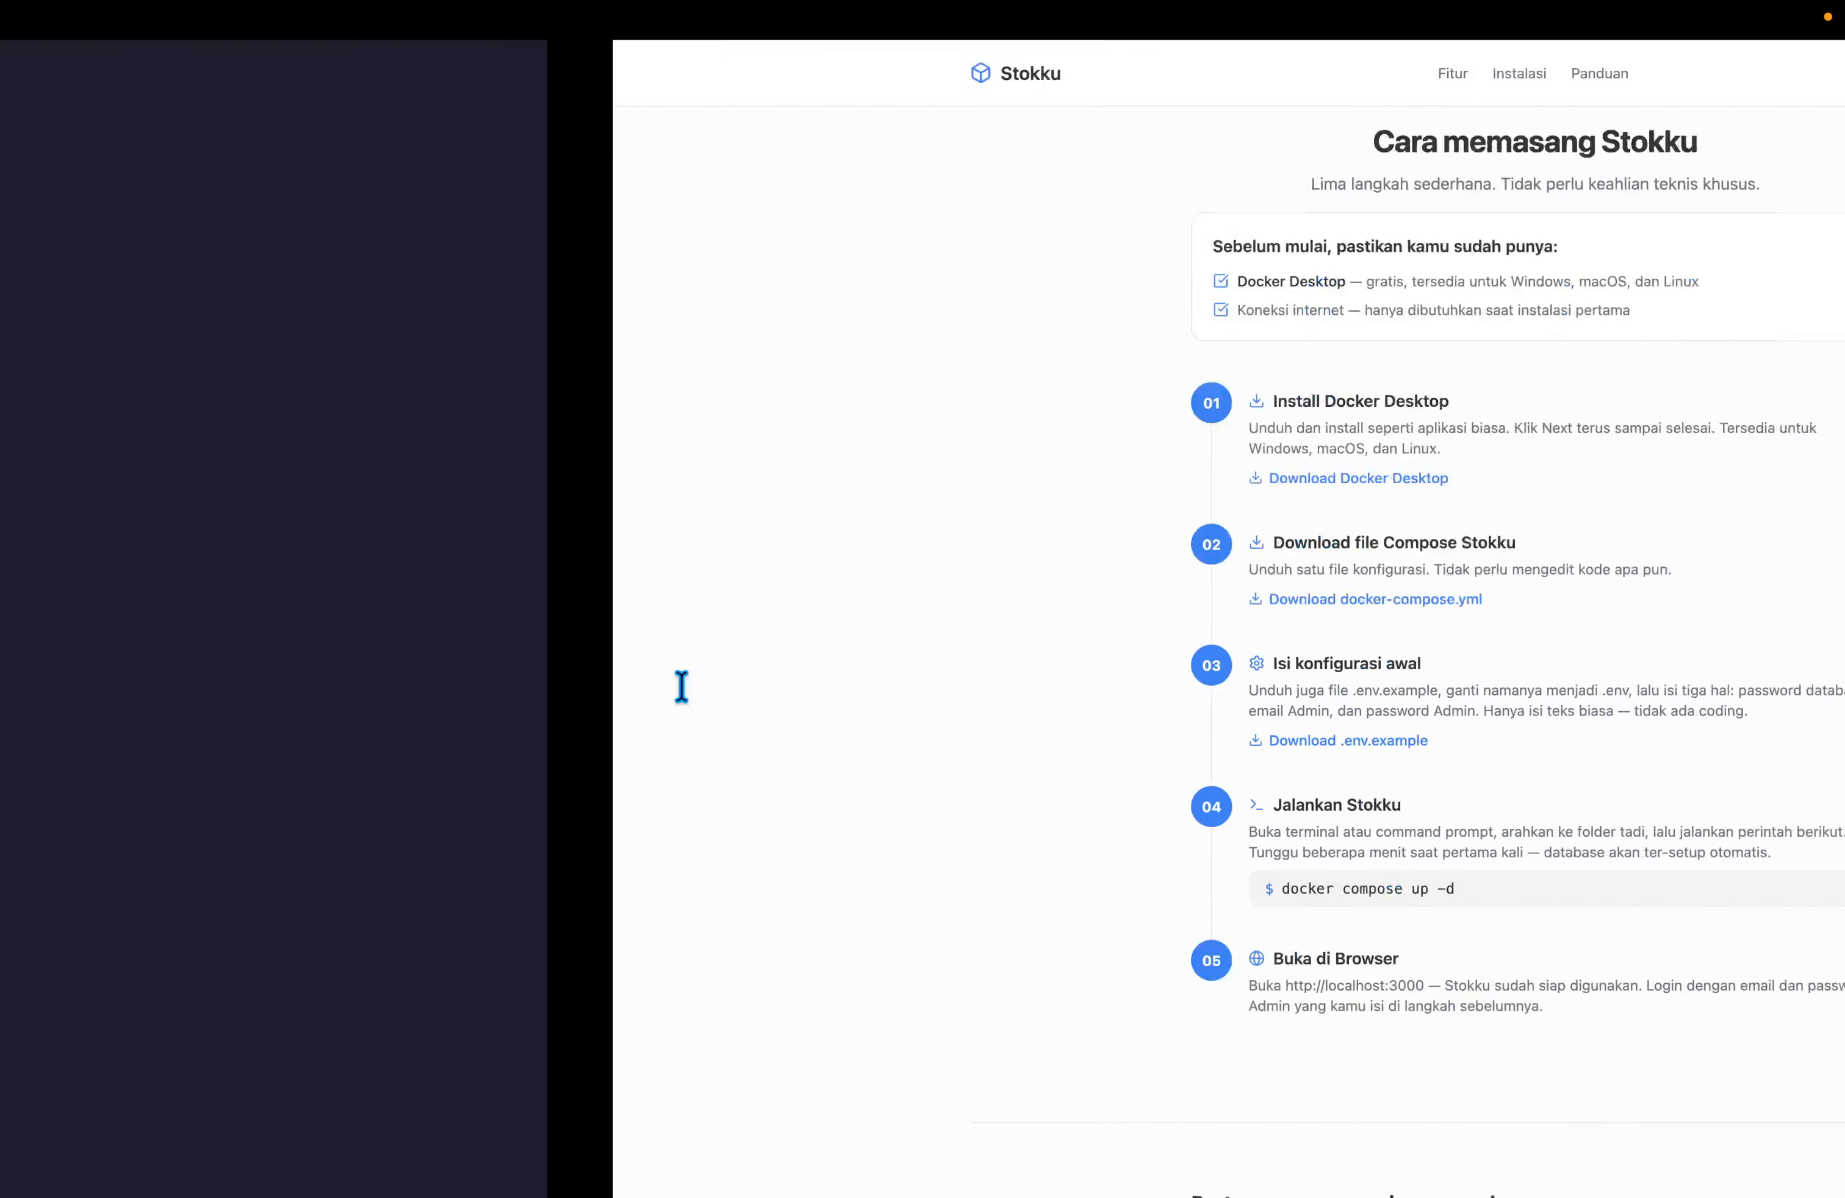
Copy the .env.example template and paste it into a new .env file in nano.
{"action": "left_click", "coordinate": [745, 750]}
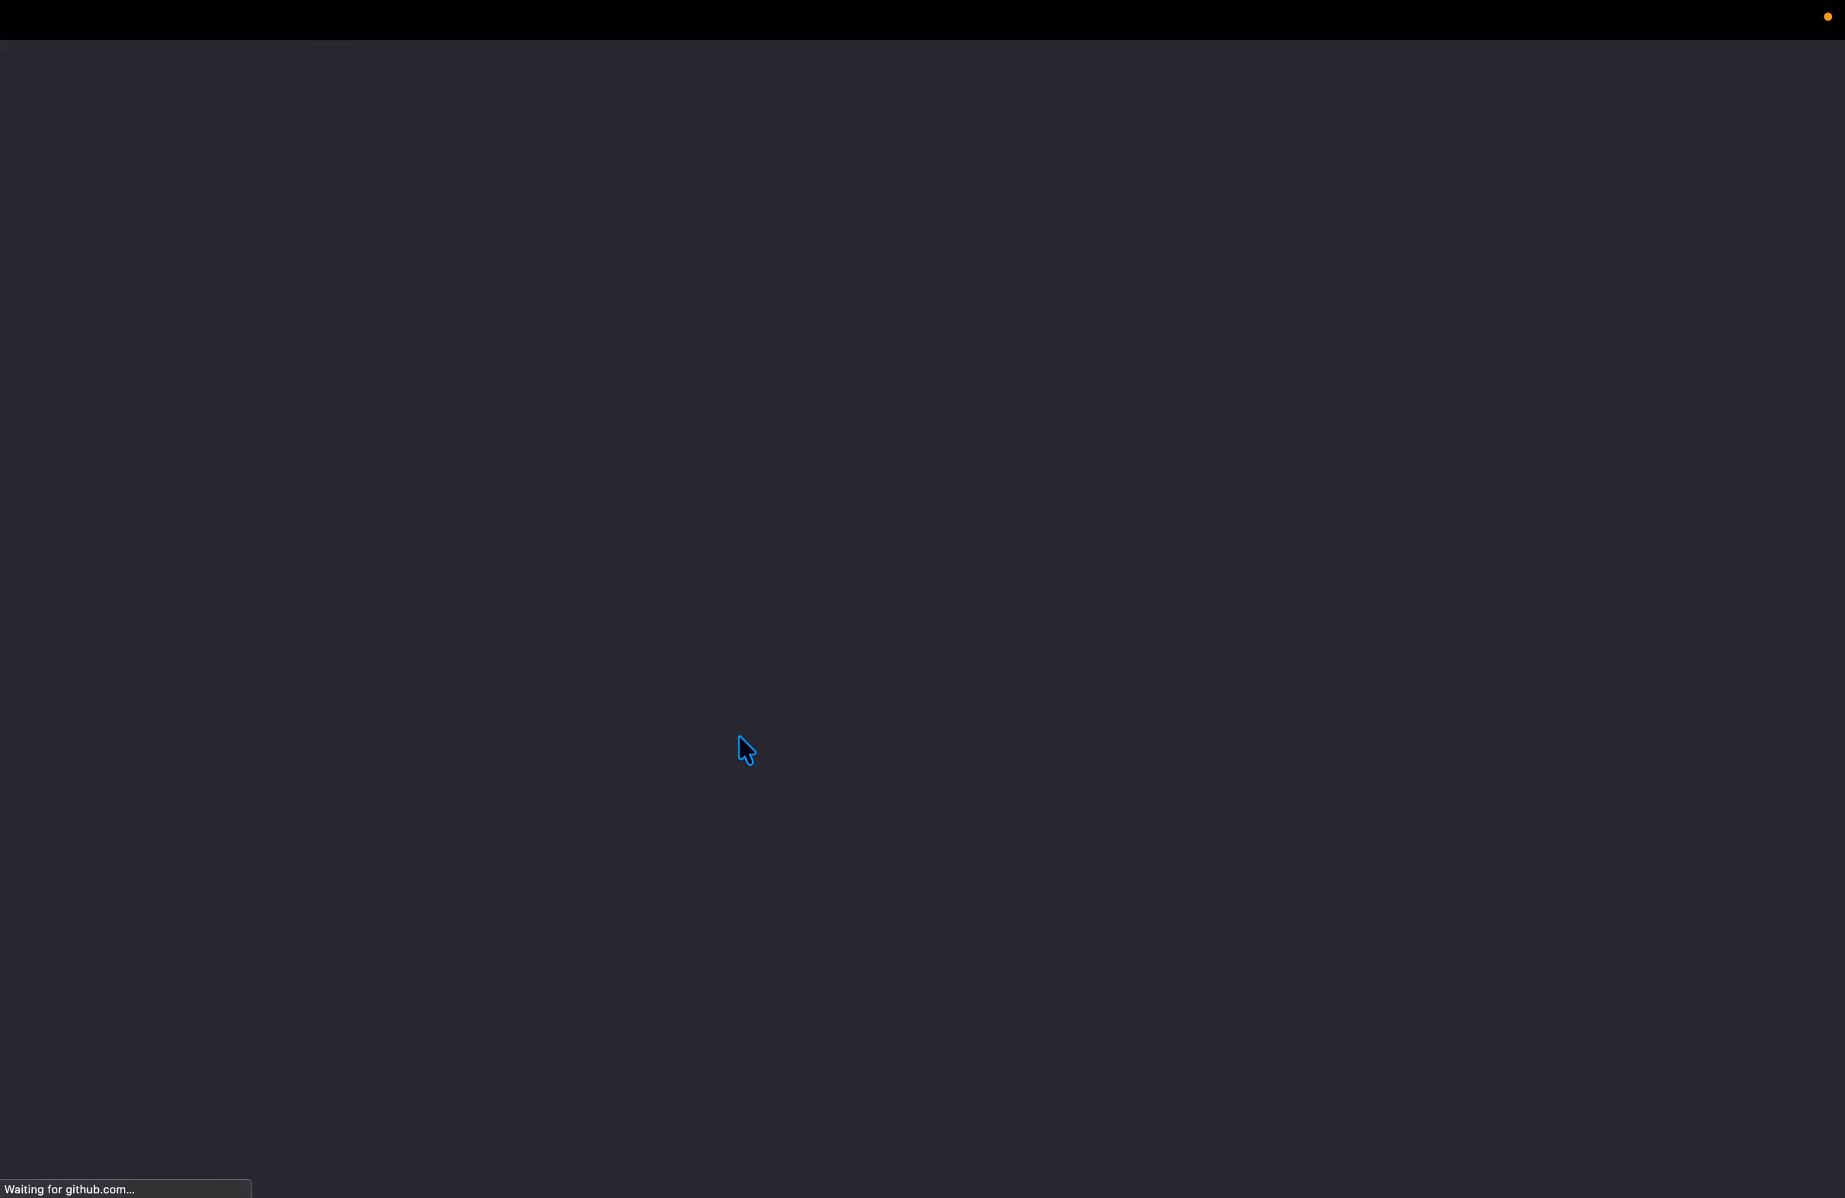
{"action": "key", "text": "super+a"}
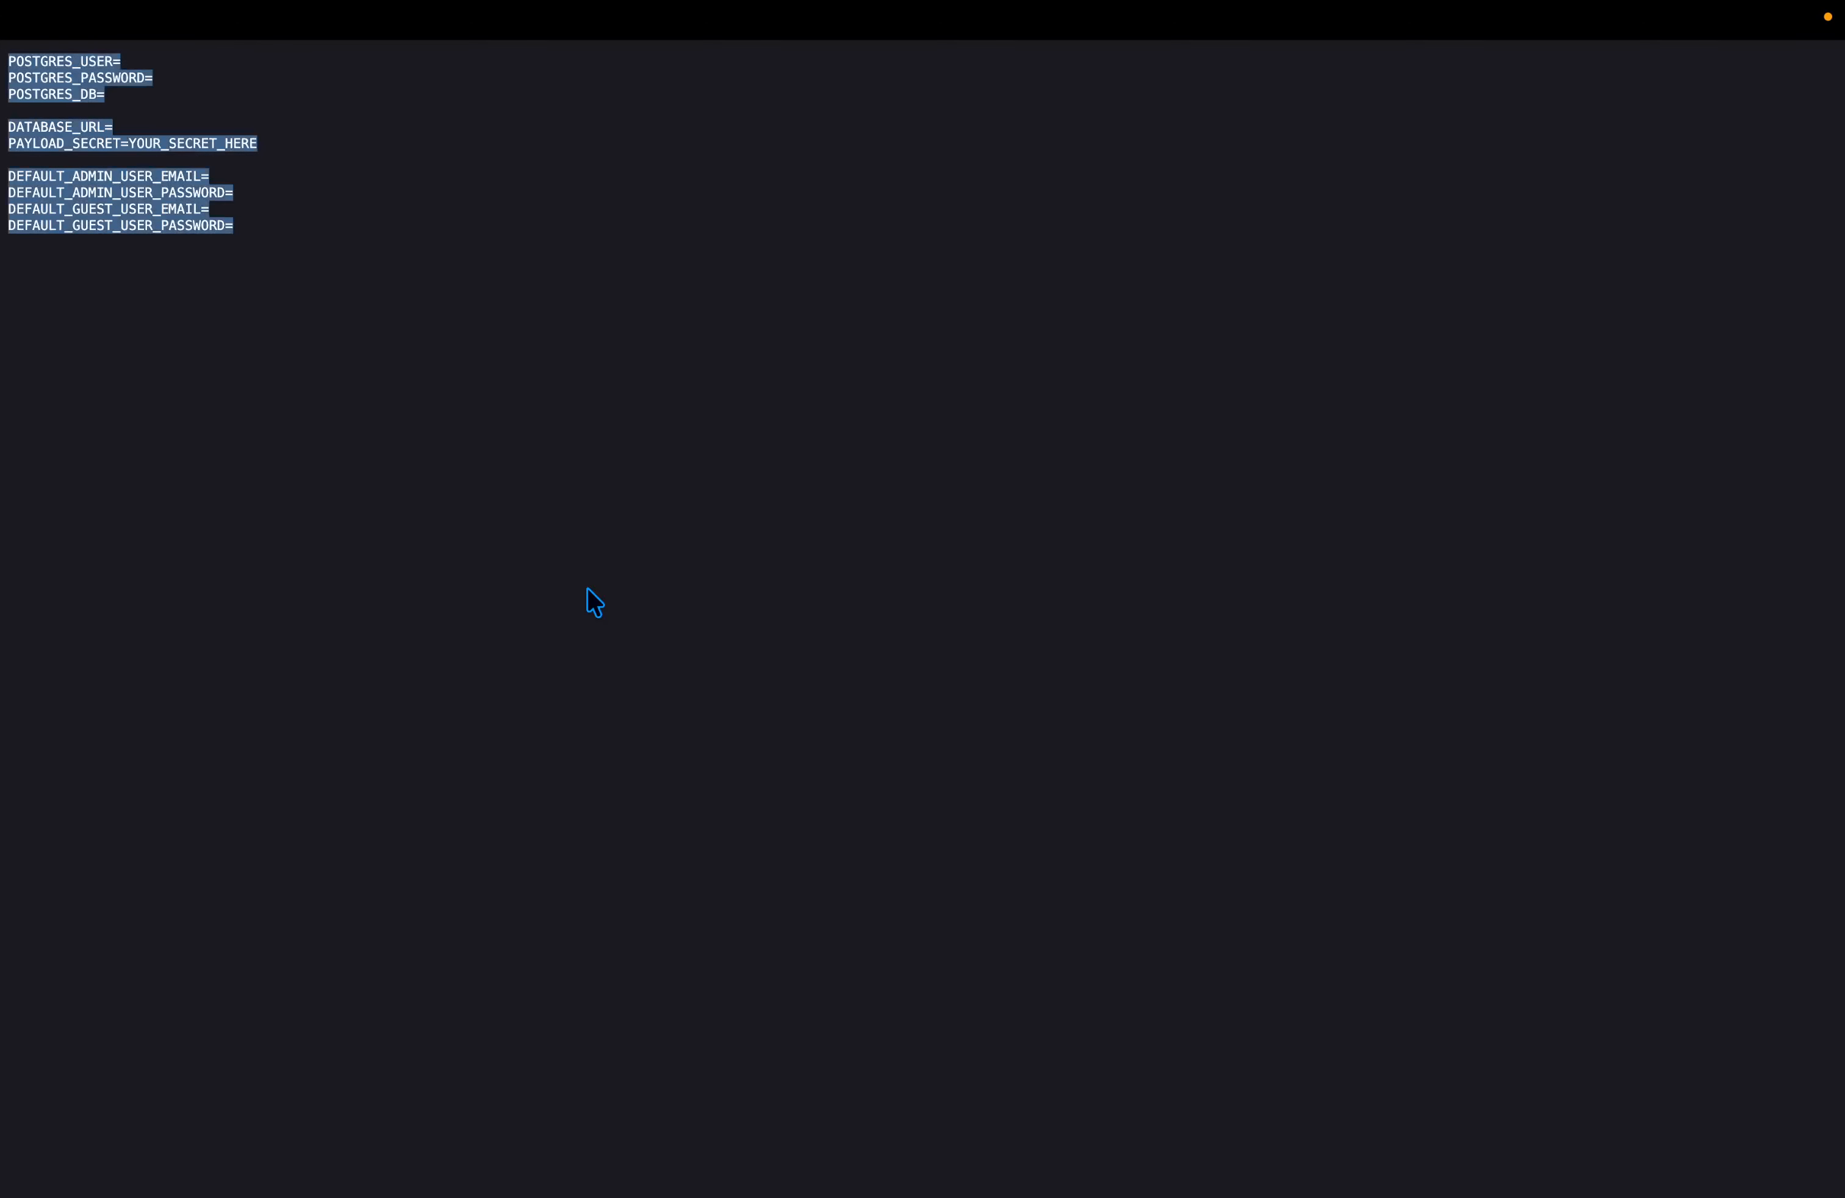
{"action": "key", "text": "ctrl+Left"}
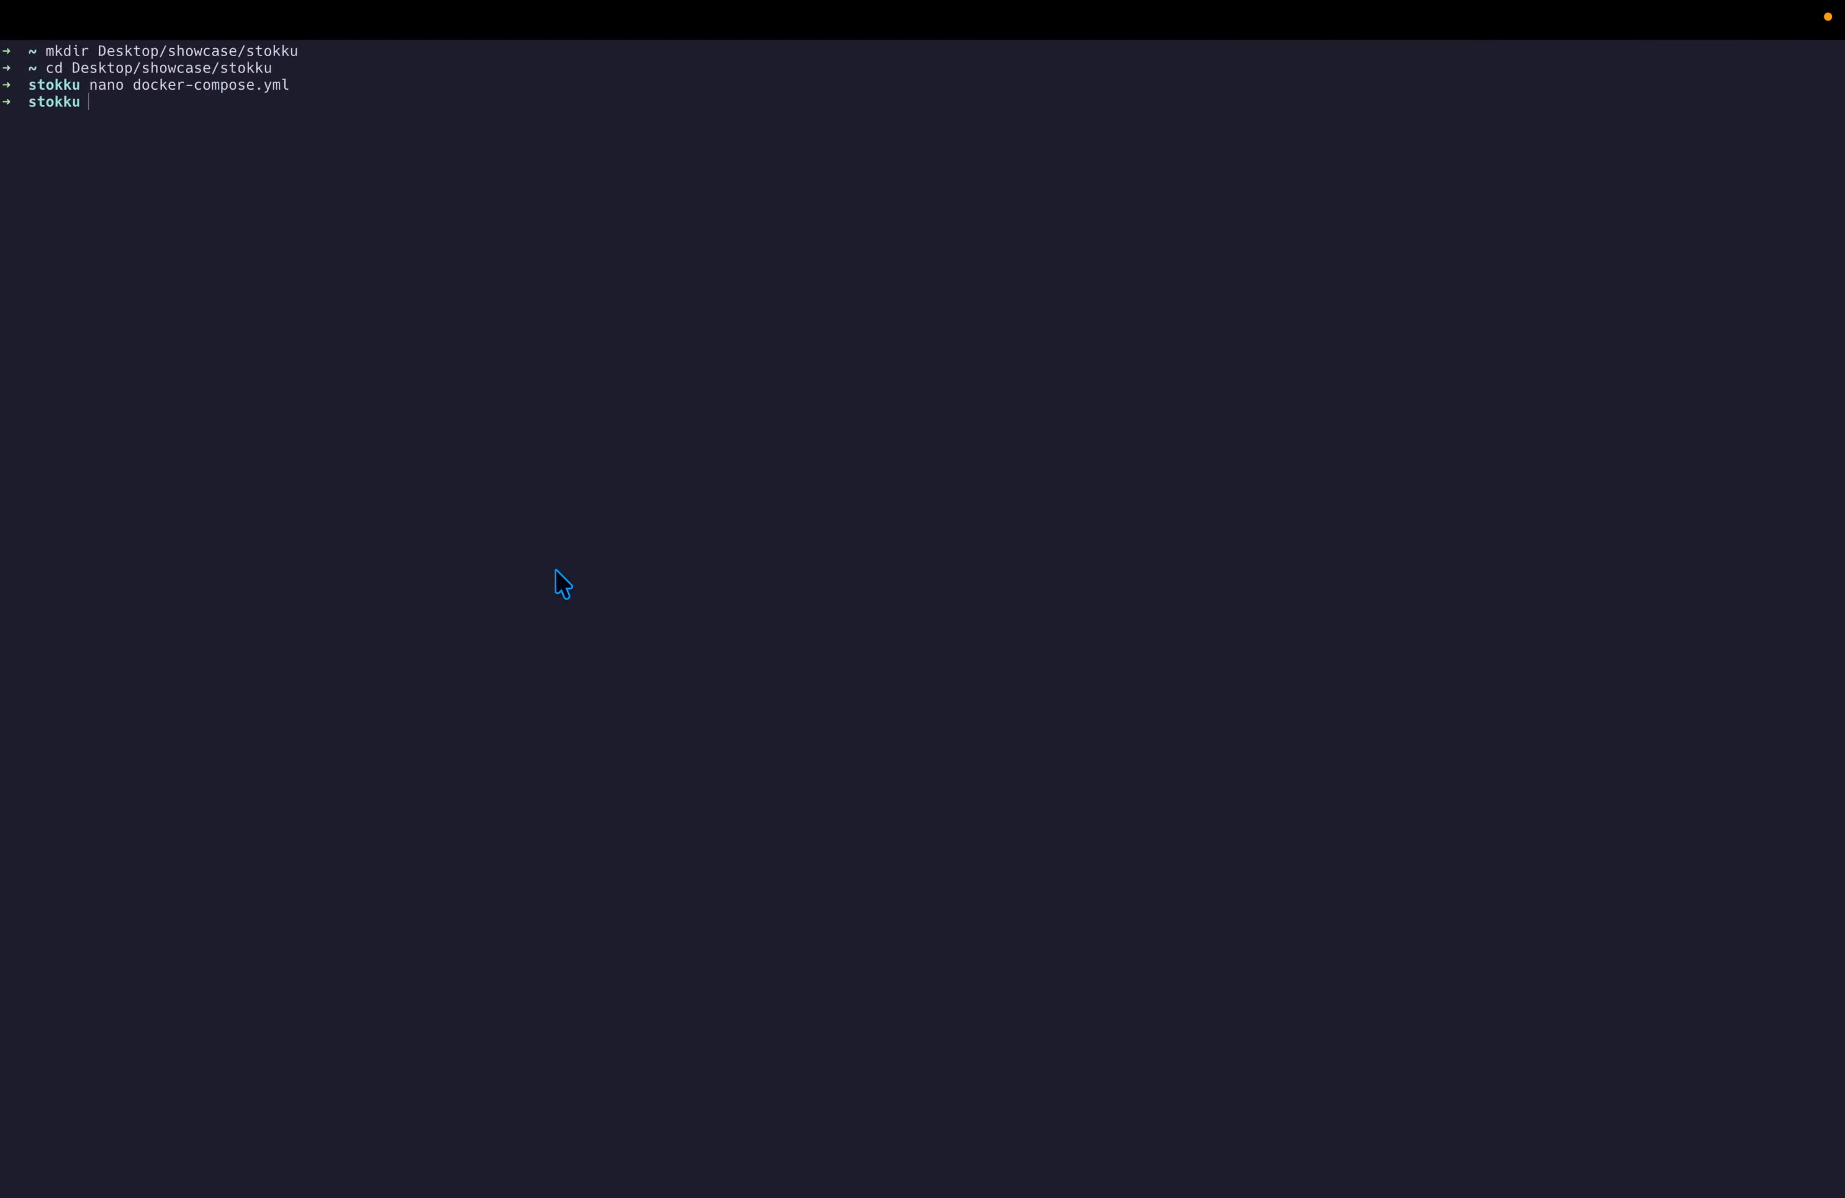
{"action": "type", "text": "nano .env"}
{"action": "key", "text": "Return"}
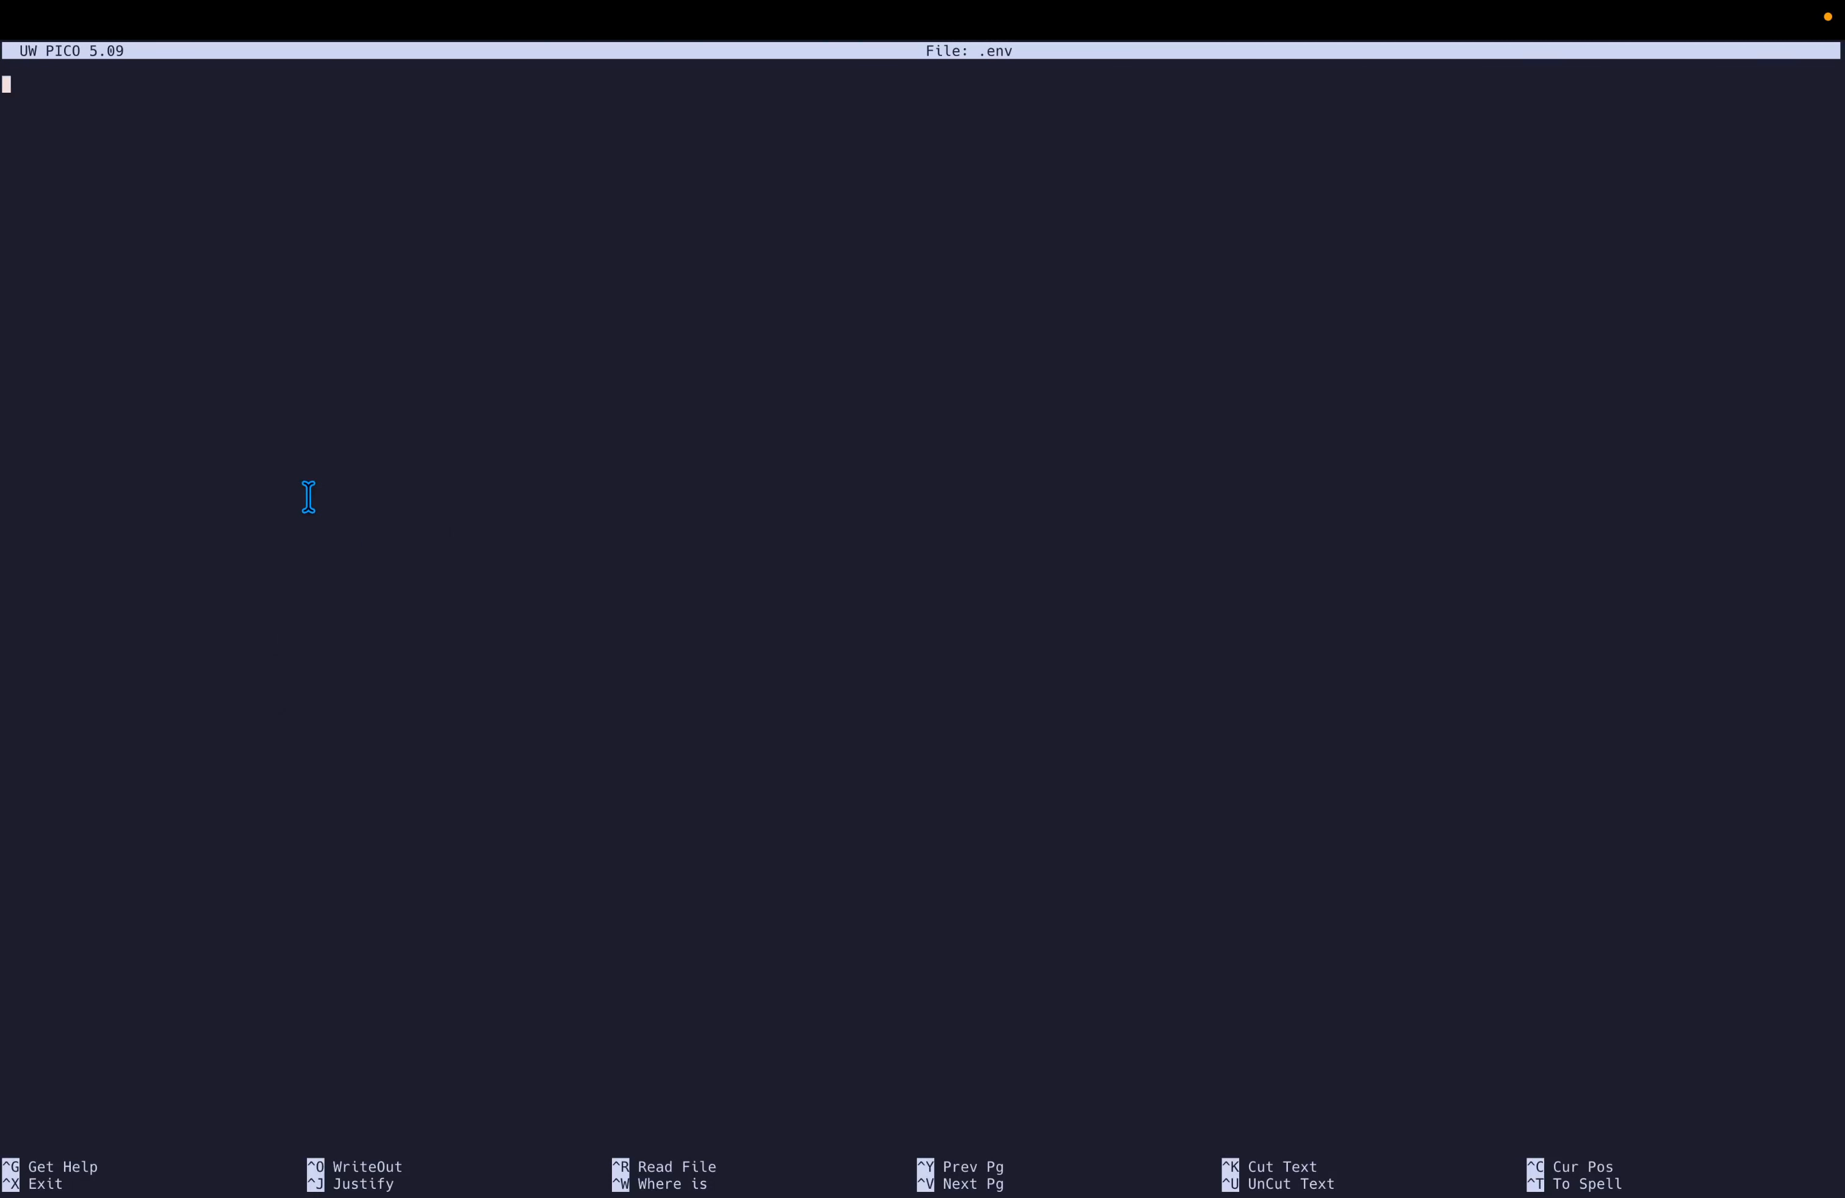
{"action": "key", "text": "super+v"}
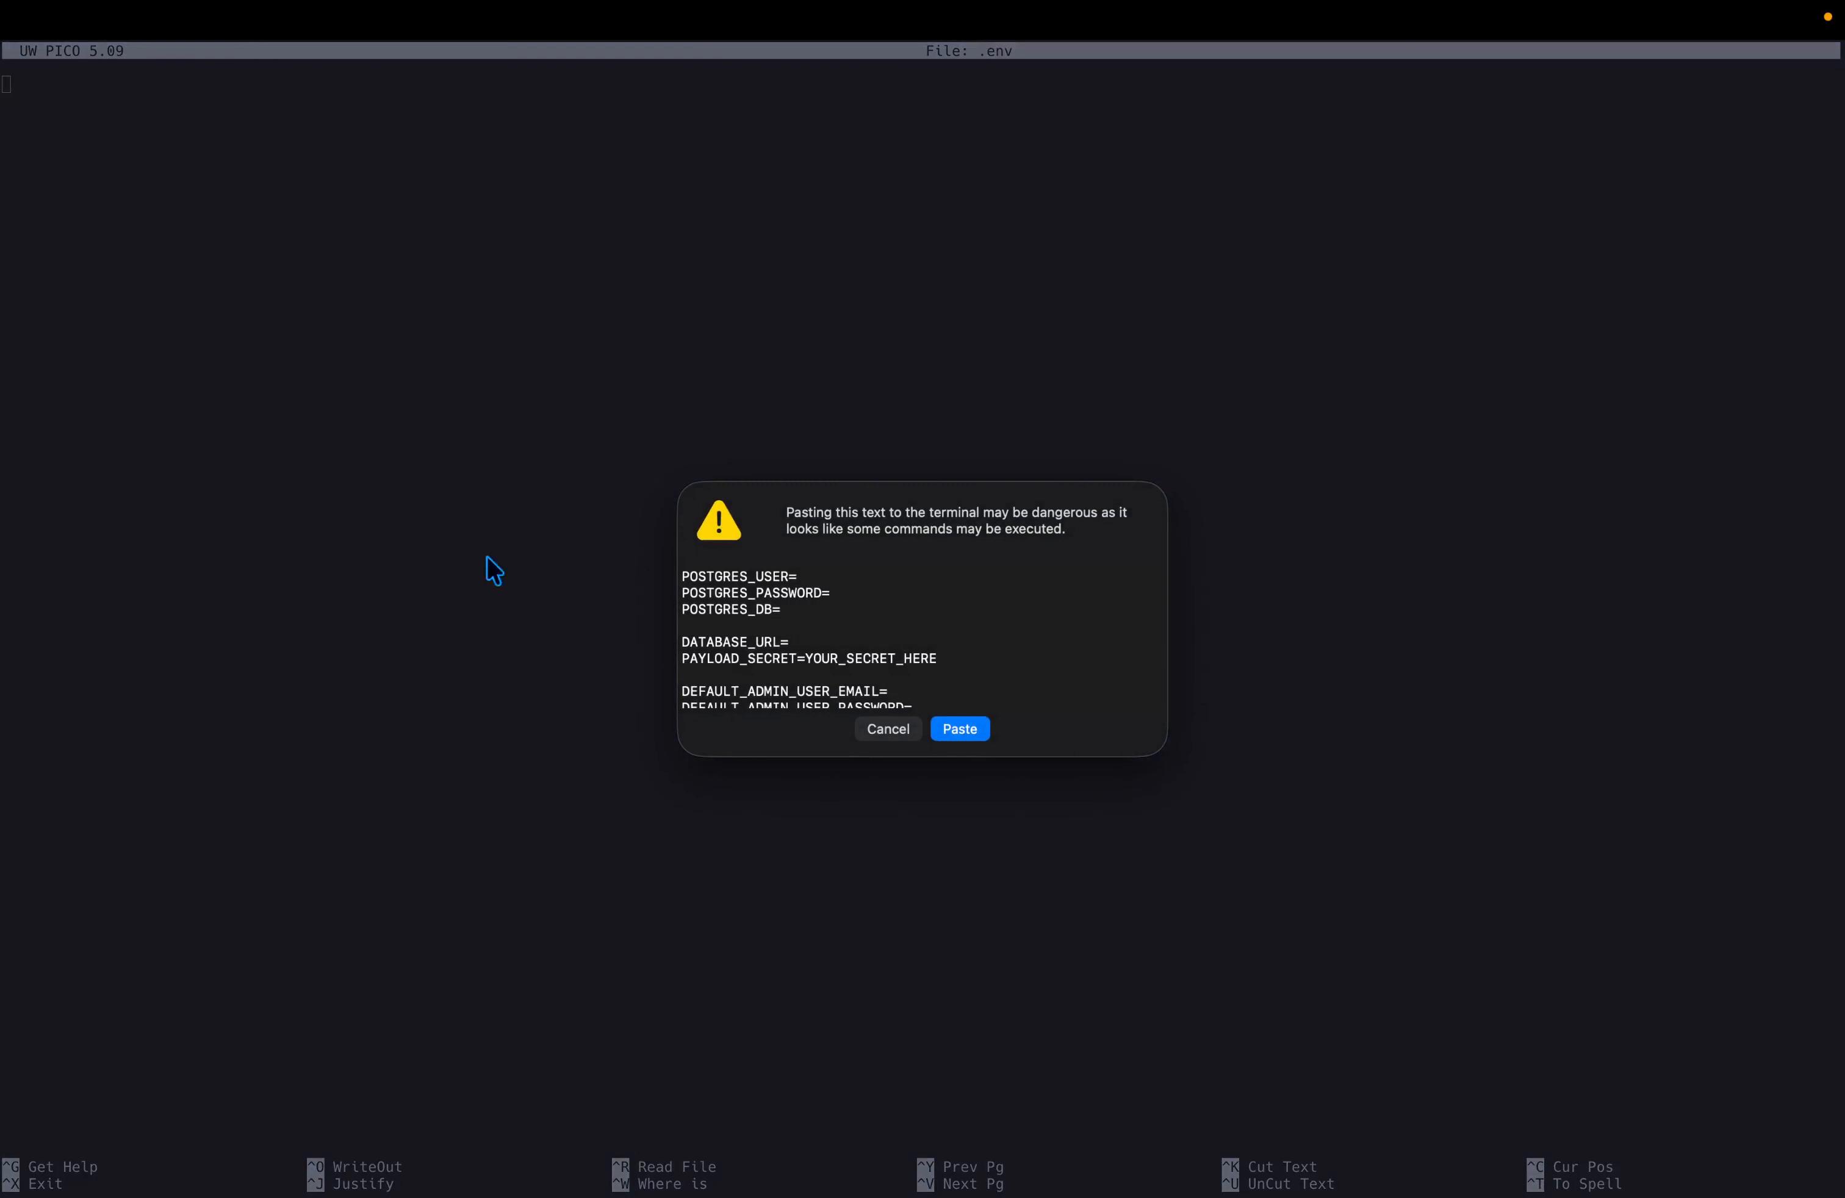
{"action": "key", "text": "Return"}
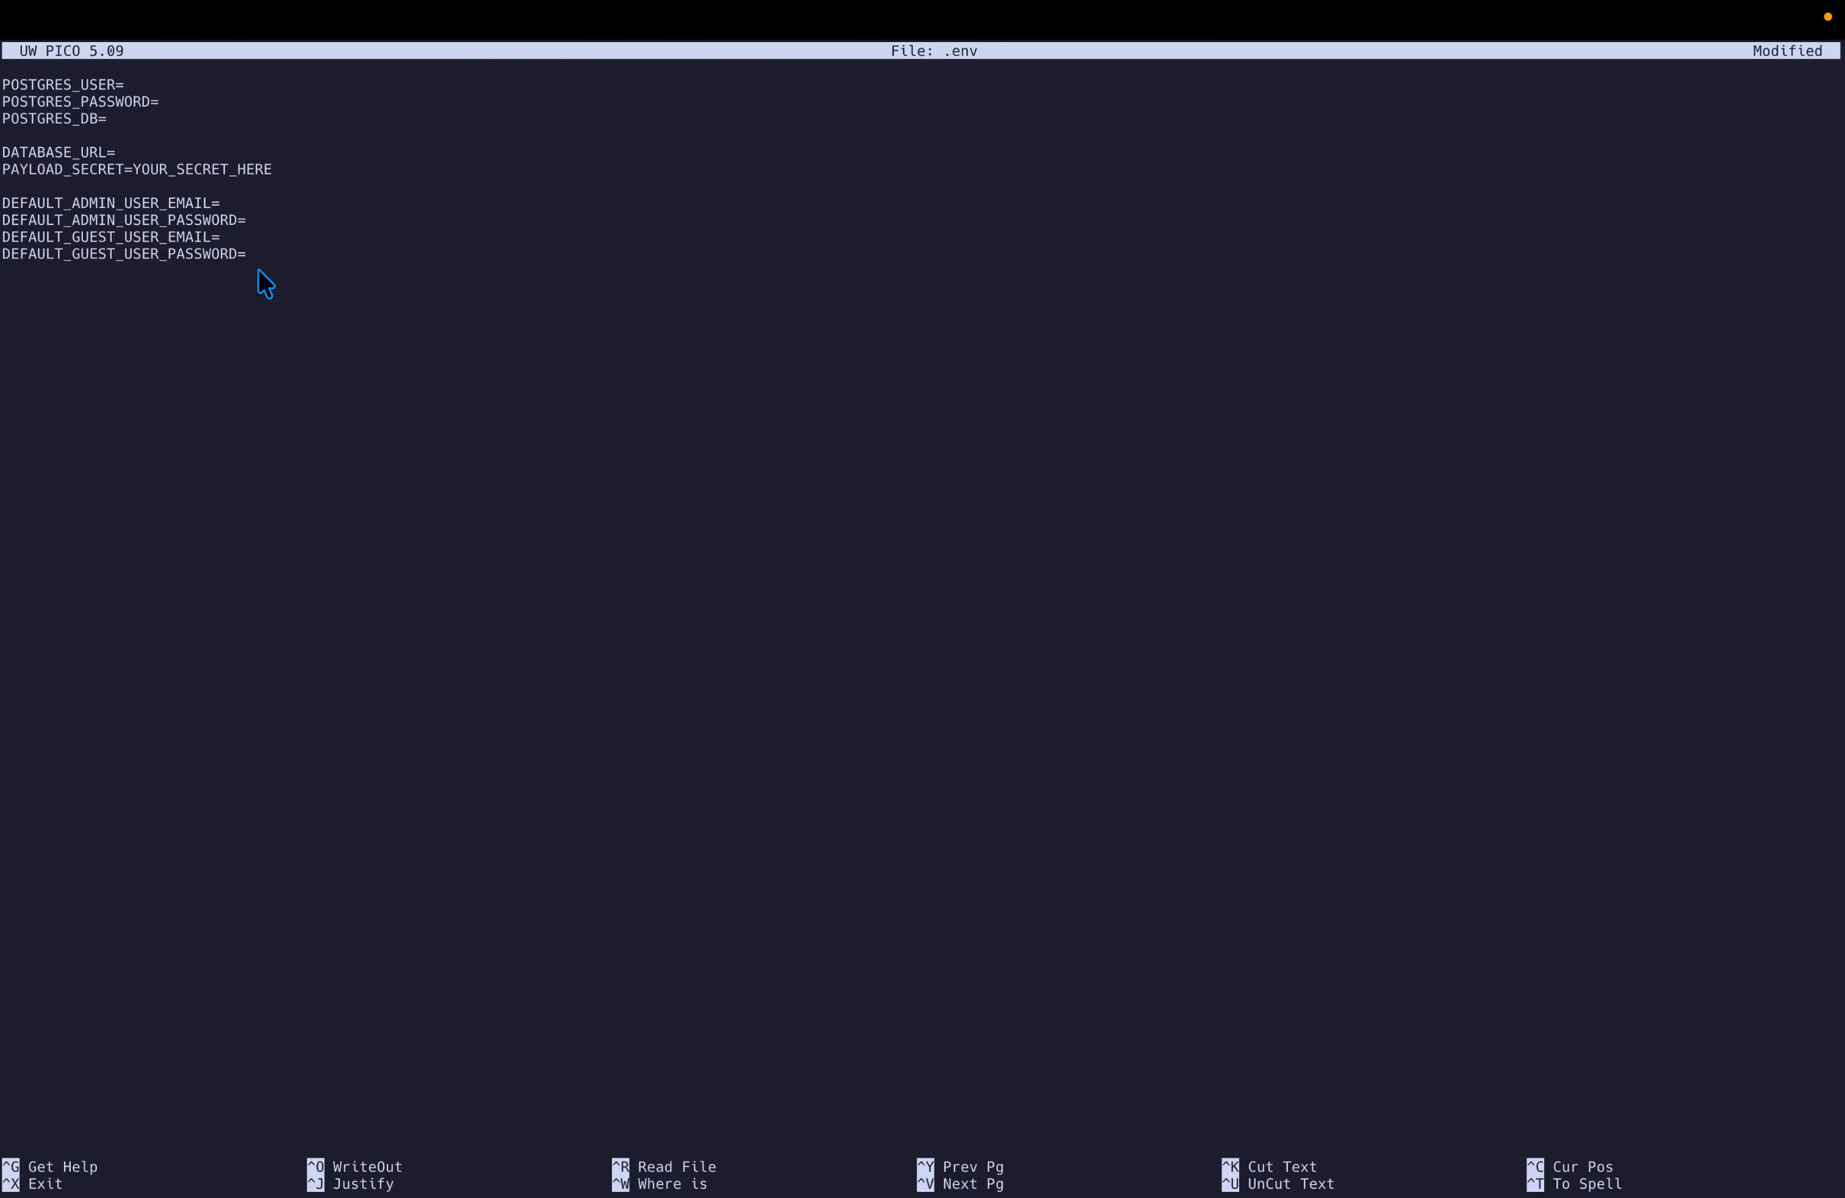
Set POSTGRES_USER to postgres and open a second shell pane beside the editor.
{"action": "key", "text": "Left"}
{"action": "key", "text": "Left"}
{"action": "key", "text": "Left"}
{"action": "key", "text": "Left"}
{"action": "key", "text": "Left"}
{"action": "key", "text": "Left"}
{"action": "key", "text": "Left"}
{"action": "key", "text": "Left"}
{"action": "key", "text": "Left"}
{"action": "key", "text": "Left"}
{"action": "key", "text": "Left"}
{"action": "key", "text": "Left"}
{"action": "key", "text": "Left"}
{"action": "key", "text": "Left"}
{"action": "key", "text": "Left"}
{"action": "key", "text": "Left"}
{"action": "key", "text": "Left"}
{"action": "key", "text": "Left"}
{"action": "key", "text": "Left"}
{"action": "key", "text": "Left"}
{"action": "key", "text": "Left"}
{"action": "key", "text": "Left"}
{"action": "key", "text": "Left"}
{"action": "key", "text": "Left"}
{"action": "key", "text": "Left"}
{"action": "key", "text": "Left"}
{"action": "key", "text": "Left"}
{"action": "key", "text": "Left"}
{"action": "key", "text": "Left"}
{"action": "key", "text": "Left"}
{"action": "key", "text": "Left"}
{"action": "key", "text": "Left"}
{"action": "key", "text": "Left"}
{"action": "key", "text": "Left"}
{"action": "key", "text": "Left"}
{"action": "key", "text": "Left"}
{"action": "key", "text": "Left"}
{"action": "key", "text": "Left"}
{"action": "key", "text": "Left"}
{"action": "key", "text": "Left"}
{"action": "key", "text": "alt+Left"}
{"action": "key", "text": "Left"}
{"action": "key", "text": "Left"}
{"action": "key", "text": "Left"}
{"action": "key", "text": "Left"}
{"action": "key", "text": "Left"}
{"action": "key", "text": "Left"}
{"action": "key", "text": "Left"}
{"action": "key", "text": "Left"}
{"action": "key", "text": "Left"}
{"action": "key", "text": "Left"}
{"action": "key", "text": "Left"}
{"action": "key", "text": "Left"}
{"action": "key", "text": "Left"}
{"action": "key", "text": "Left"}
{"action": "key", "text": "Left"}
{"action": "key", "text": "Left"}
{"action": "key", "text": "Left"}
{"action": "key", "text": "Left"}
{"action": "key", "text": "Left"}
{"action": "key", "text": "Left"}
{"action": "key", "text": "Left"}
{"action": "key", "text": "Left"}
{"action": "key", "text": "Left"}
{"action": "key", "text": "Left"}
{"action": "key", "text": "Left"}
{"action": "key", "text": "Left"}
{"action": "key", "text": "Left"}
{"action": "key", "text": "Left"}
{"action": "key", "text": "Left"}
{"action": "key", "text": "Left"}
{"action": "key", "text": "Left"}
{"action": "key", "text": "Left"}
{"action": "key", "text": "Left"}
{"action": "key", "text": "Left"}
{"action": "key", "text": "Left"}
{"action": "key", "text": "Left"}
{"action": "key", "text": "Left"}
{"action": "key", "text": "Left"}
{"action": "key", "text": "Left"}
{"action": "key", "text": "Left"}
{"action": "key", "text": "Left"}
{"action": "key", "text": "Left"}
{"action": "key", "text": "Left"}
{"action": "key", "text": "Left"}
{"action": "key", "text": "Left"}
{"action": "key", "text": "Left"}
{"action": "key", "text": "Left"}
{"action": "key", "text": "Left"}
{"action": "key", "text": "Left"}
{"action": "key", "text": "Left"}
{"action": "key", "text": "Left"}
{"action": "key", "text": "Left"}
{"action": "key", "text": "Left"}
{"action": "key", "text": "Left"}
{"action": "key", "text": "Left"}
{"action": "key", "text": "Left"}
{"action": "key", "text": "Left"}
{"action": "key", "text": "Left"}
{"action": "key", "text": "Left"}
{"action": "key", "text": "Left"}
{"action": "key", "text": "Up"}
{"action": "key", "text": "Right"}
{"action": "key", "text": "Right"}
{"action": "key", "text": "Right"}
{"action": "key", "text": "Right"}
{"action": "key", "text": "Right"}
{"action": "key", "text": "Right"}
{"action": "key", "text": "Right"}
{"action": "key", "text": "Right"}
{"action": "key", "text": "Right"}
{"action": "key", "text": "Right"}
{"action": "type", "text": "postgres"}
{"action": "key", "text": "Down"}
{"action": "key", "text": "super+d"}
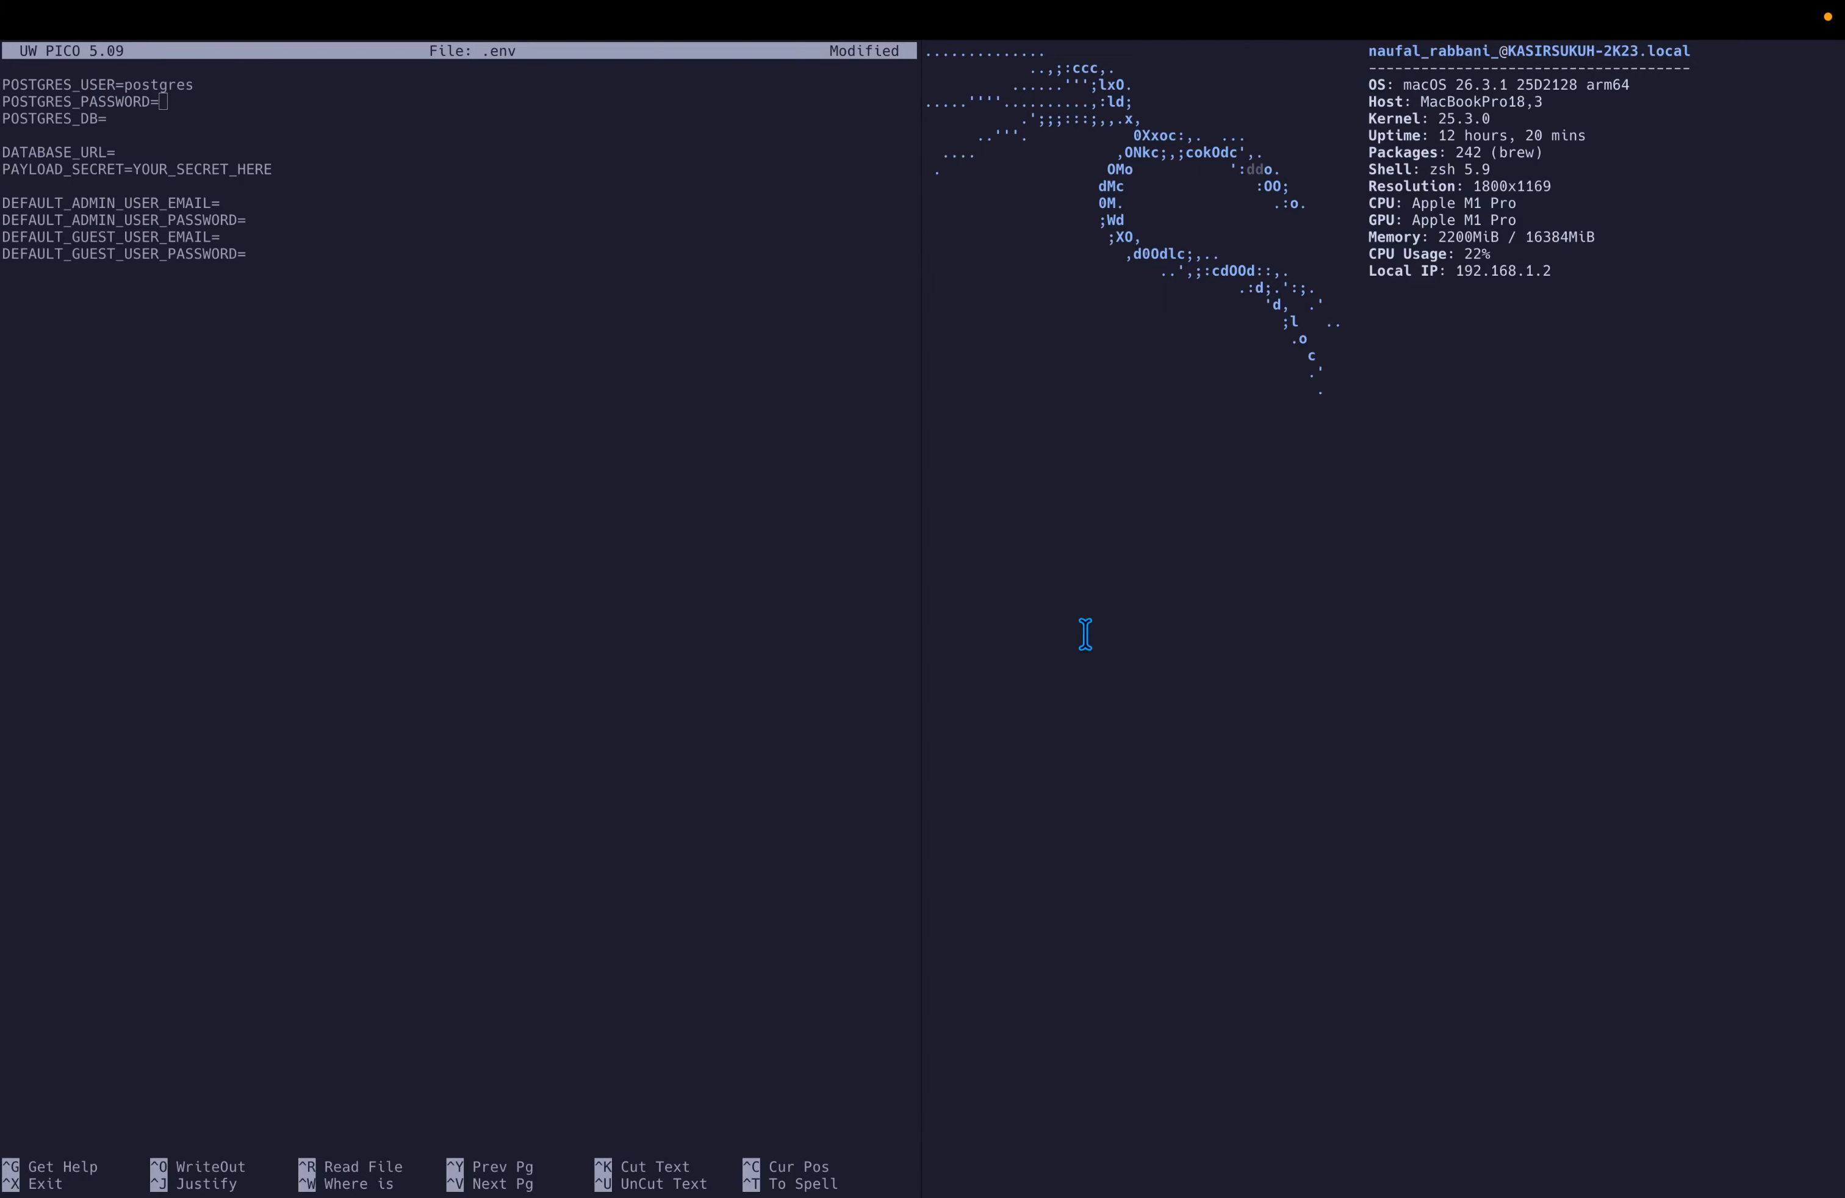
Generate a 24-character password with pwgen -s 24 -1 for POSTGRES_PASSWORD and set POSTGRES_DB to stokku.
{"action": "left_click", "coordinate": [839, 608]}
{"action": "left_click", "coordinate": [1055, 607]}
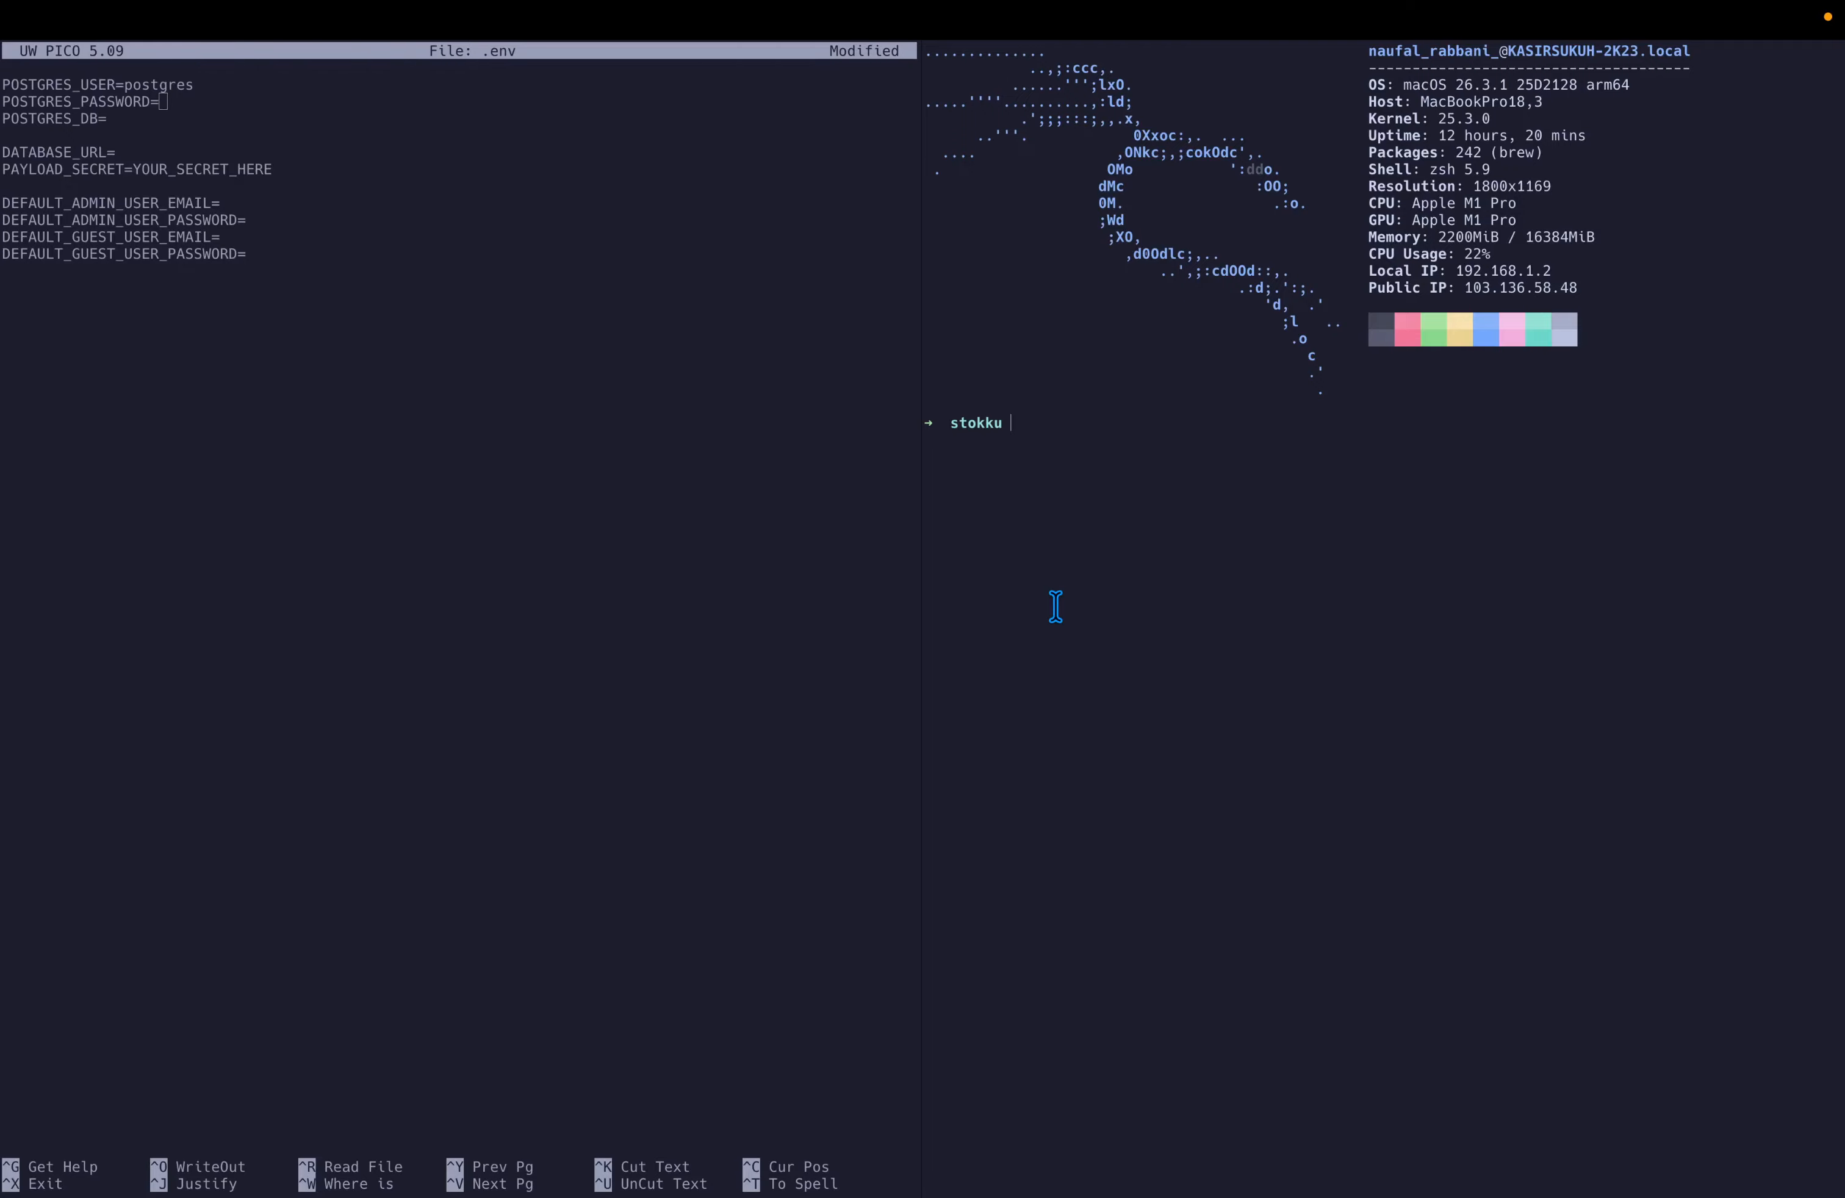
{"action": "type", "text": "stokku pwgen"}
{"action": "type", "text": "-s 24 -1"}
{"action": "key", "text": "Return"}
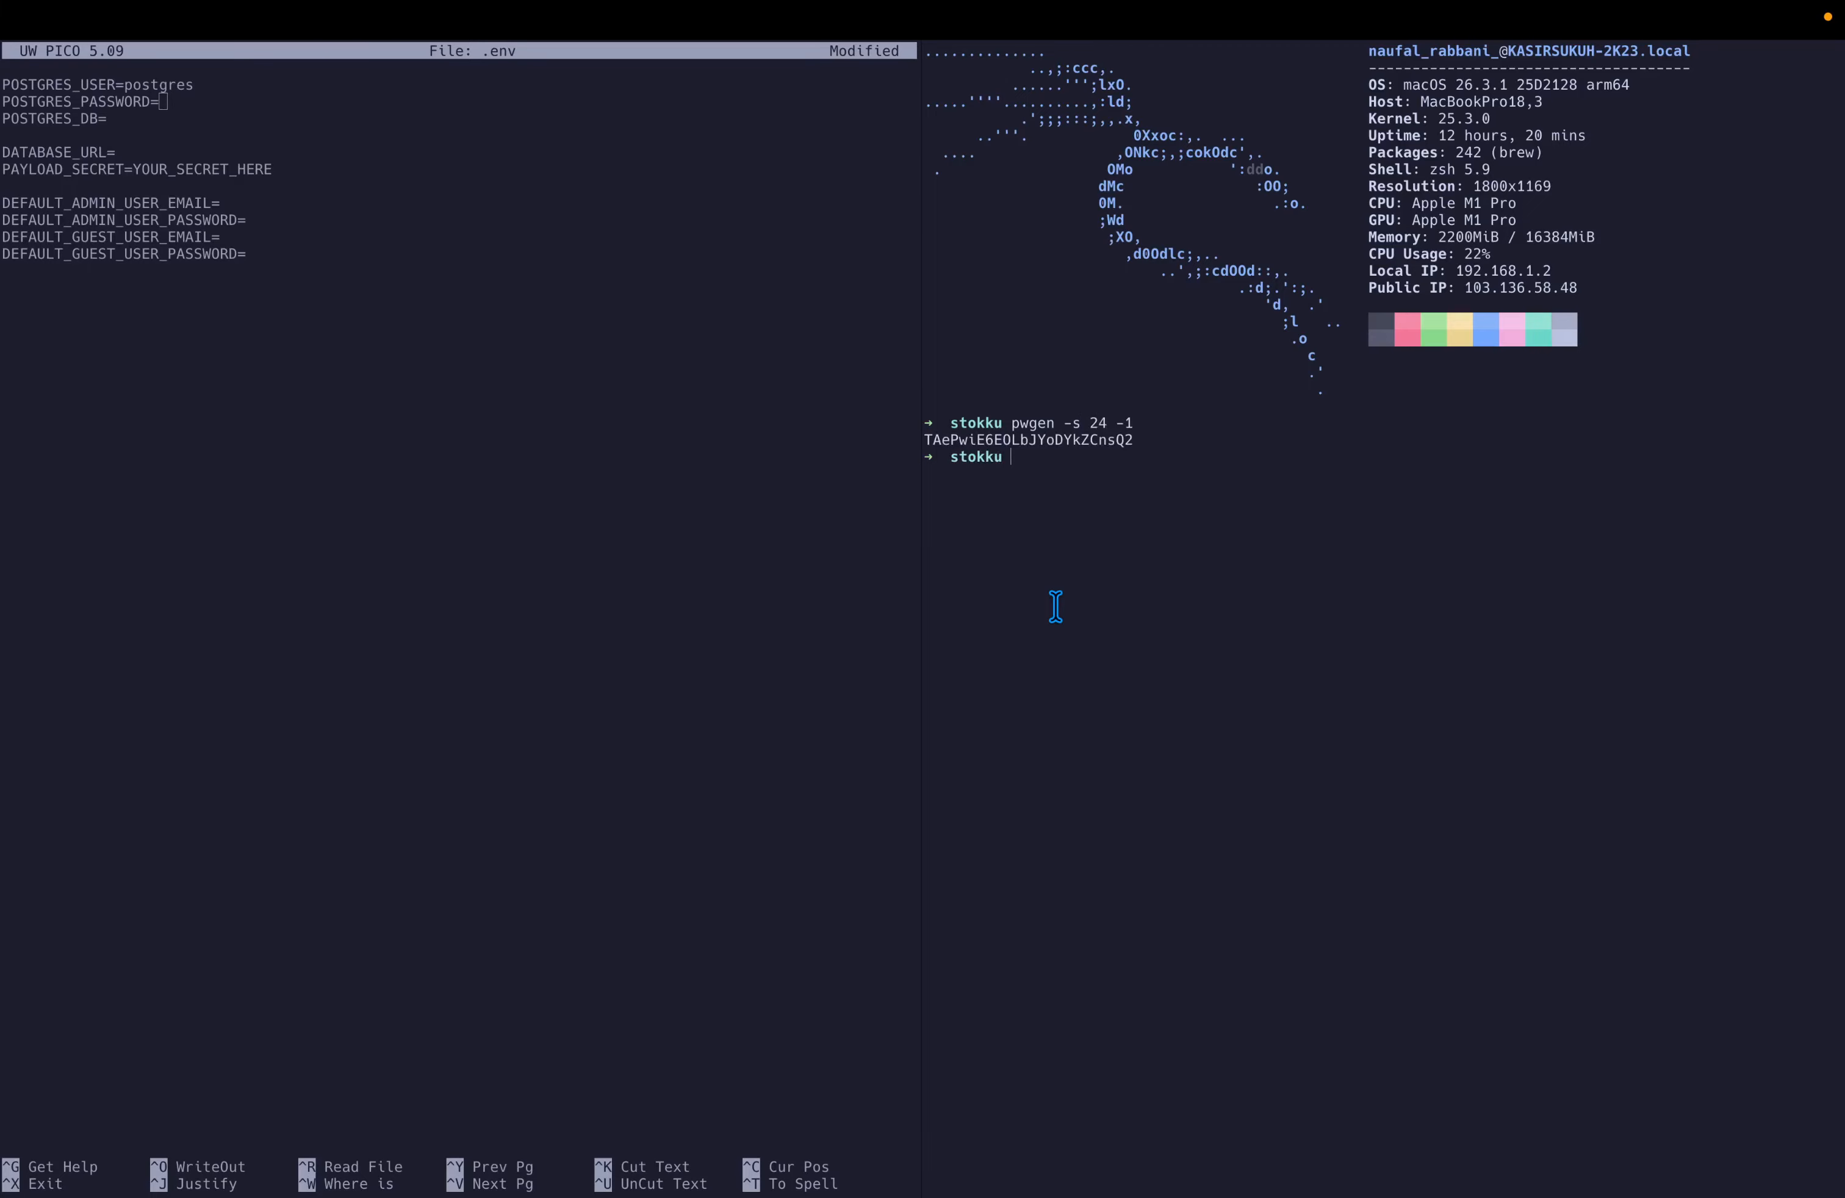
{"action": "double_click", "coordinate": [1022, 440]}
{"action": "left_click", "coordinate": [623, 359]}
{"action": "key", "text": "super+v"}
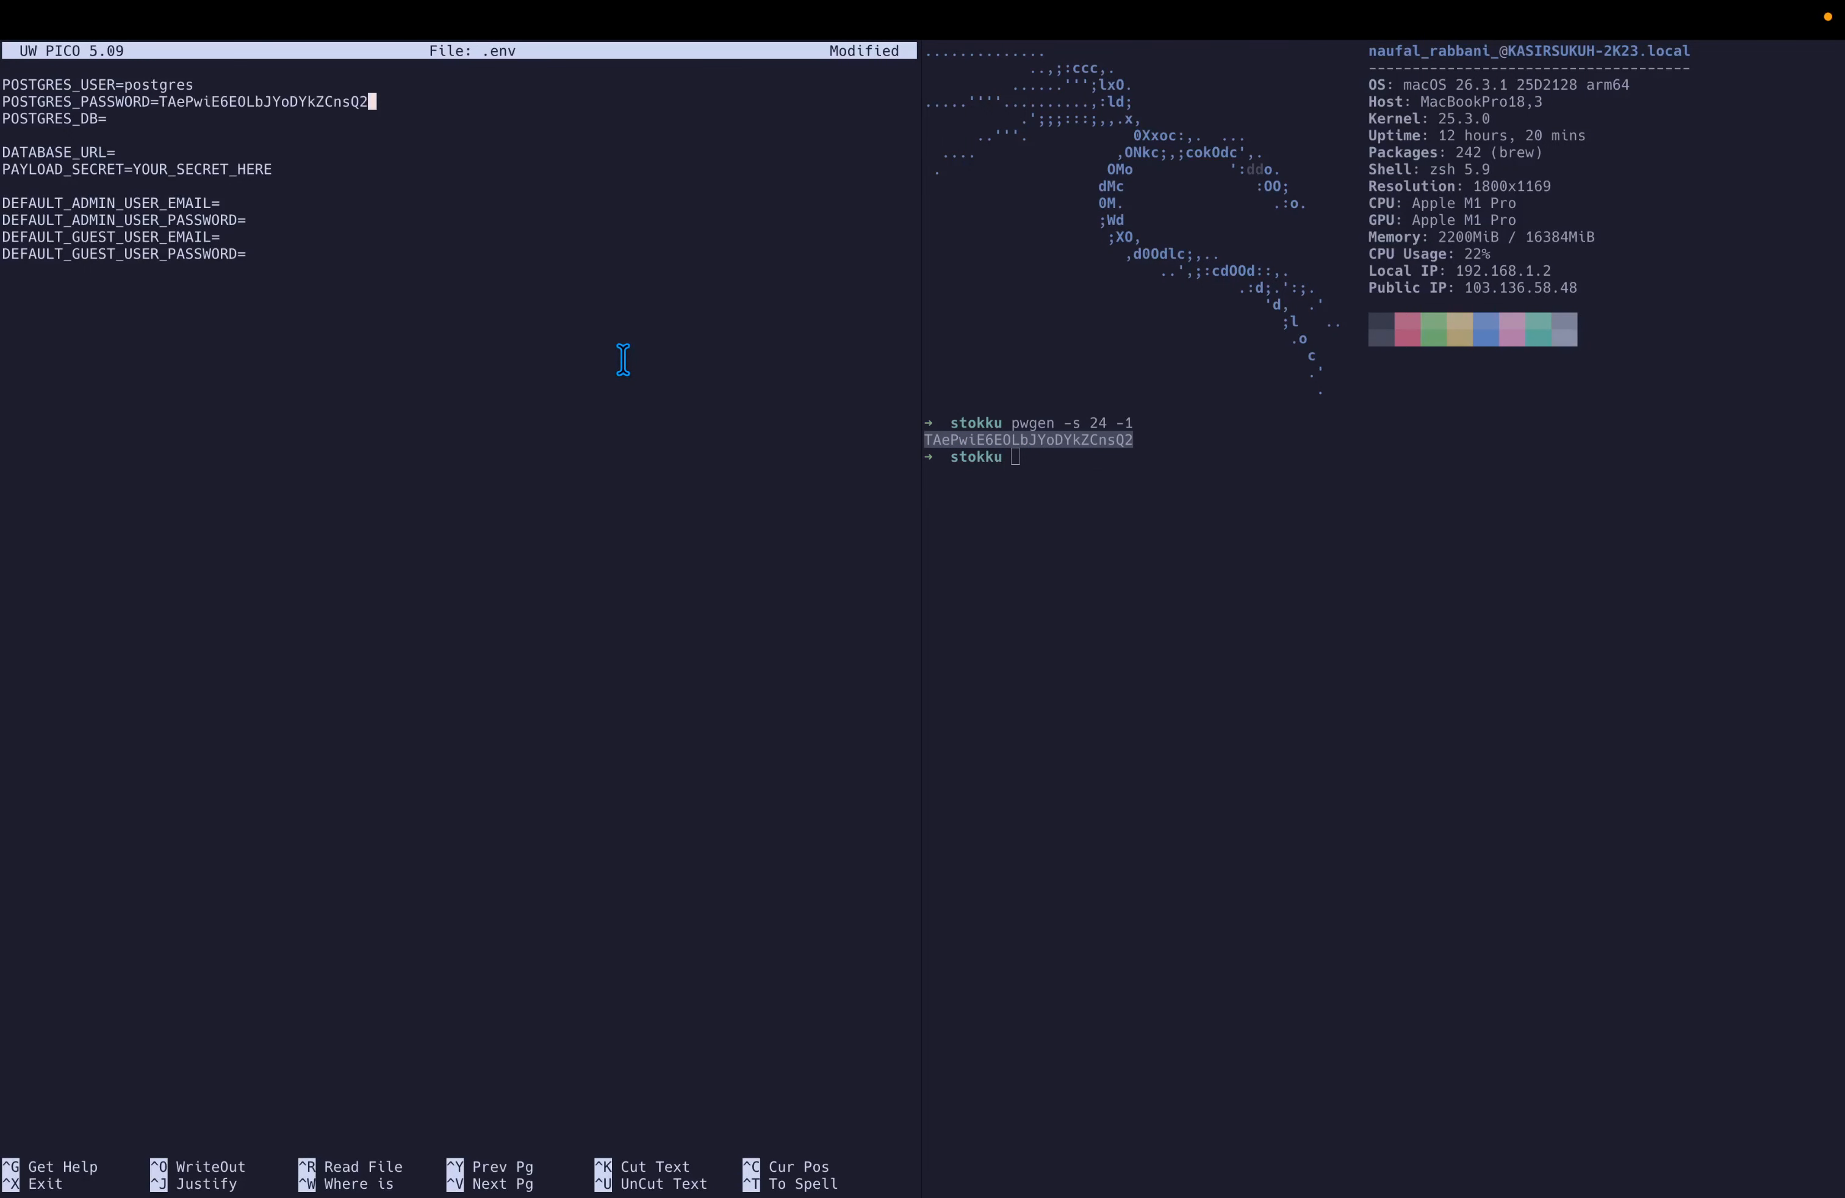
{"action": "key", "text": "Down"}
{"action": "type", "text": "stokku"}
{"action": "key", "text": "Down"}
{"action": "key", "text": "Down"}
{"action": "key", "text": "Down"}
{"action": "key", "text": "Down"}
{"action": "key", "text": "Up"}
{"action": "key", "text": "BackSpace"}
{"action": "key", "text": "BackSpace"}
{"action": "key", "text": "BackSpace"}
{"action": "key", "text": "BackSpace"}
{"action": "key", "text": "BackSpace"}
{"action": "key", "text": "BackSpace"}
{"action": "key", "text": "BackSpace"}
{"action": "key", "text": "BackSpace"}
{"action": "key", "text": "BackSpace"}
{"action": "key", "text": "BackSpace"}
{"action": "key", "text": "BackSpace"}
{"action": "key", "text": "BackSpace"}
{"action": "key", "text": "BackSpace"}
{"action": "key", "text": "BackSpace"}
{"action": "key", "text": "BackSpace"}
Generate a 48-character secret with pwgen -s 48 -1 and paste it into PAYLOAD_SECRET.
{"action": "key", "text": "BackSpace"}
{"action": "left_click", "coordinate": [1097, 533]}
{"action": "key", "text": "Up"}
{"action": "key", "text": "Left"}
{"action": "key", "text": "BackSpace"}
{"action": "key", "text": "BackSpace"}
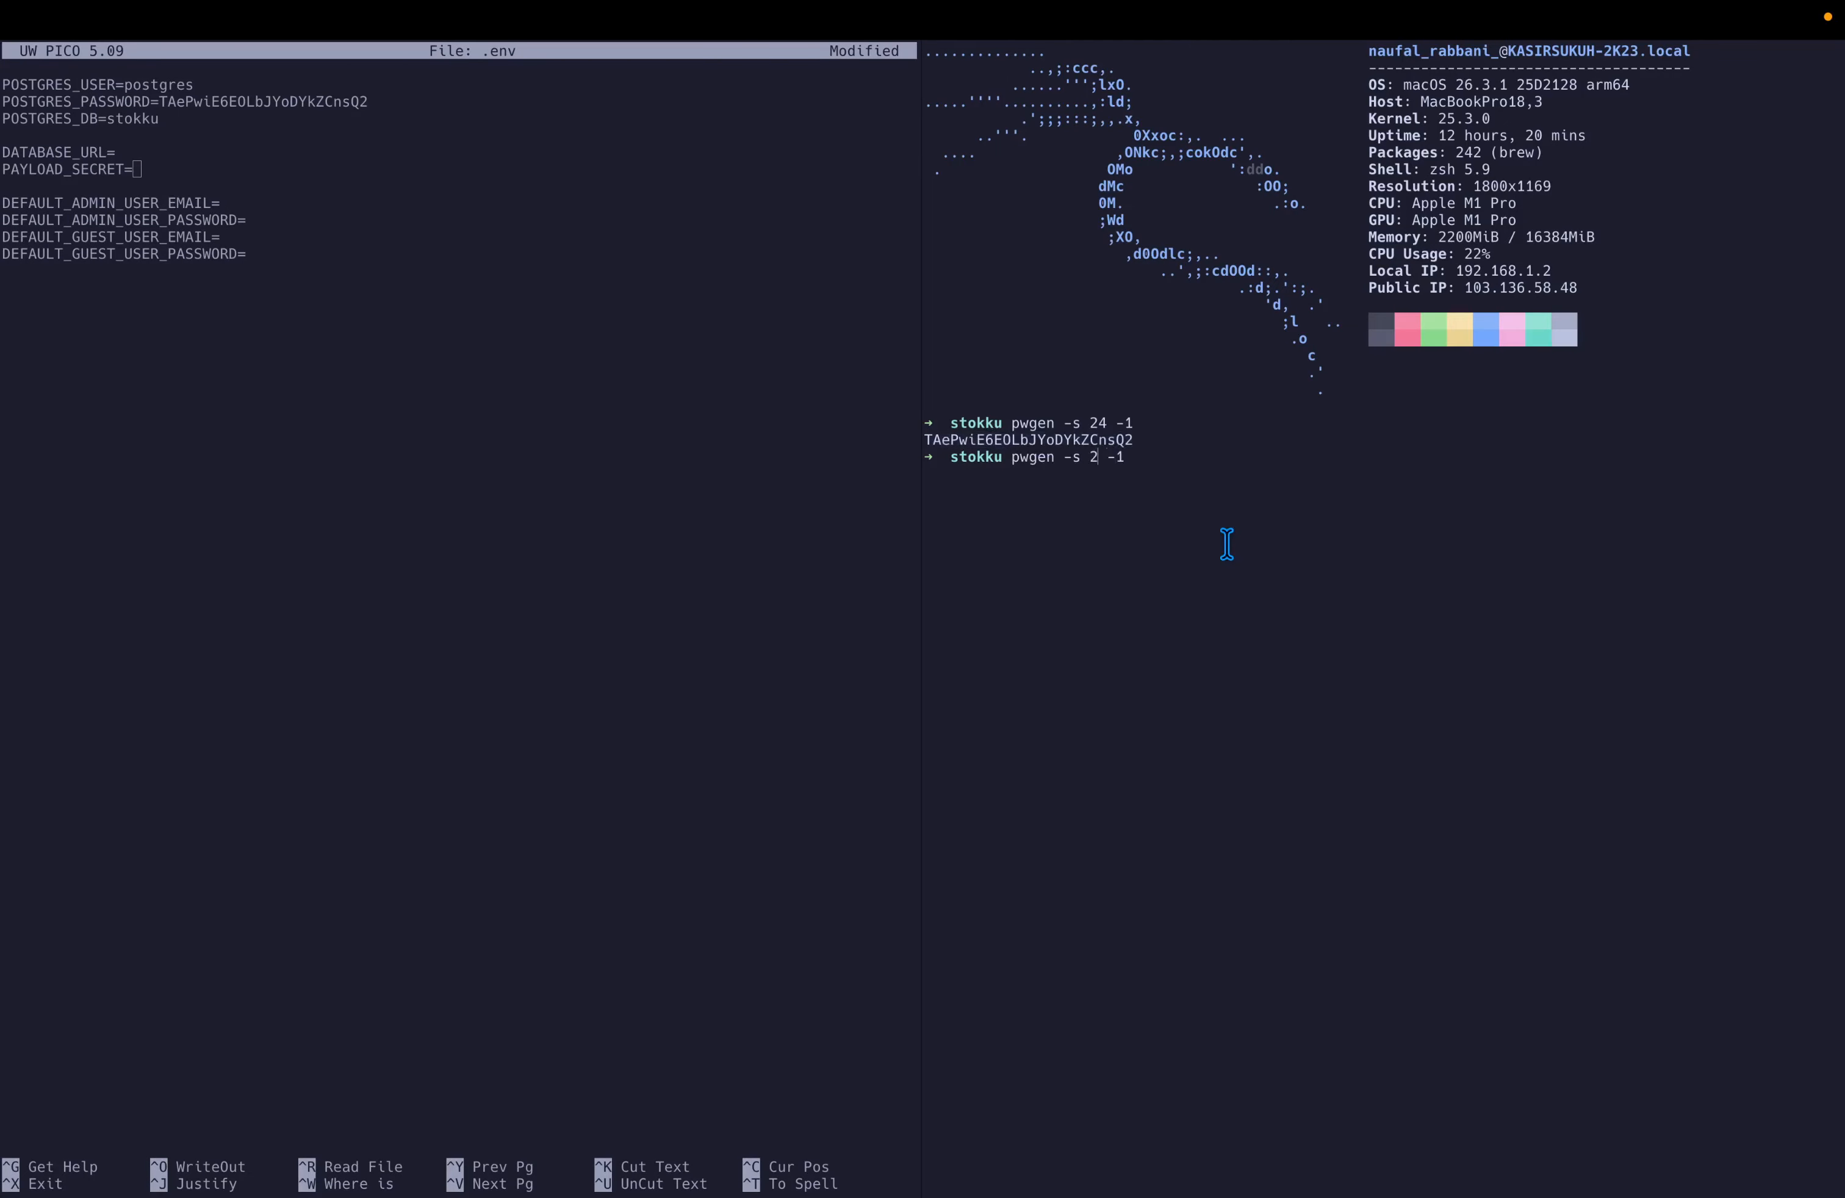
{"action": "type", "text": "8"}
{"action": "key", "text": "BackSpace"}
{"action": "type", "text": "48"}
{"action": "key", "text": "Return"}
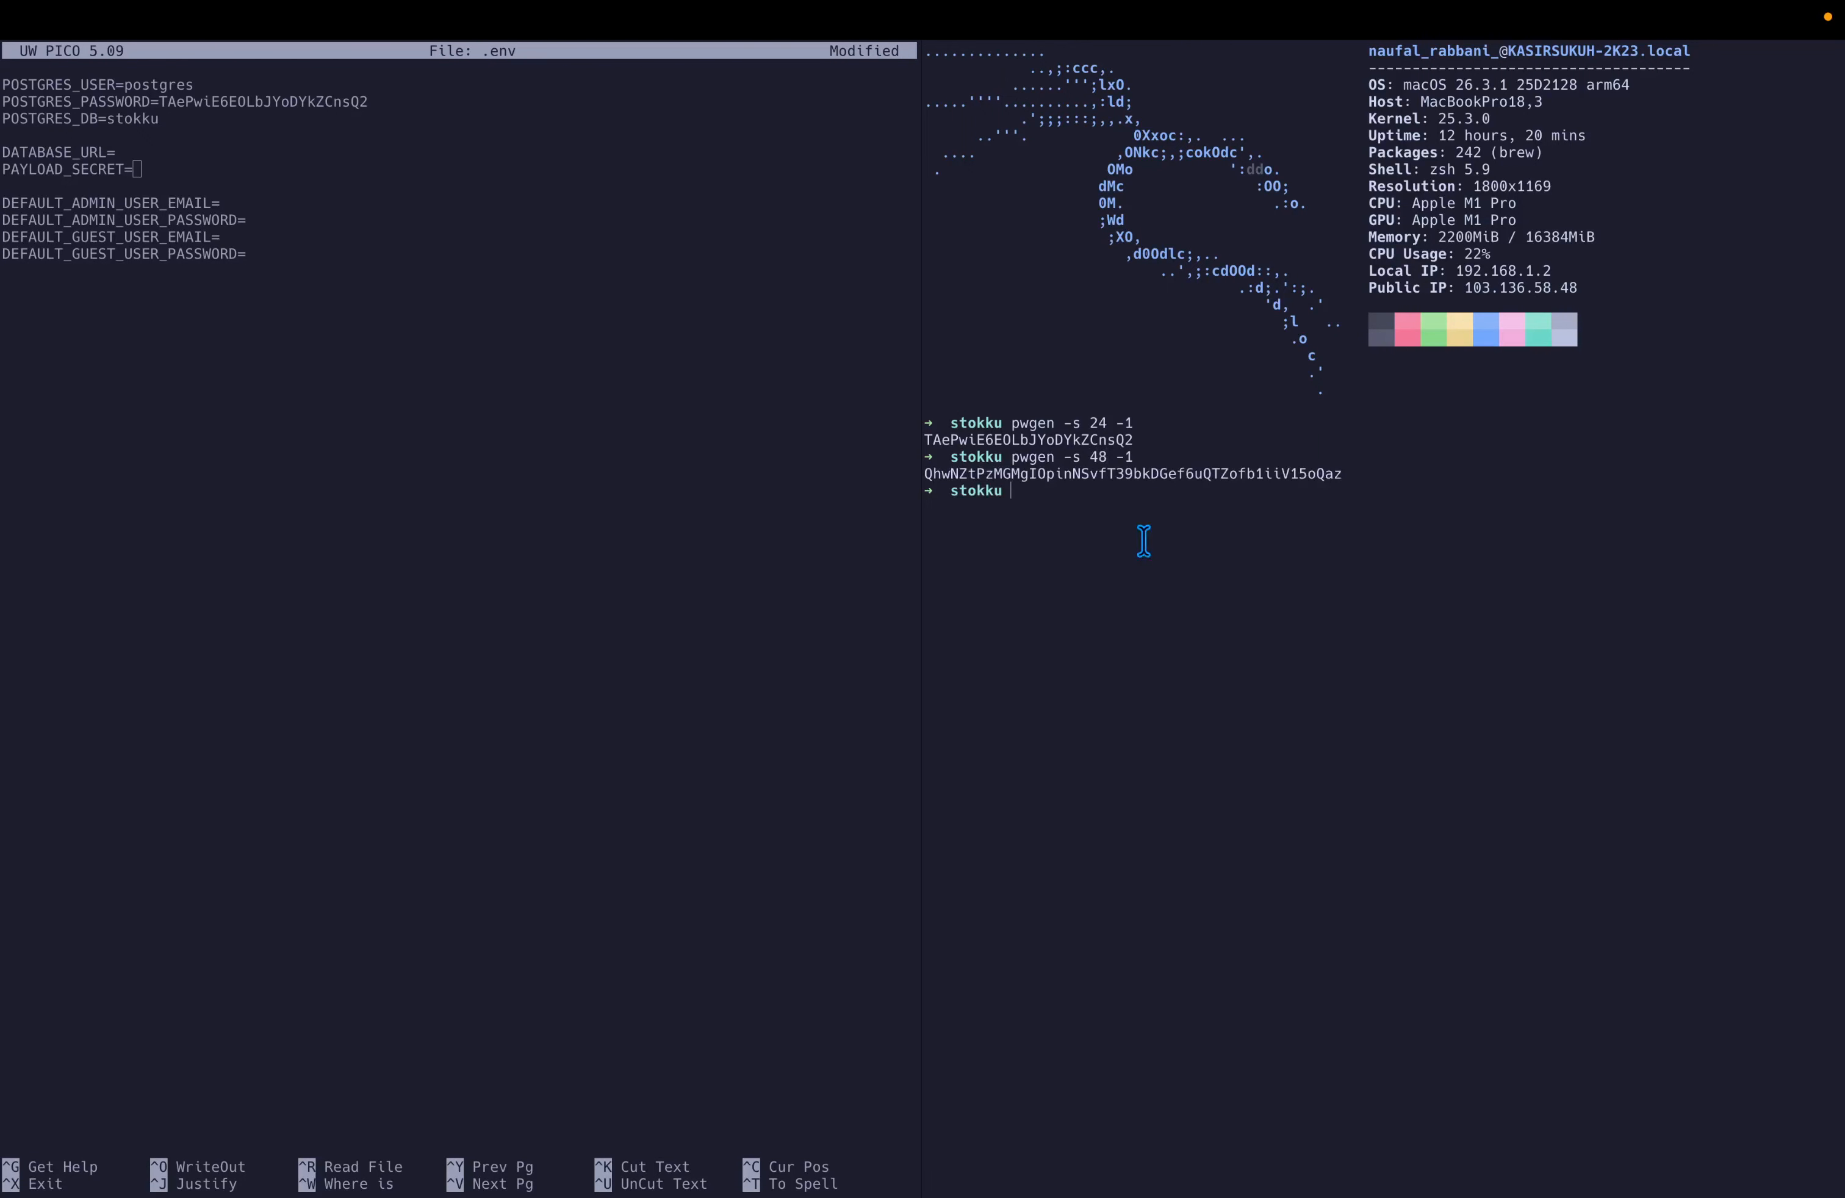
{"action": "double_click", "coordinate": [1095, 472]}
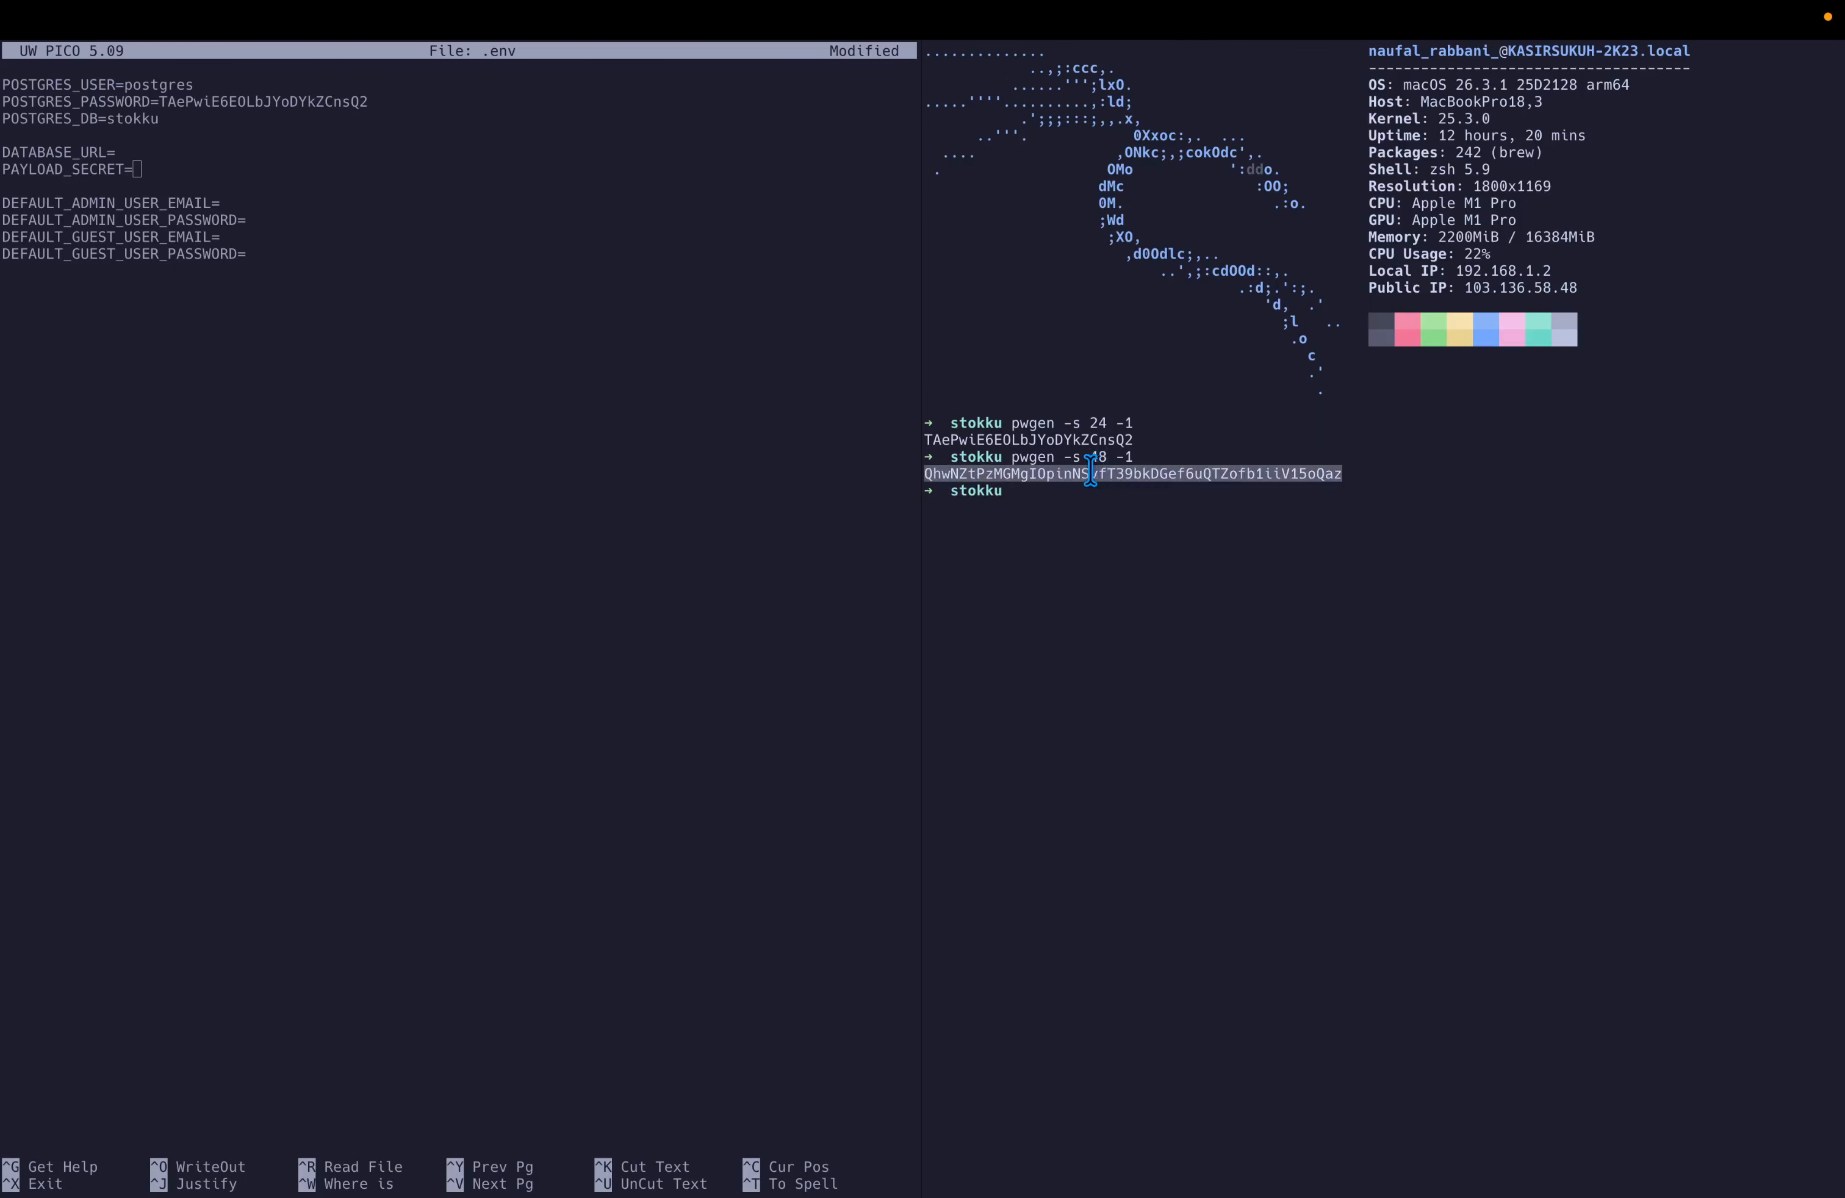
{"action": "left_click", "coordinate": [730, 404]}
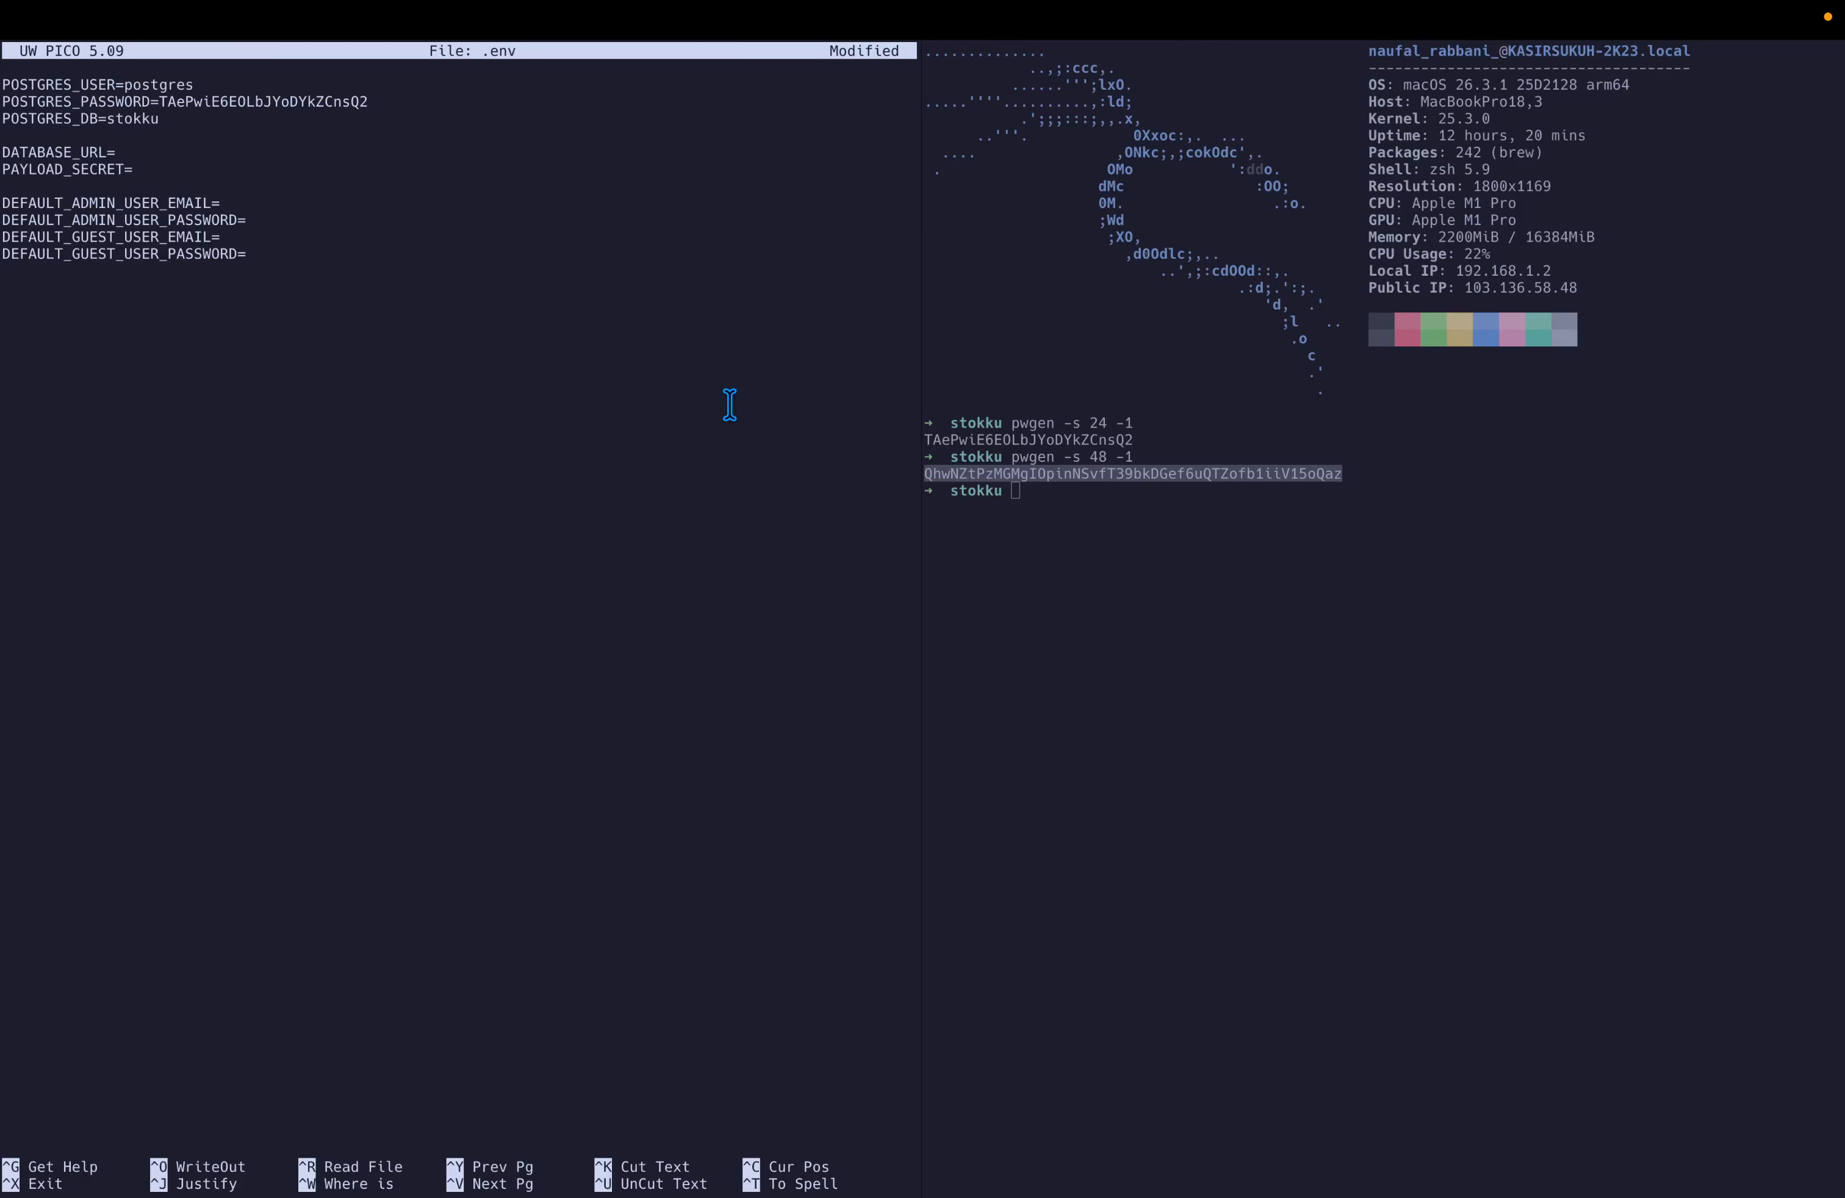
{"action": "key", "text": "super+v"}
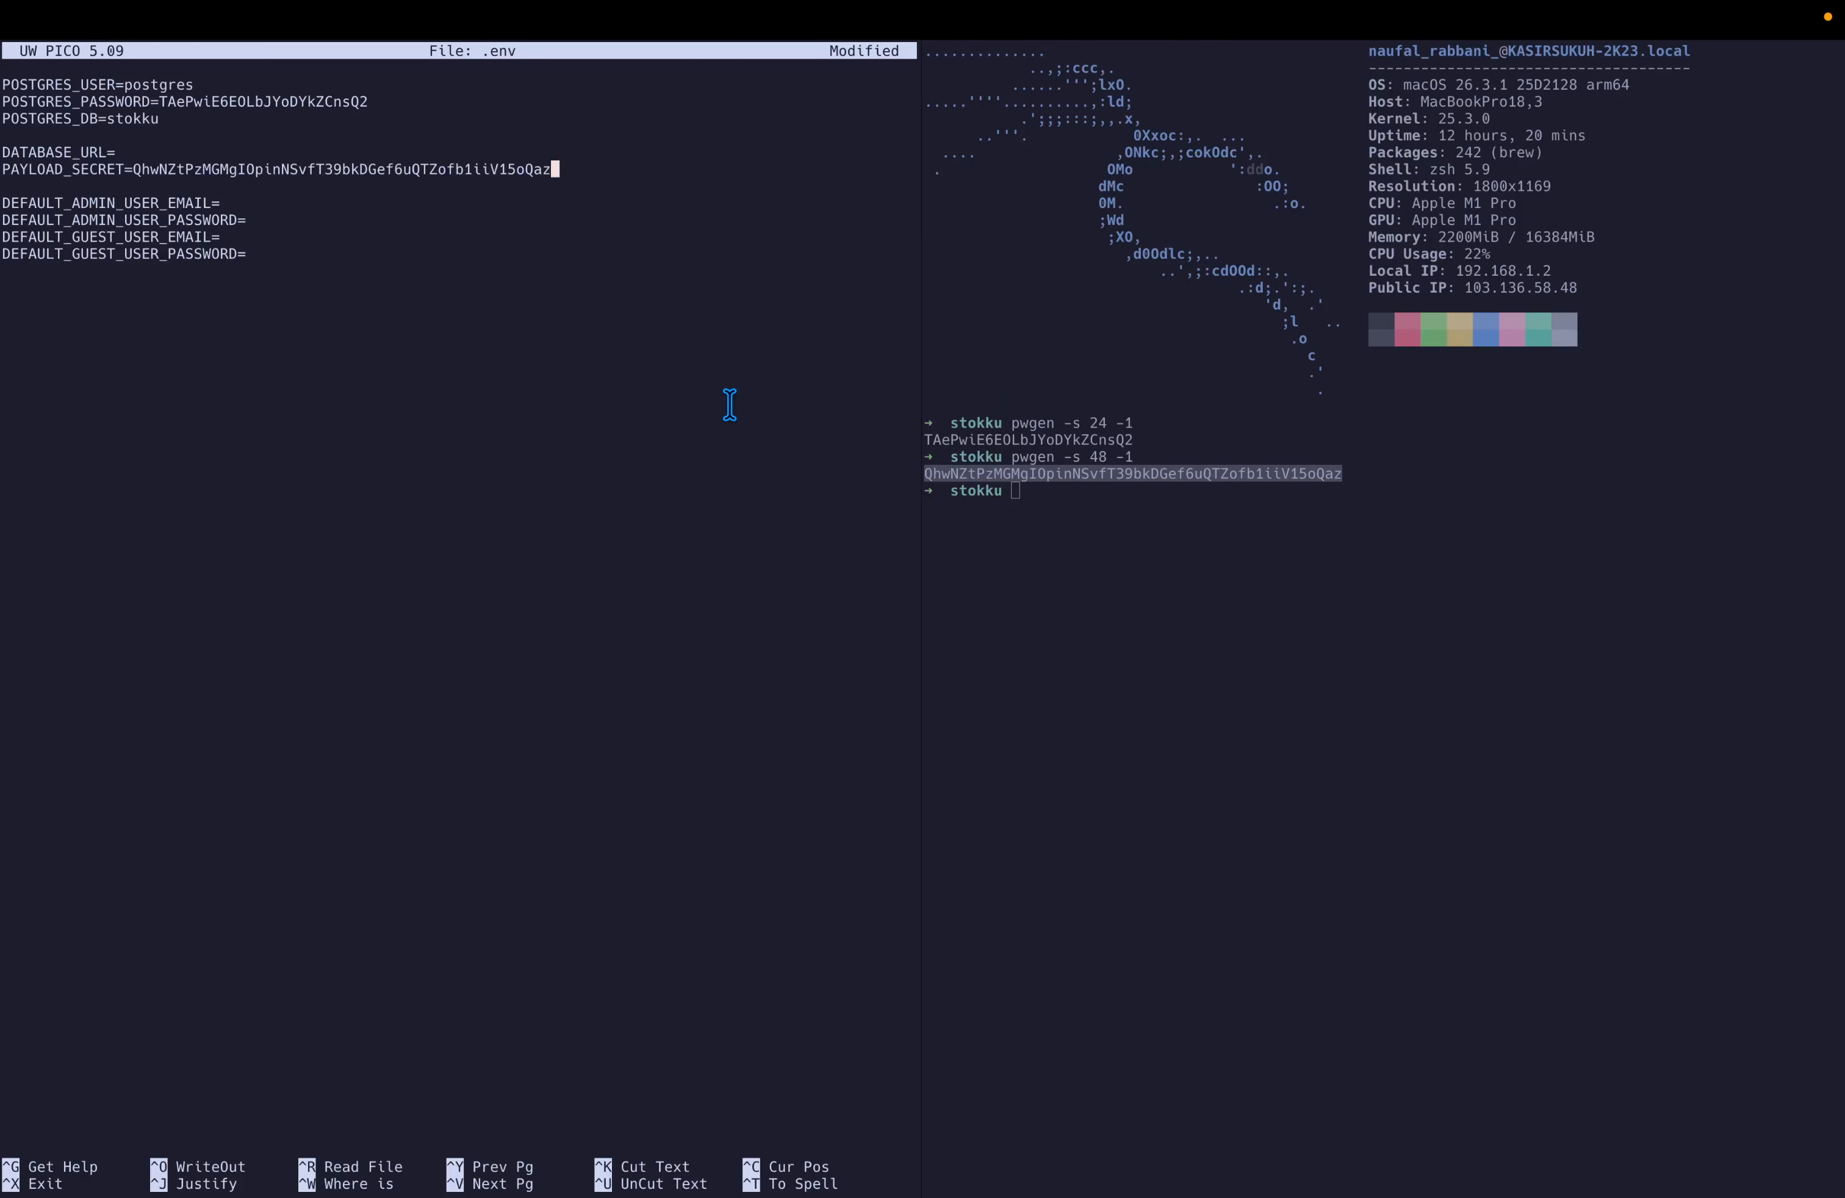
{"action": "key", "text": "Down"}
{"action": "key", "text": "Down"}
{"action": "key", "text": "Down"}
{"action": "key", "text": "Down"}
{"action": "key", "text": "Down"}
{"action": "key", "text": "Down"}
Close the extra shell pane and save the .env file.
{"action": "left_click", "coordinate": [1146, 395]}
{"action": "key", "text": "super+w"}
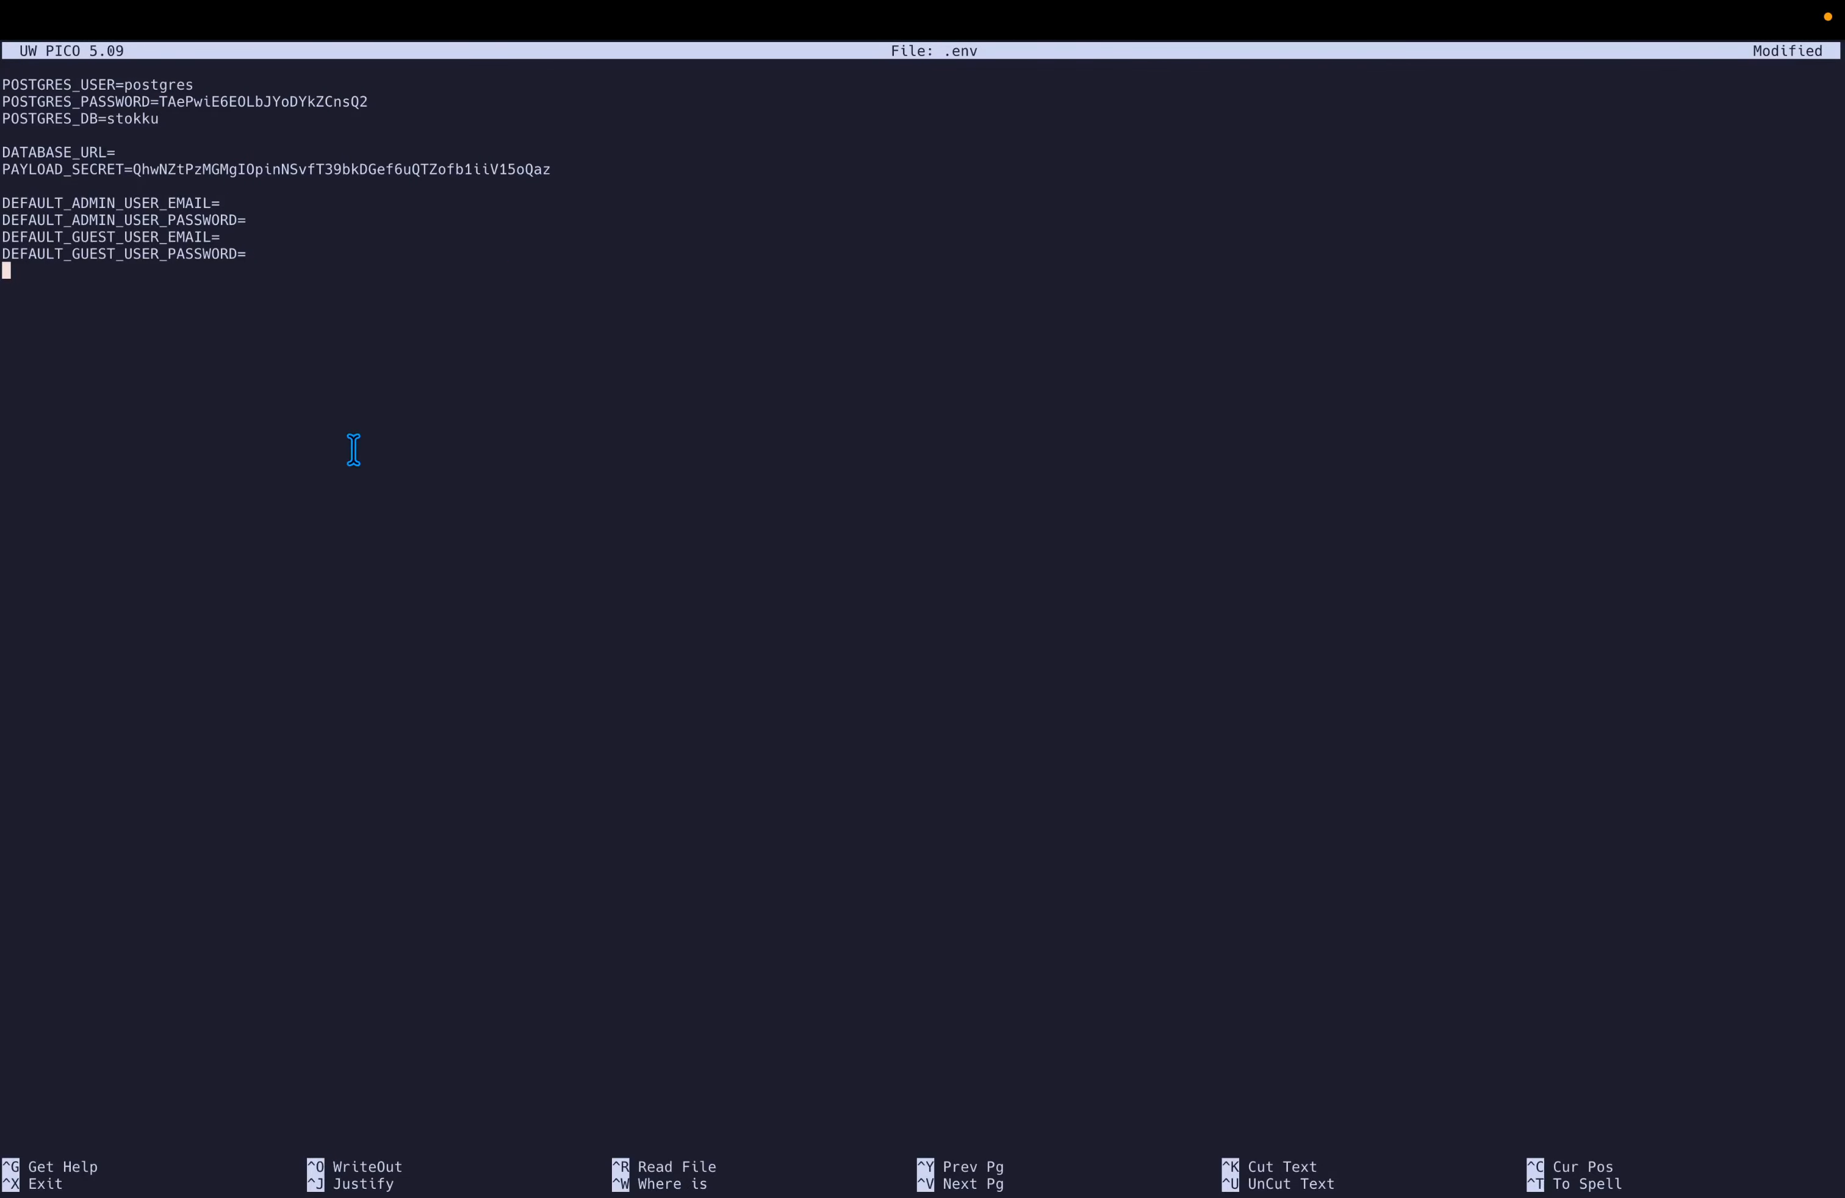
{"action": "key", "text": "ctrl+x"}
{"action": "key", "text": "y"}
{"action": "key", "text": "Return"}
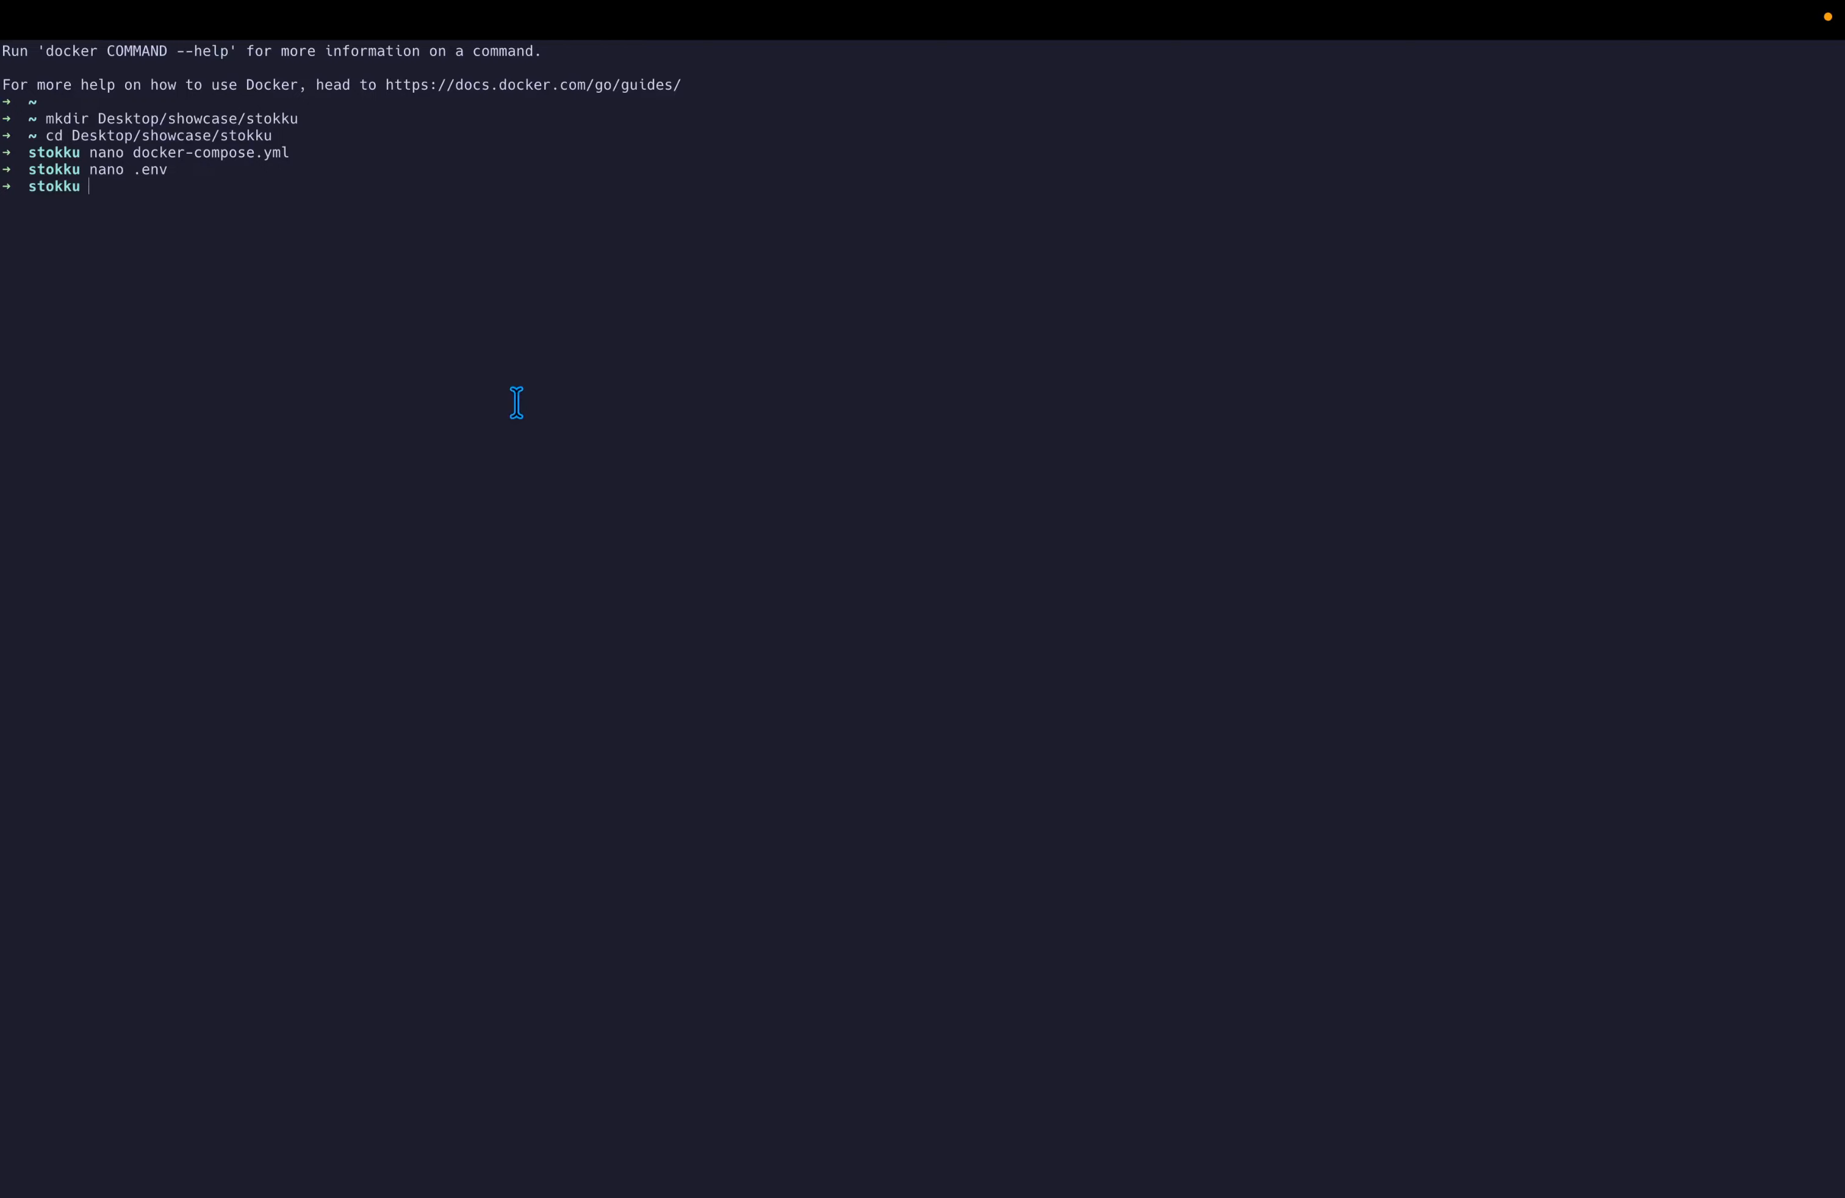
Run docker compose up in the stokku folder to pull and start the postgres and app containers.
{"action": "type", "text": "docker compose up -d"}
{"action": "key", "text": "Return"}
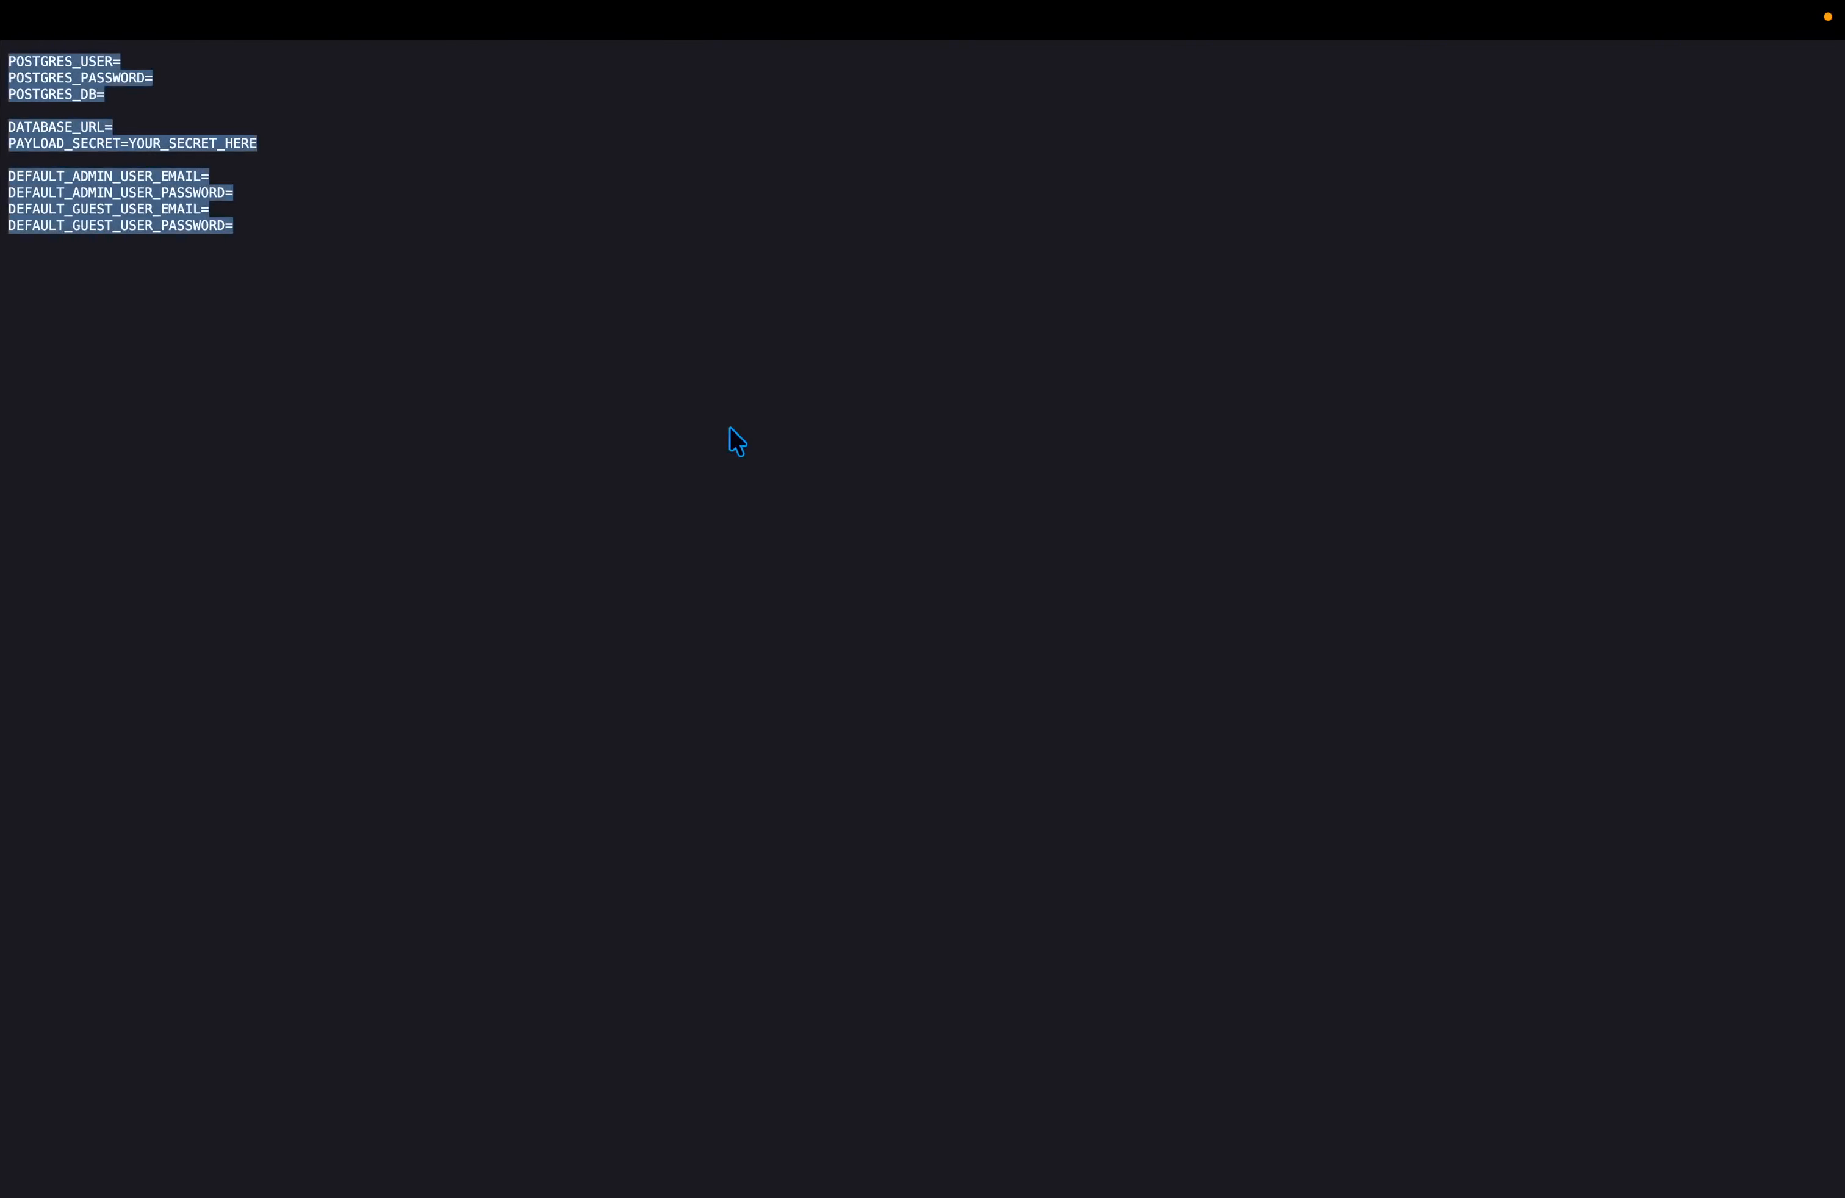
Load localhost:3000 in a new browser tab.
{"action": "left_click", "coordinate": [734, 467]}
{"action": "key", "text": "ctrl+Tab"}
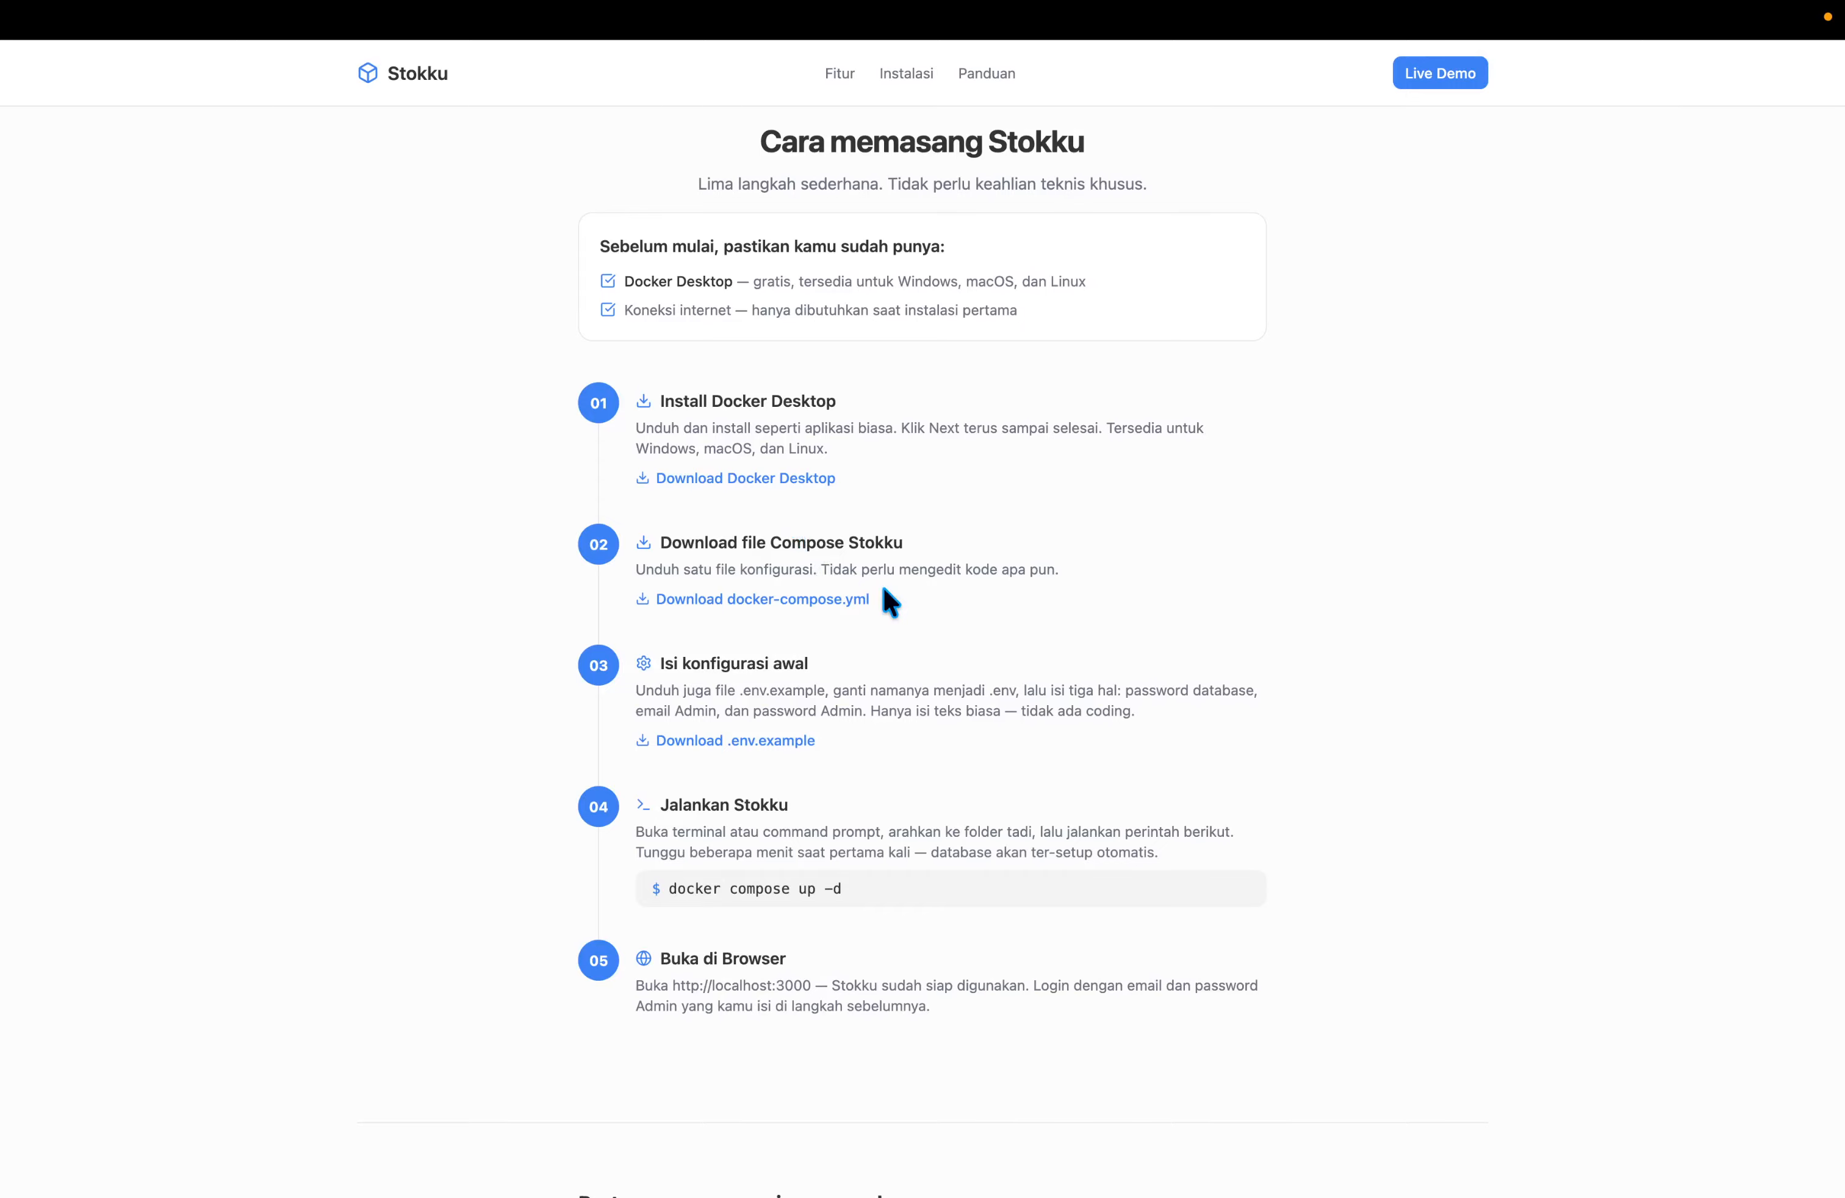
{"action": "key", "text": "ctrl+t"}
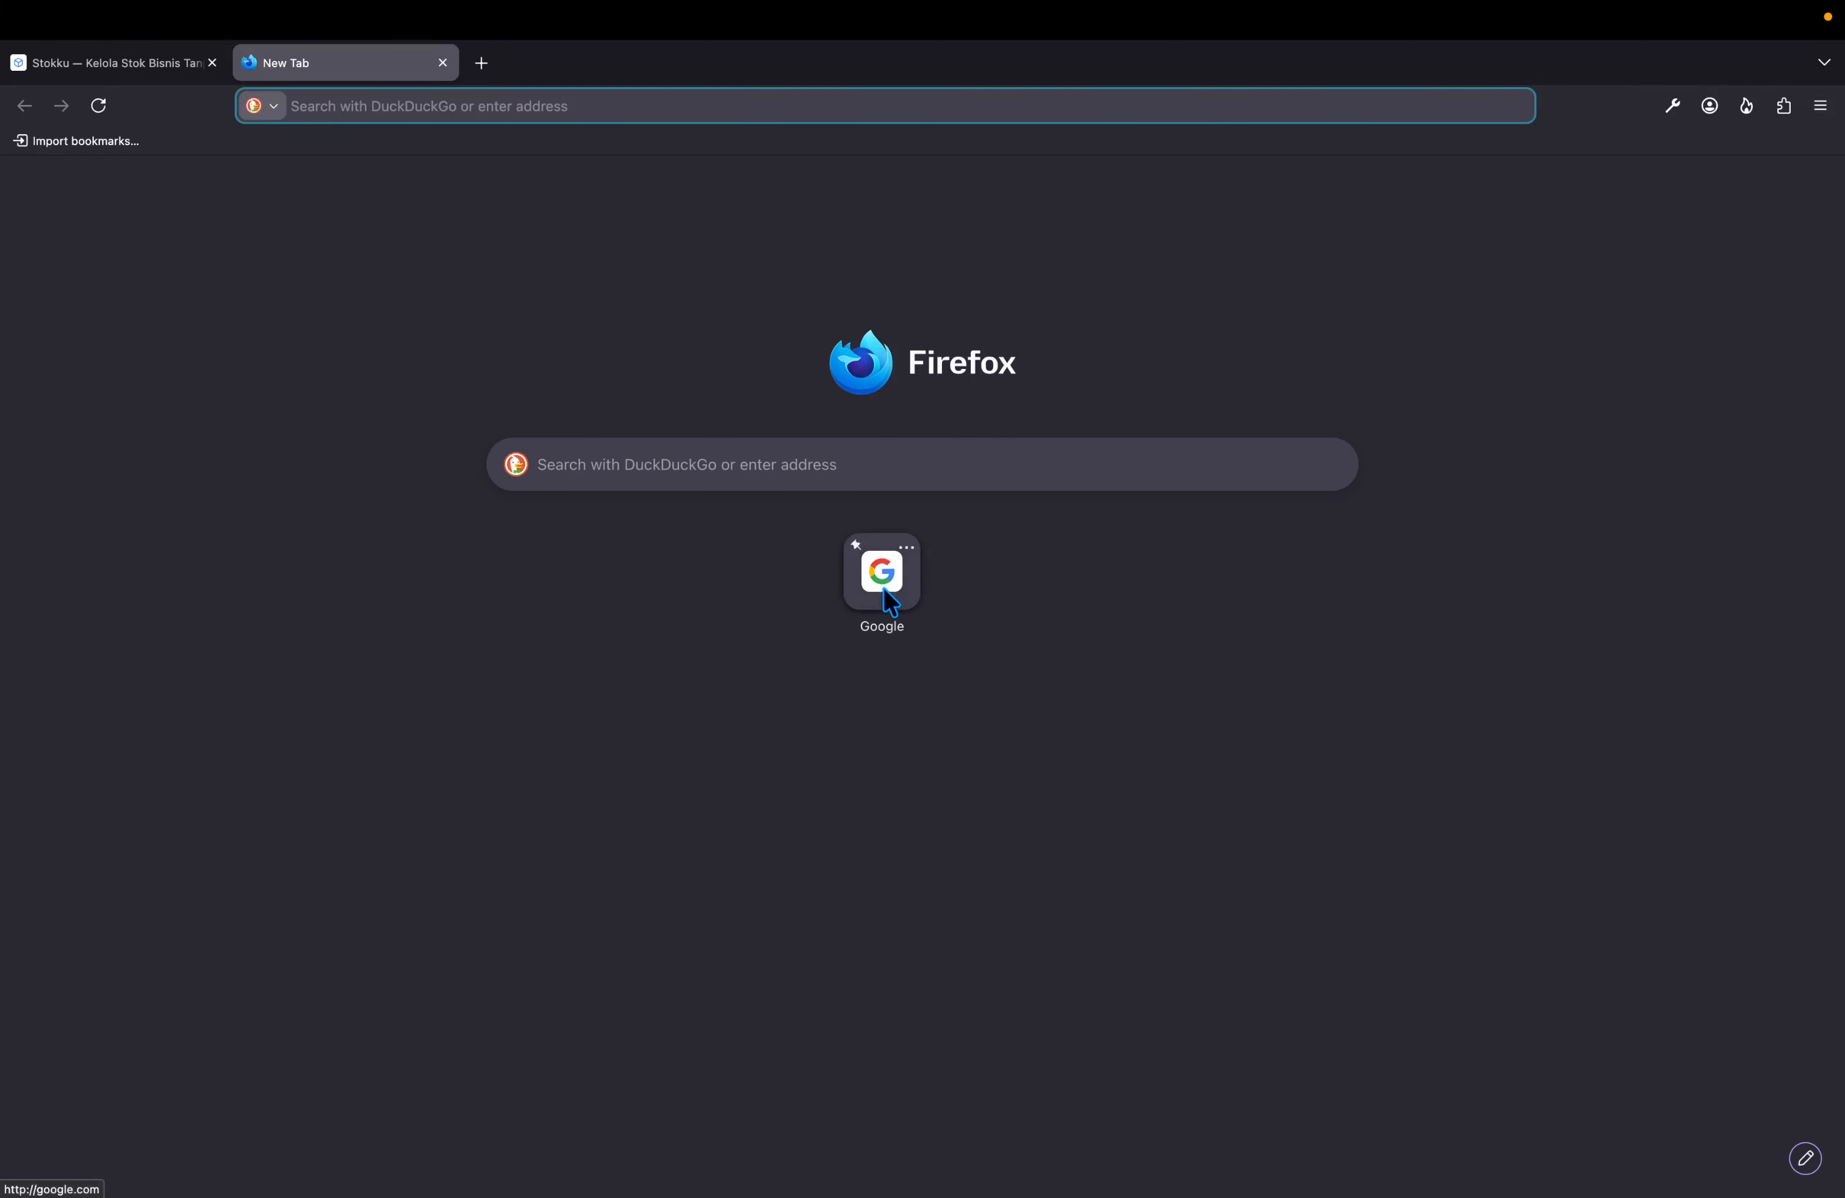
{"action": "type", "text": "localhost:"}
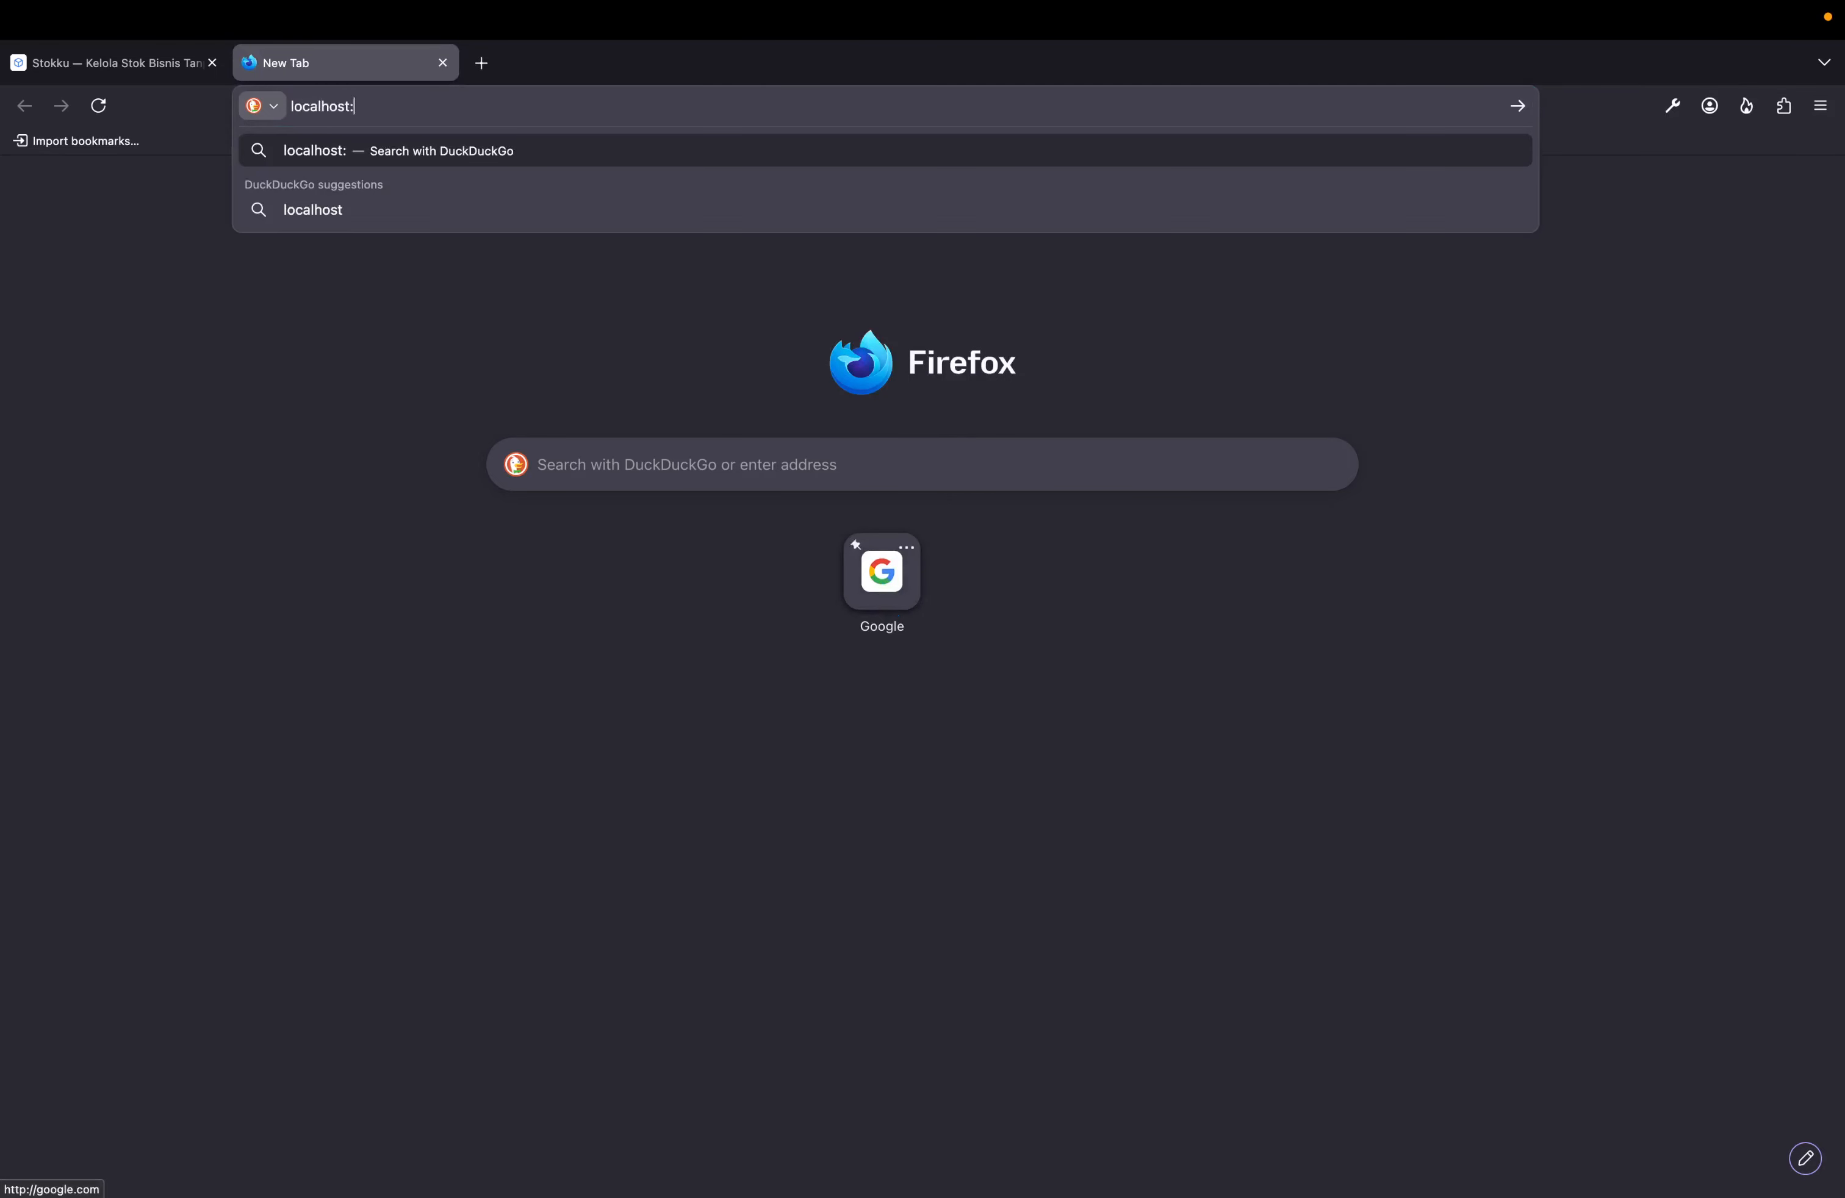
{"action": "type", "text": "3000"}
{"action": "key", "text": "Return"}
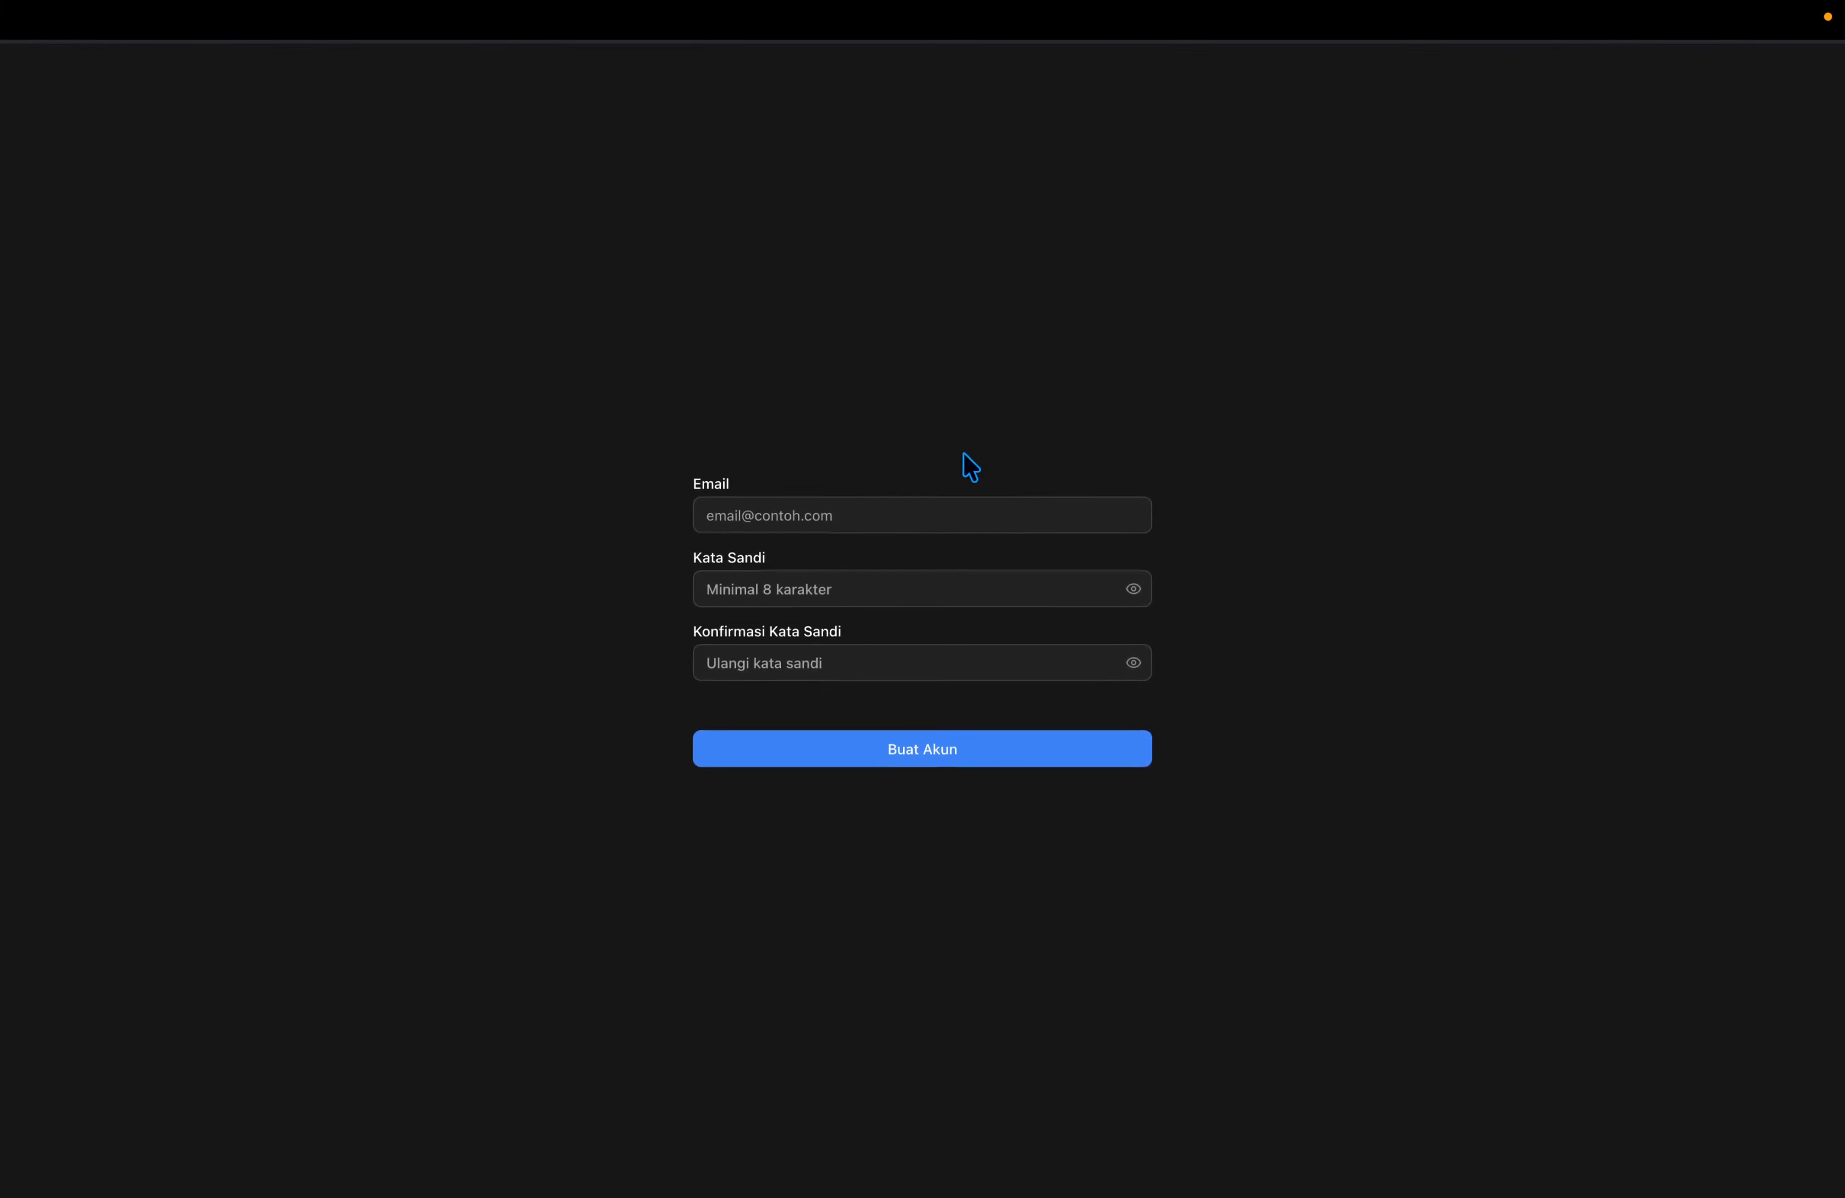
Enter the admin e-mail, a password and its confirmation, and create the account.
{"action": "left_click", "coordinate": [904, 502]}
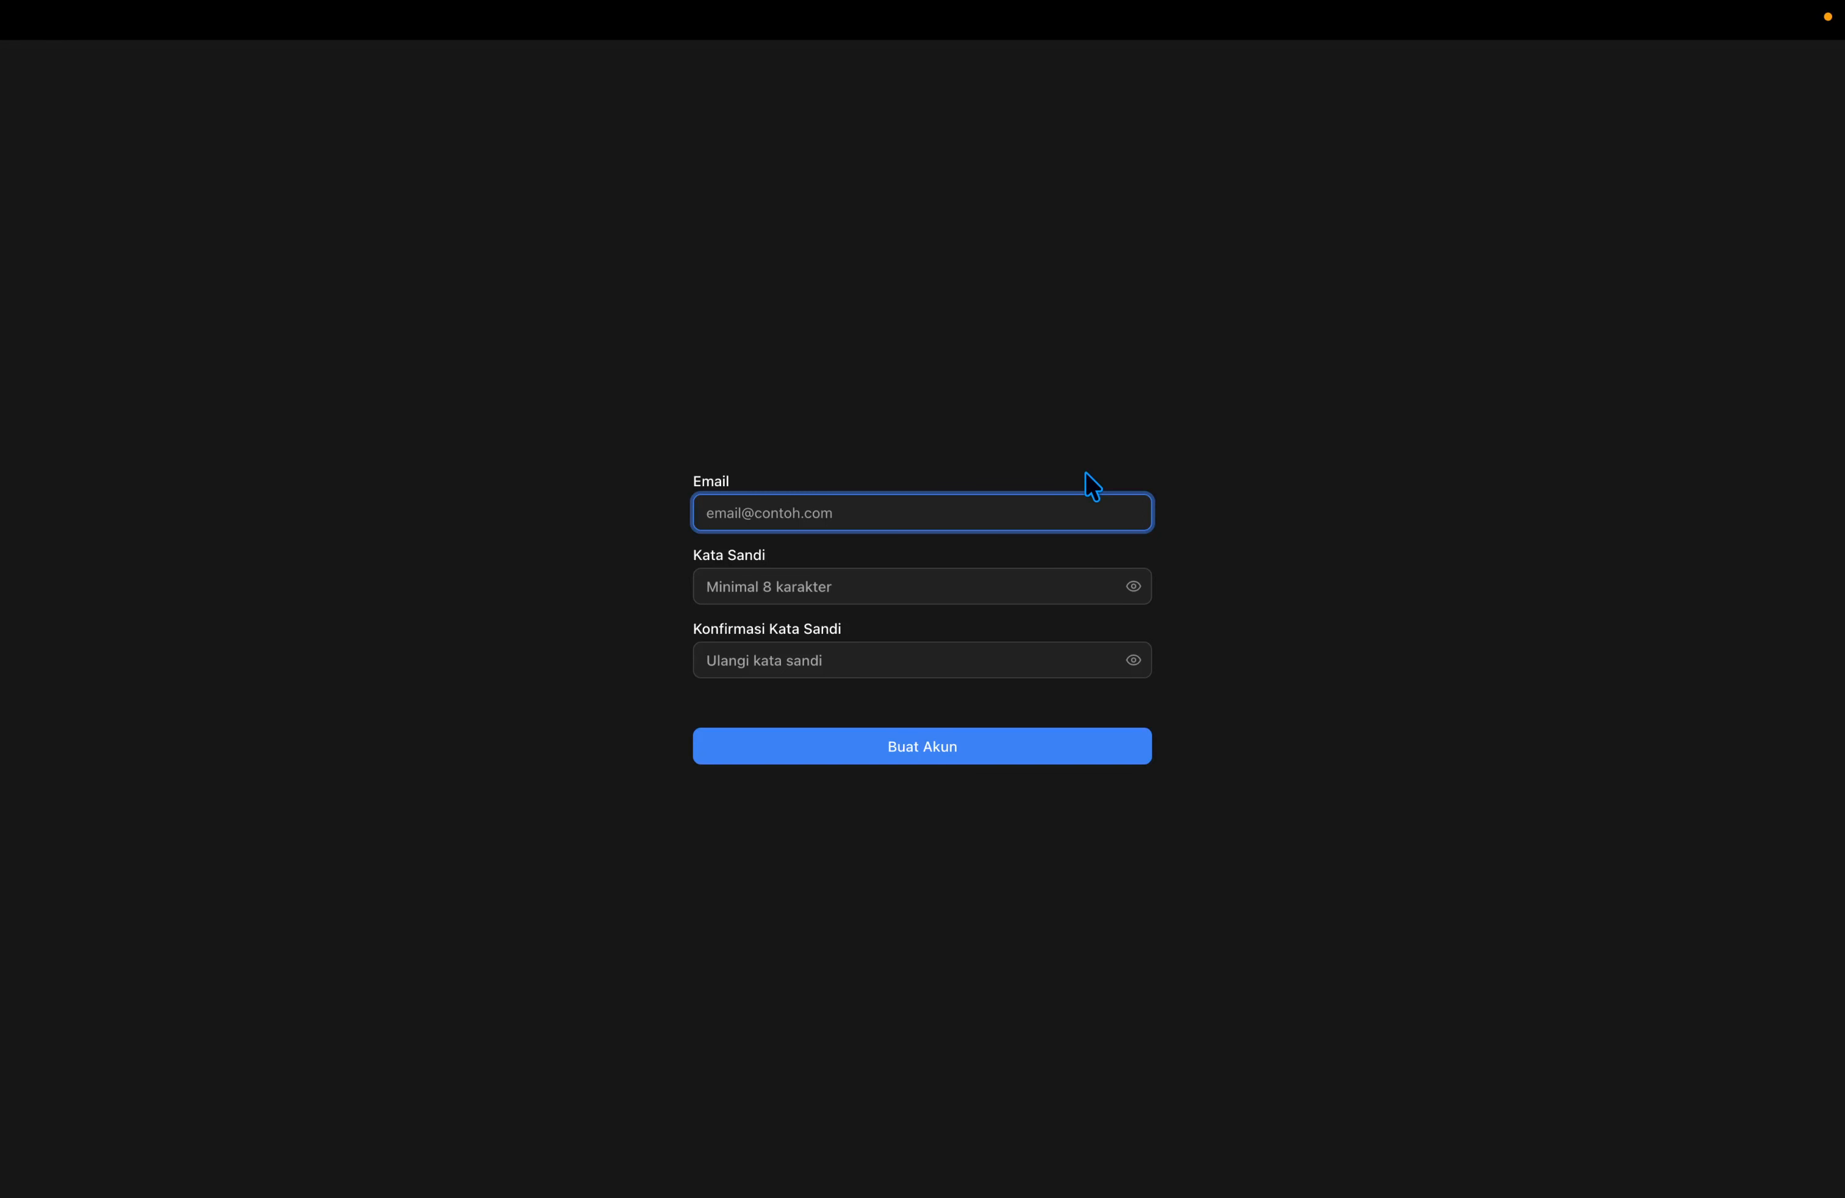
{"action": "key", "text": "Tab"}
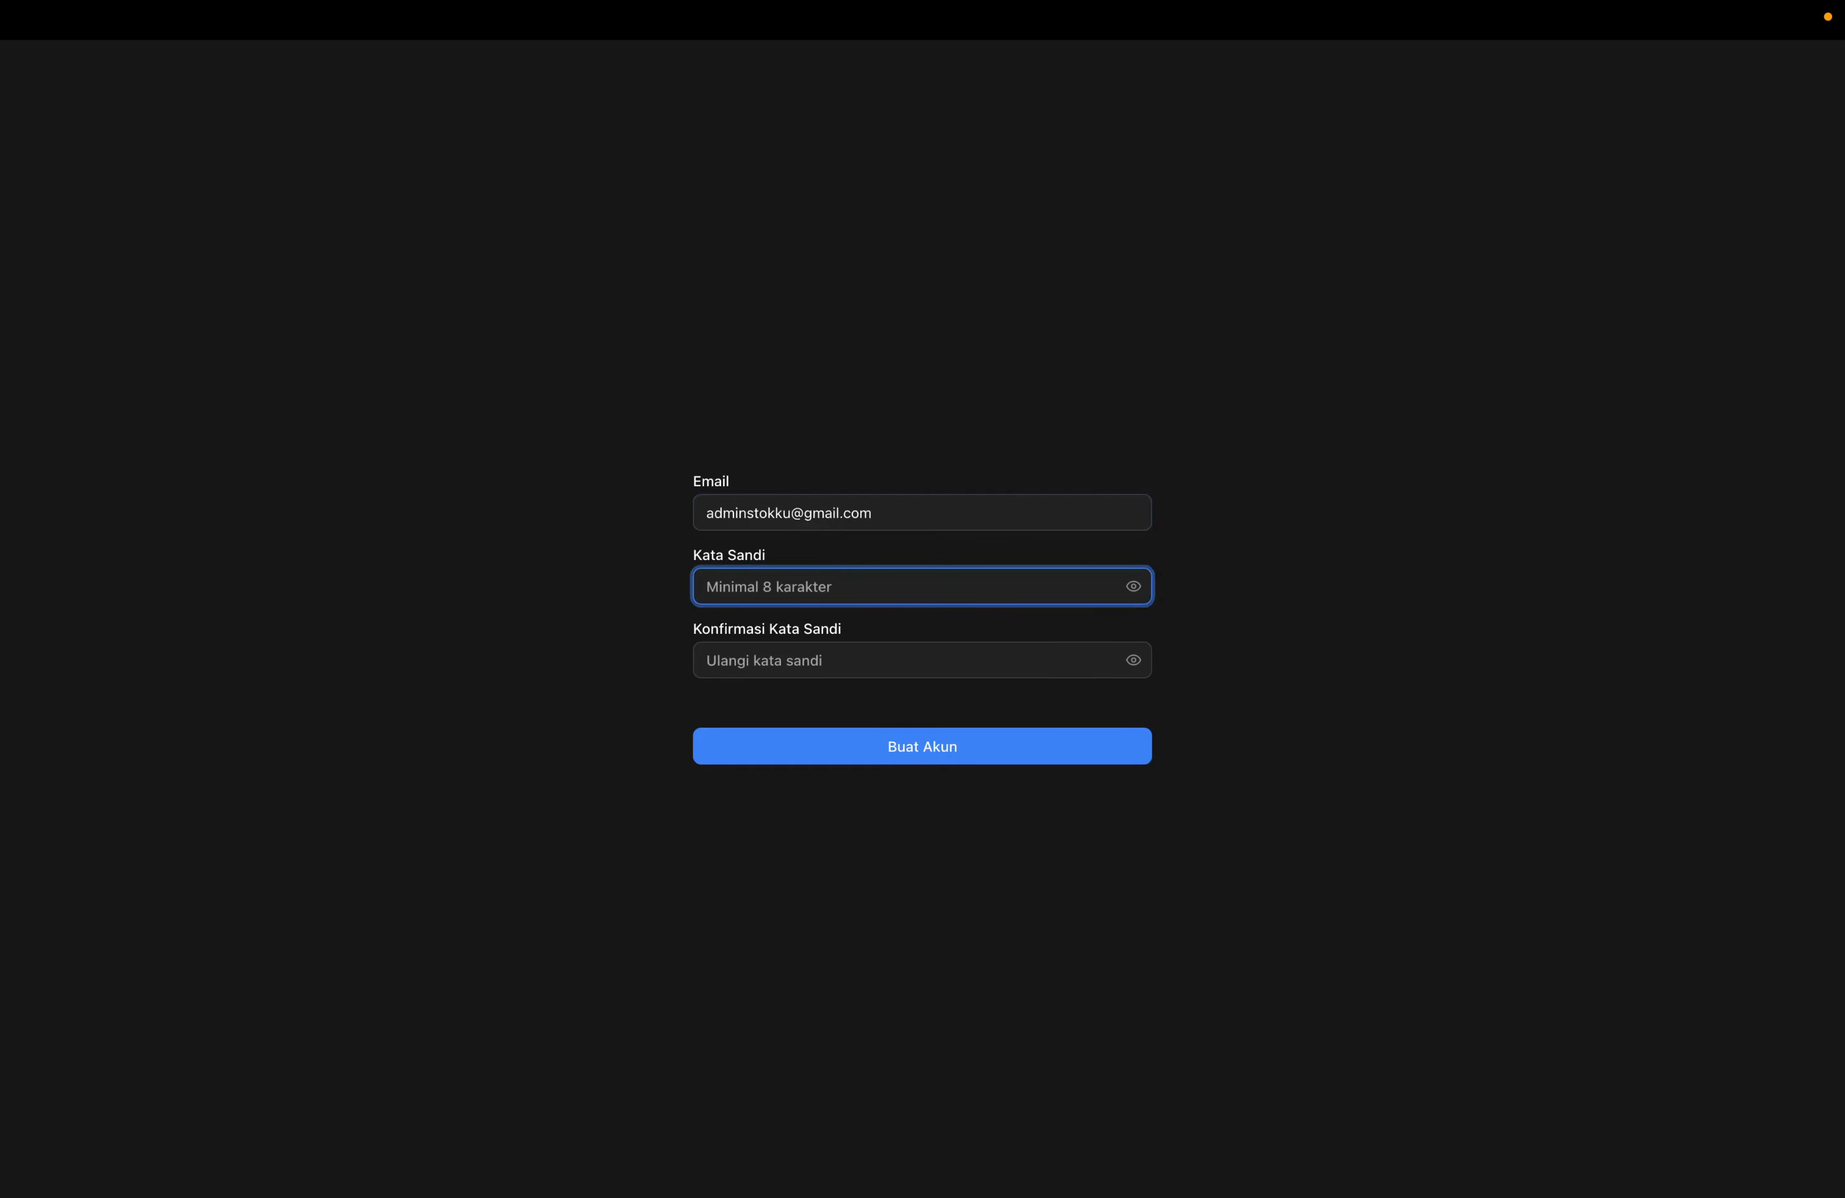
{"action": "type", "text": "a"}
{"action": "key", "text": "Tab"}
{"action": "key", "text": "Tab"}
{"action": "type", "text": "a"}
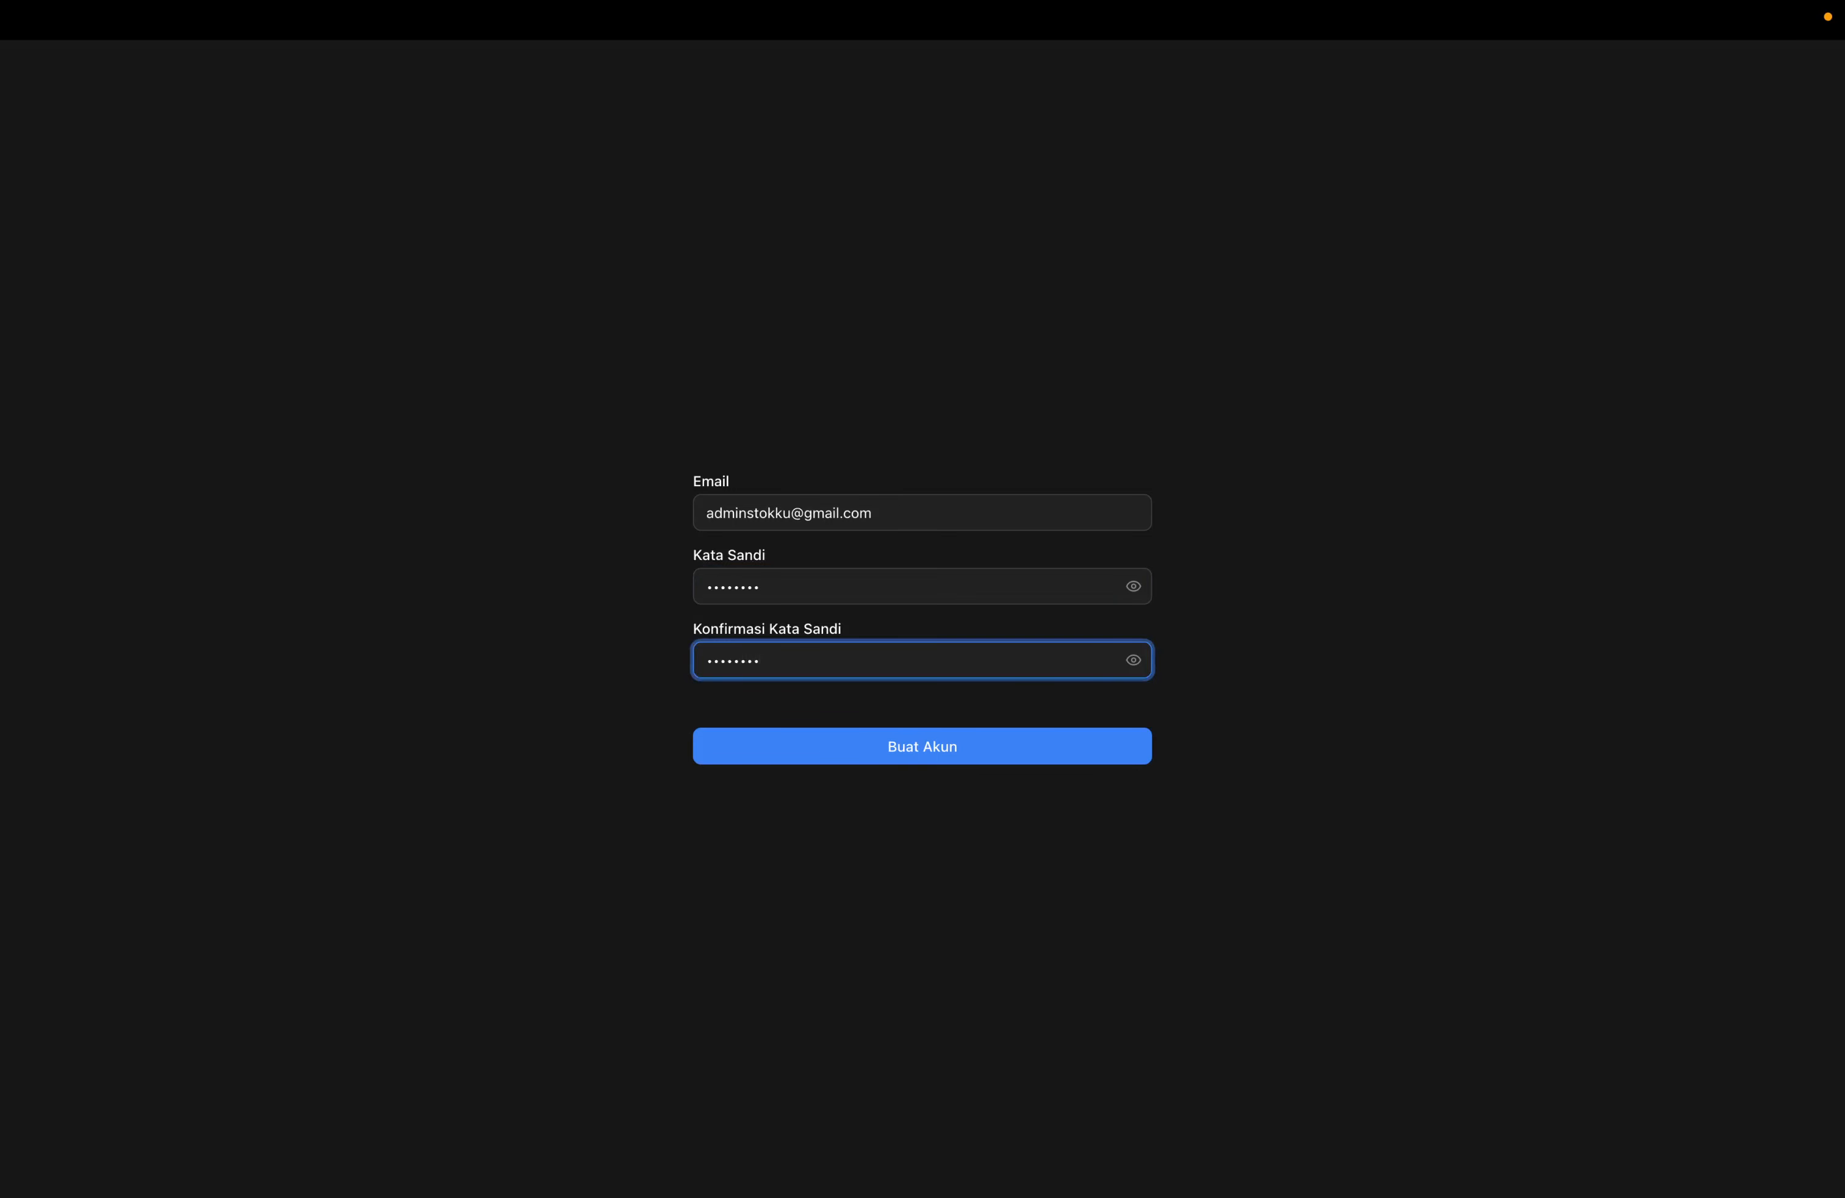
{"action": "key", "text": "Return"}
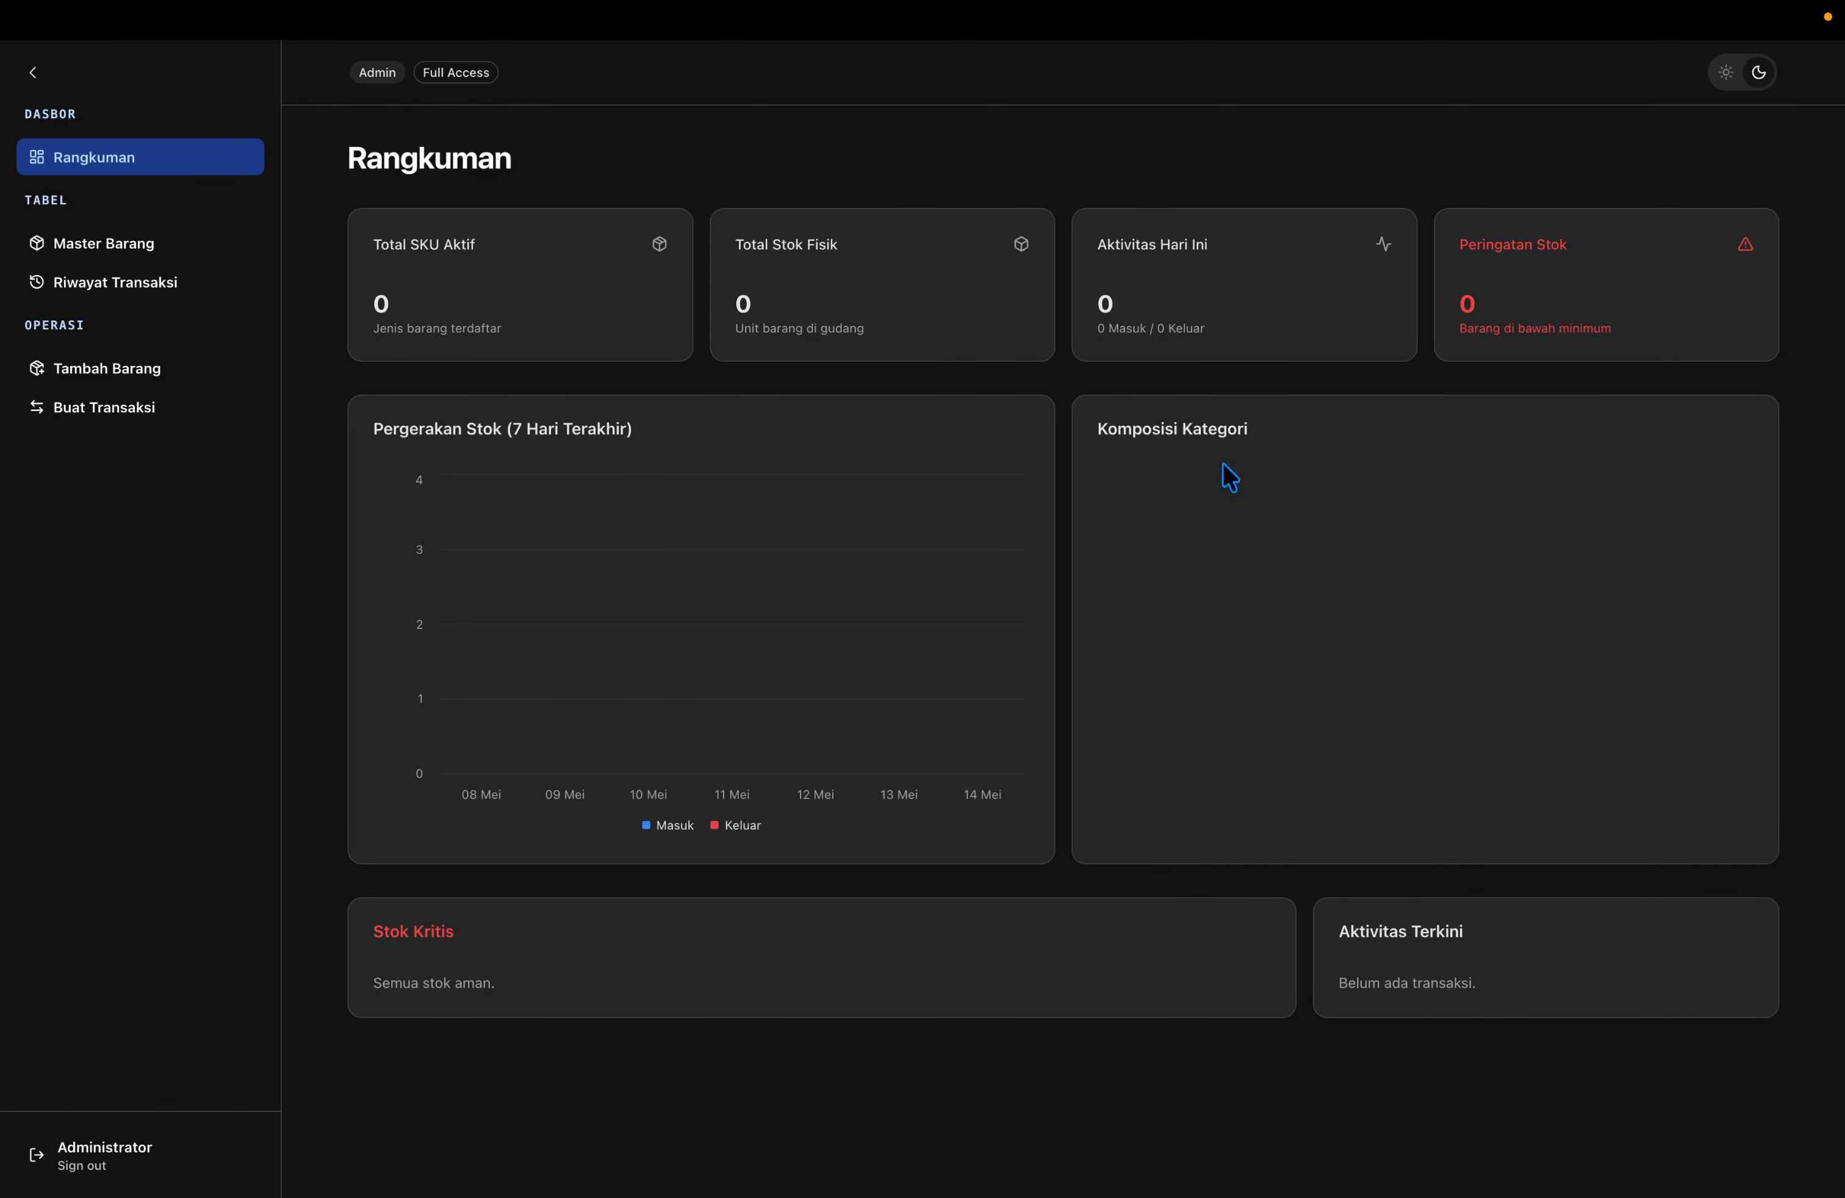
Switch the app to the light theme and bring up the add-item form.
{"action": "left_click", "coordinate": [1726, 72]}
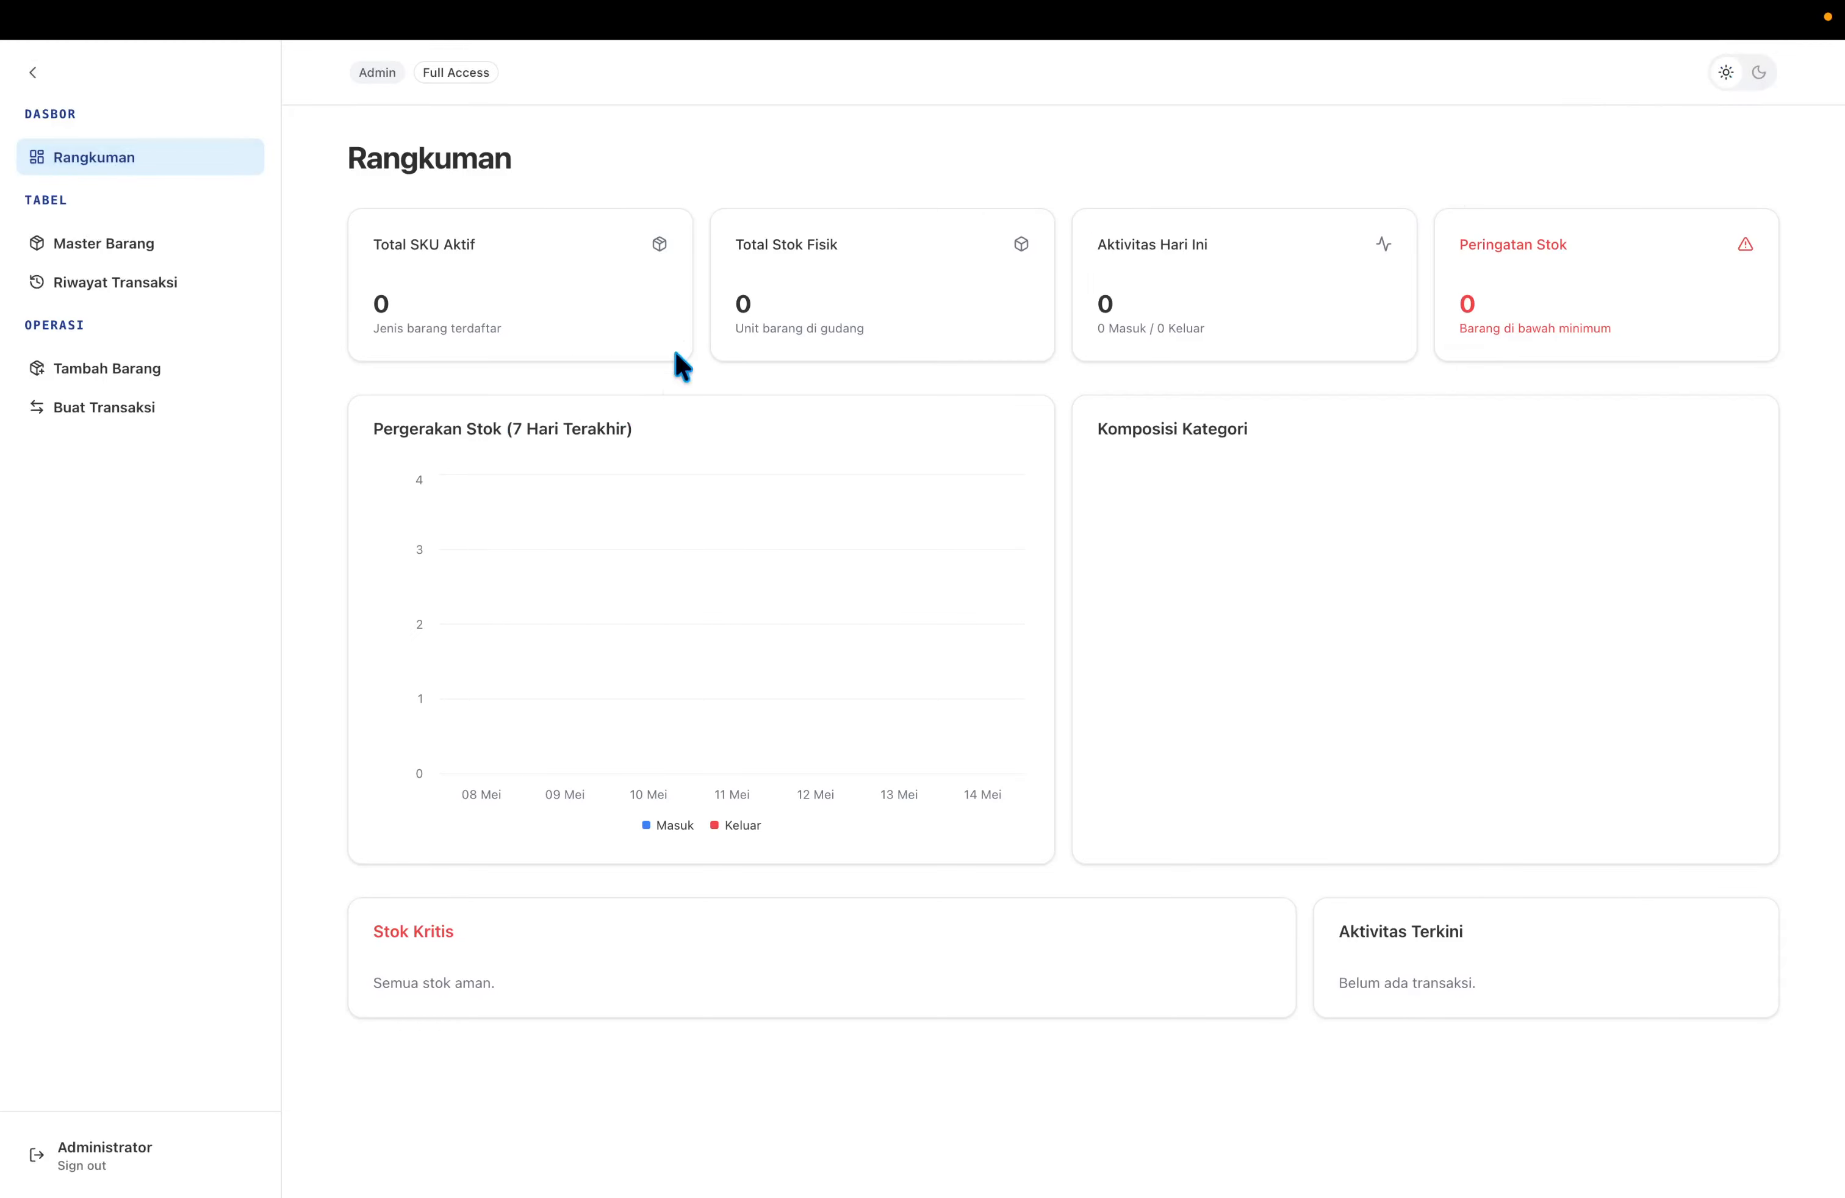
{"action": "mouse_move", "coordinate": [520, 507]}
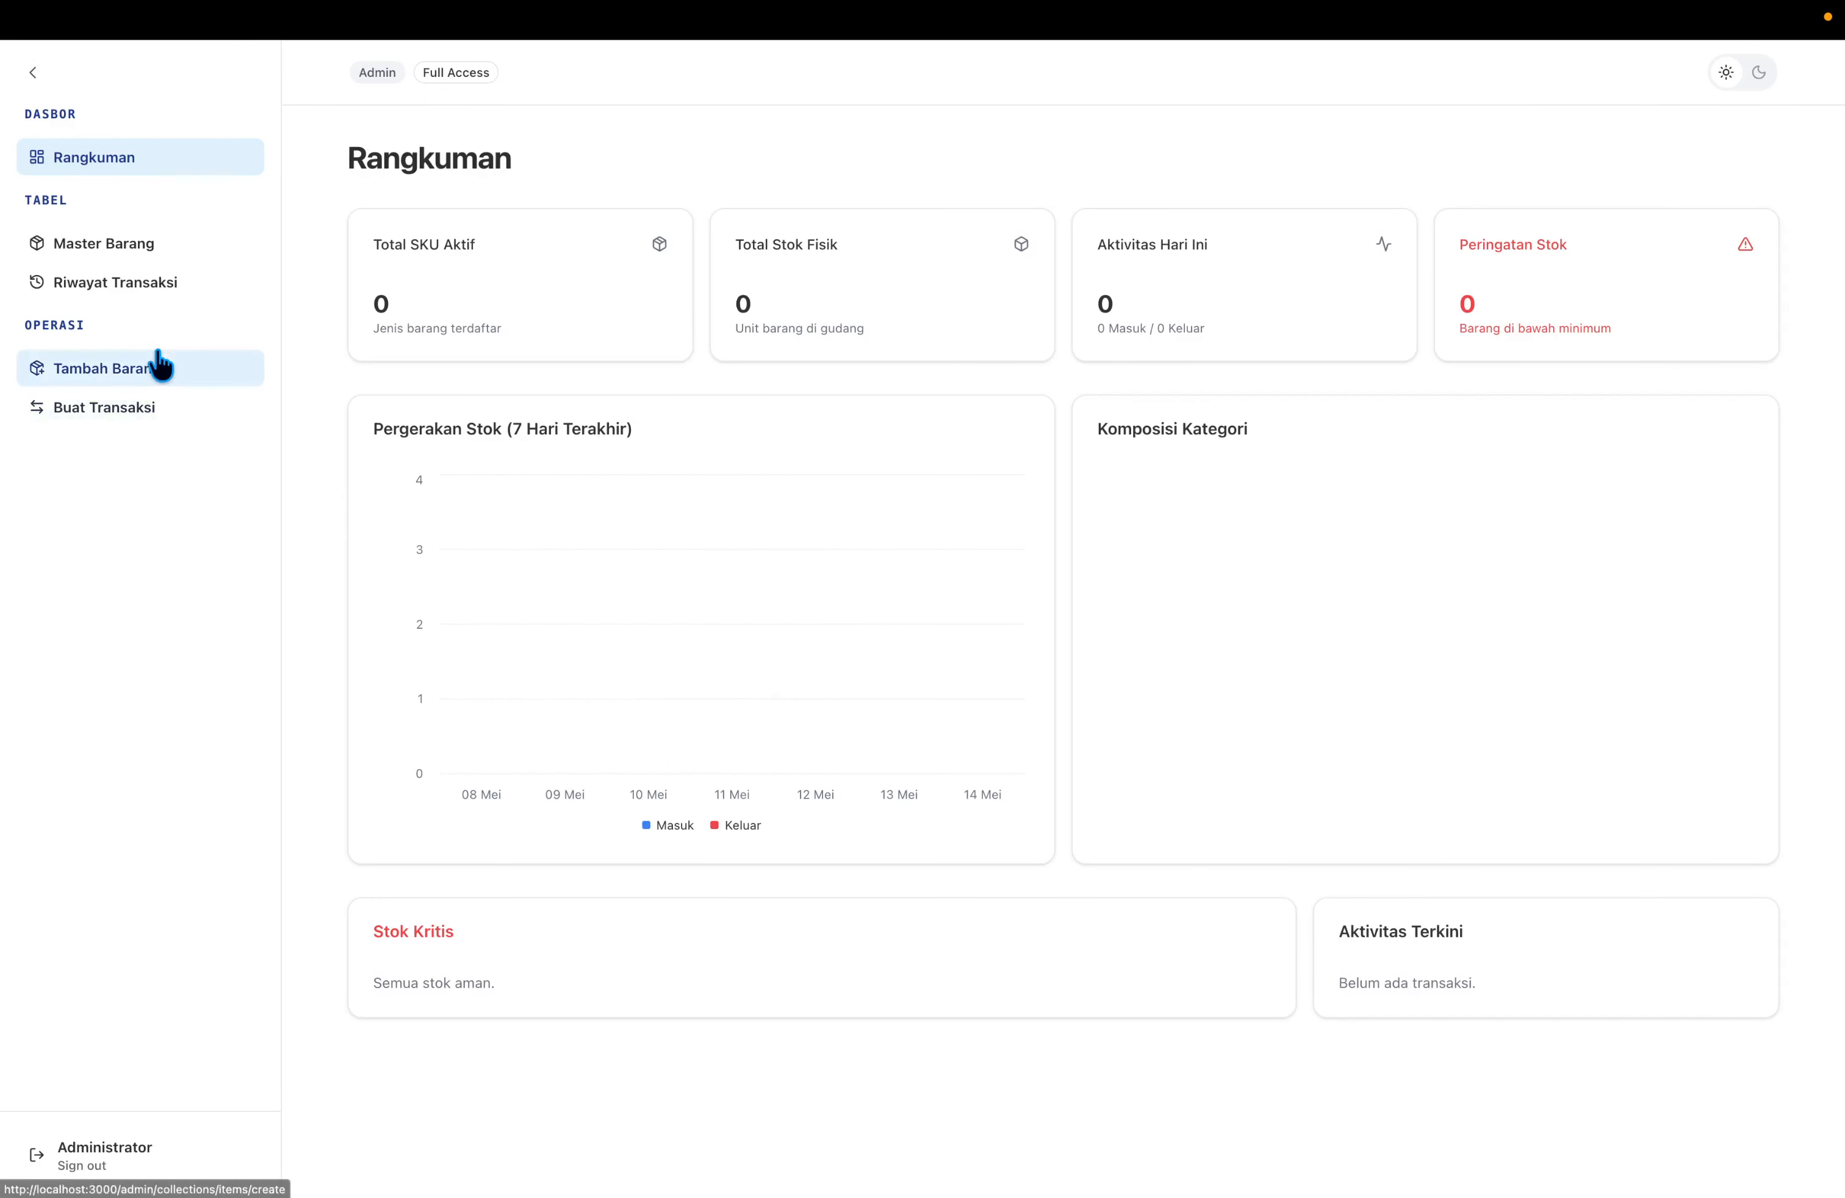
{"action": "left_click", "coordinate": [165, 248]}
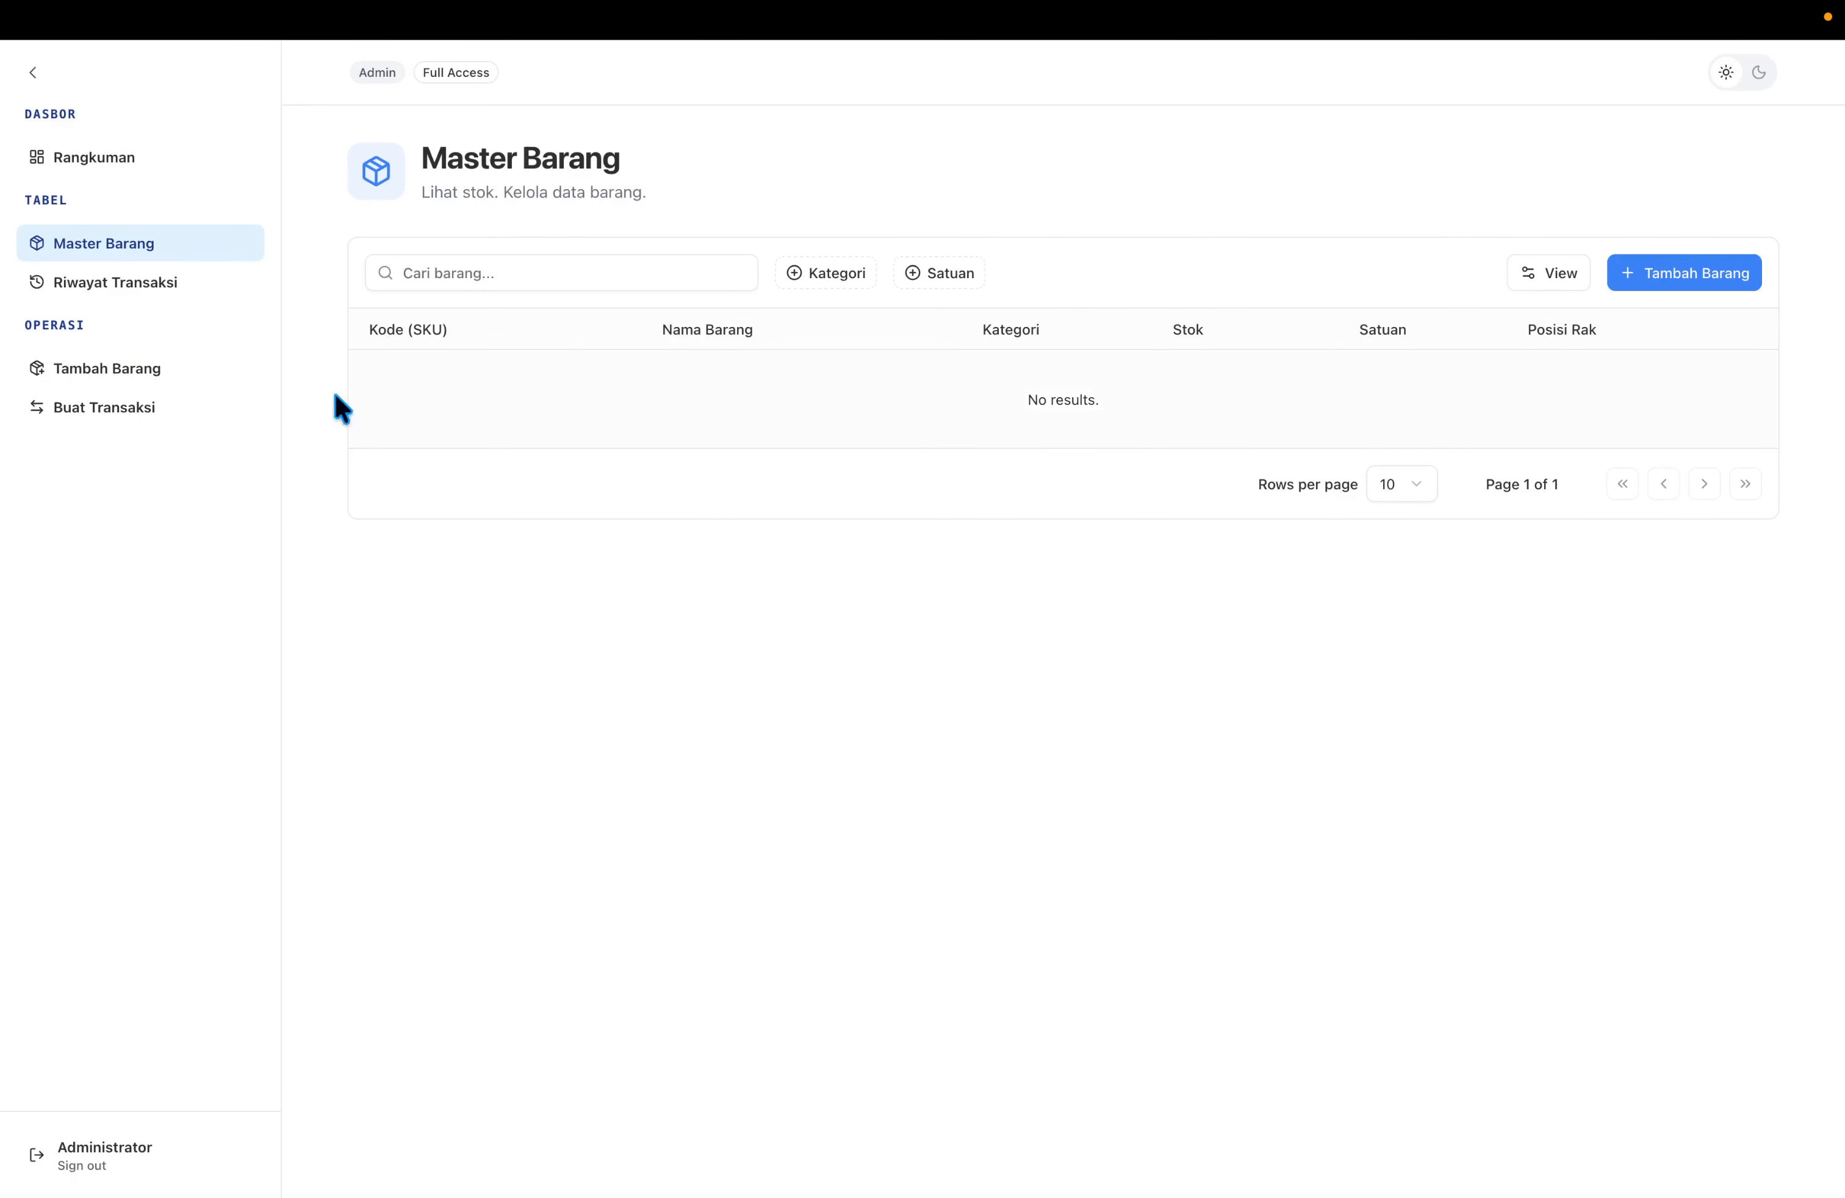
{"action": "left_click", "coordinate": [178, 378]}
{"action": "left_click", "coordinate": [182, 405]}
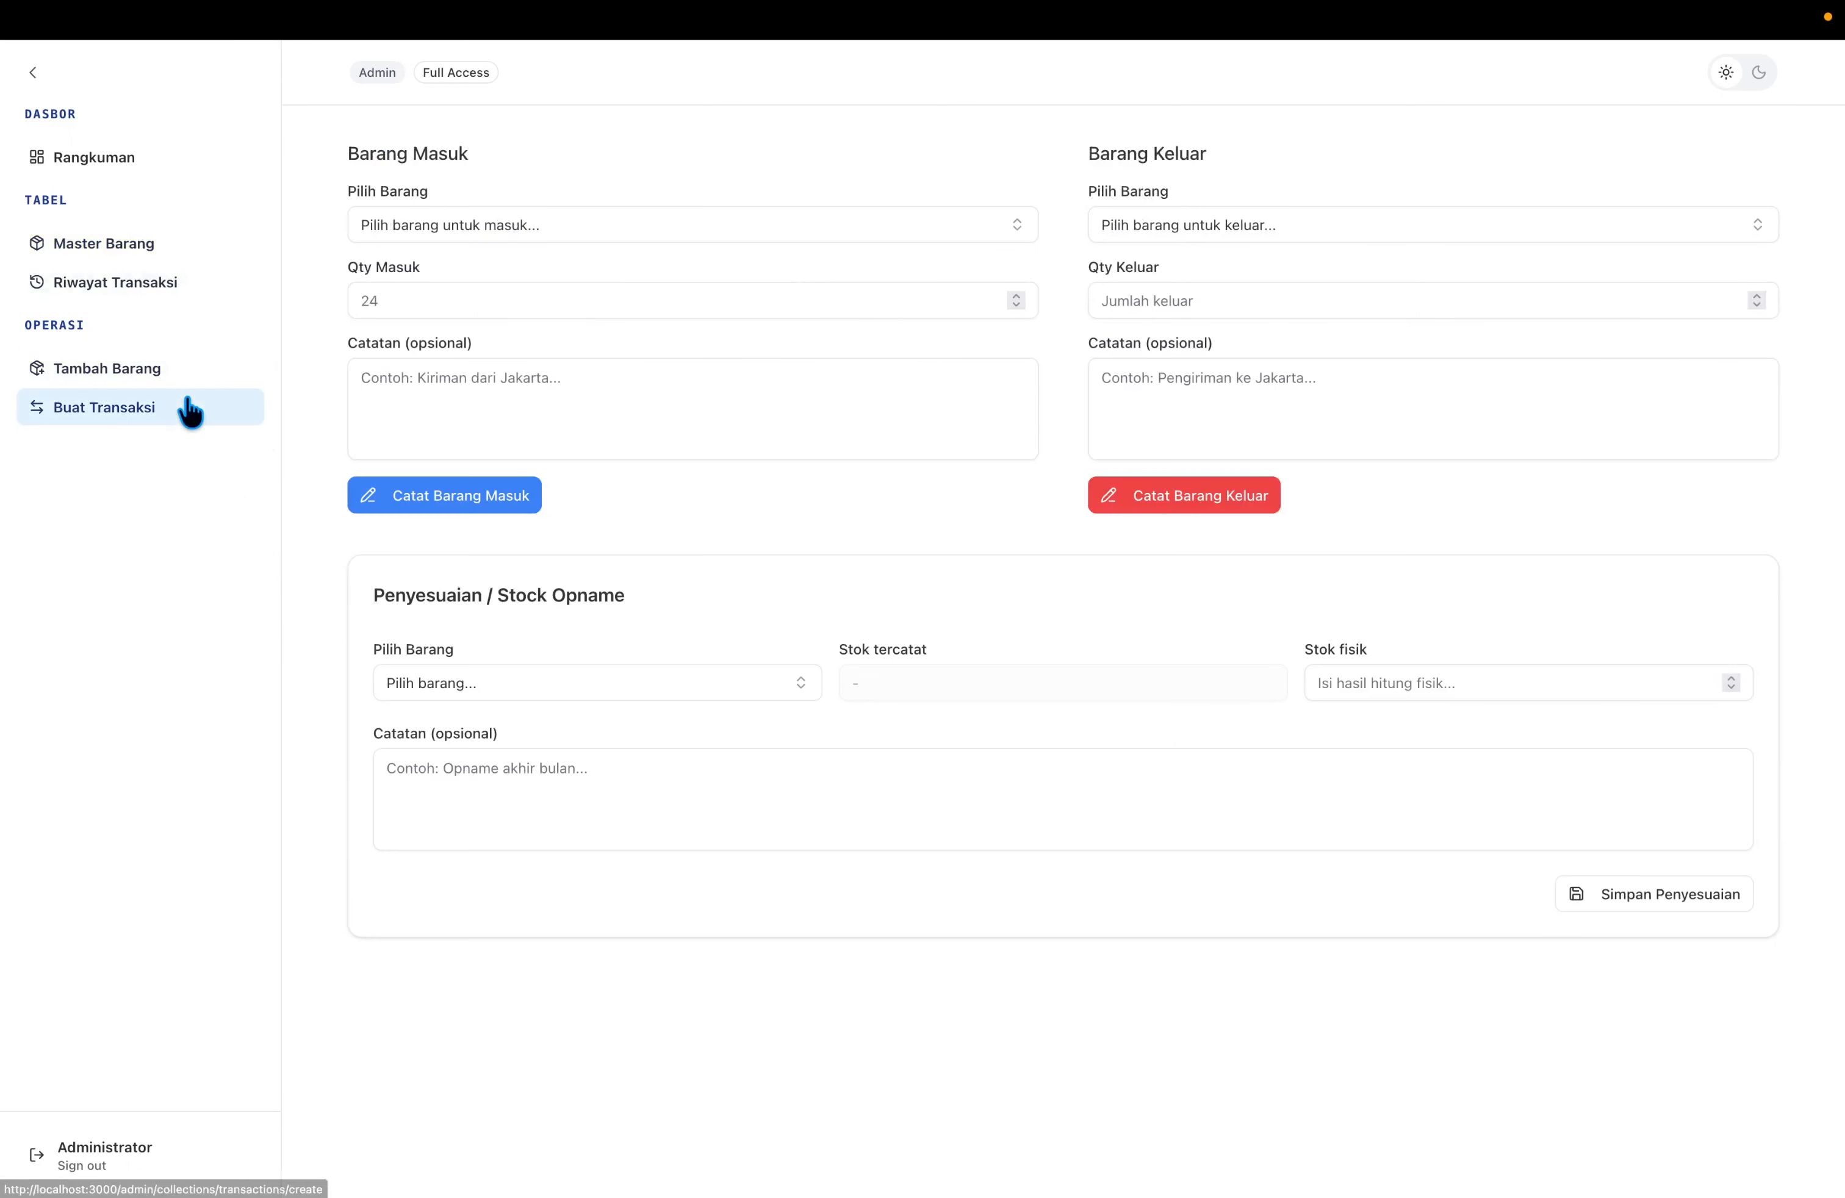
{"action": "left_click", "coordinate": [179, 377]}
Enter item Laptop Gaming, code BRG-001, category Elektronik and unit Pcs.
{"action": "left_click", "coordinate": [615, 226]}
{"action": "type", "text": "La"}
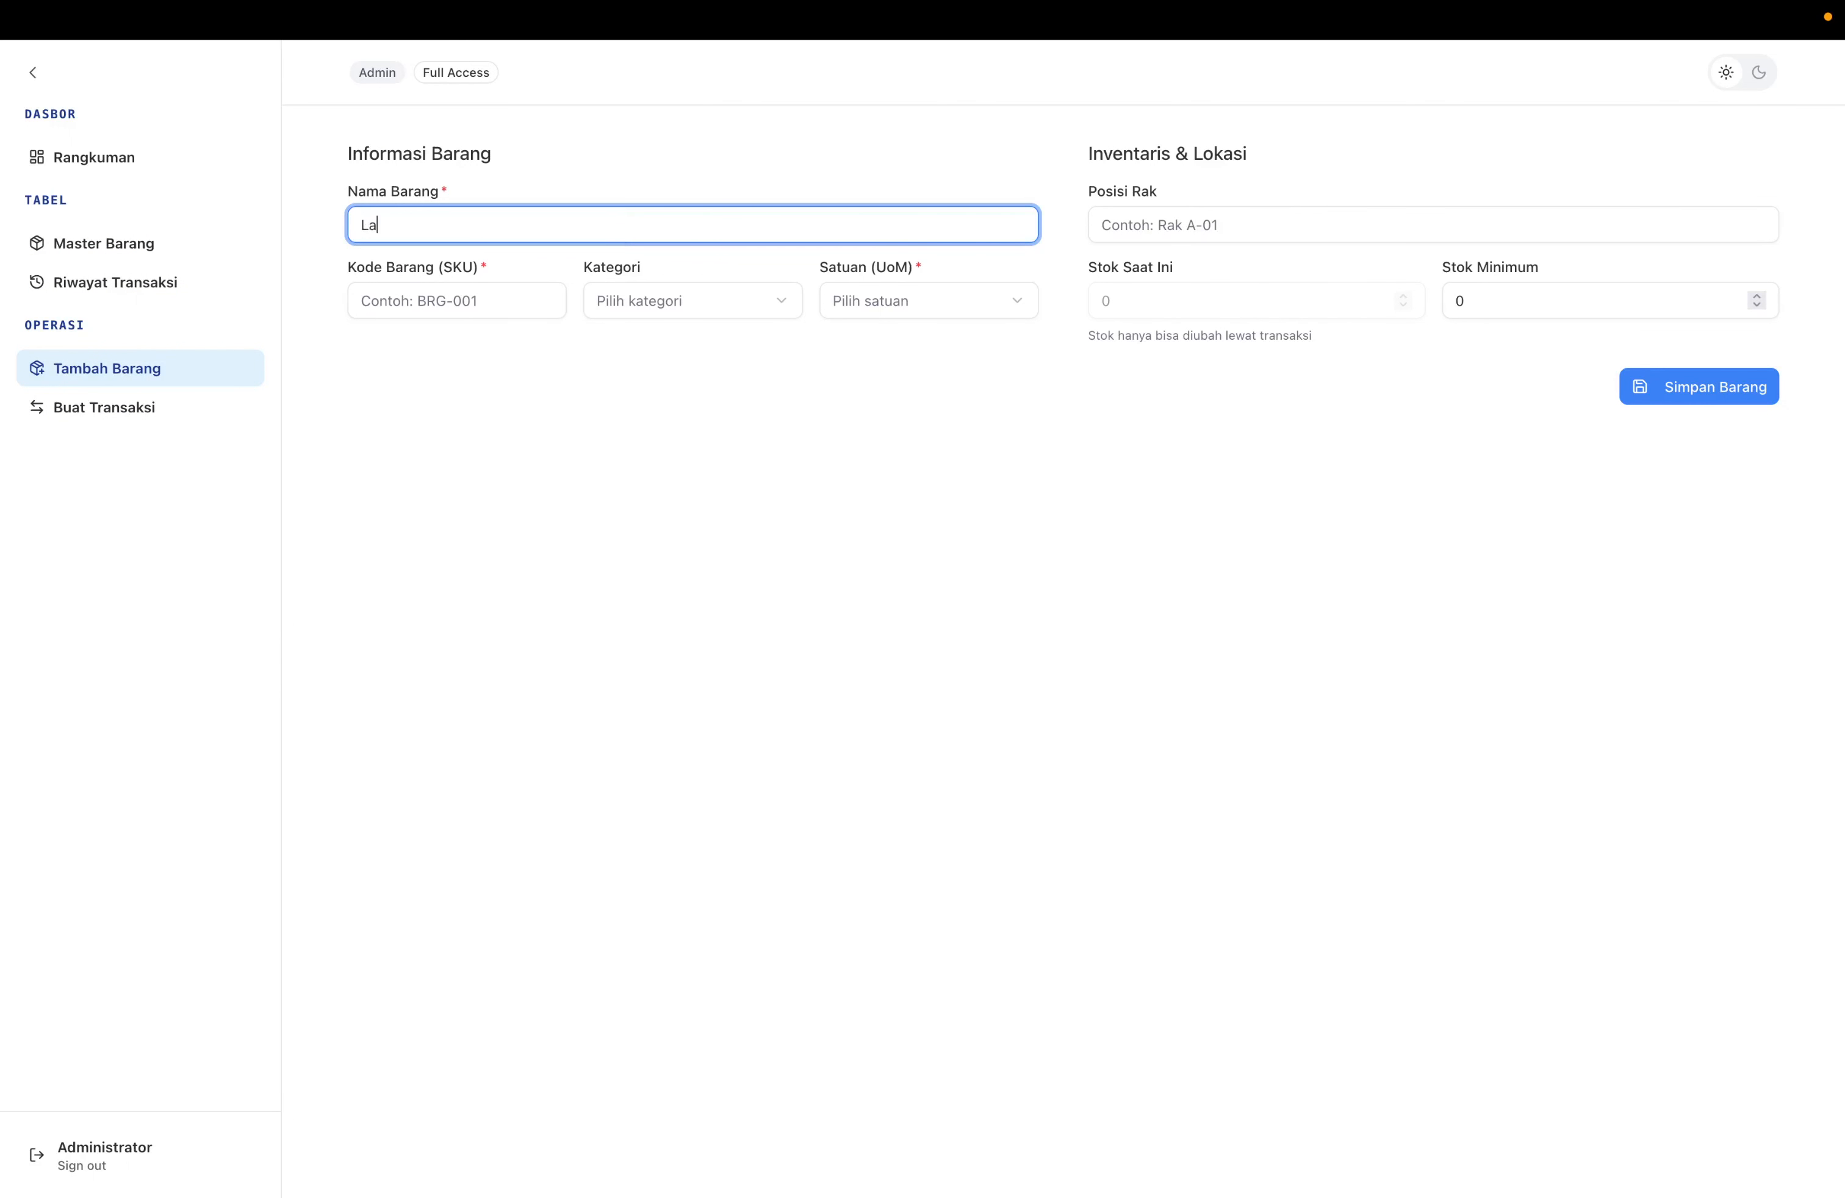
{"action": "type", "text": "ptop Gaming"}
{"action": "key", "text": "Tab"}
{"action": "type", "text": "BRG-"}
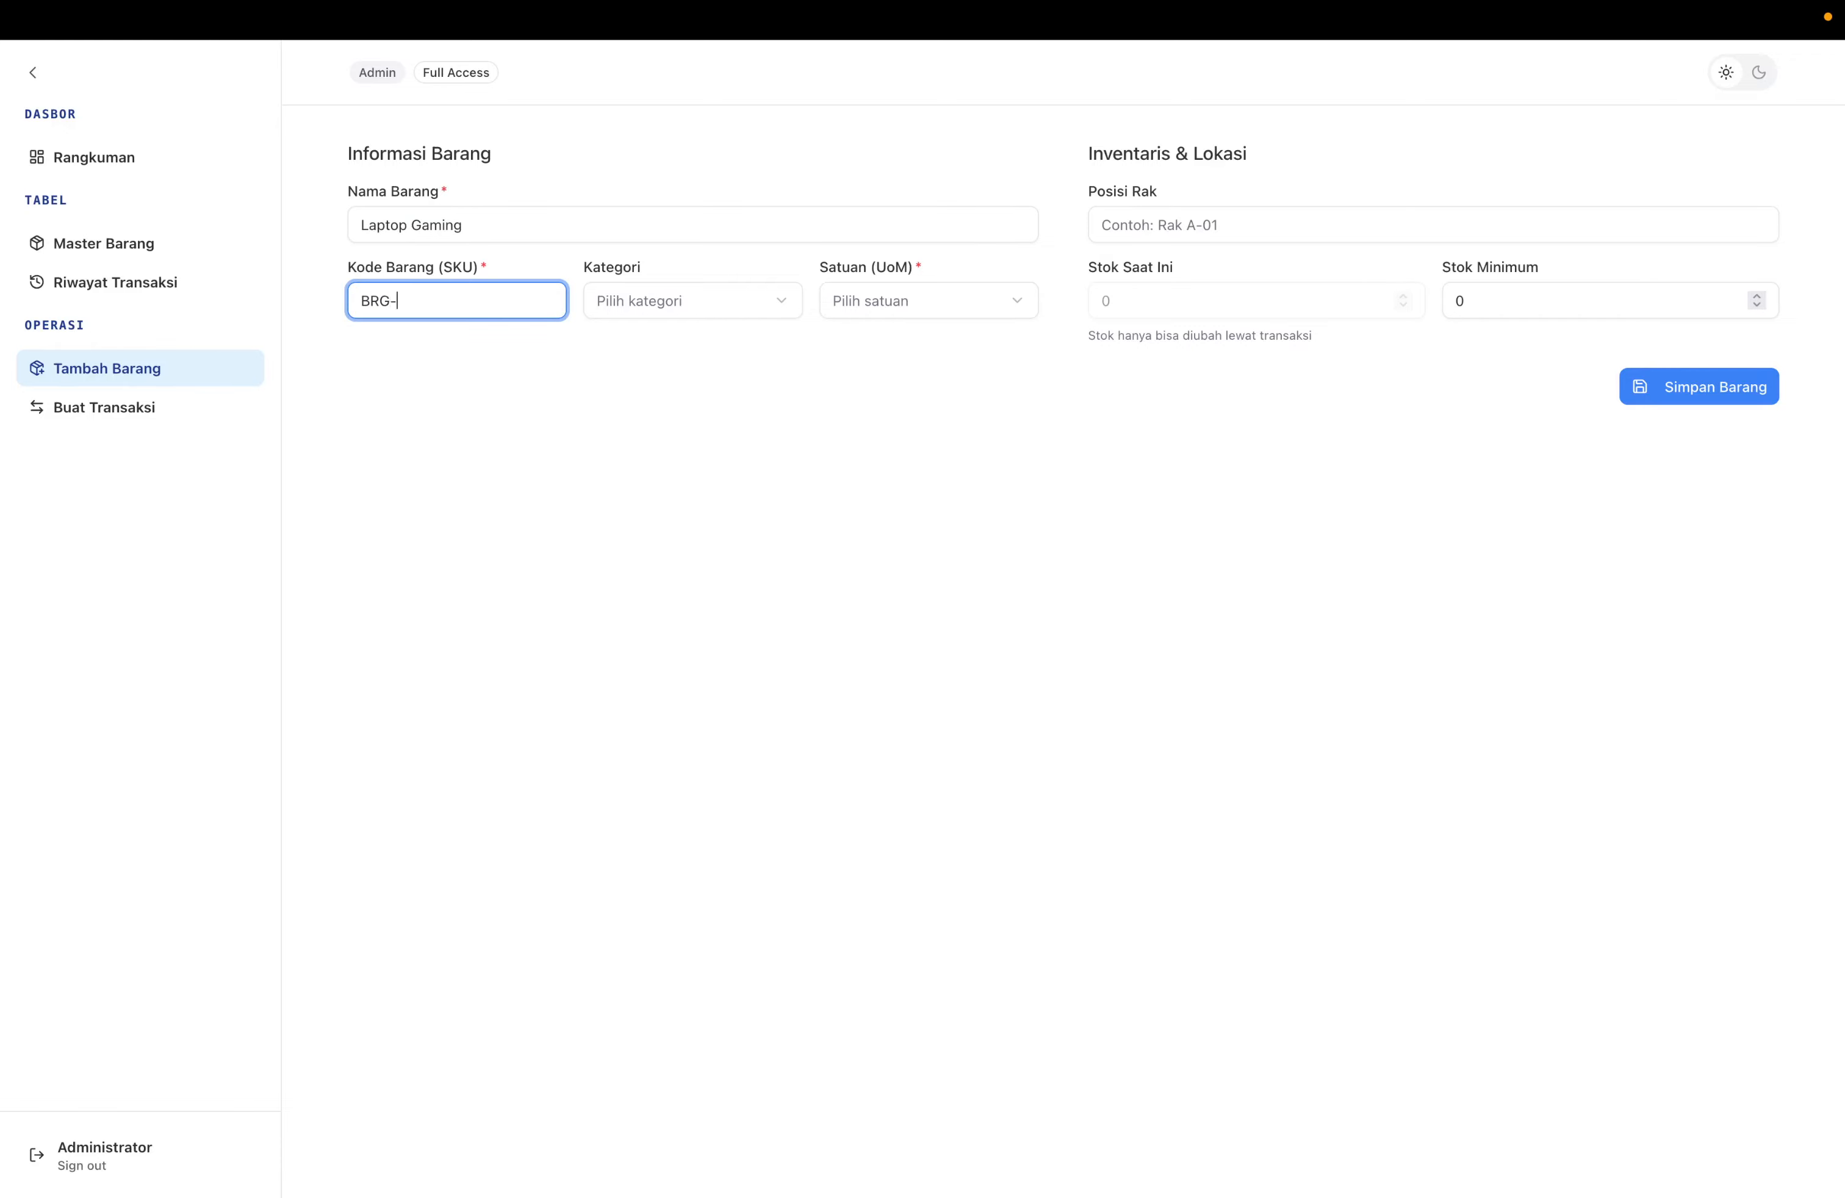
{"action": "type", "text": "001"}
{"action": "key", "text": "Tab"}
{"action": "key", "text": "space"}
{"action": "key", "text": "Return"}
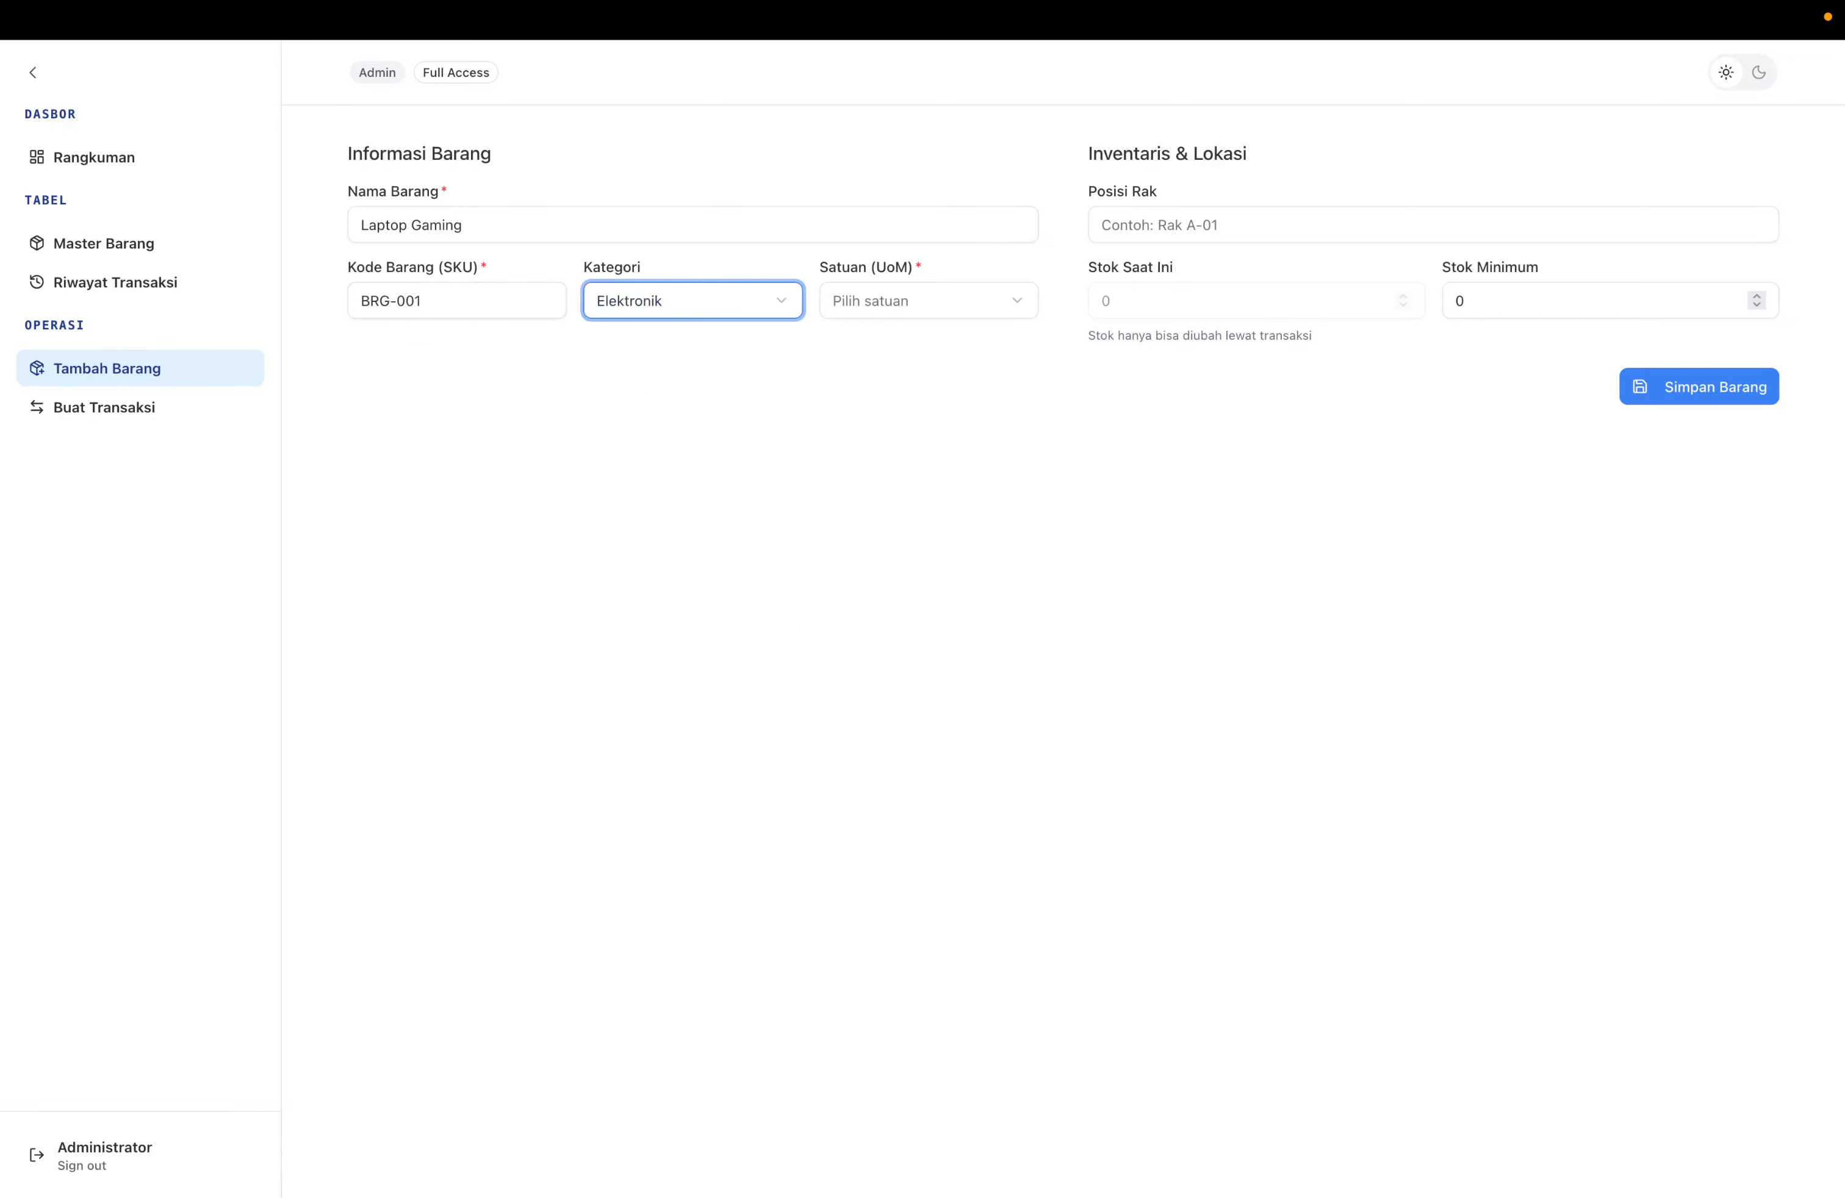
{"action": "key", "text": "Tab"}
{"action": "key", "text": "space"}
{"action": "key", "text": "Return"}
Set shelf position Rak A-01 and a minimum stock value, then save the item.
{"action": "key", "text": "Tab"}
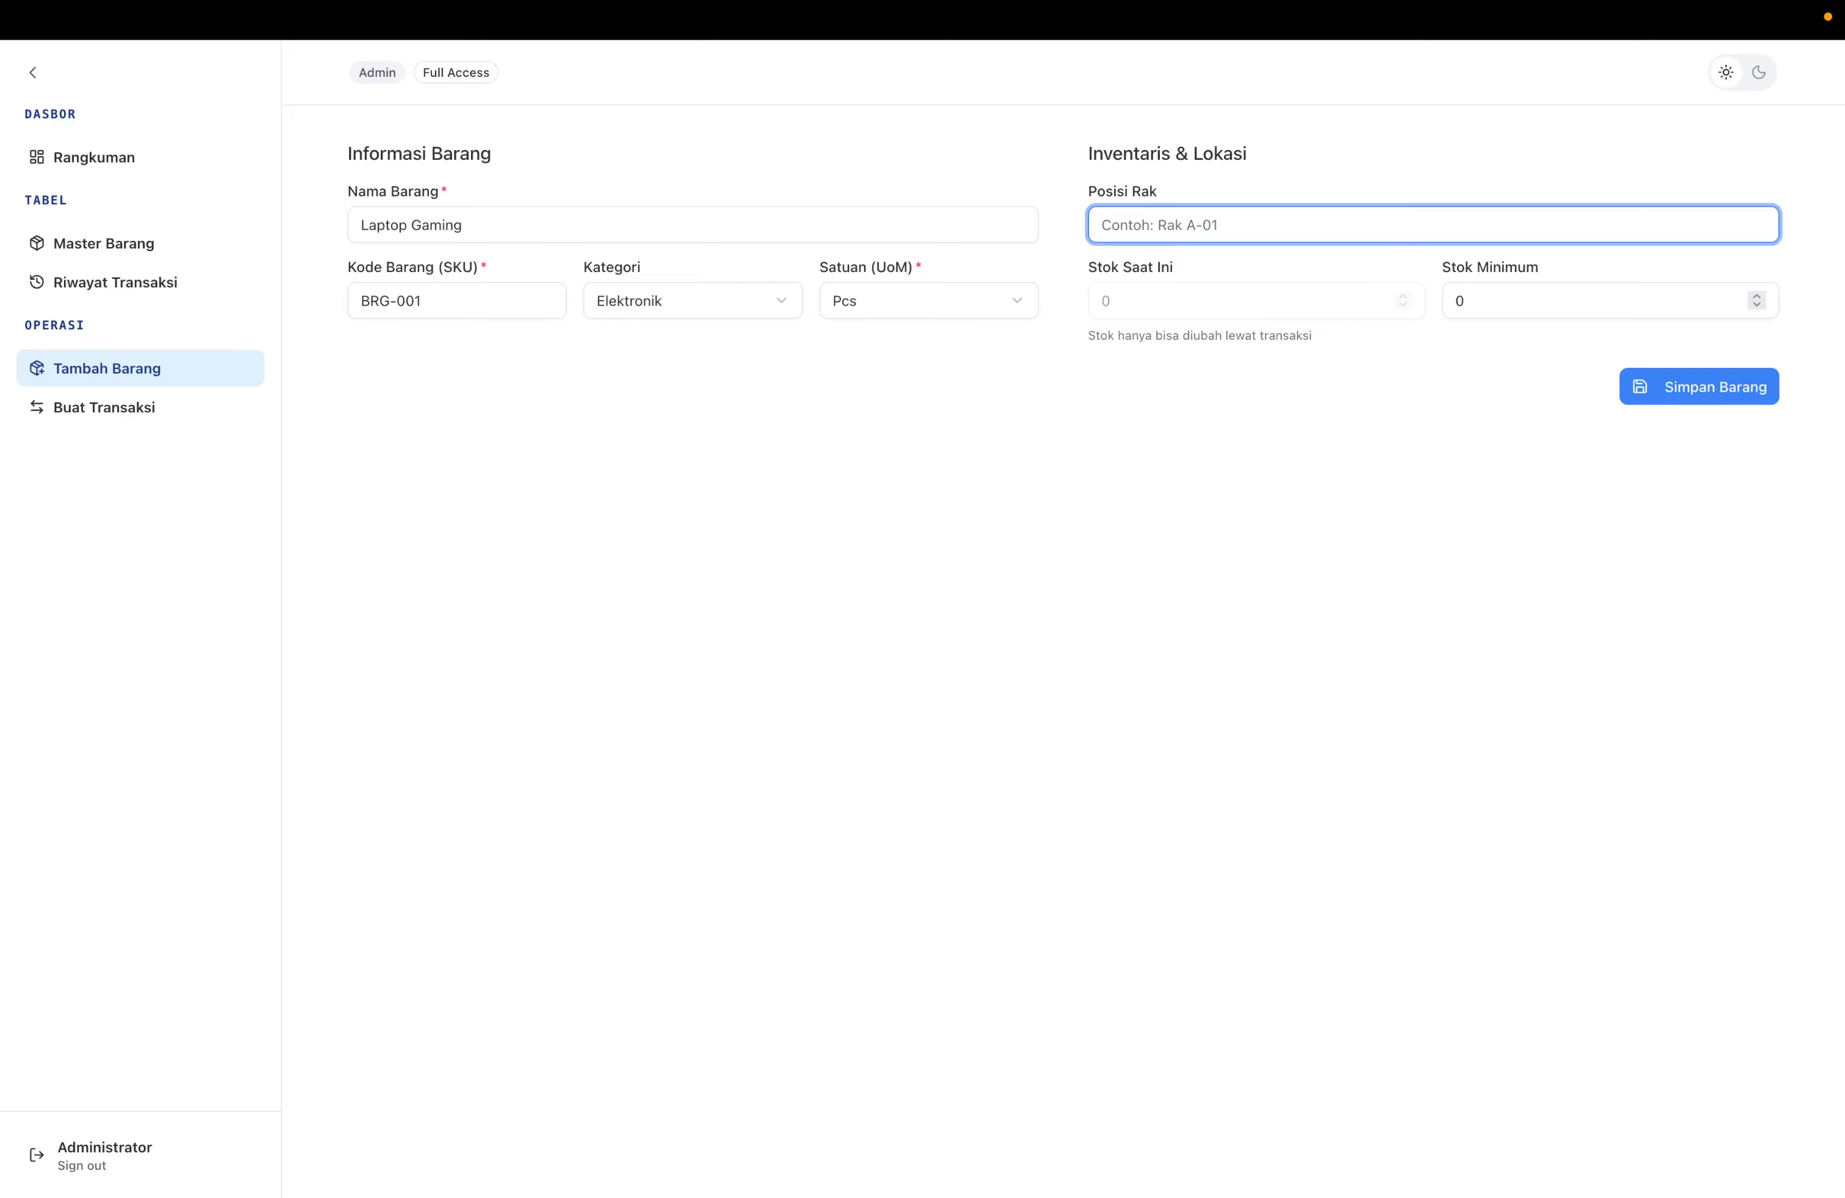
{"action": "type", "text": "Rak A-01"}
{"action": "key", "text": "Tab"}
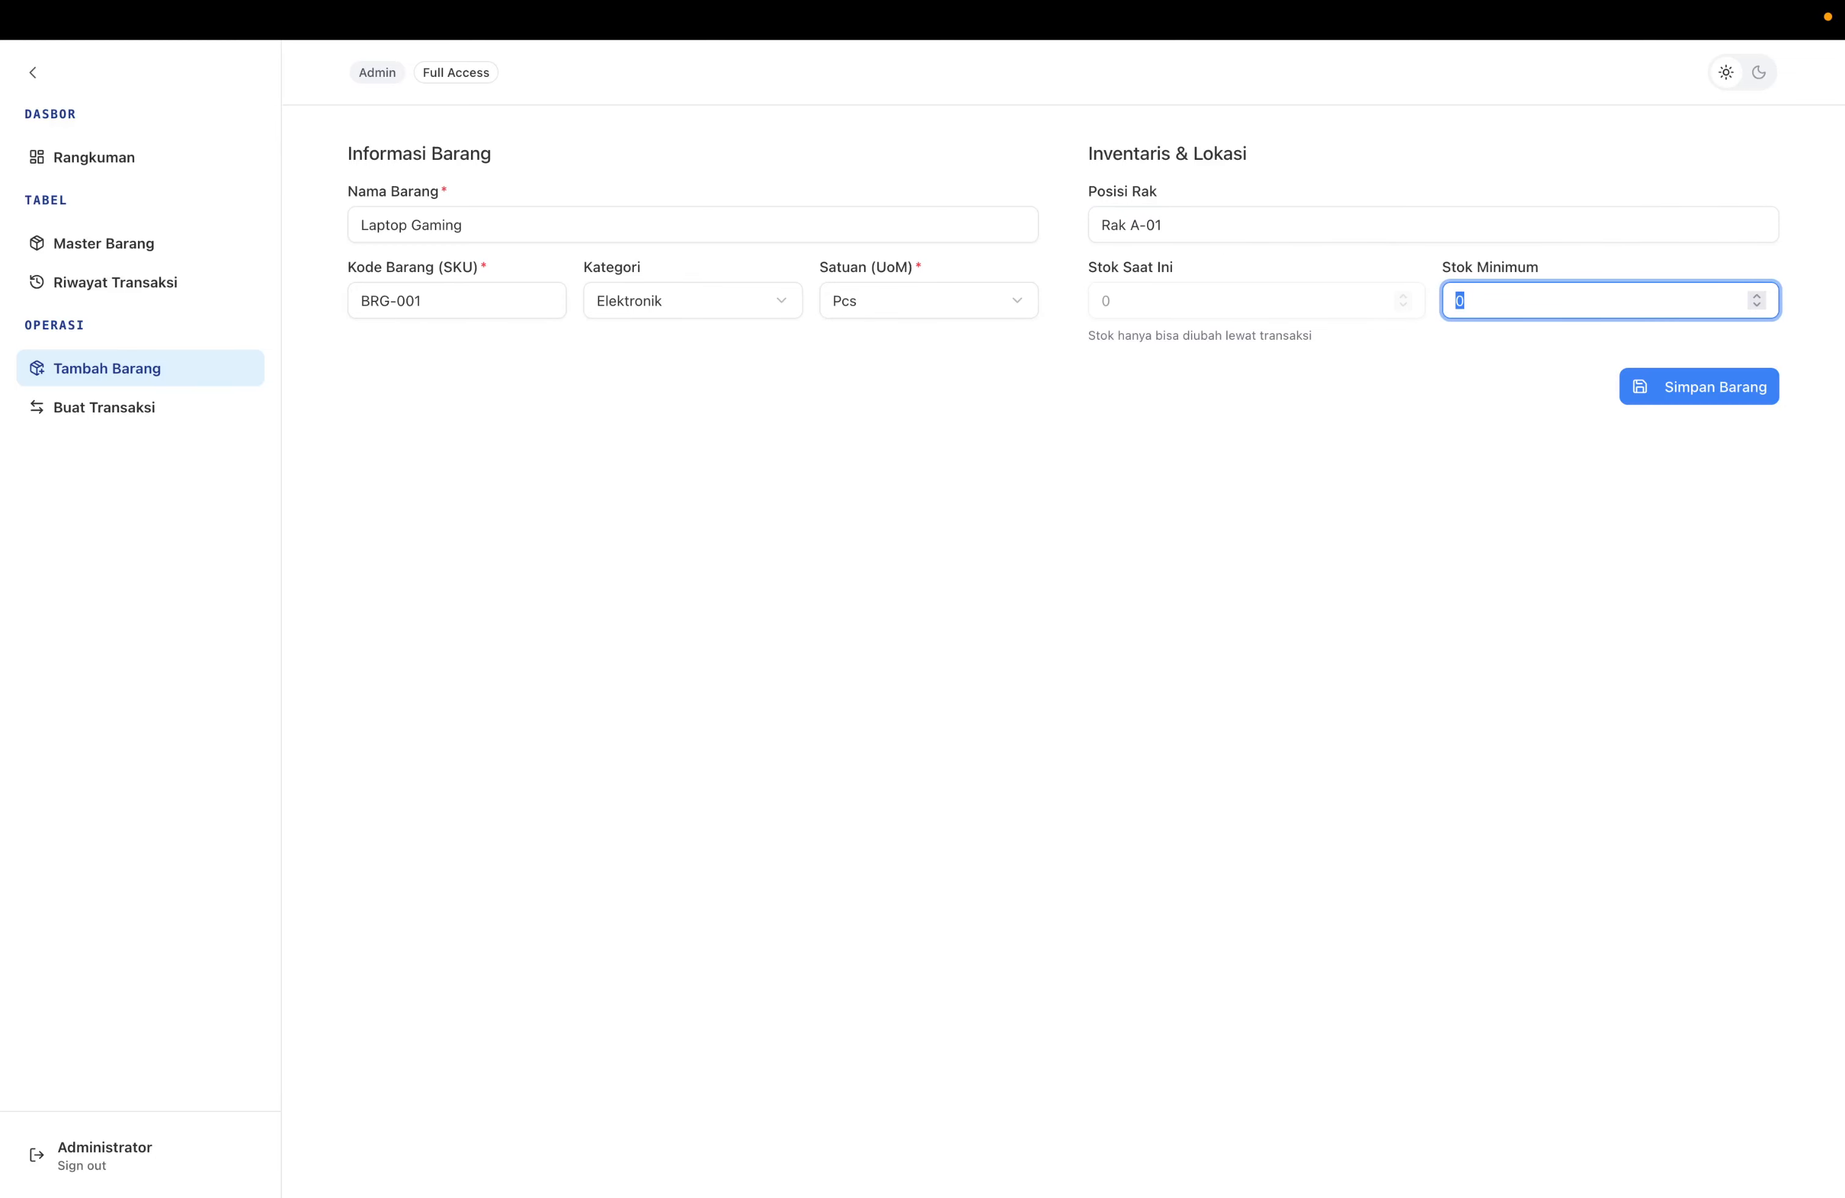
{"action": "type", "text": "10"}
{"action": "key", "text": "BackSpace"}
{"action": "key", "text": "BackSpace"}
{"action": "type", "text": "5"}
{"action": "key", "text": "BackSpace"}
{"action": "type", "text": "5"}
{"action": "left_click", "coordinate": [1659, 395]}
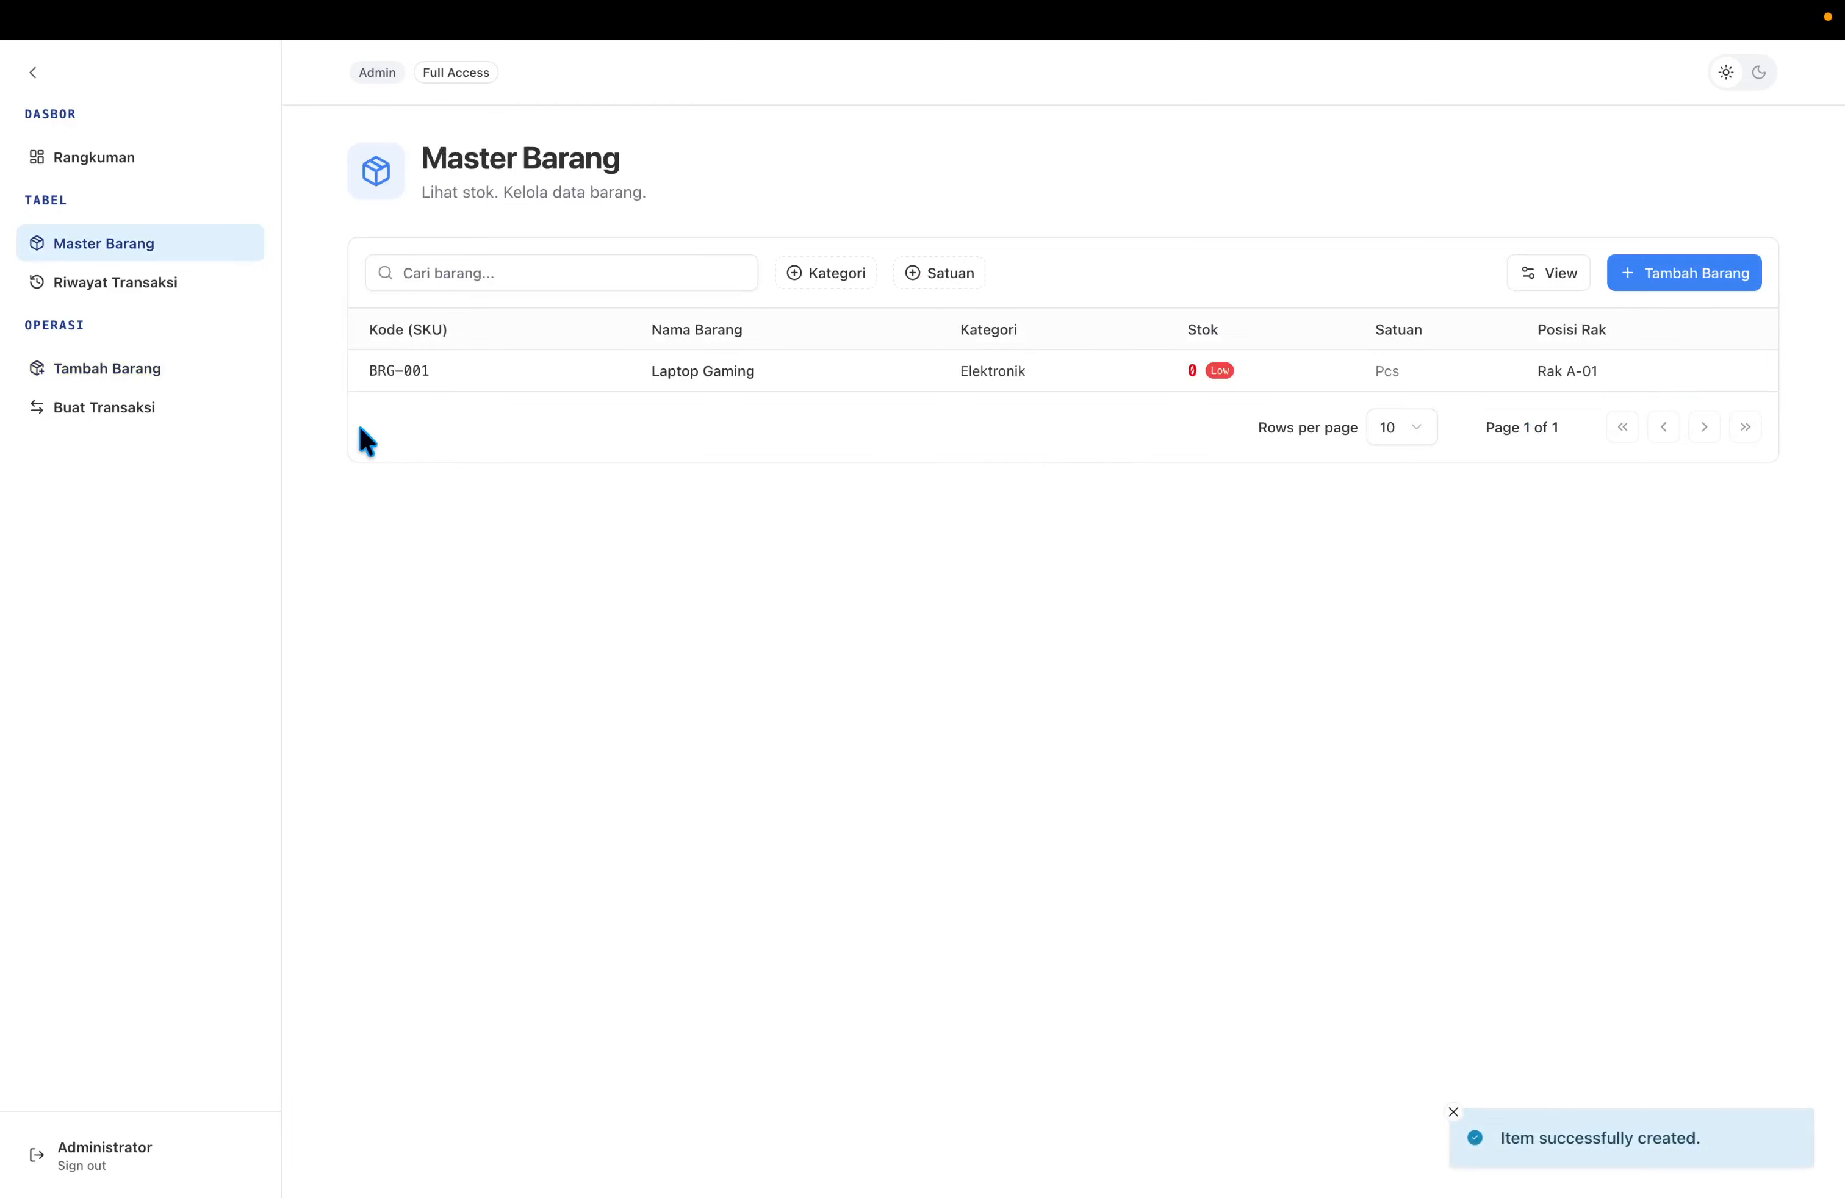
Record a Barang Masuk of 10 Laptop Gaming units with the note 'Kiriman dari Jakarta'.
{"action": "left_click", "coordinate": [144, 405]}
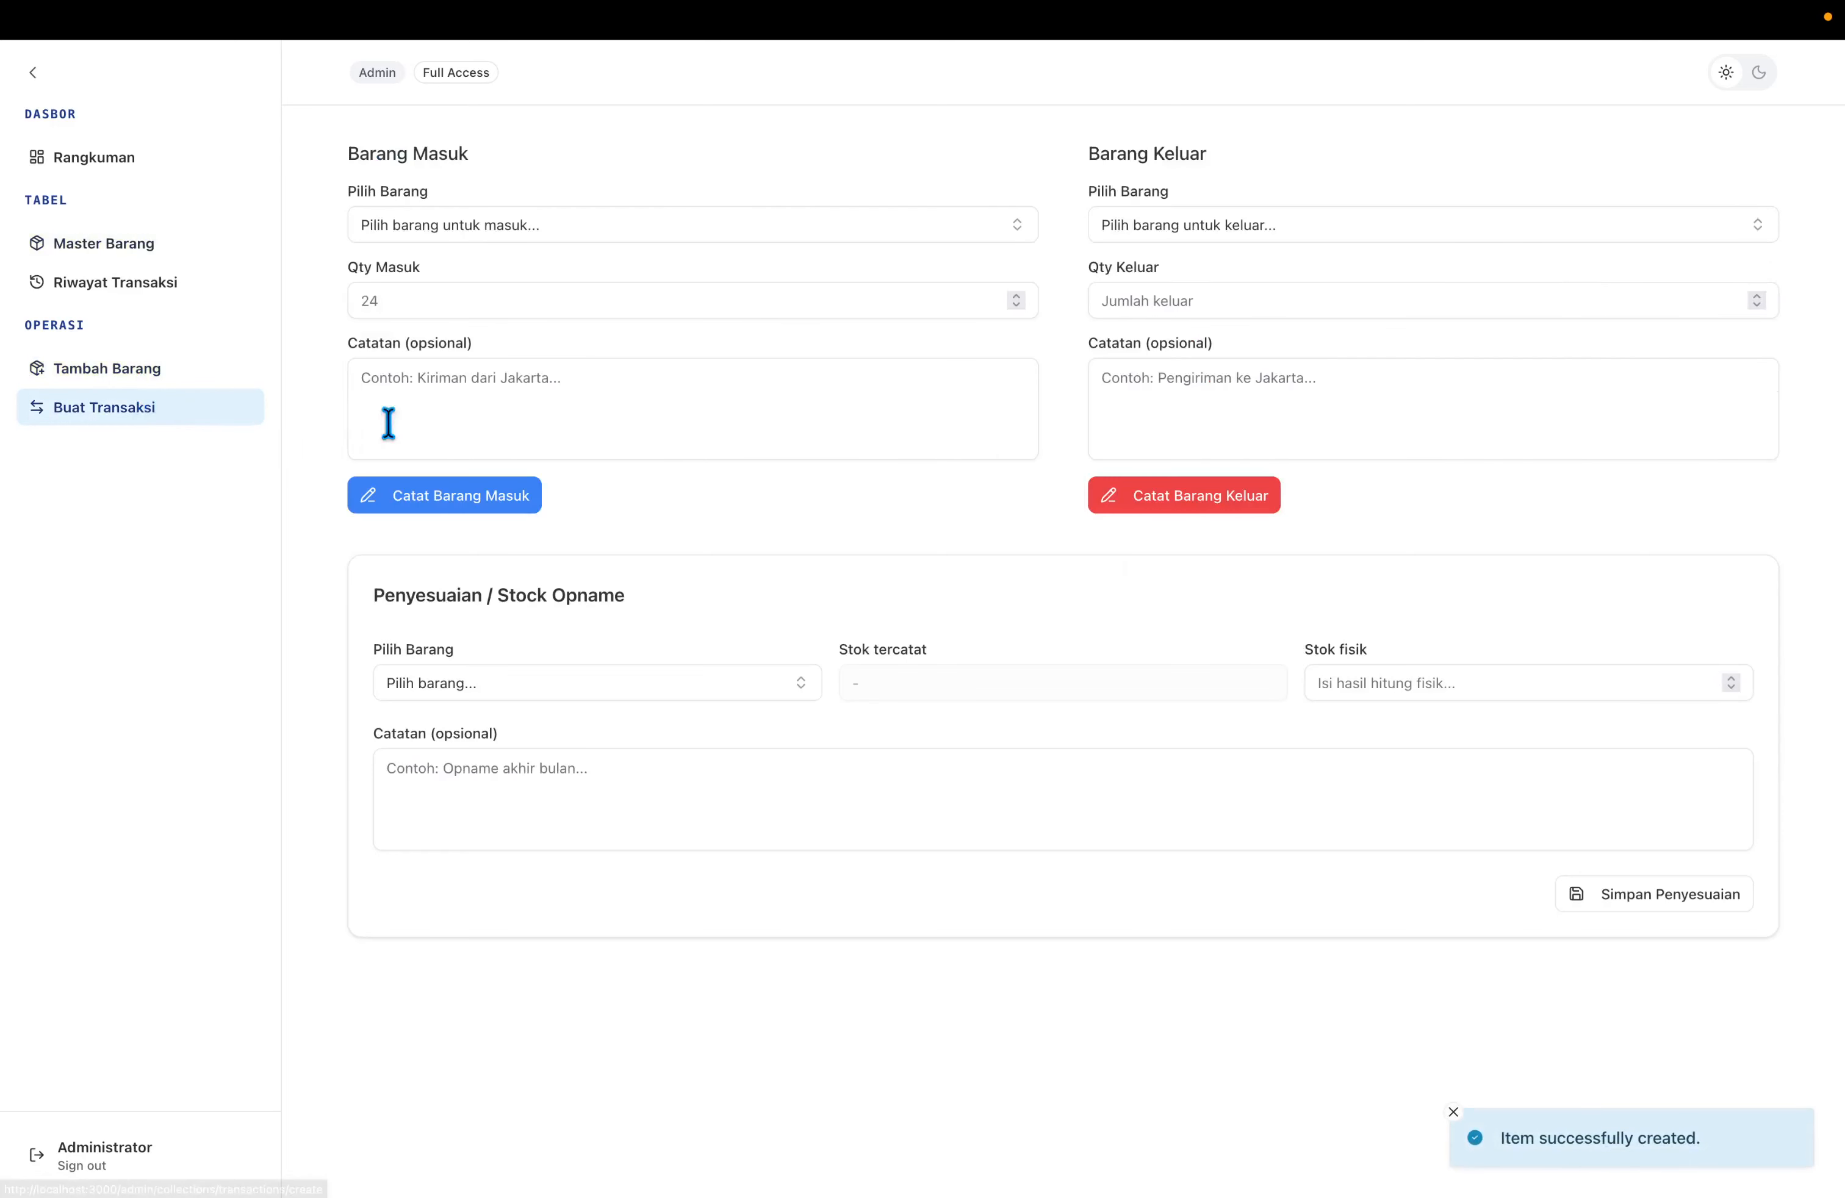
{"action": "left_click", "coordinate": [597, 232]}
{"action": "left_click", "coordinate": [662, 308]}
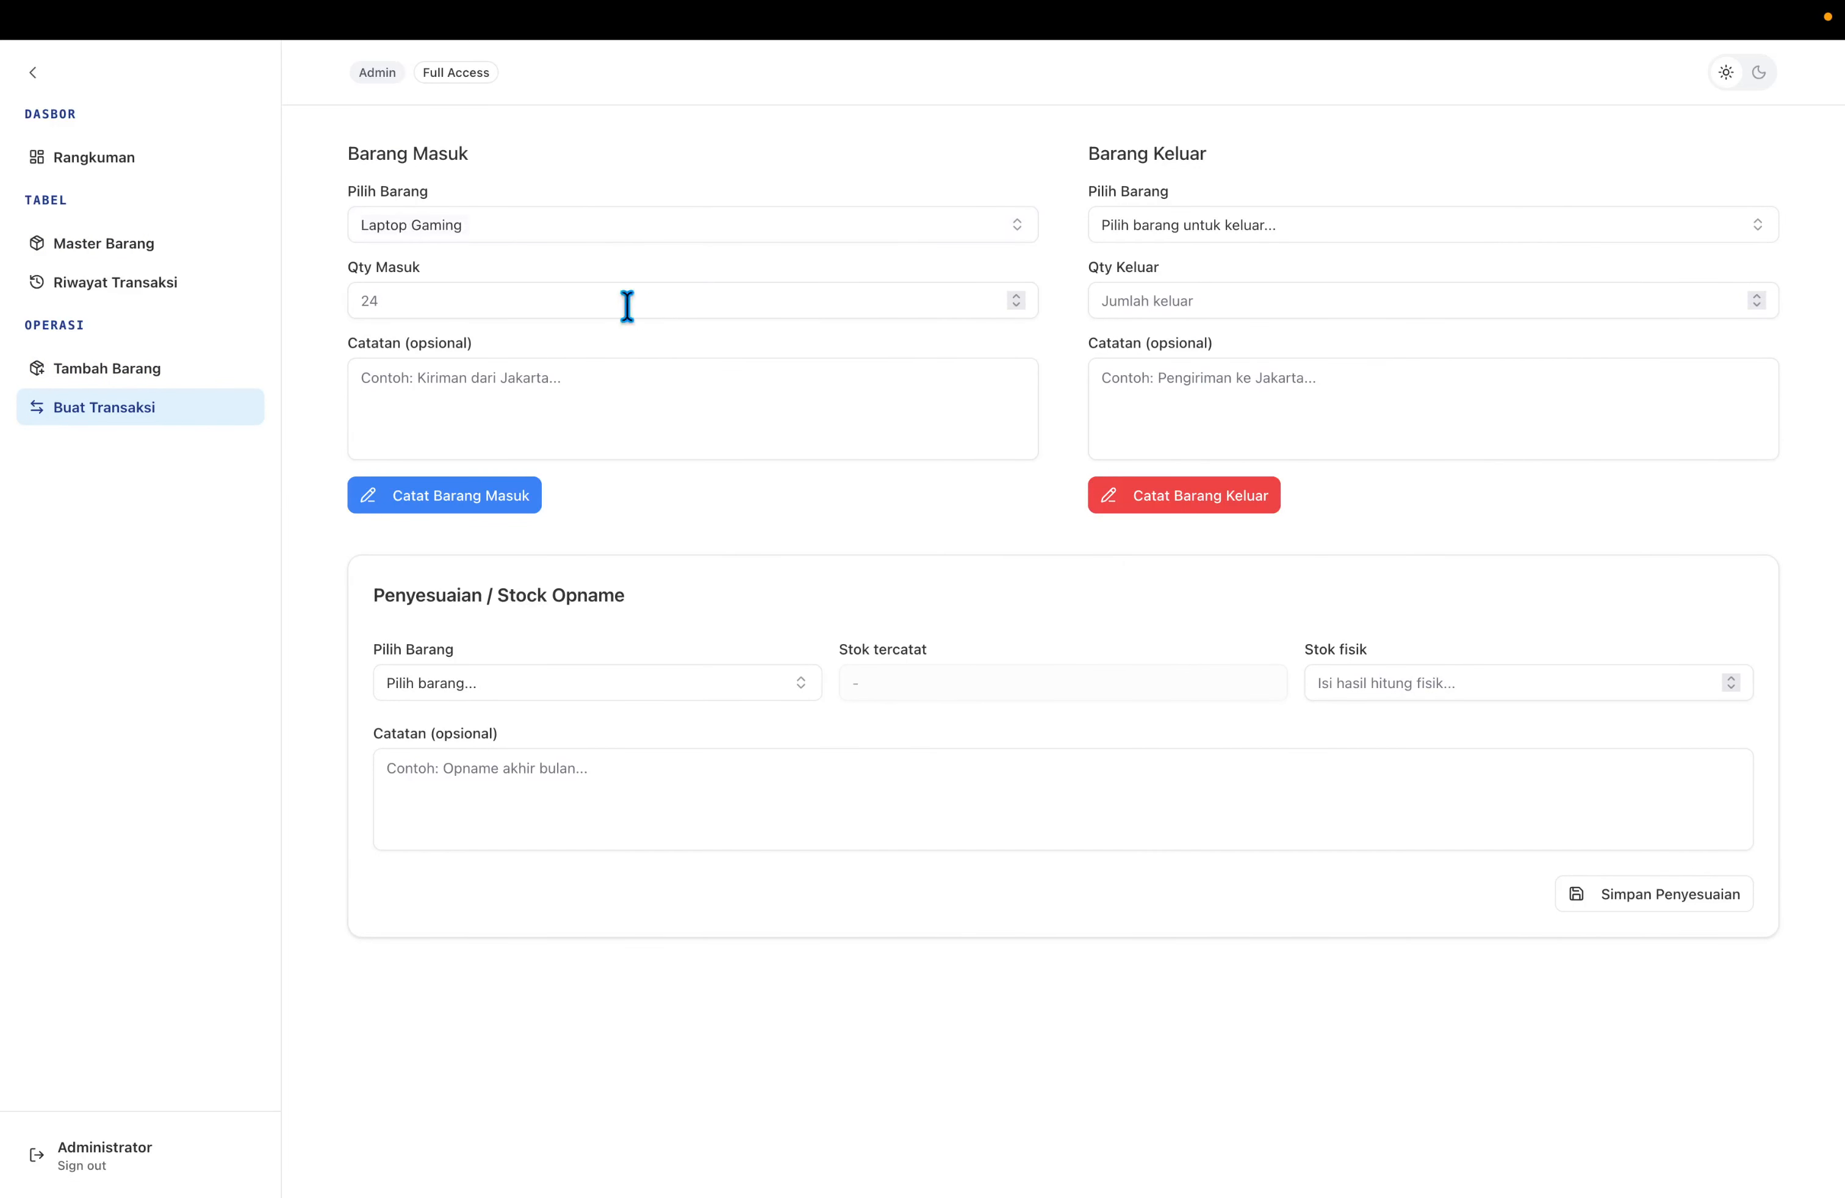
{"action": "left_click", "coordinate": [588, 300]}
{"action": "type", "text": "10"}
{"action": "key", "text": "Tab"}
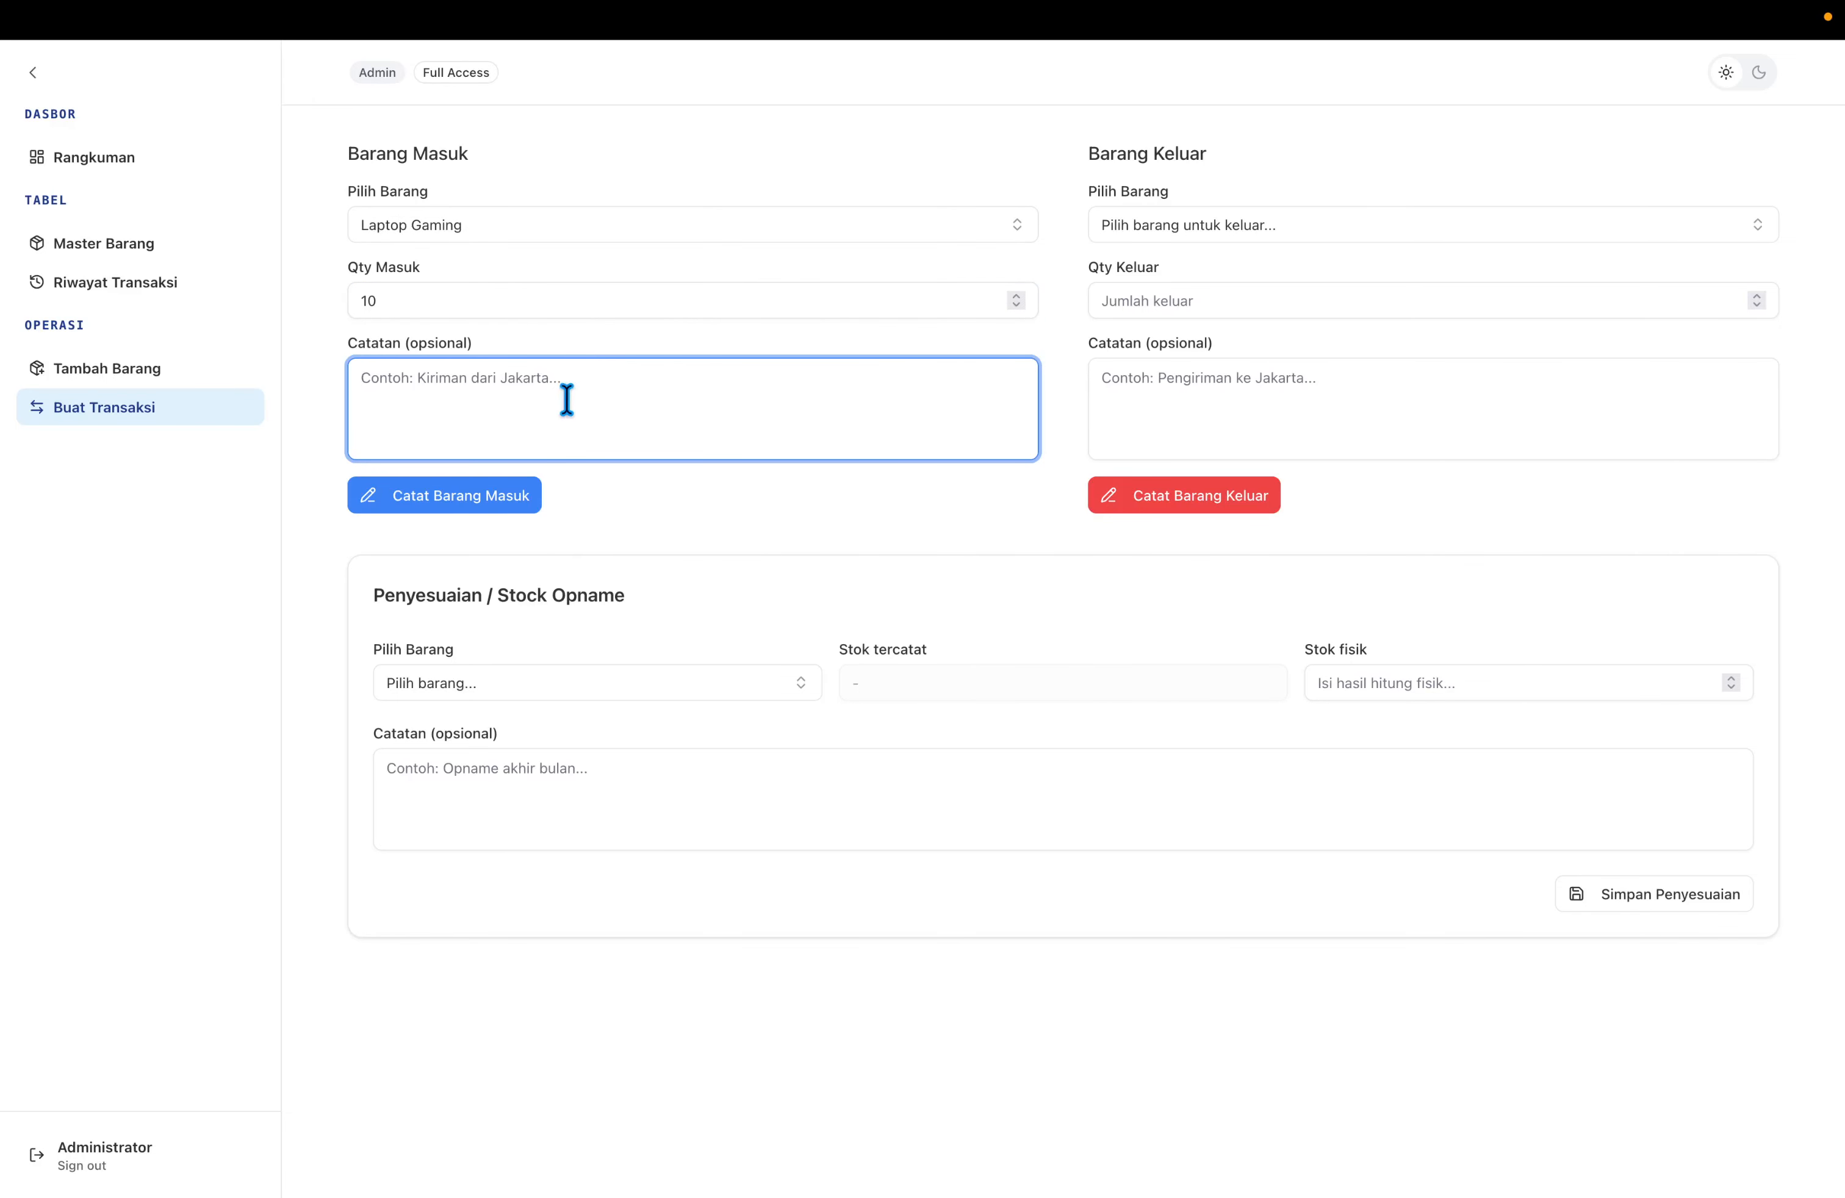
{"action": "type", "text": "Kiriman dari Jakarta"}
{"action": "left_click", "coordinate": [442, 504]}
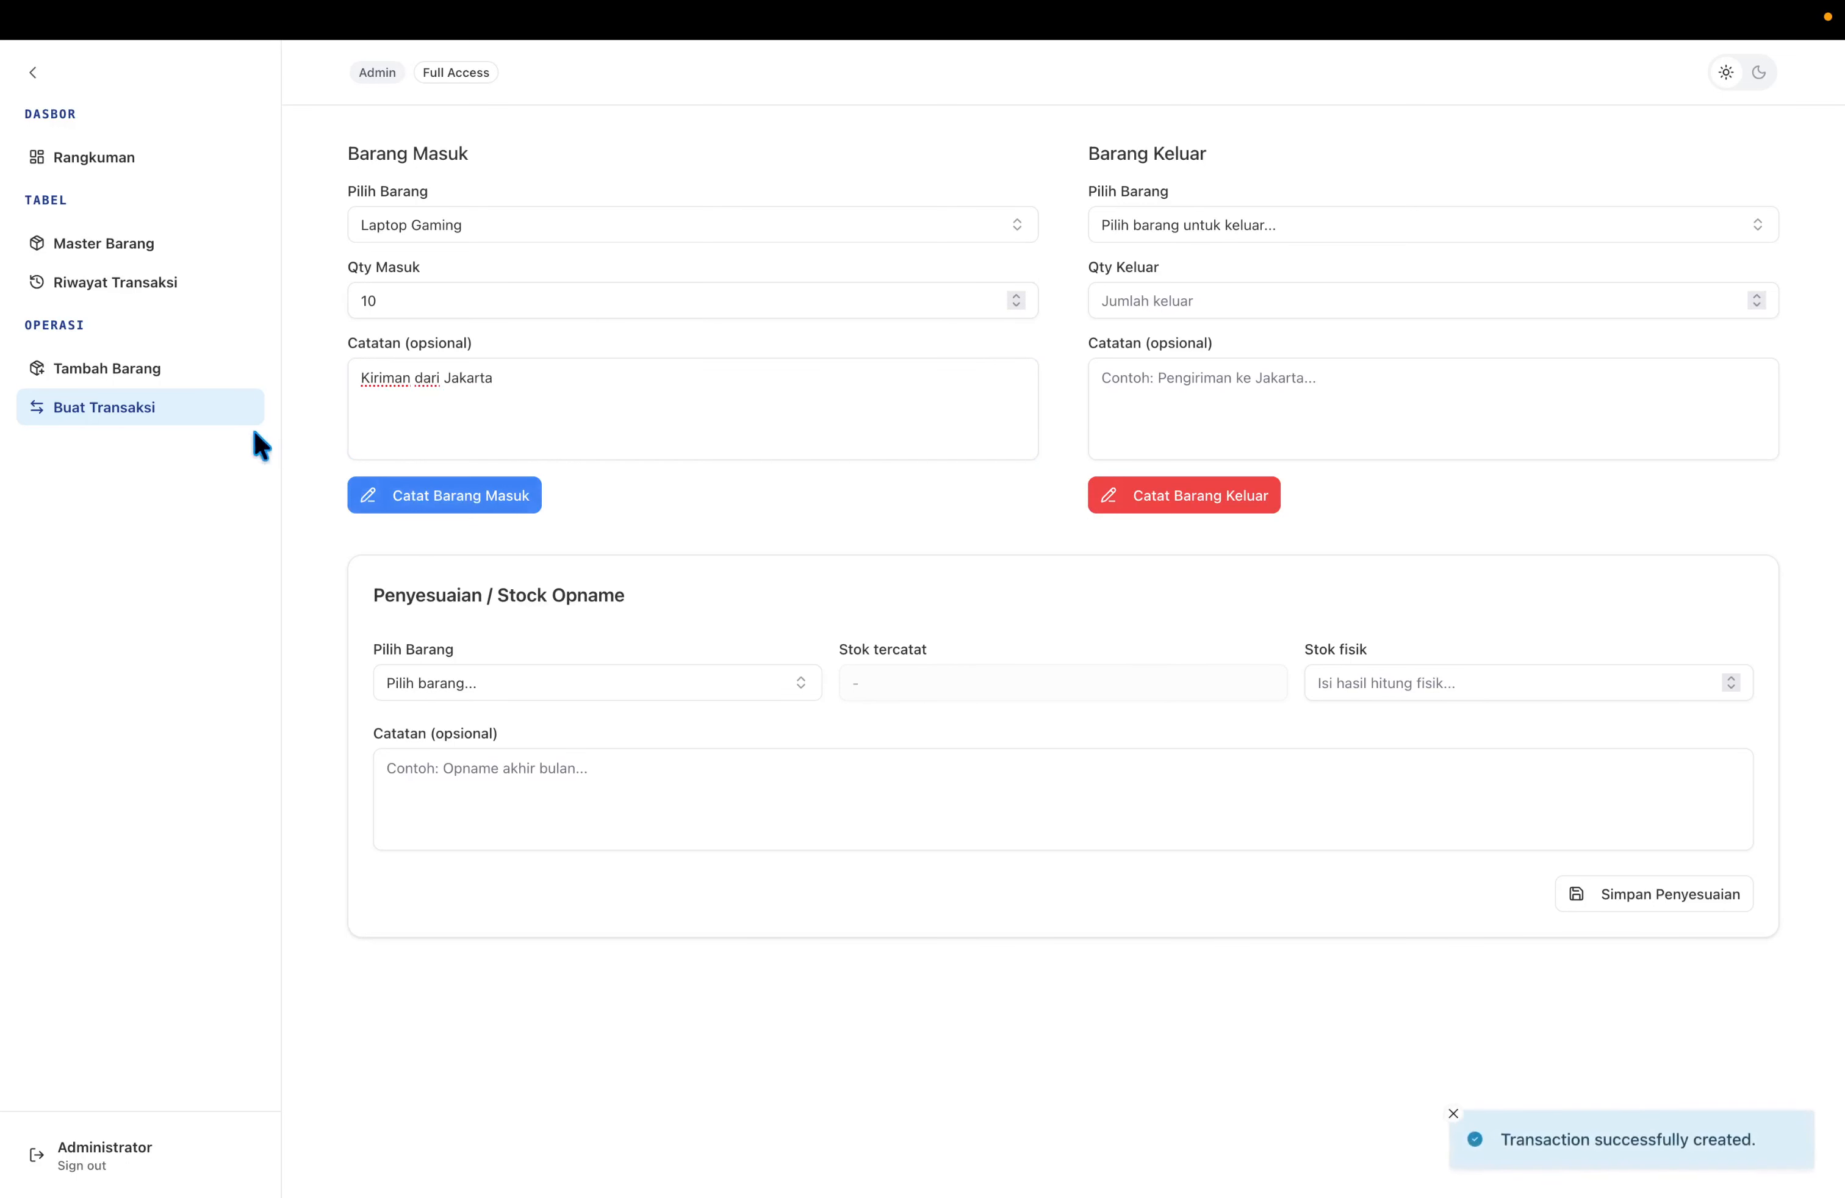
Review the transaction history, the item list and the Rangkuman dashboard showing 10 in stock.
{"action": "left_click", "coordinate": [167, 282]}
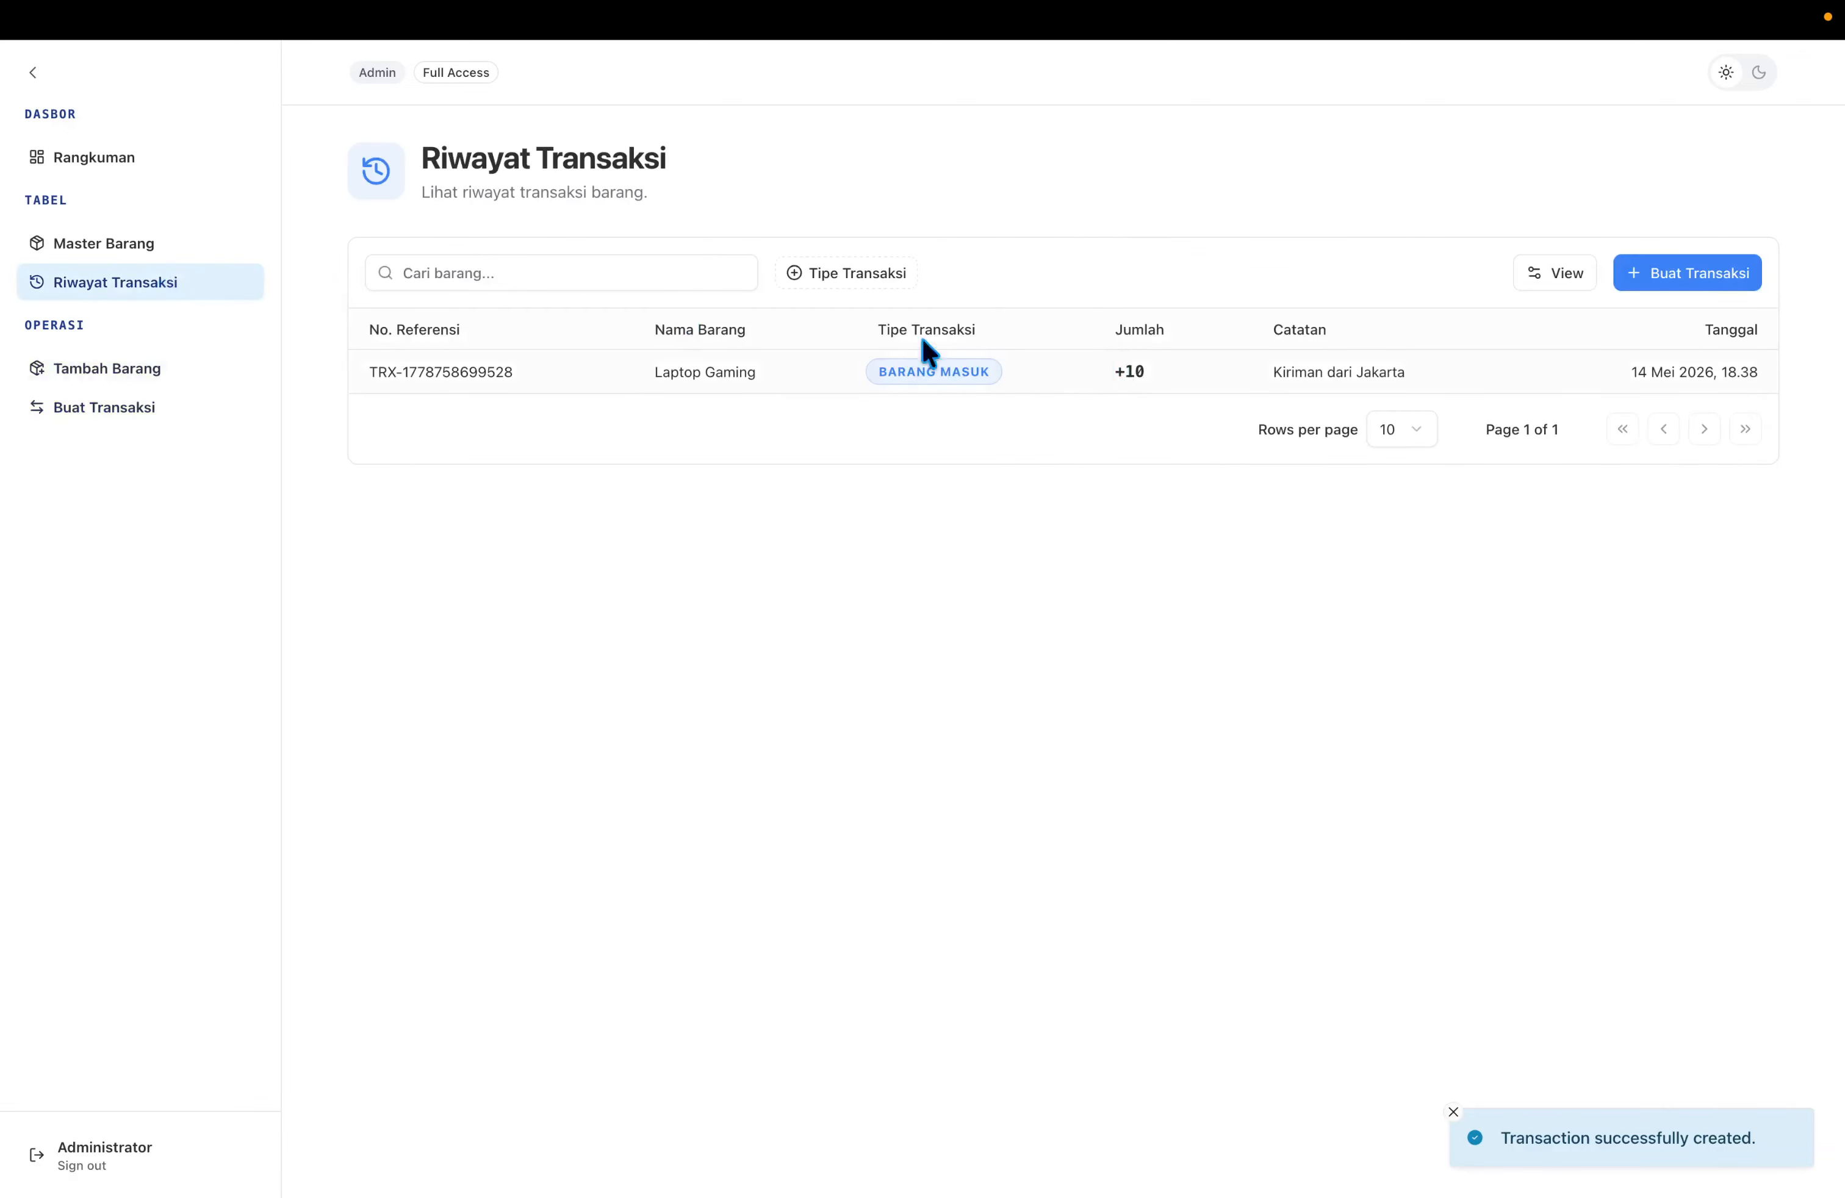
{"action": "left_click", "coordinate": [146, 254]}
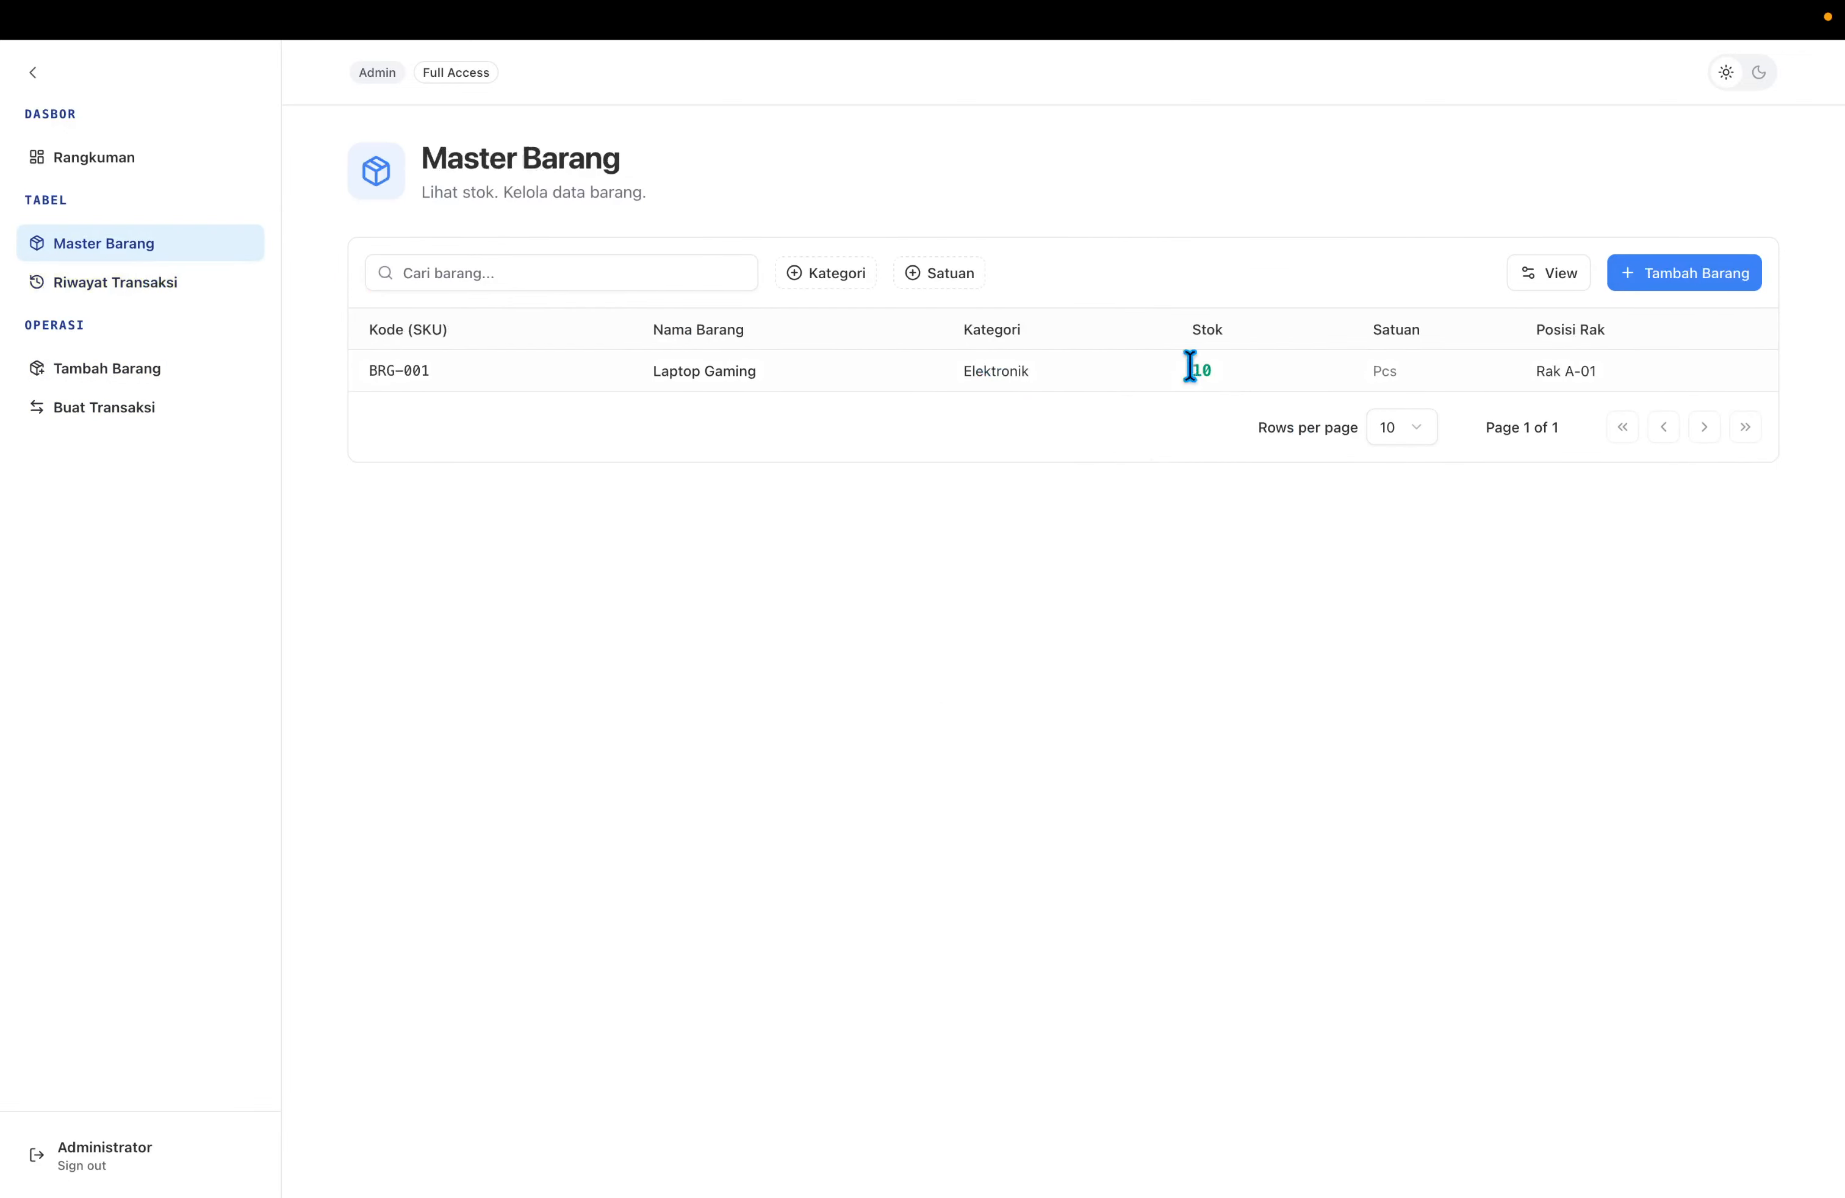
{"action": "left_click", "coordinate": [116, 158]}
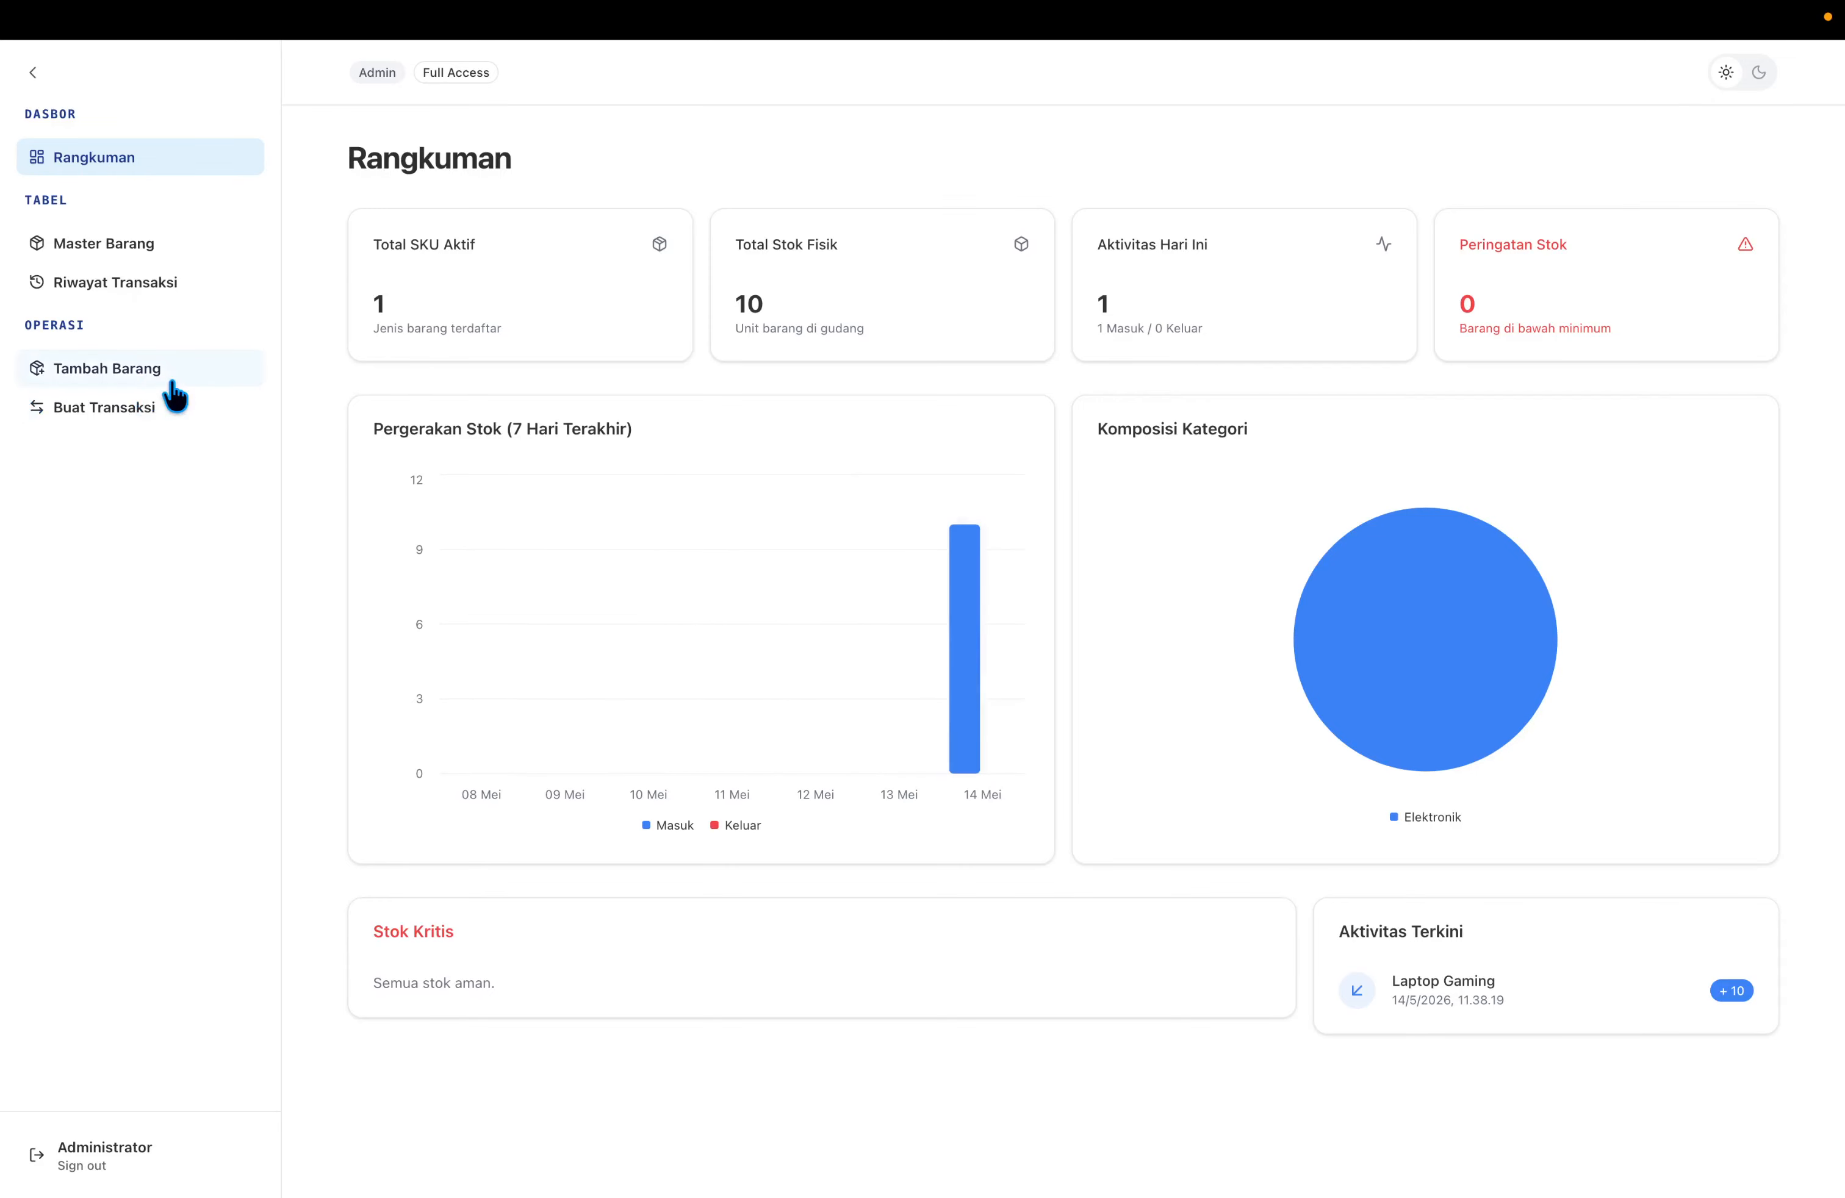
Record a Barang Keluar of 3 Laptop Gaming units with the note 'Pengiriman ke Jakarta'.
{"action": "left_click", "coordinate": [177, 421]}
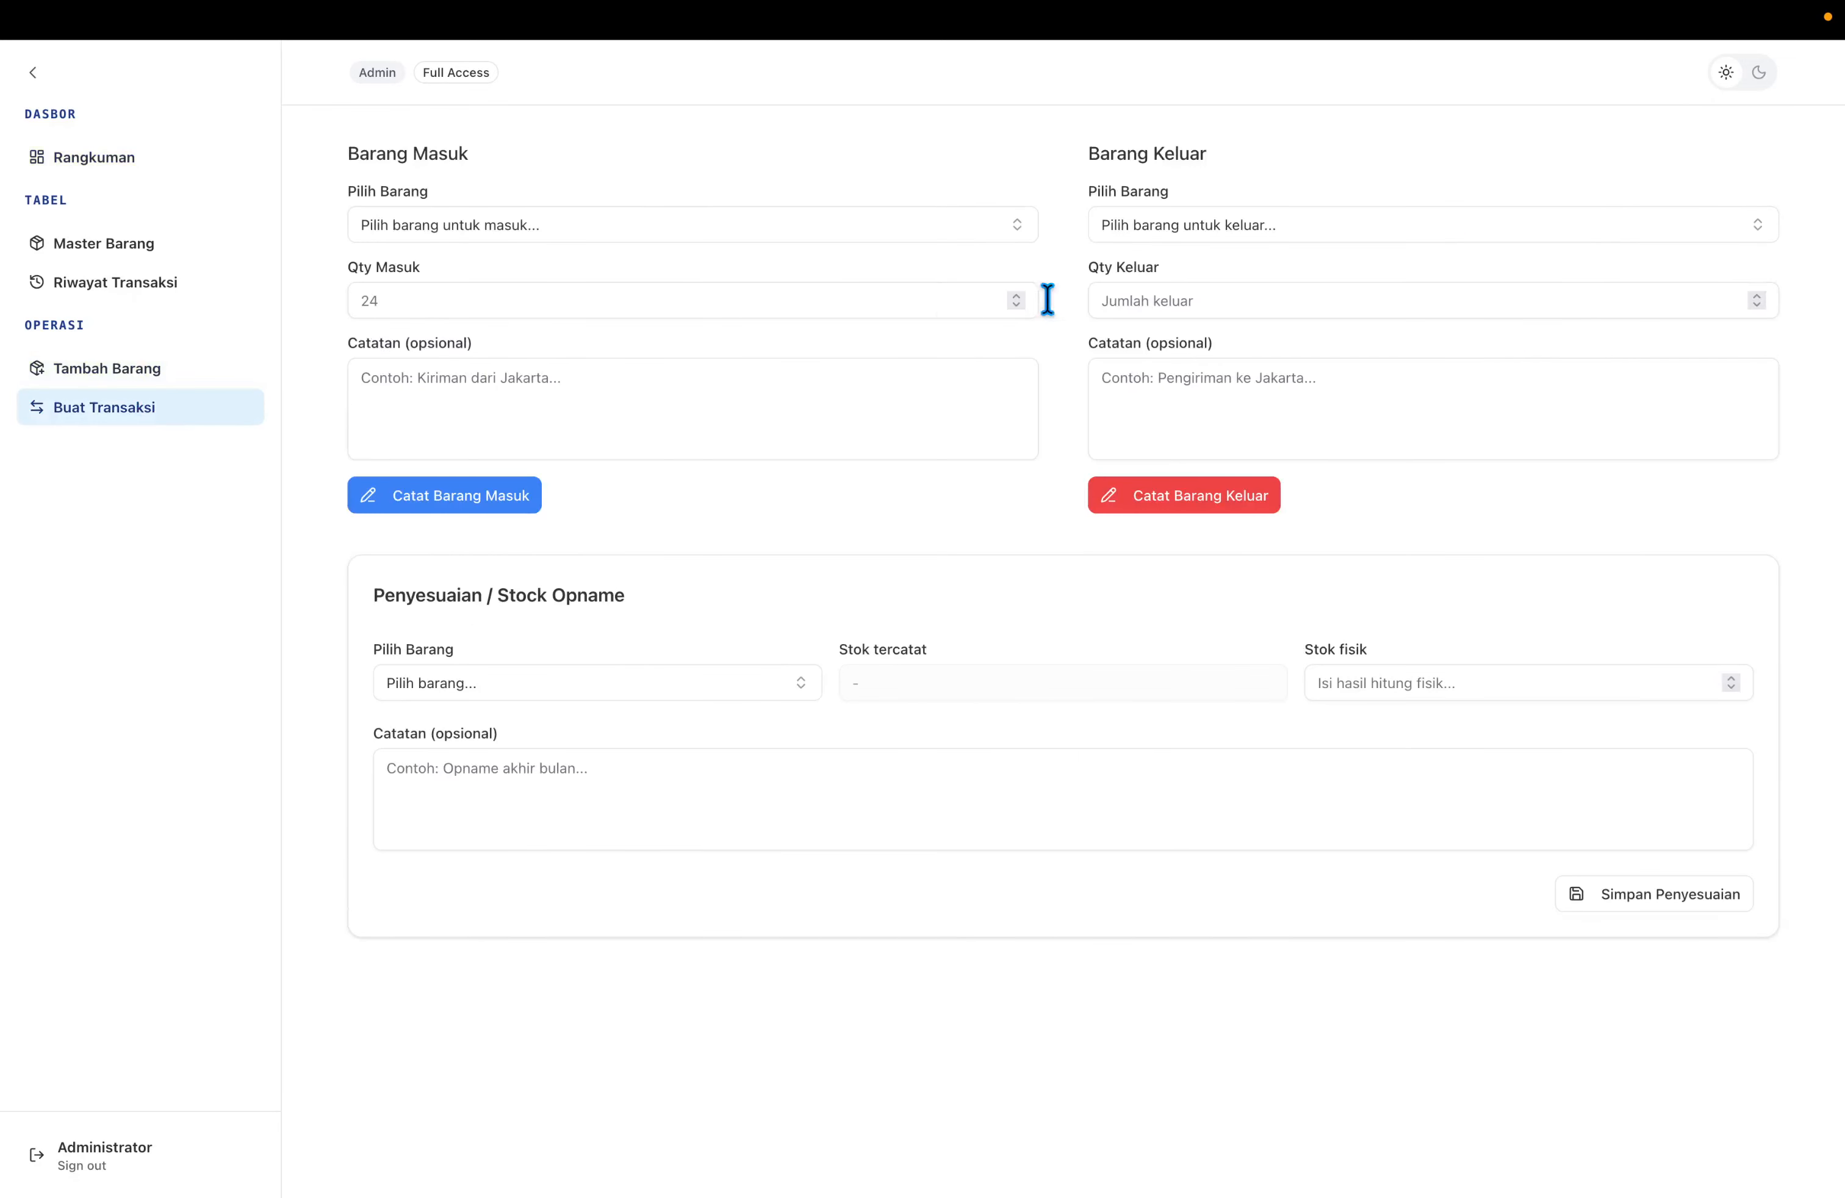
{"action": "left_click", "coordinate": [1174, 230]}
{"action": "left_click", "coordinate": [1373, 306]}
{"action": "left_click", "coordinate": [1309, 299]}
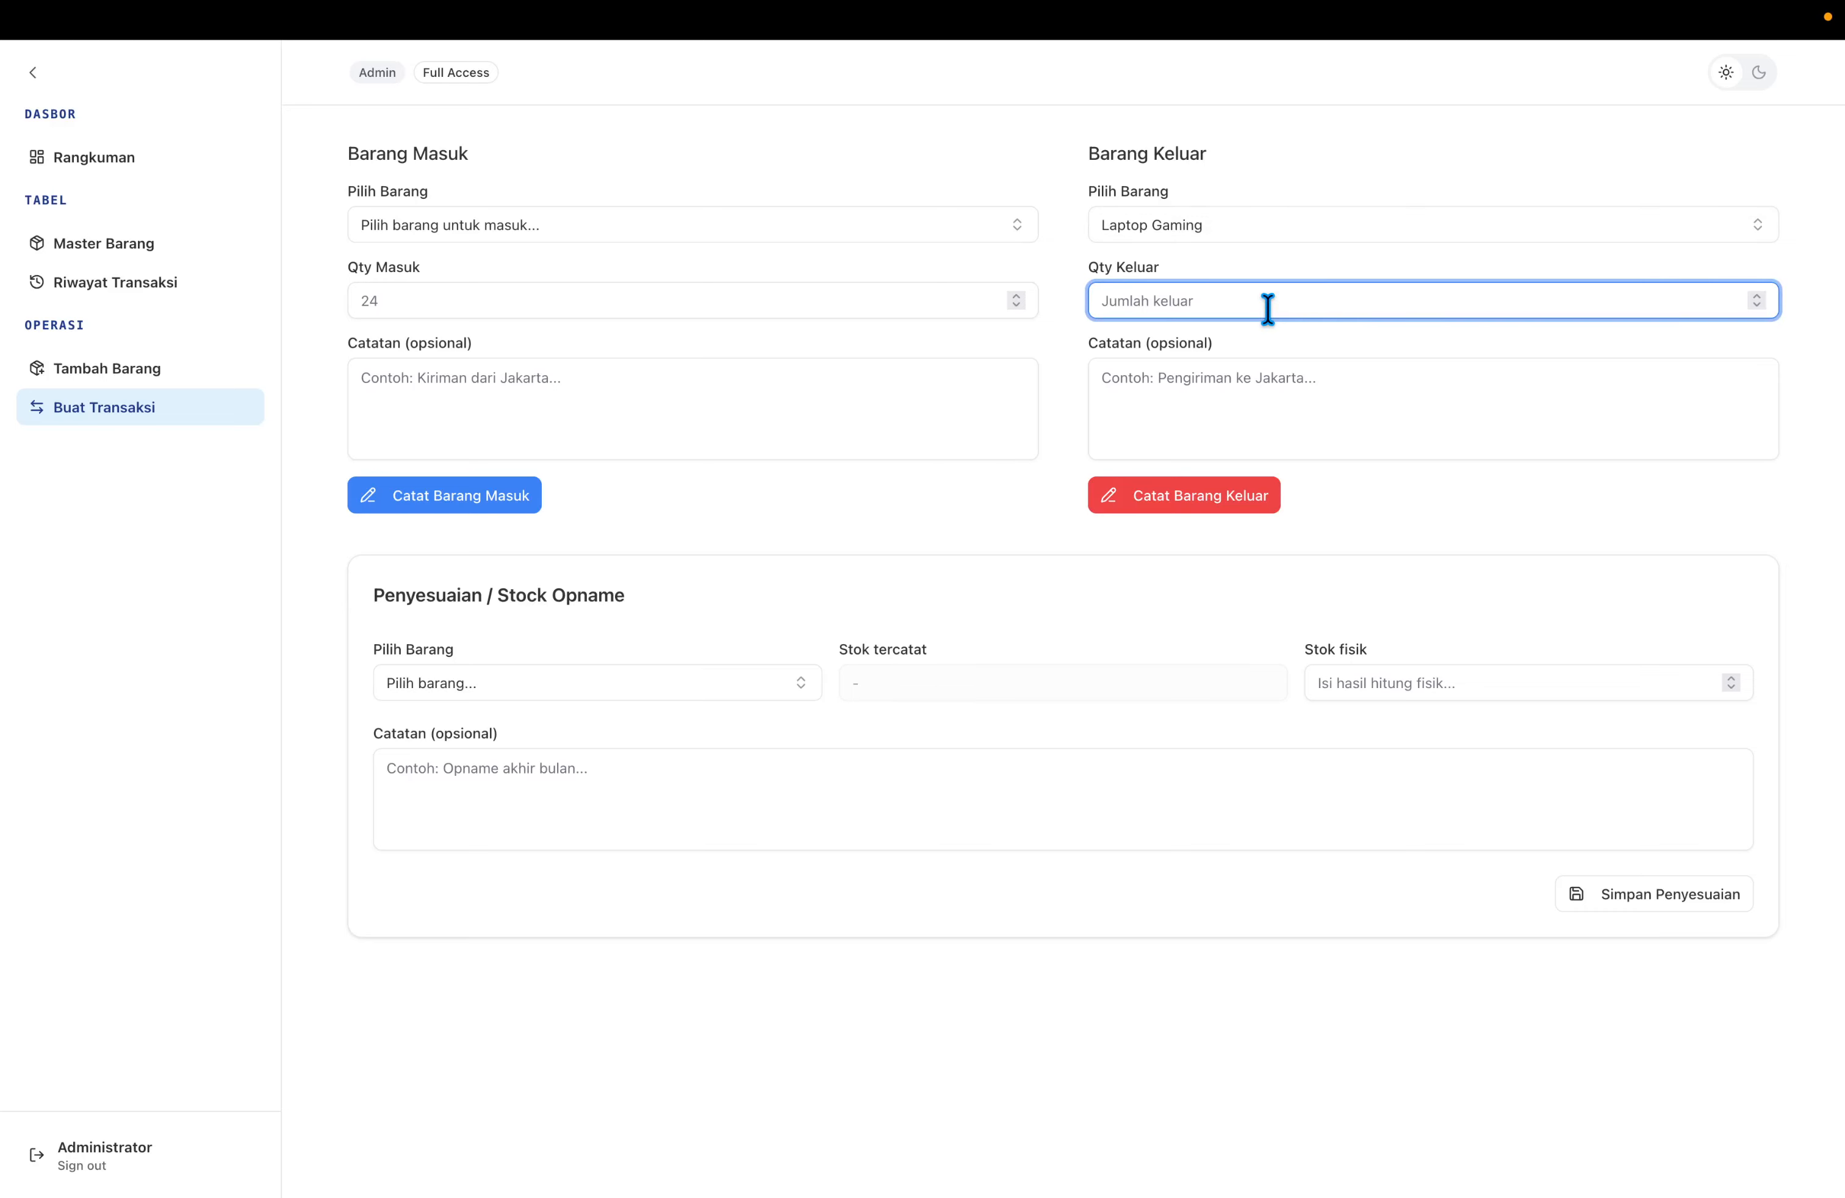
{"action": "type", "text": "3"}
{"action": "left_click", "coordinate": [1256, 395]}
{"action": "type", "text": "Pe"}
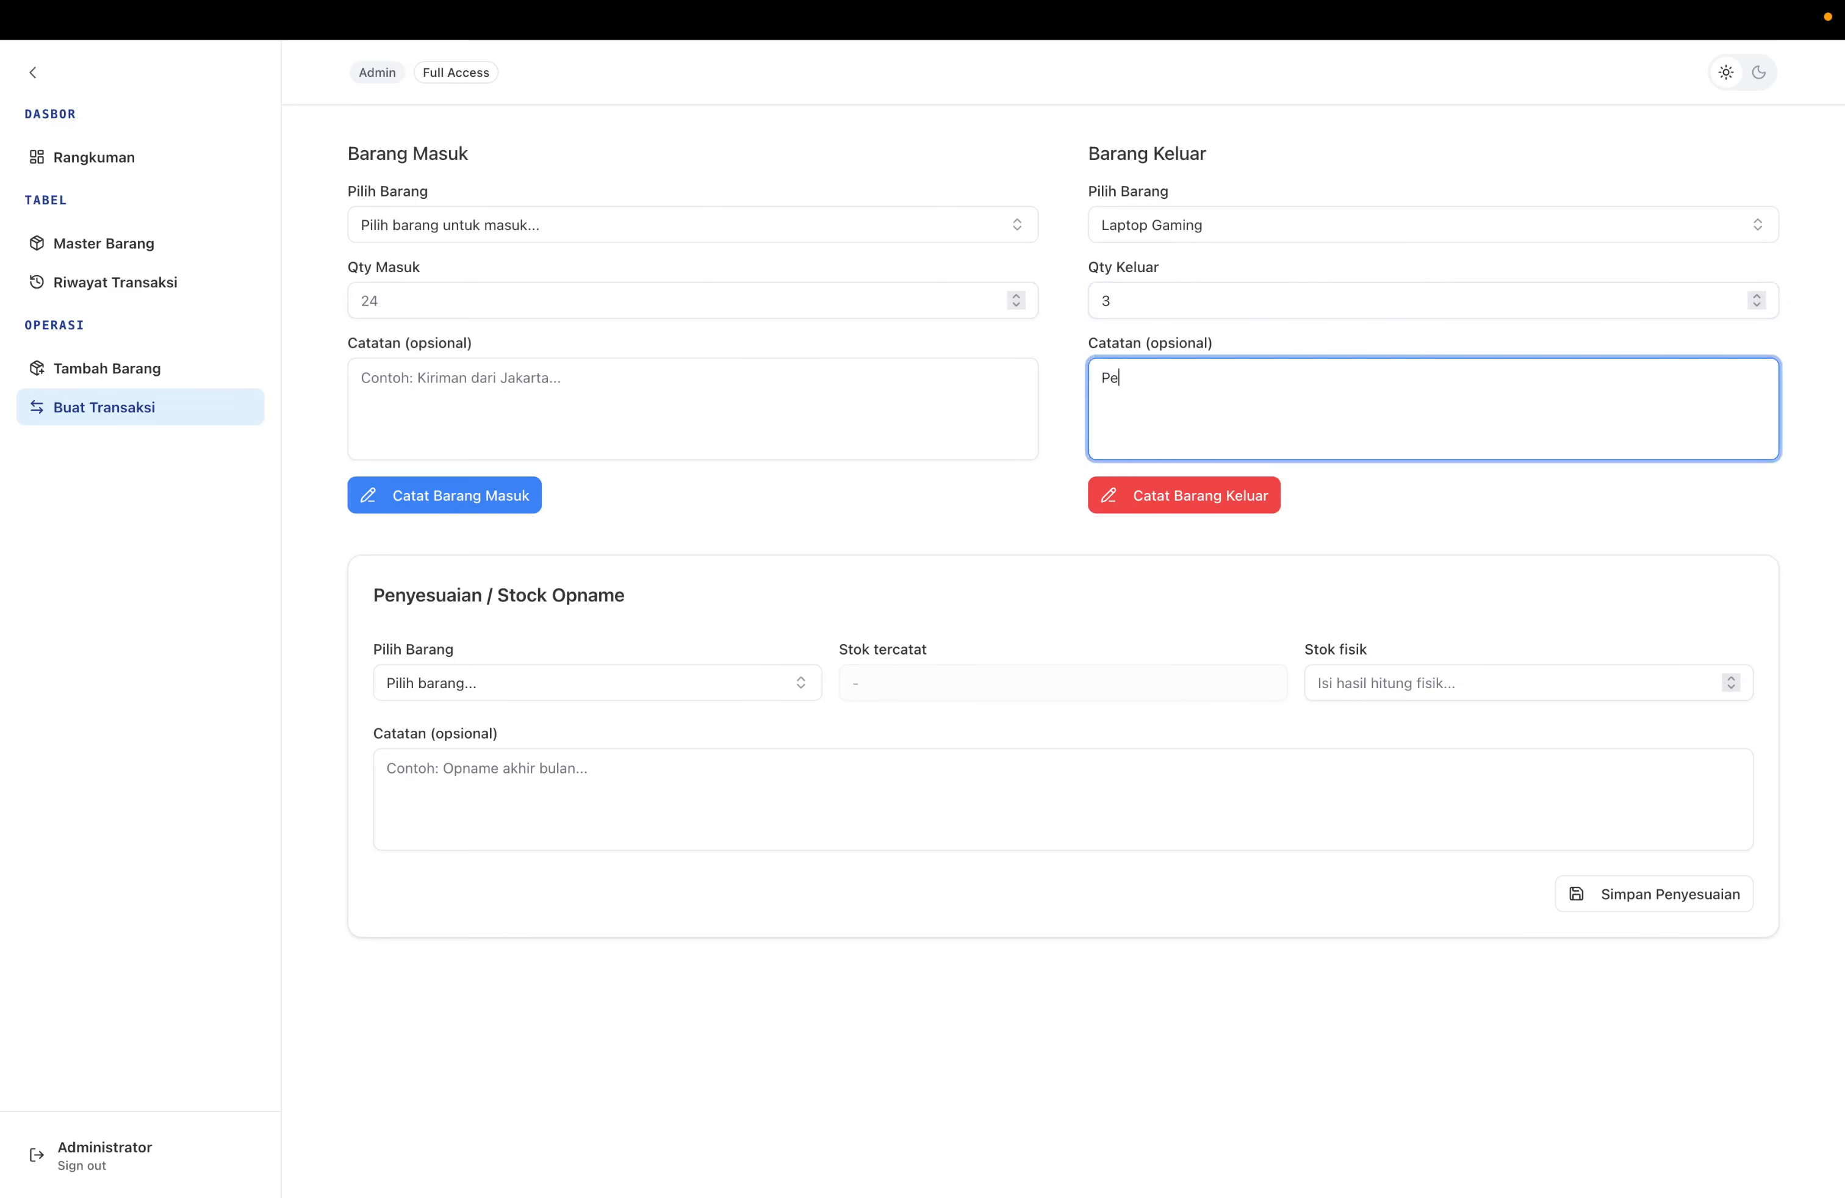
{"action": "type", "text": "ngiriman ke Jakarta"}
{"action": "left_click", "coordinate": [1262, 500]}
Review the item list, transaction history and Rangkuman dashboard showing 7 units remaining.
{"action": "left_click", "coordinate": [238, 245]}
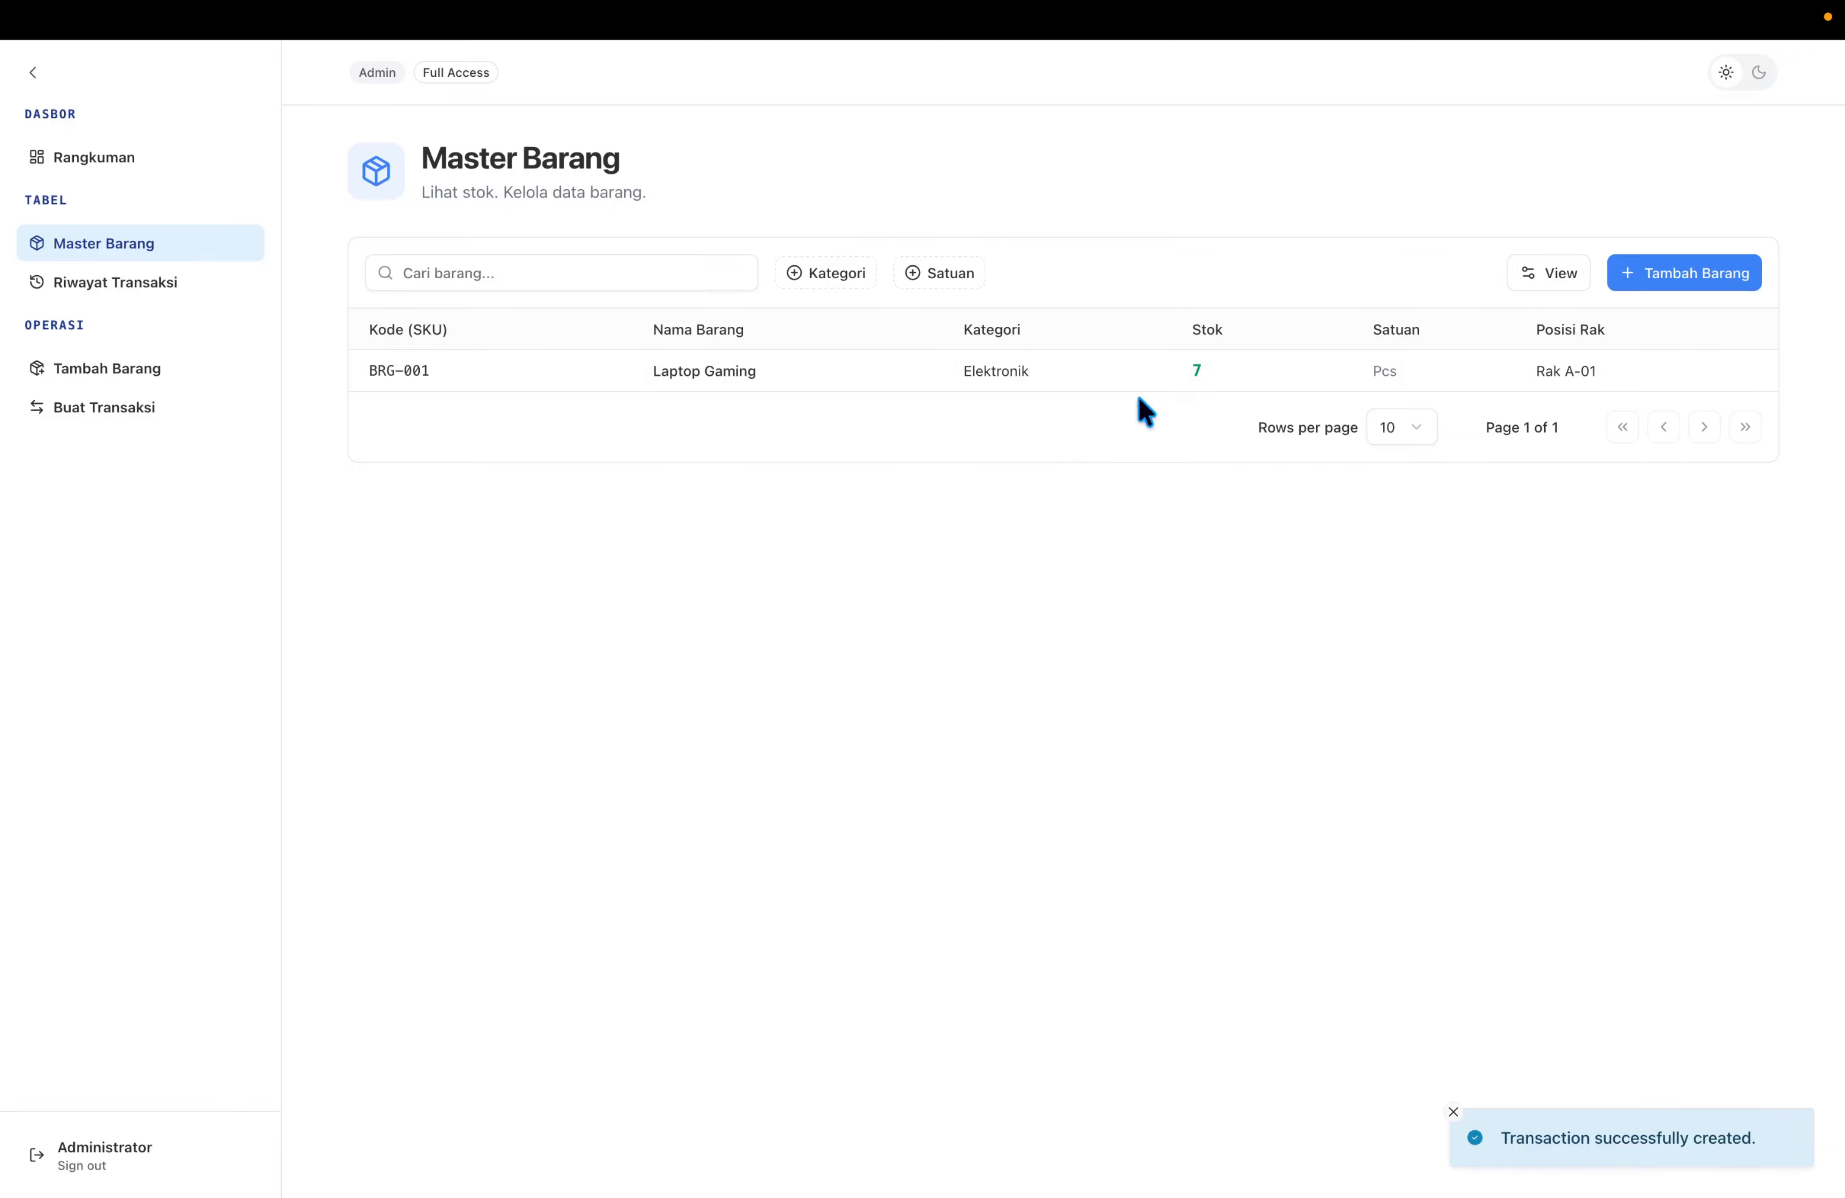
{"action": "left_click", "coordinate": [178, 287]}
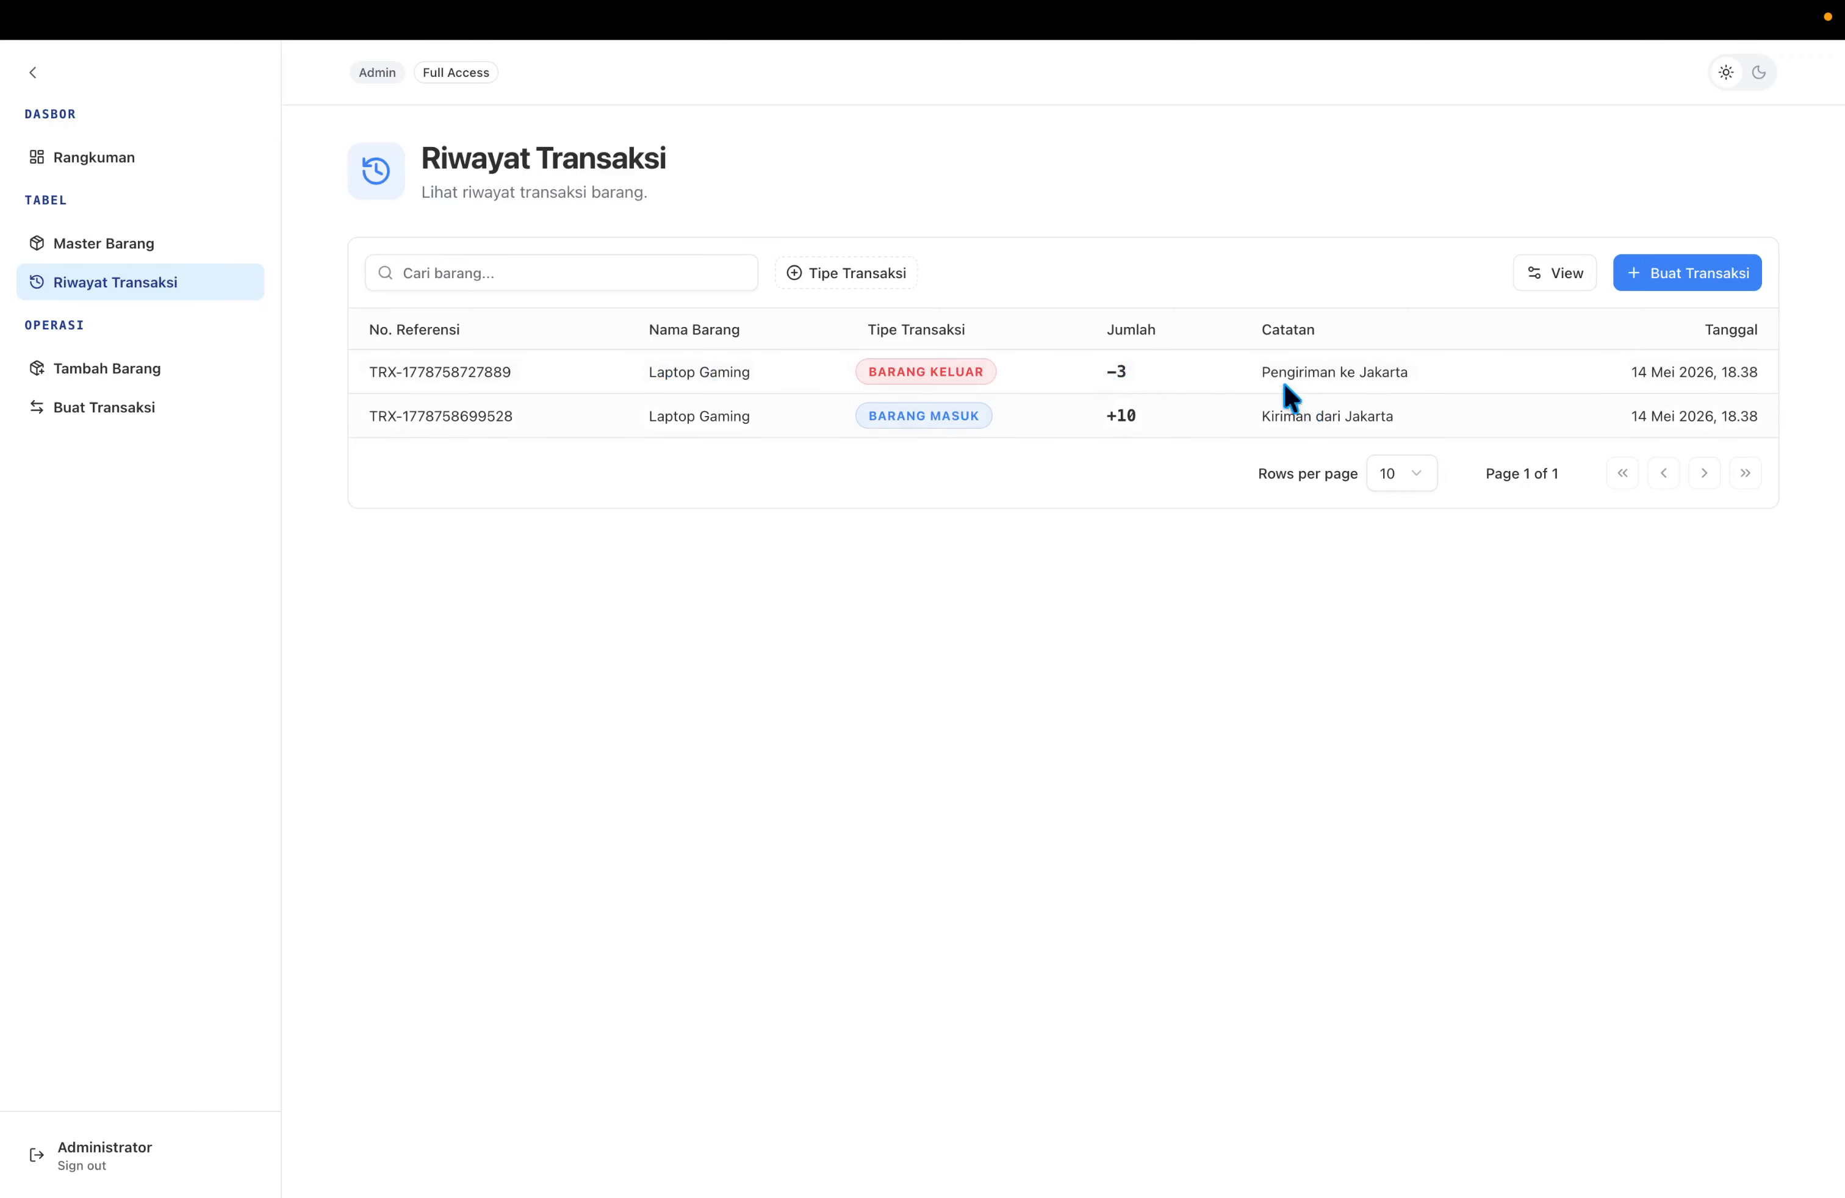
{"action": "left_click", "coordinate": [144, 159]}
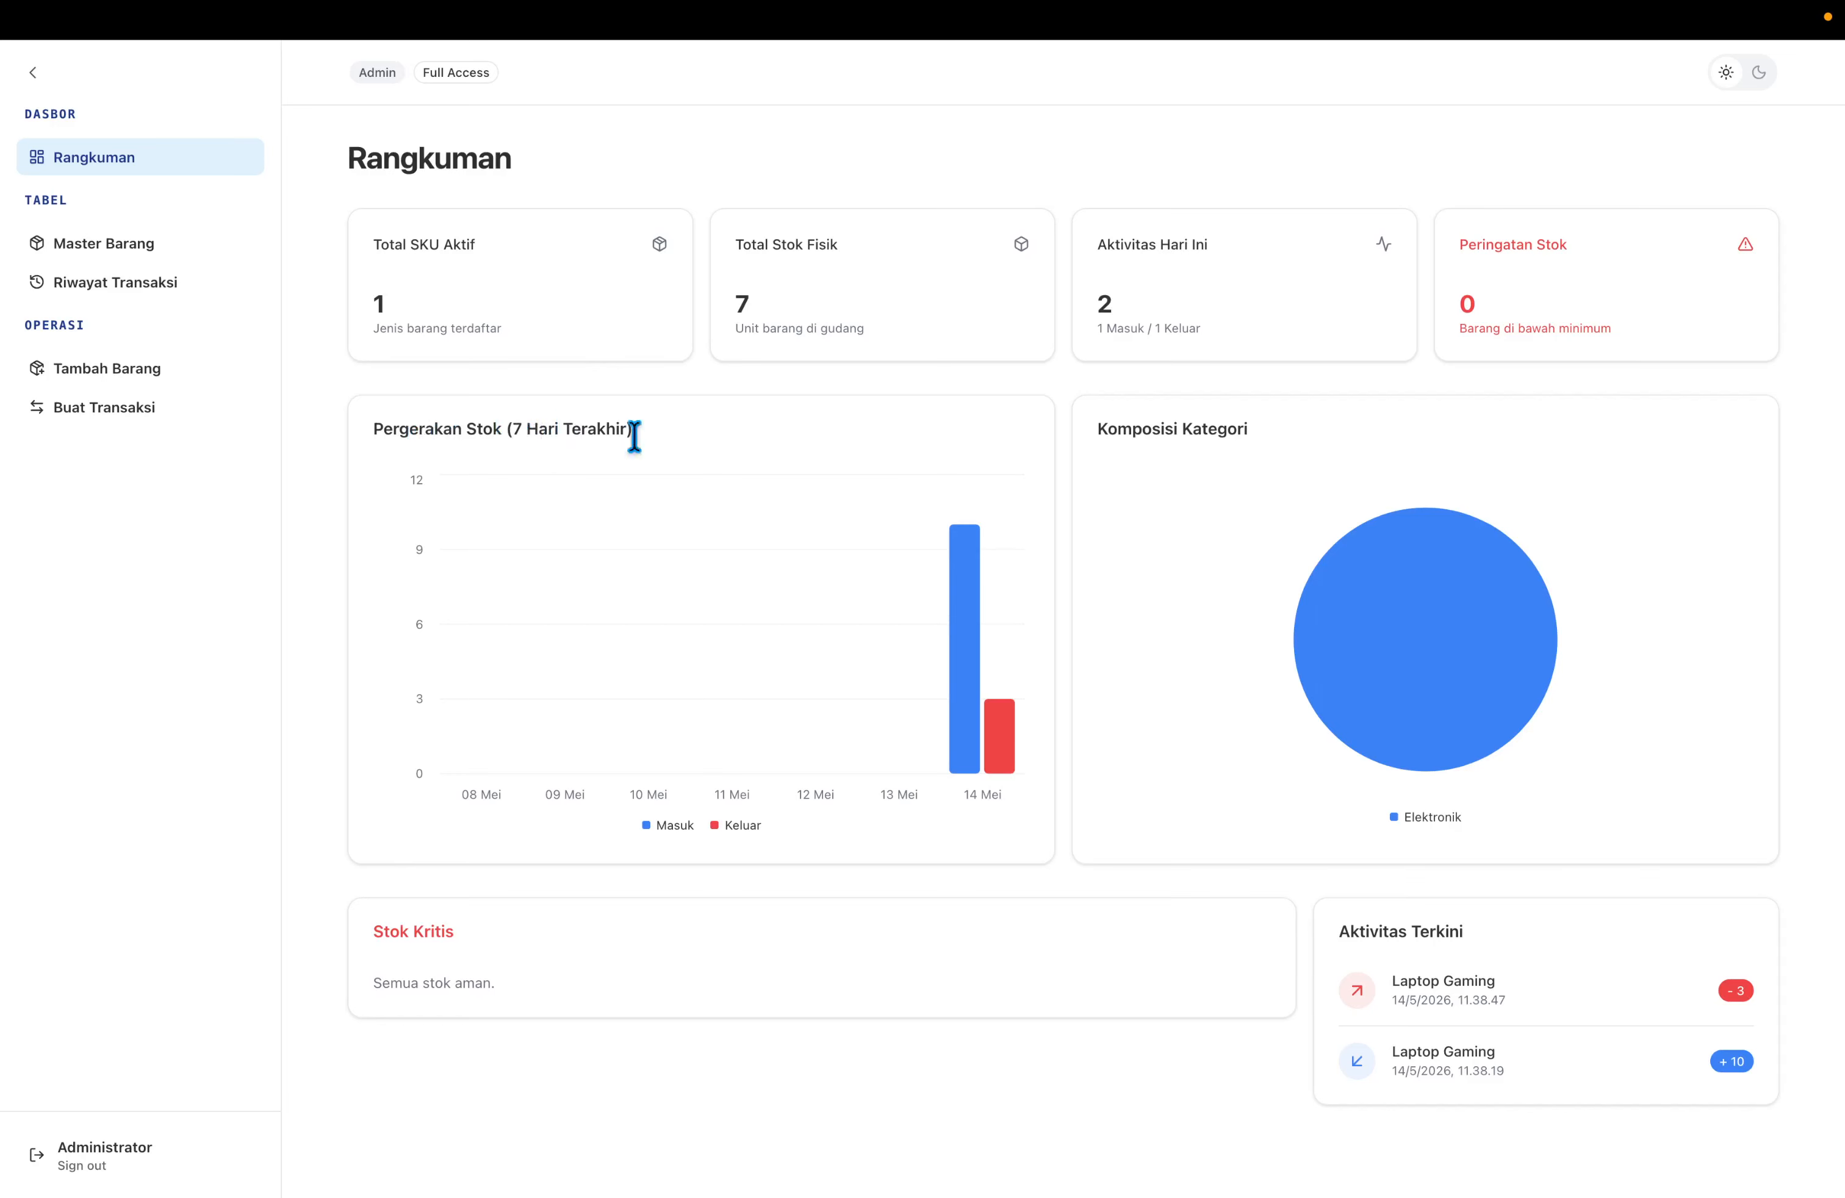
{"action": "mouse_move", "coordinate": [966, 632]}
{"action": "key", "text": "super+l"}
{"action": "key", "text": "Right"}
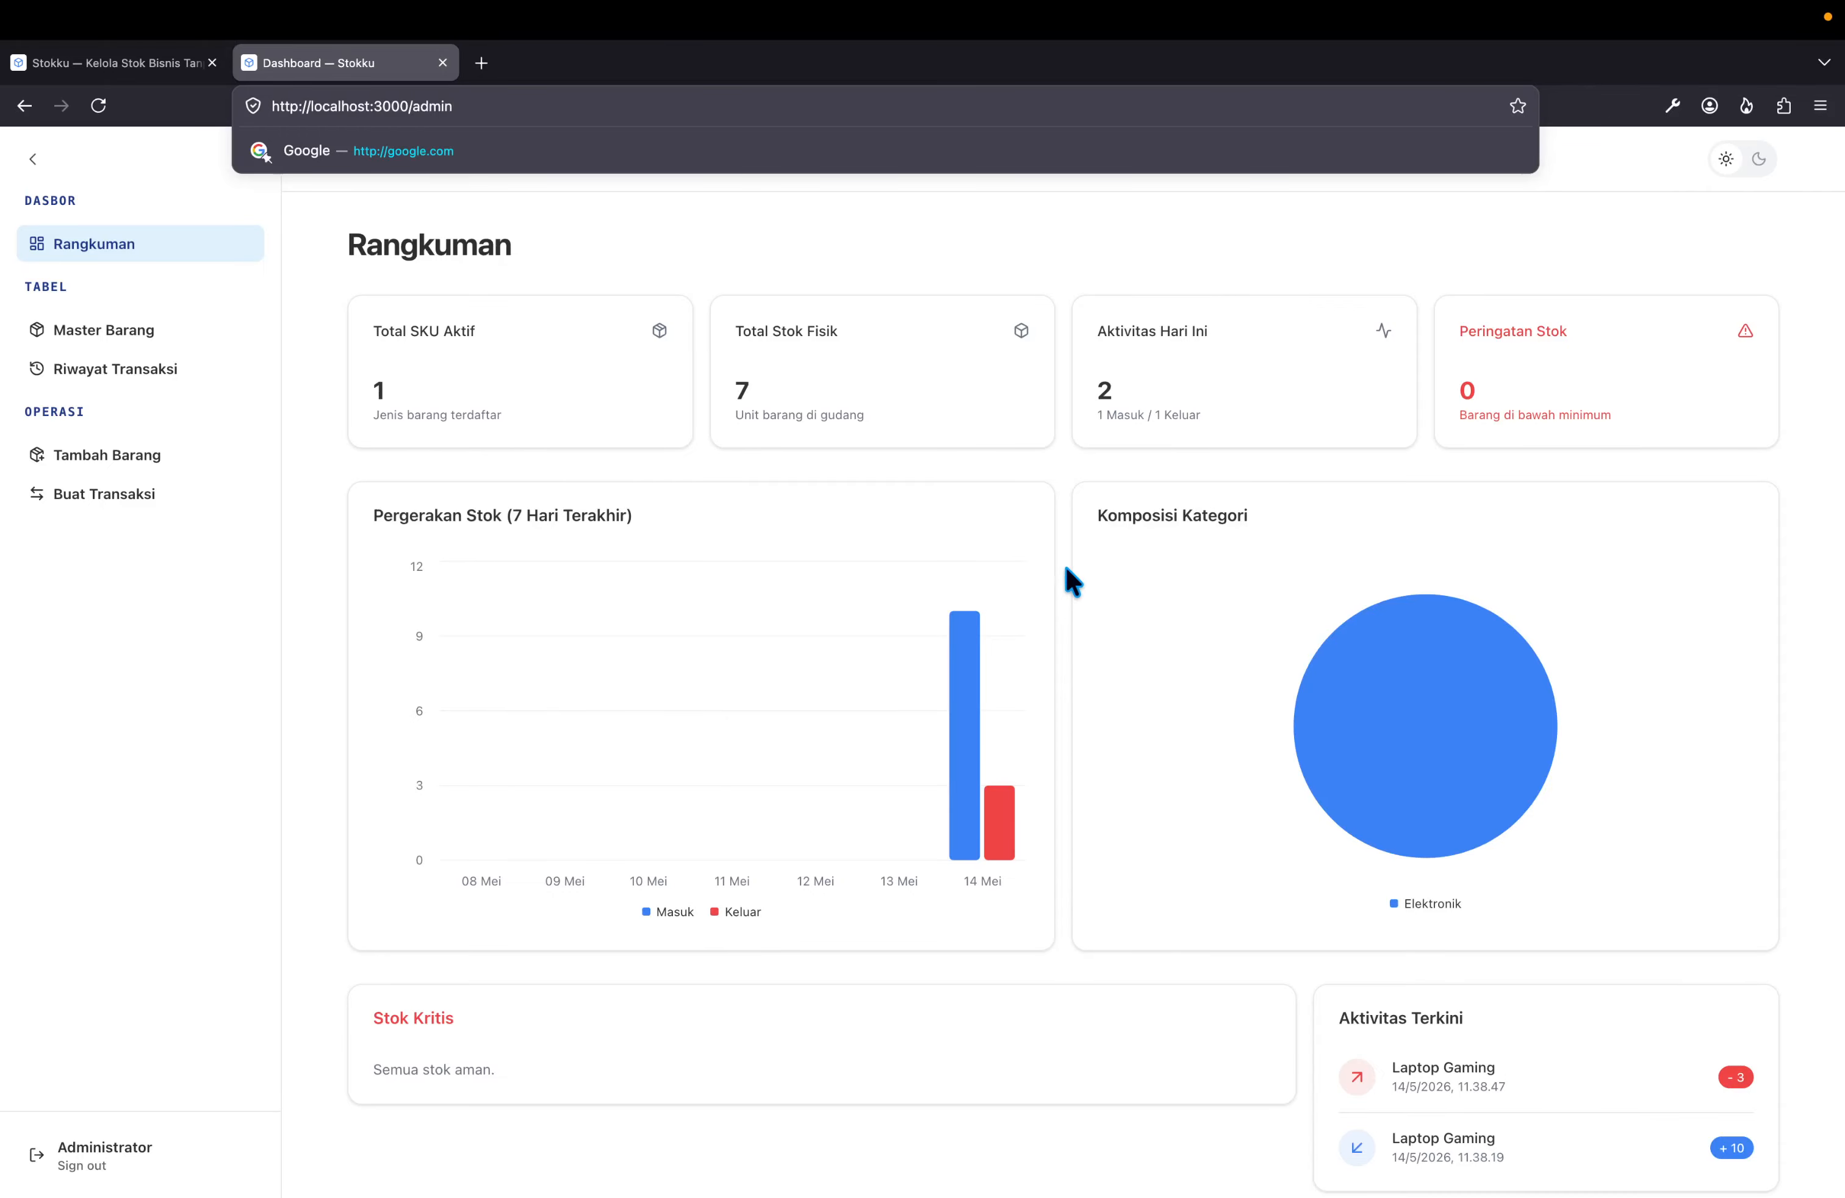
{"action": "key", "text": "Return"}
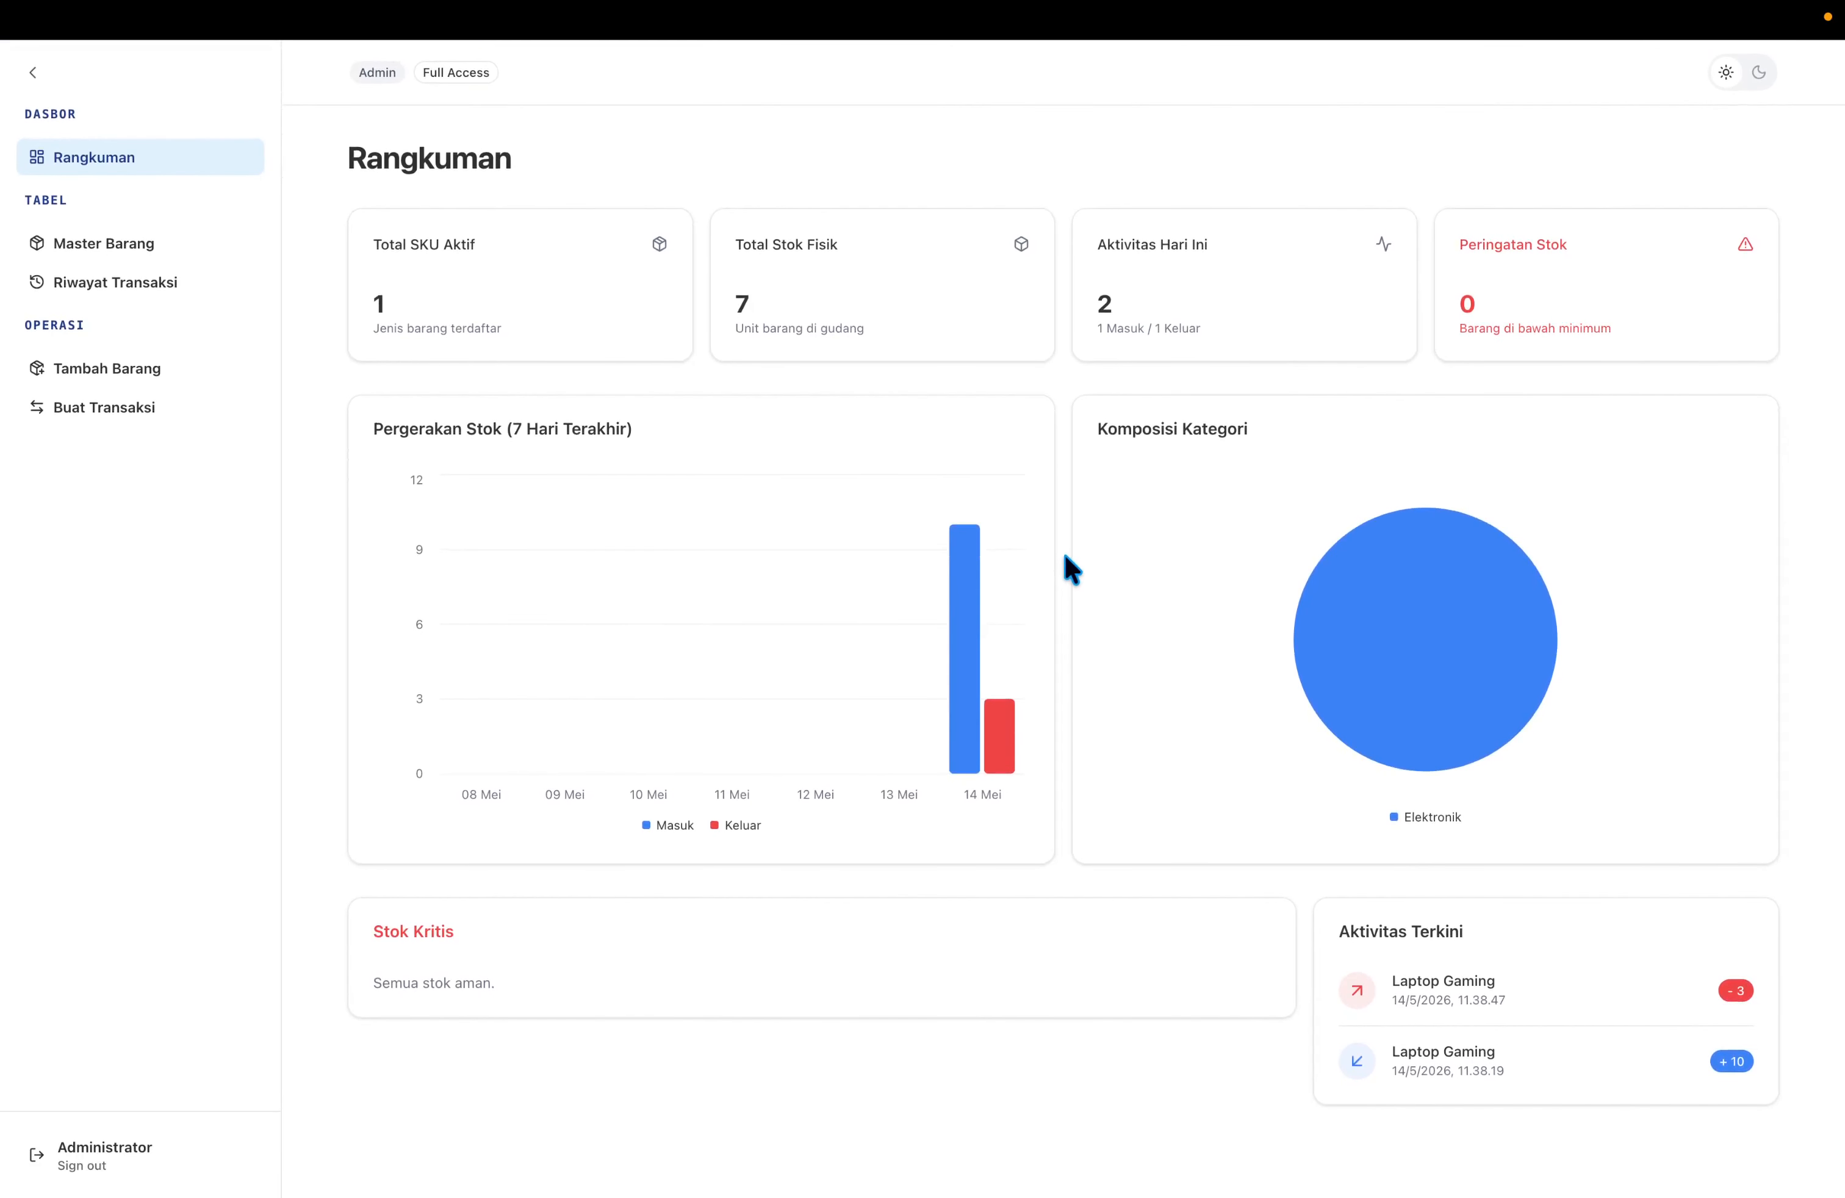
{"action": "key", "text": "super+l"}
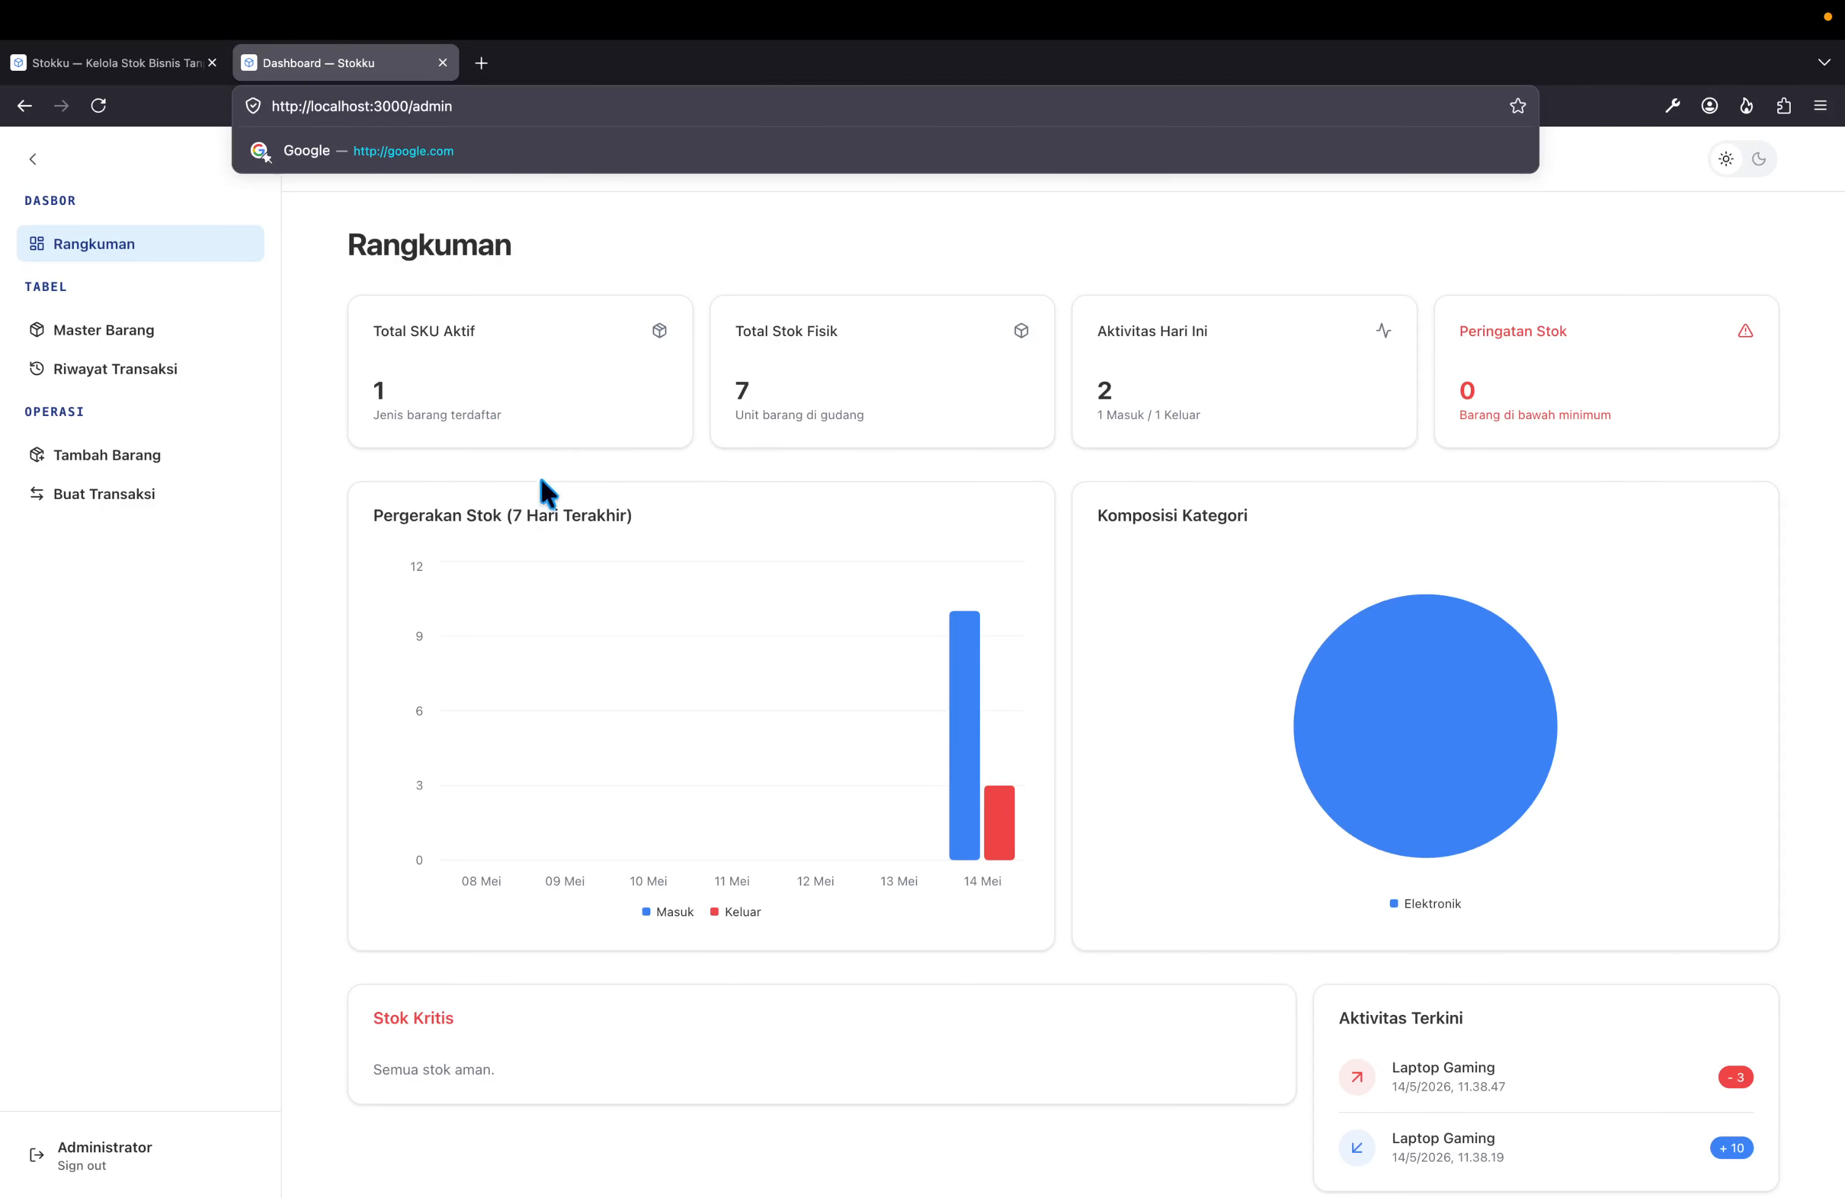
{"action": "left_click", "coordinate": [478, 467]}
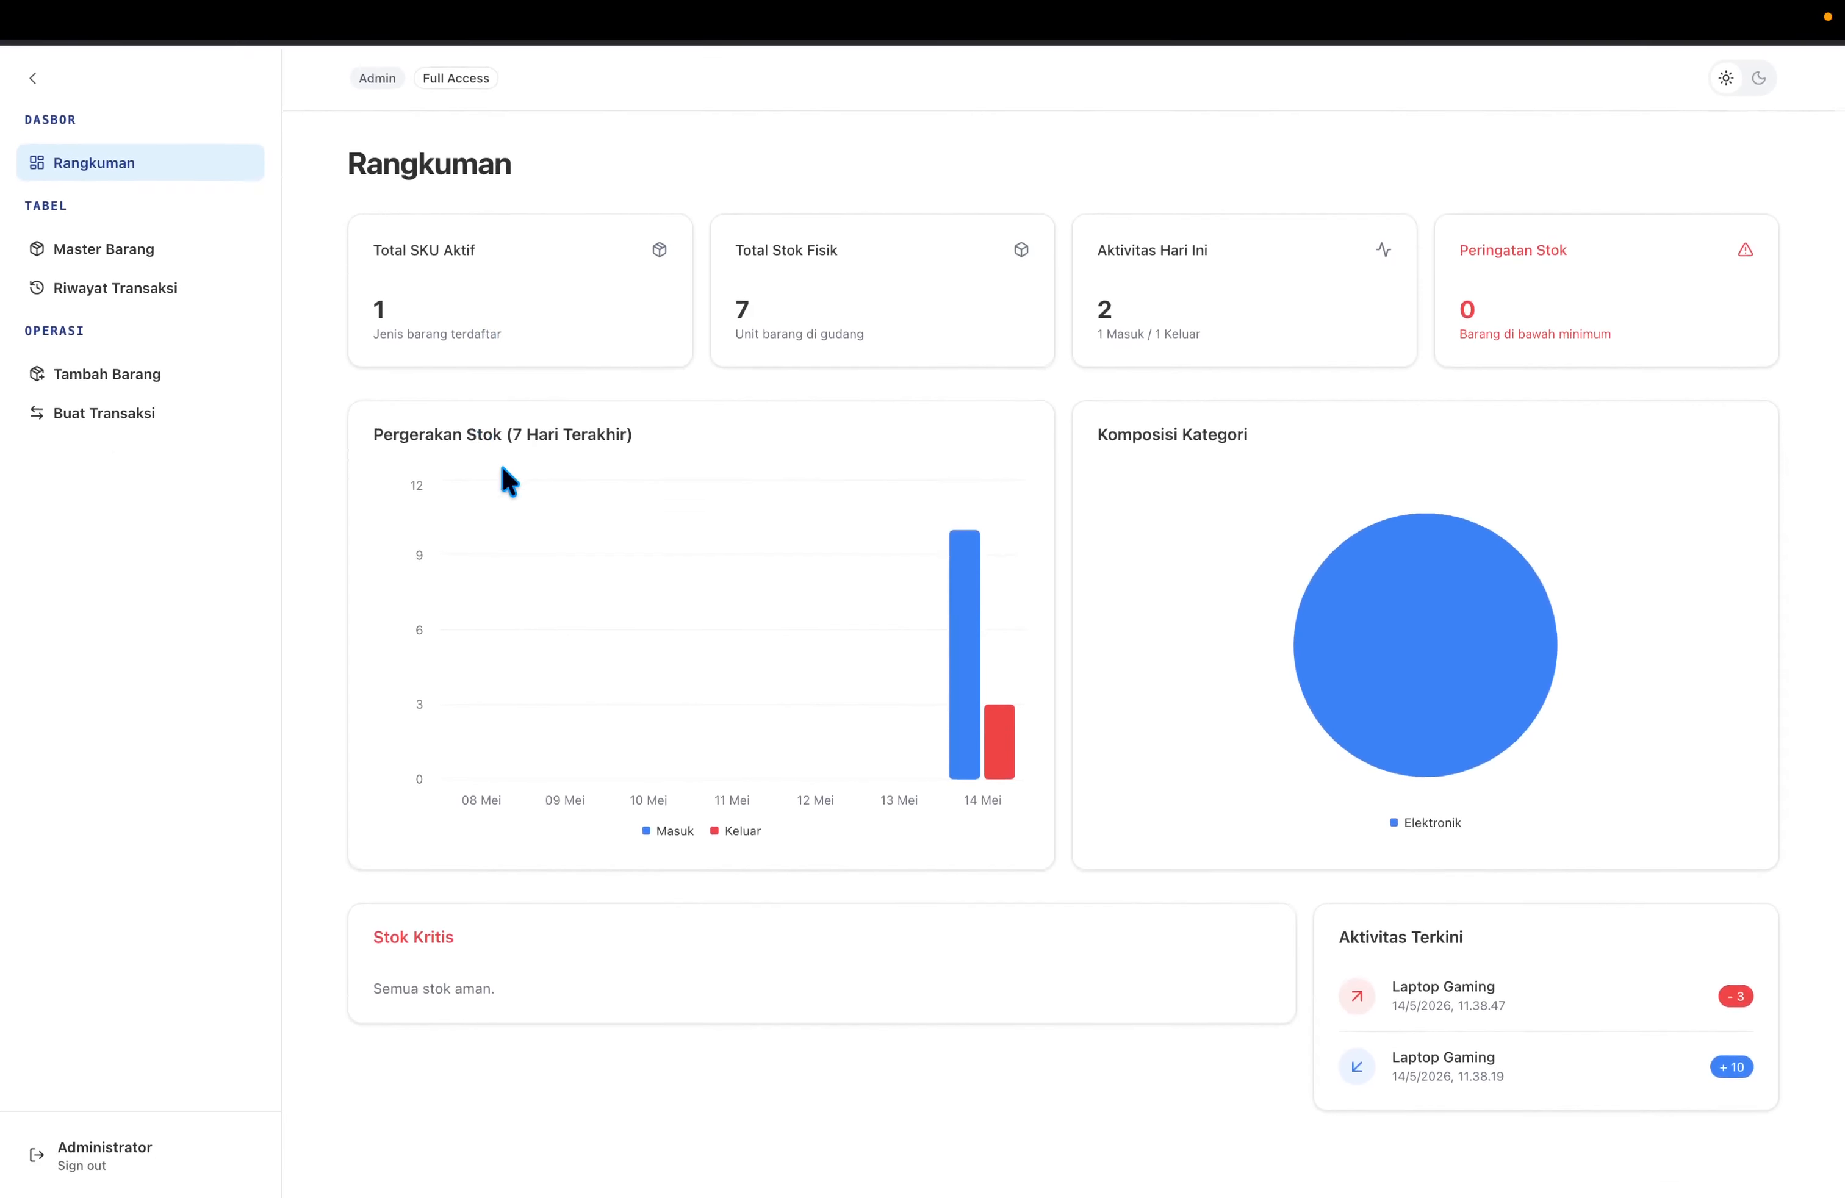
{"action": "key", "text": "super+l"}
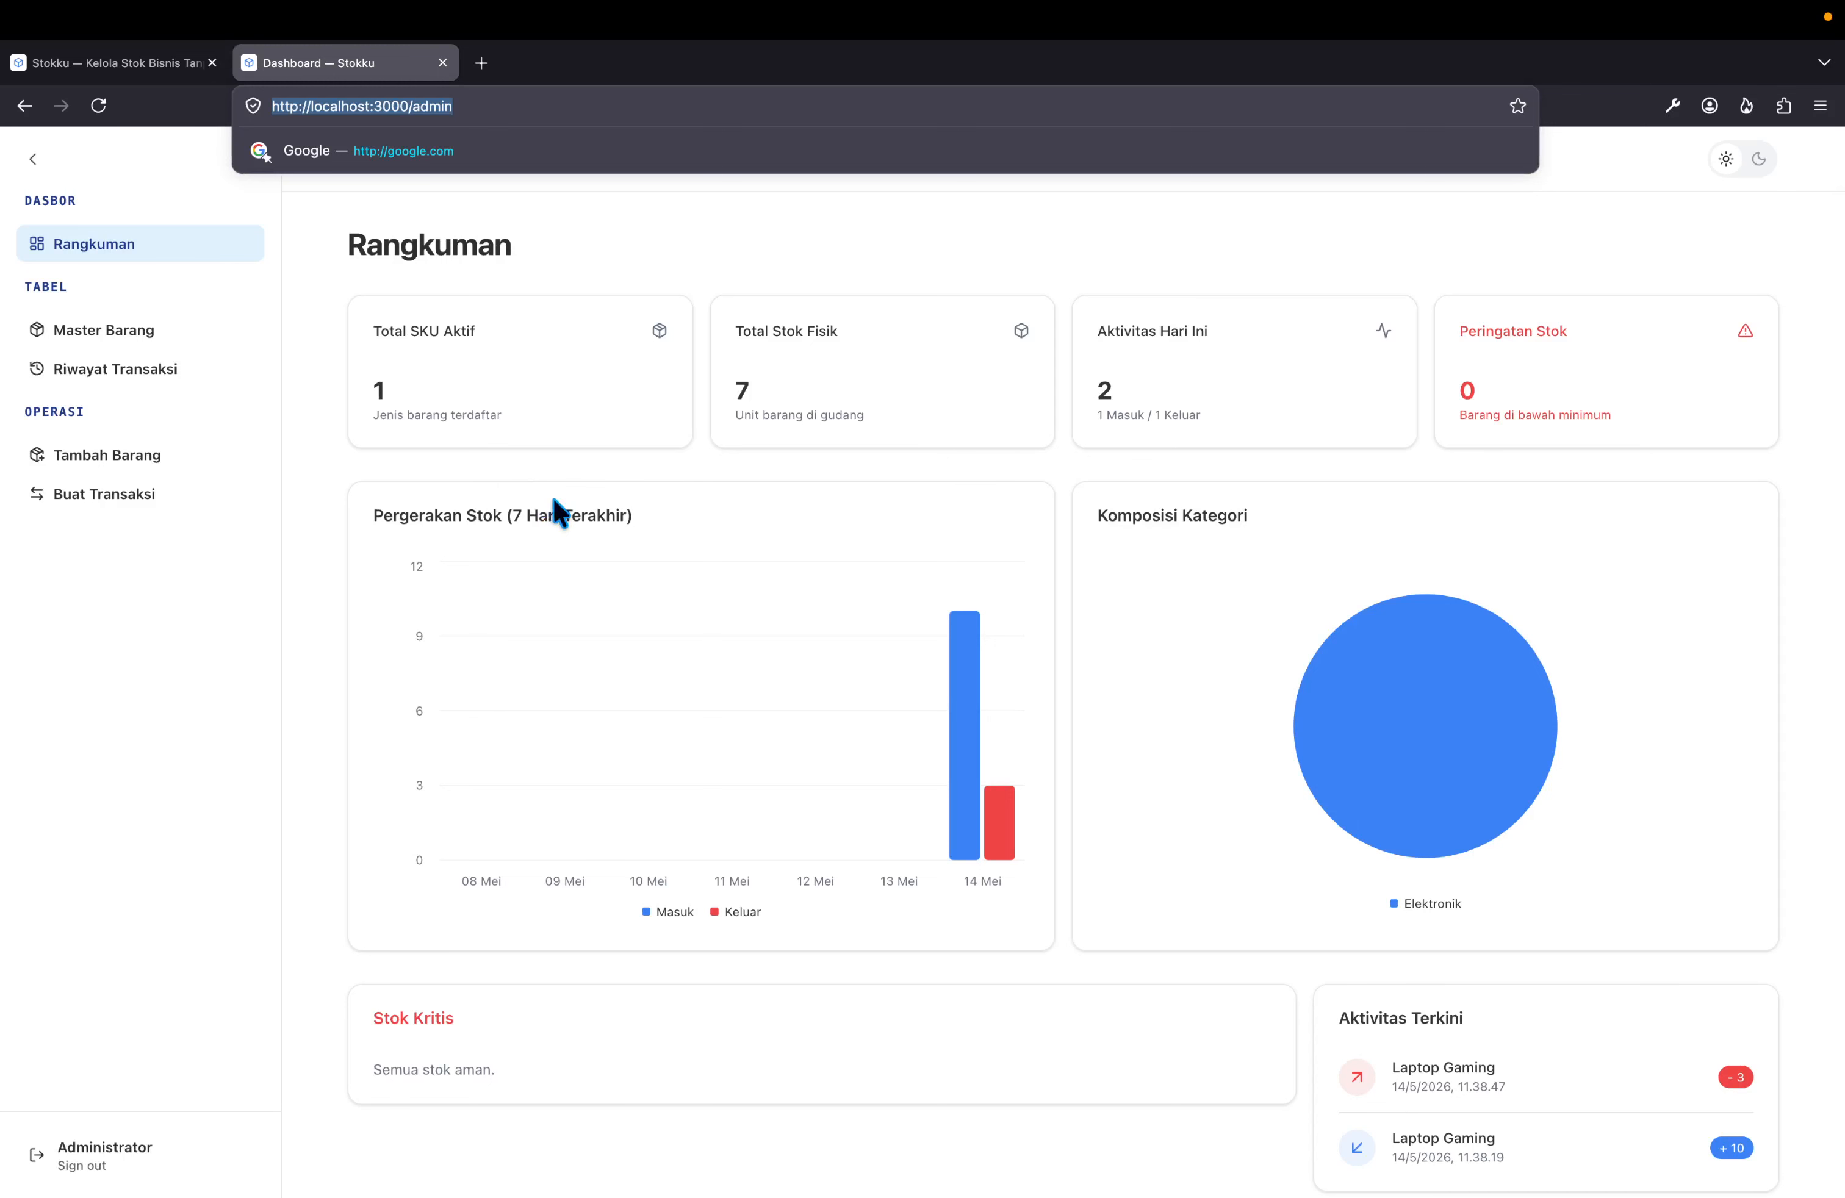
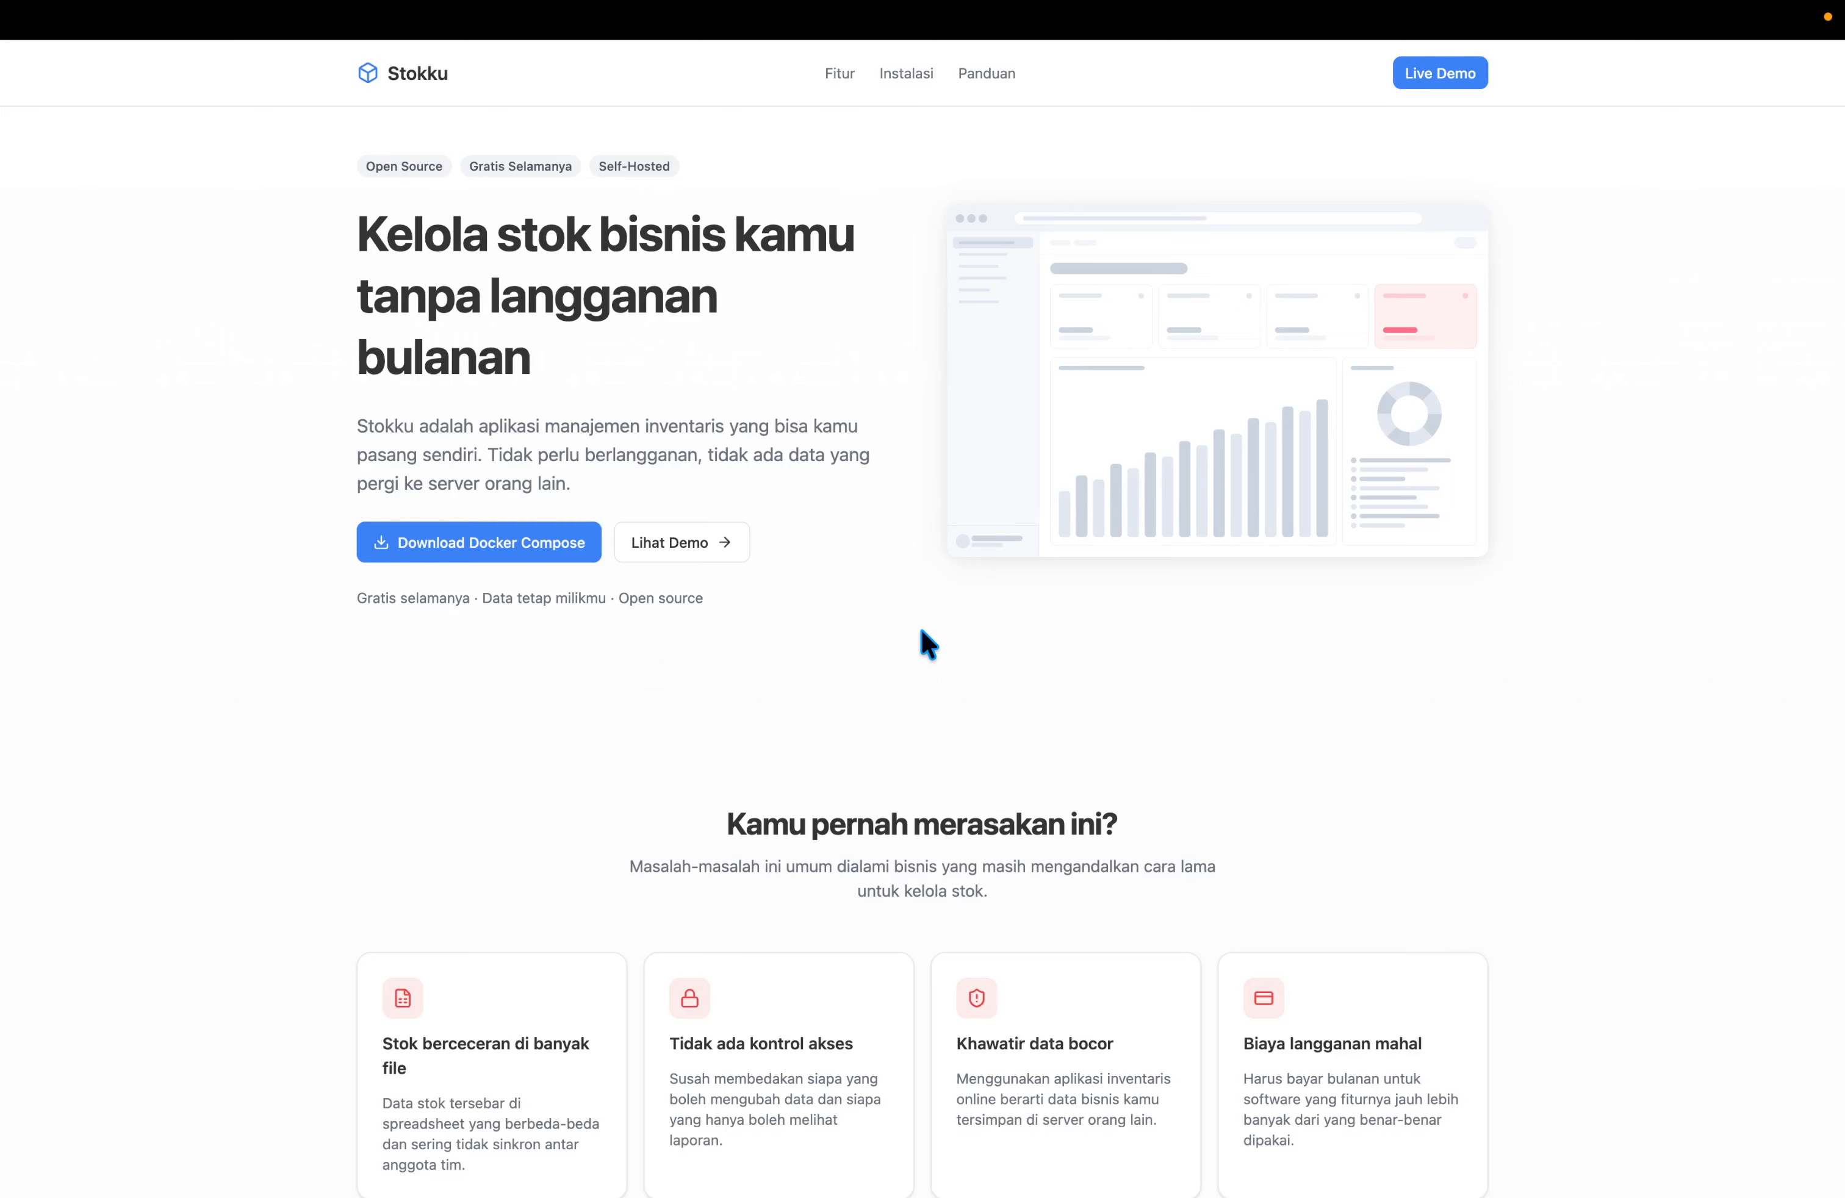
Go to dokploy.com in a new tab and reach the Dokploy panel dashboard showing 4 projects.
{"action": "key", "text": "super+t"}
{"action": "type", "text": "coolify"}
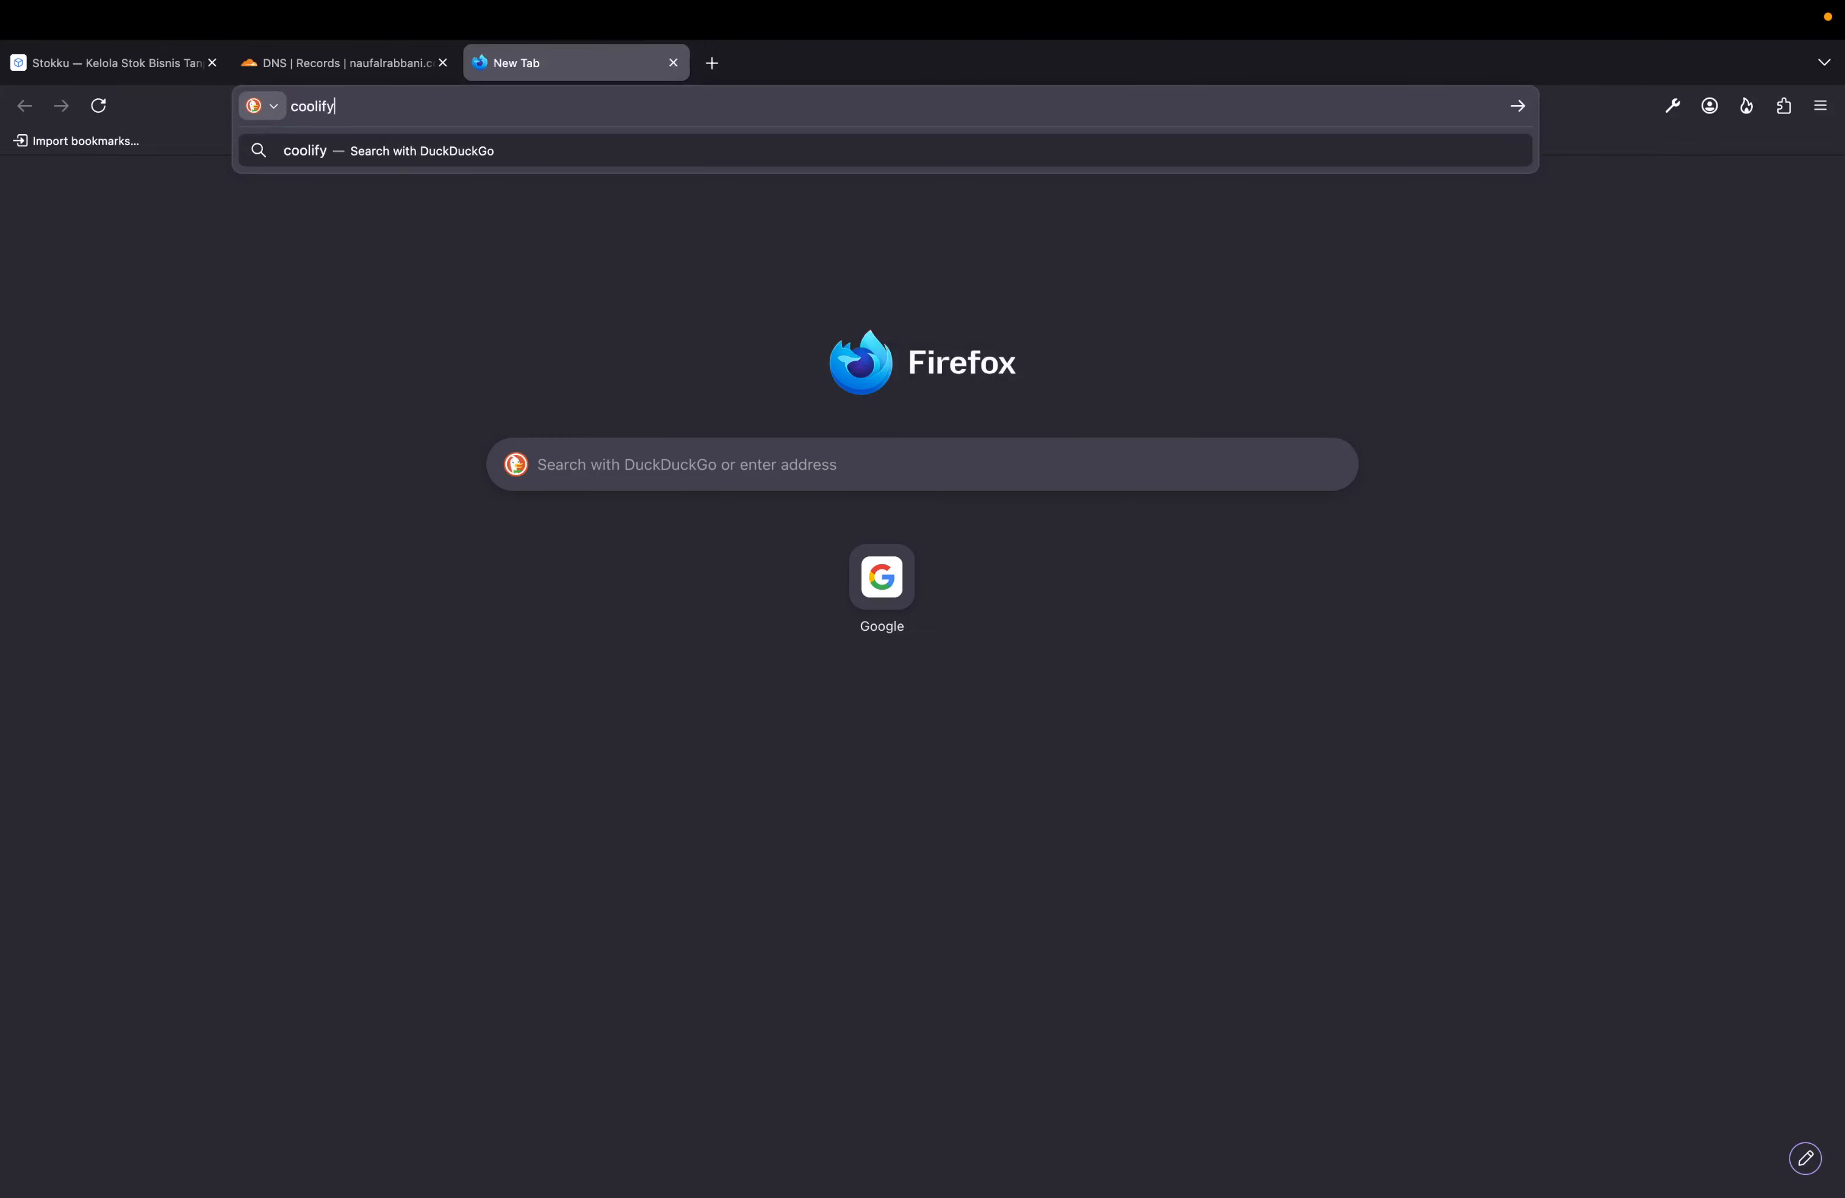
{"action": "key", "text": "super+BackSpace"}
{"action": "type", "text": "dokploy"}
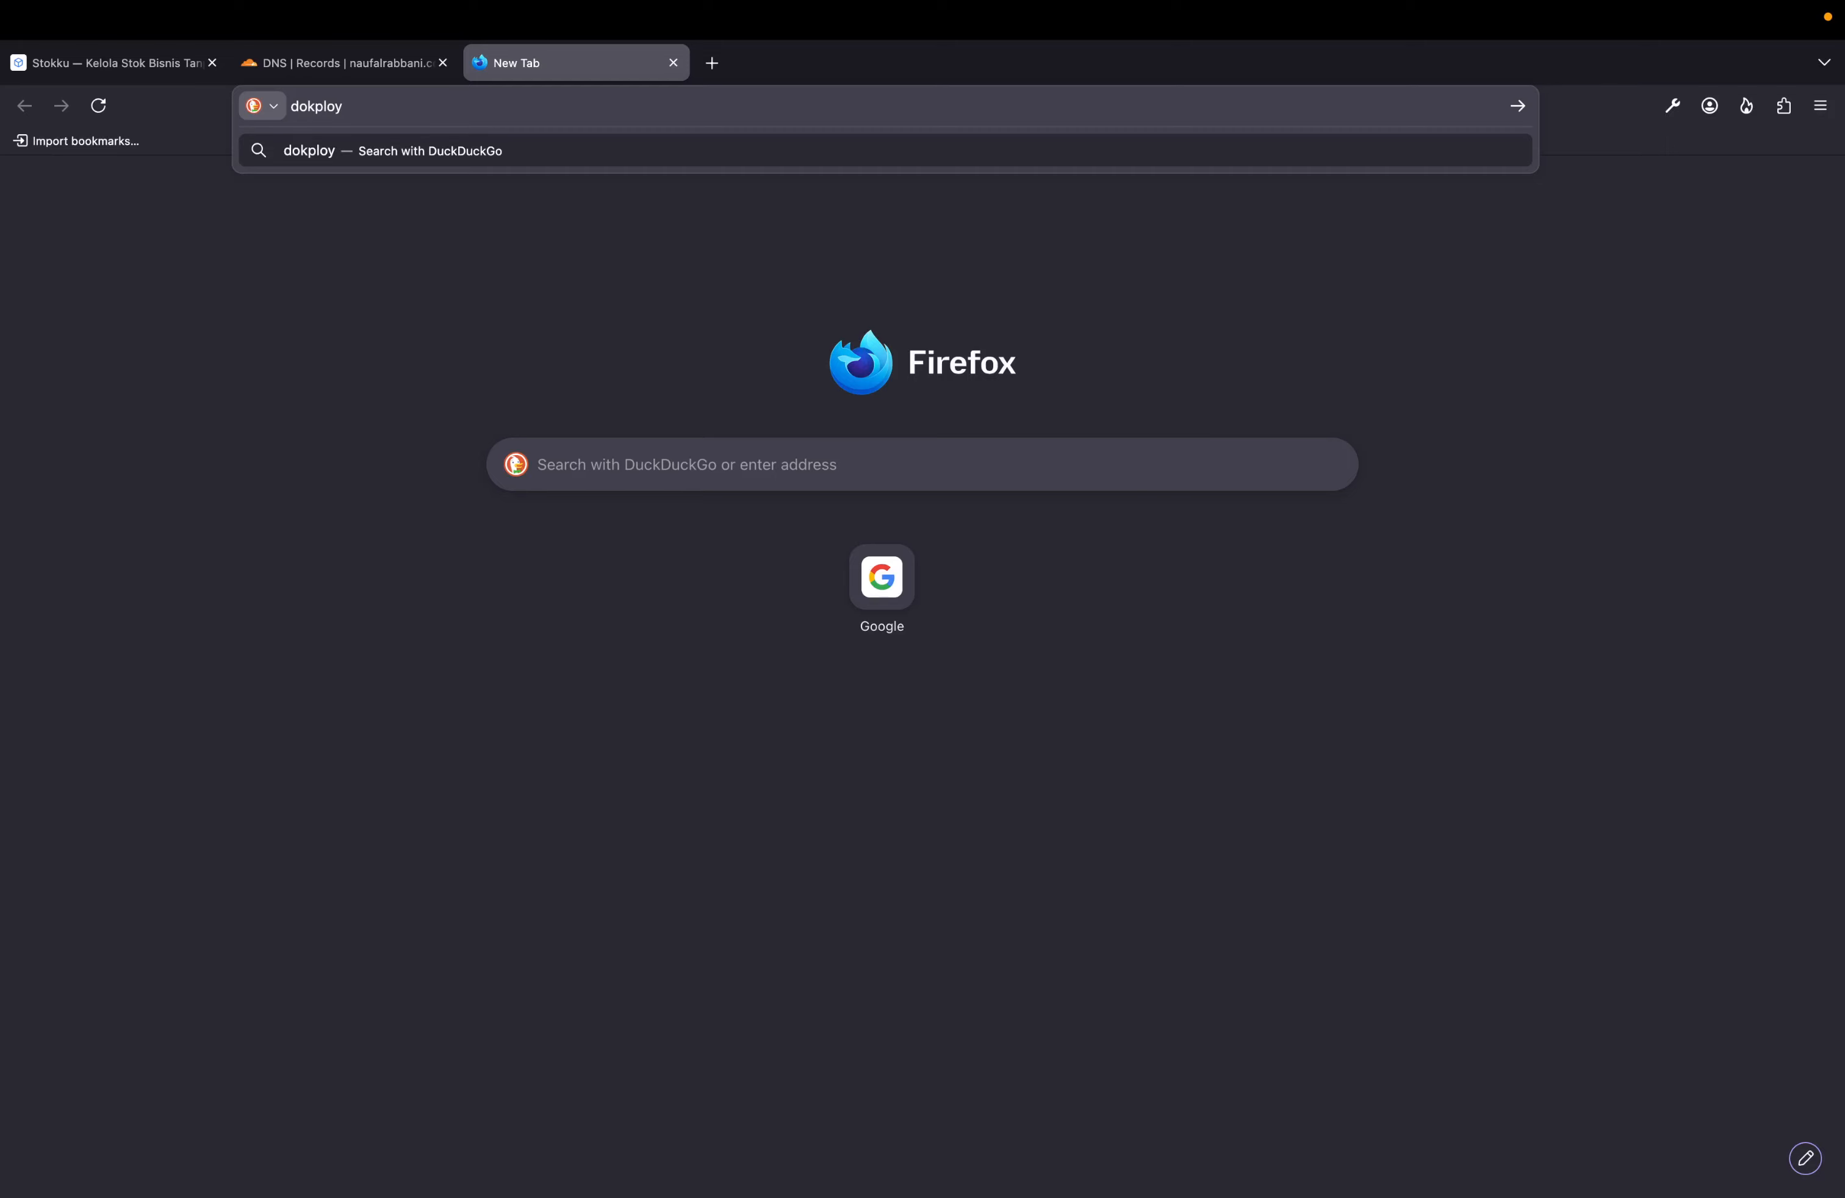
{"action": "type", "text": ".com"}
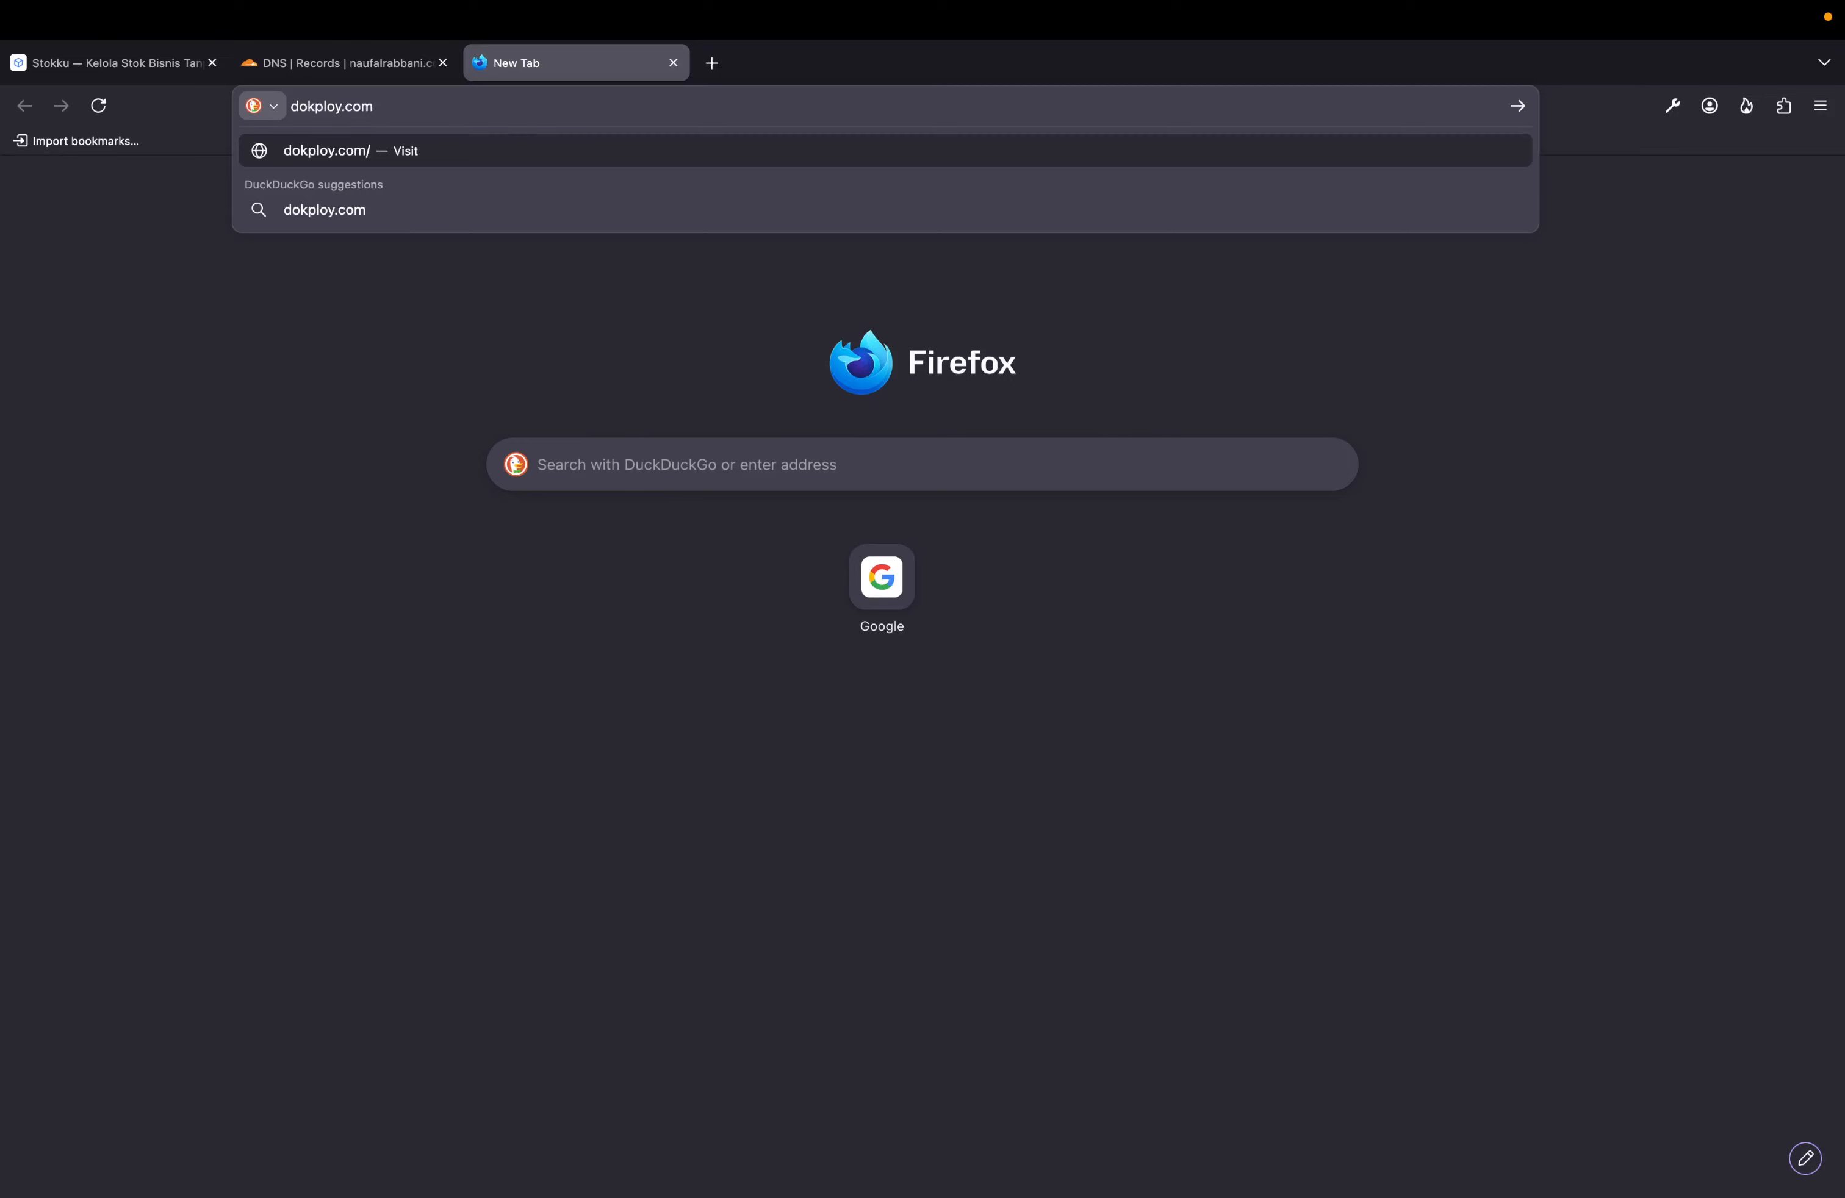
{"action": "key", "text": "Return"}
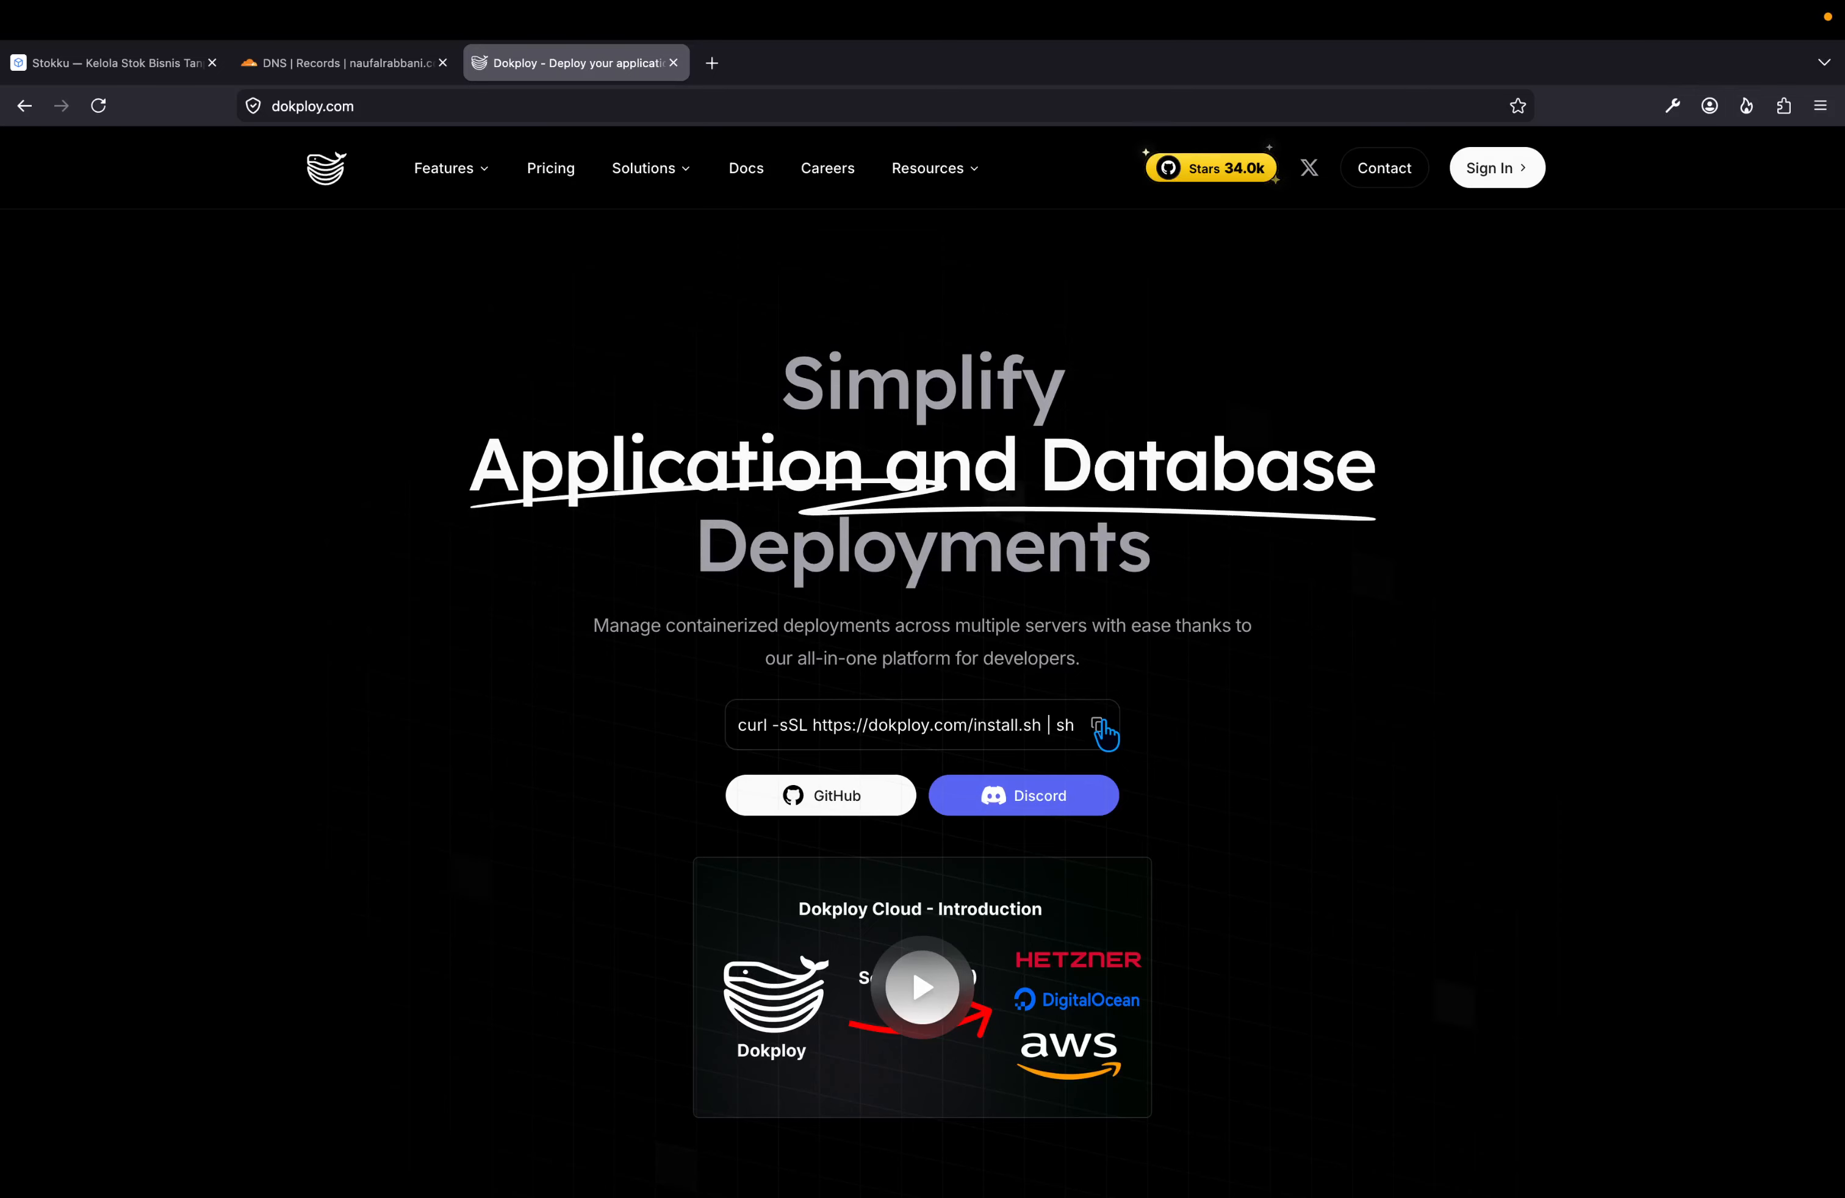
{"action": "key", "text": "super+l"}
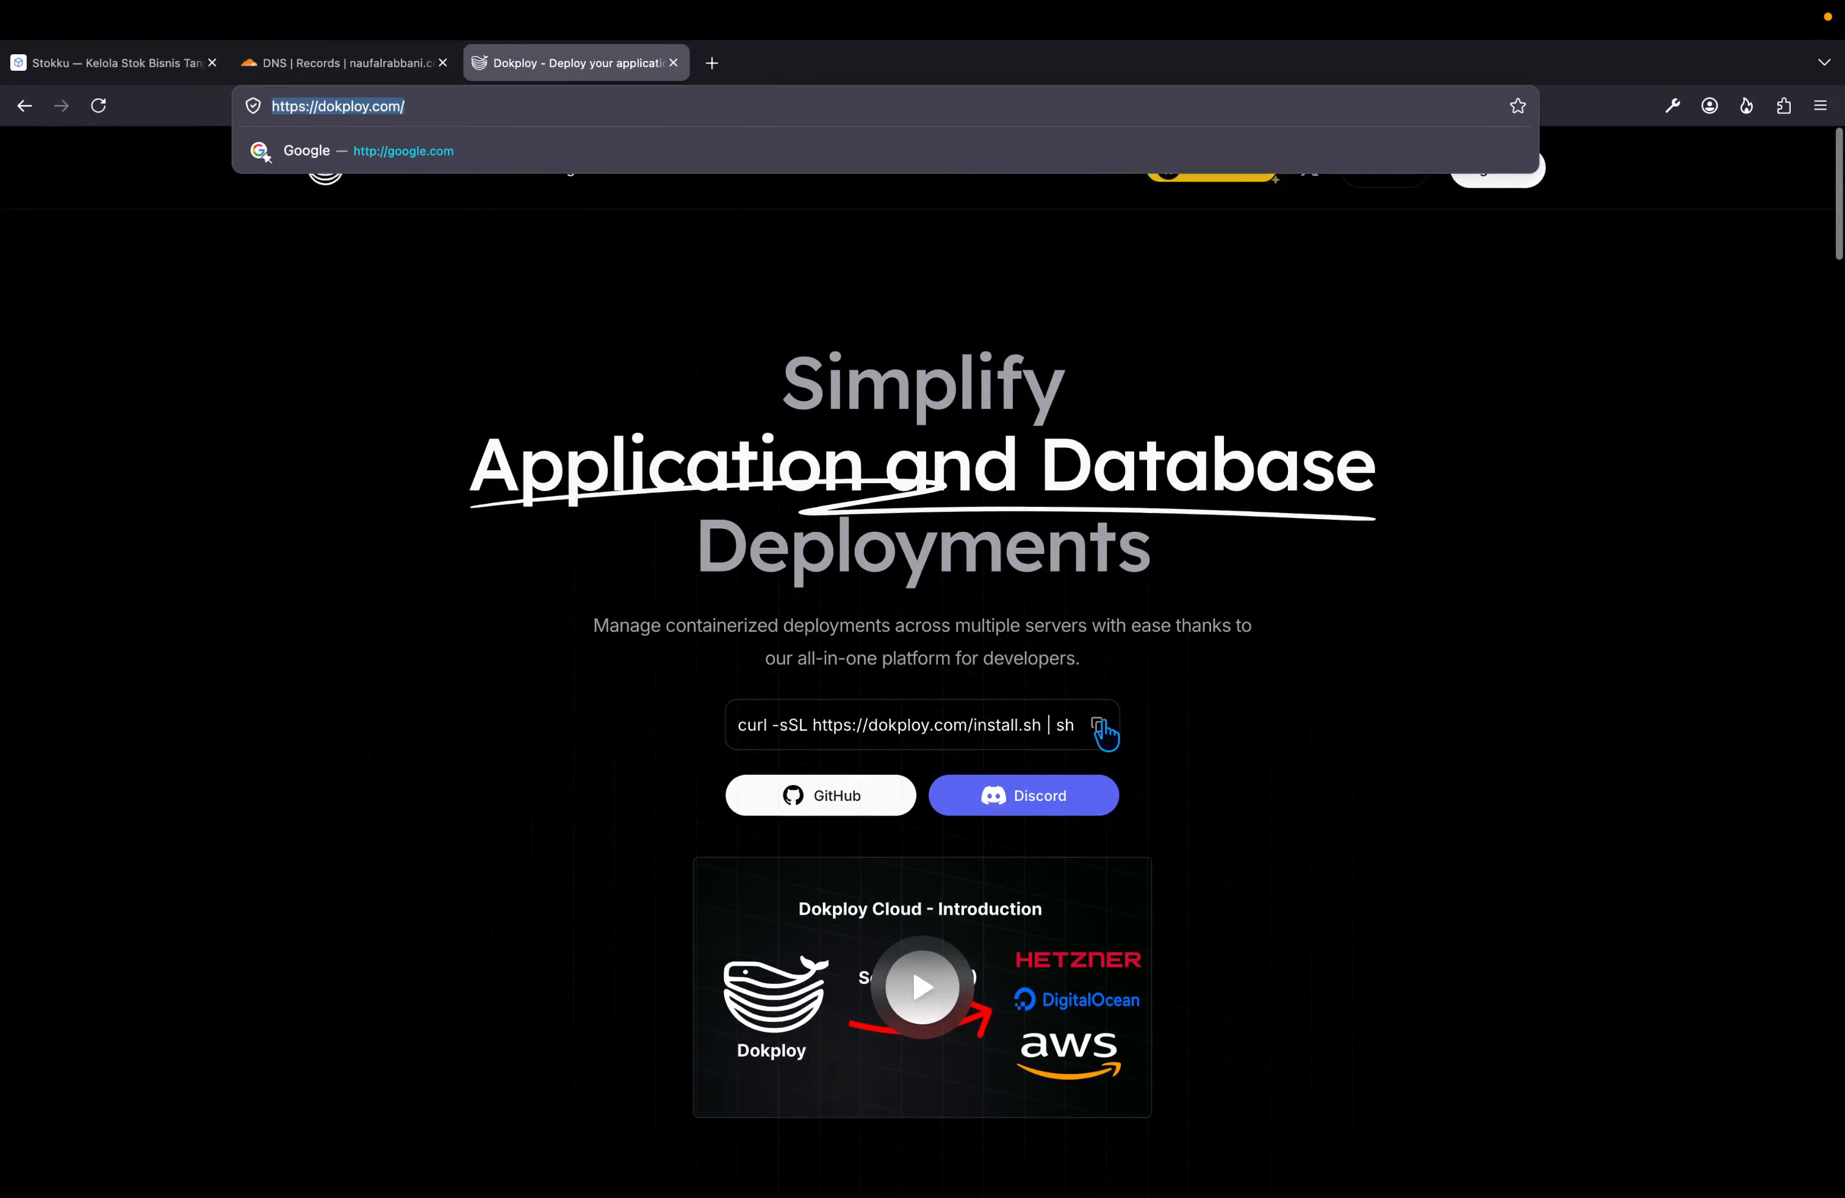
{"action": "left_click", "coordinate": [1274, 729]}
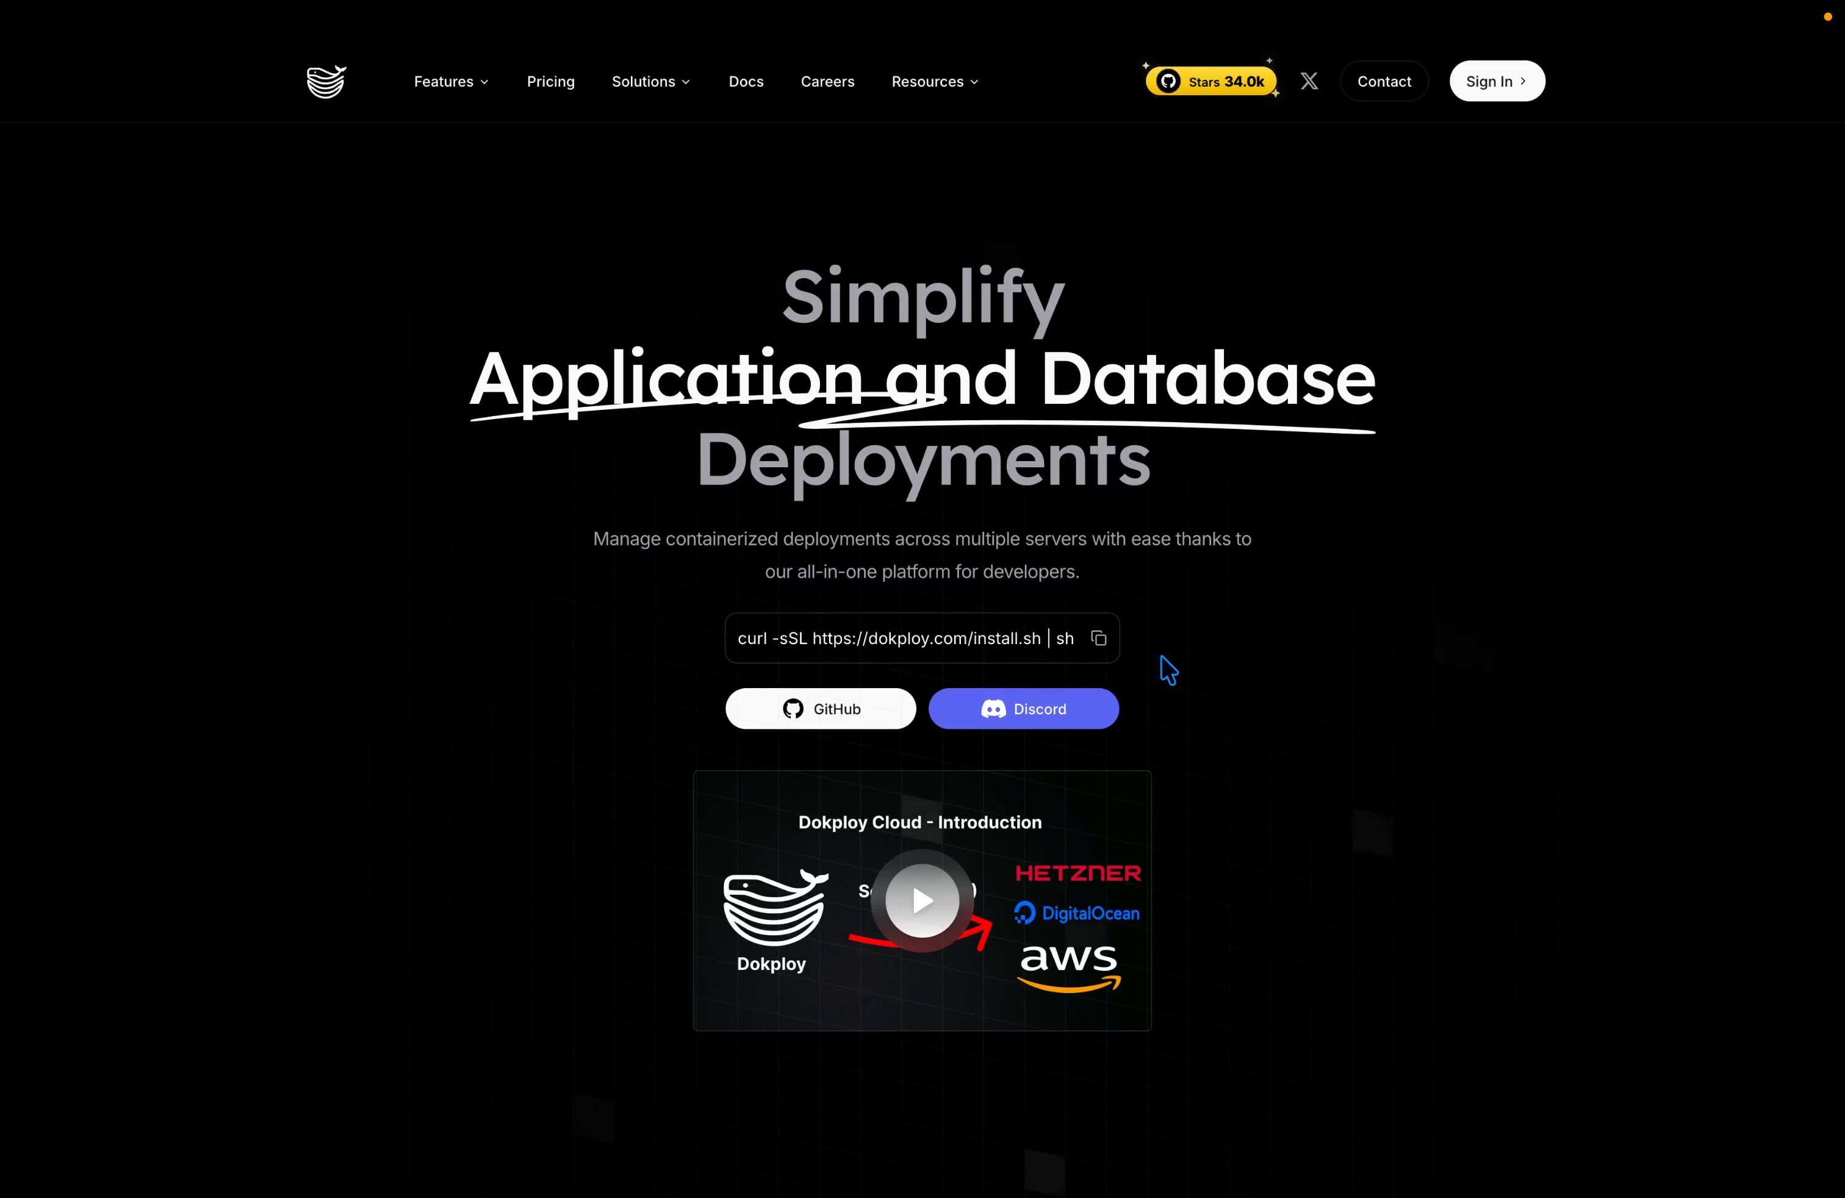
{"action": "key", "text": "ctrl+Tab"}
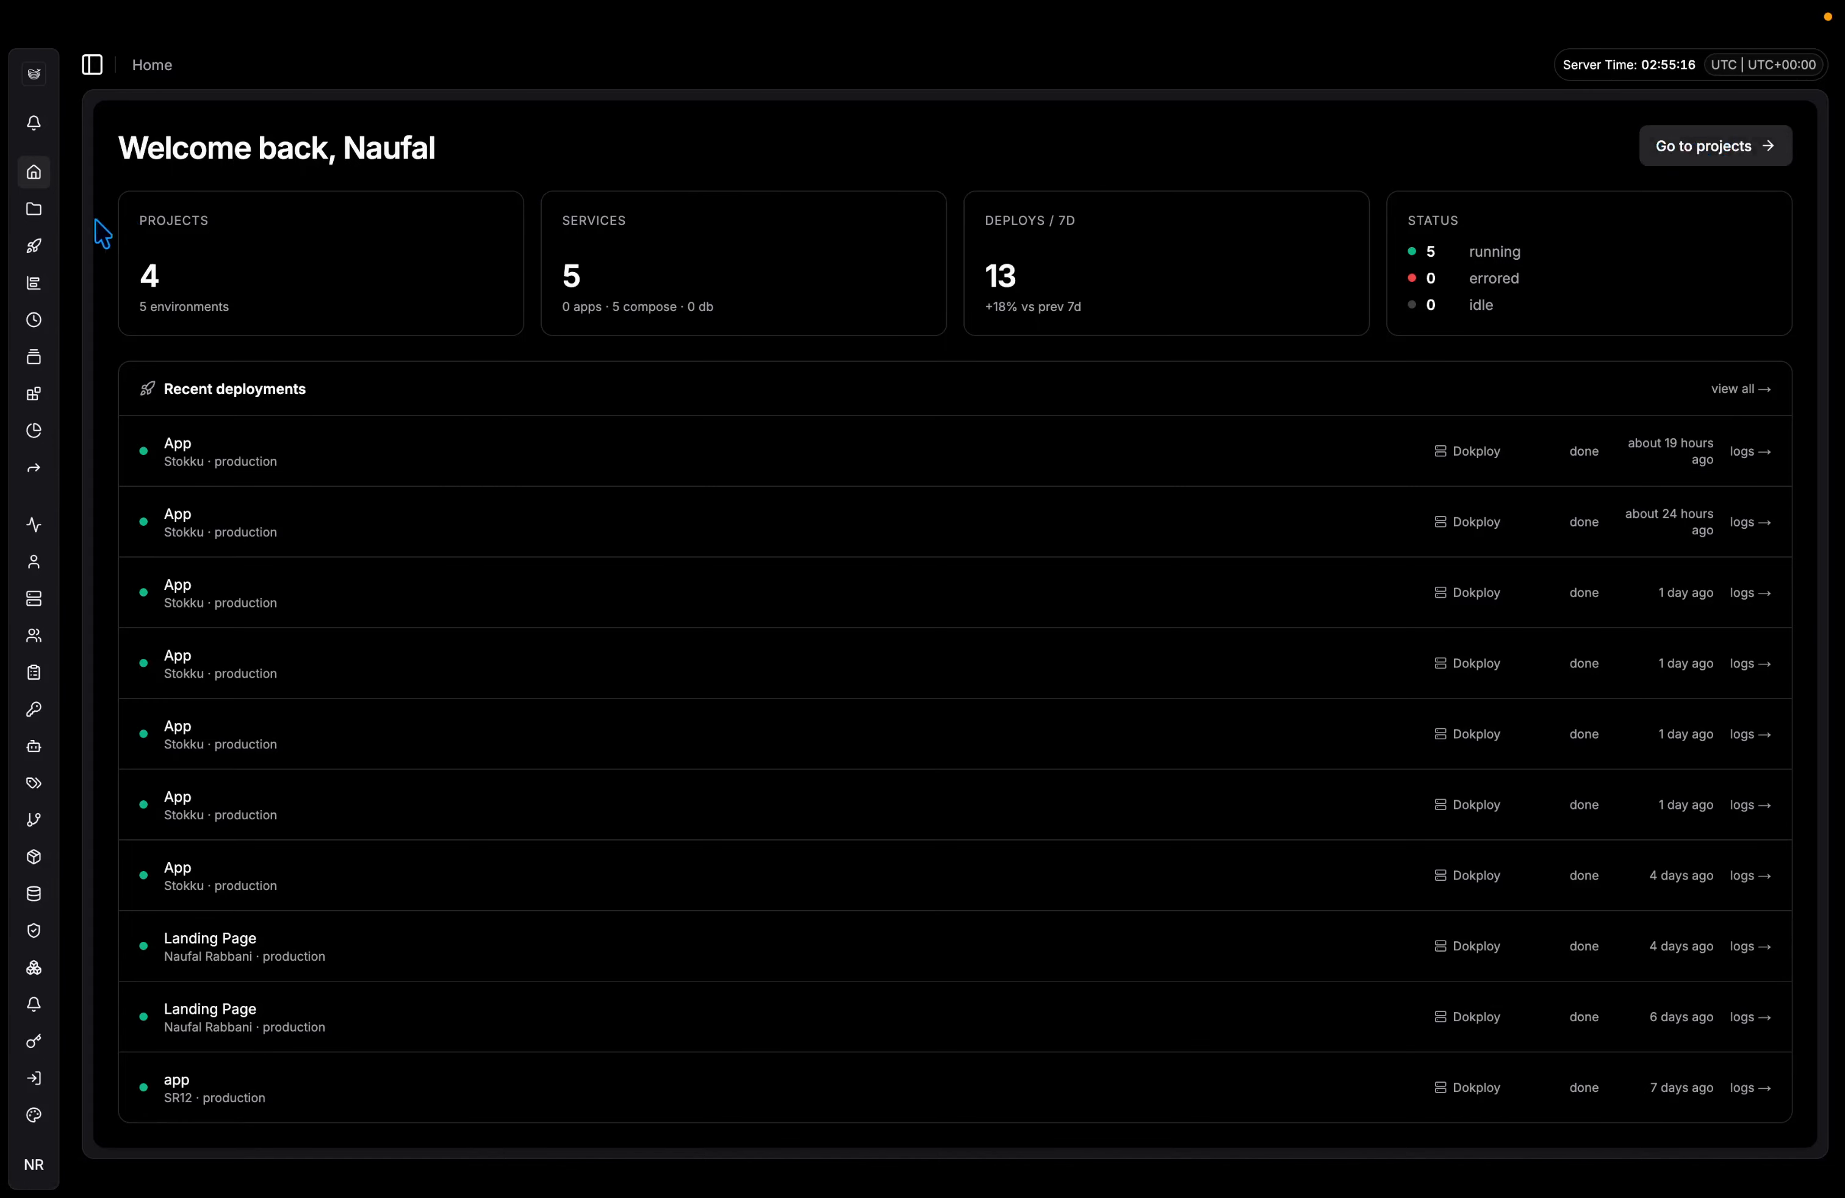
Create a new project named 'Stokku Demo'.
{"action": "left_click", "coordinate": [35, 210]}
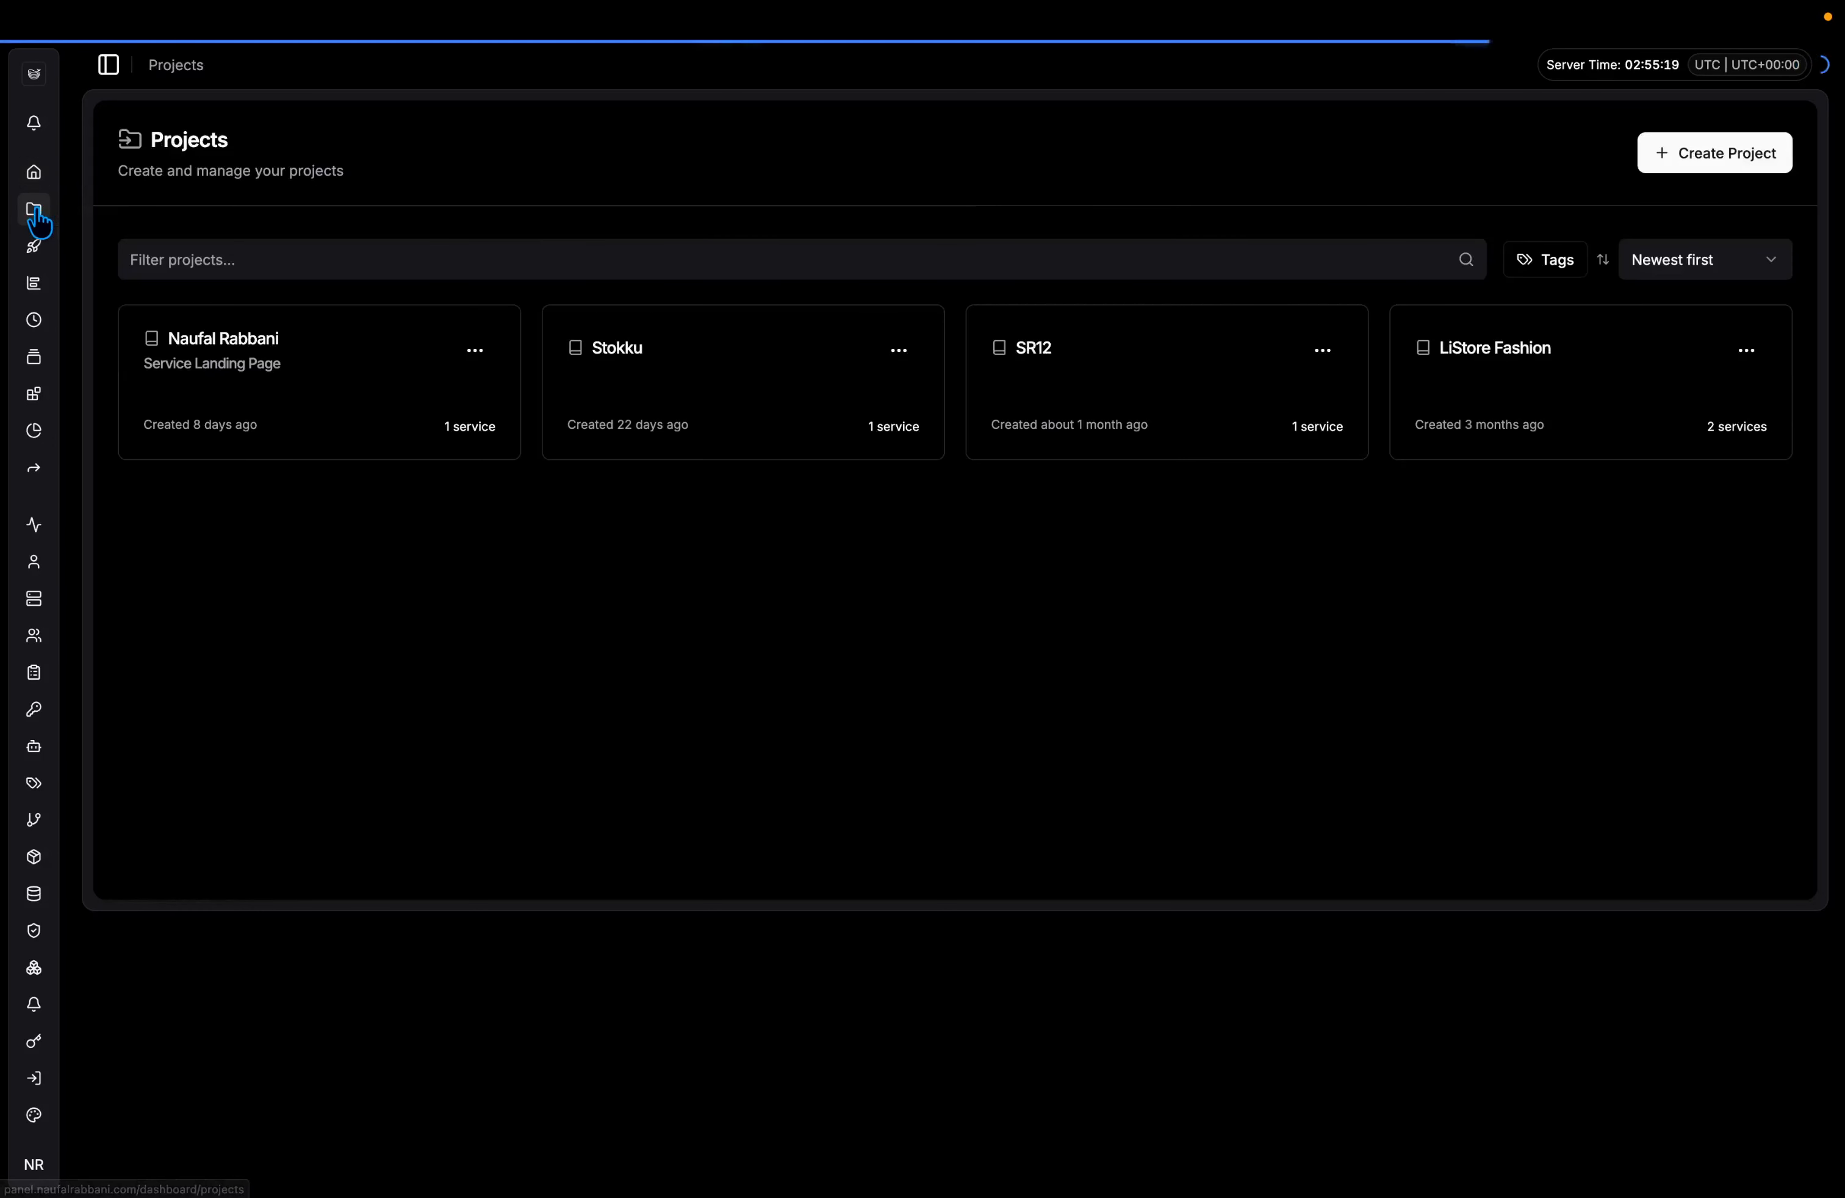
{"action": "left_click", "coordinate": [1696, 154]}
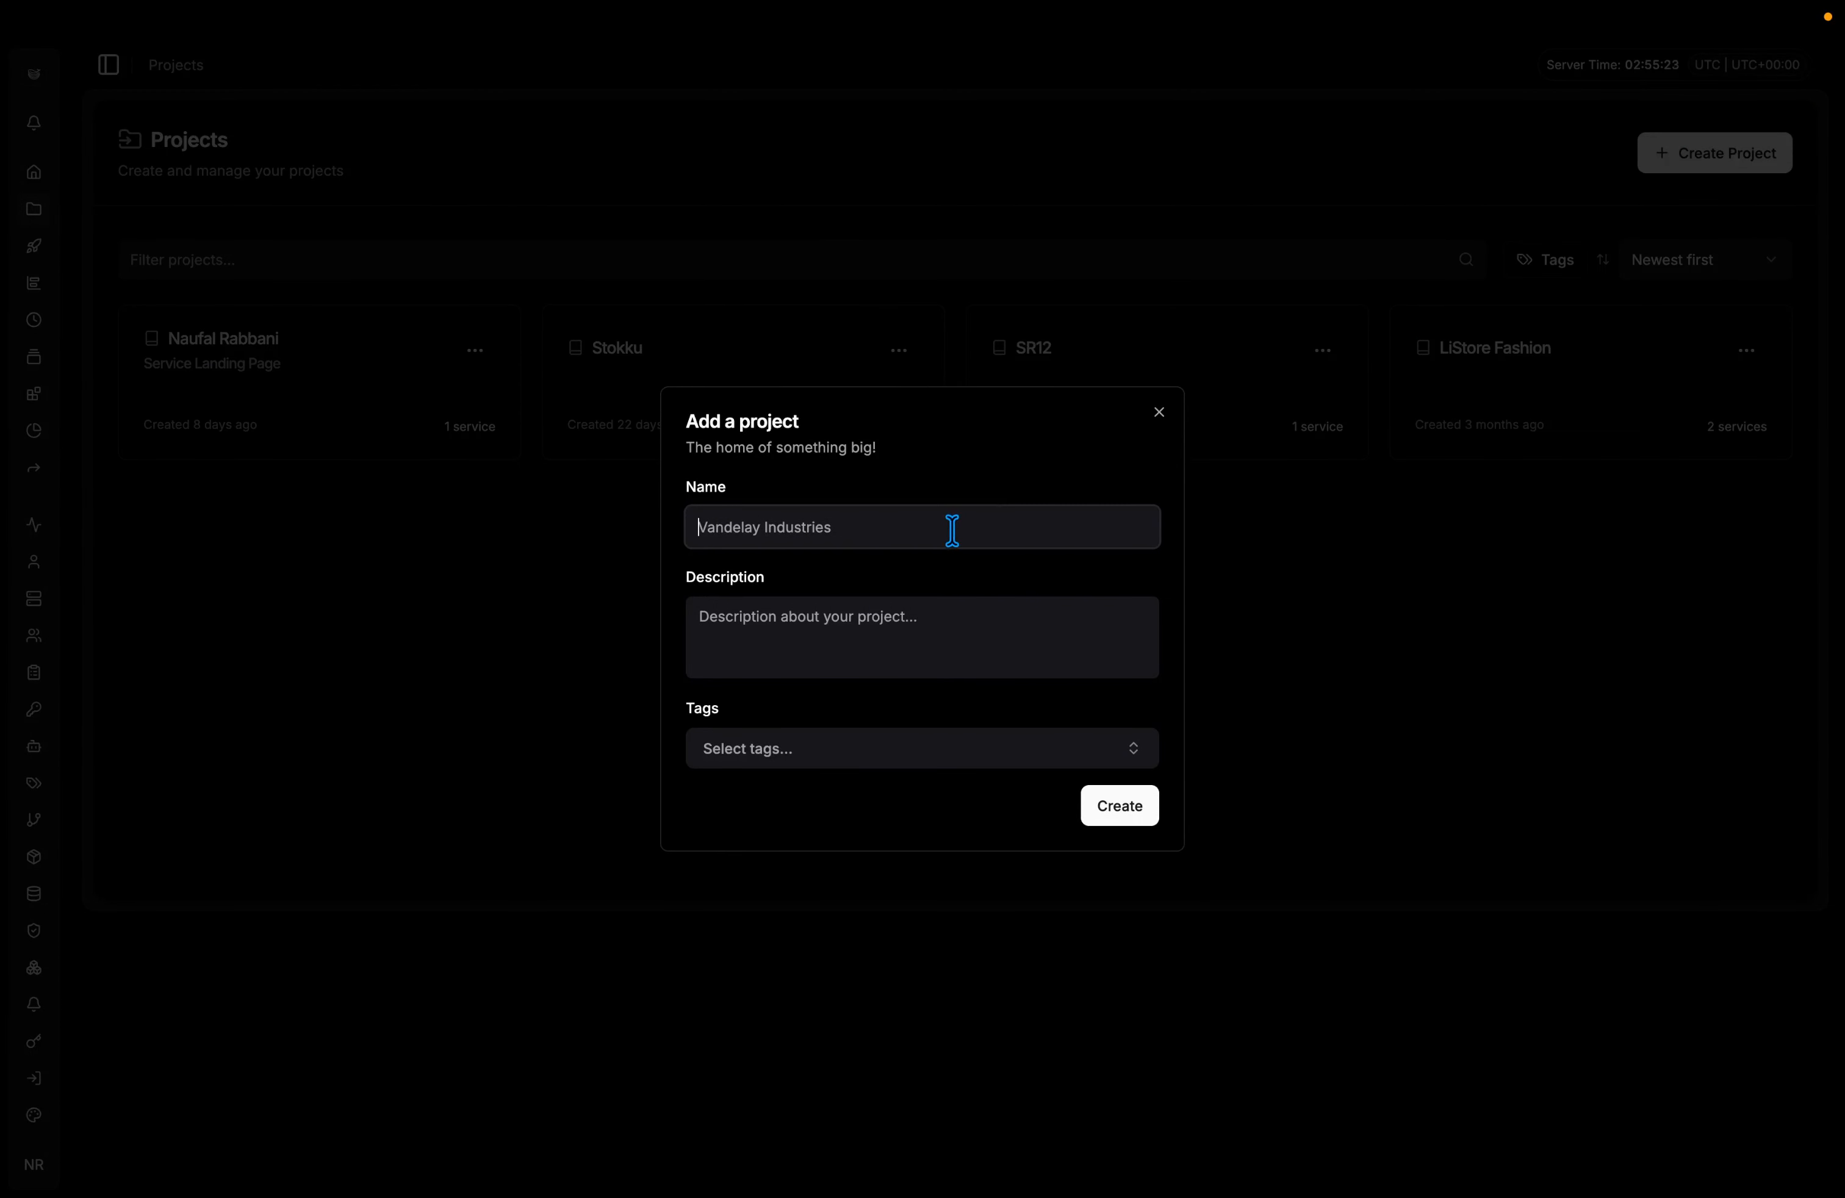
{"action": "type", "text": "Stokku Demo"}
{"action": "left_click", "coordinate": [1146, 808]}
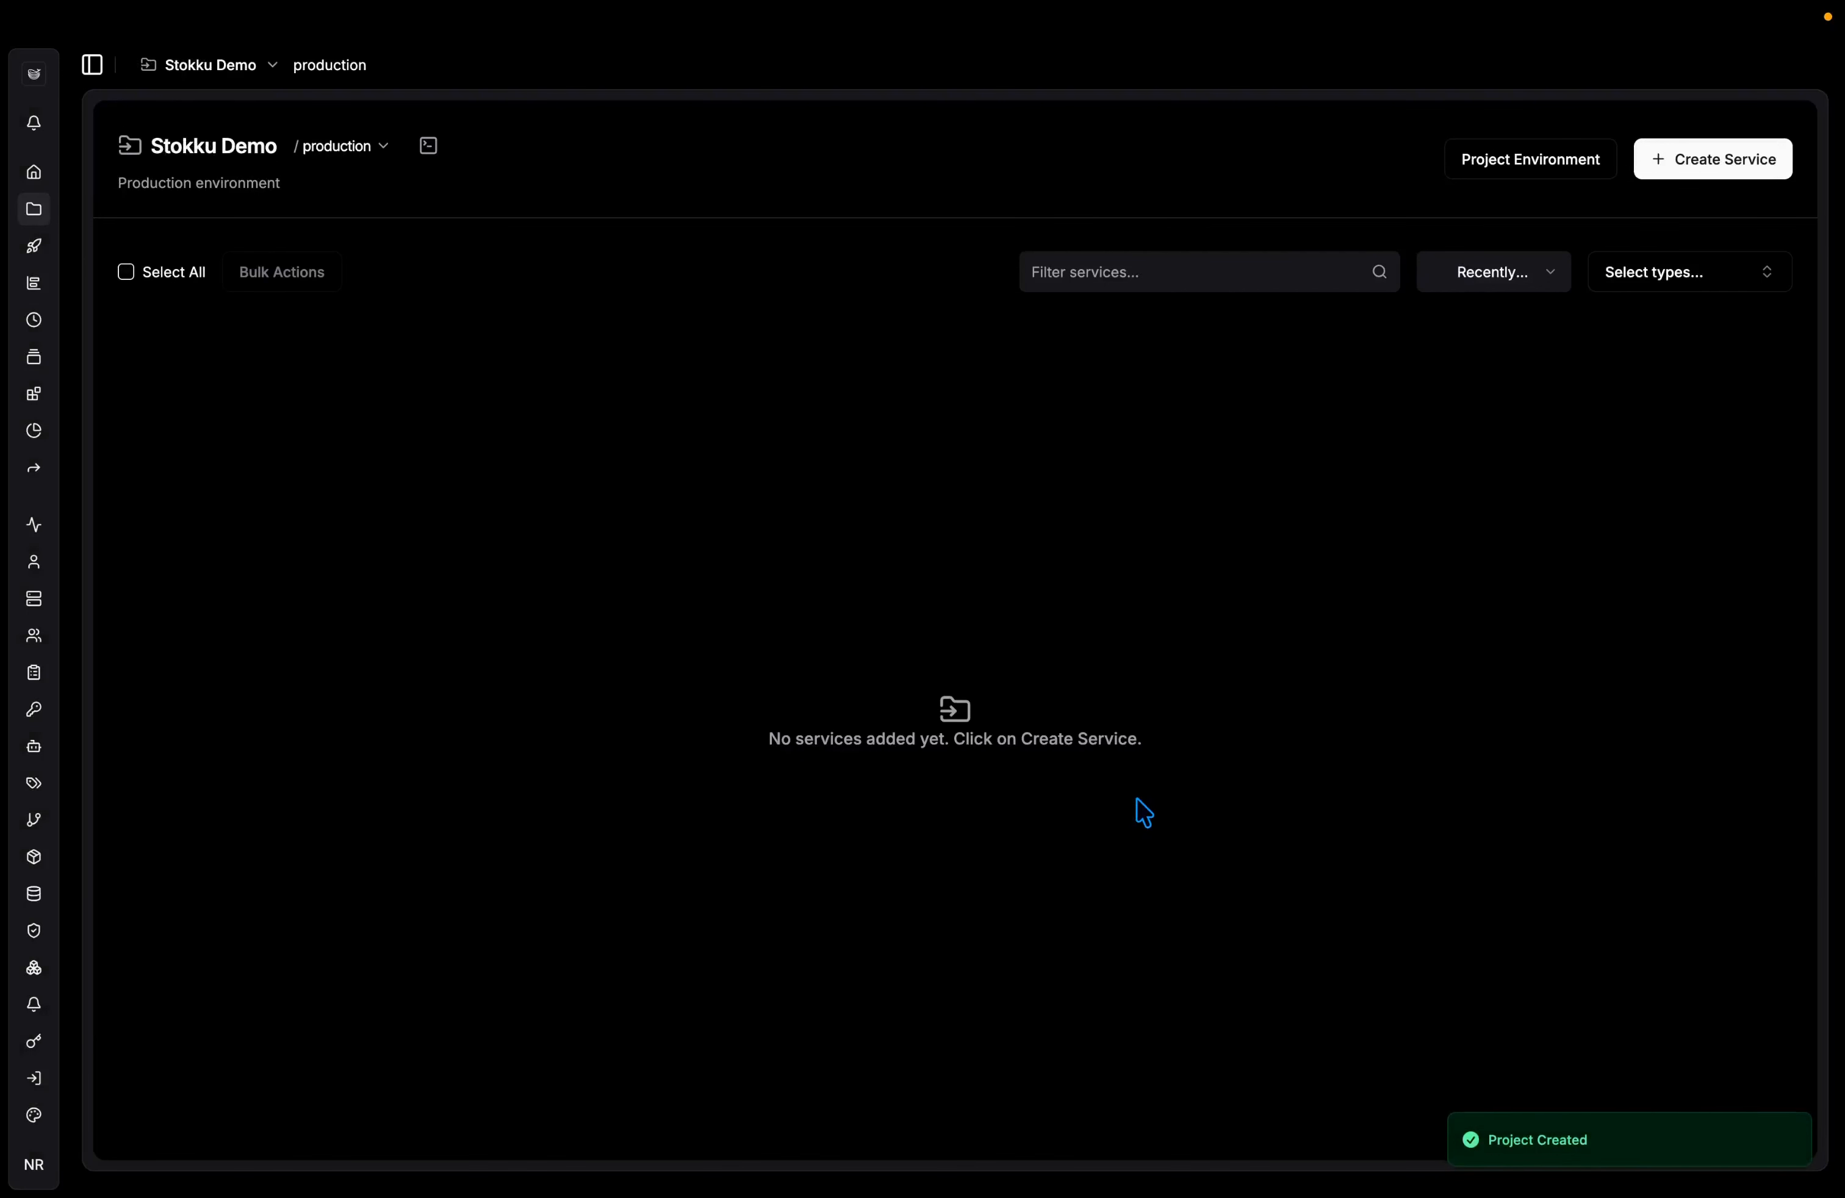
Add a Docker Compose service named 'App' to the project.
{"action": "left_click", "coordinate": [1738, 160]}
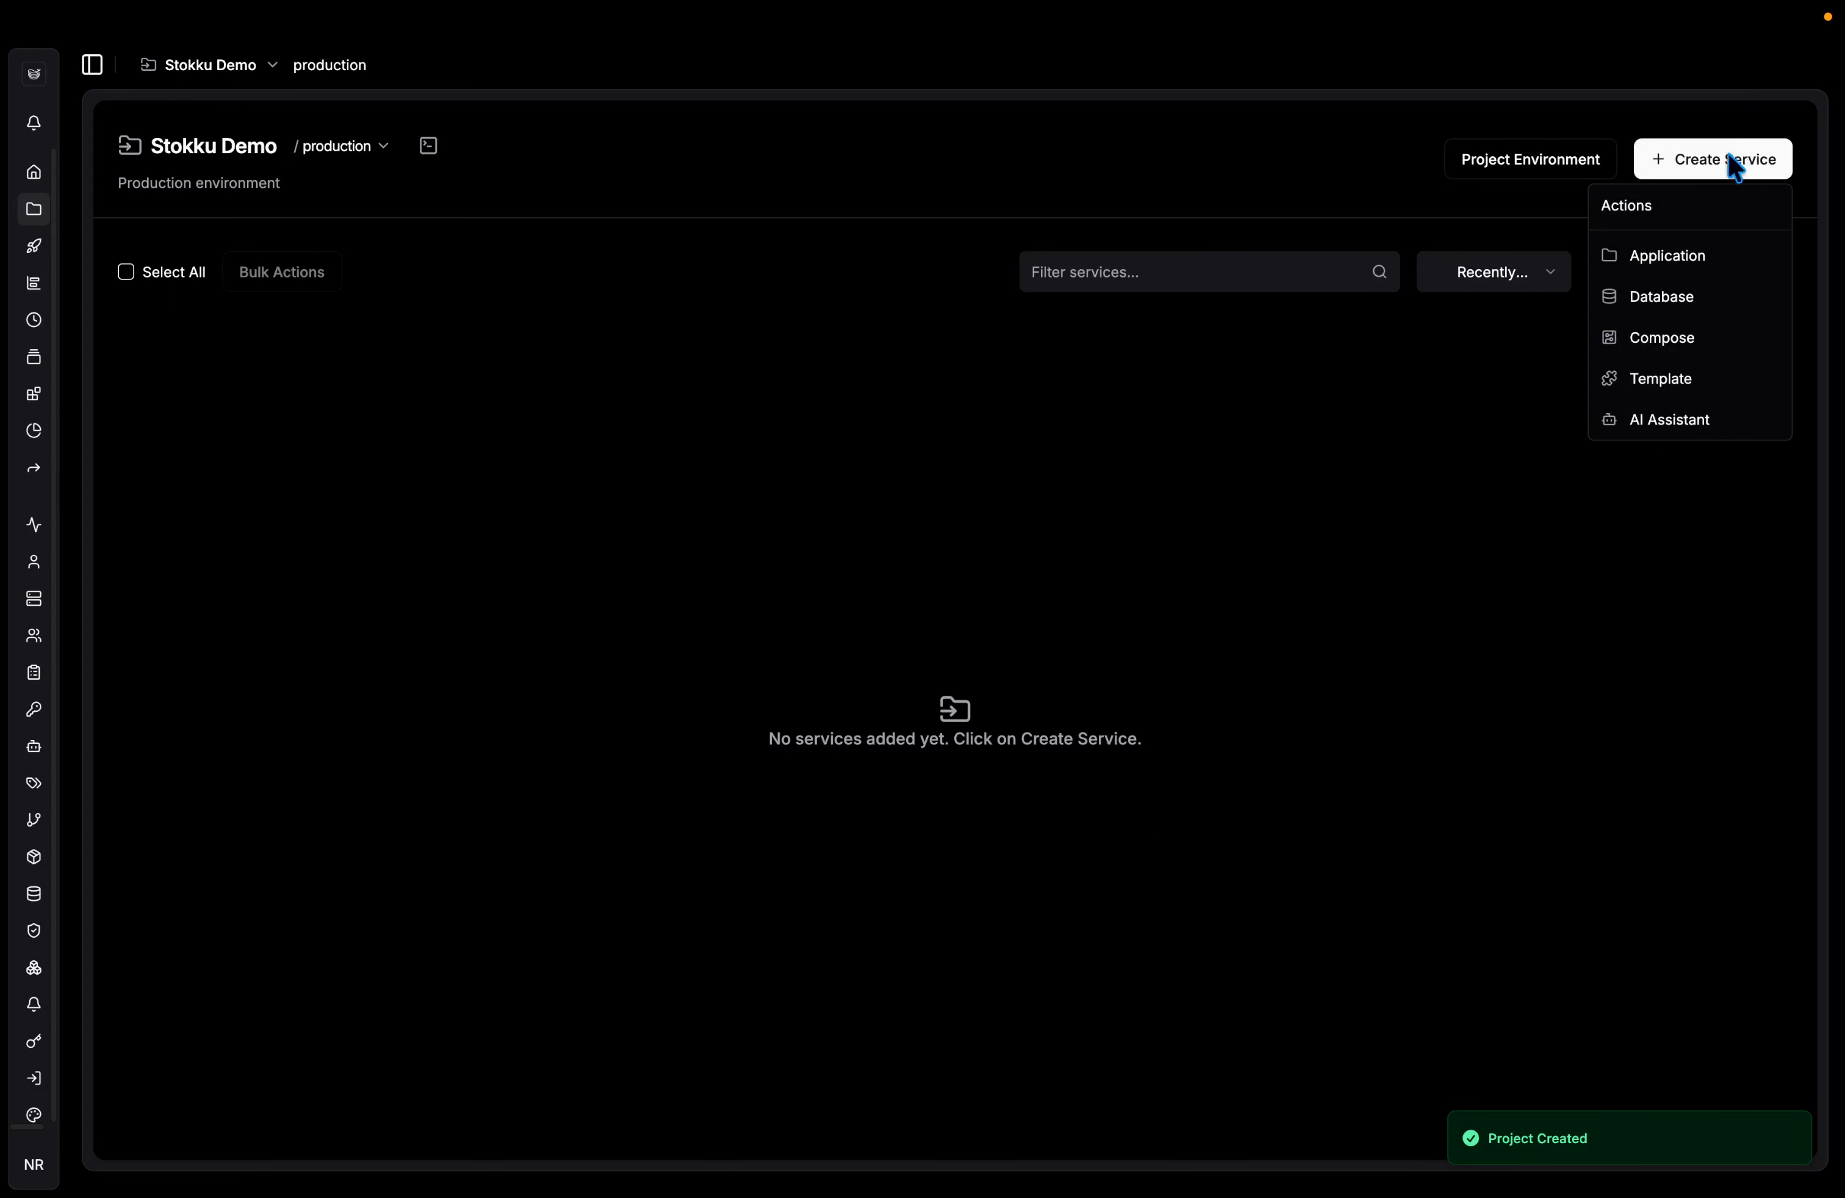
{"action": "left_click", "coordinate": [1637, 353]}
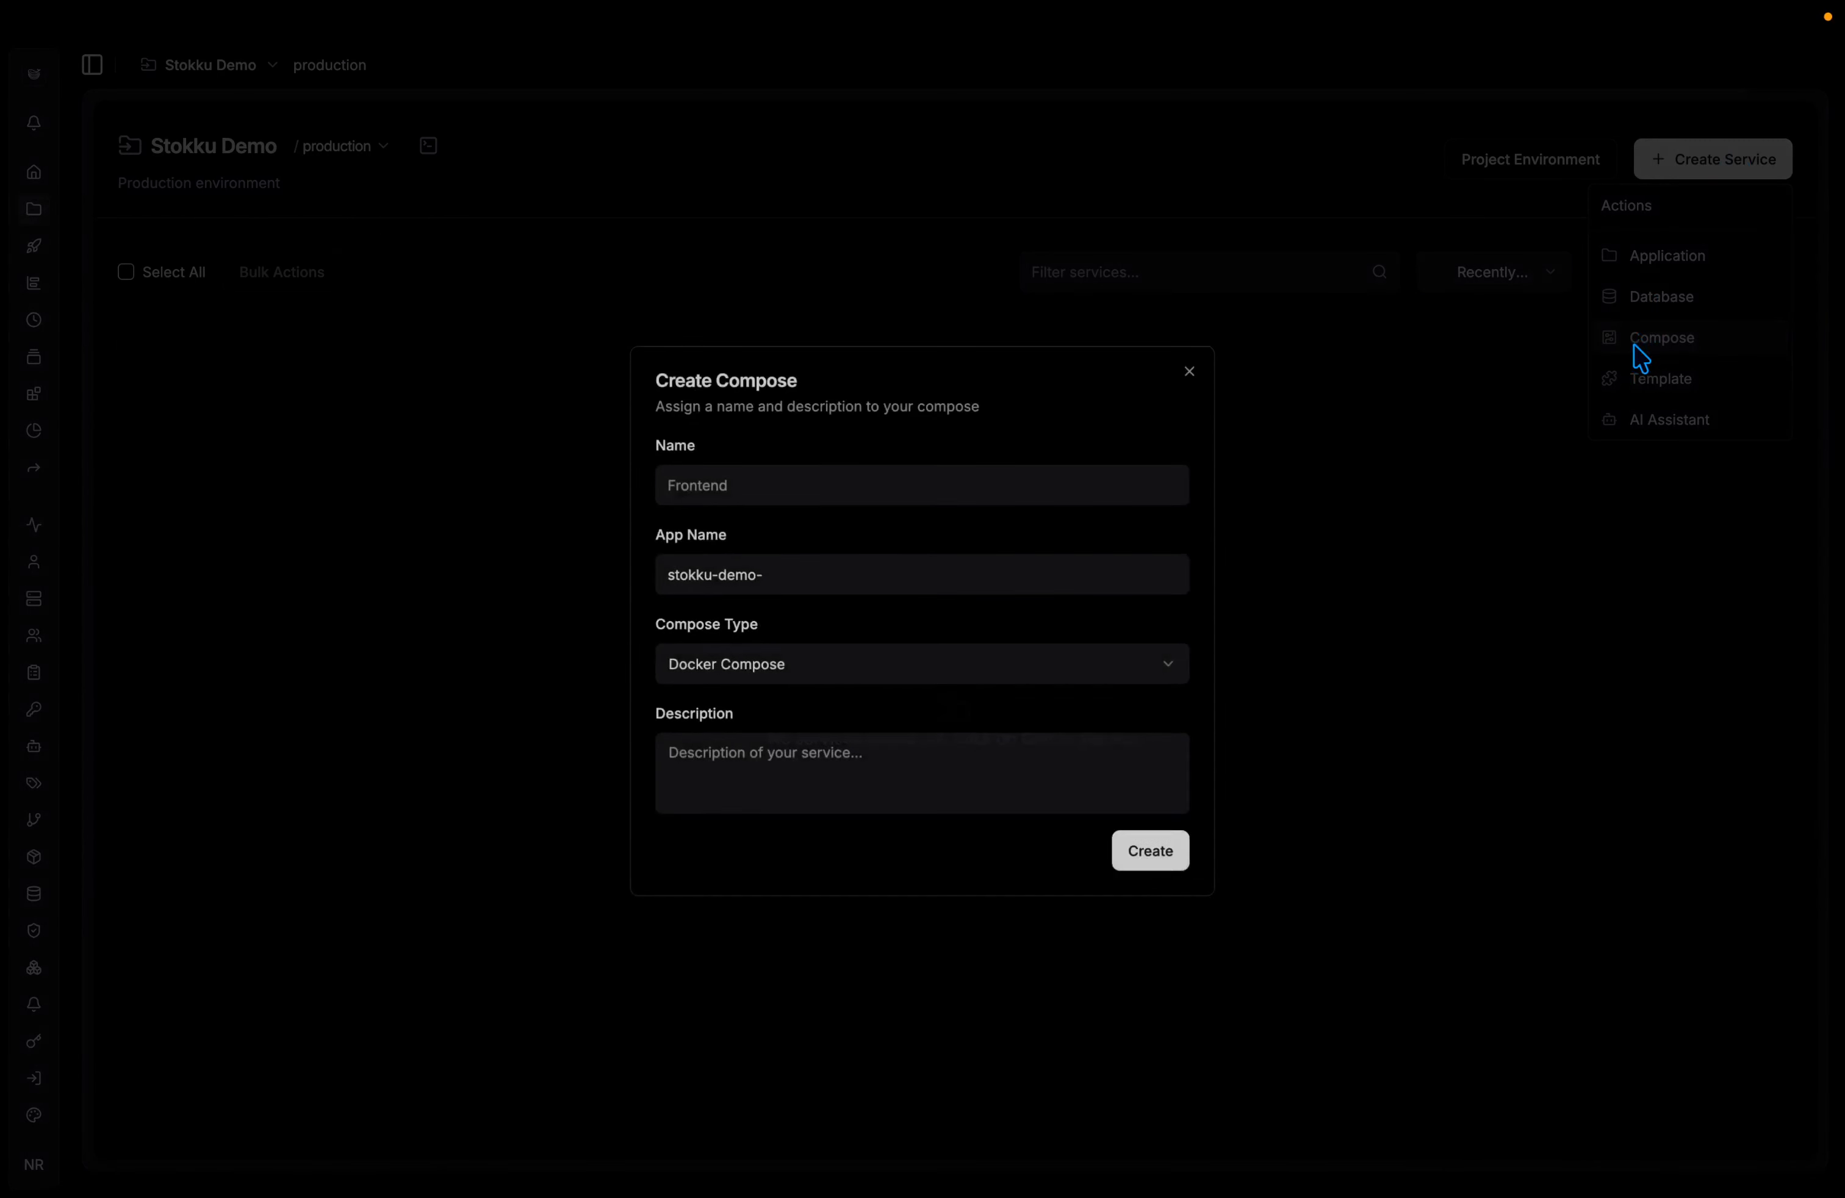
{"action": "left_click", "coordinate": [1036, 483]}
{"action": "type", "text": "Appp"}
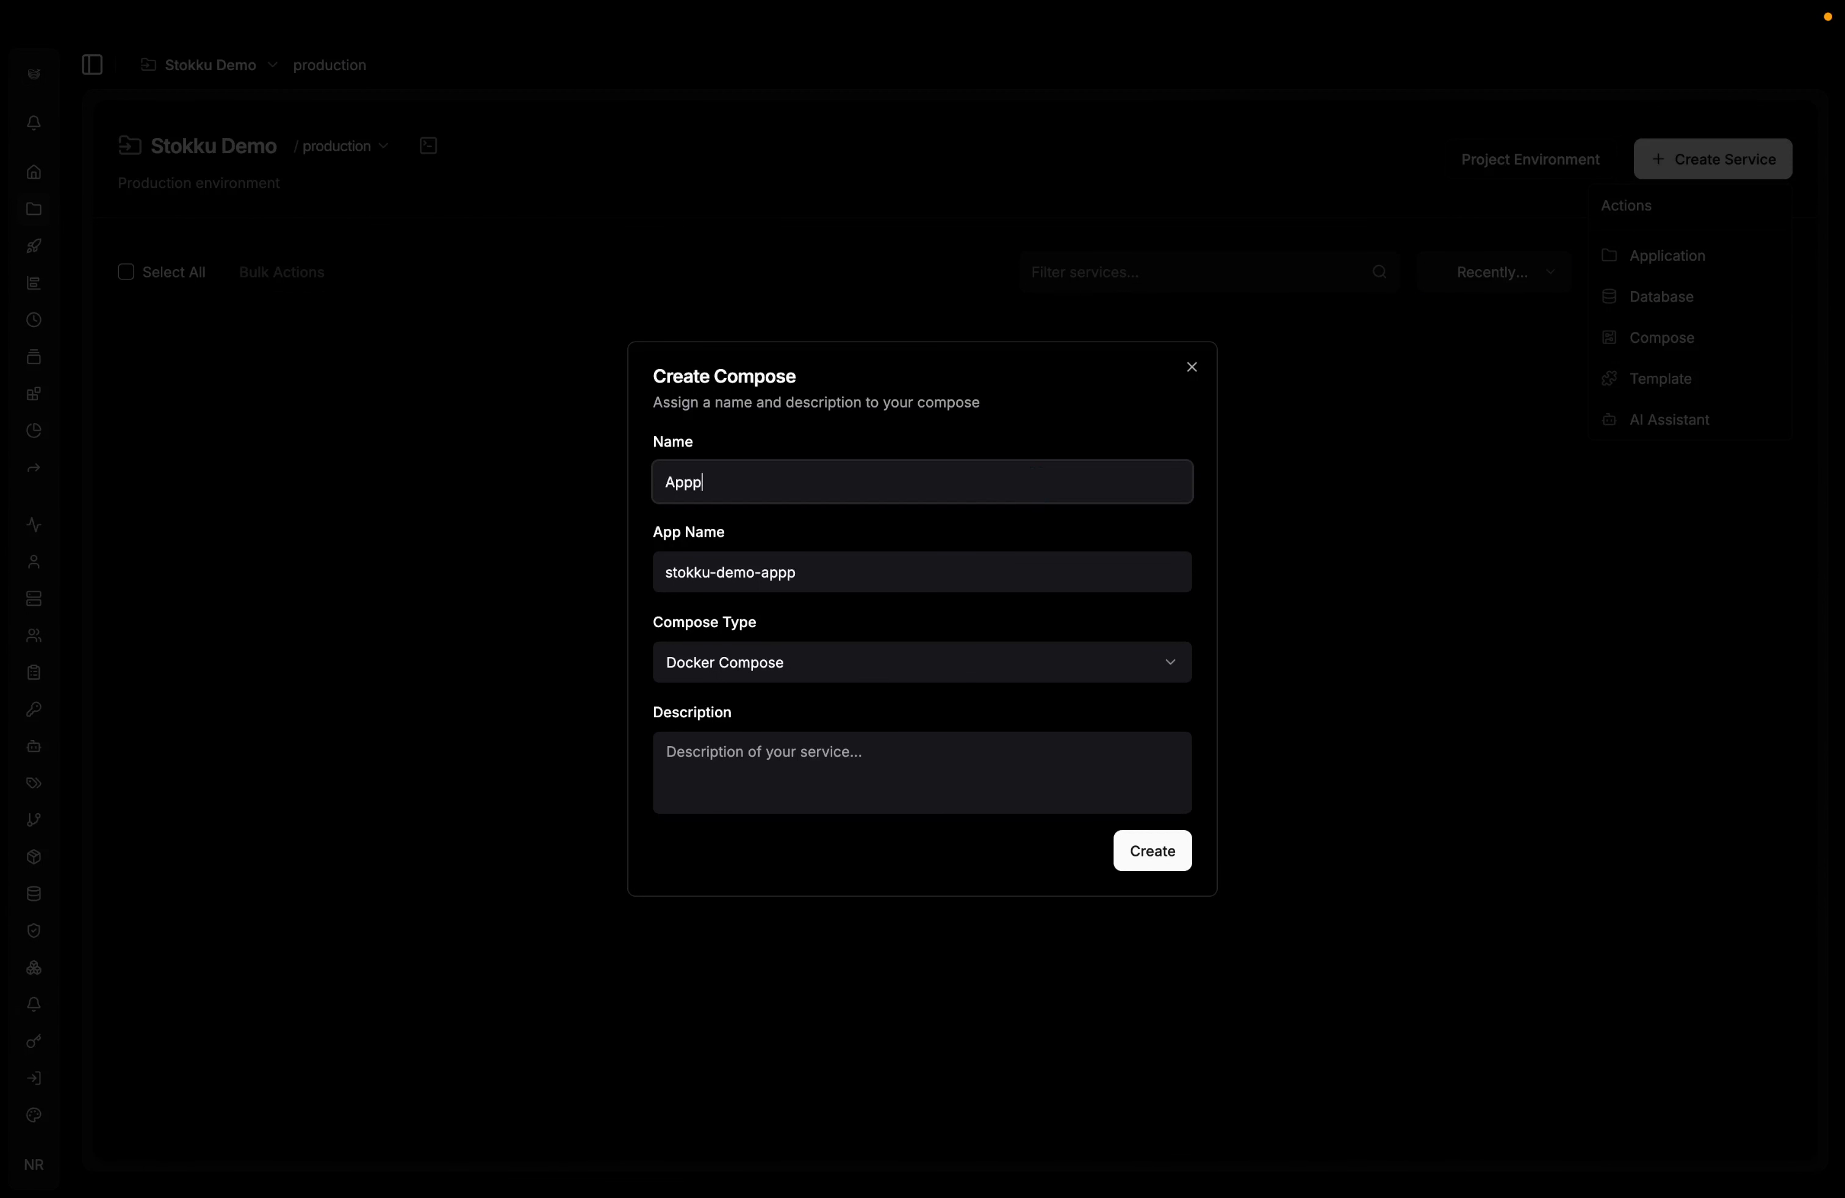
{"action": "key", "text": "BackSpace"}
{"action": "left_click", "coordinate": [1171, 852]}
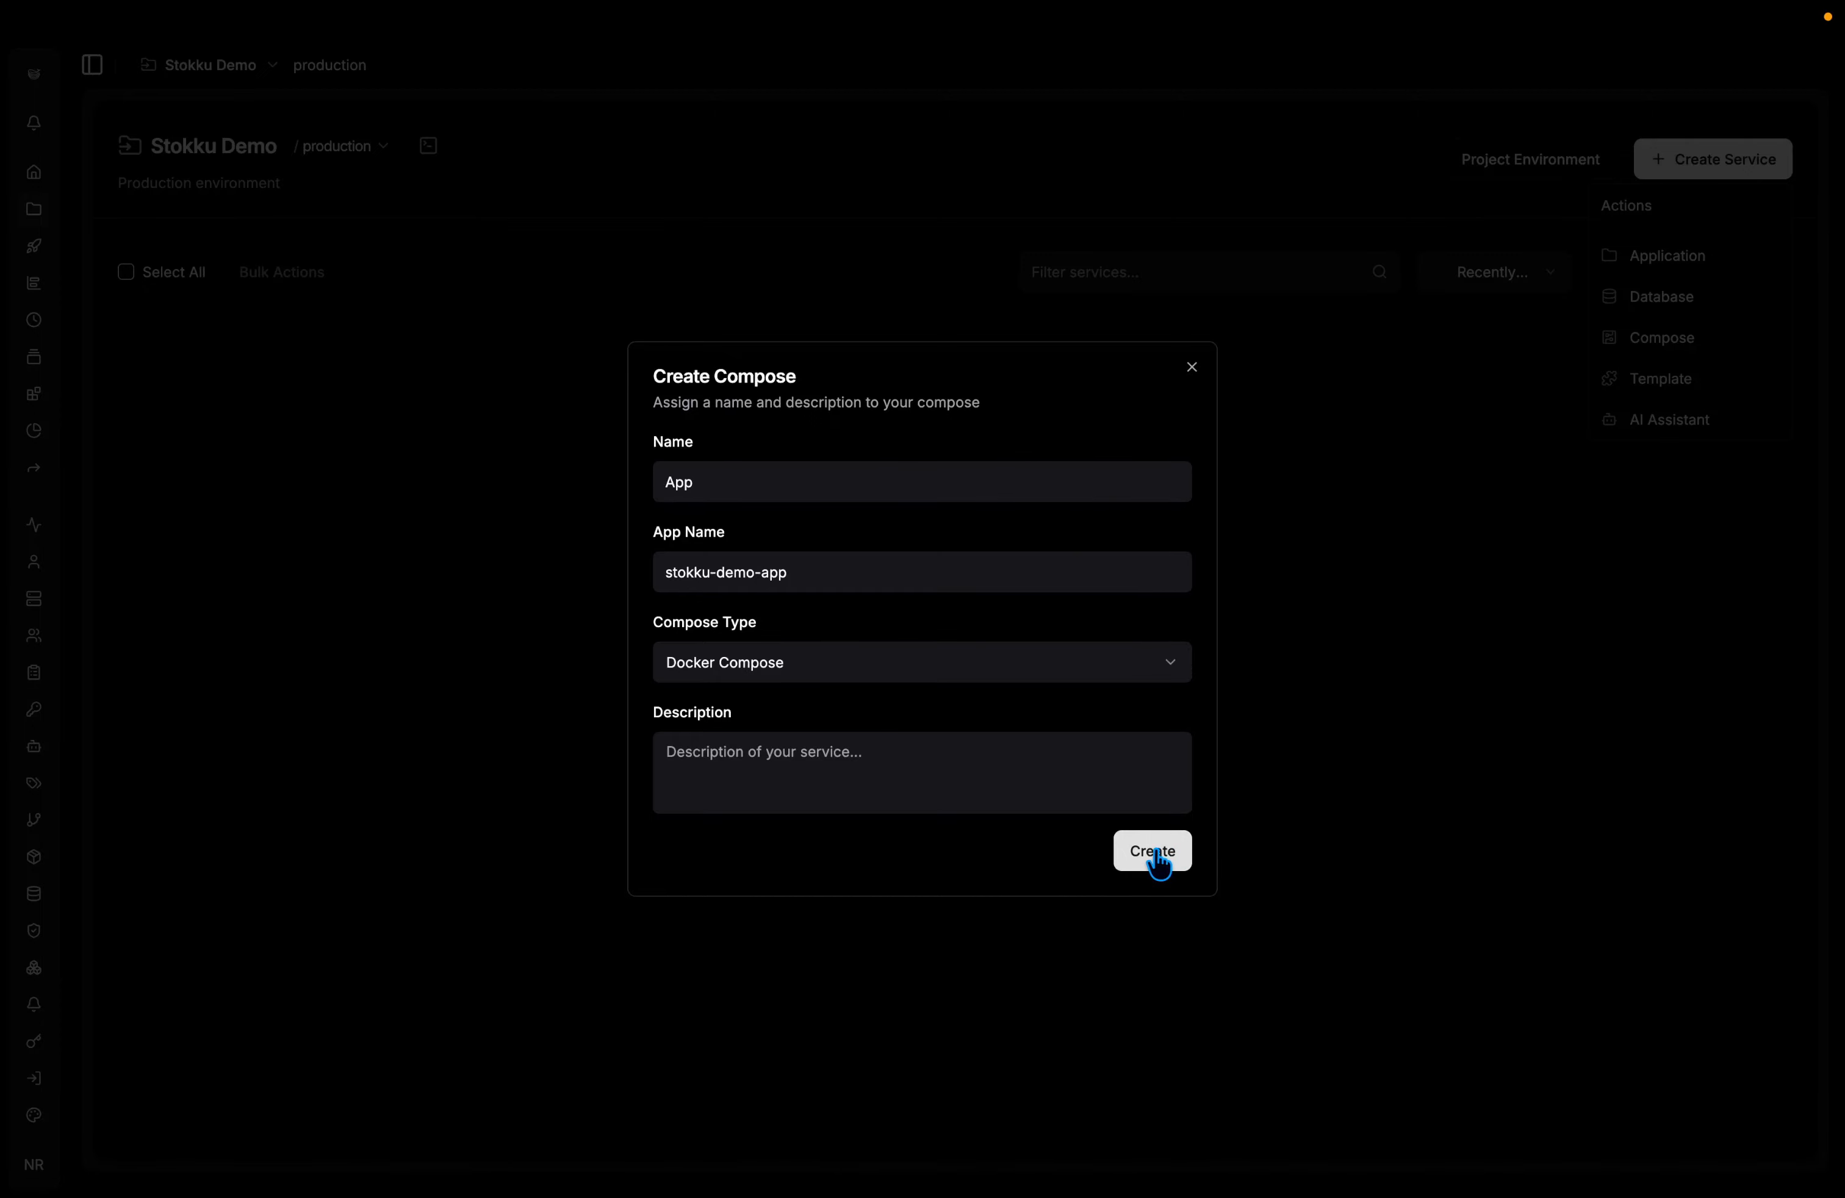
{"action": "left_click", "coordinate": [1155, 852]}
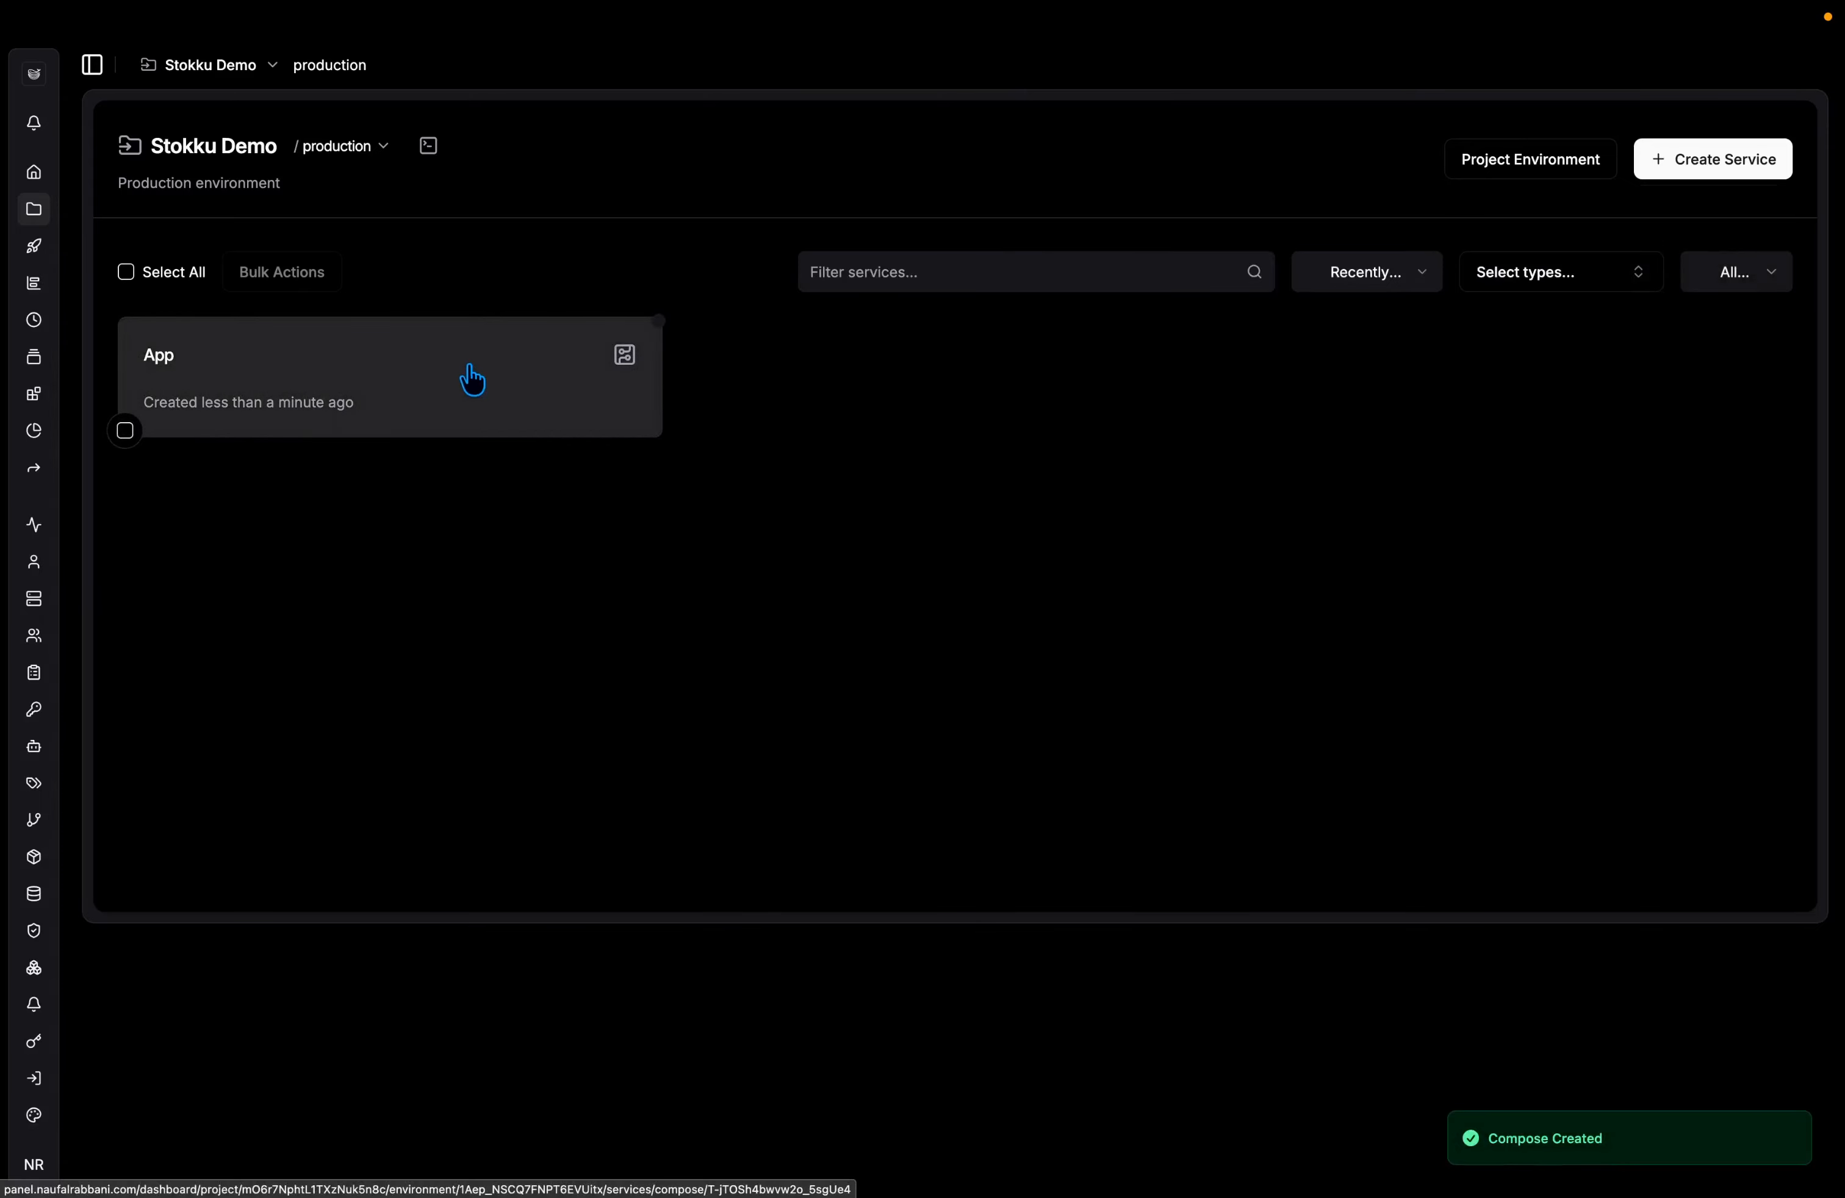
Open the App service and set its compose provider to Raw.
{"action": "left_click", "coordinate": [430, 381]}
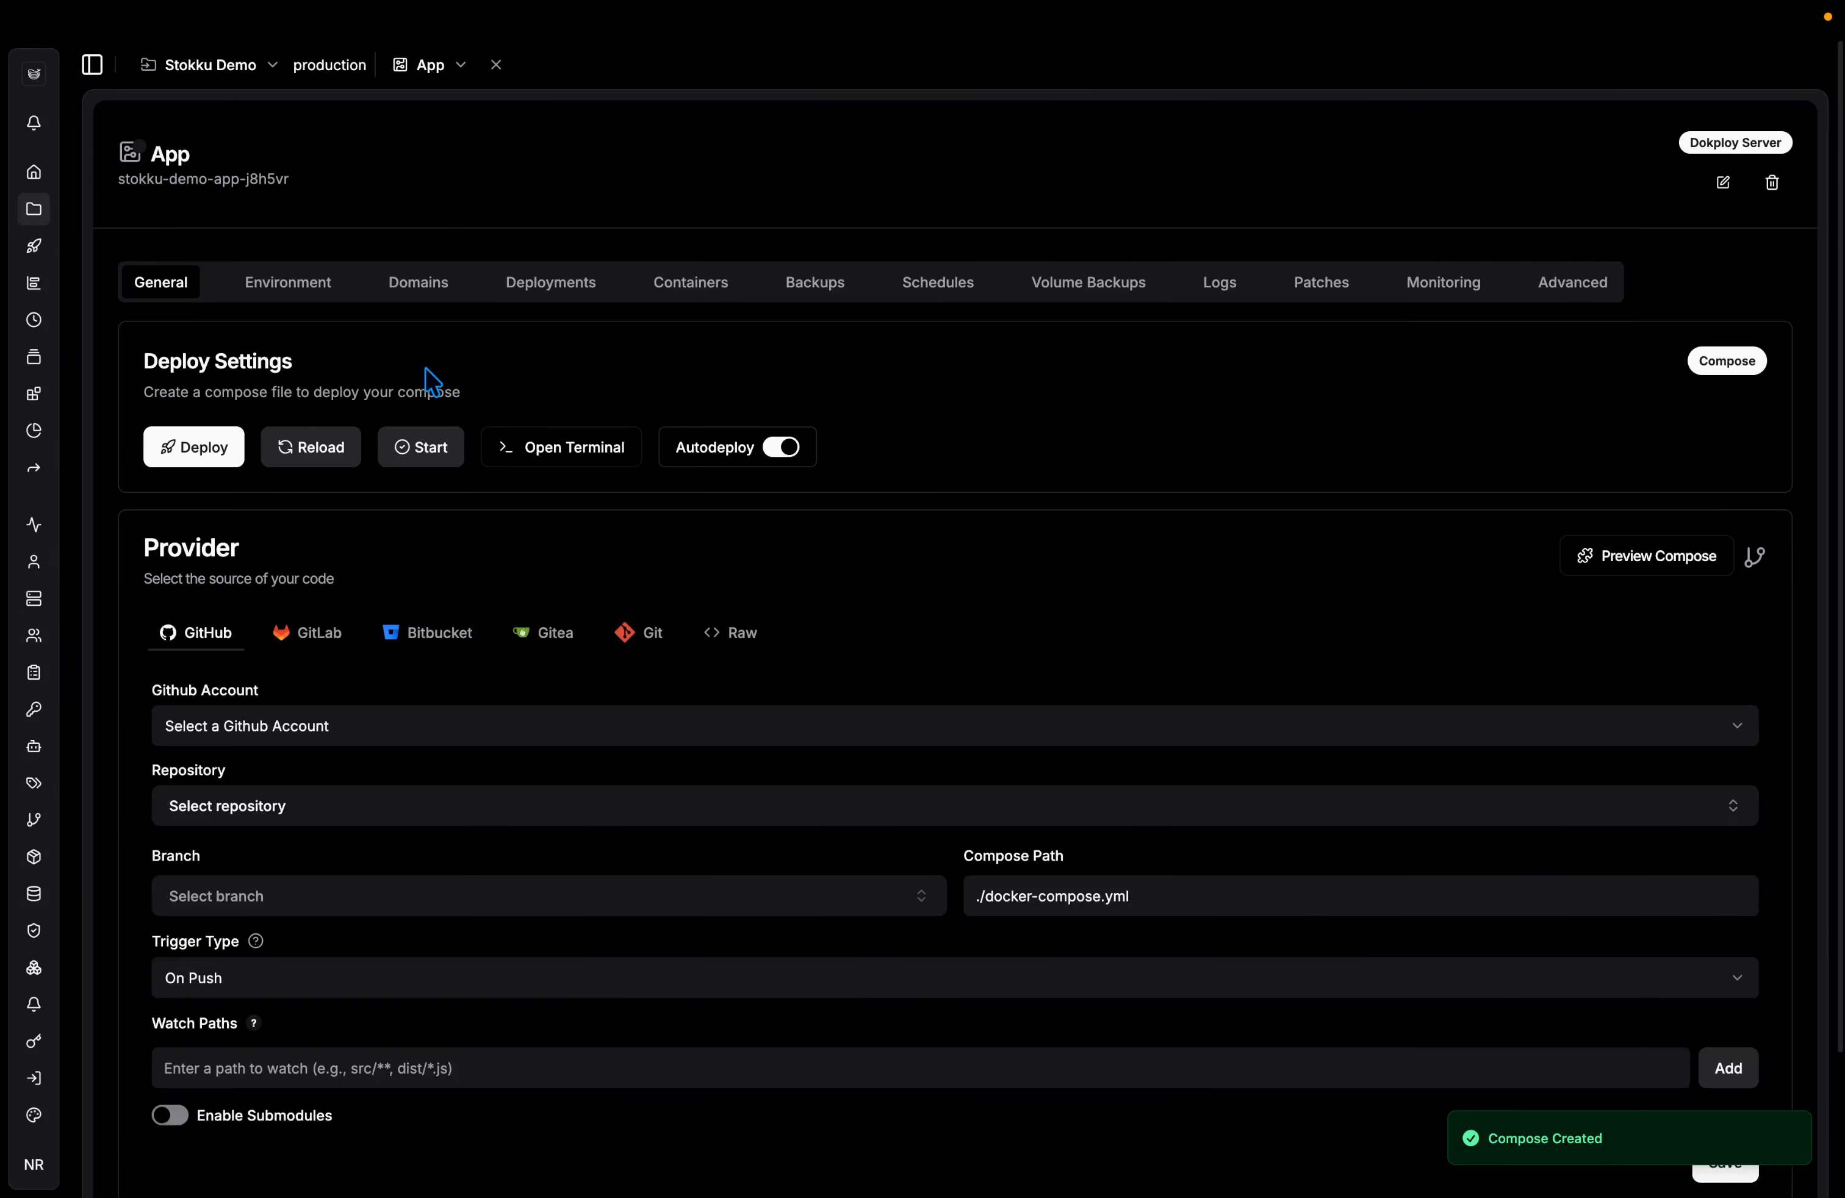
{"action": "left_click", "coordinate": [302, 289]}
{"action": "left_click", "coordinate": [183, 292]}
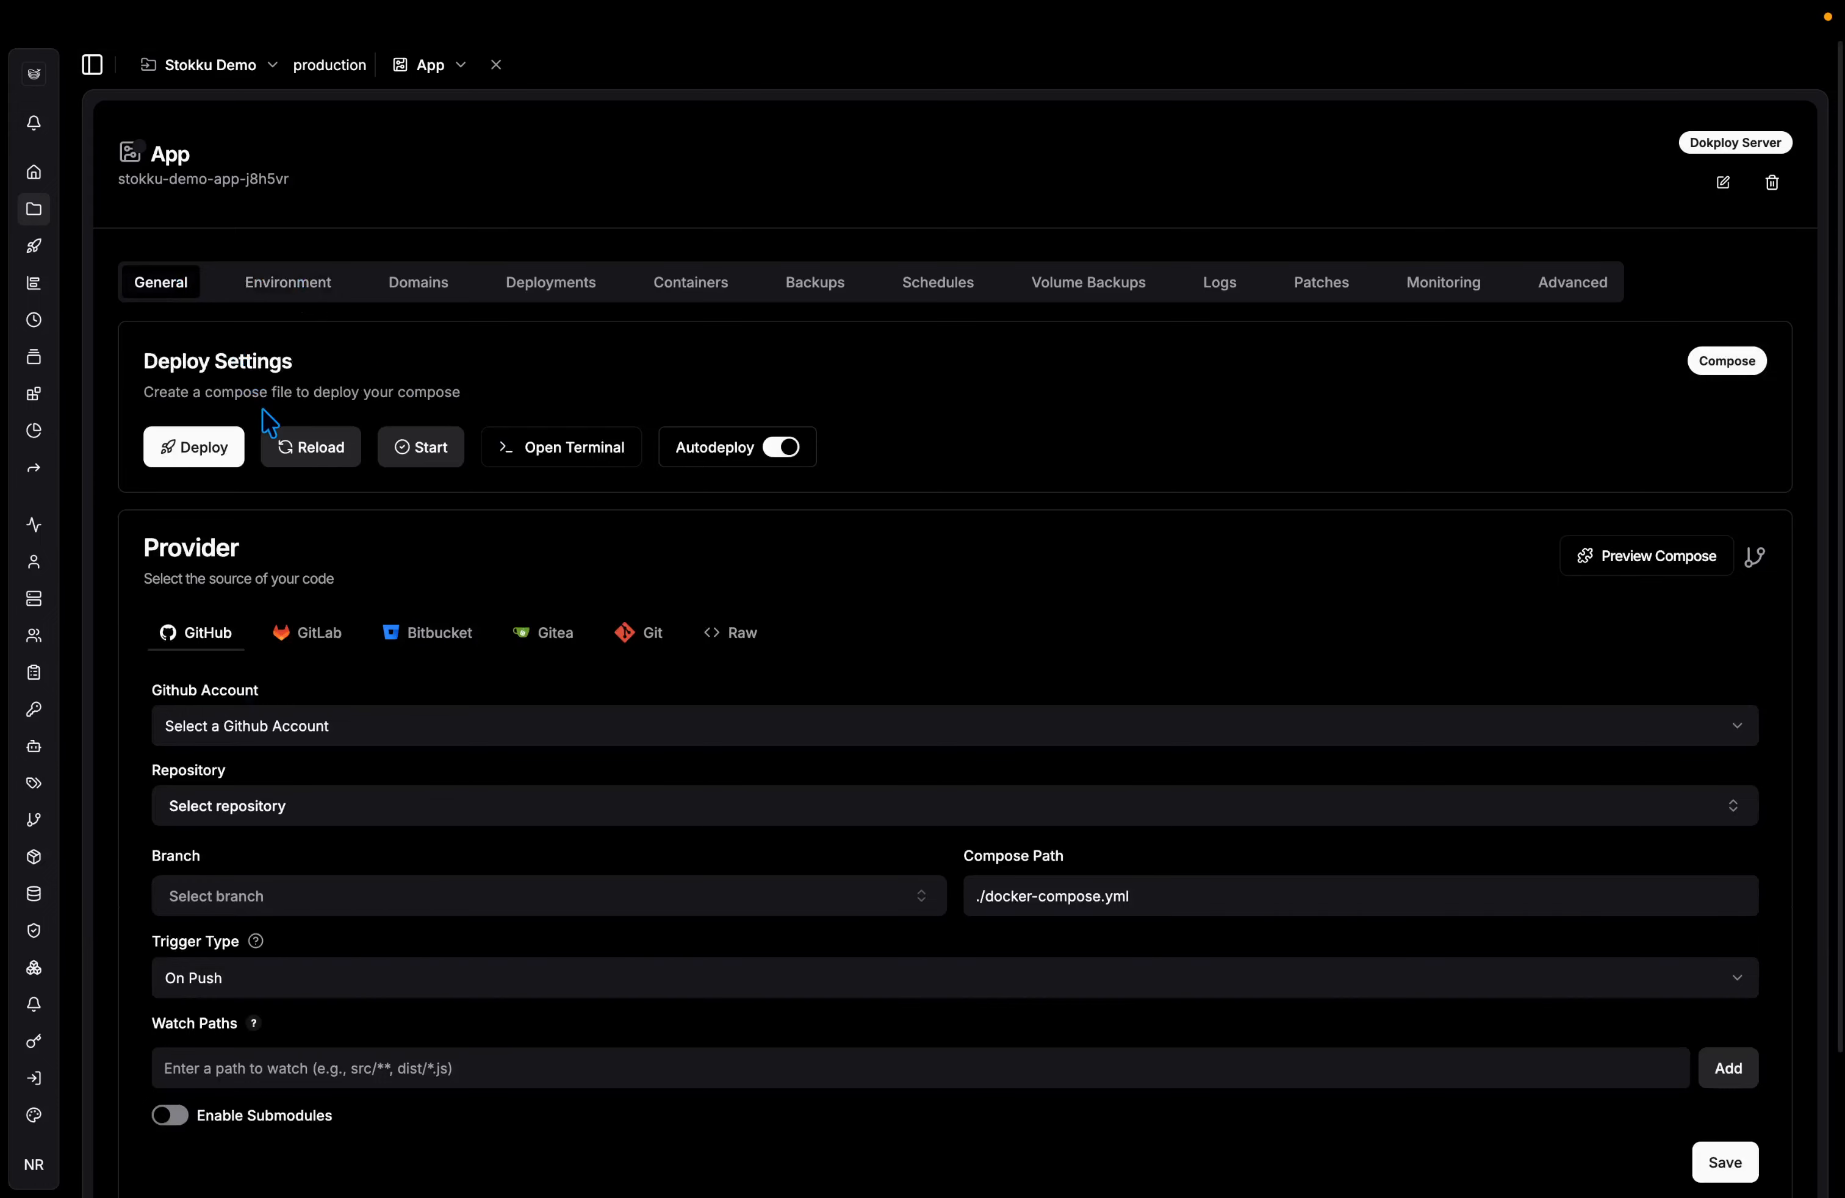
{"action": "left_click", "coordinate": [721, 639]}
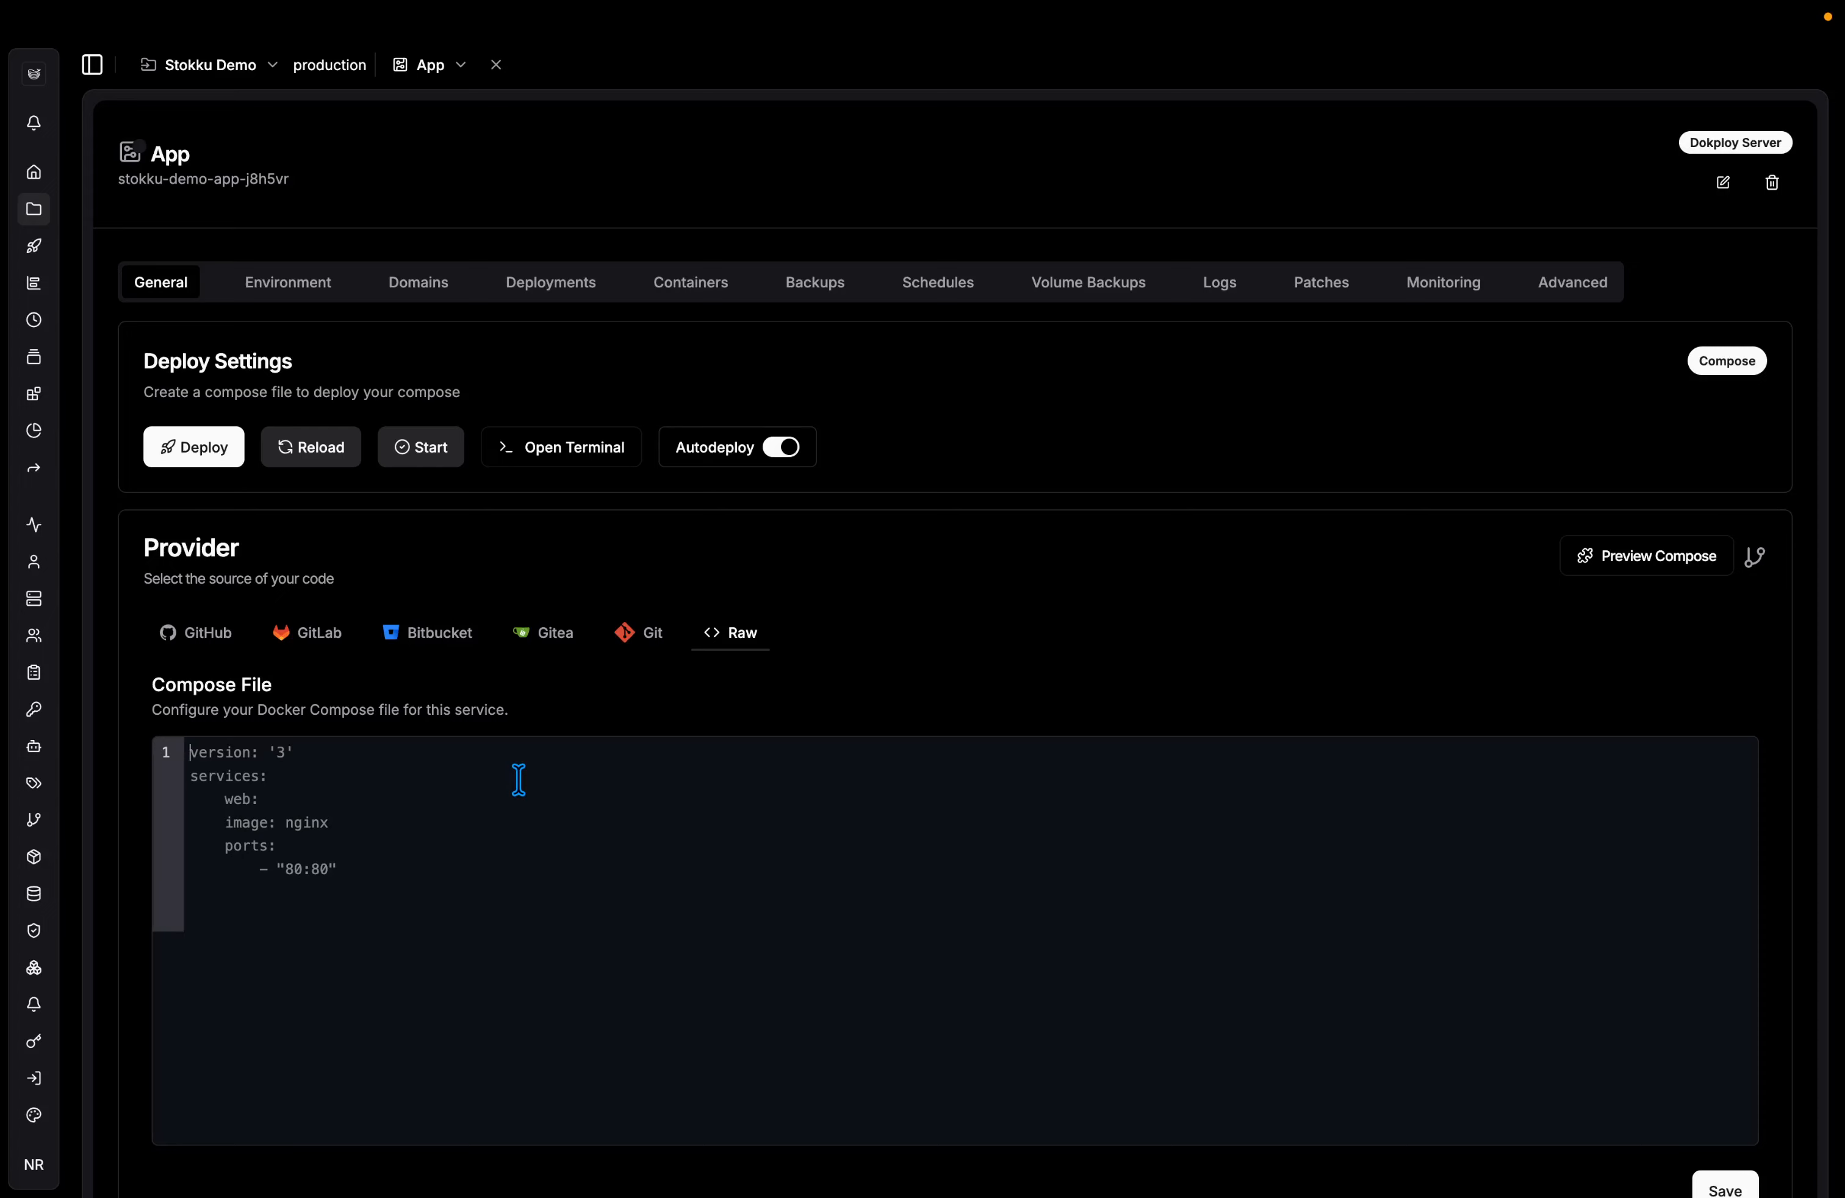
Switch to the Stokku landing page tab.
{"action": "key", "text": "ctrl+Tab"}
{"action": "scroll", "coordinate": [923, 723], "scroll_direction": "down", "scroll_amount": 1}
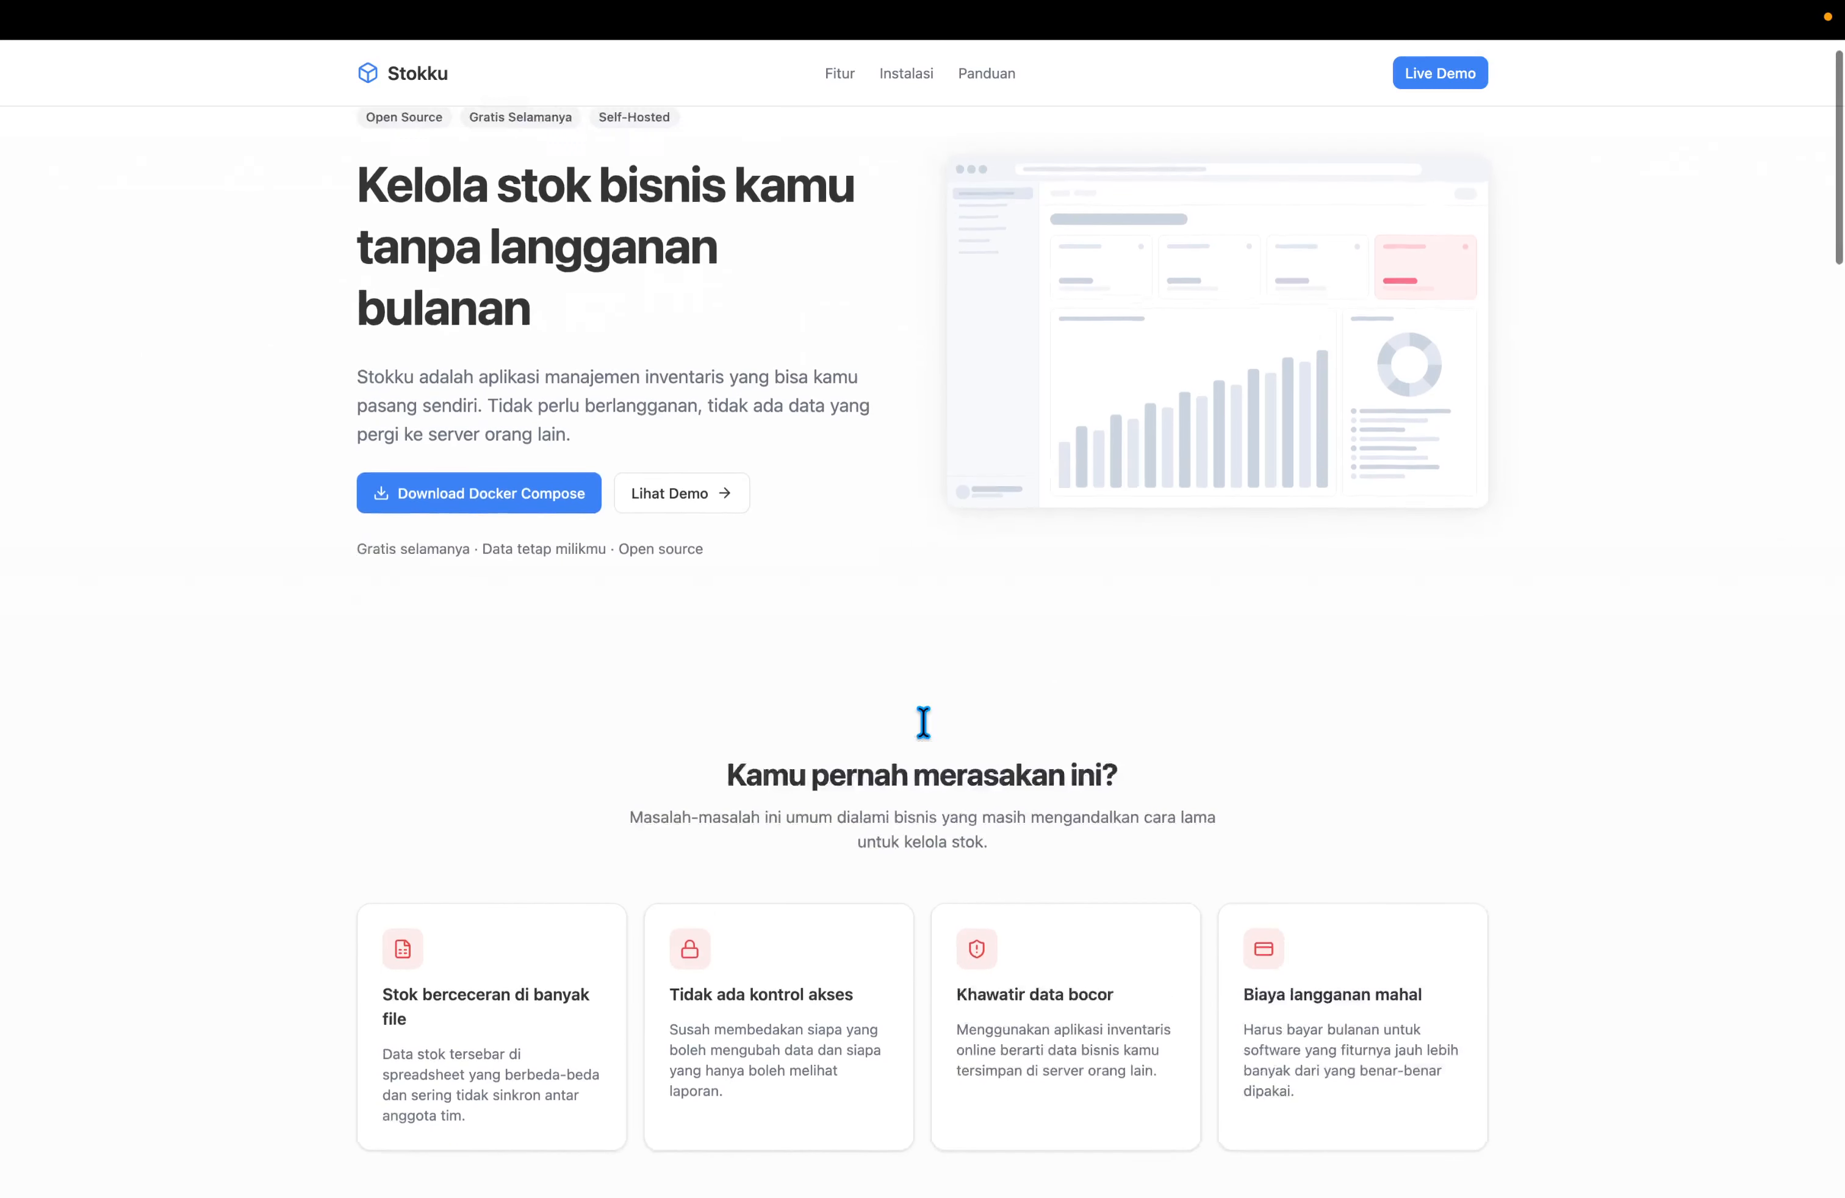
{"action": "scroll", "coordinate": [923, 723], "scroll_direction": "up", "scroll_amount": 1}
Open Stokku's docker-compose.yml from the Instalasi section, copy its full text, and return to Dokploy.
{"action": "left_click", "coordinate": [904, 74]}
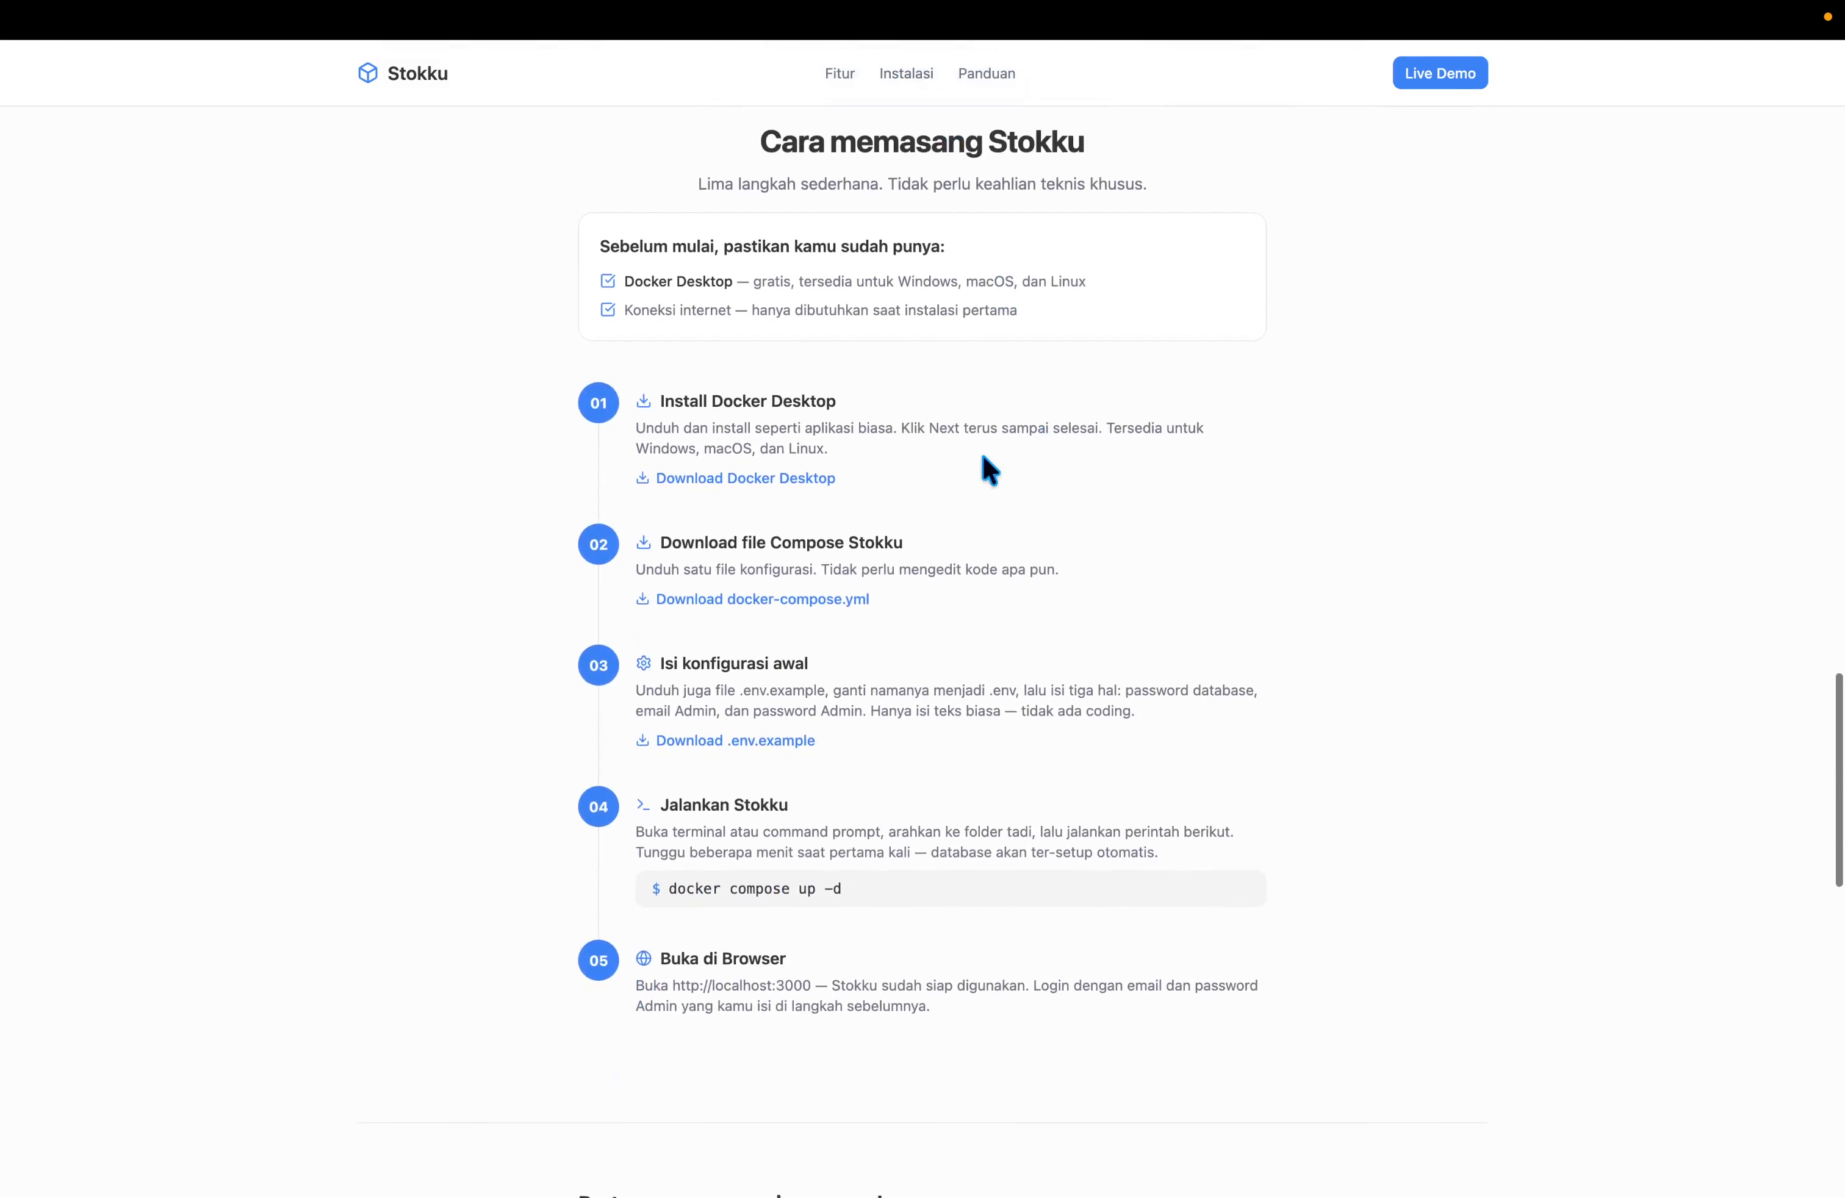
{"action": "left_click", "coordinate": [751, 601]}
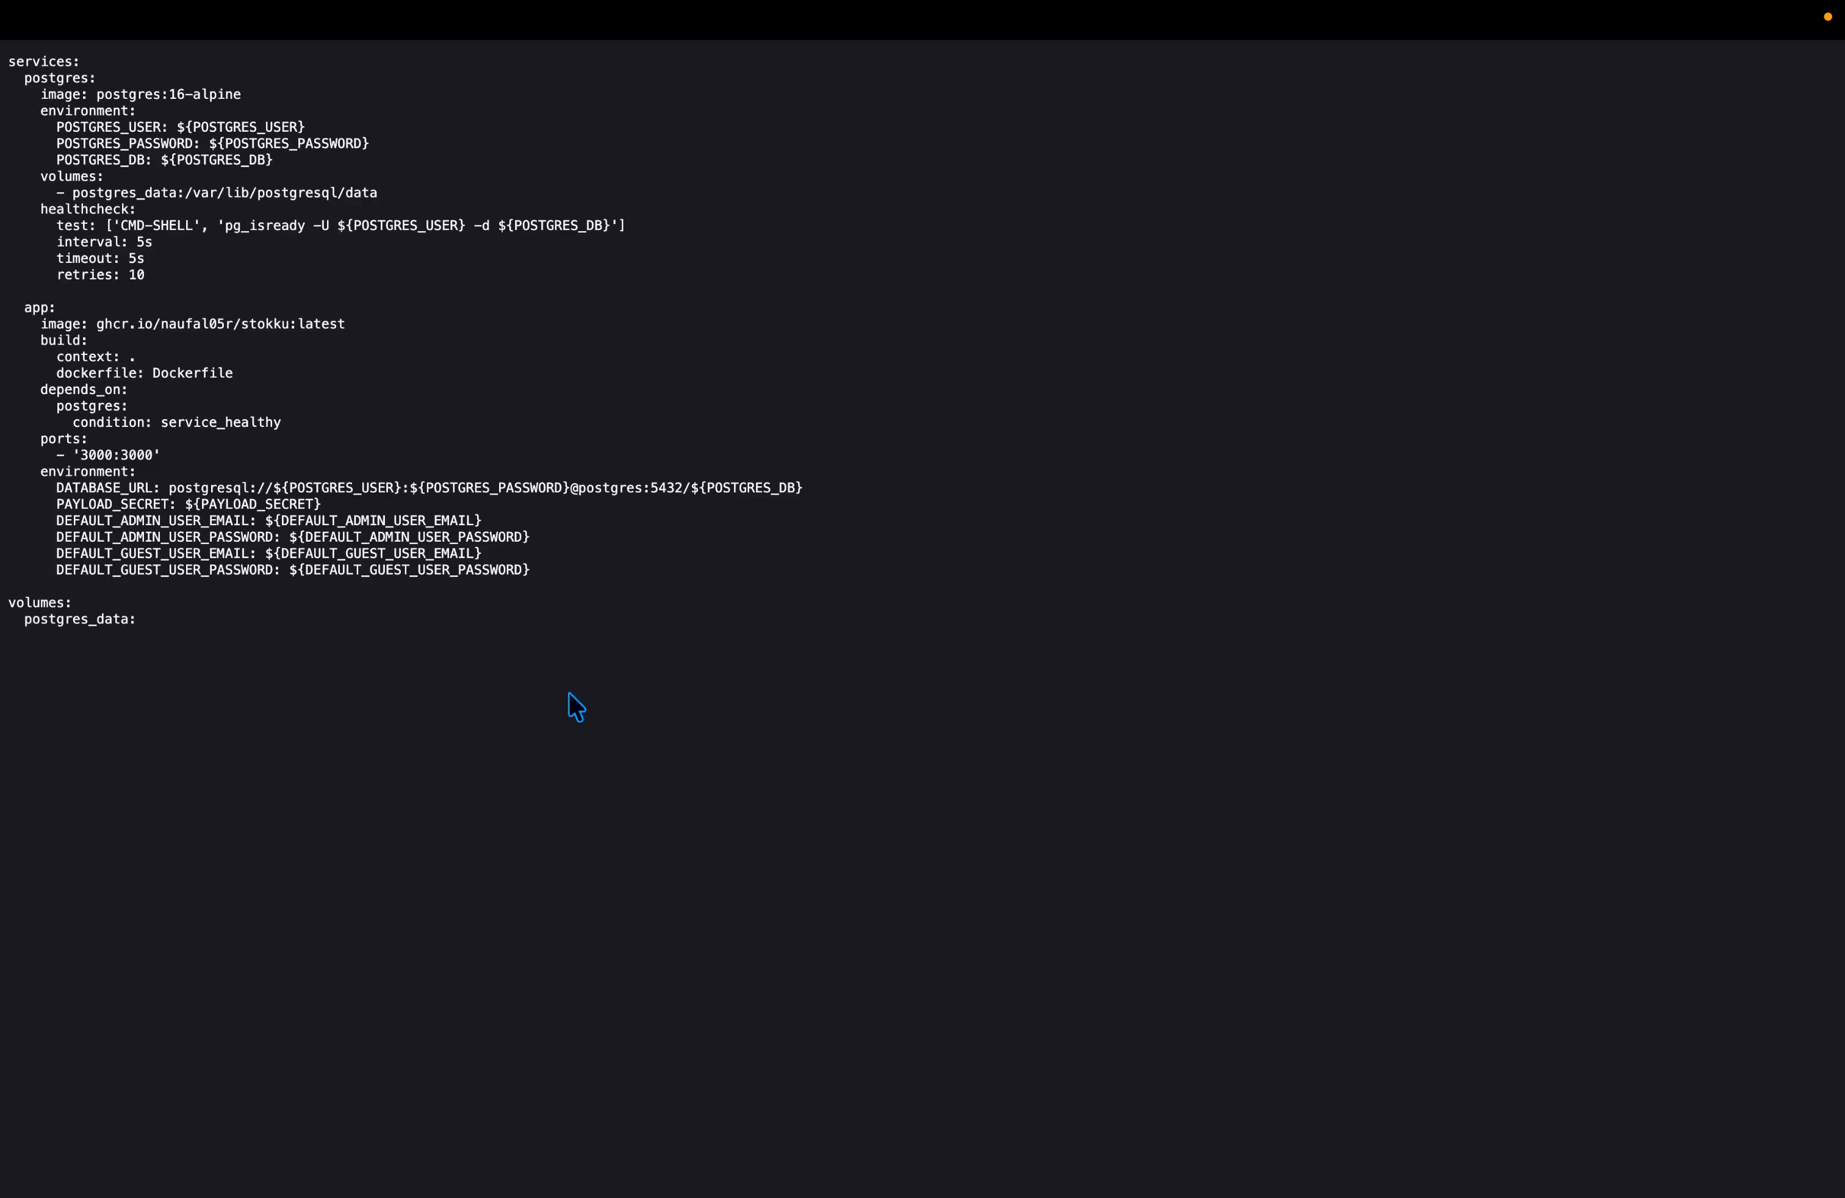
{"action": "key", "text": "super+a"}
{"action": "key", "text": "super+c"}
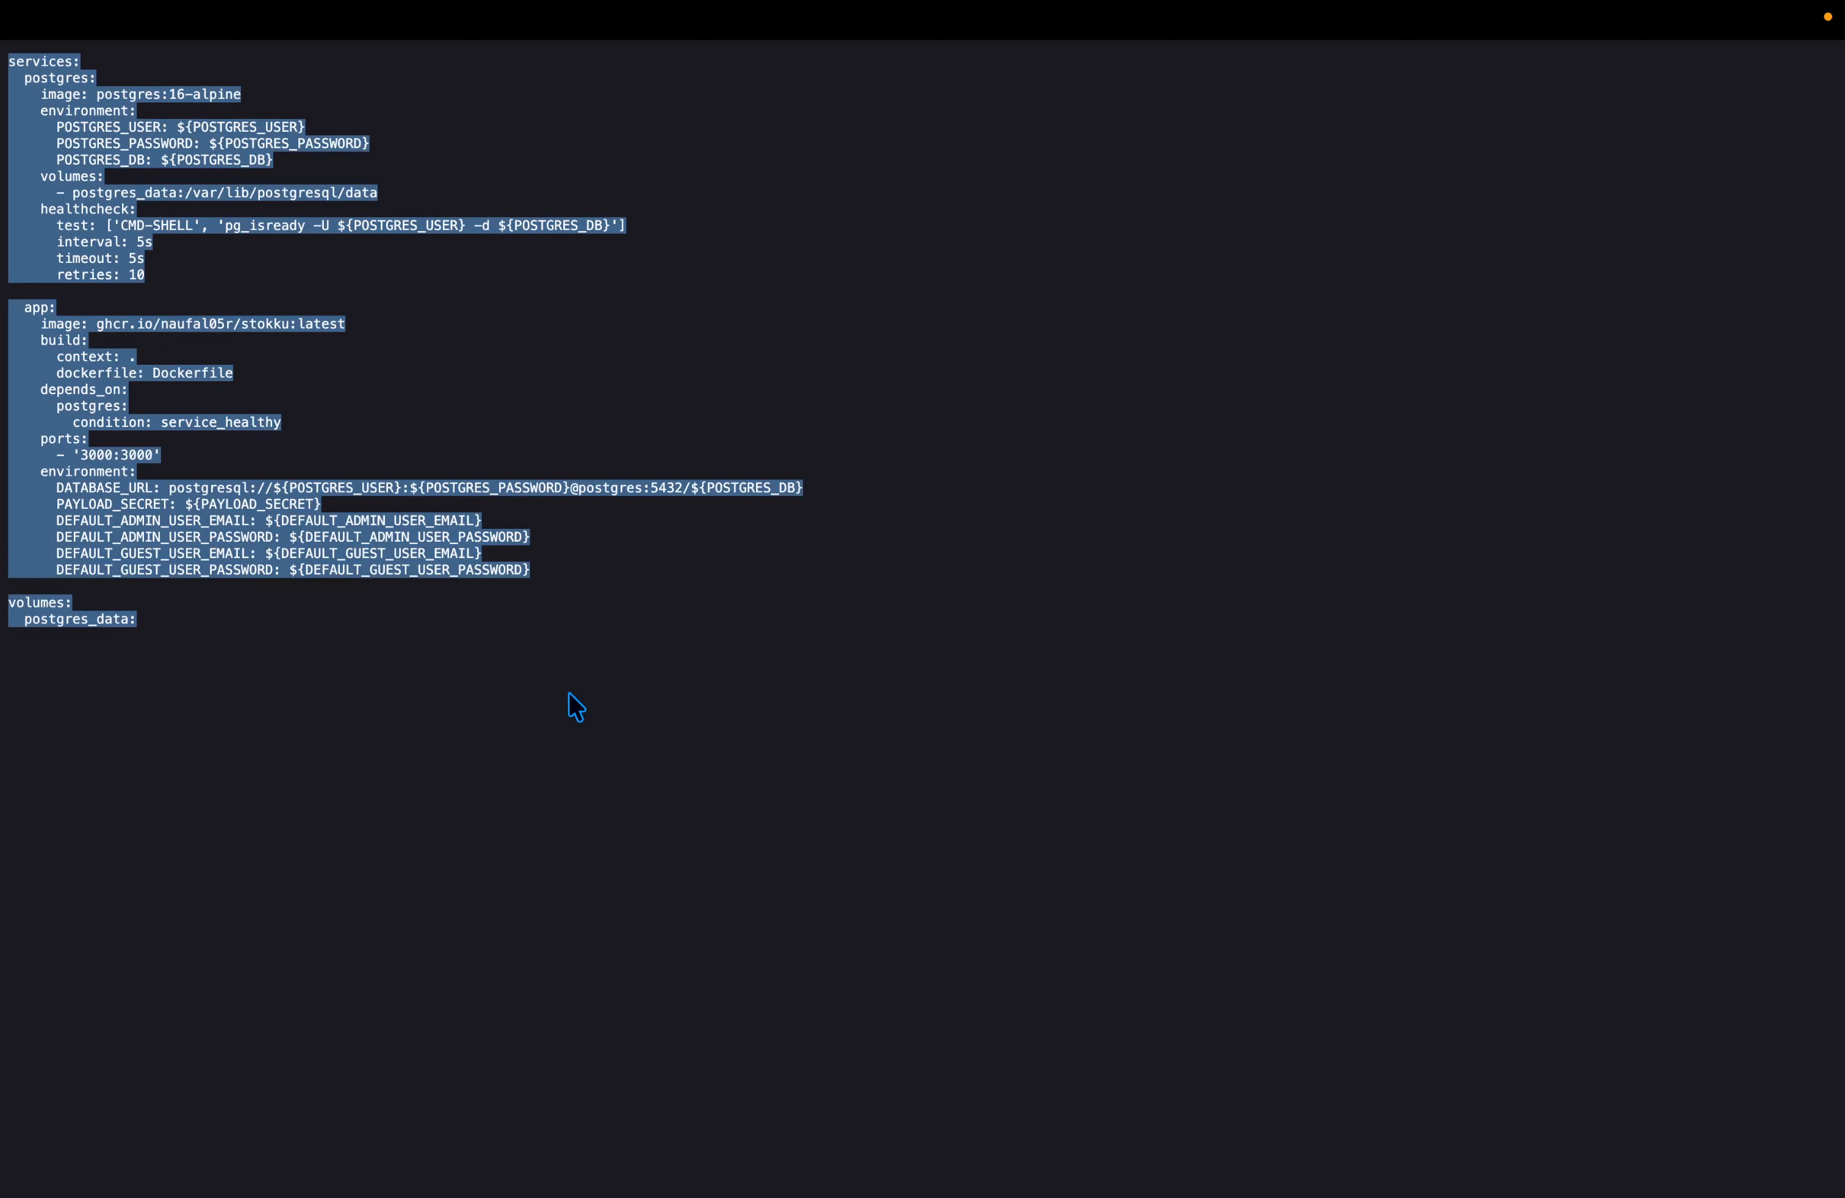
{"action": "key", "text": "super+w"}
{"action": "key", "text": "ctrl+Tab"}
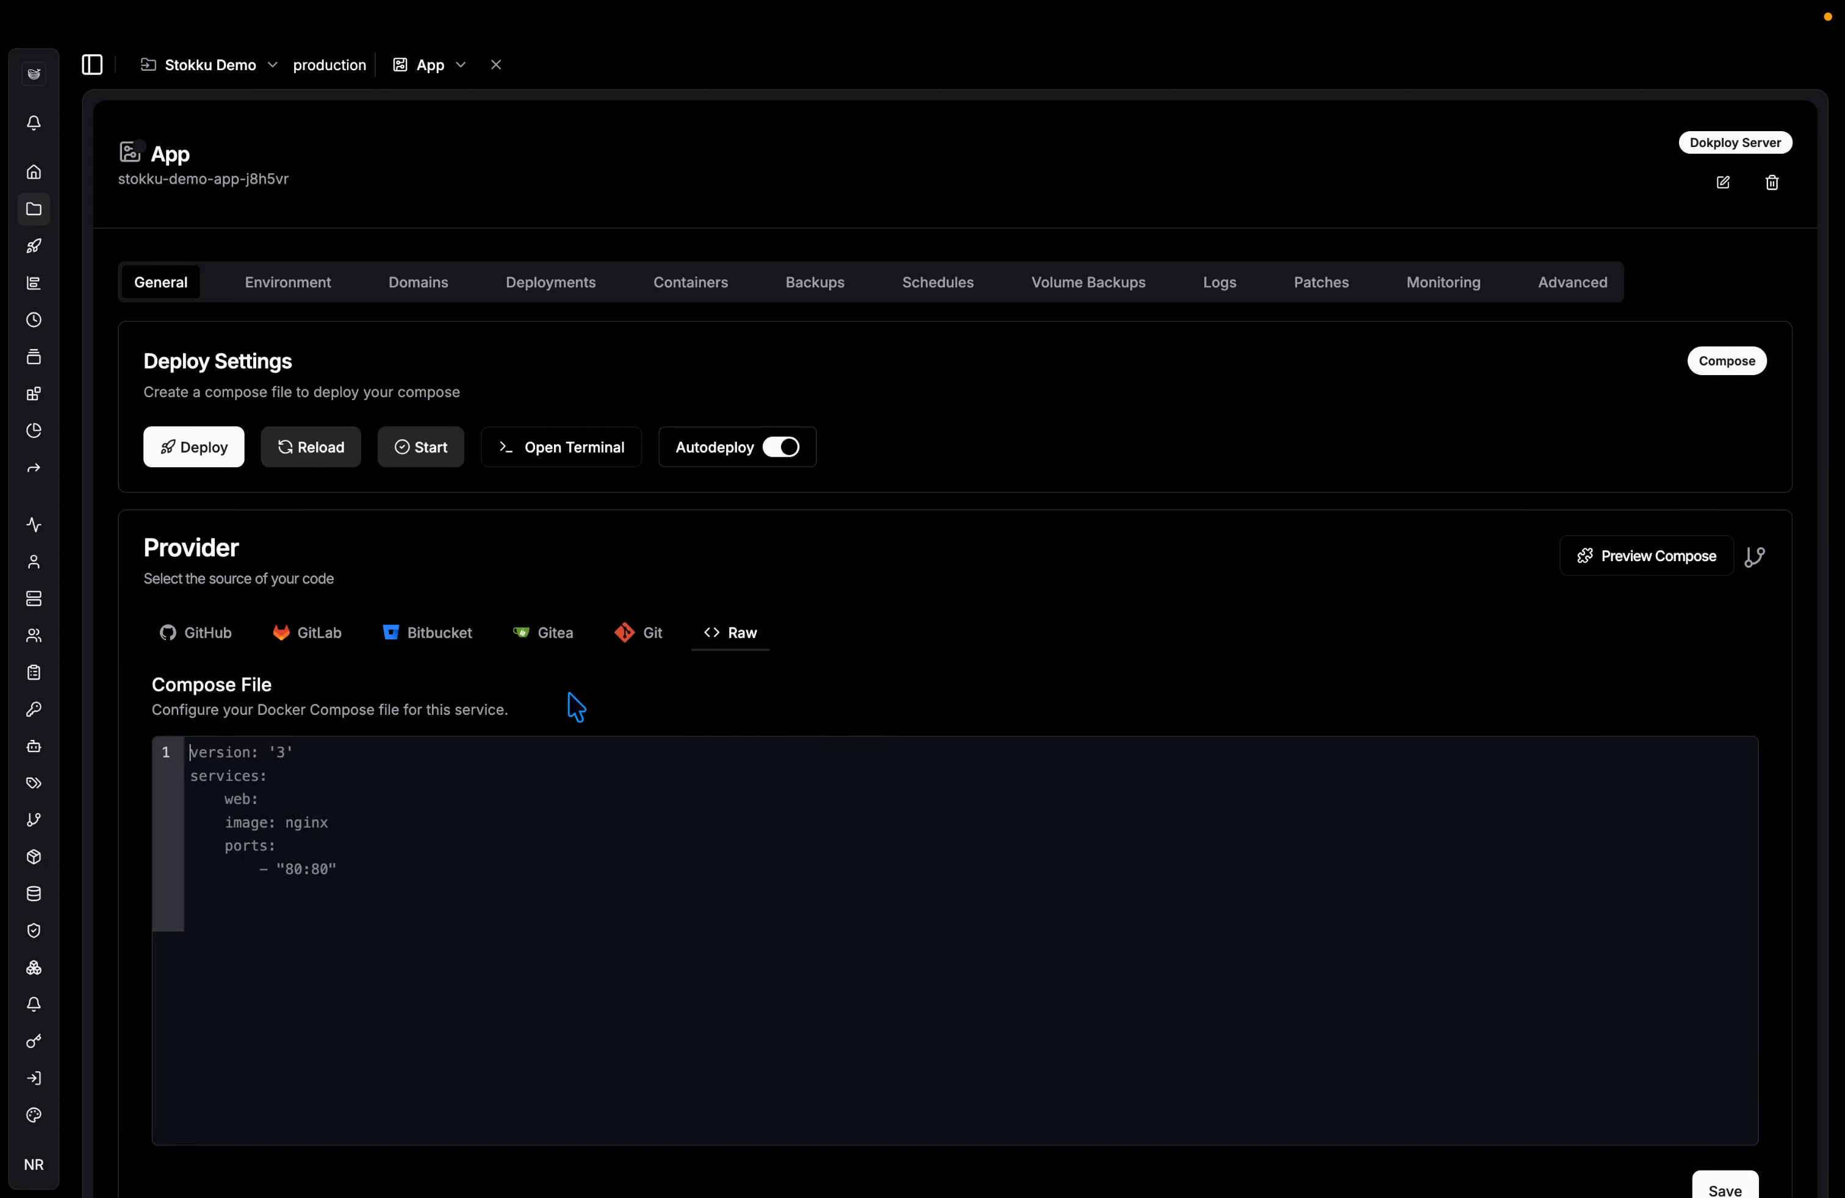
Paste Stokku's compose file, trim the port mapping to '3000', and save it.
{"action": "left_click", "coordinate": [480, 819]}
{"action": "key", "text": "super+v"}
{"action": "scroll", "coordinate": [480, 818], "scroll_direction": "down", "scroll_amount": 2}
{"action": "left_click", "coordinate": [395, 815]}
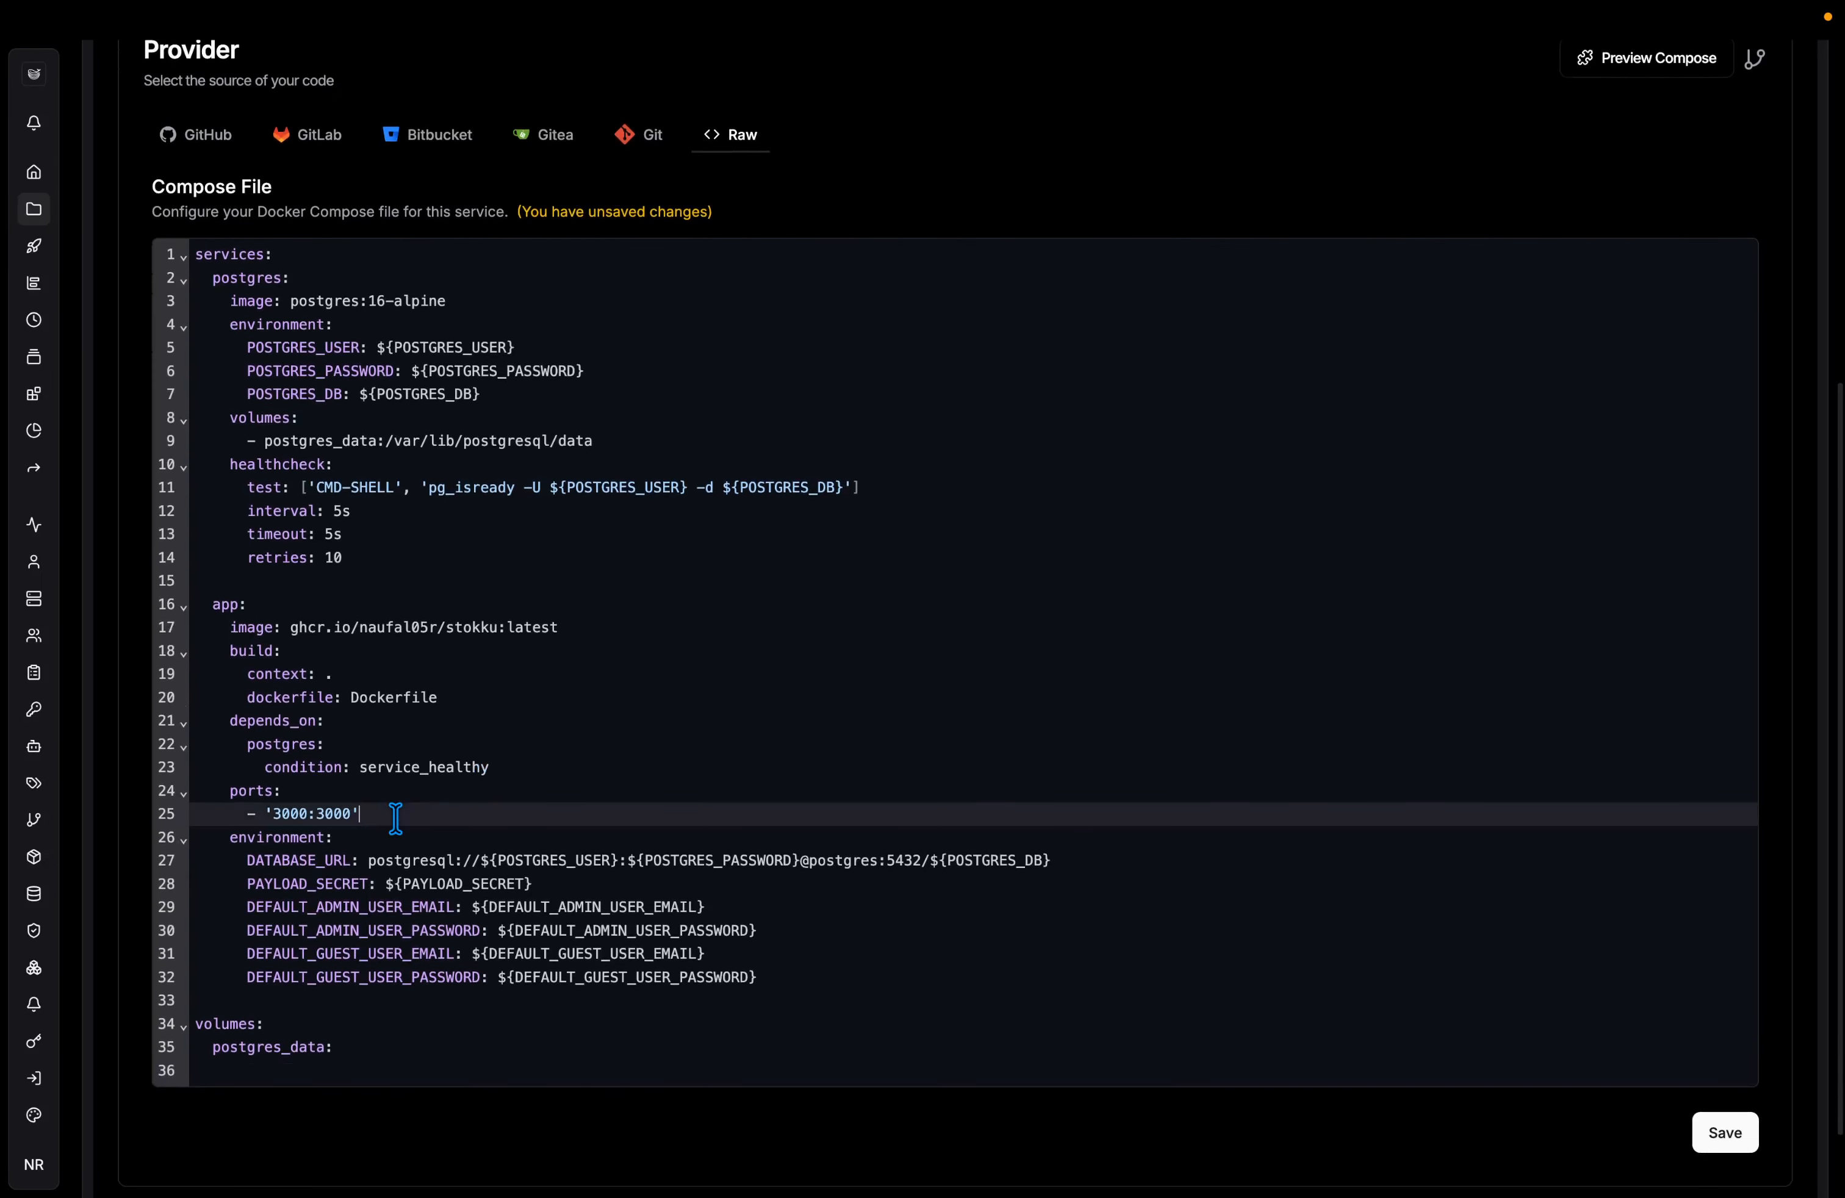
{"action": "key", "text": "Left"}
{"action": "key", "text": "Left"}
{"action": "key", "text": "Left"}
{"action": "key", "text": "Left"}
{"action": "key", "text": "Left"}
{"action": "key", "text": "shift+Left"}
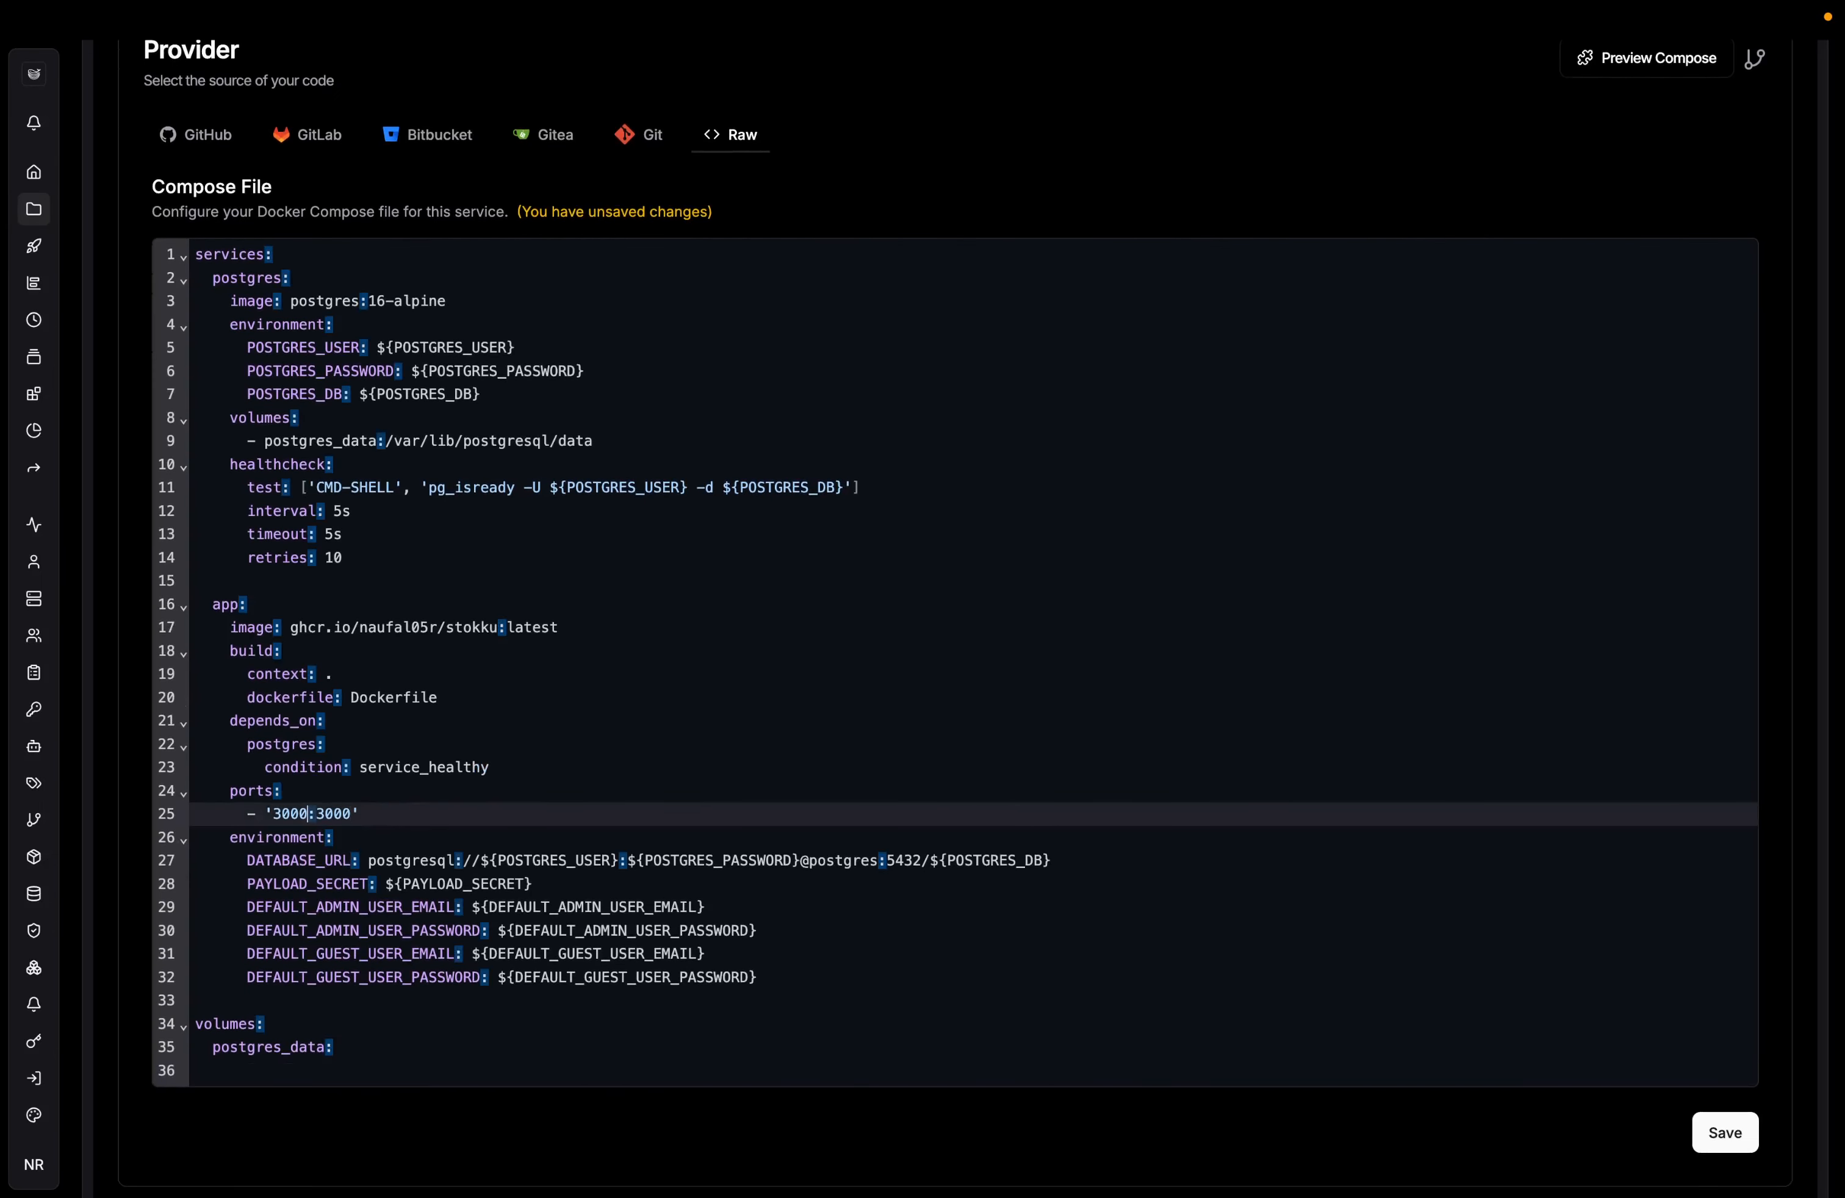
{"action": "key", "text": "shift+Left"}
{"action": "key", "text": "shift+Left"}
{"action": "key", "text": "shift+Left"}
{"action": "key", "text": "shift+Left"}
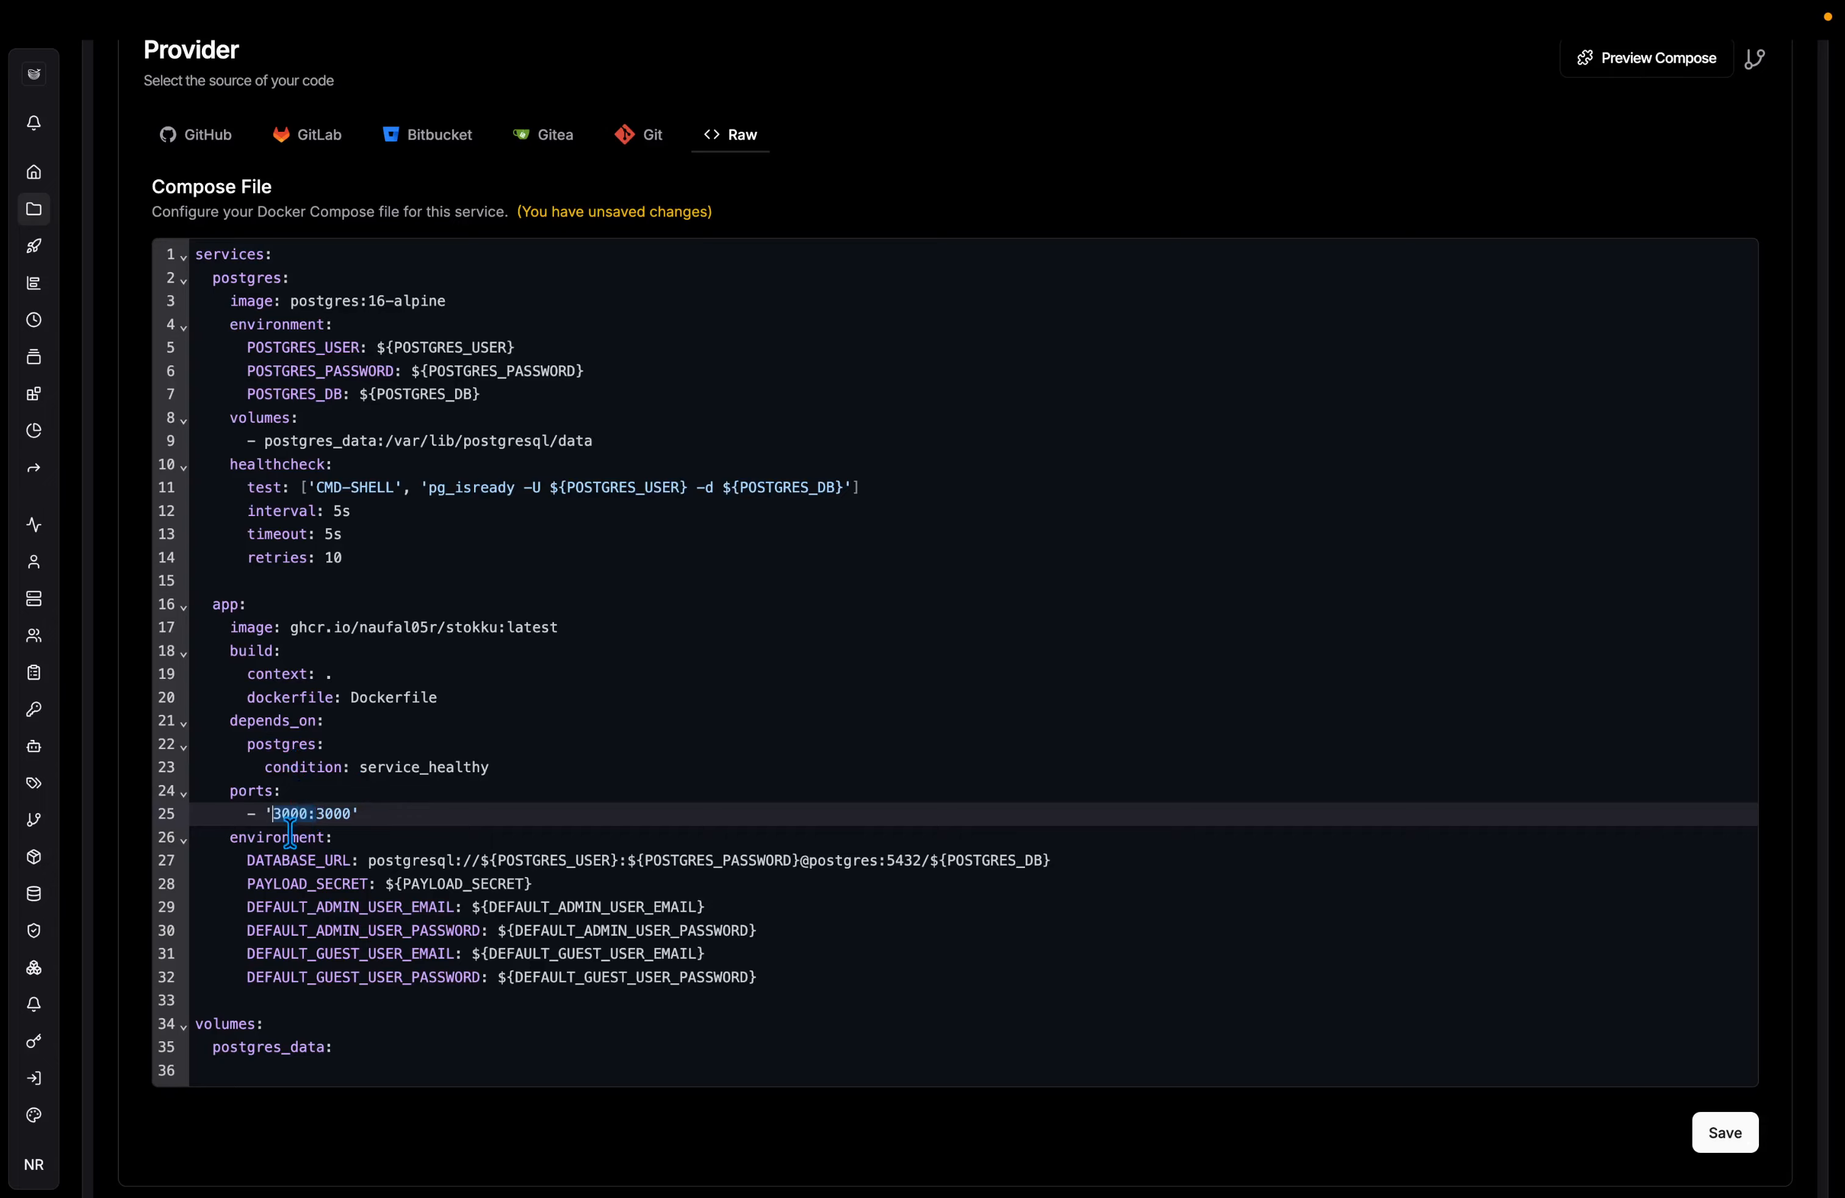
{"action": "key", "text": "Delete"}
{"action": "key", "text": "Delete"}
{"action": "left_click", "coordinate": [353, 1057]}
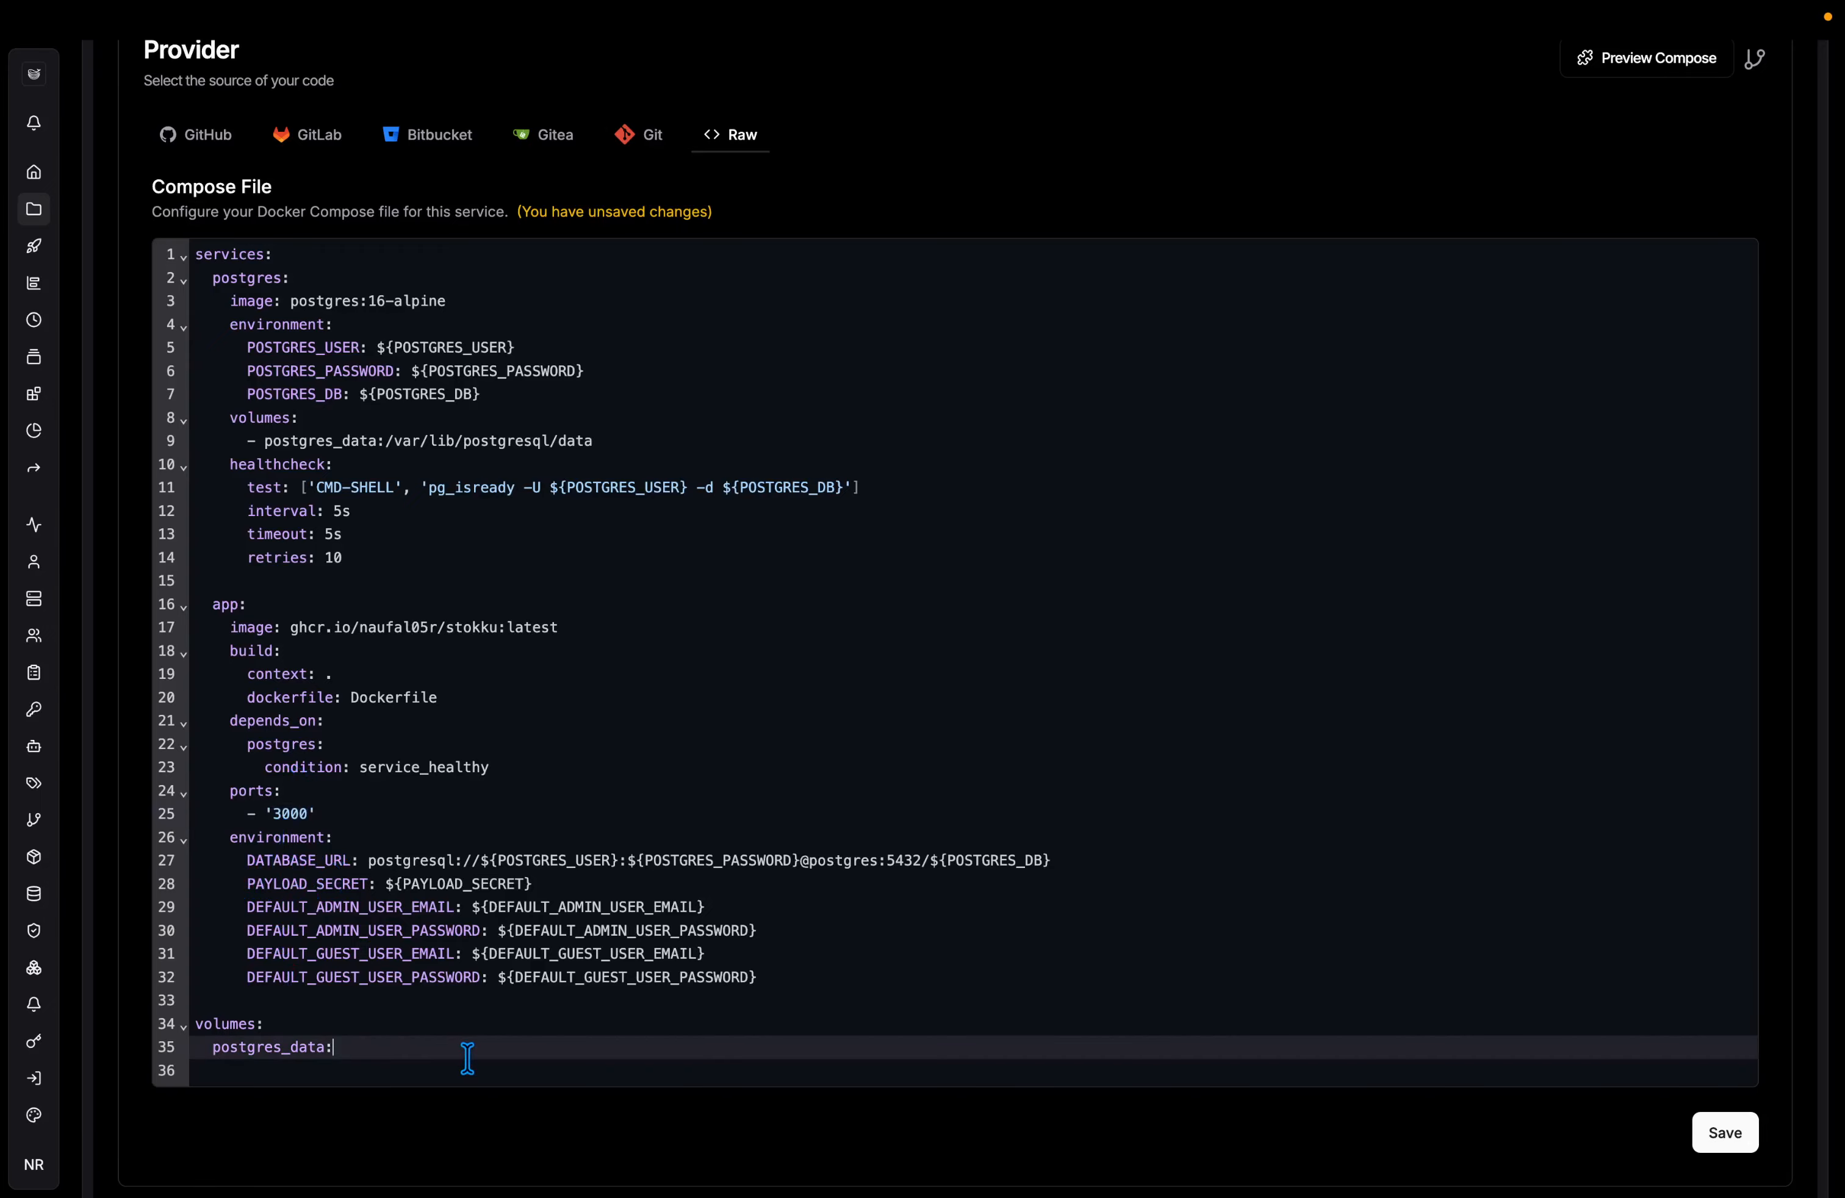
{"action": "left_click", "coordinate": [467, 1063]}
{"action": "left_click", "coordinate": [1723, 1132]}
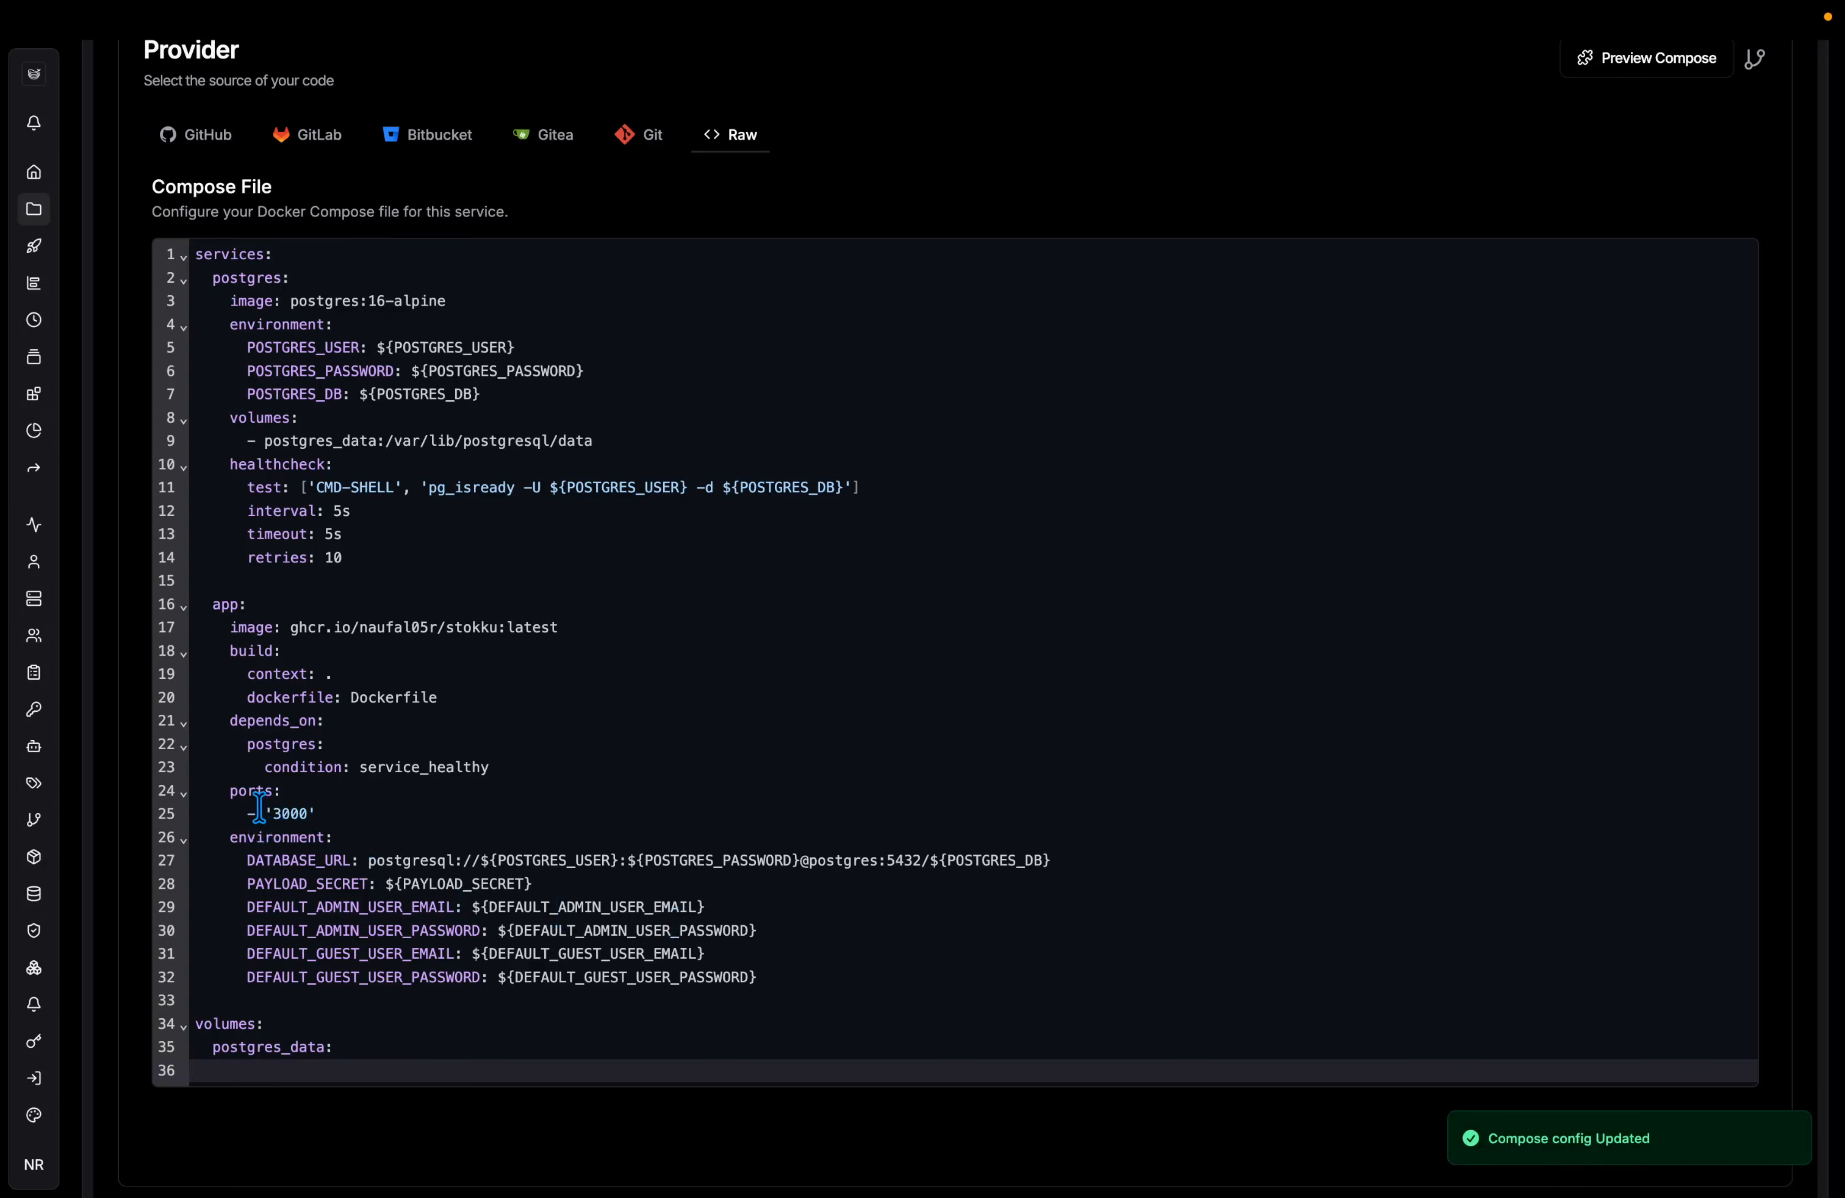
Open the App service's Environment settings.
{"action": "left_click", "coordinate": [309, 813]}
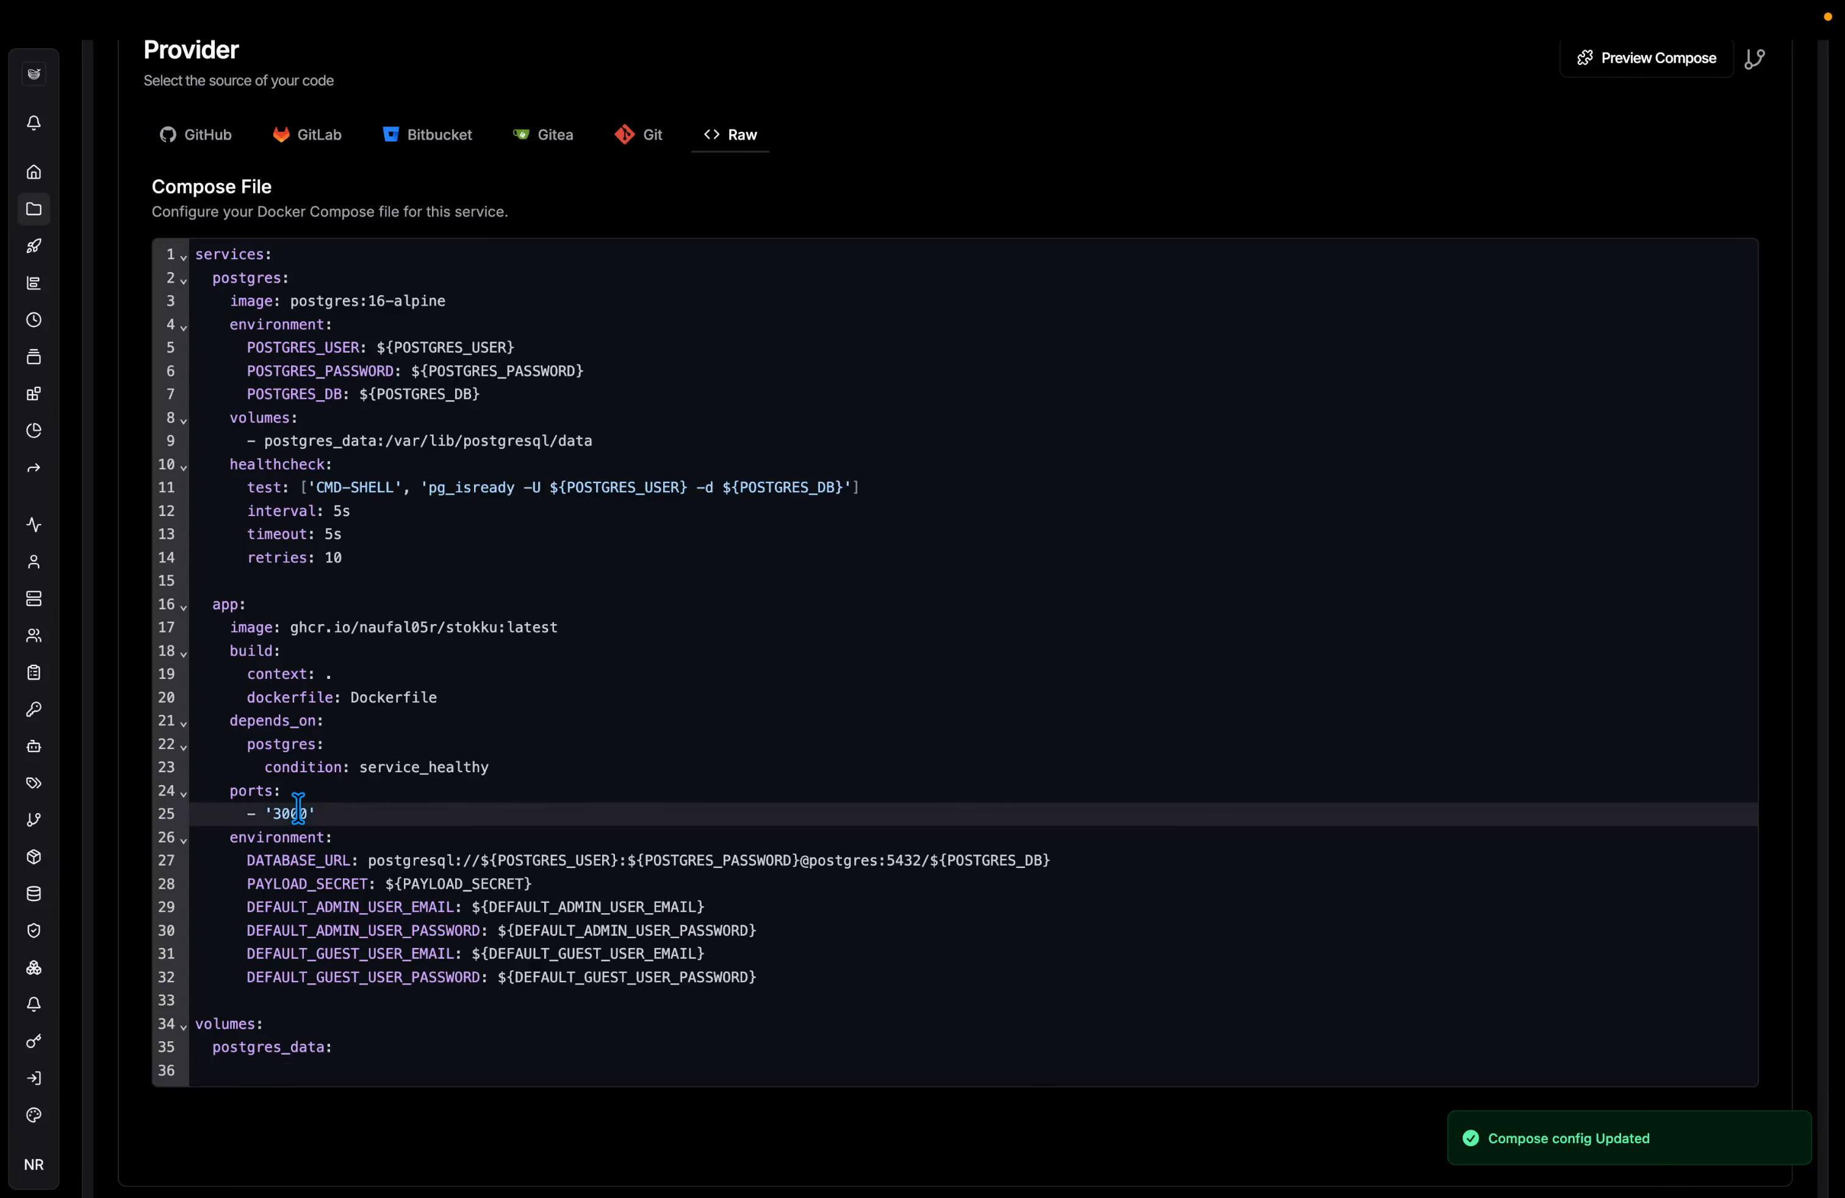
{"action": "scroll", "coordinate": [695, 870], "scroll_direction": "up", "scroll_amount": 3}
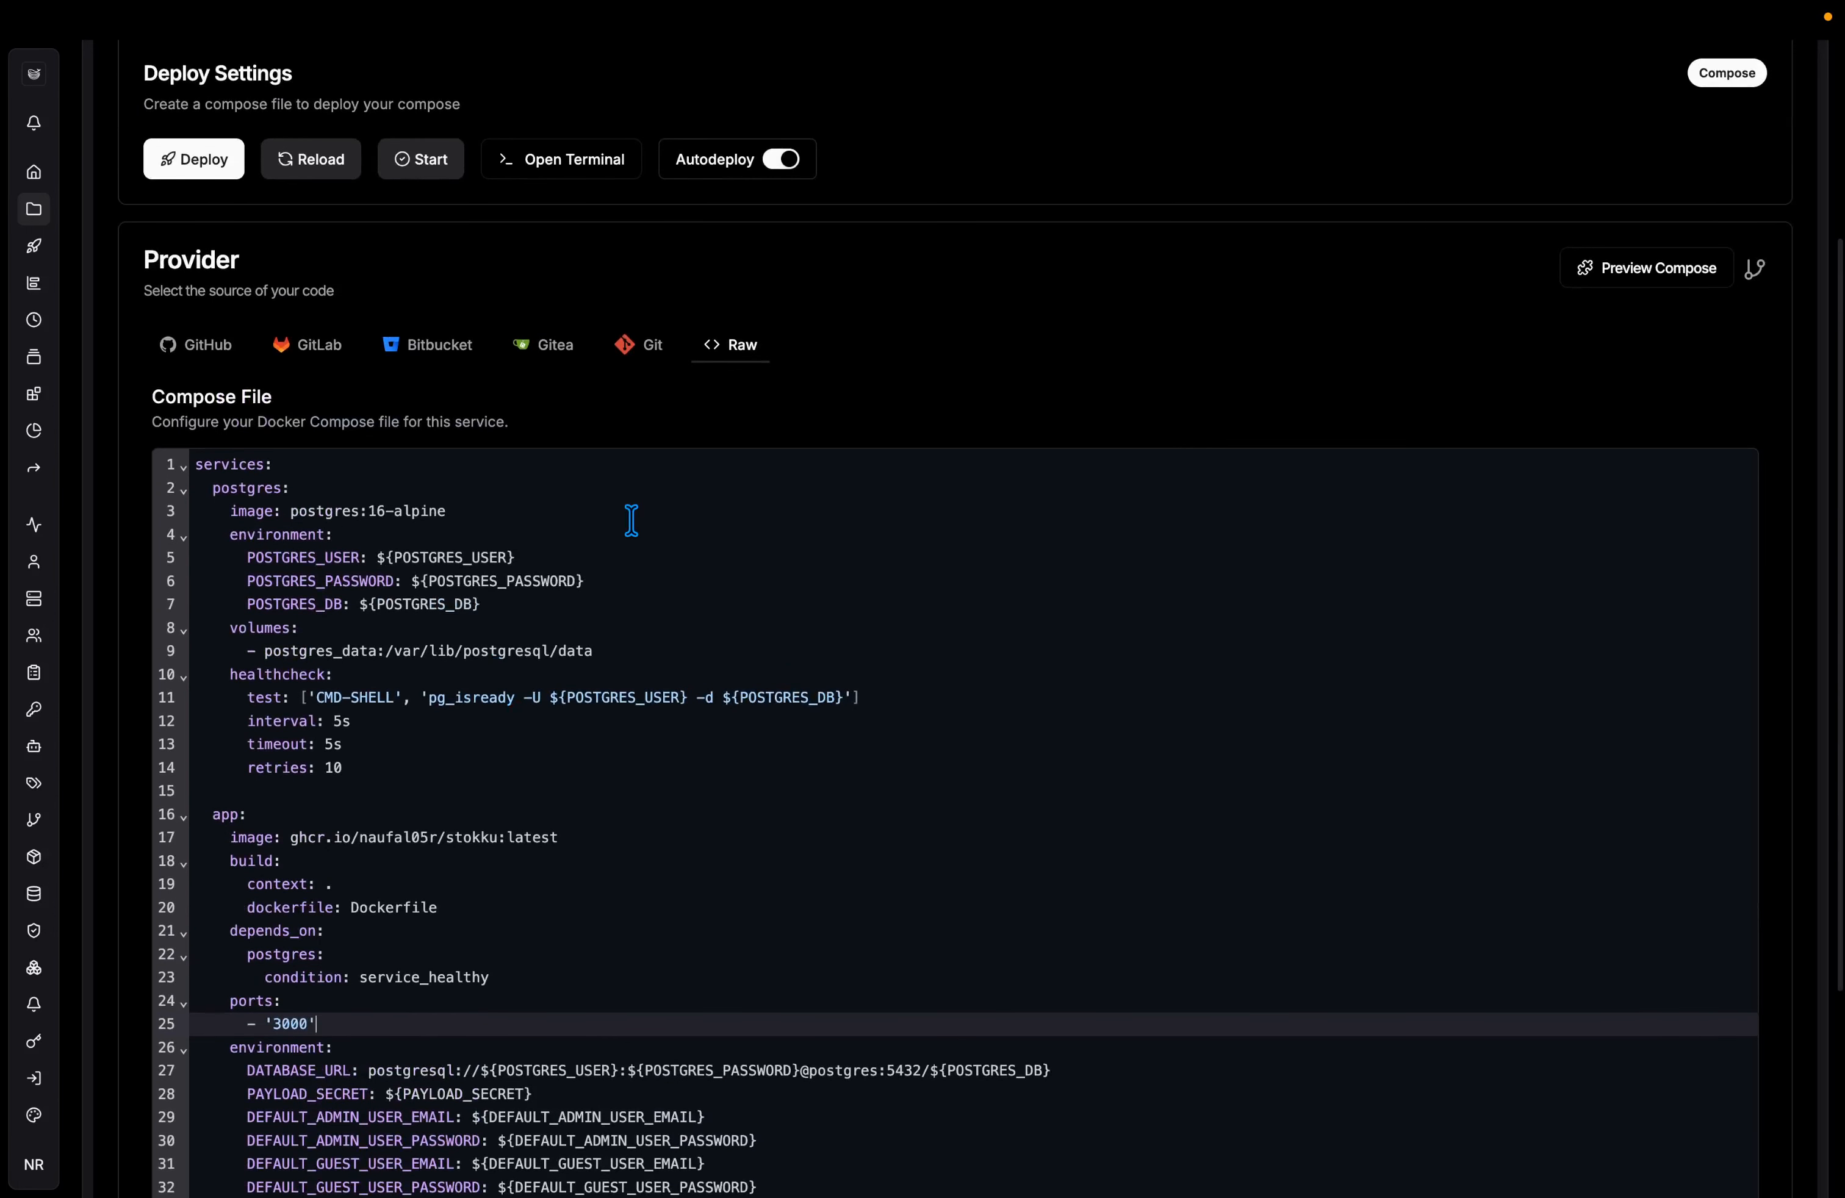
{"action": "scroll", "coordinate": [630, 525], "scroll_direction": "up", "scroll_amount": 3}
{"action": "left_click", "coordinate": [303, 227]}
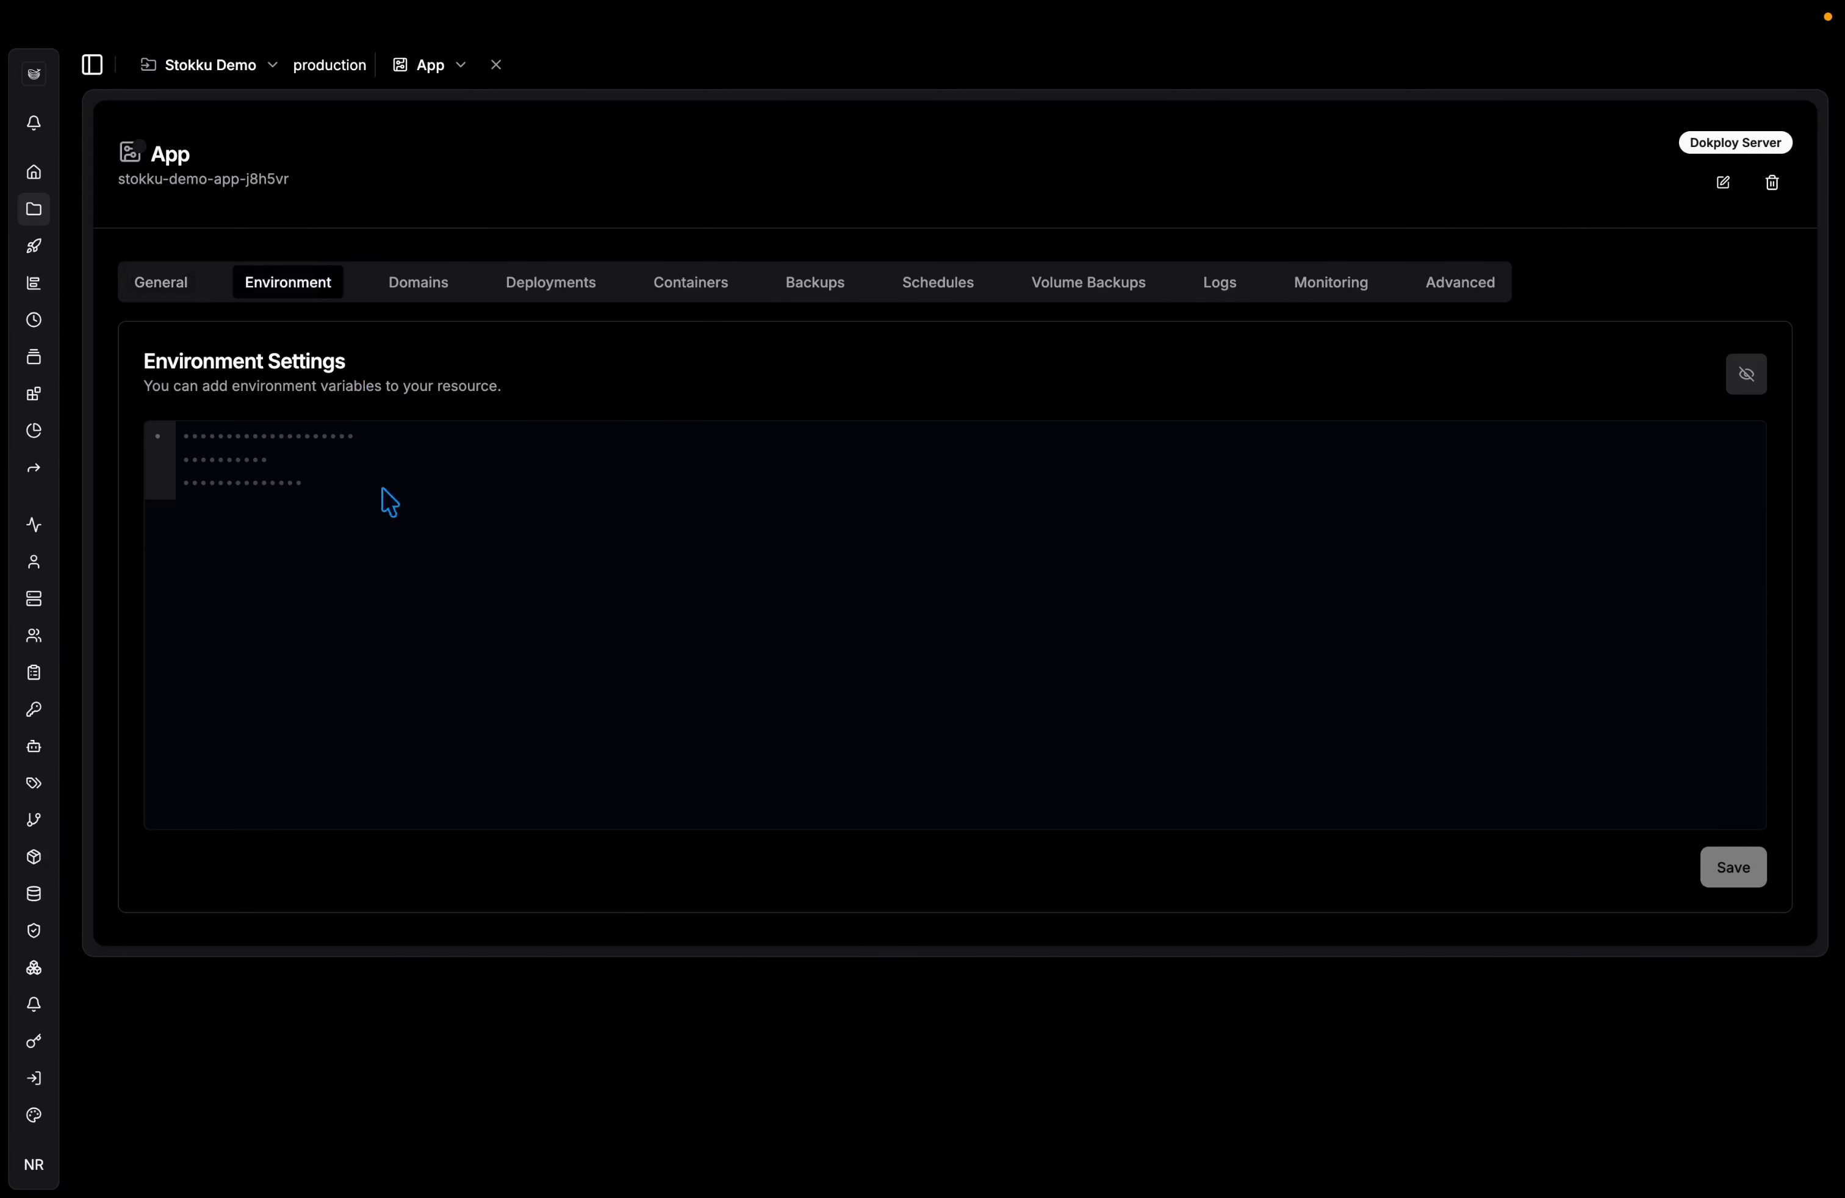
Copy the example .env variables and paste them into the App's environment editor.
{"action": "left_click", "coordinate": [1746, 374]}
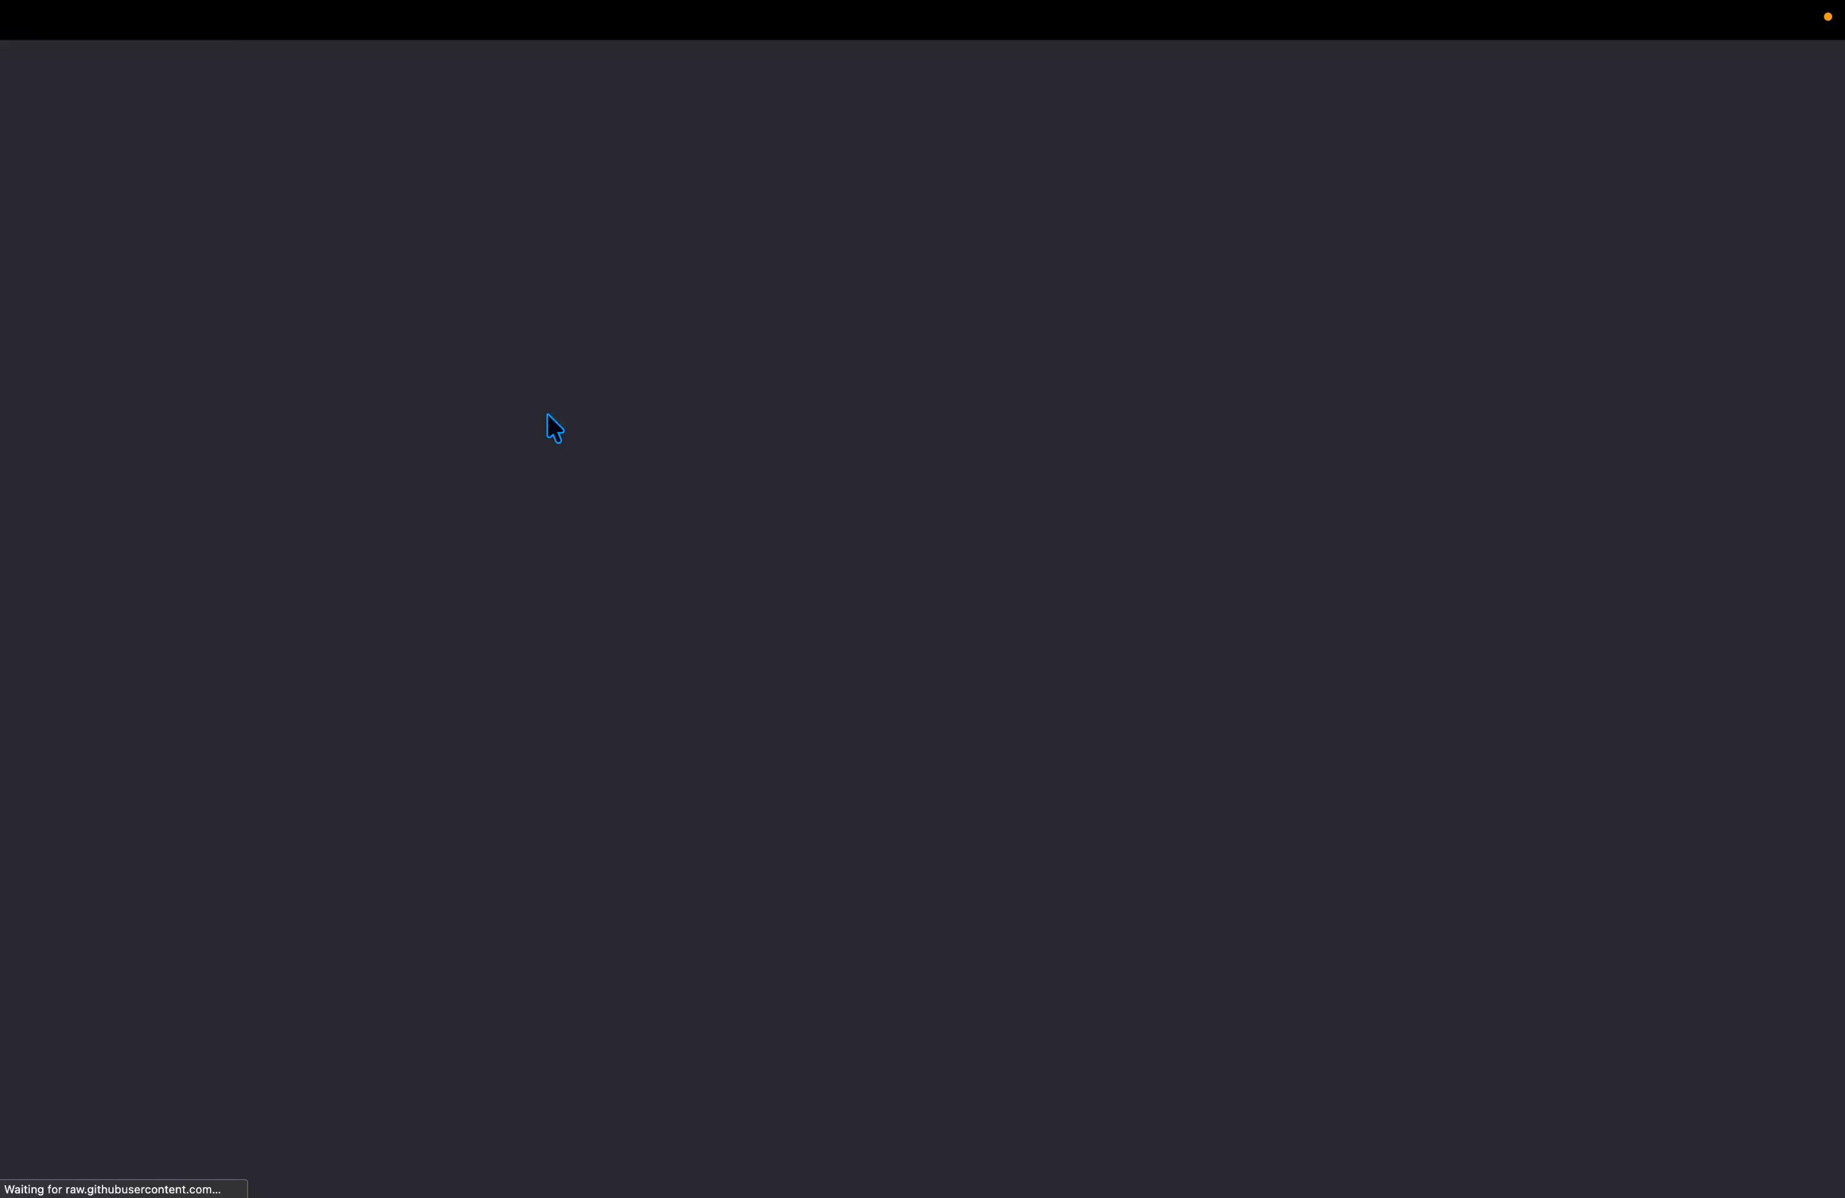
{"action": "key", "text": "super+a"}
{"action": "key", "text": "super+c"}
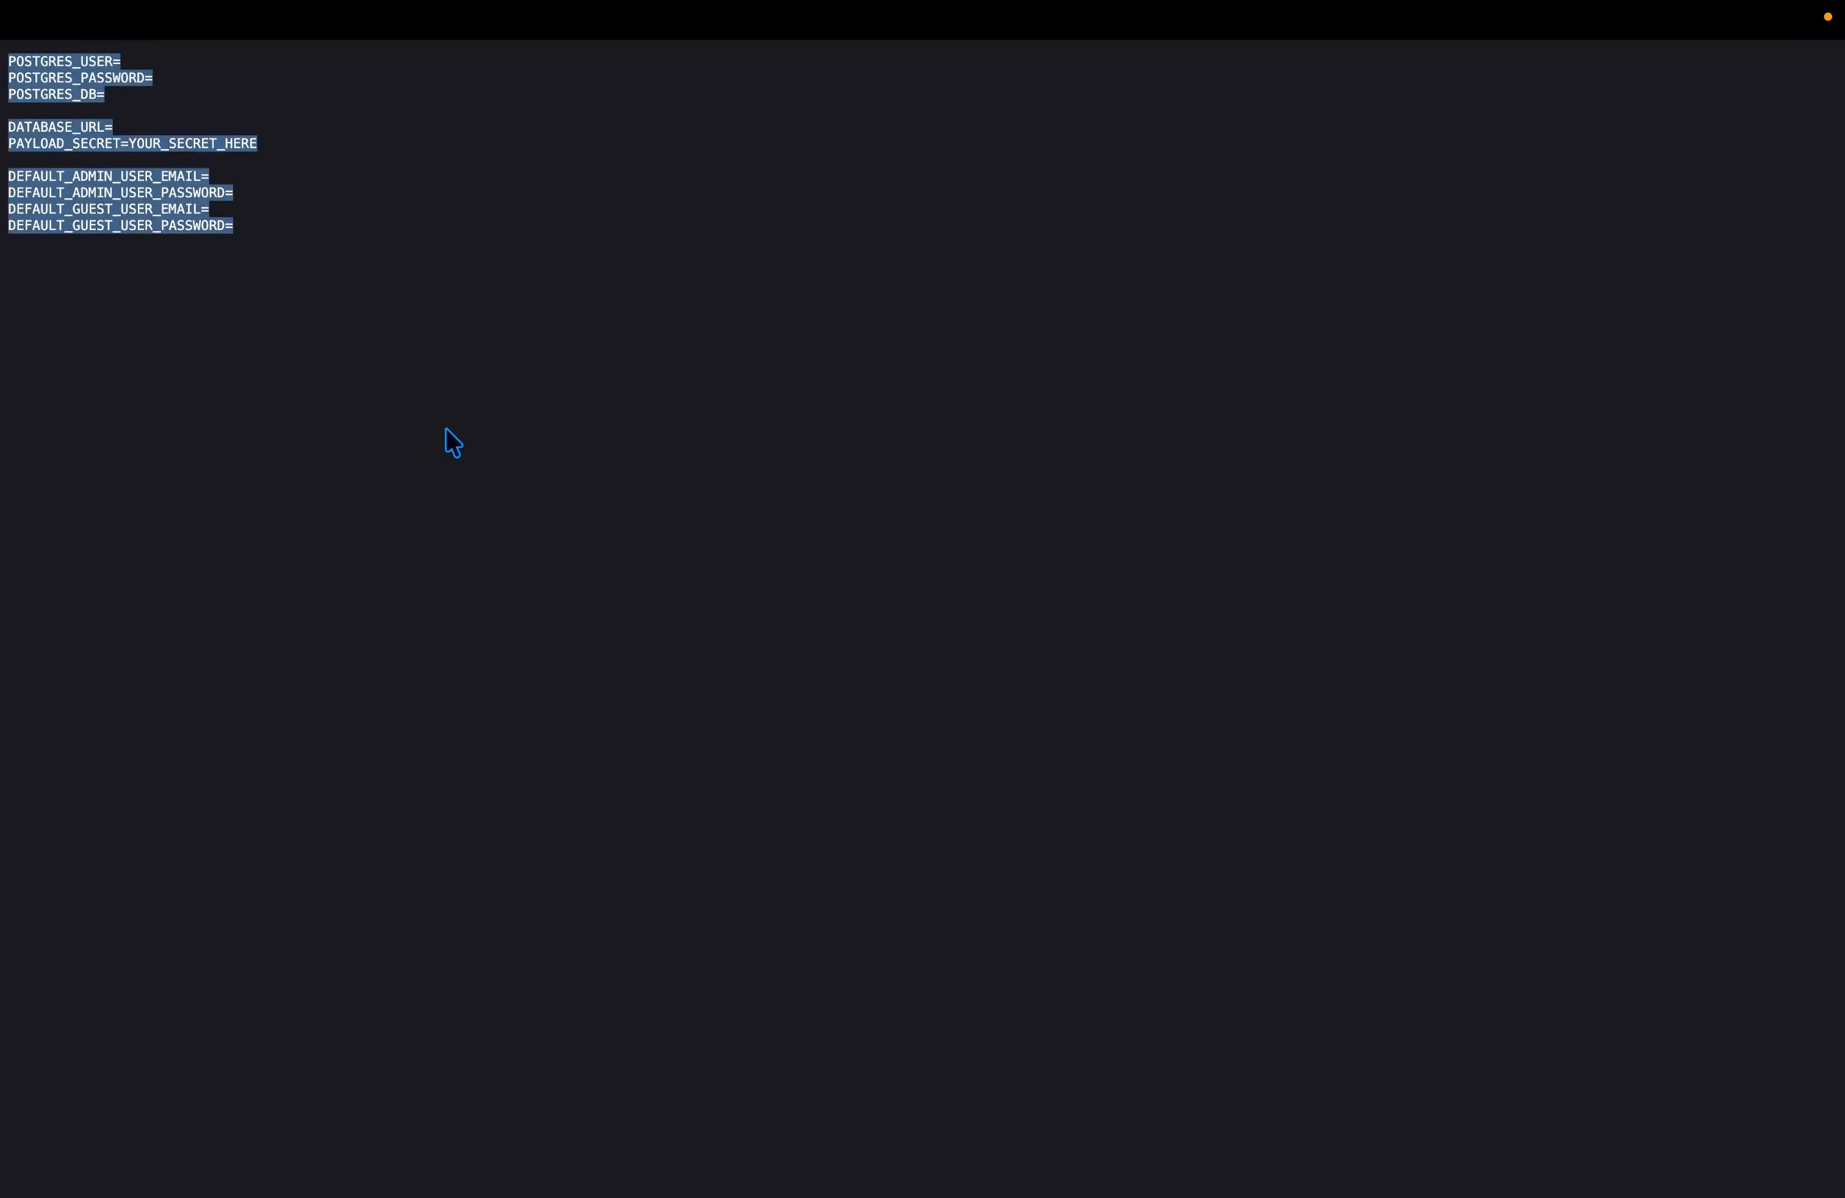
{"action": "key", "text": "super+w"}
{"action": "key", "text": "ctrl+Tab"}
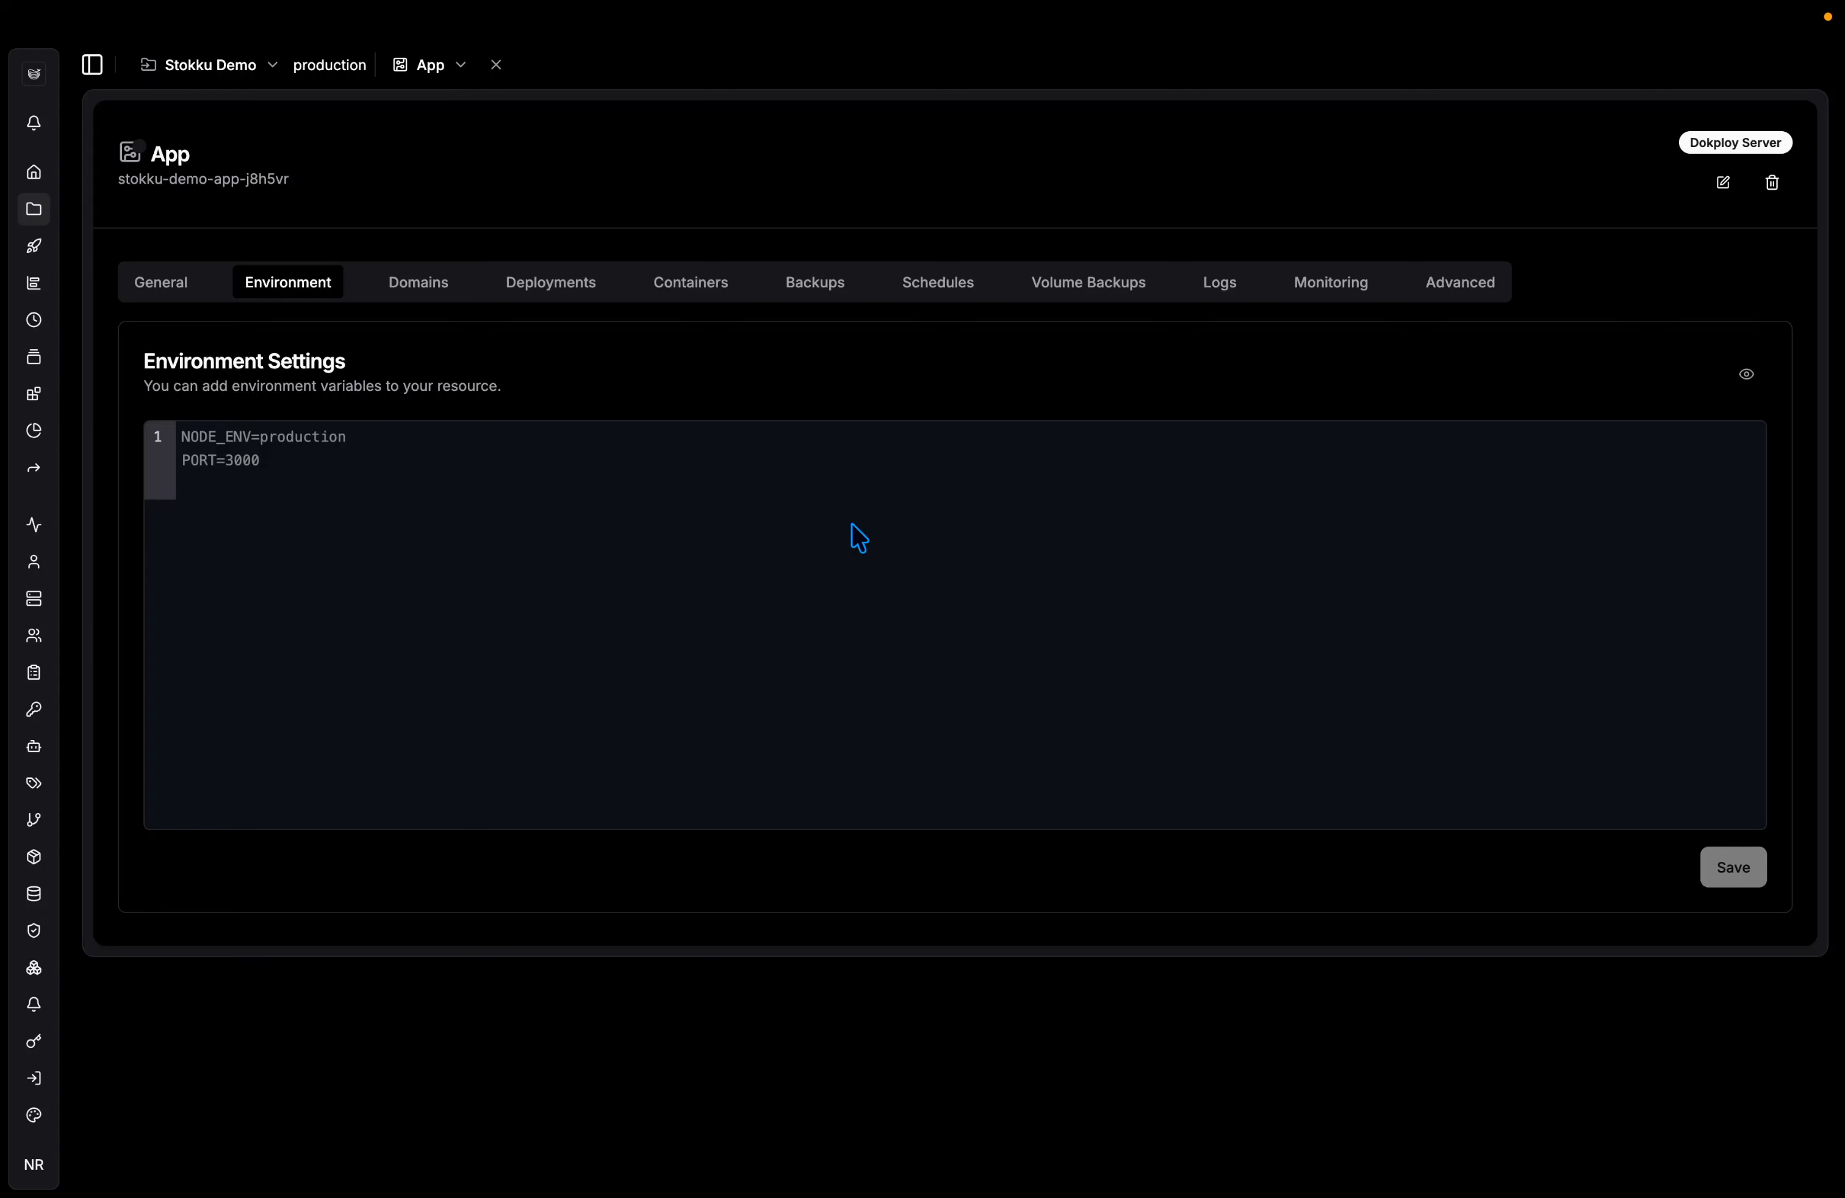
{"action": "left_click", "coordinate": [470, 495]}
{"action": "key", "text": "super+v"}
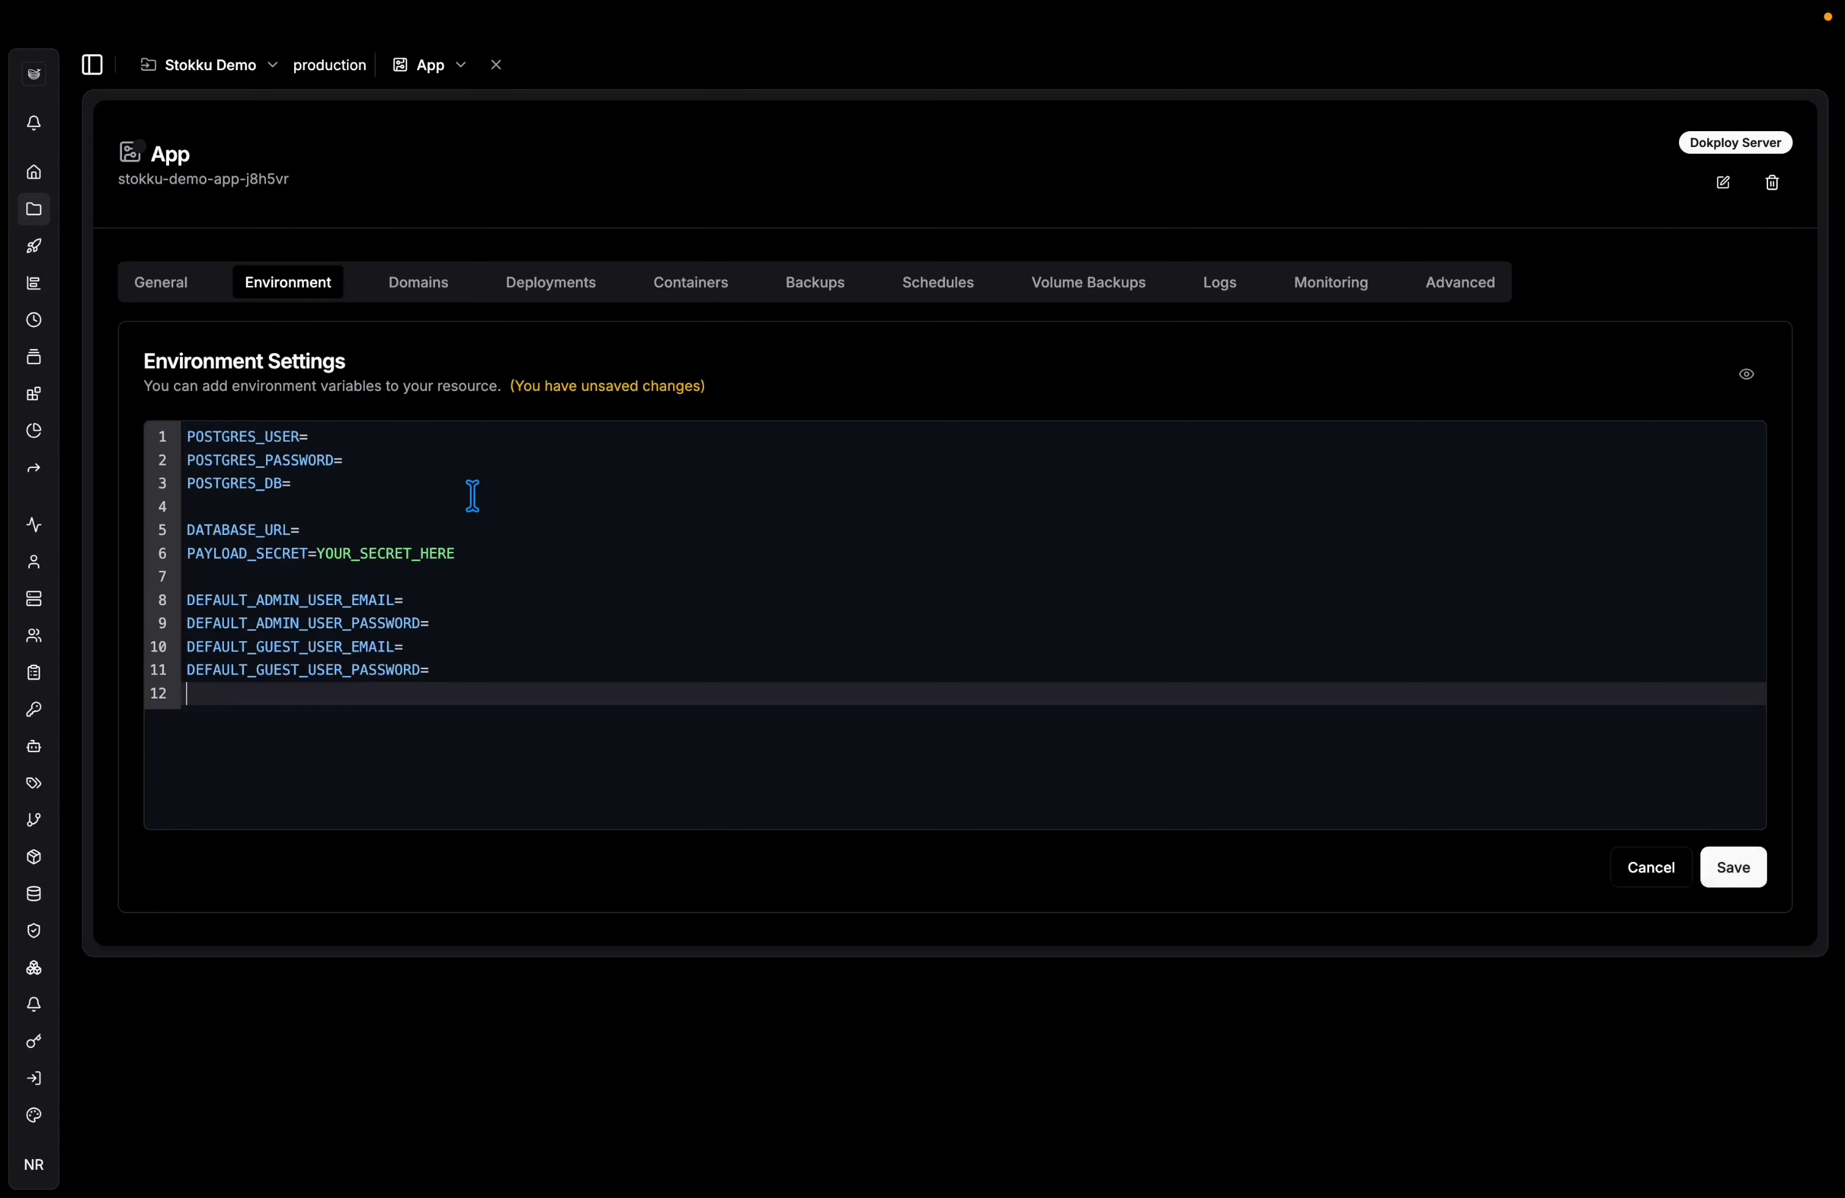
Set POSTGRES_USER to postgres and POSTGRES_PASSWORD to a generated 24-character password.
{"action": "left_click", "coordinate": [399, 438]}
{"action": "type", "text": "pis"}
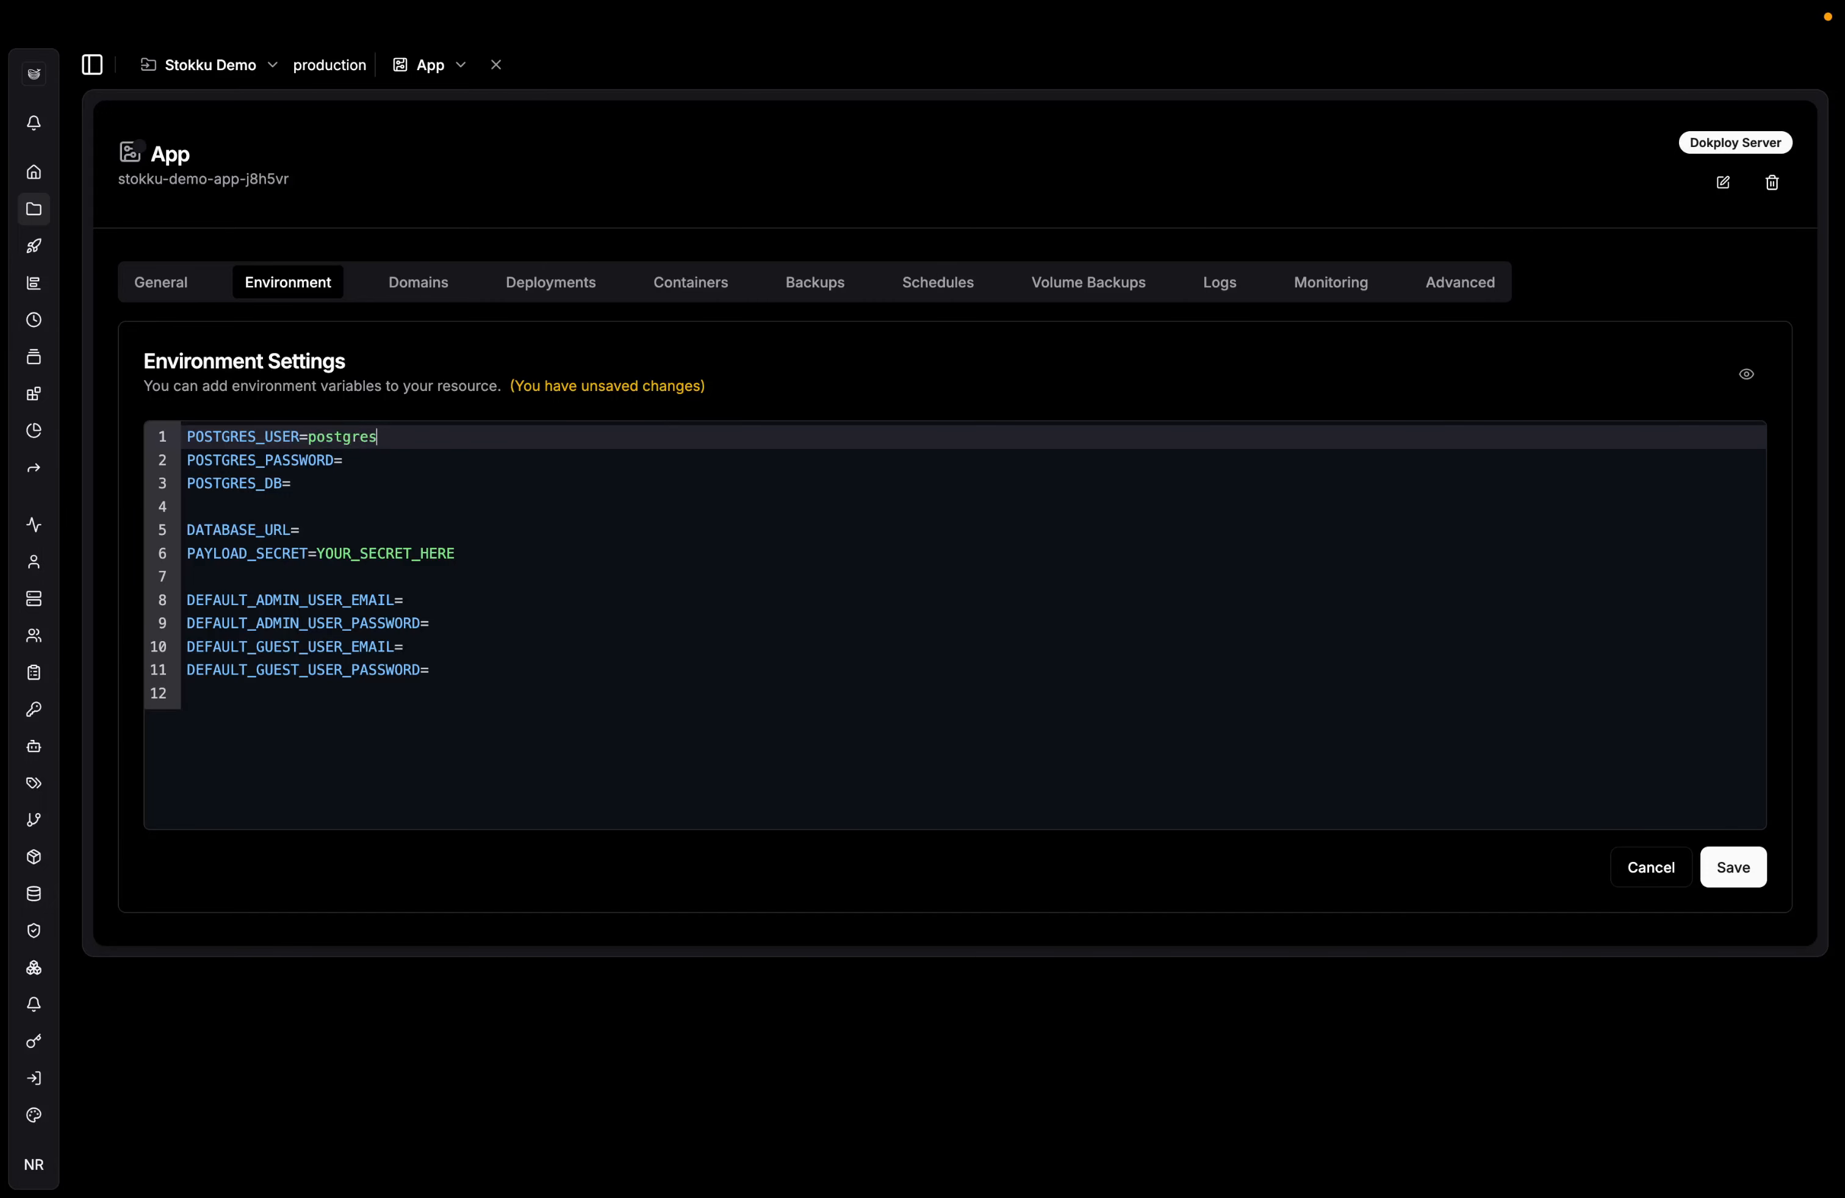
{"action": "key", "text": "Down"}
{"action": "key", "text": "ctrl+Left"}
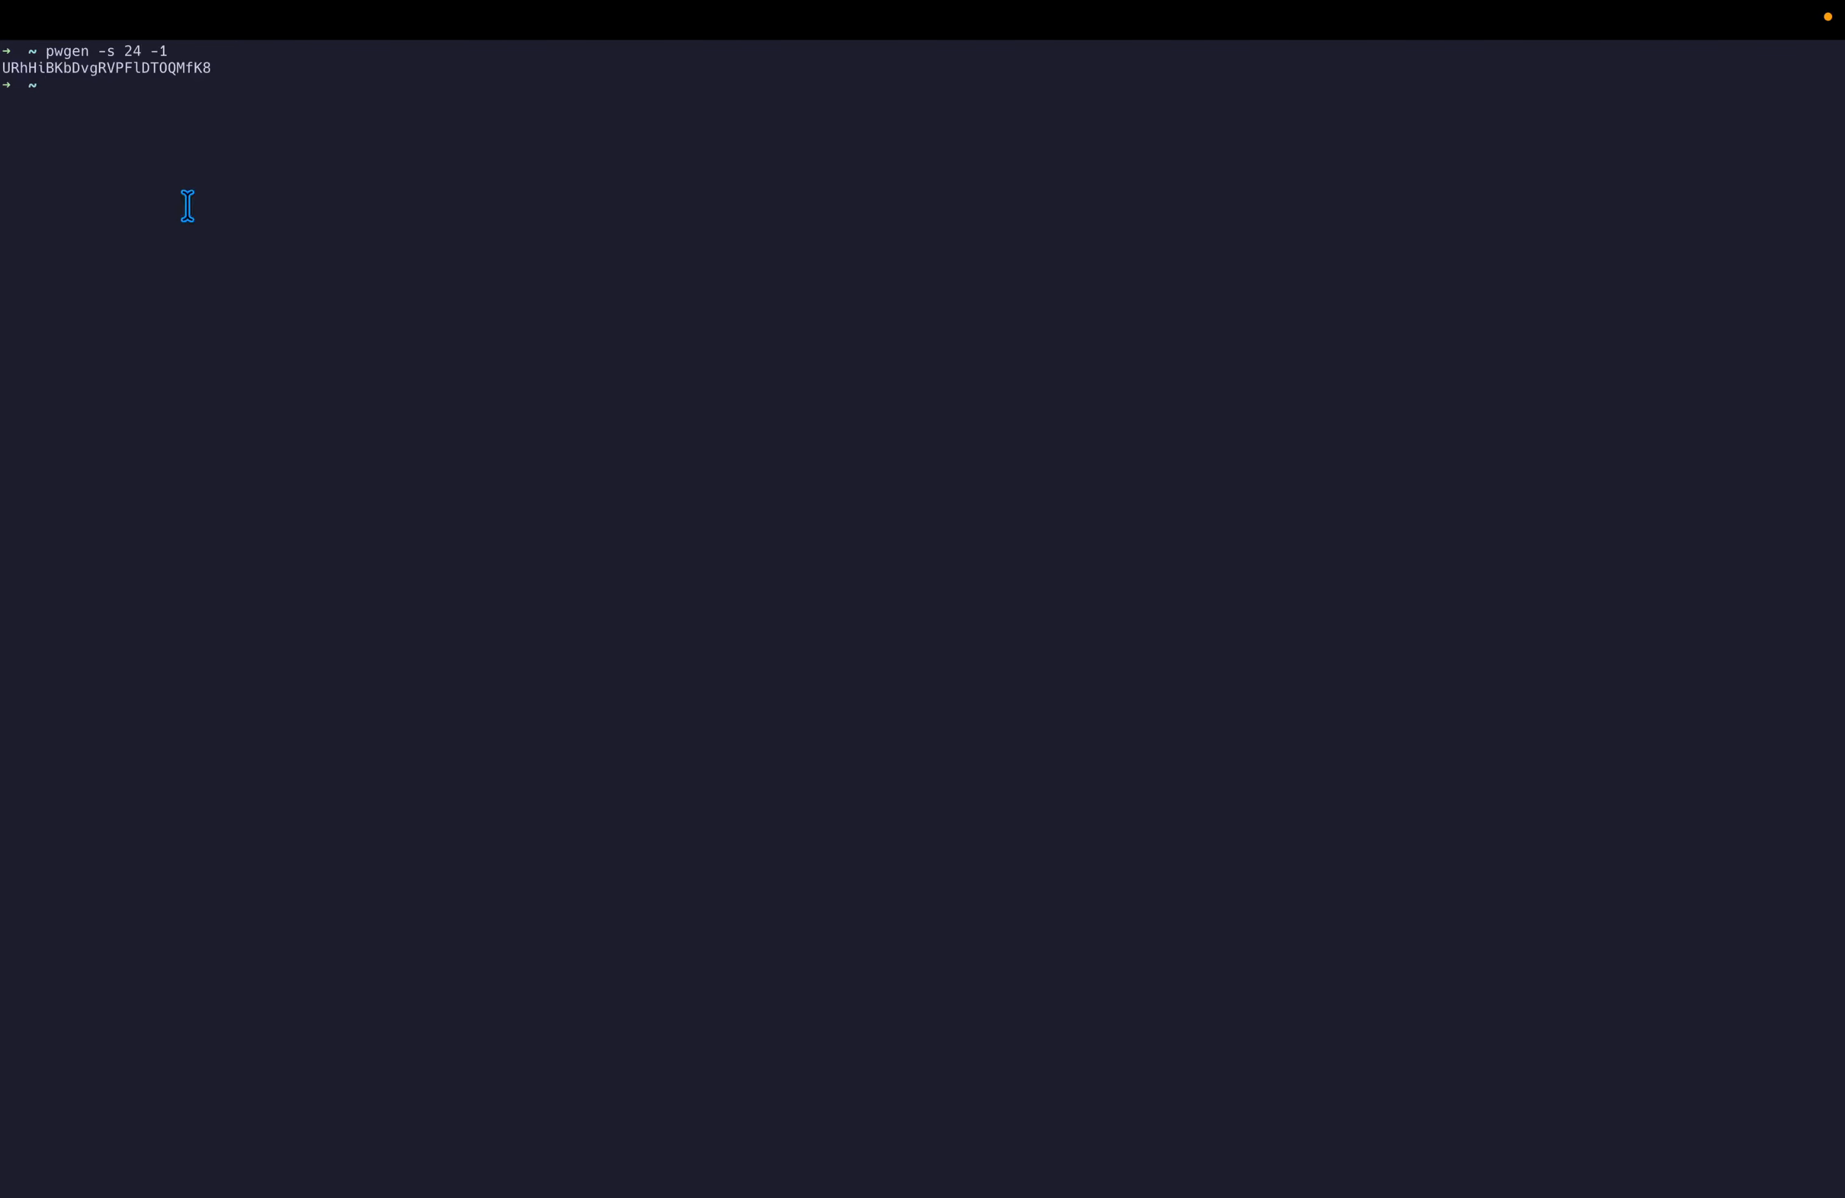
{"action": "double_click", "coordinate": [168, 63]}
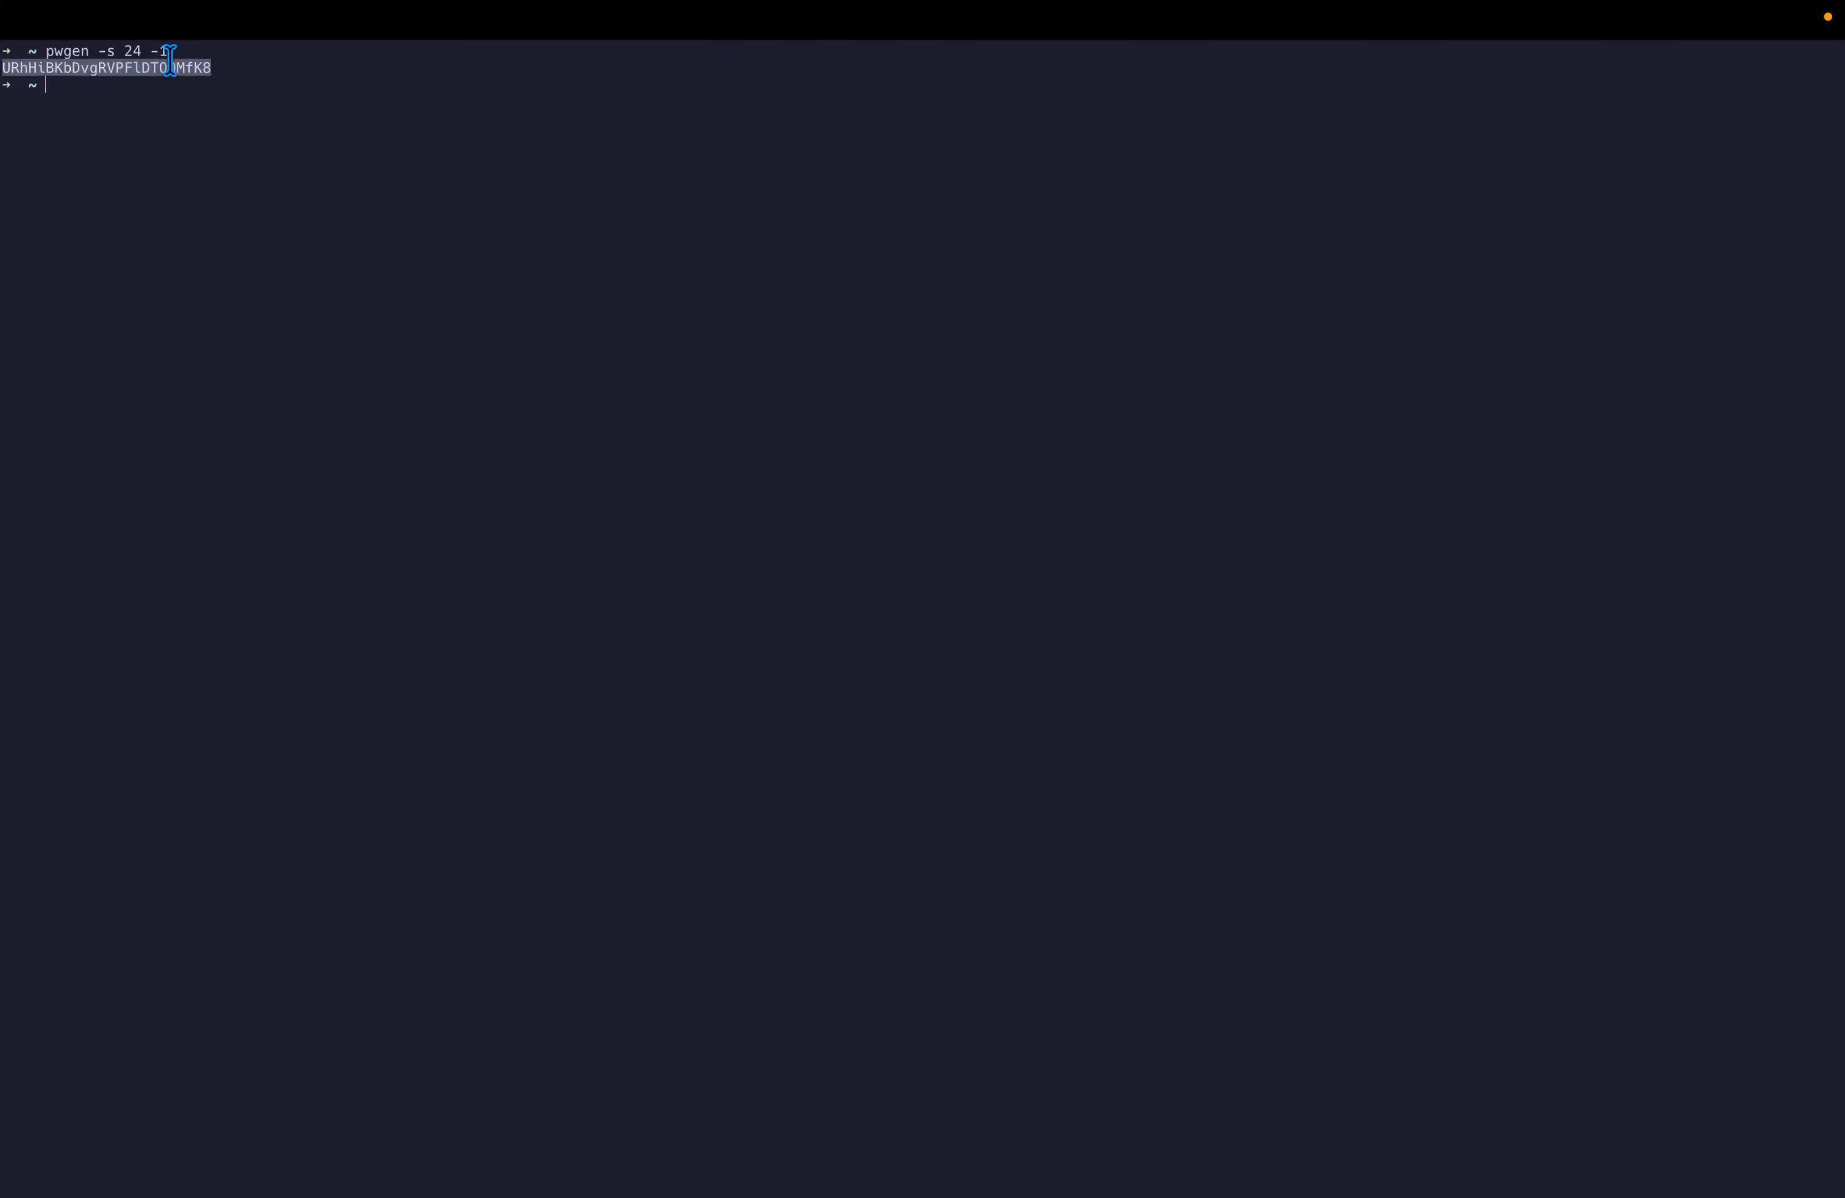
{"action": "double_click", "coordinate": [169, 61]}
{"action": "key", "text": "ctrl+Right"}
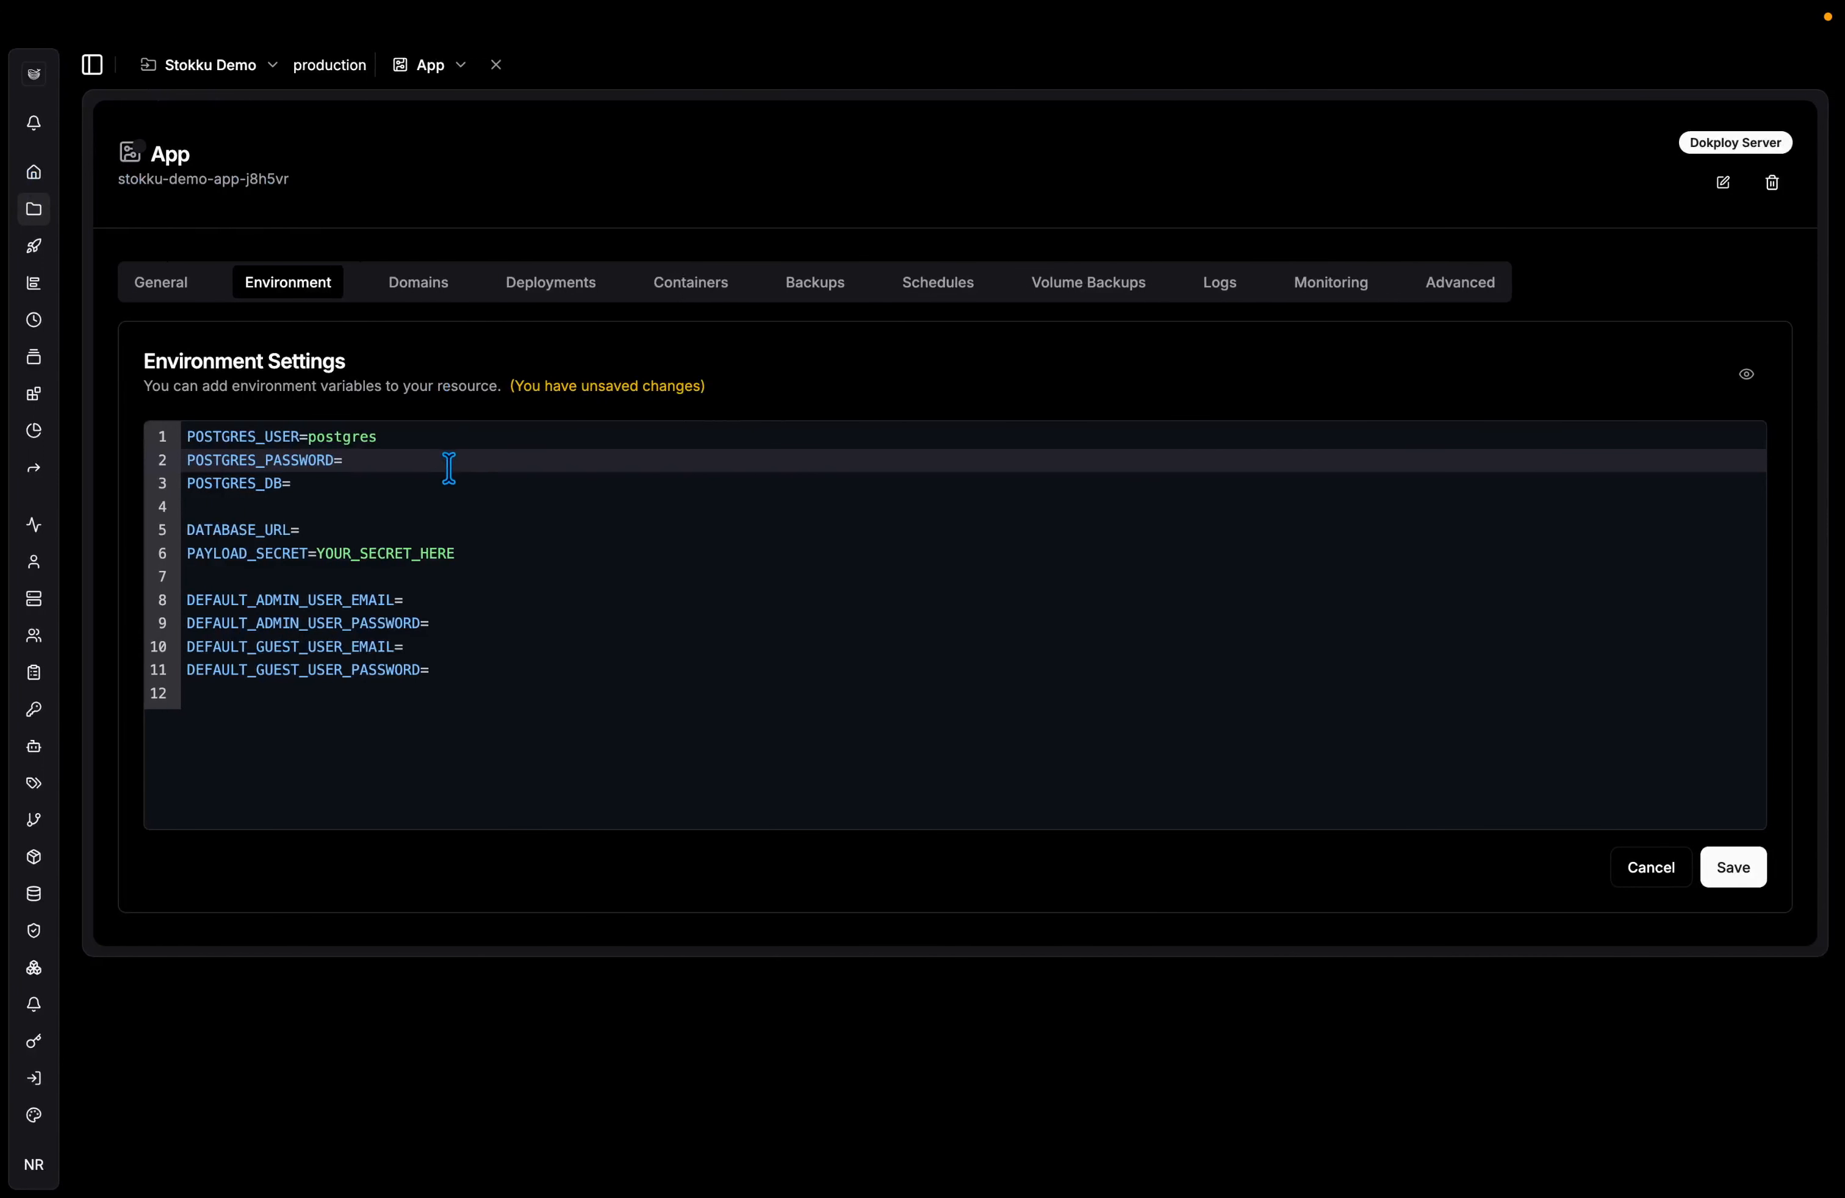
{"action": "left_click", "coordinate": [447, 466]}
{"action": "key", "text": "super+v"}
Replace the PAYLOAD_SECRET placeholder with a generated 48-character secret.
{"action": "key", "text": "Down"}
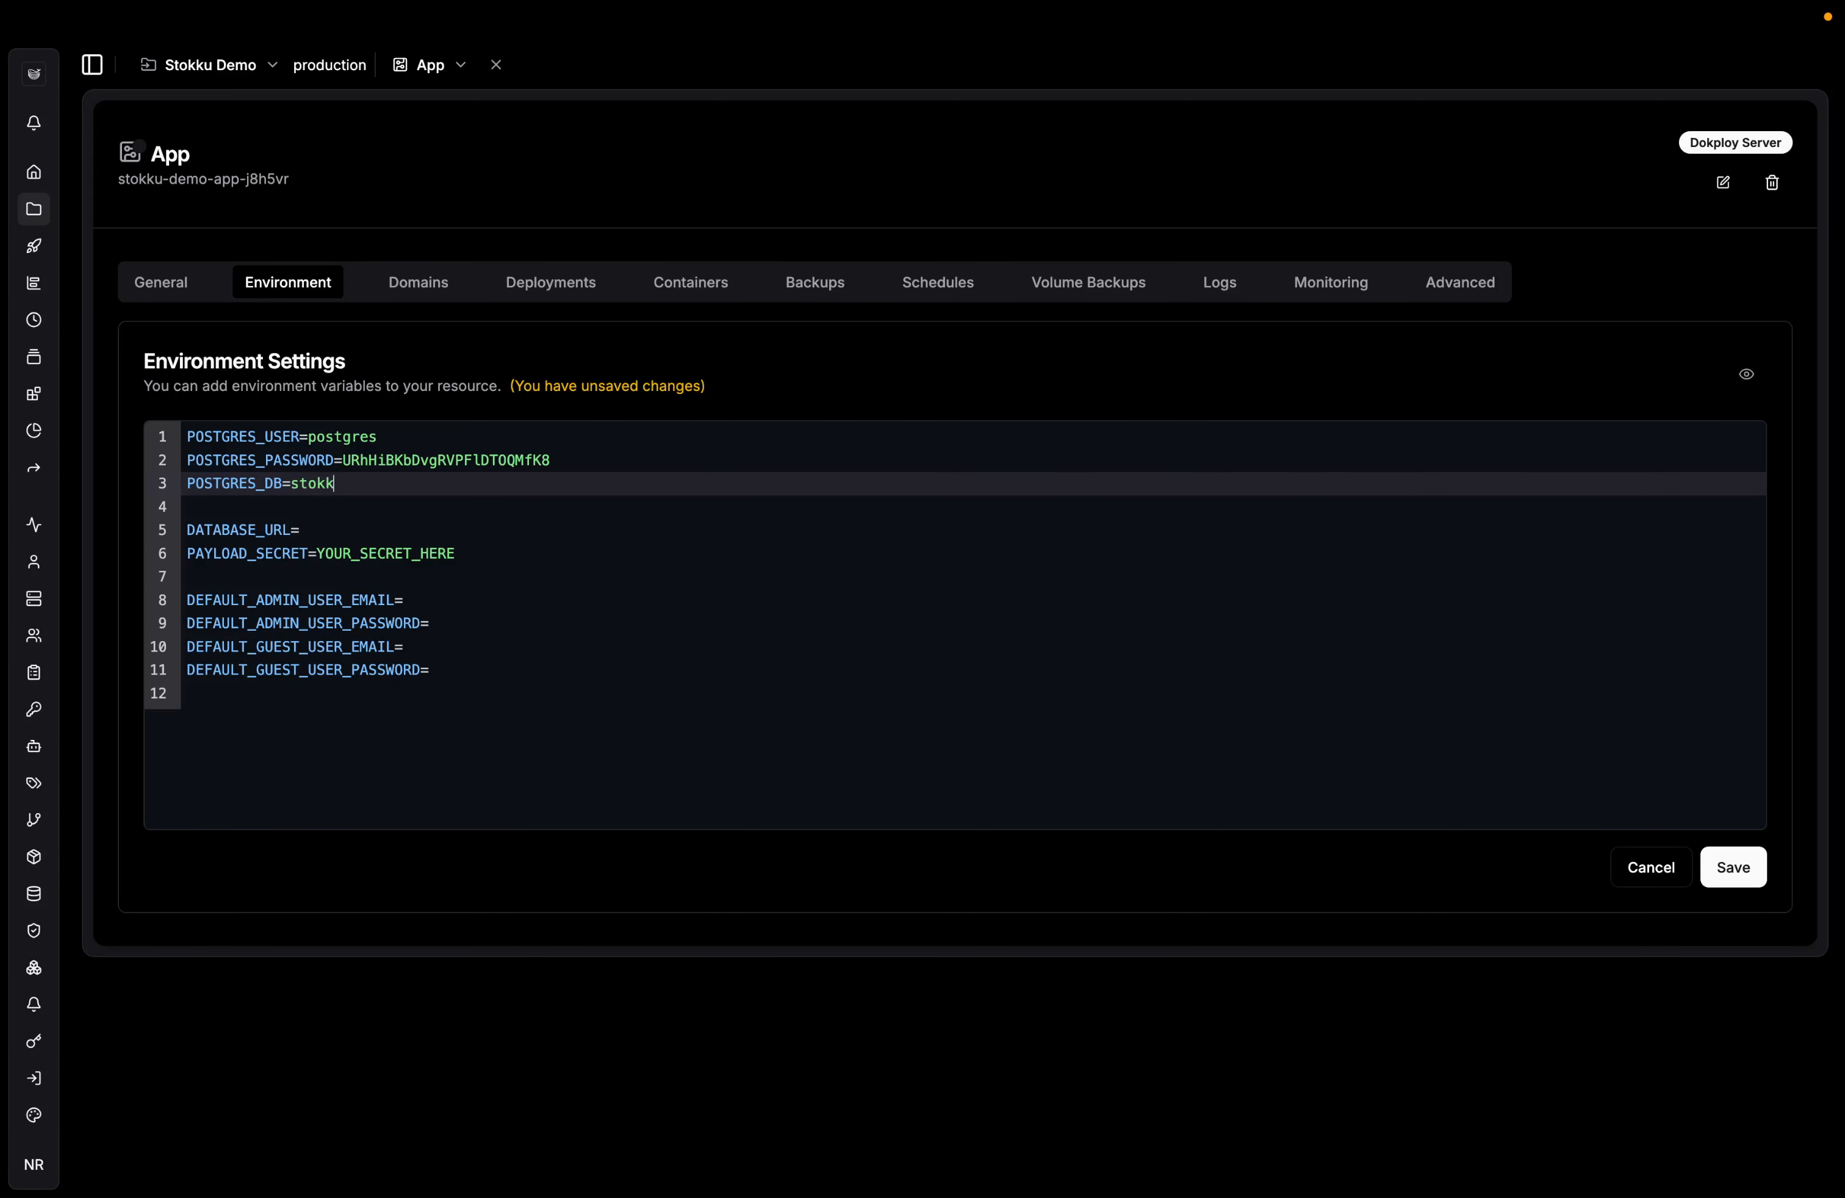
{"action": "key", "text": "Down"}
{"action": "key", "text": "Down"}
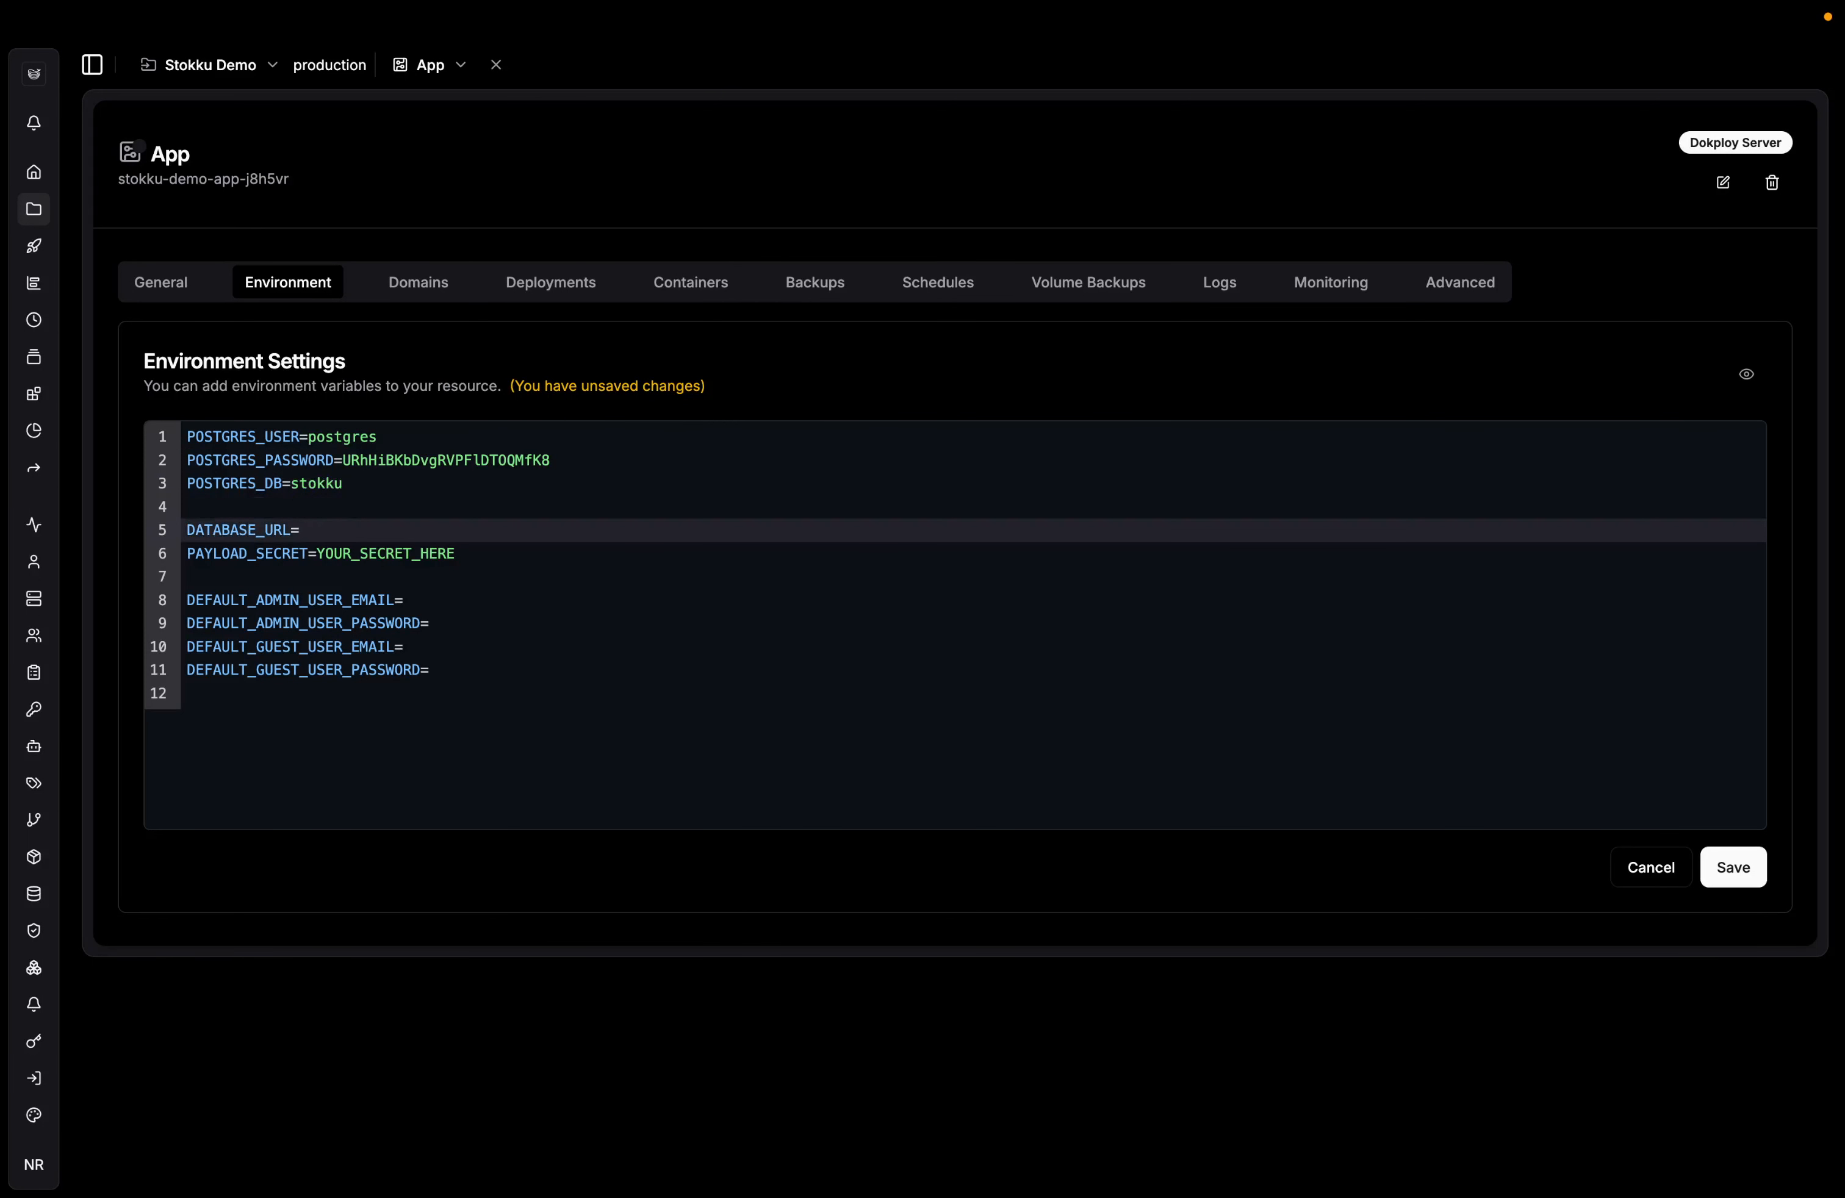
{"action": "key", "text": "Down"}
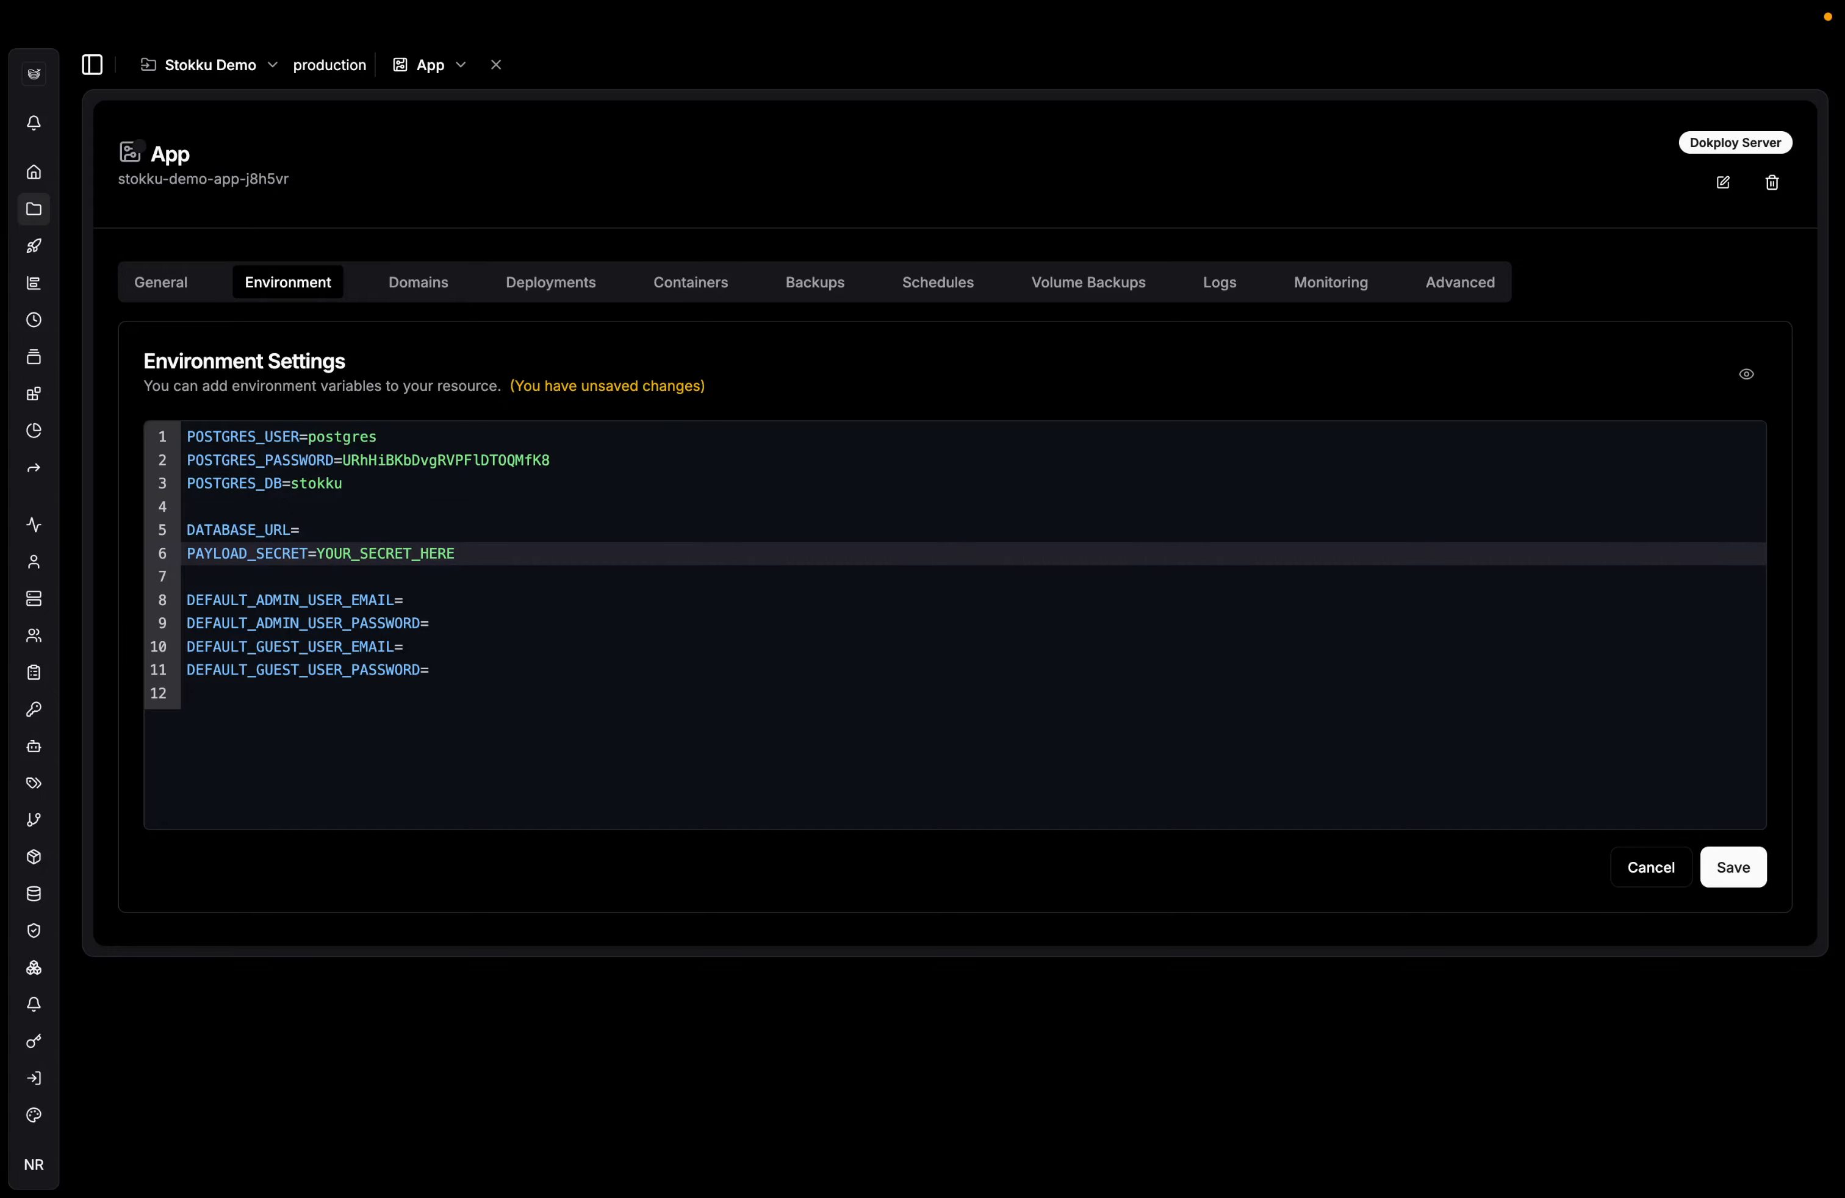
{"action": "key", "text": "alt+shift+Left"}
{"action": "key", "text": "BackSpace"}
{"action": "key", "text": "ctrl+Left"}
{"action": "key", "text": "Up"}
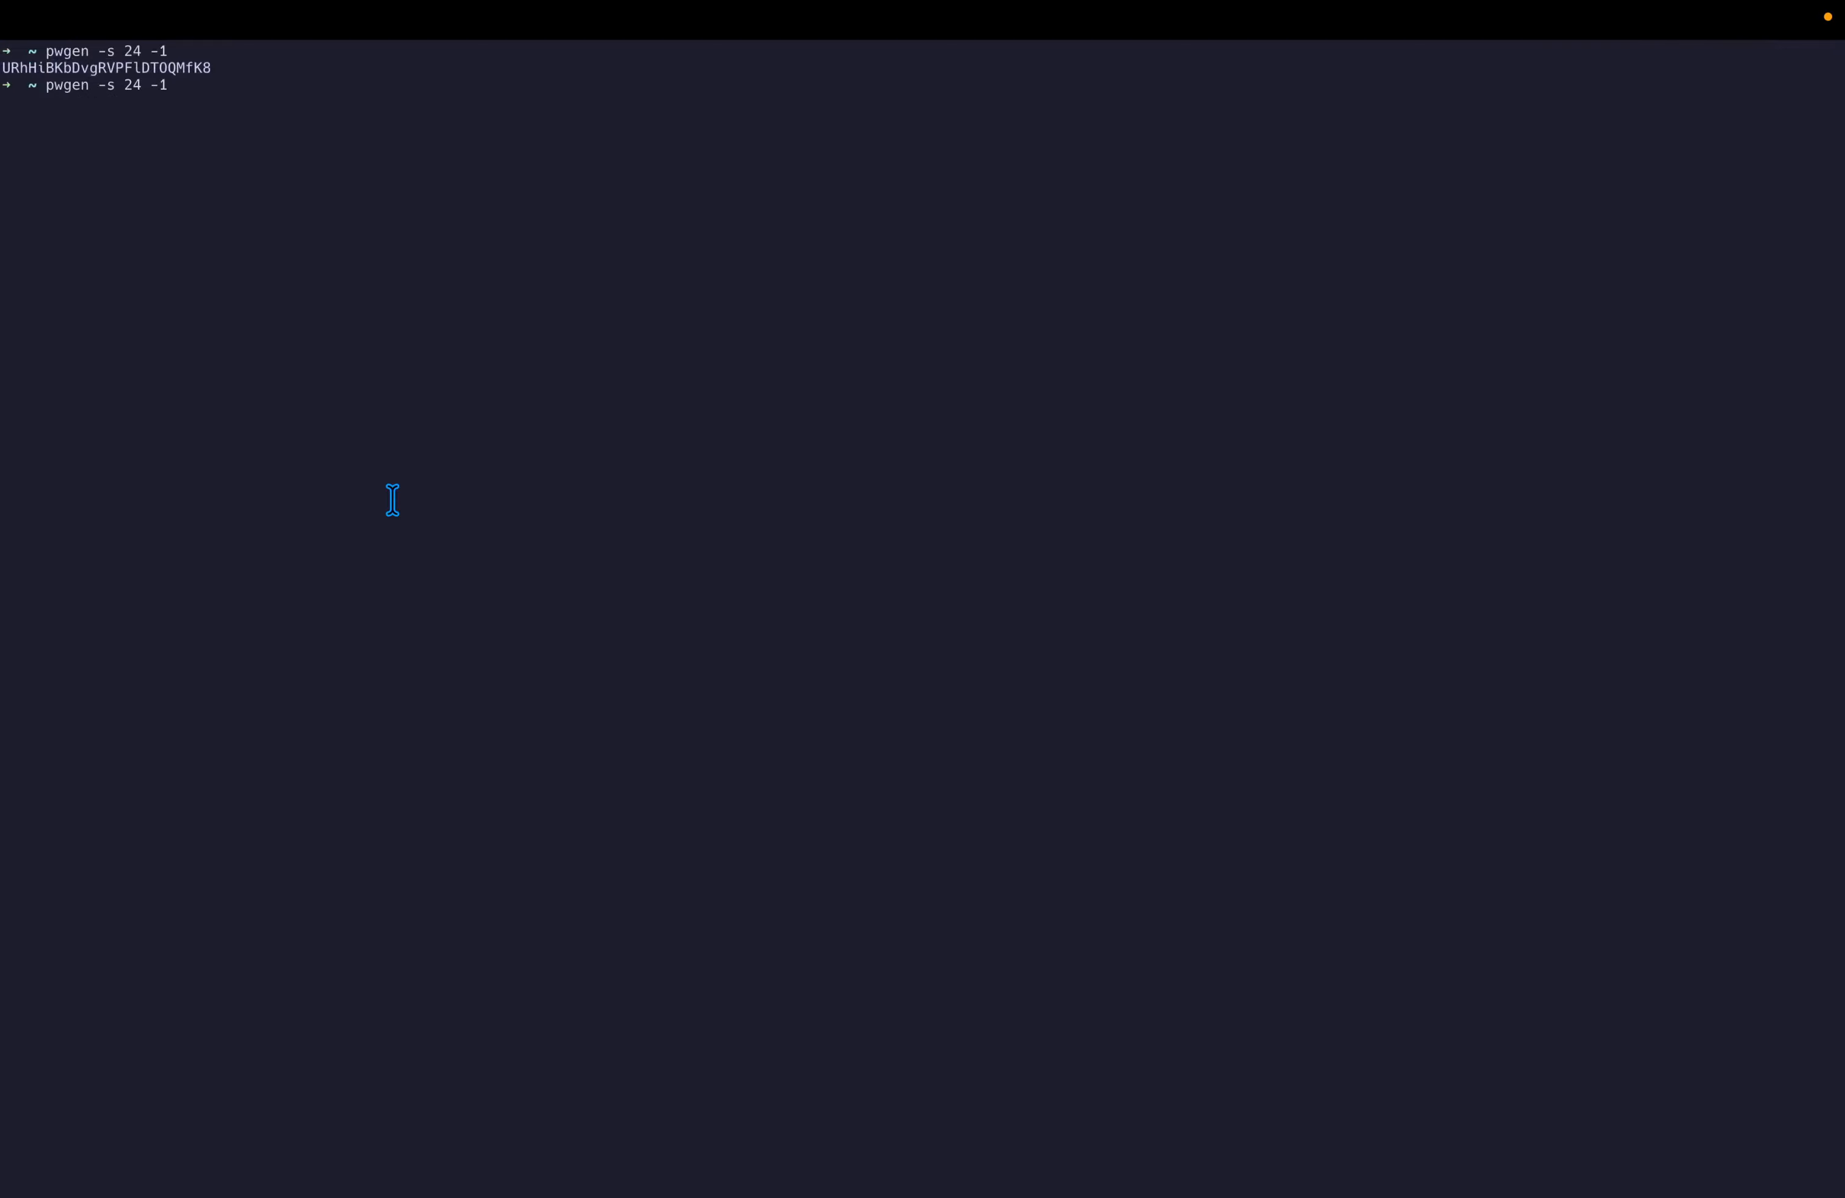
{"action": "key", "text": "alt+Left"}
{"action": "key", "text": "alt+Left"}
{"action": "key", "text": "Return"}
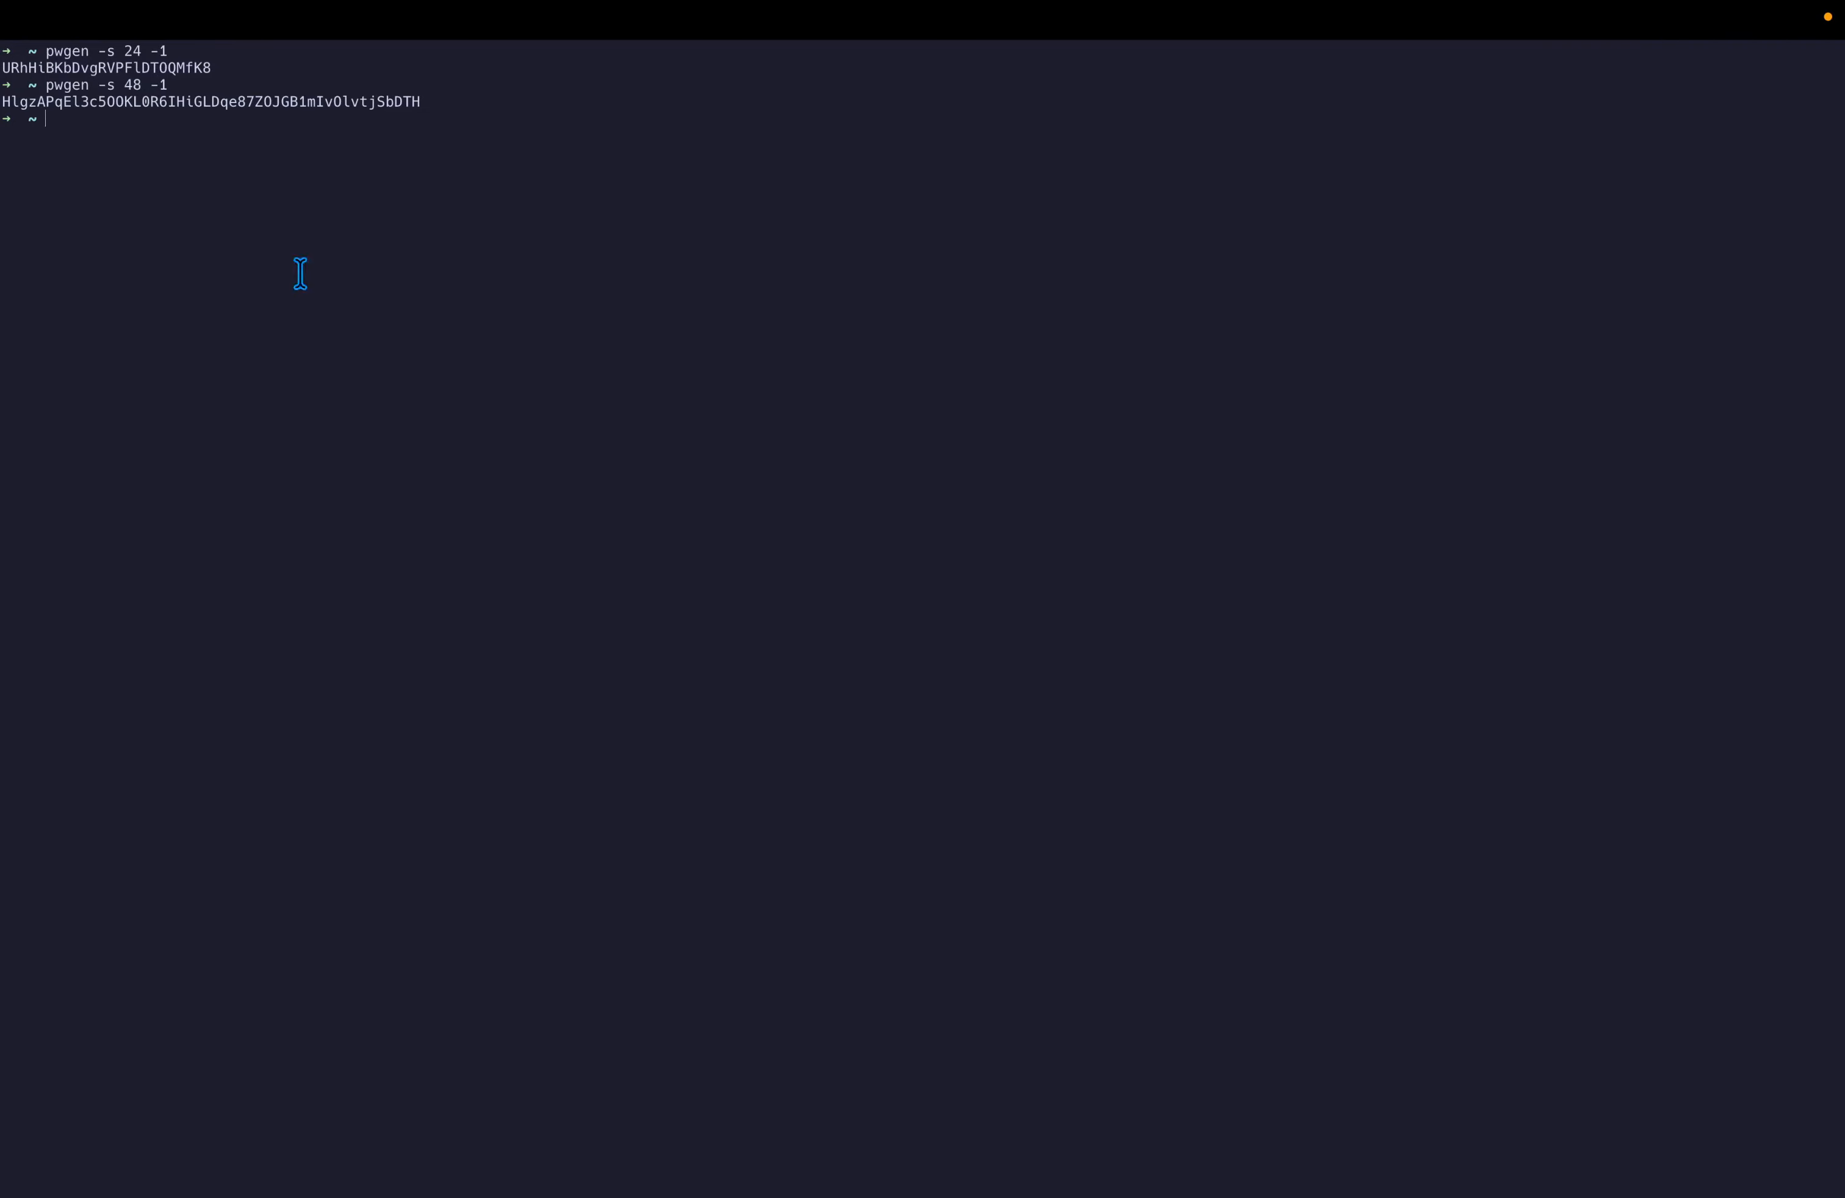
{"action": "double_click", "coordinate": [292, 97]}
{"action": "key", "text": "ctrl+Right"}
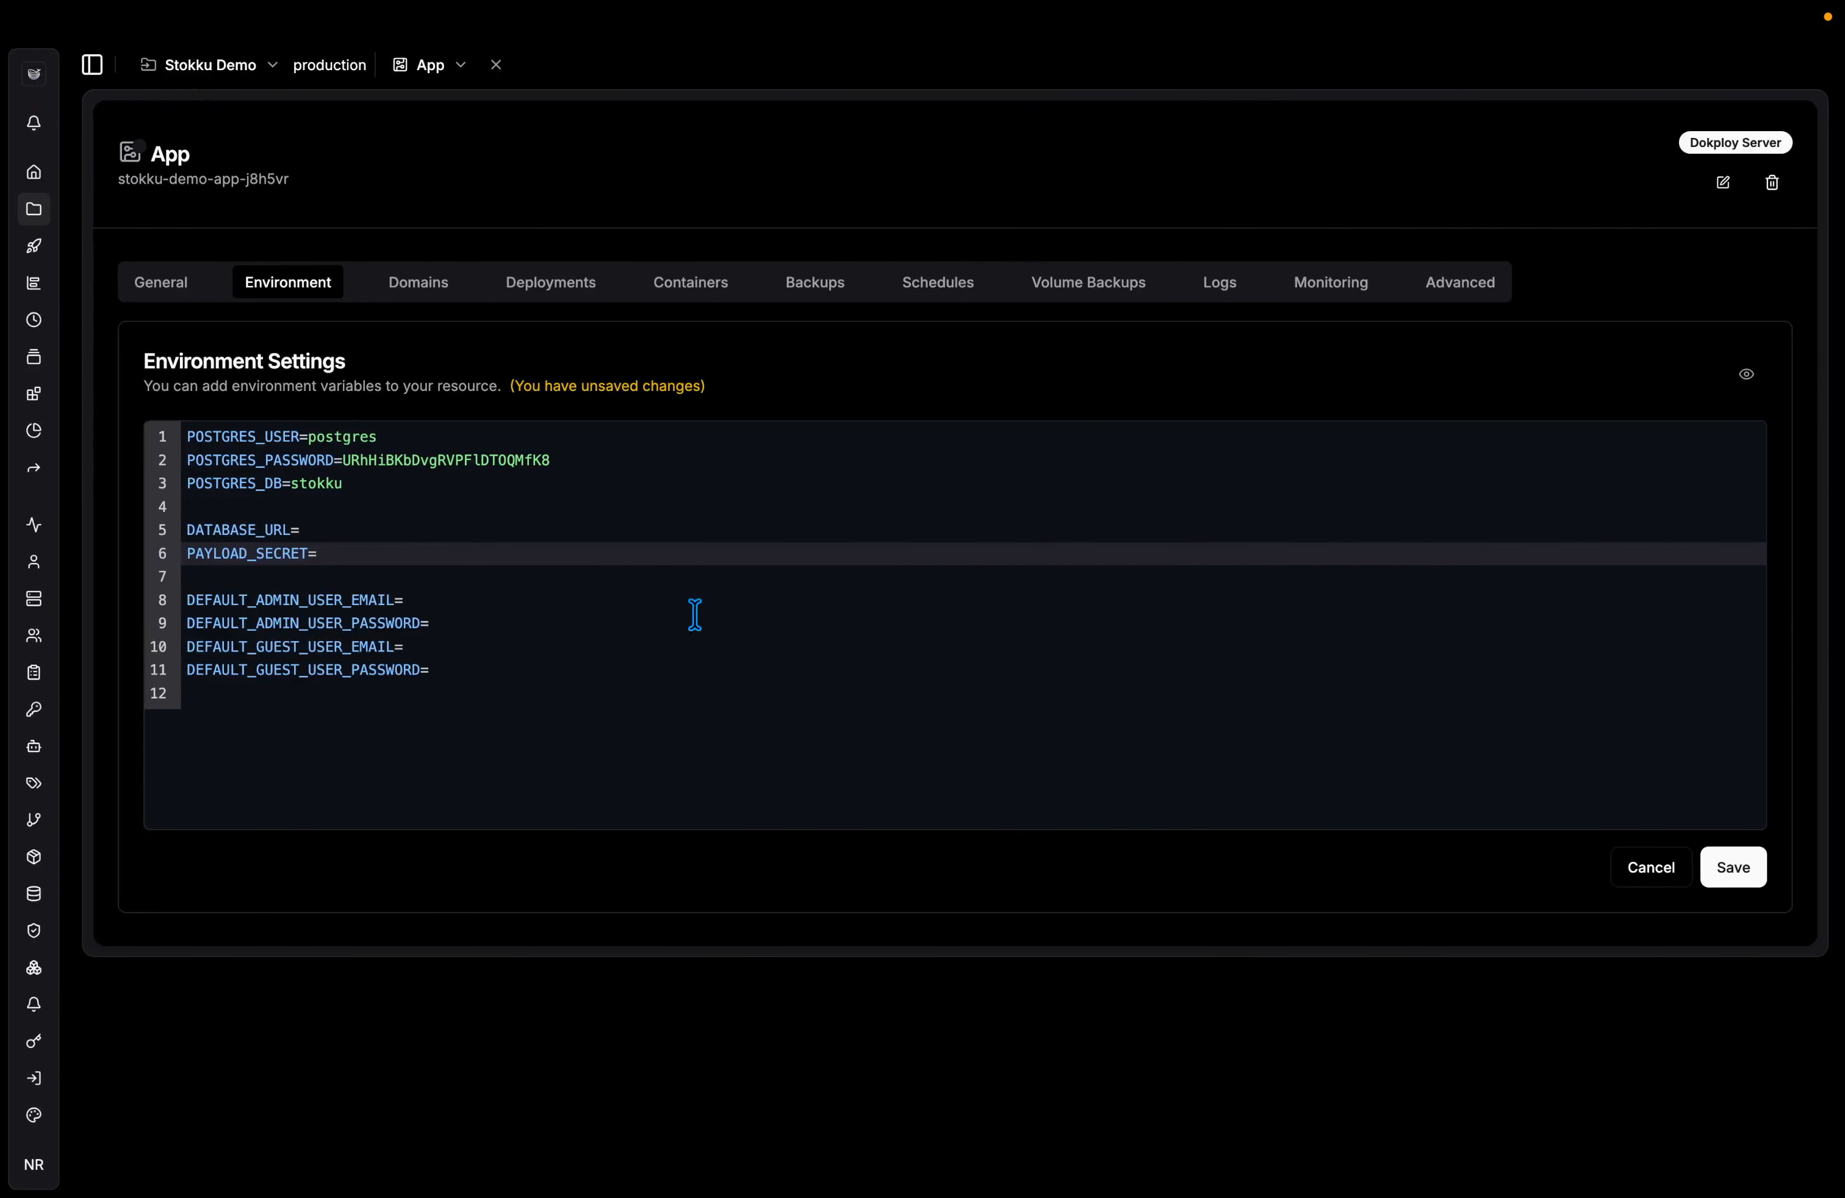
{"action": "key", "text": "super+v"}
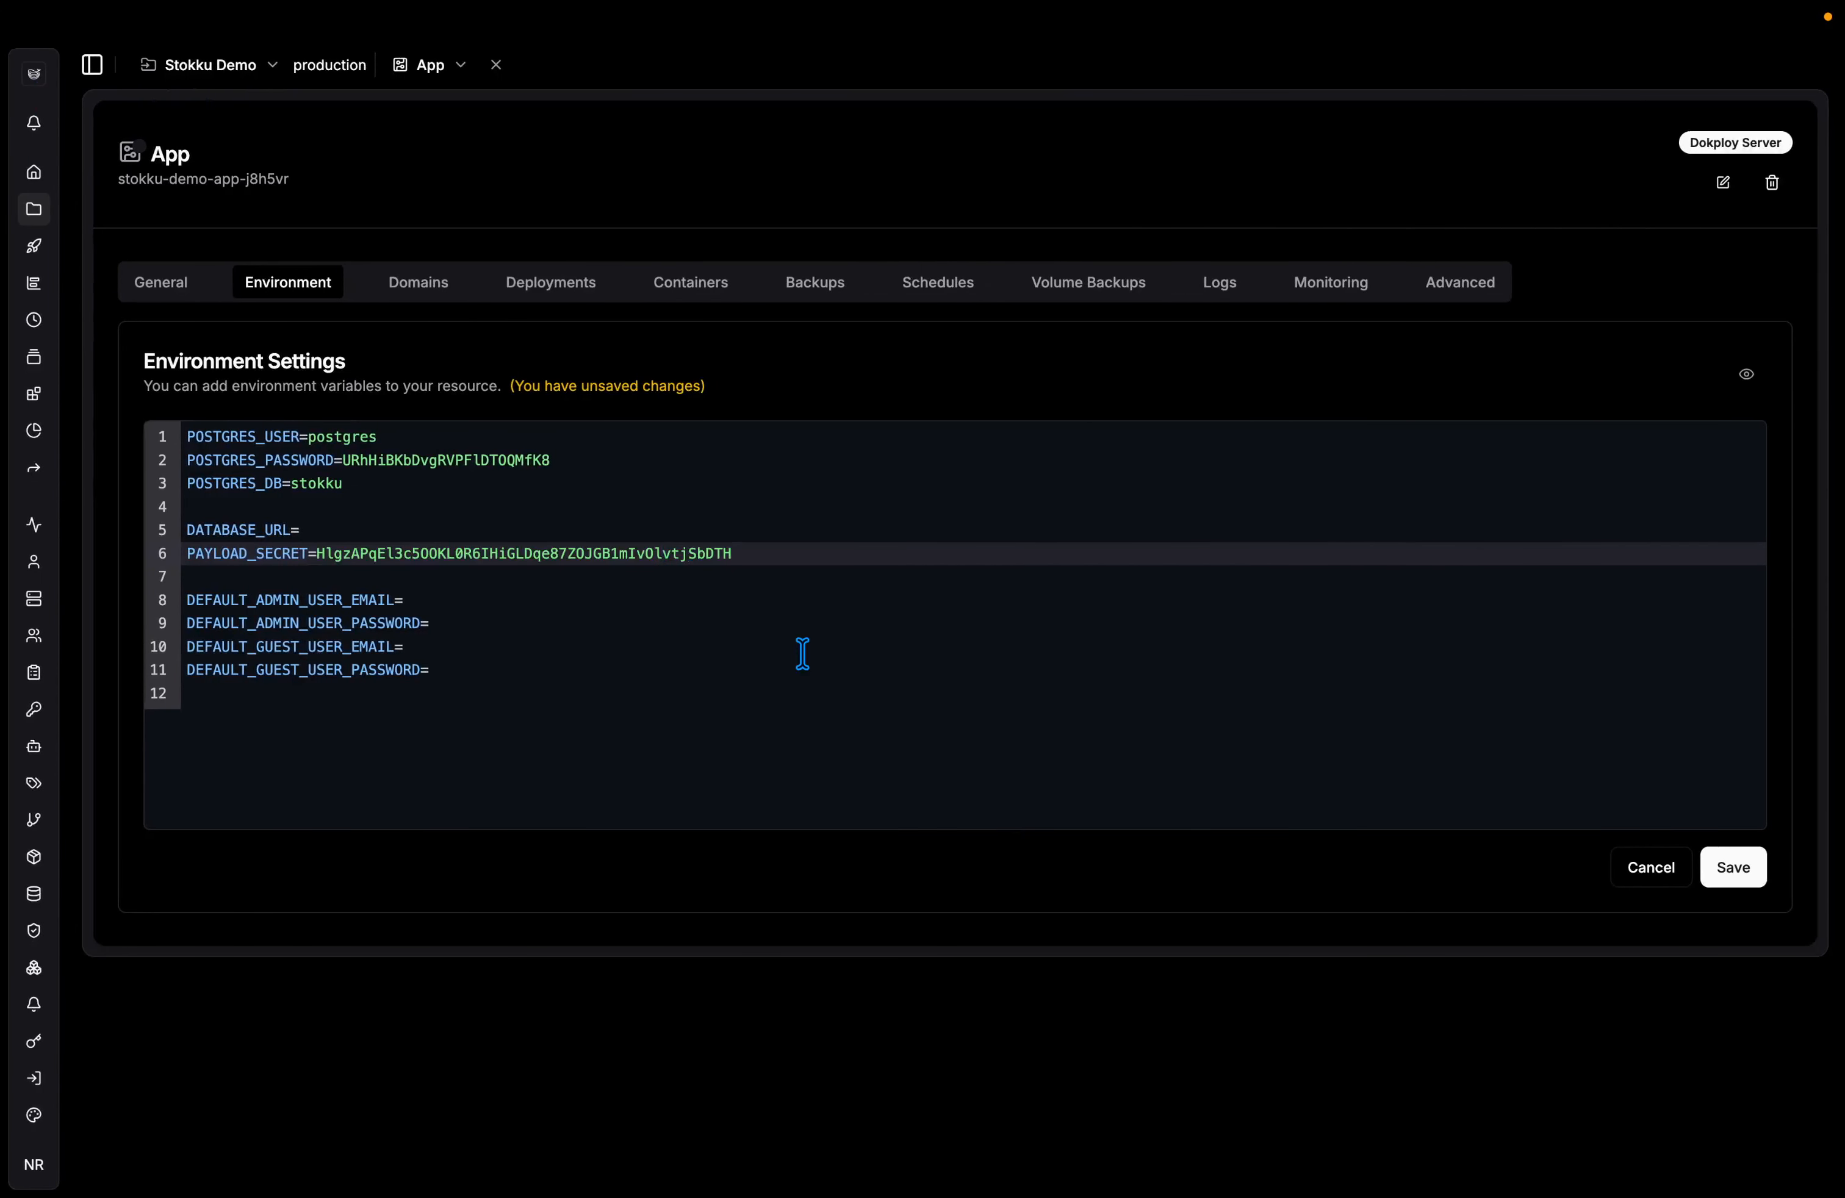
Leave the admin and guest user variables empty and save the environment.
{"action": "left_click", "coordinate": [614, 619]}
{"action": "double_click", "coordinate": [353, 597]}
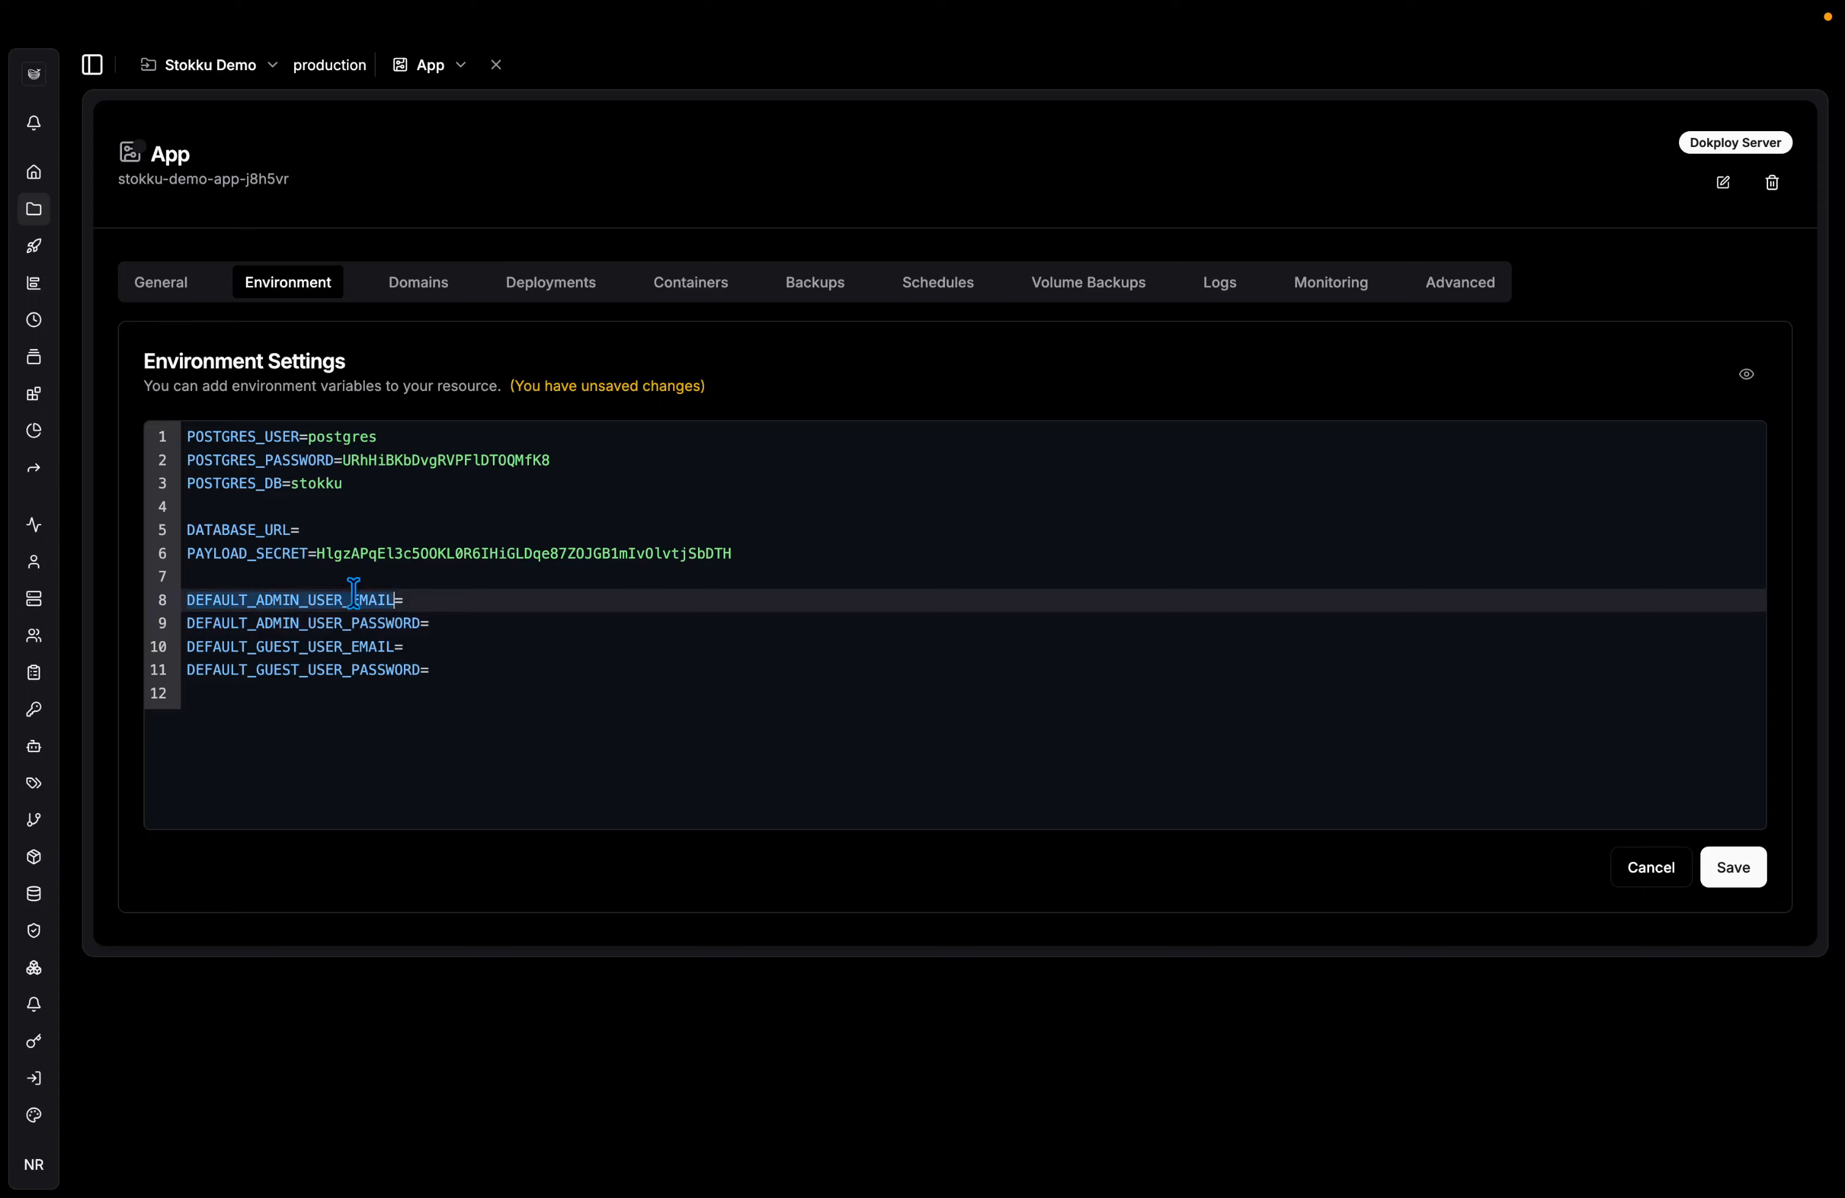
{"action": "double_click", "coordinate": [320, 626]}
{"action": "double_click", "coordinate": [358, 646]}
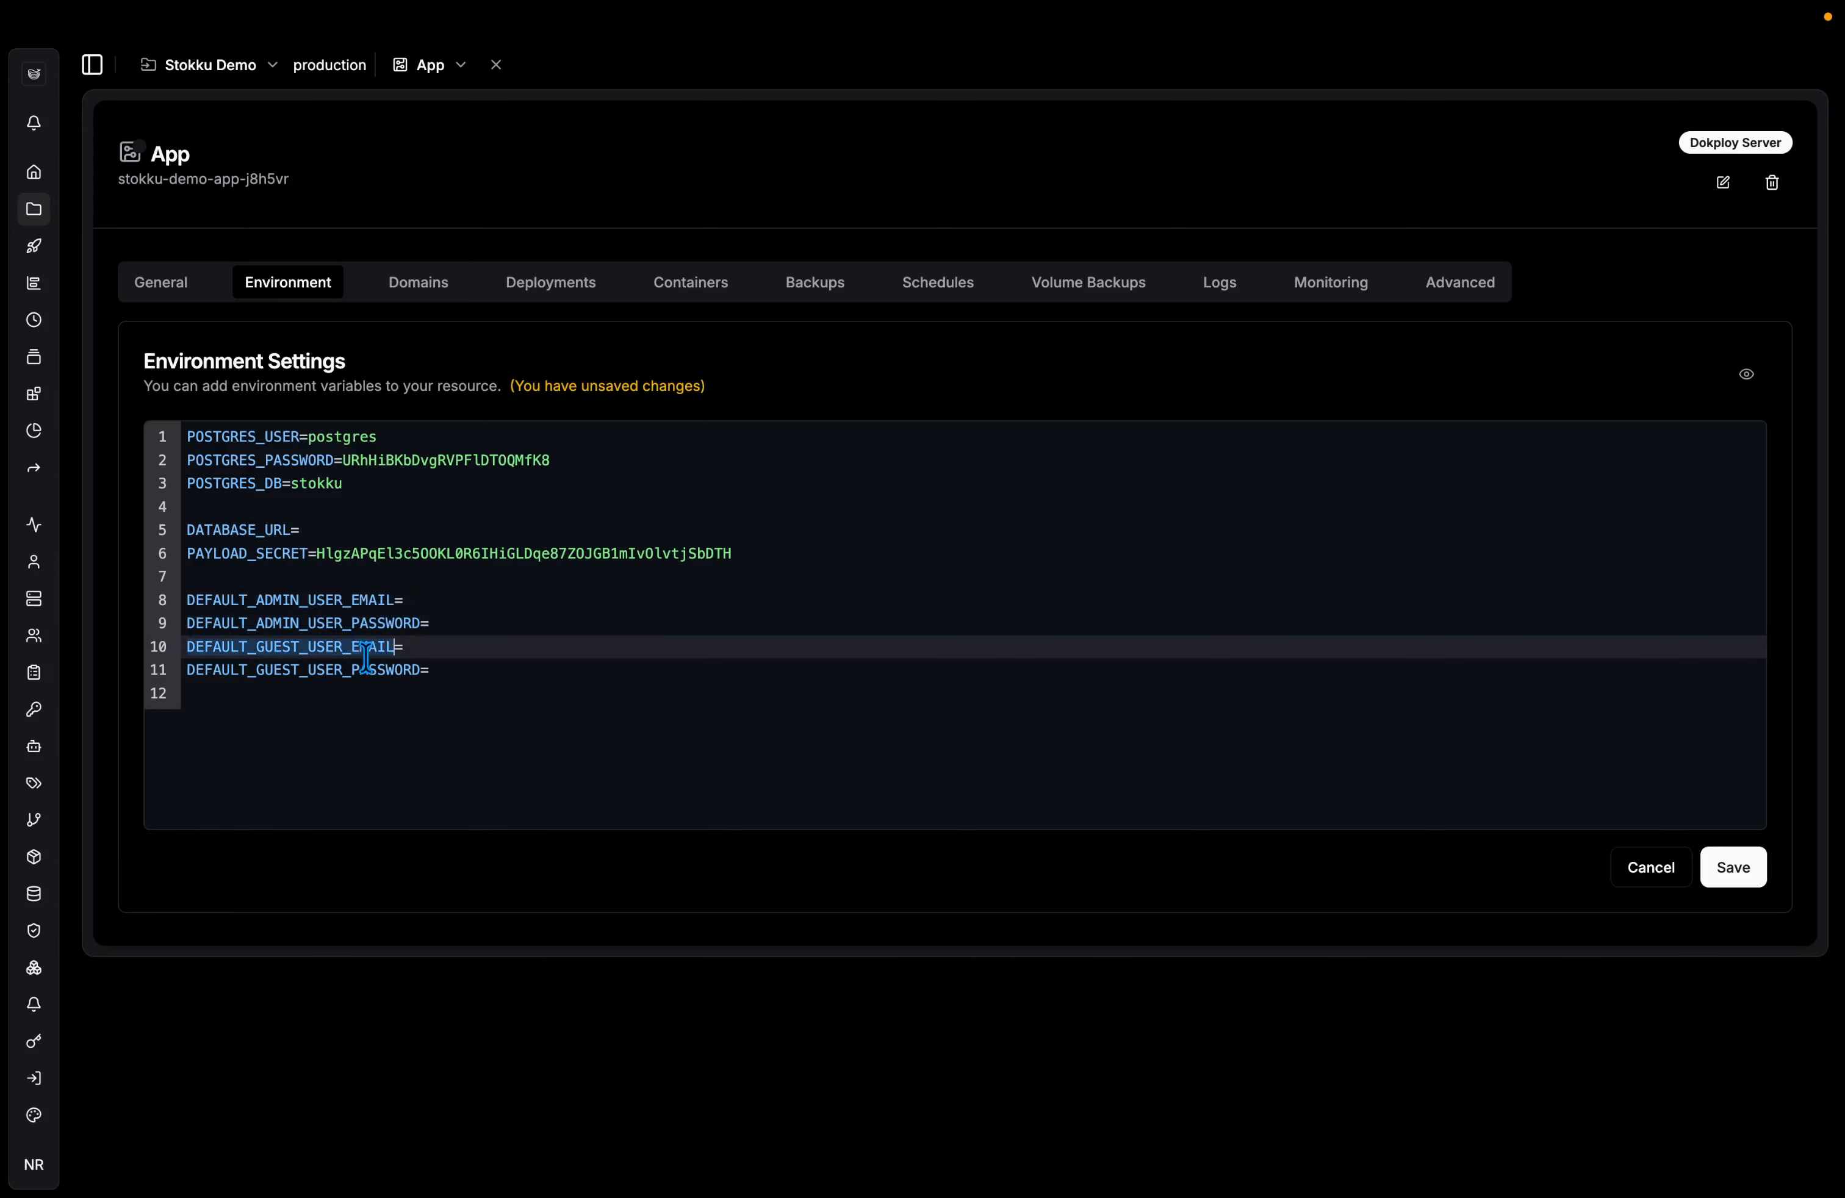
{"action": "double_click", "coordinate": [370, 669]}
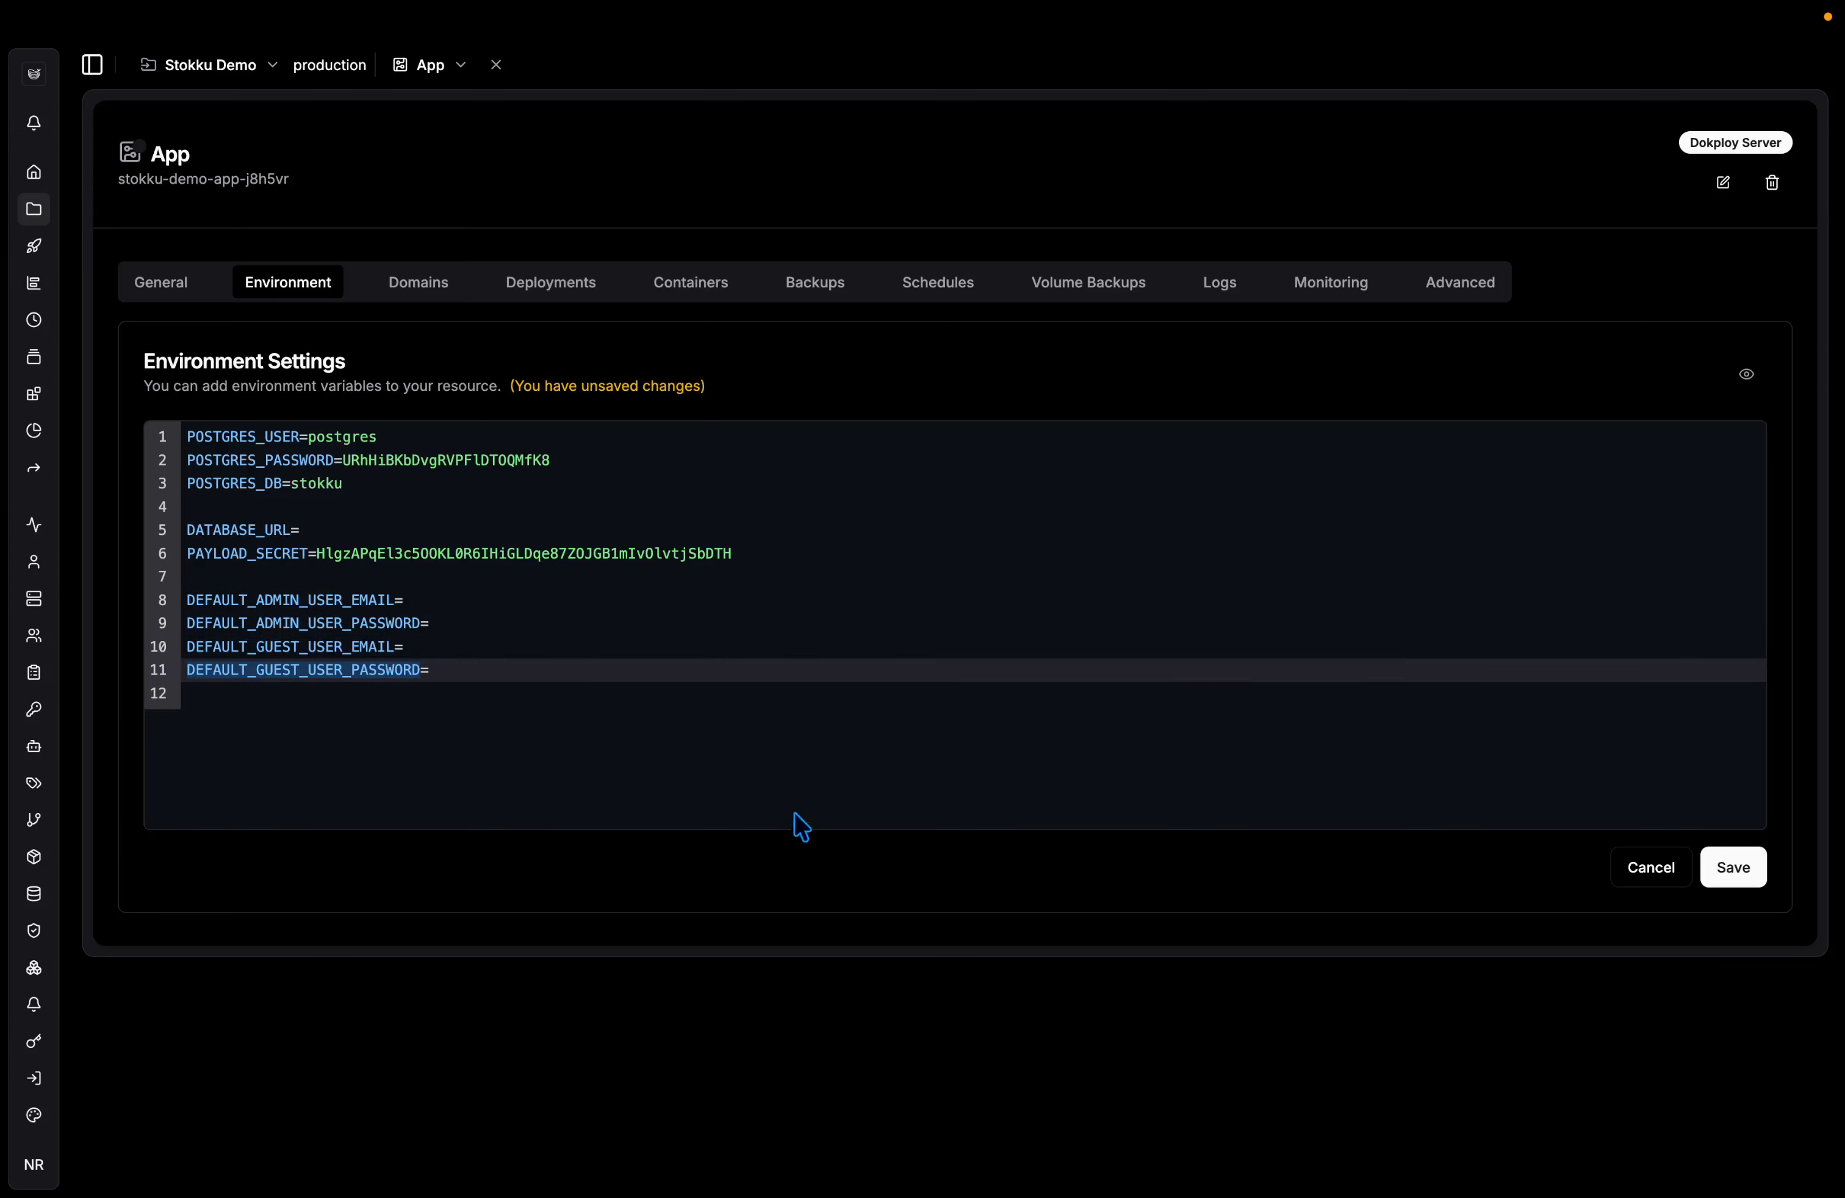
{"action": "left_click", "coordinate": [1725, 865]}
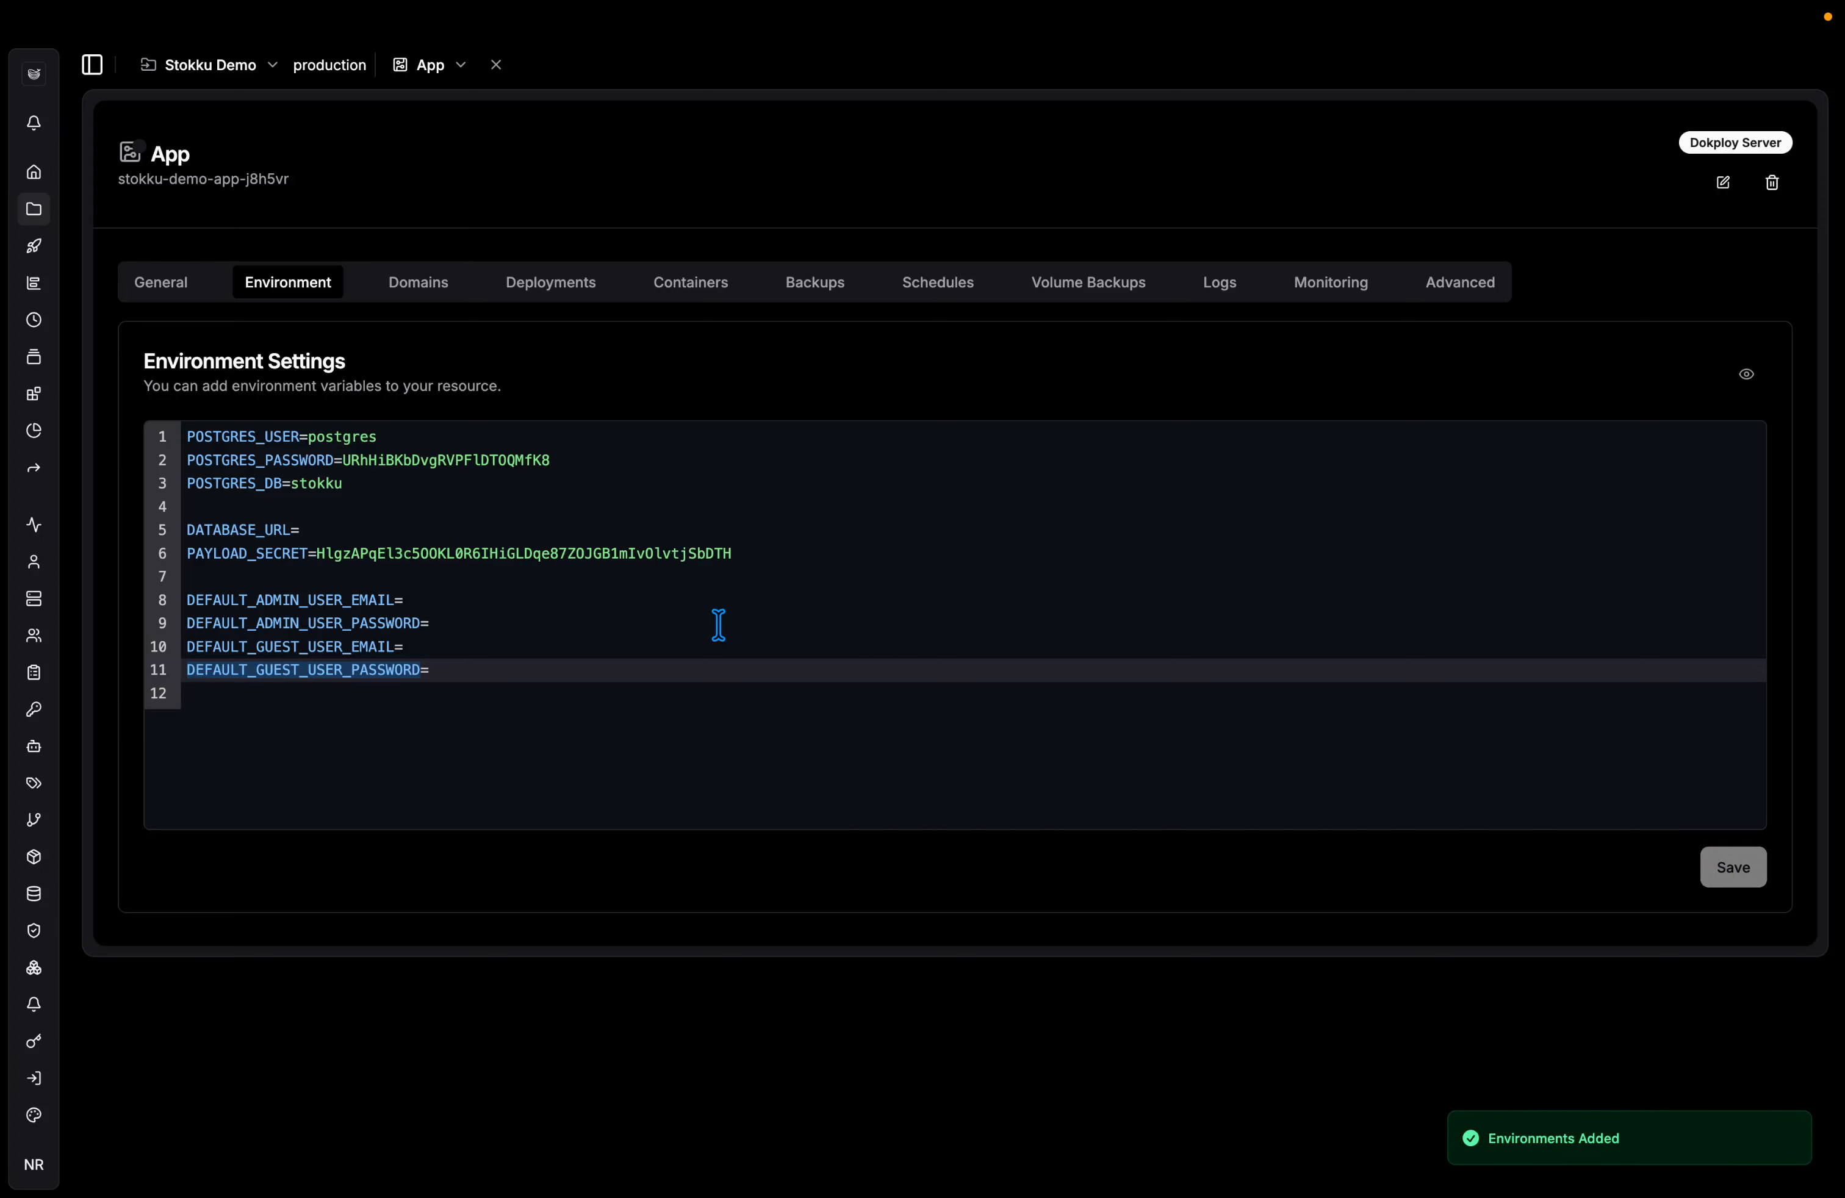
Copy the default compose command into the Advanced tab's Command field.
{"action": "left_click", "coordinate": [168, 286]}
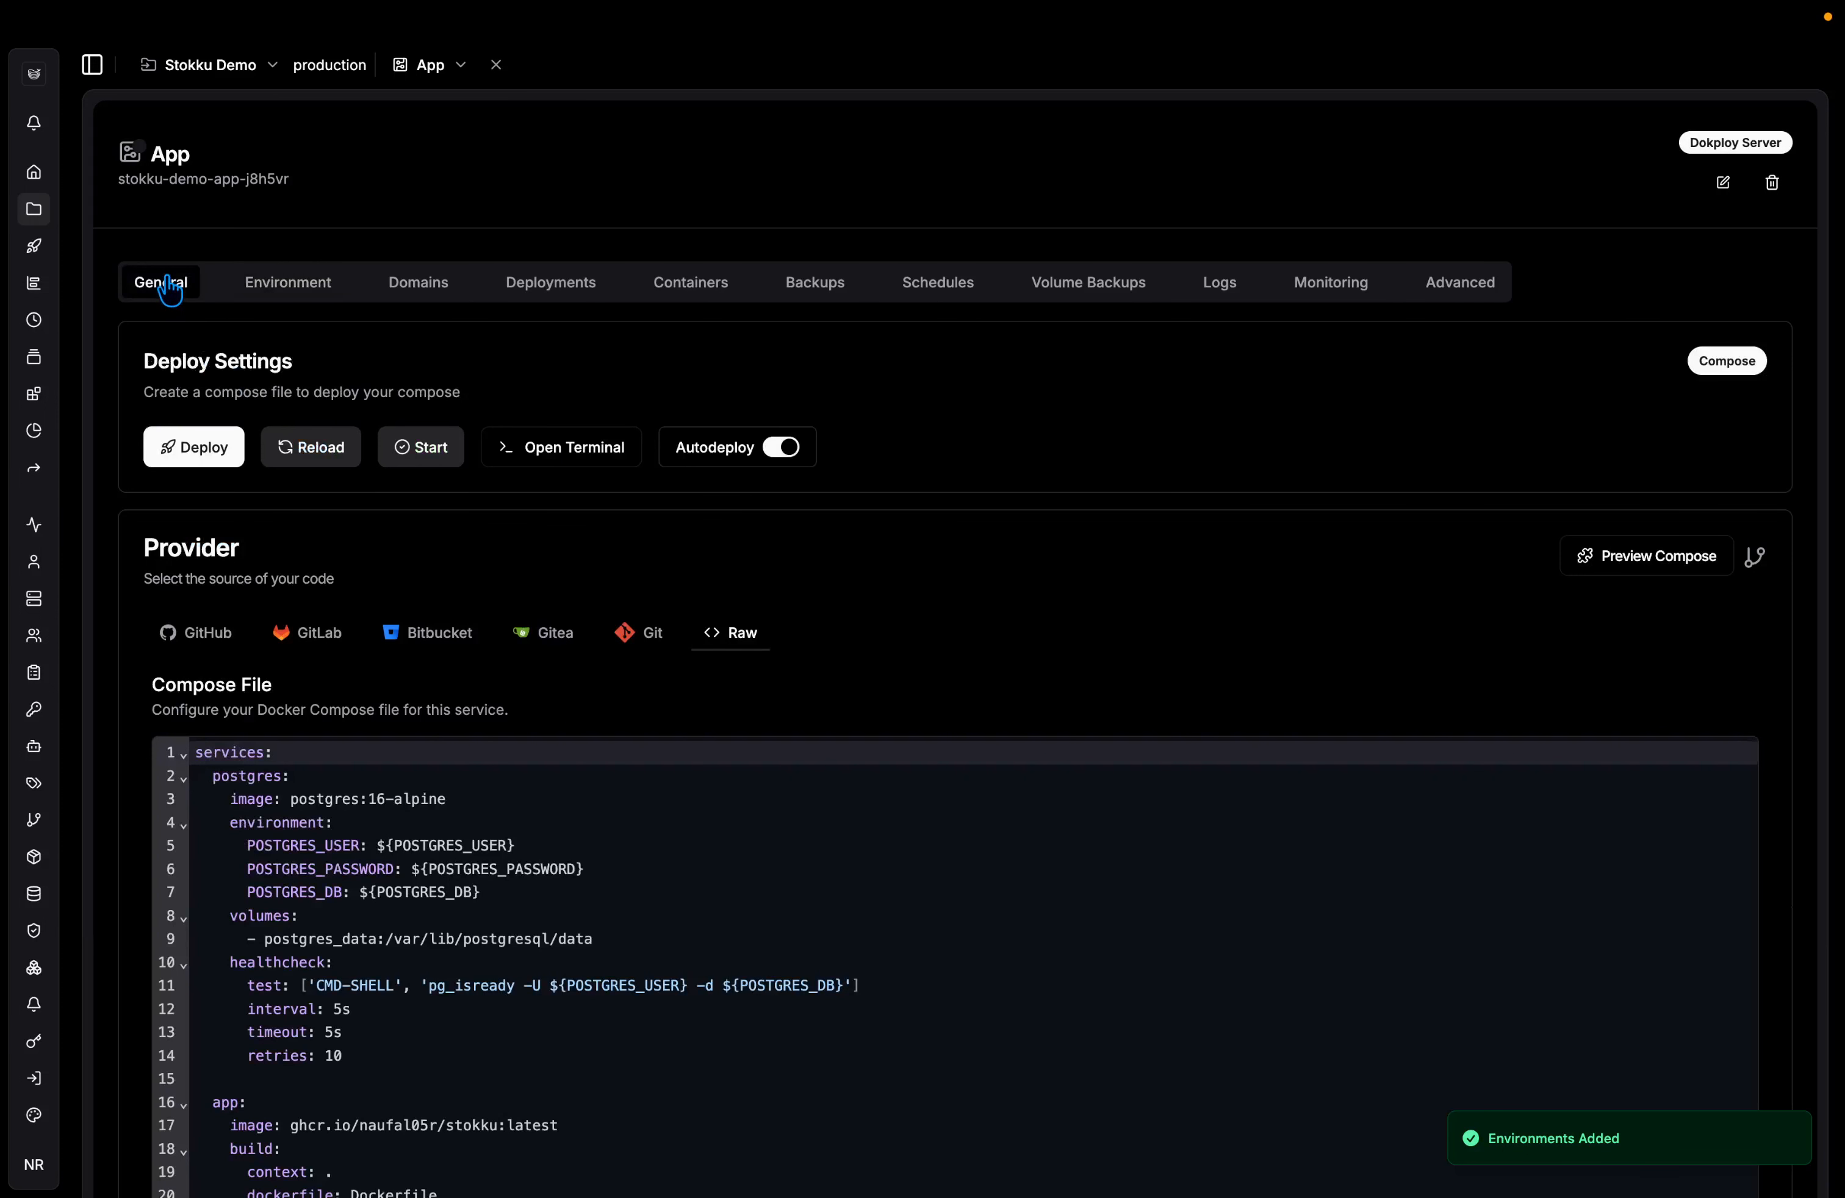
{"action": "left_click", "coordinate": [294, 286]}
{"action": "left_click", "coordinate": [194, 285]}
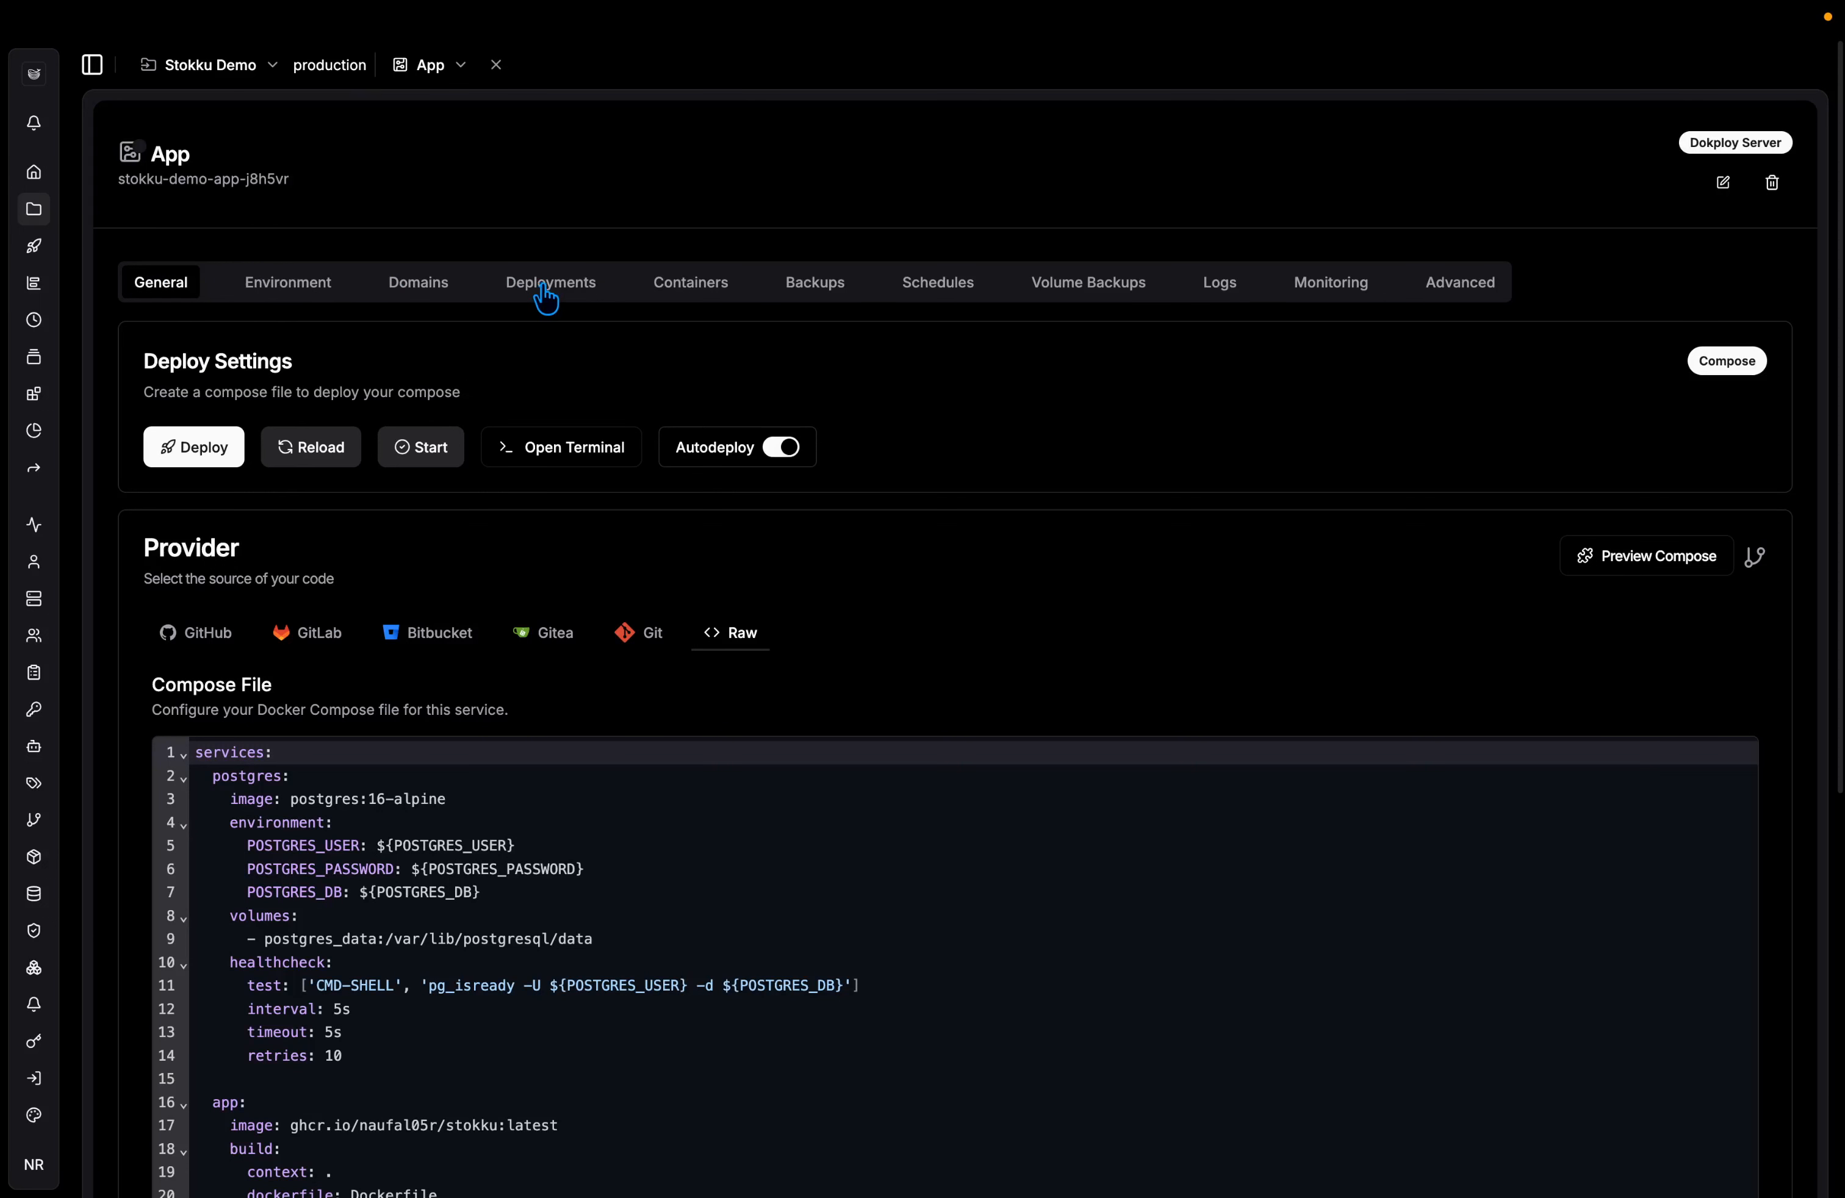
{"action": "left_click", "coordinate": [1445, 289]}
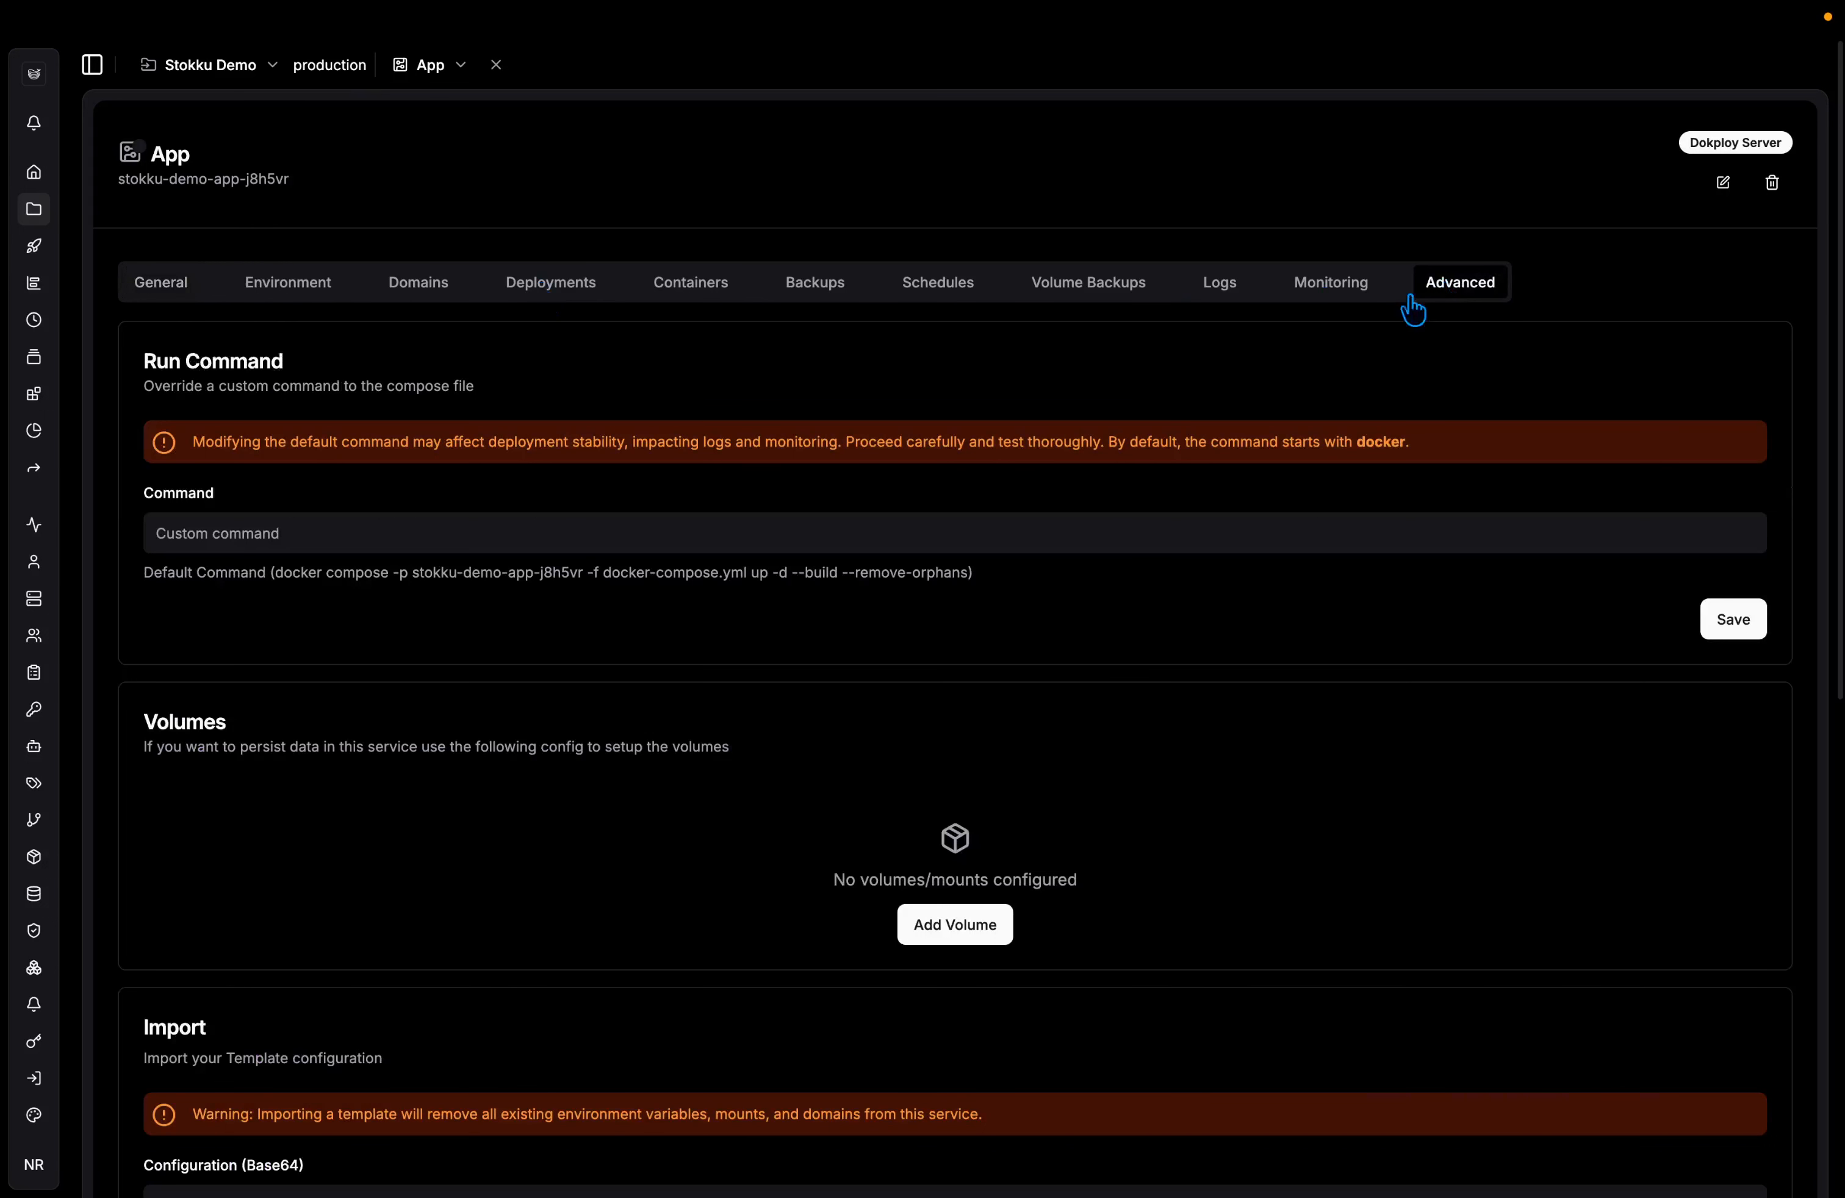
{"action": "left_click", "coordinate": [937, 531]}
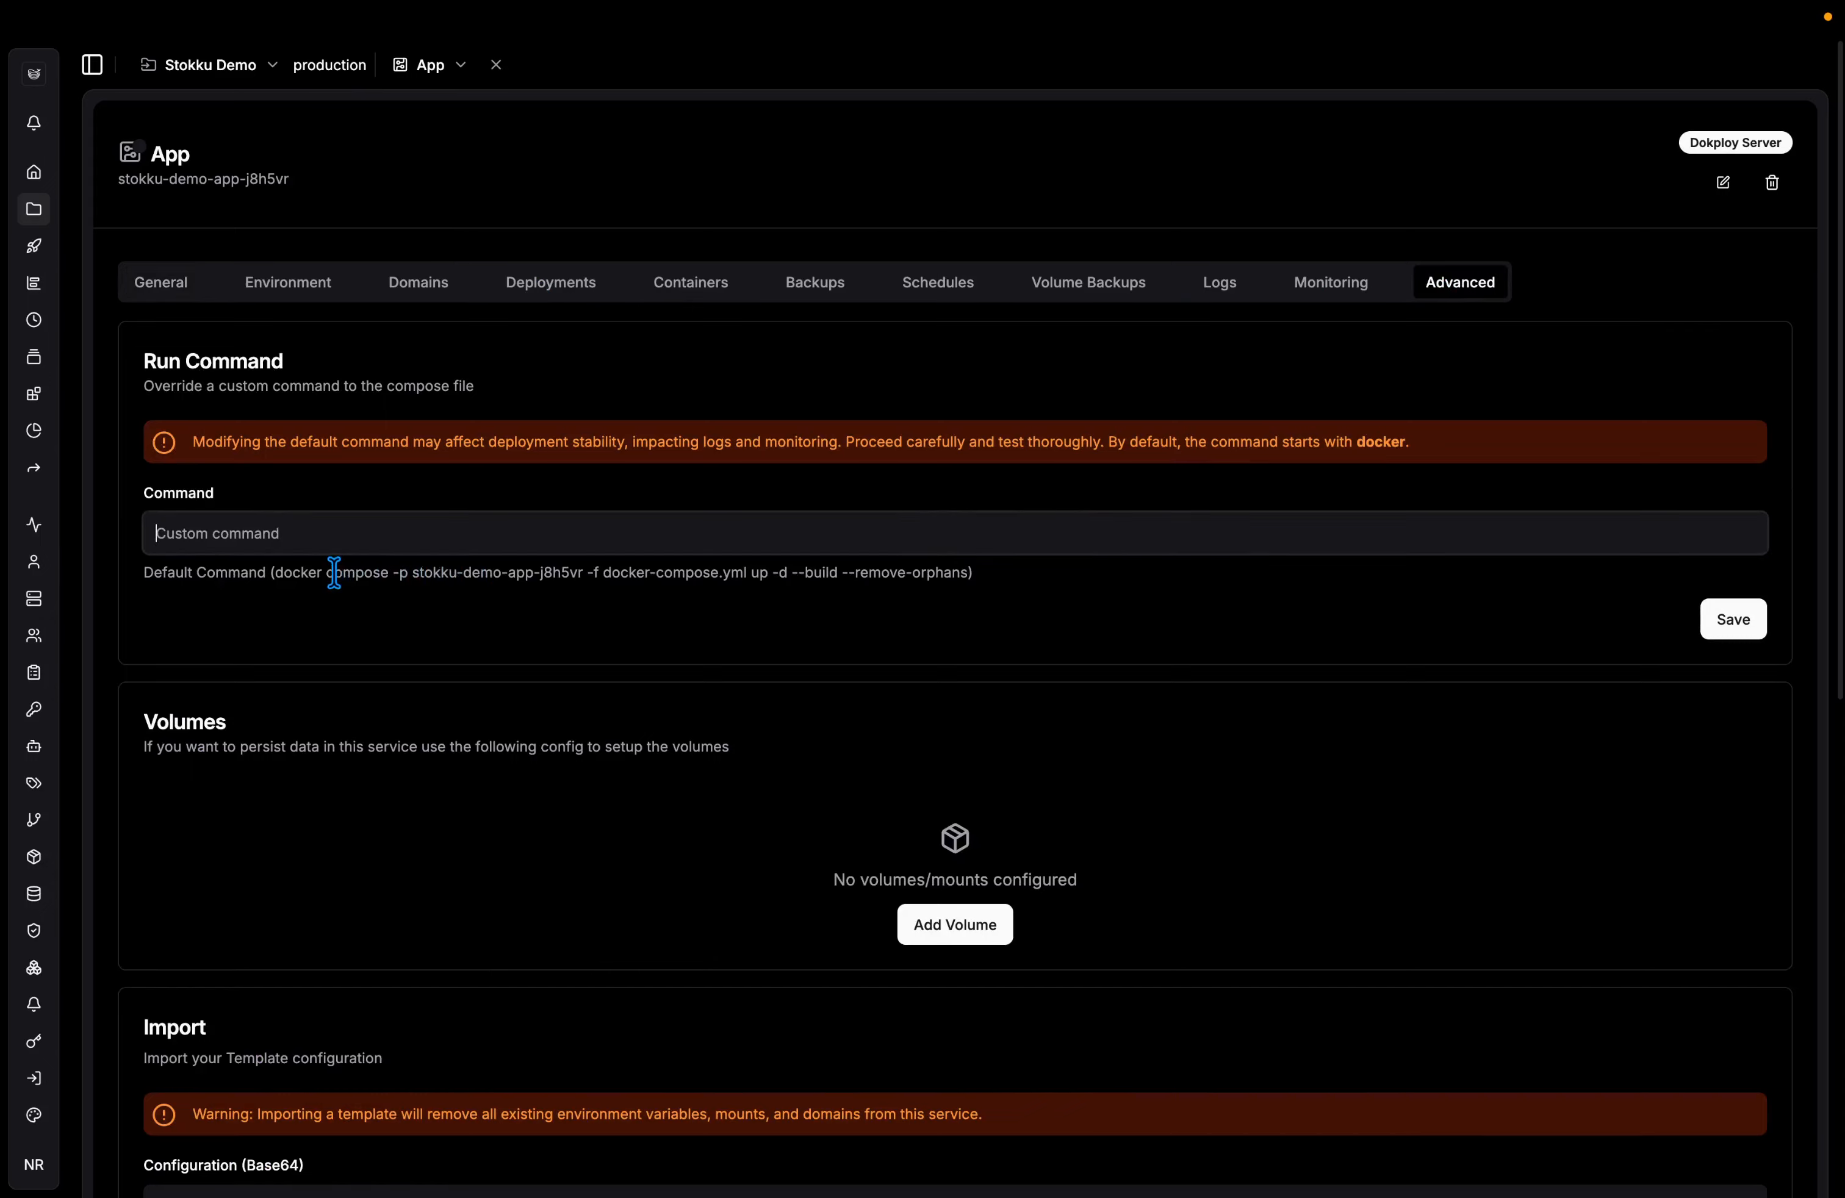
{"action": "left_click_drag", "start_coordinate": [326, 573], "coordinate": [966, 577]}
{"action": "key", "text": "ctrl+c"}
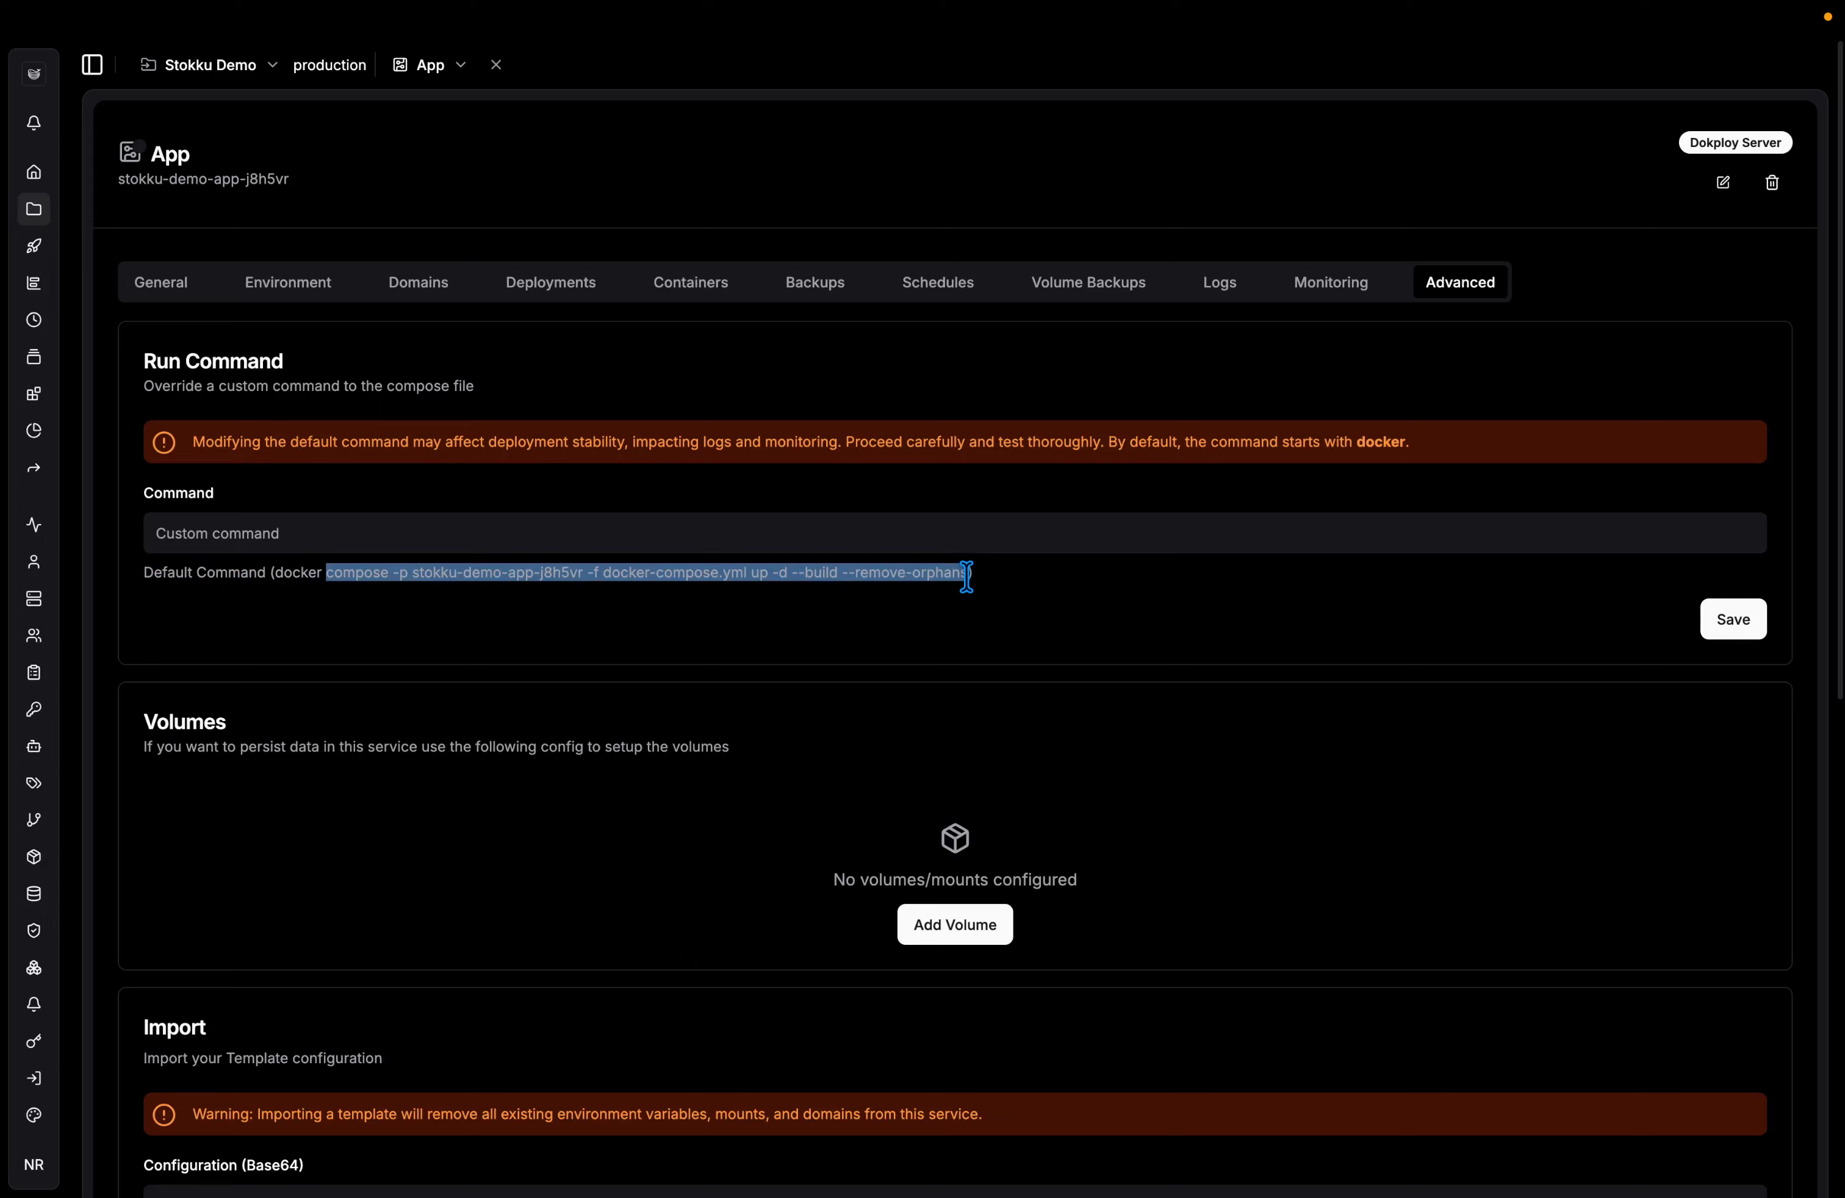
{"action": "left_click", "coordinate": [925, 525]}
{"action": "key", "text": "ctrl+v"}
Change --build to --no-build in the command and save it.
{"action": "left_click", "coordinate": [628, 534]}
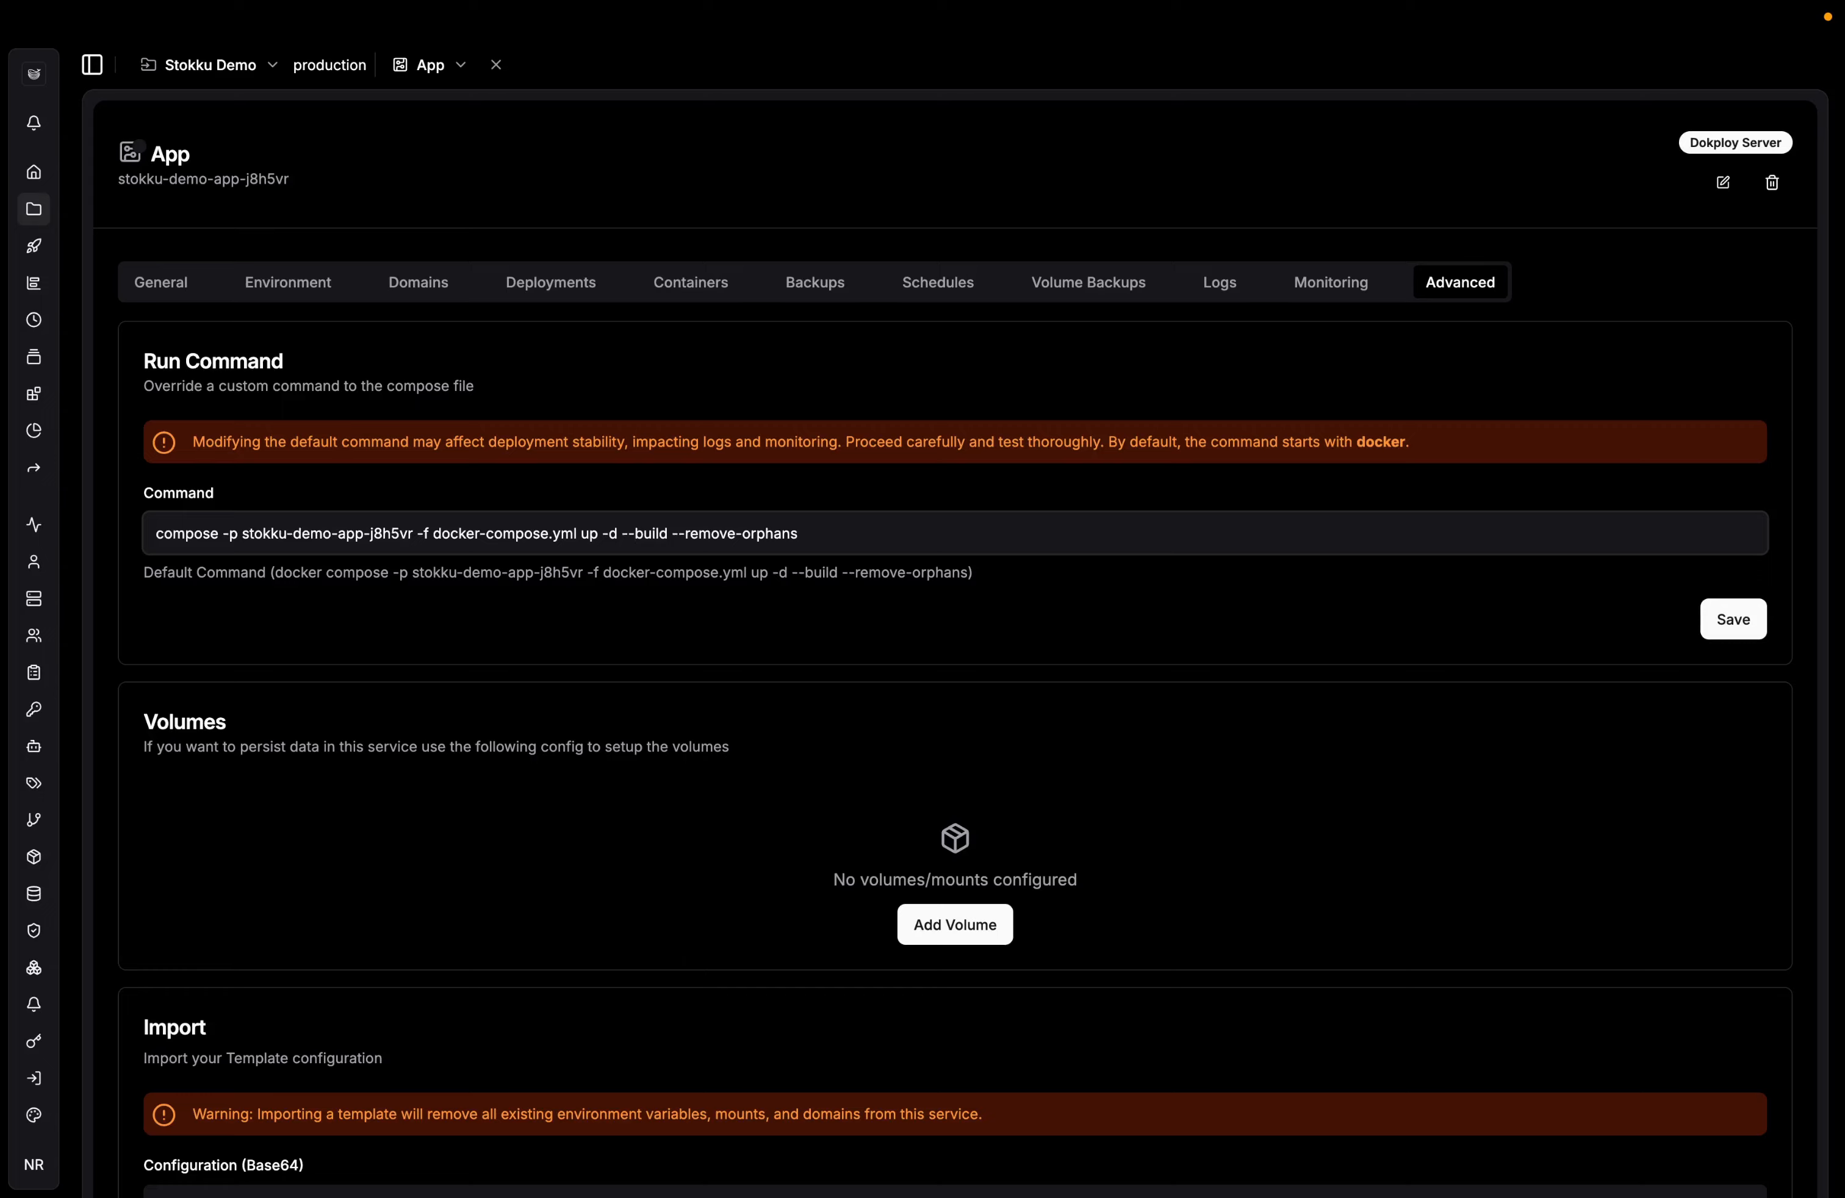
{"action": "type", "text": "no-"}
{"action": "left_click", "coordinate": [622, 534]}
{"action": "left_click", "coordinate": [1752, 627]}
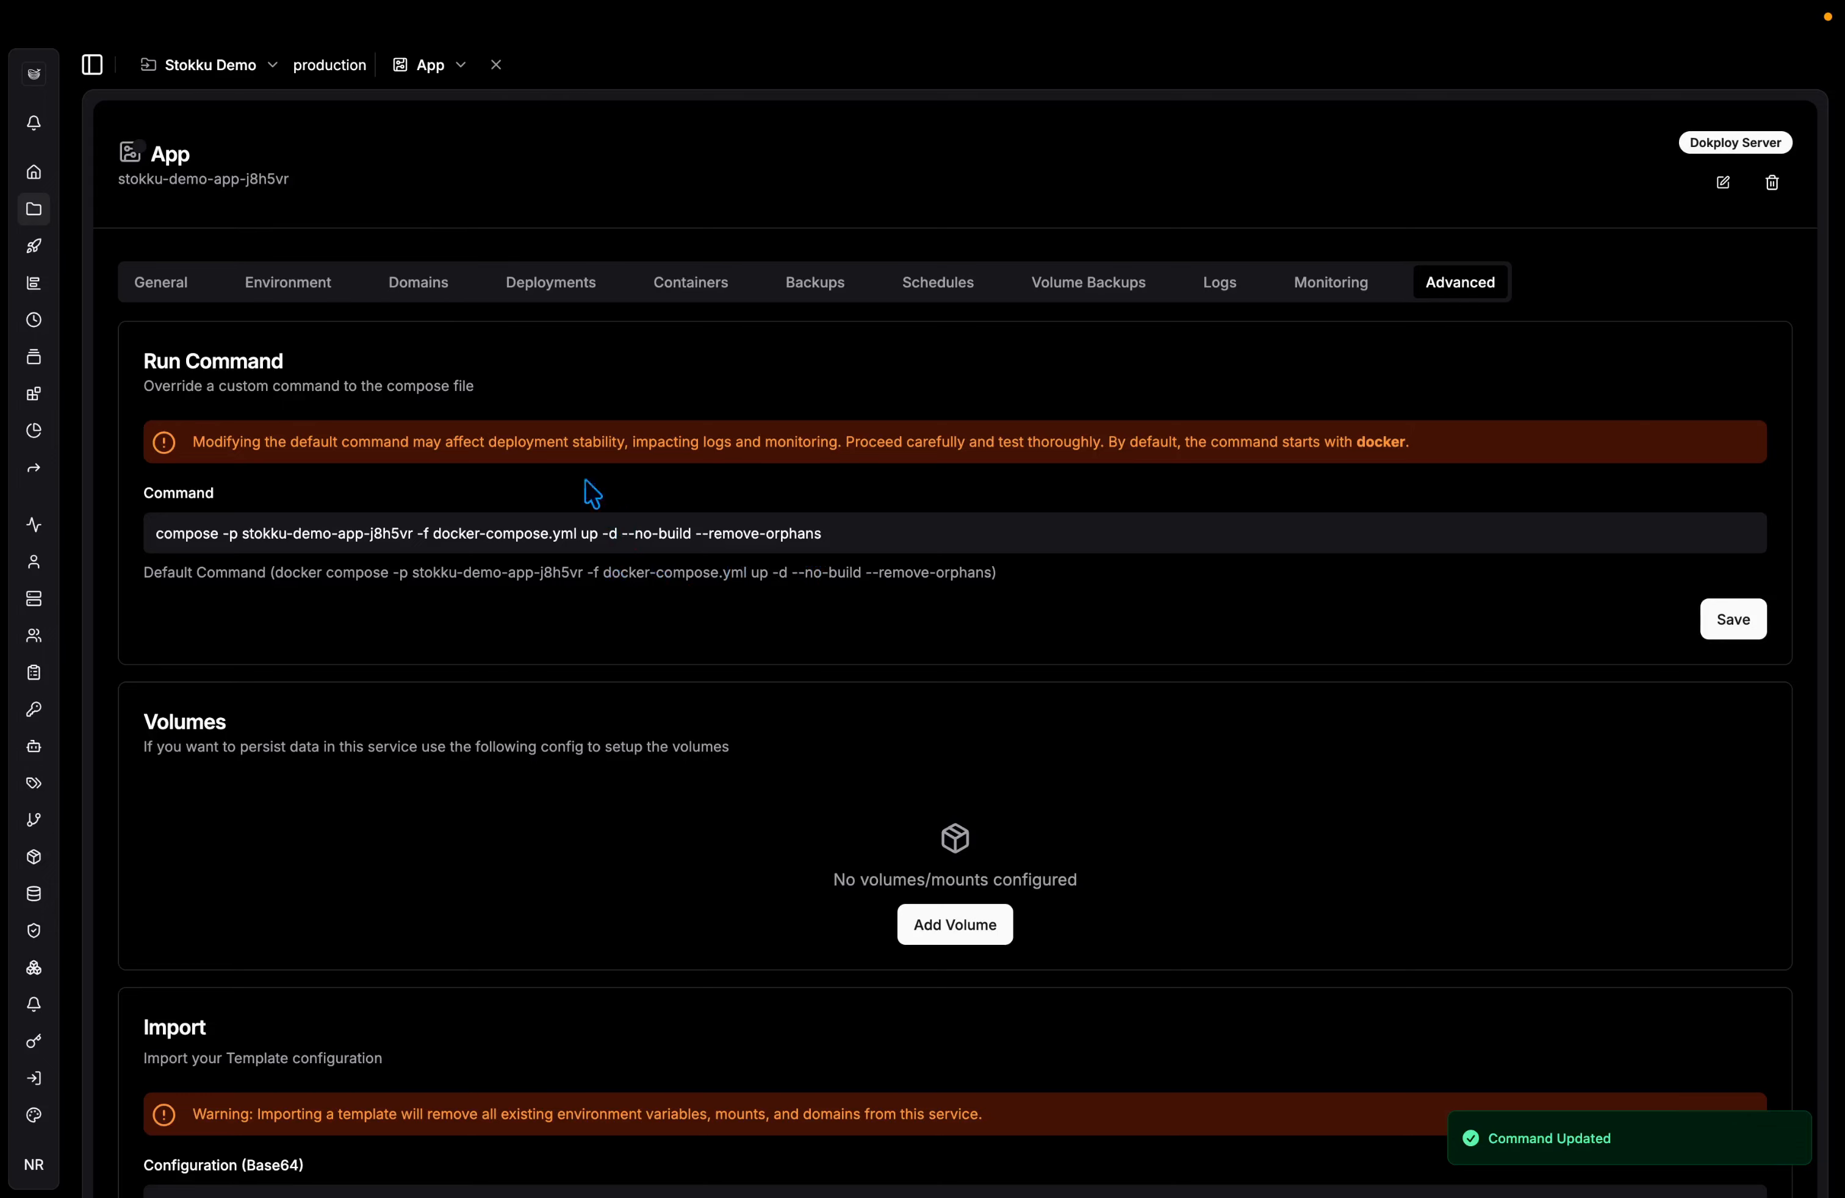
{"action": "left_click", "coordinate": [183, 290]}
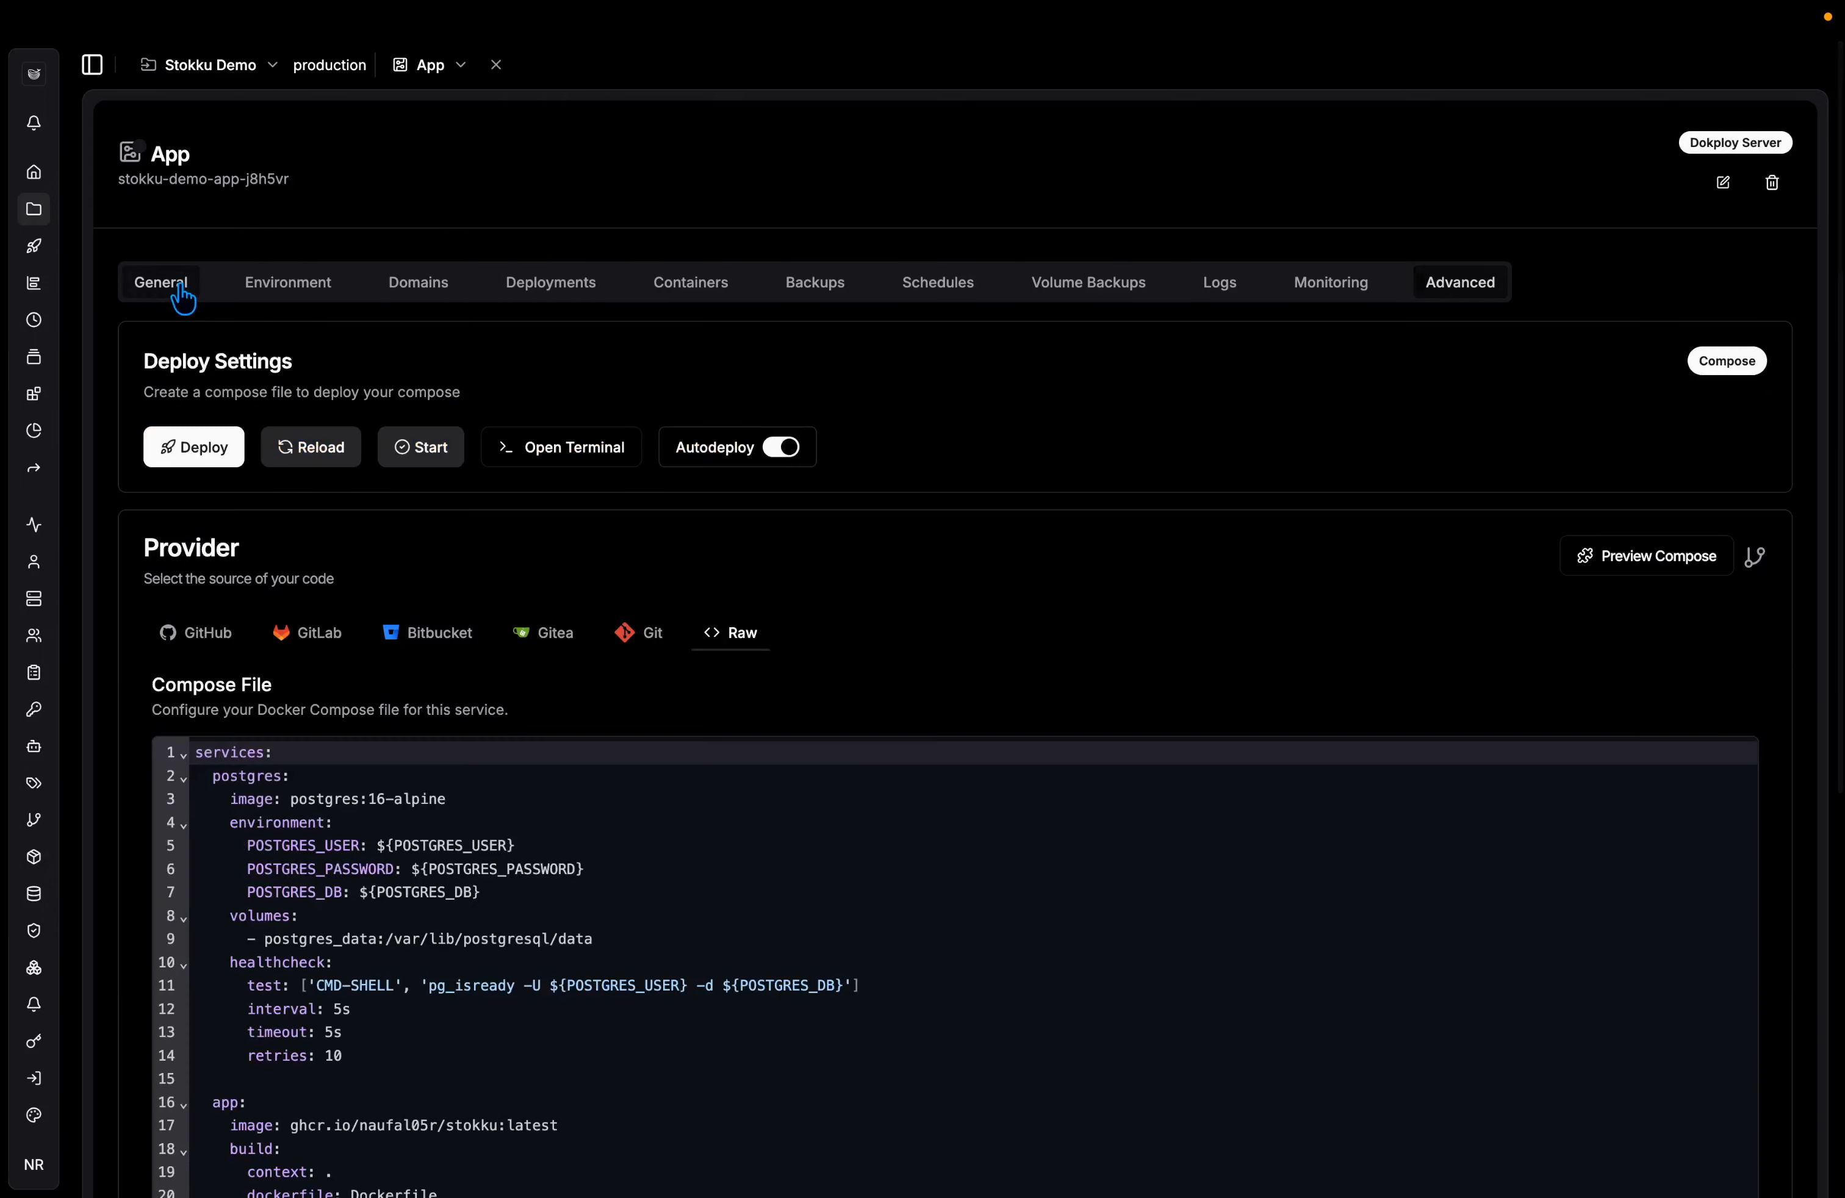
Deploy the Stokku Demo compose and check the deployment log.
{"action": "left_click", "coordinate": [206, 454]}
{"action": "left_click", "coordinate": [1118, 657]}
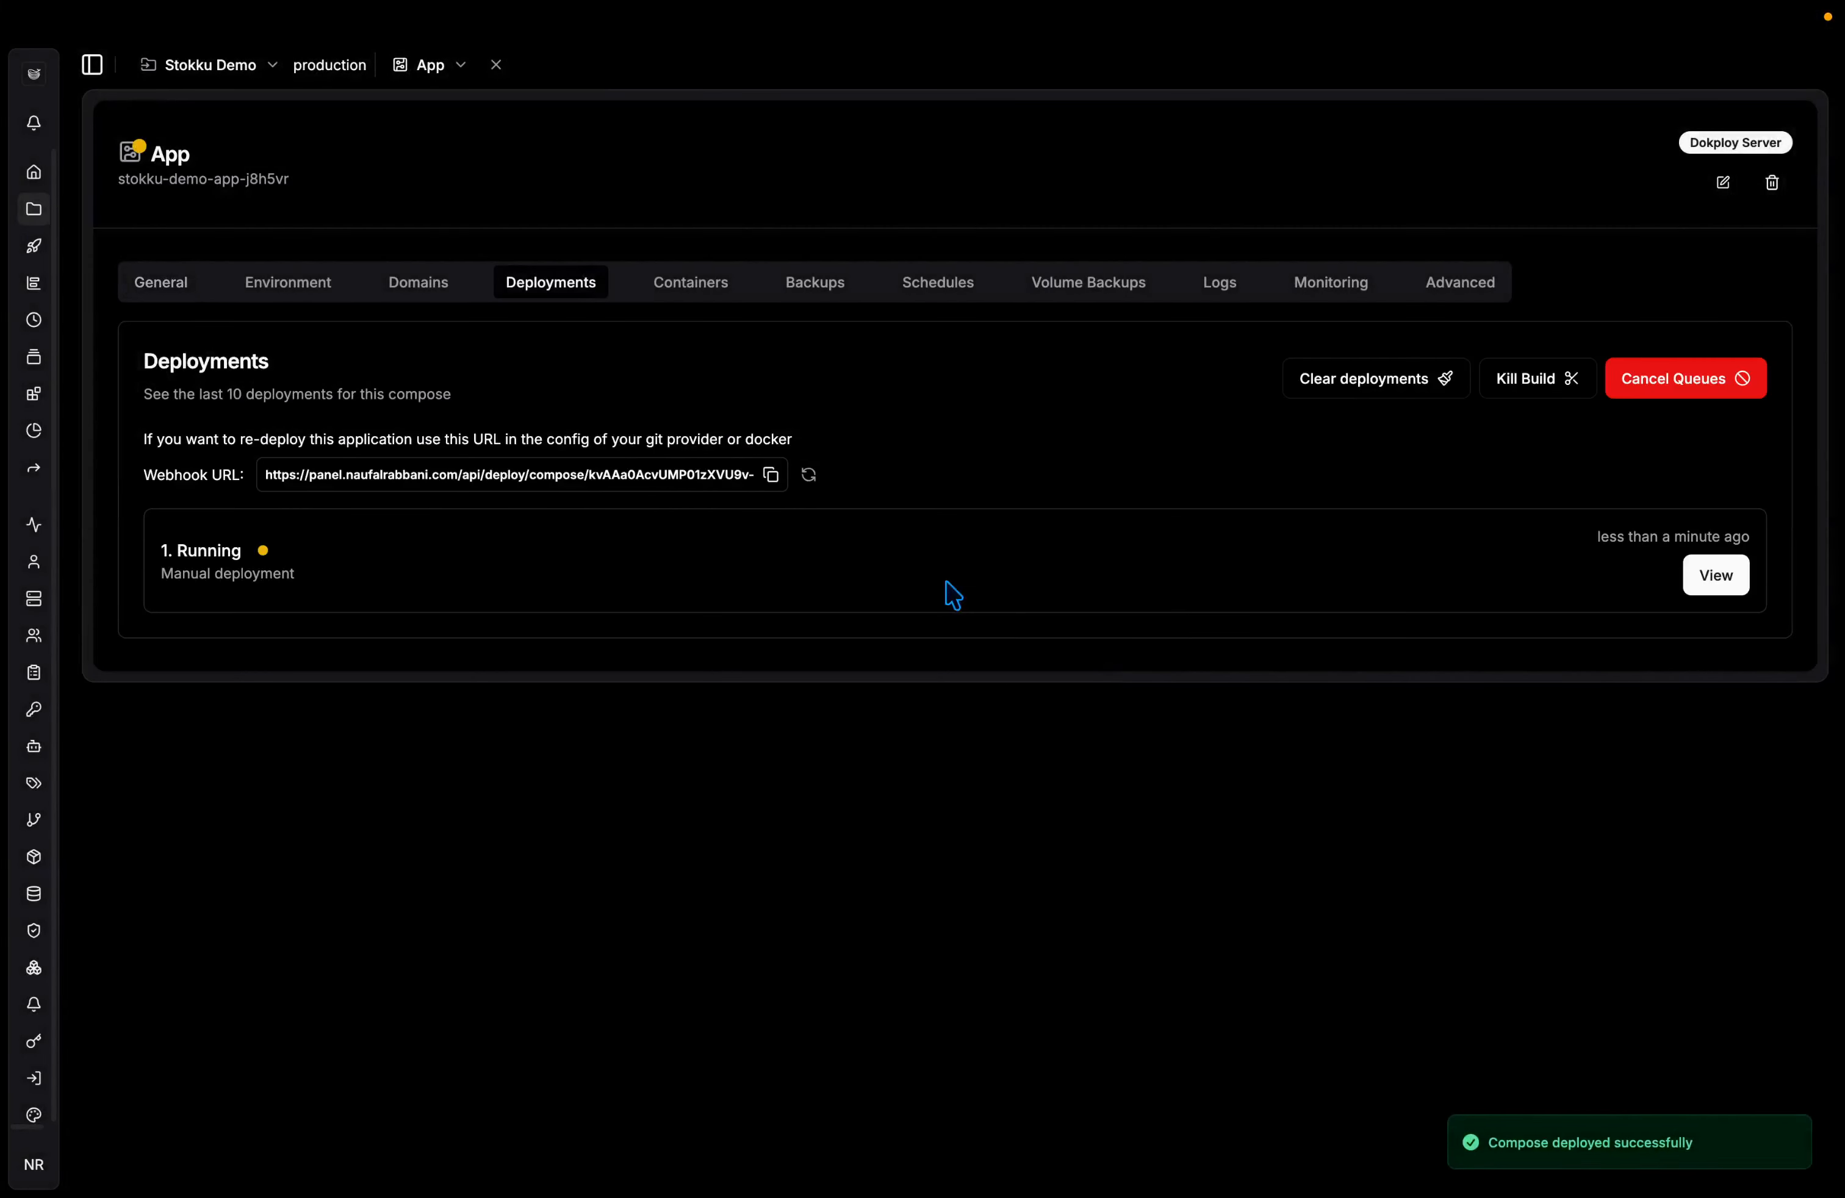
{"action": "left_click", "coordinate": [1701, 585]}
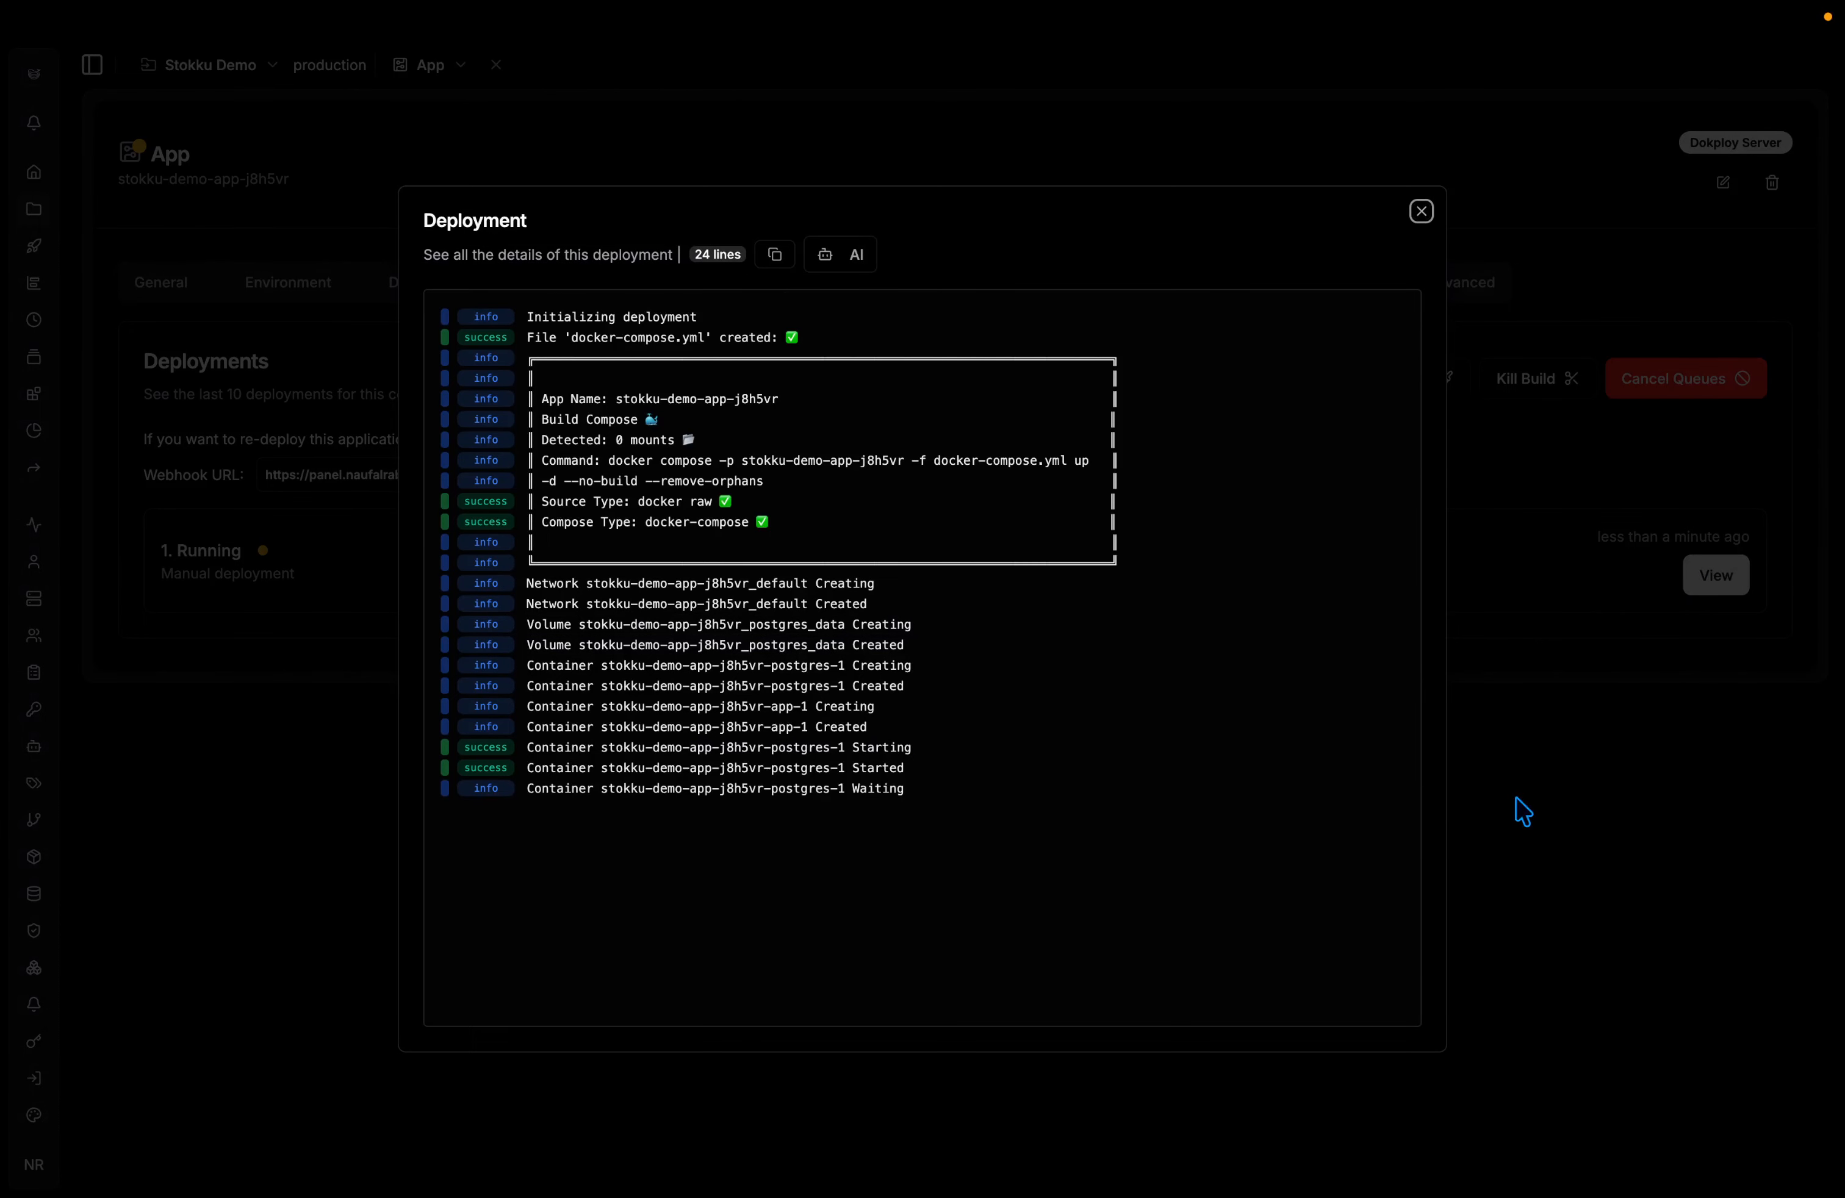
{"action": "left_click", "coordinate": [1517, 772]}
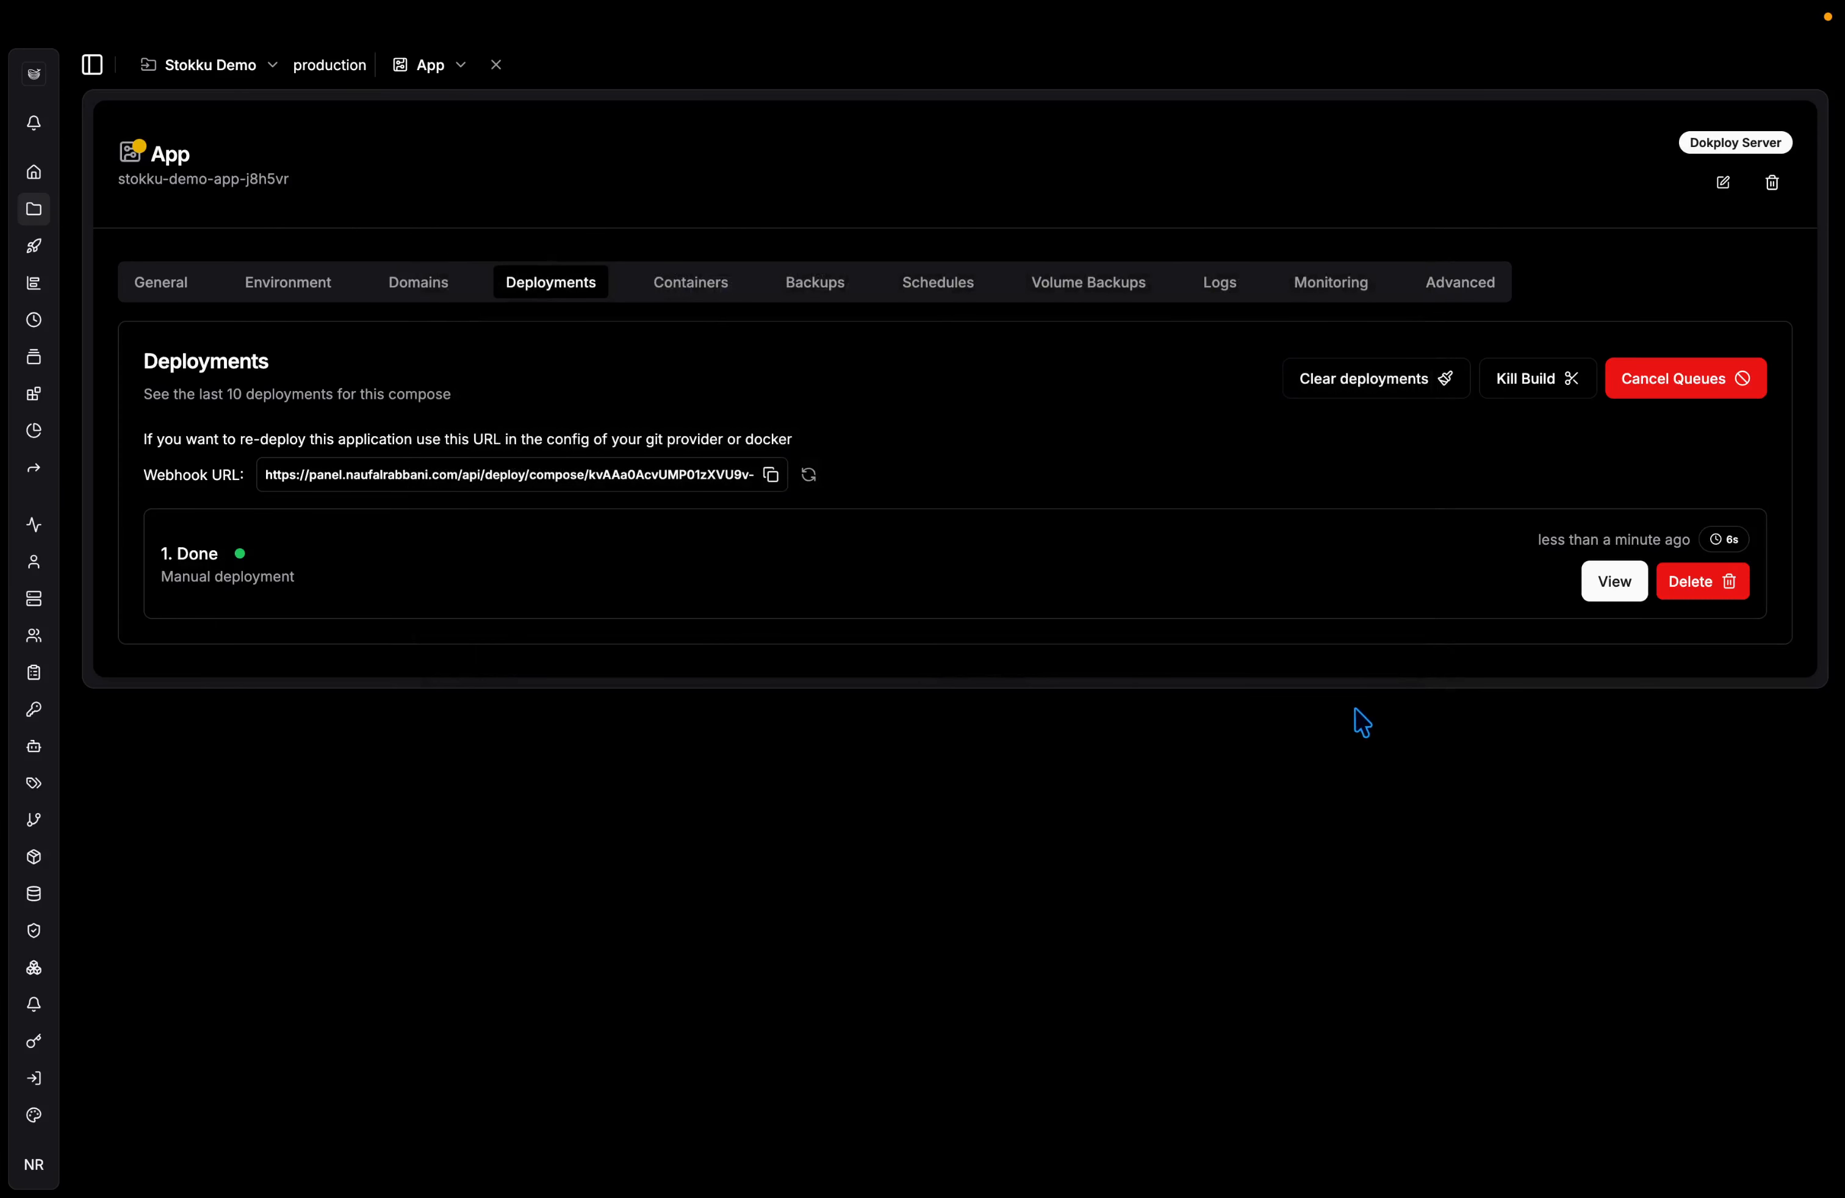
View the app container's logs showing Next.js ready on port 3000.
{"action": "left_click", "coordinate": [1214, 299]}
{"action": "left_click", "coordinate": [879, 478]}
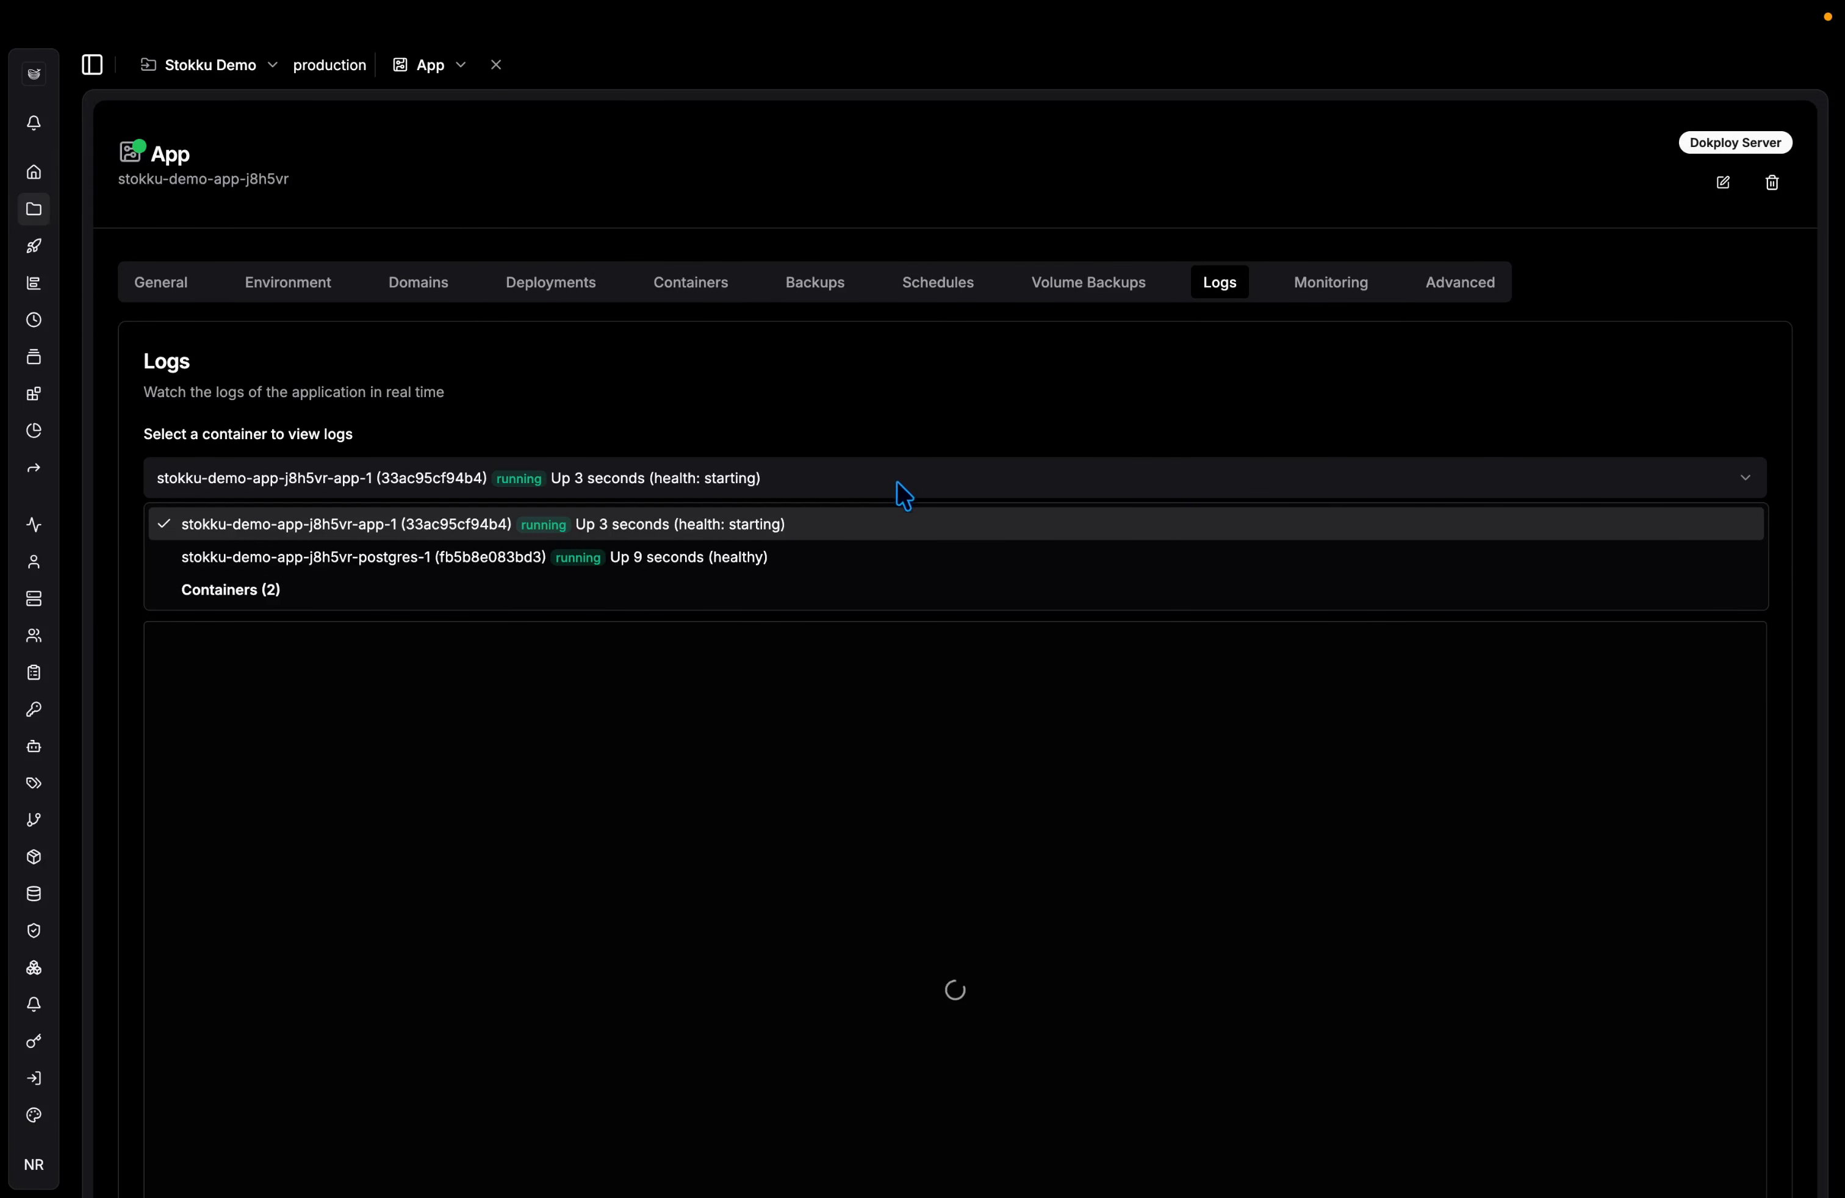
{"action": "left_click", "coordinate": [870, 537]}
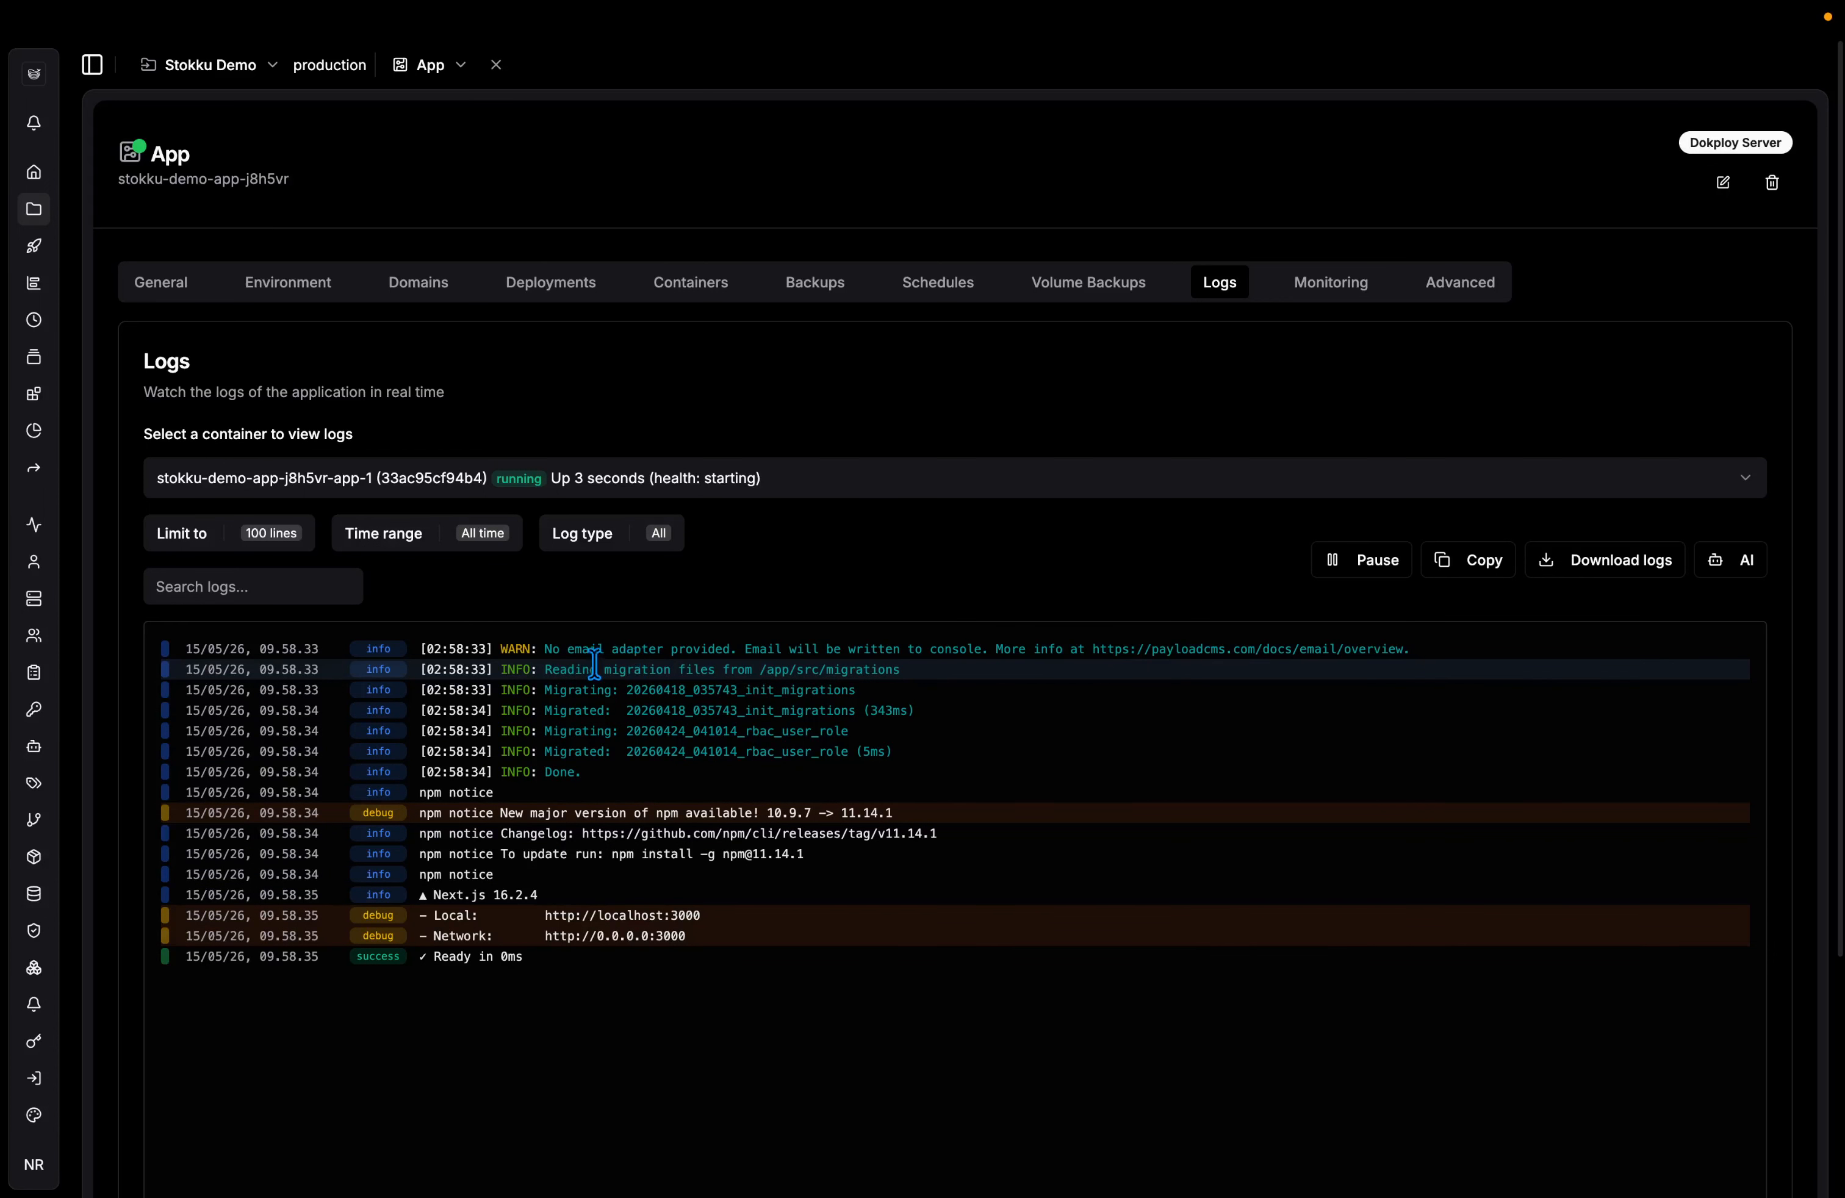
Add a new domain on the Domains tab with 'app' as its target service.
{"action": "left_click", "coordinate": [428, 300]}
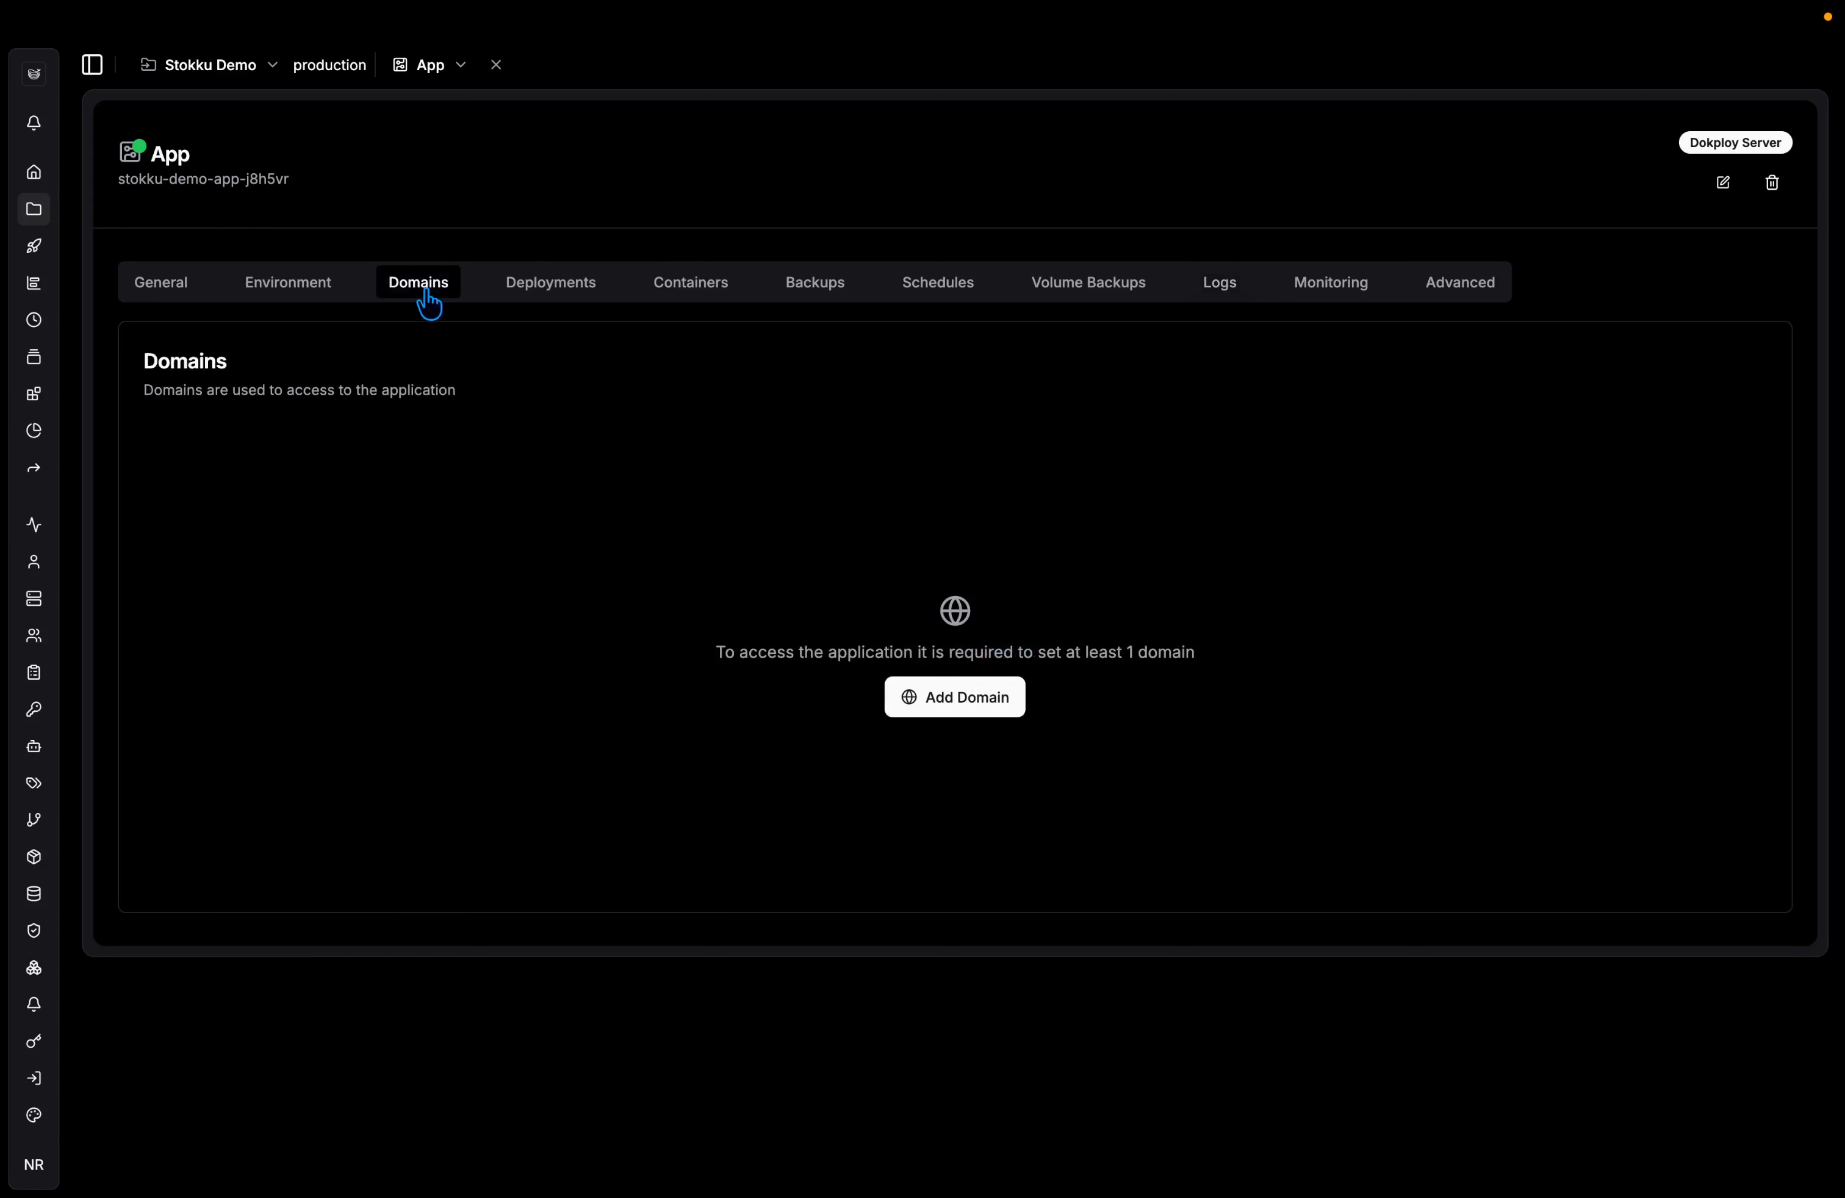
{"action": "left_click", "coordinate": [940, 696]}
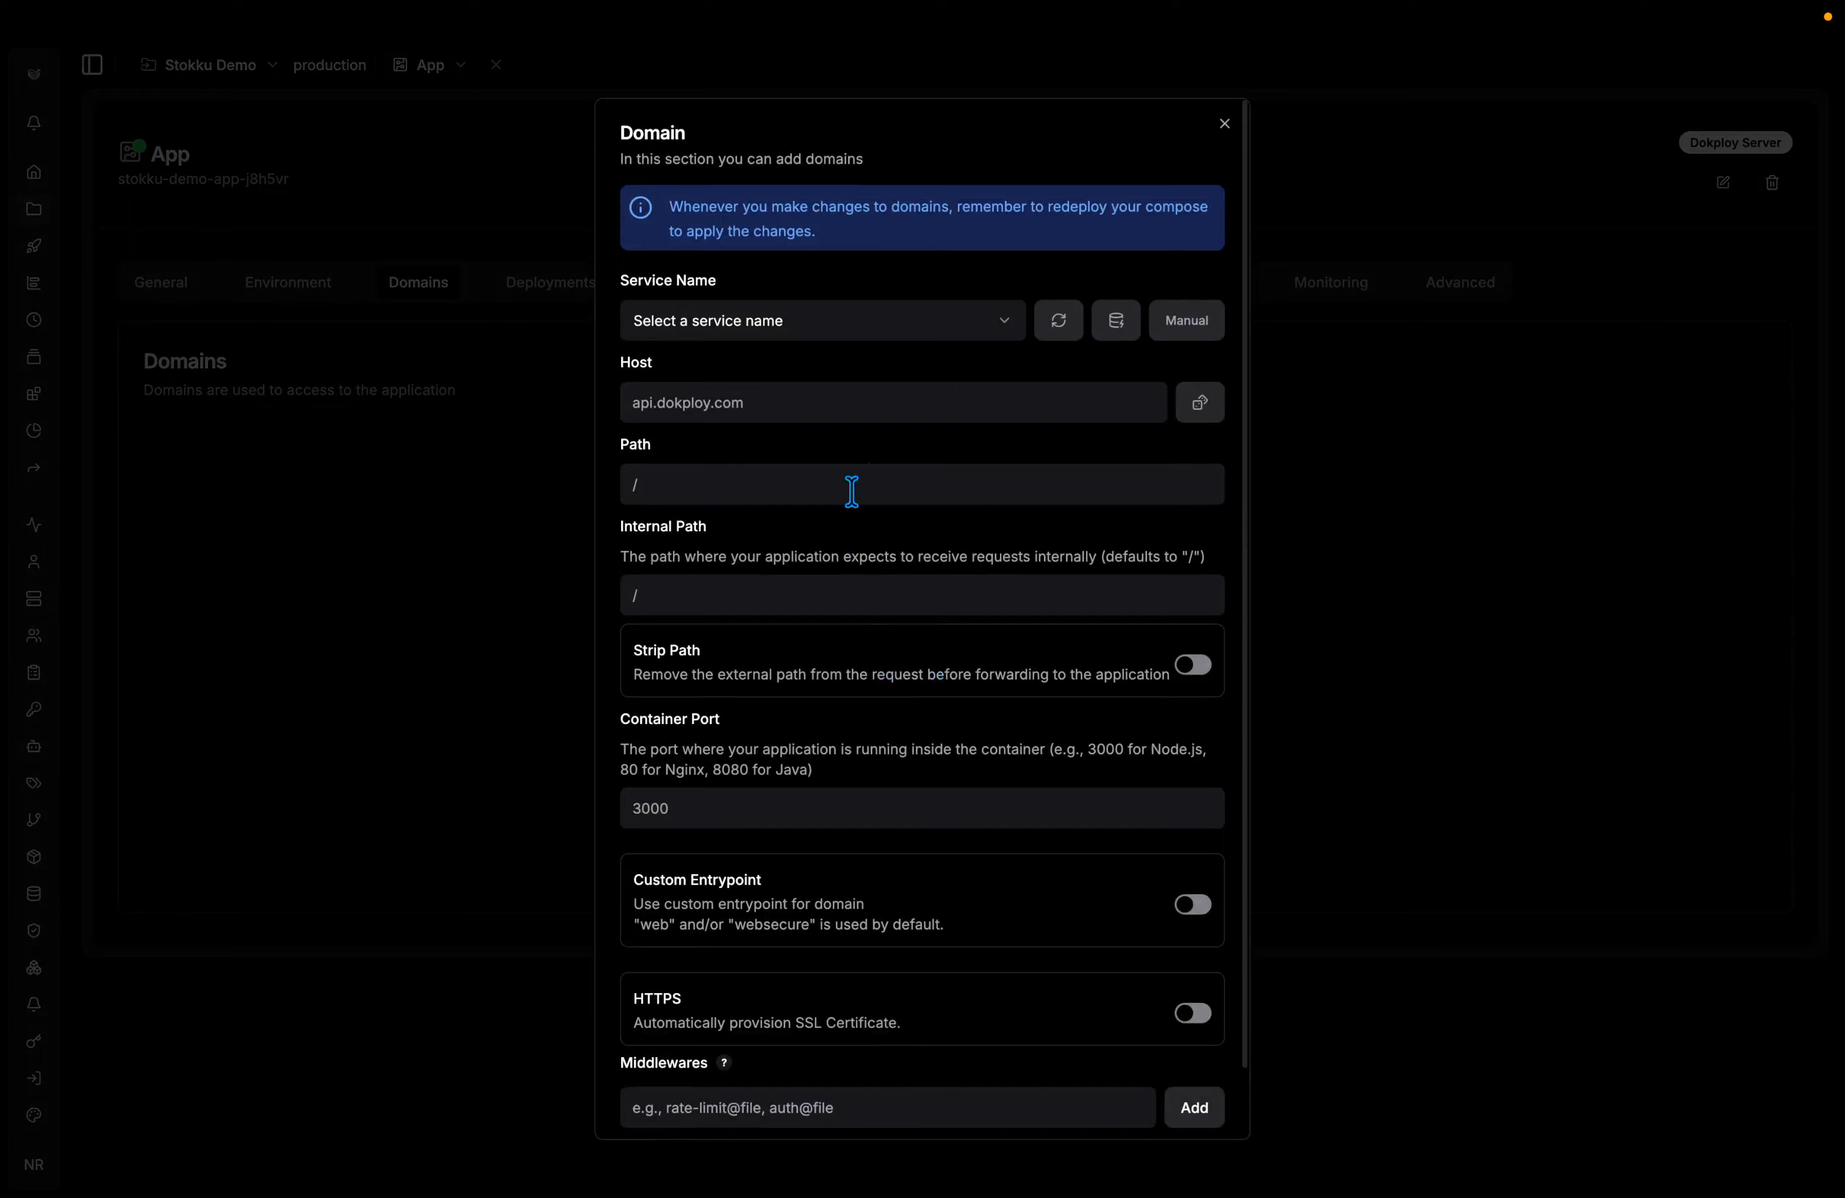
{"action": "left_click", "coordinate": [931, 330]}
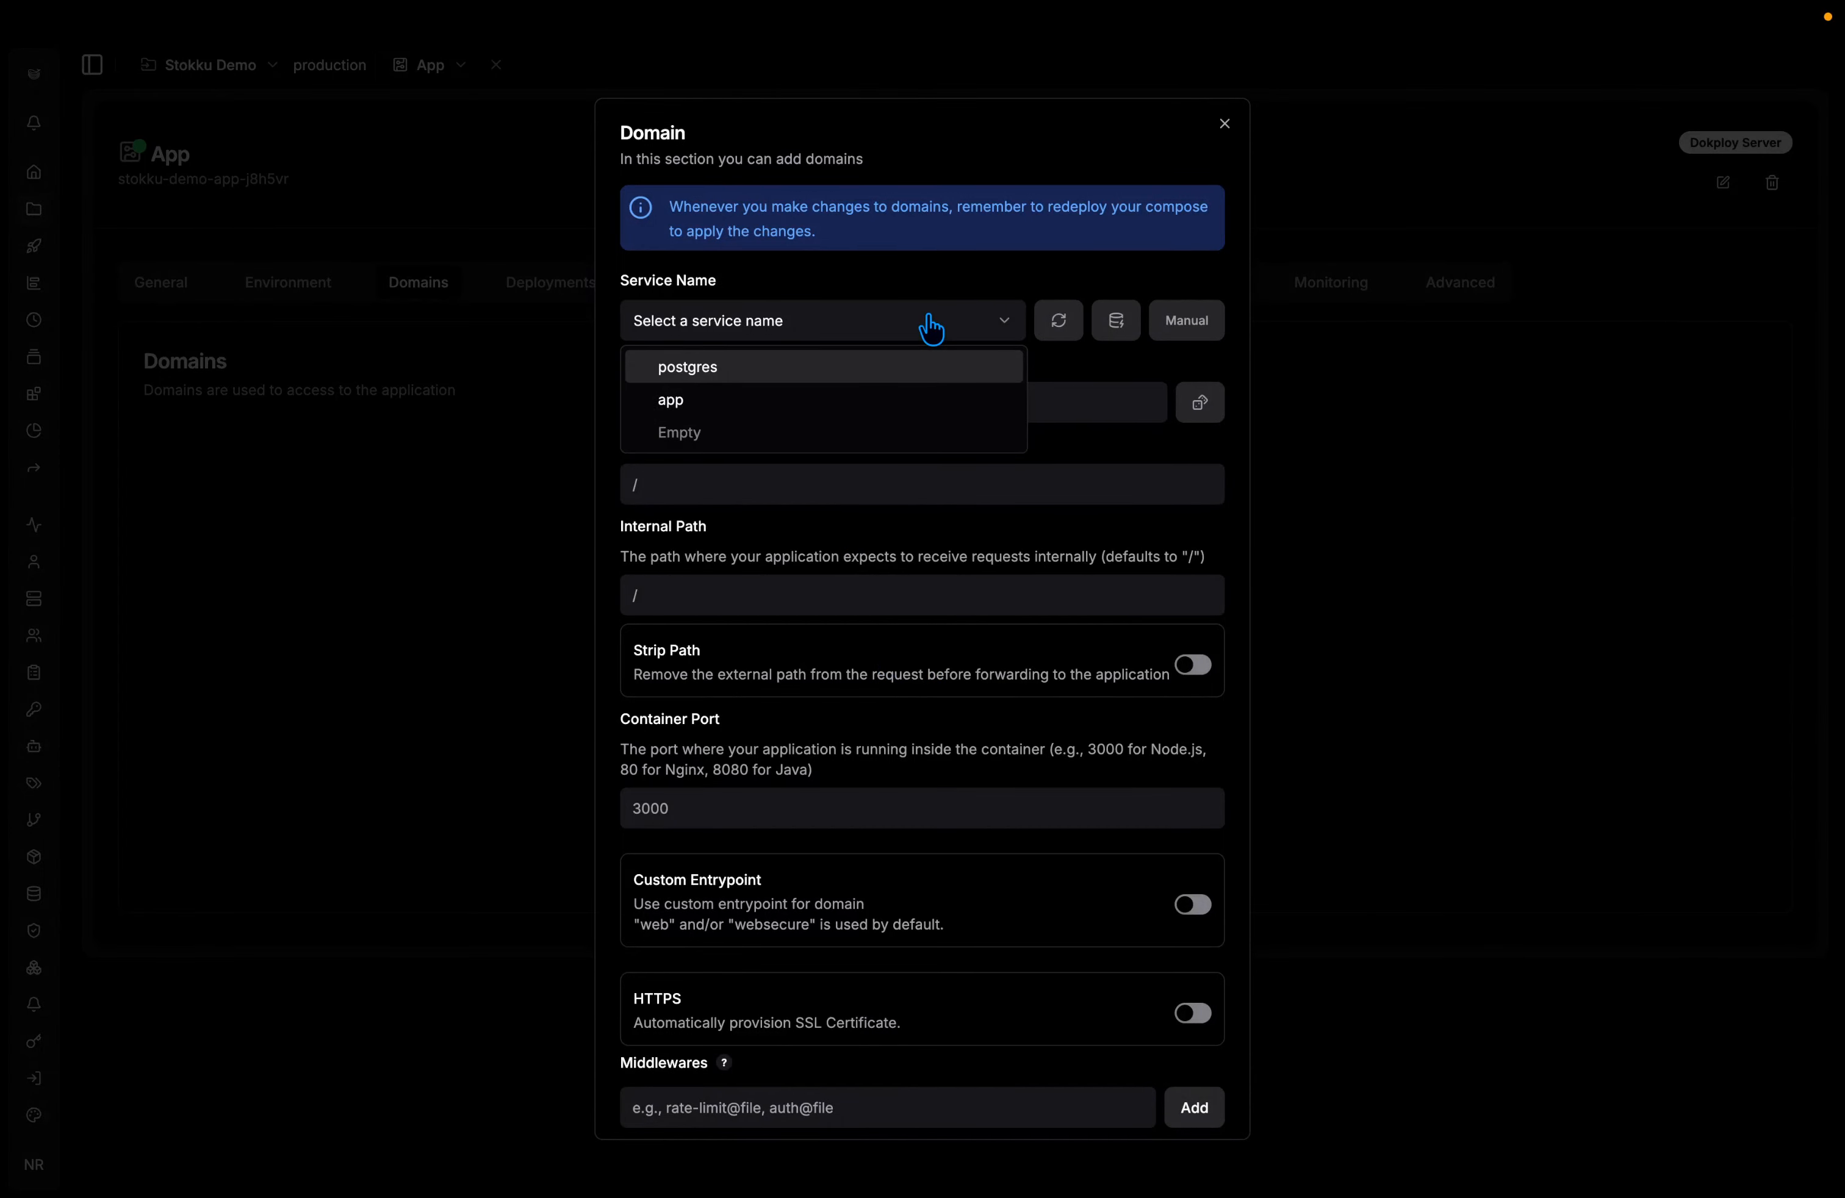
{"action": "left_click", "coordinate": [828, 401]}
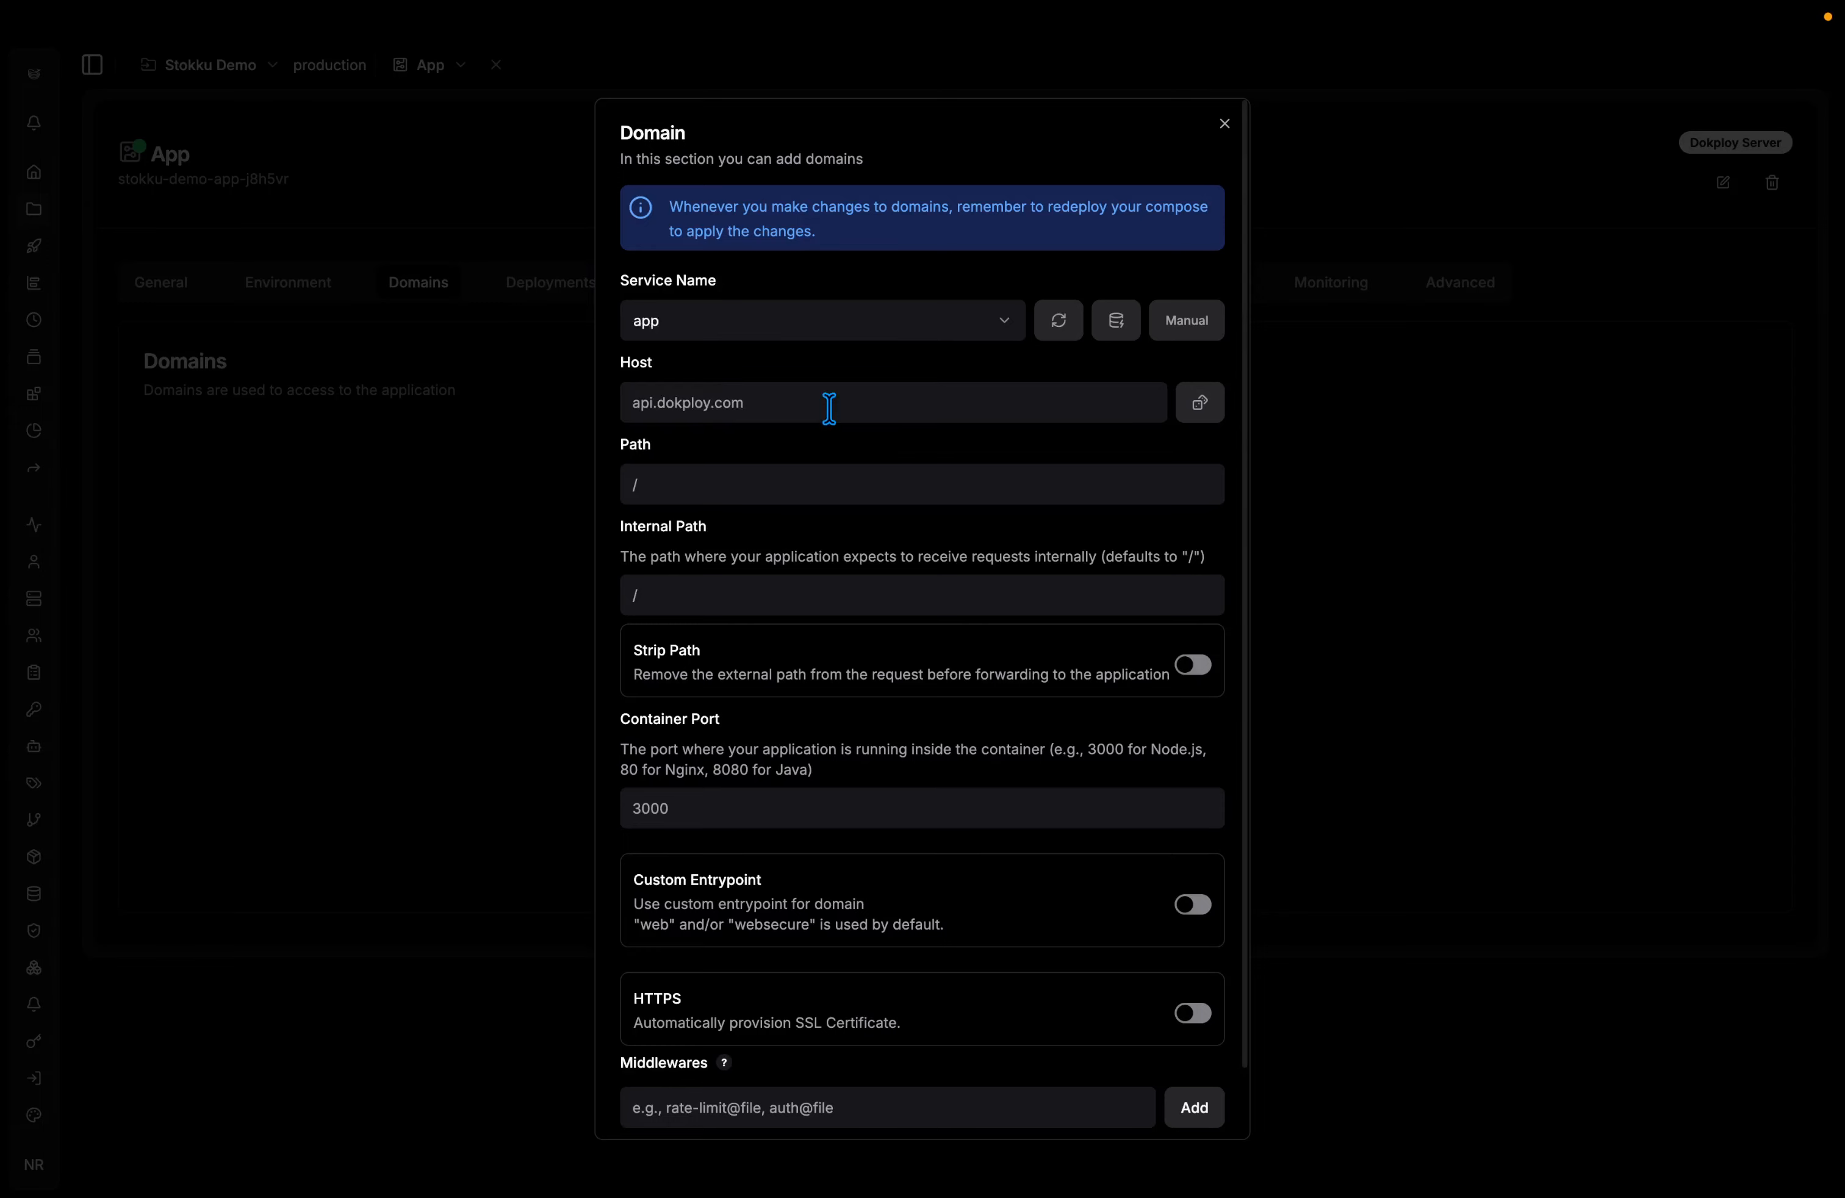
{"action": "left_click", "coordinate": [804, 328]}
{"action": "left_click", "coordinate": [821, 325]}
{"action": "left_click", "coordinate": [823, 325]}
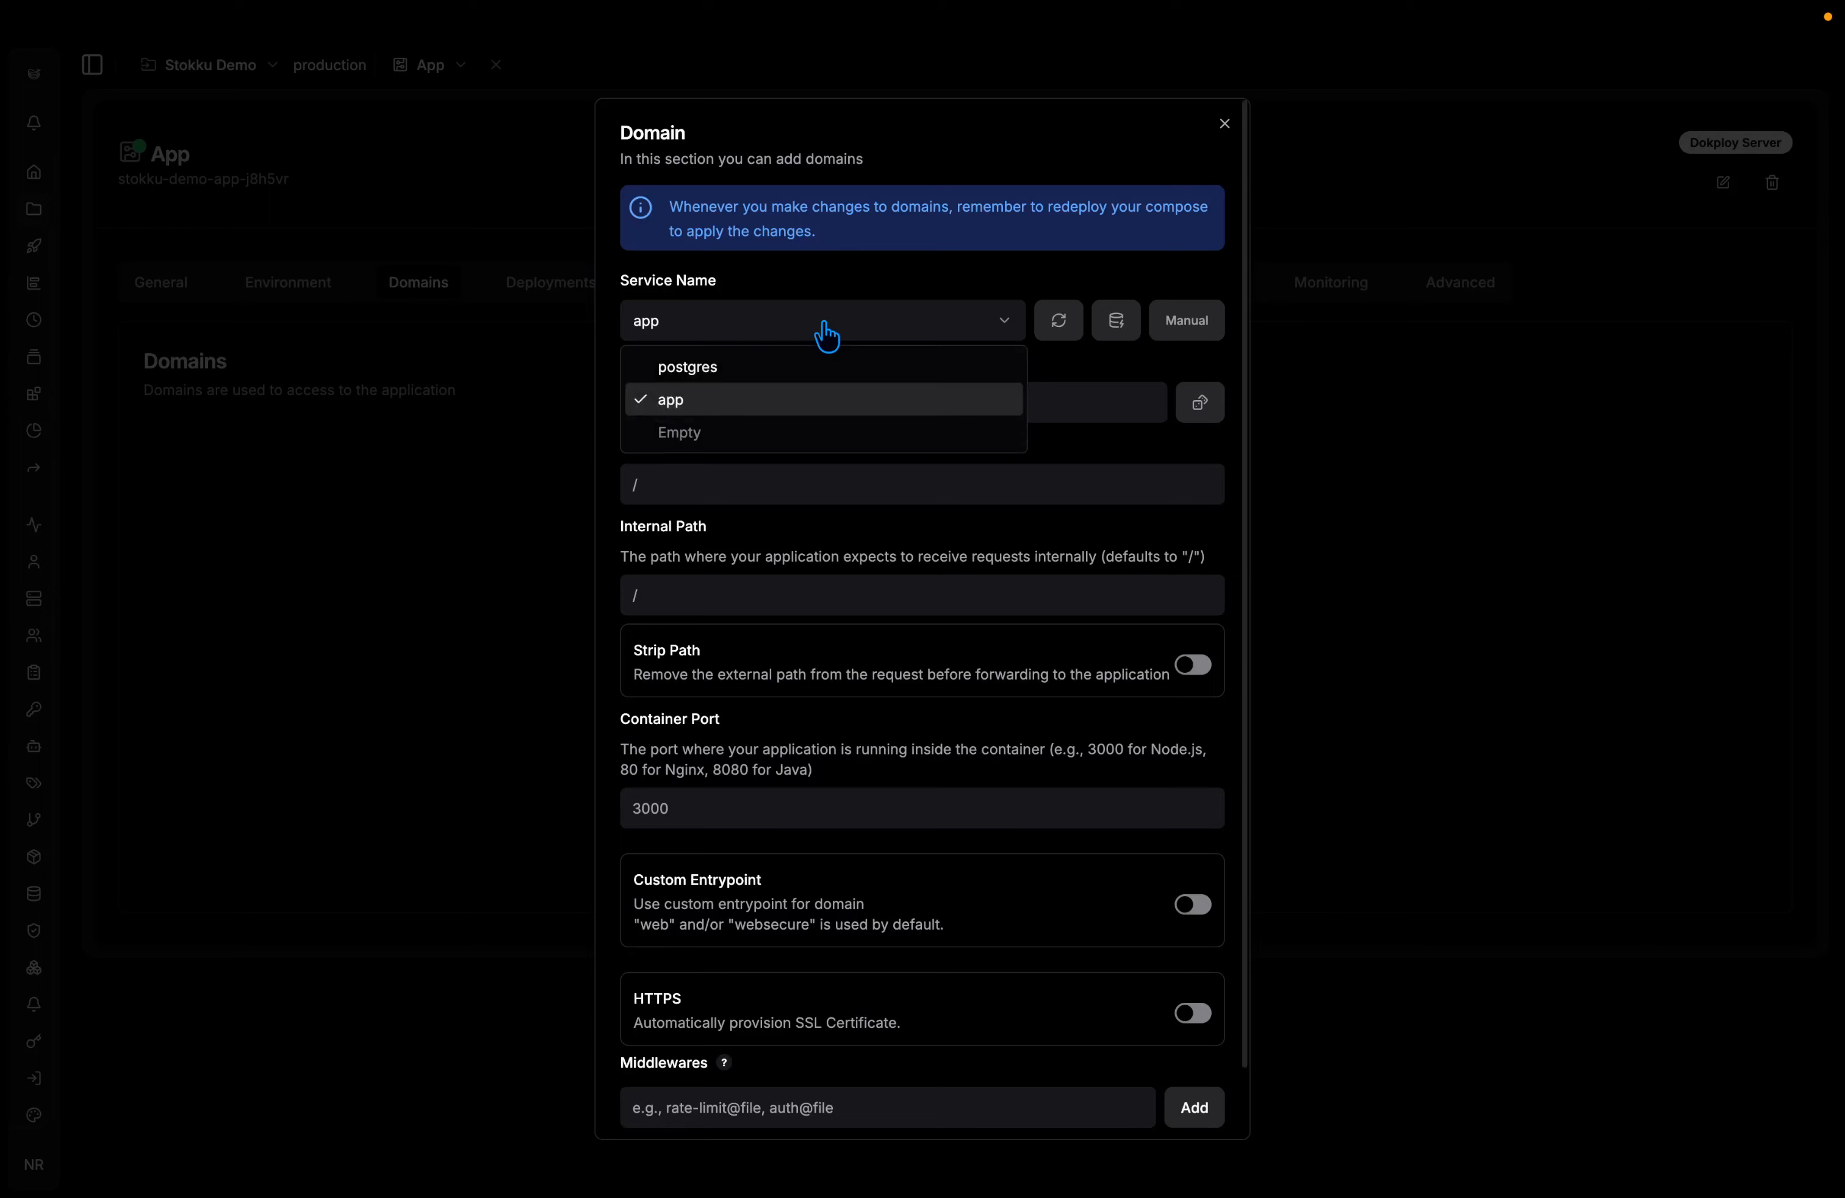
{"action": "left_click", "coordinate": [834, 323]}
{"action": "left_click", "coordinate": [862, 327]}
{"action": "left_click", "coordinate": [862, 327]}
{"action": "left_click", "coordinate": [835, 399]}
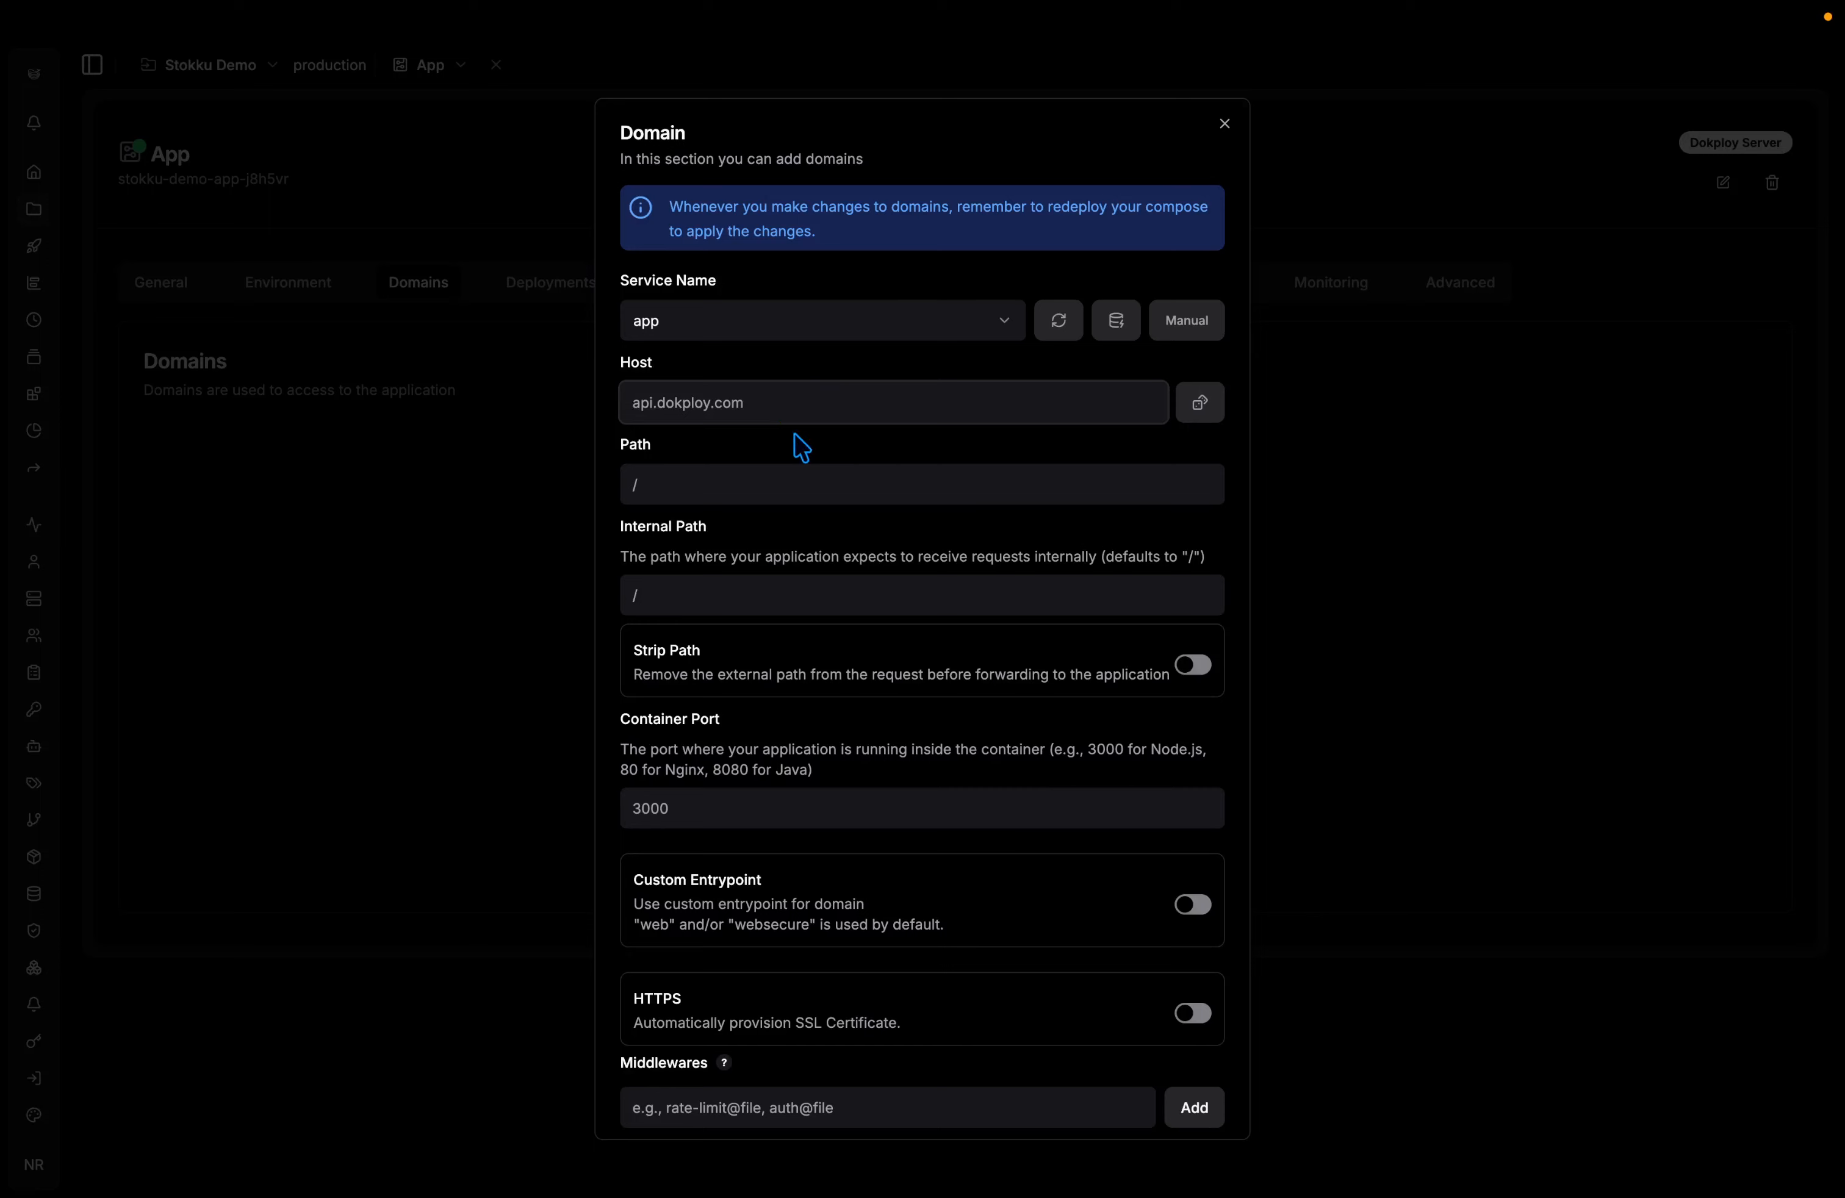
{"action": "key", "text": "ctrl+Tab"}
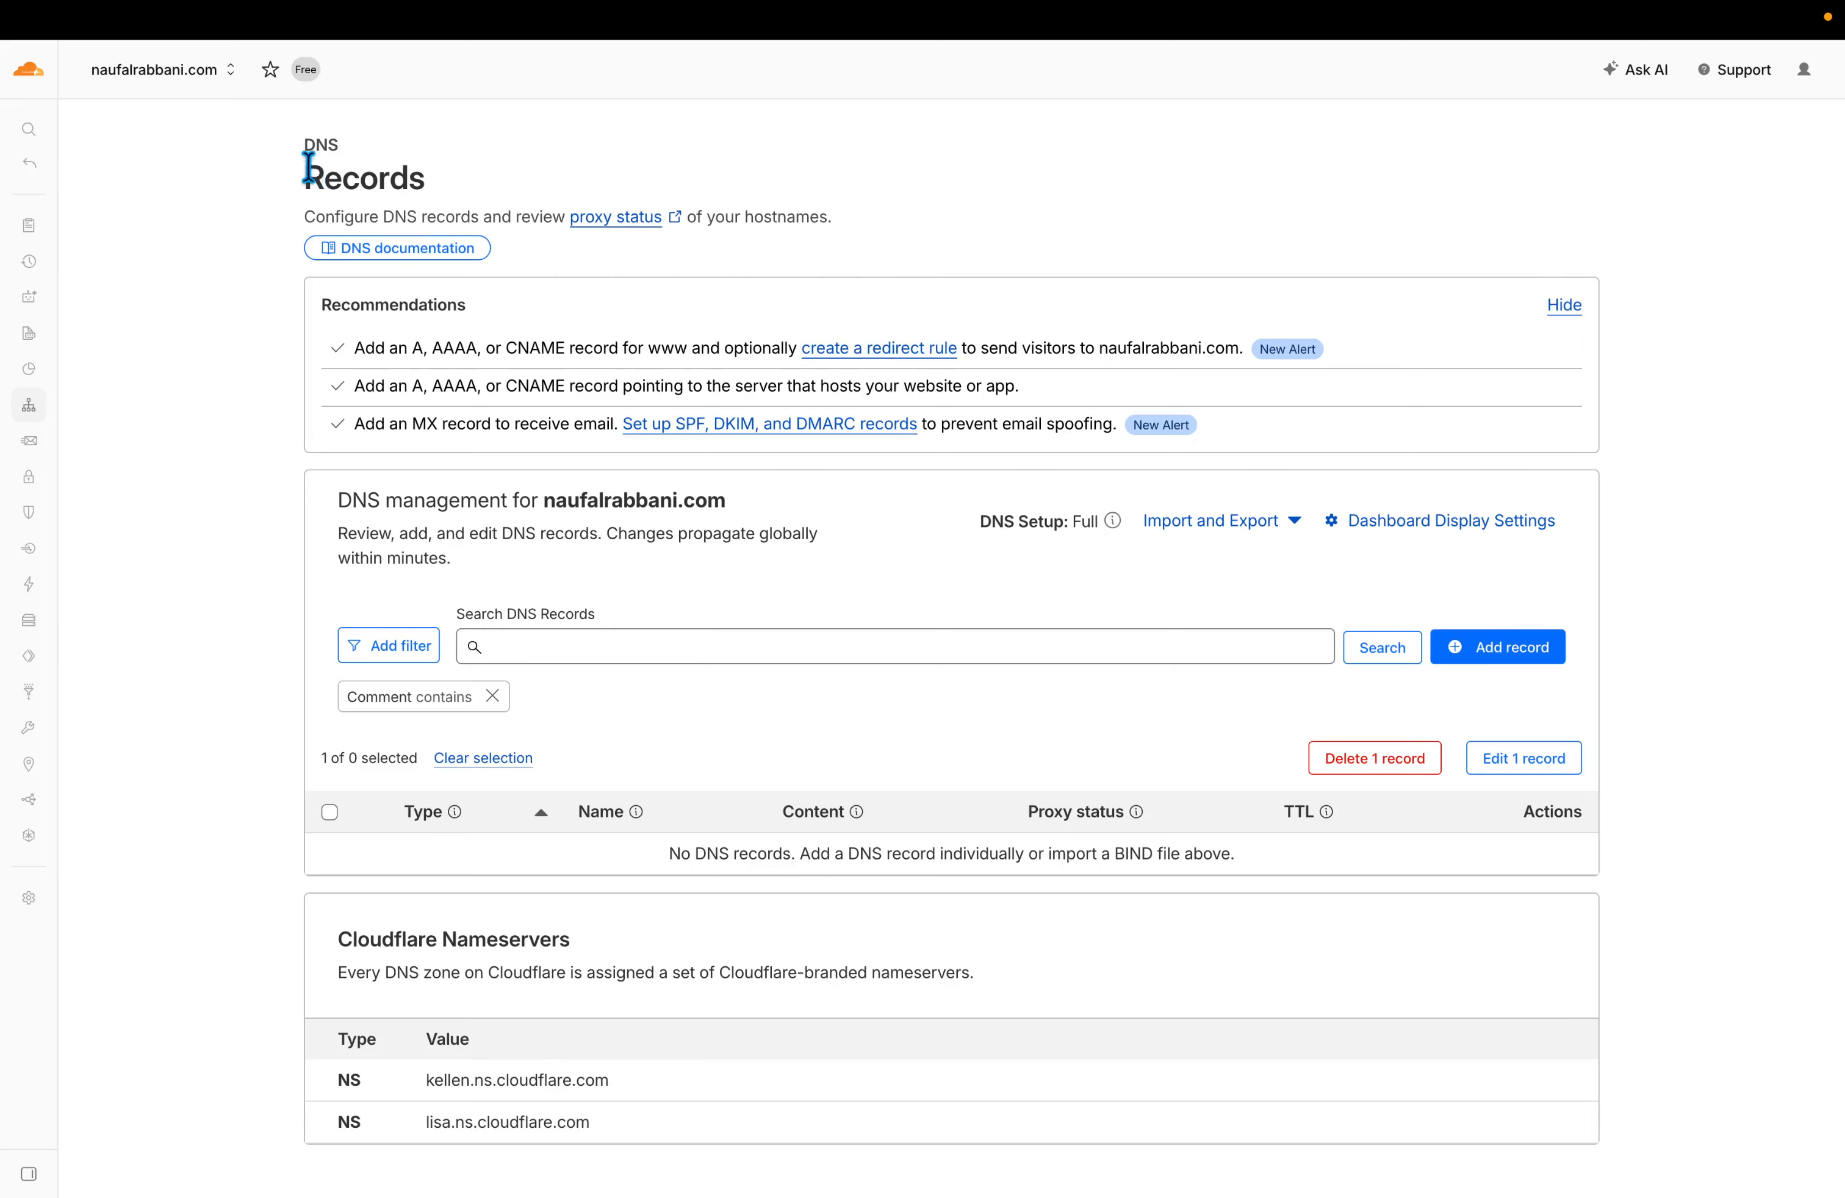
Start a new Cloudflare DNS record named stokku-app.
{"action": "left_click_drag", "start_coordinate": [299, 144], "coordinate": [440, 183]}
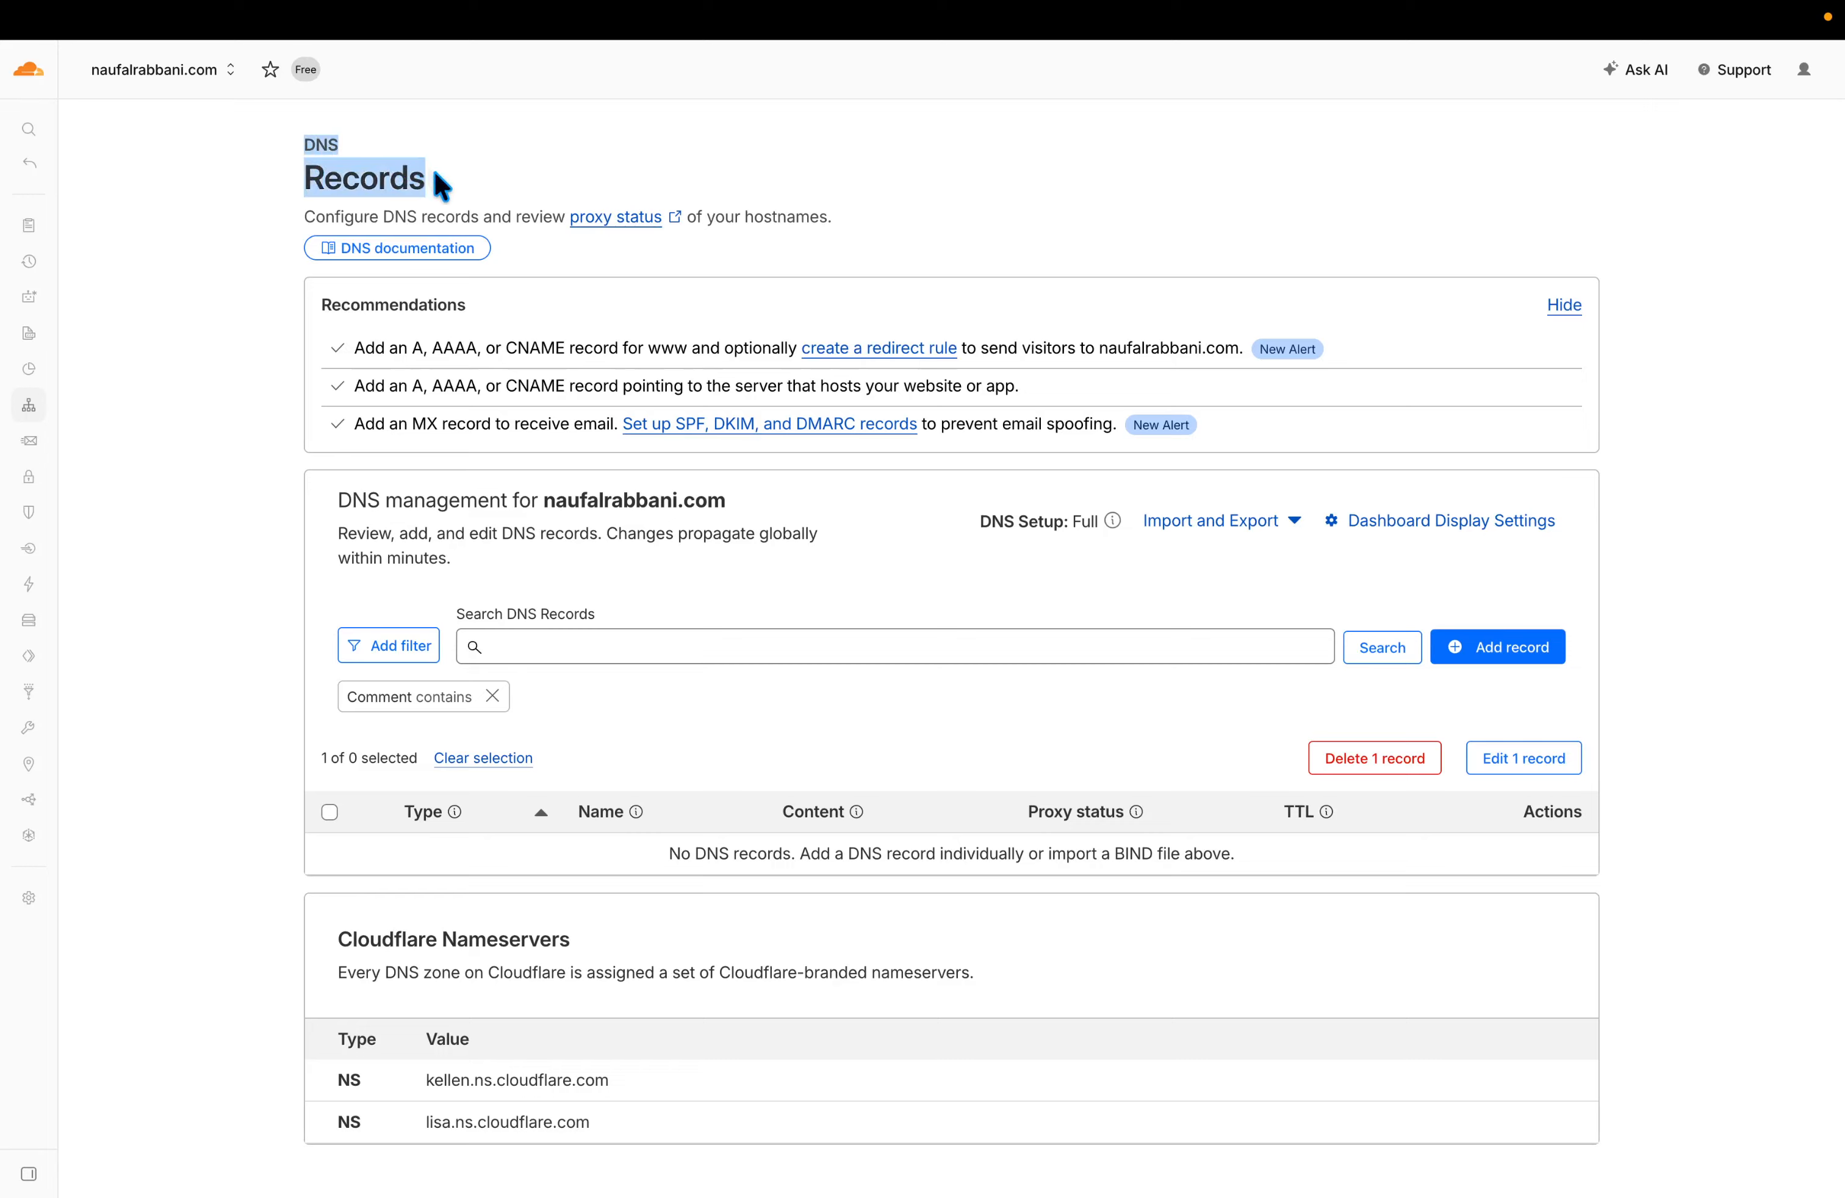
{"action": "left_click", "coordinate": [539, 181]}
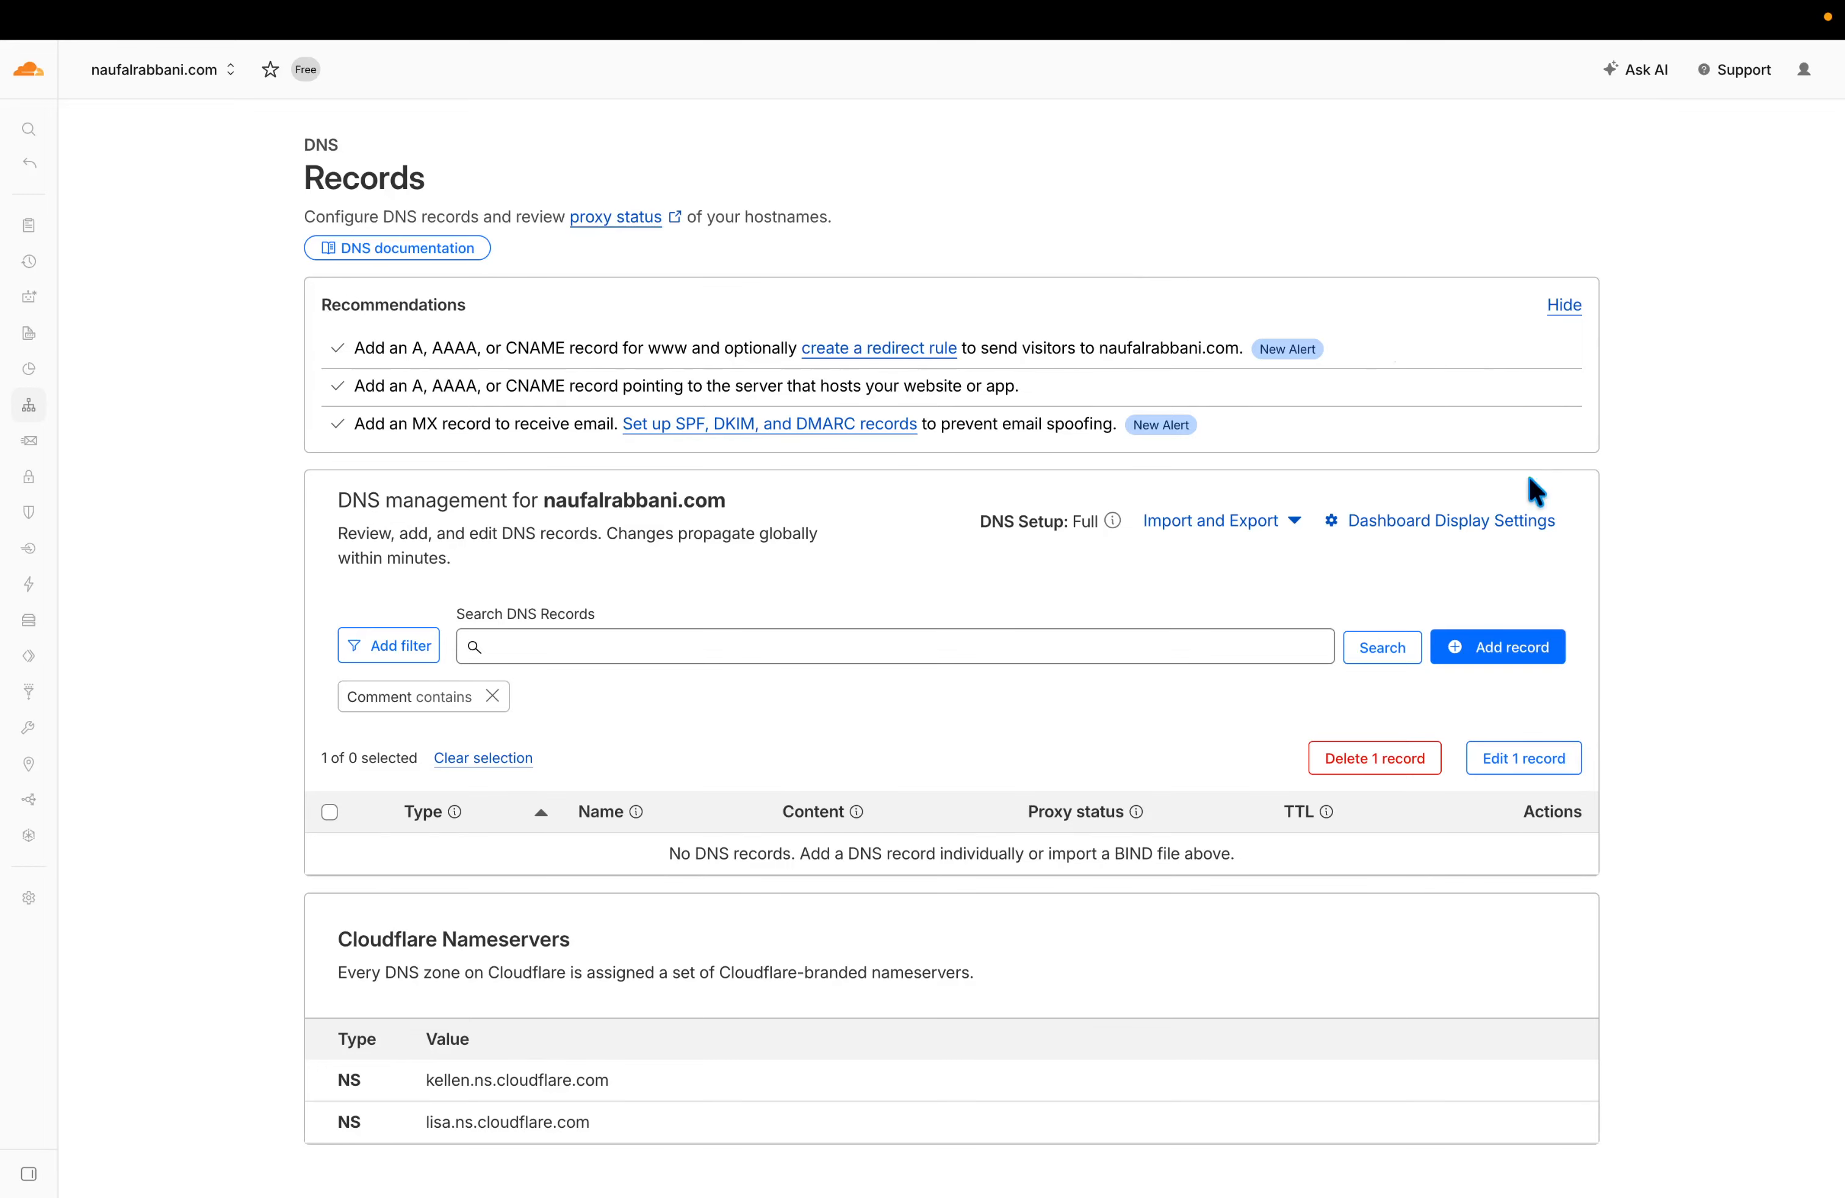
{"action": "scroll", "coordinate": [1357, 610], "scroll_direction": "down", "scroll_amount": 3}
{"action": "scroll", "coordinate": [1437, 581], "scroll_direction": "up", "scroll_amount": 3}
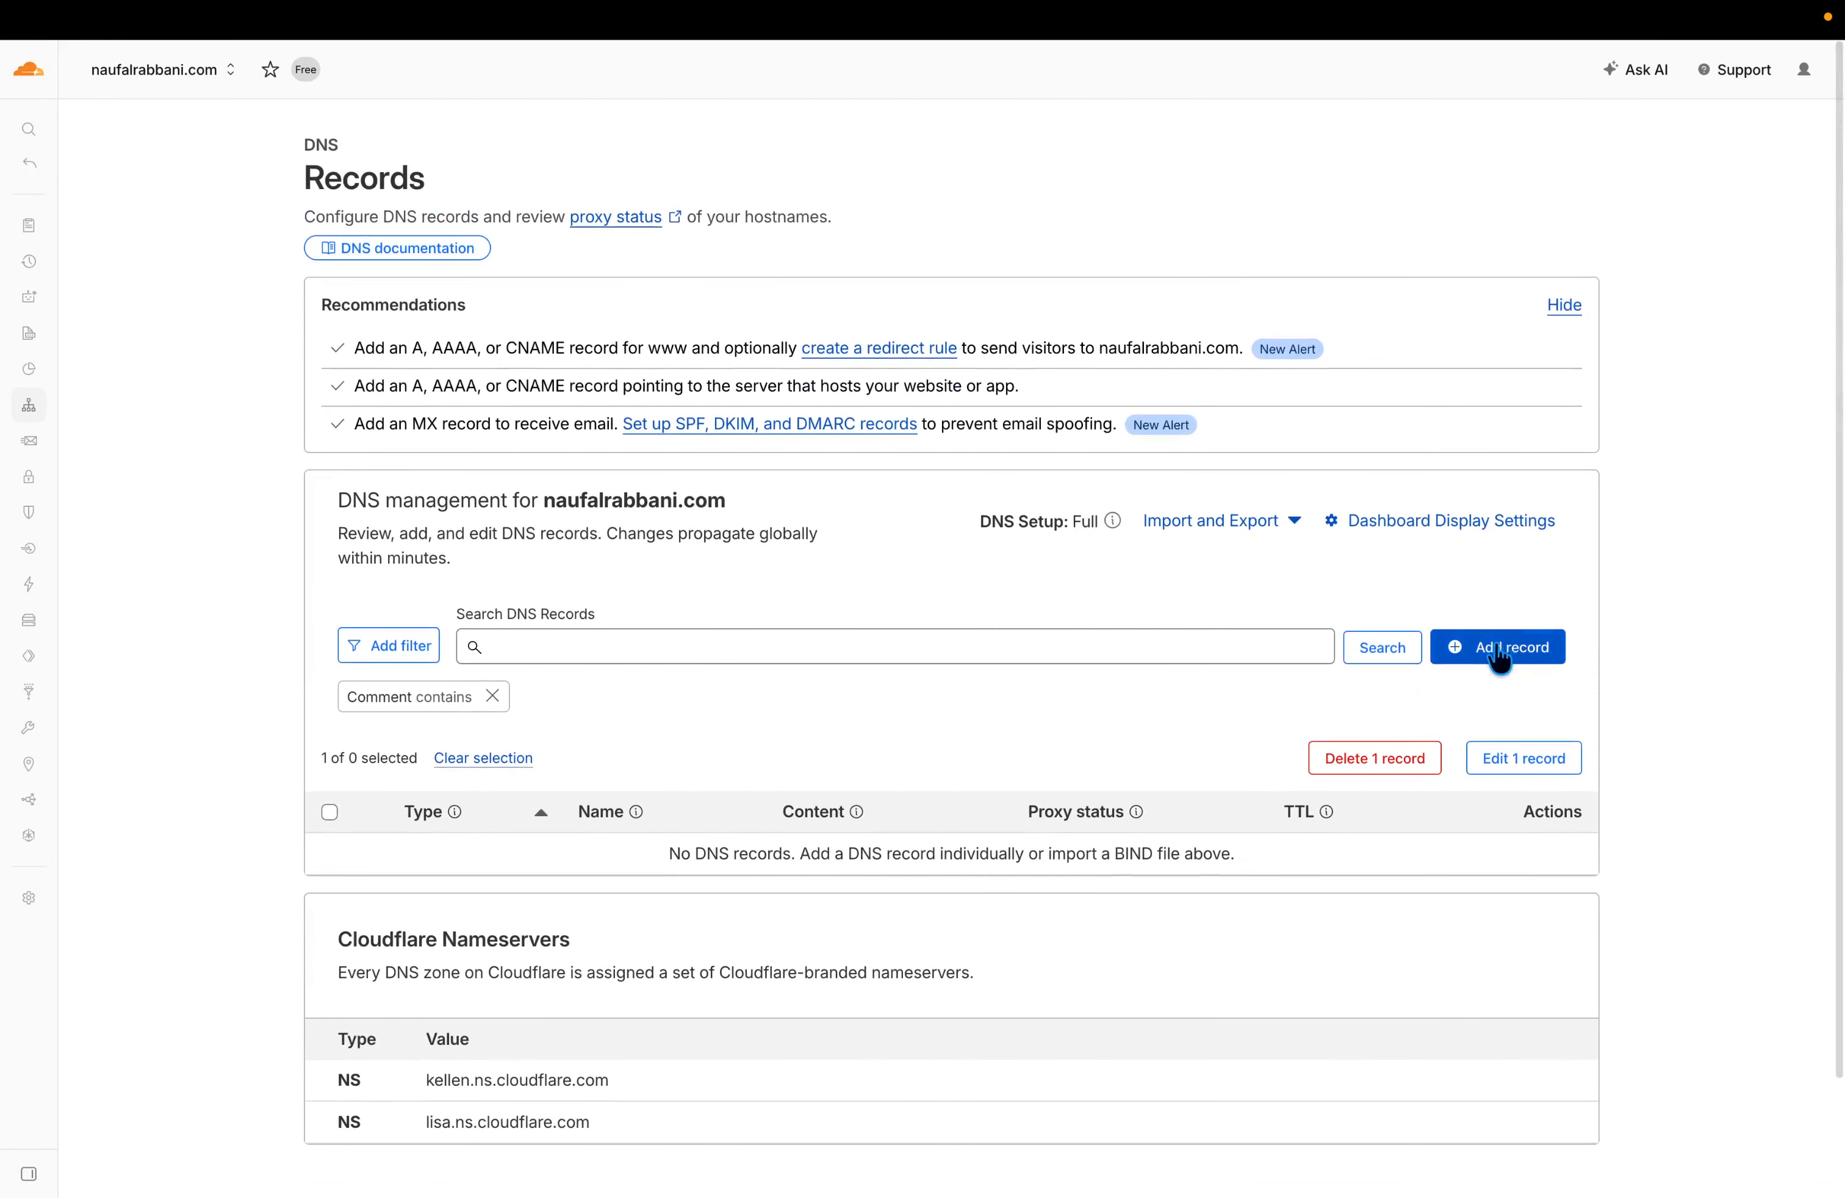
{"action": "left_click", "coordinate": [1495, 658]}
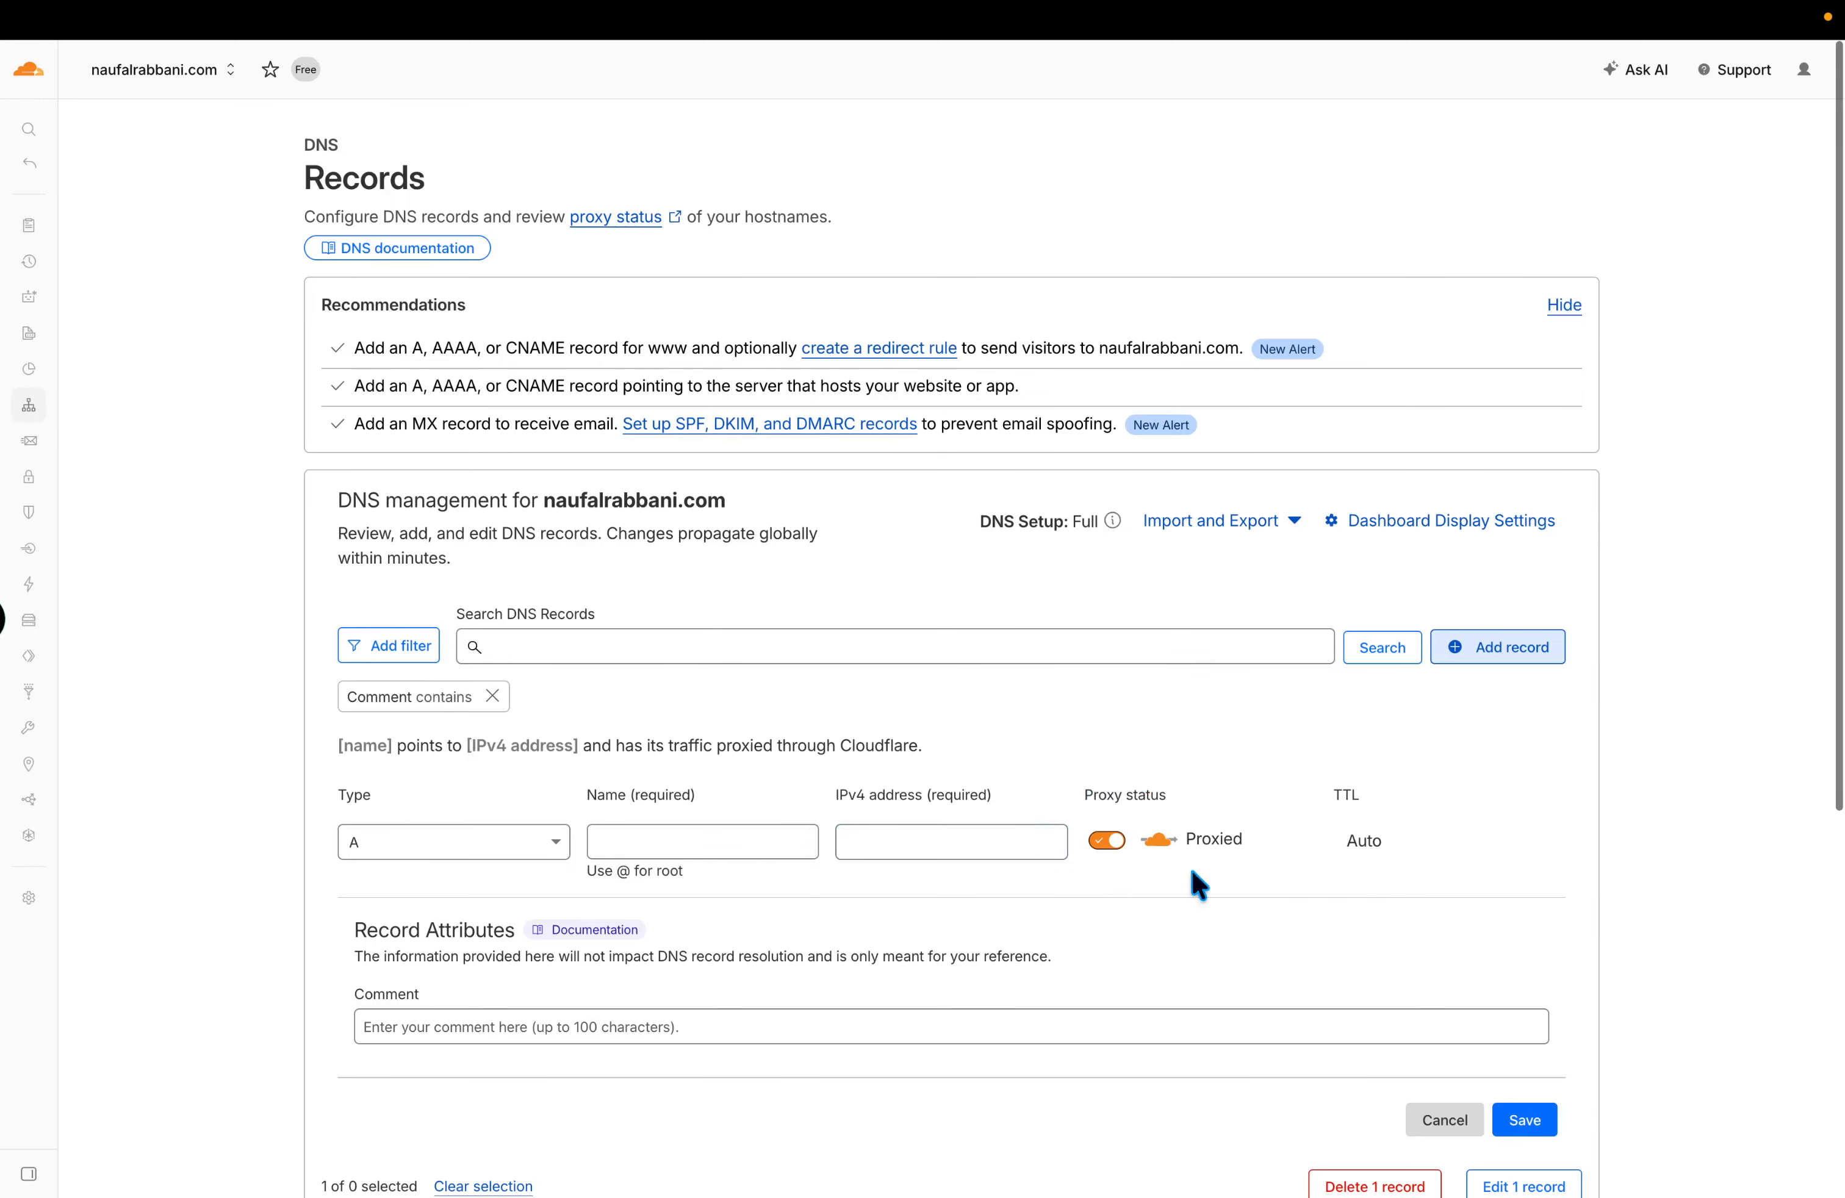
{"action": "left_click", "coordinate": [614, 842]}
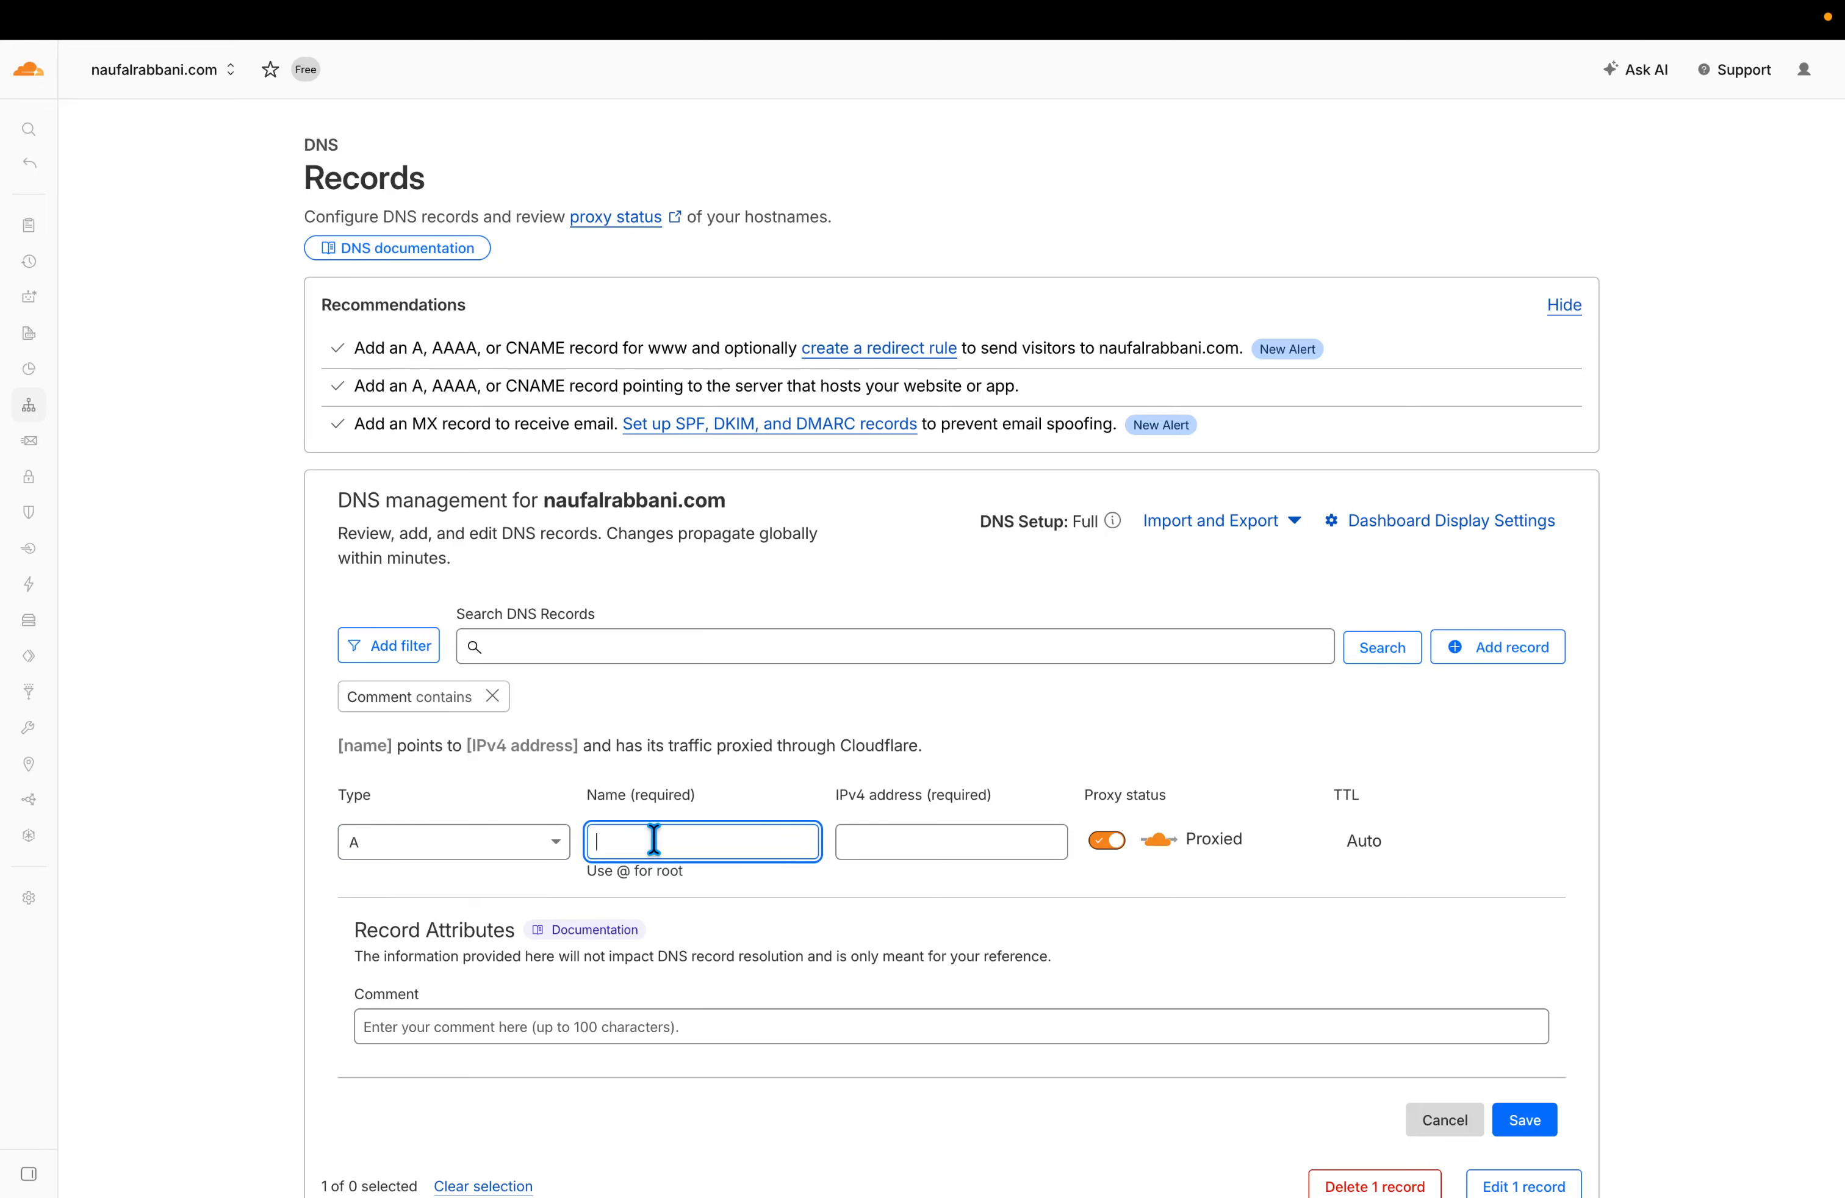
{"action": "type", "text": "@"}
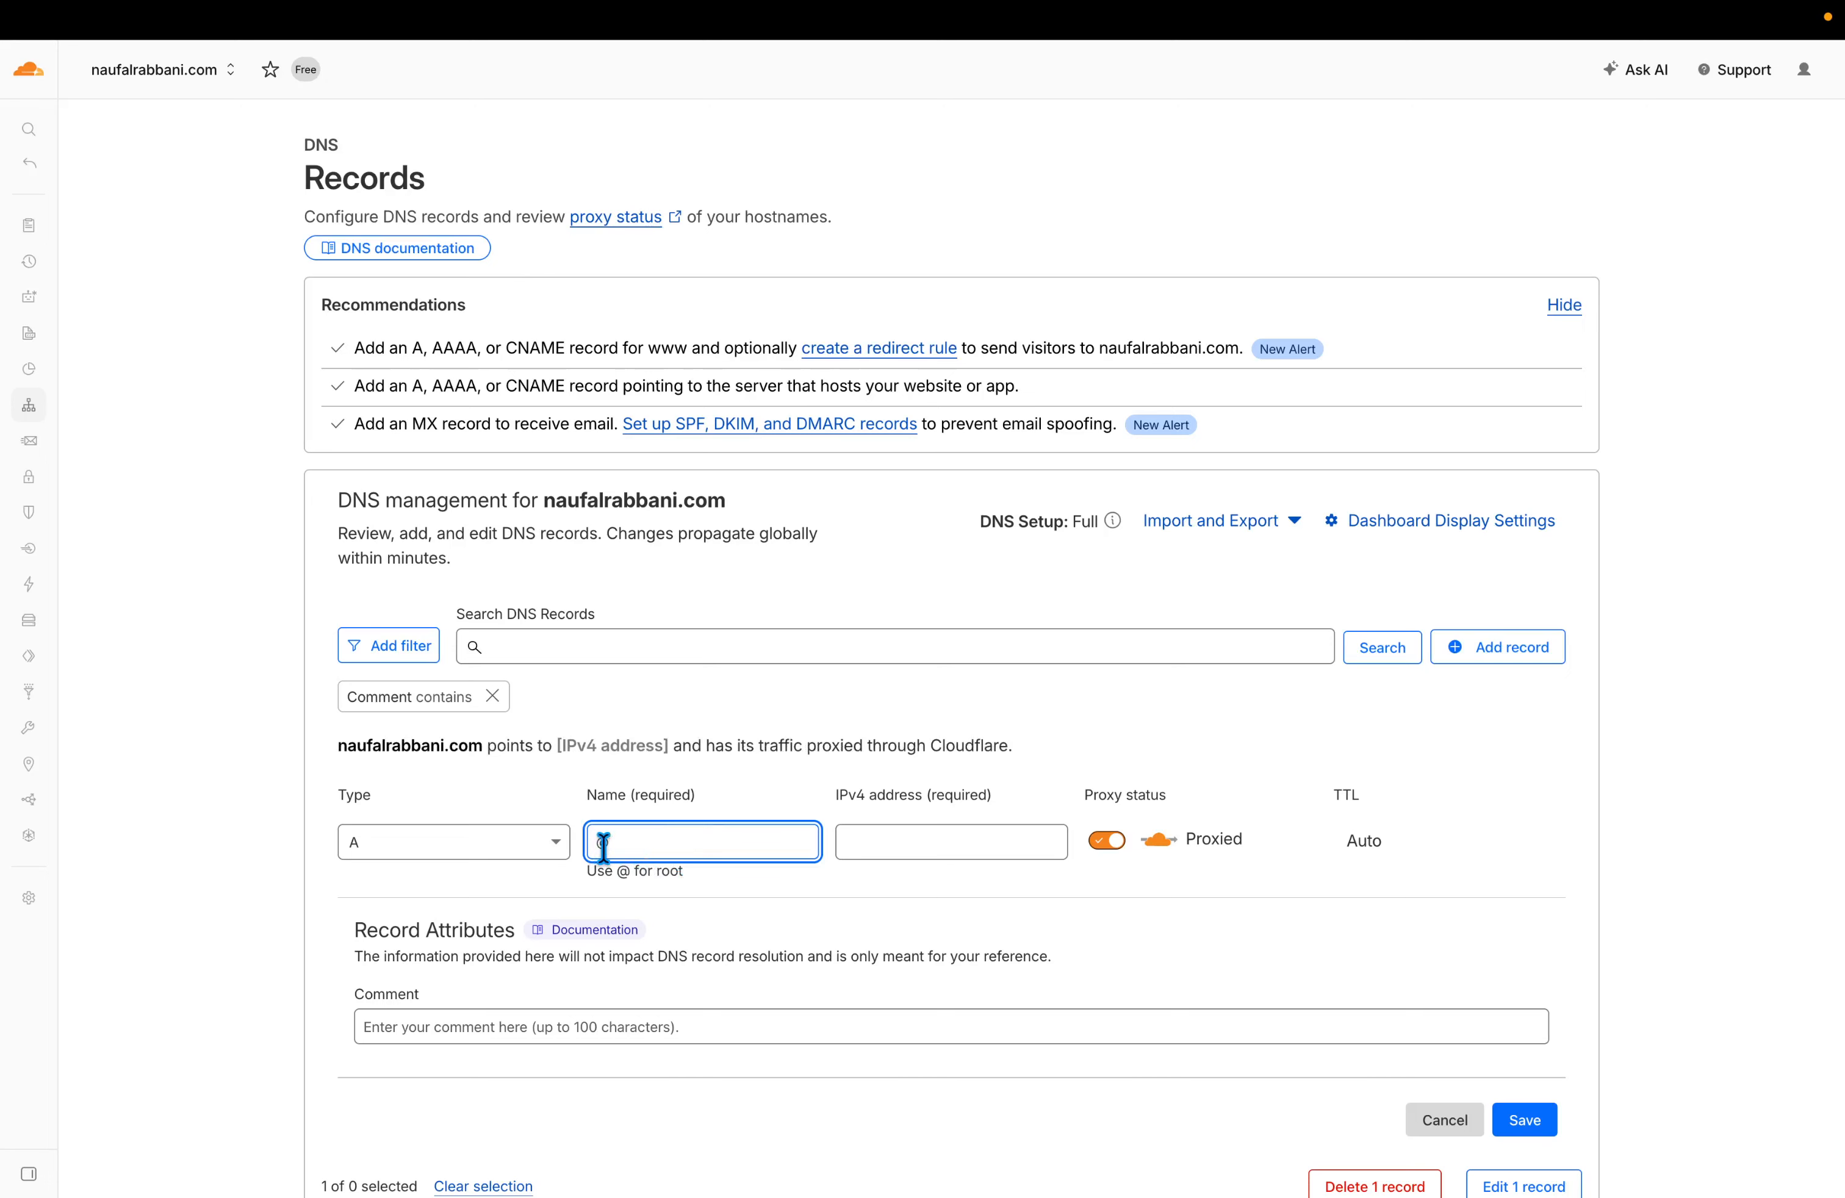
{"action": "left_click_drag", "start_coordinate": [333, 745], "coordinate": [487, 747]}
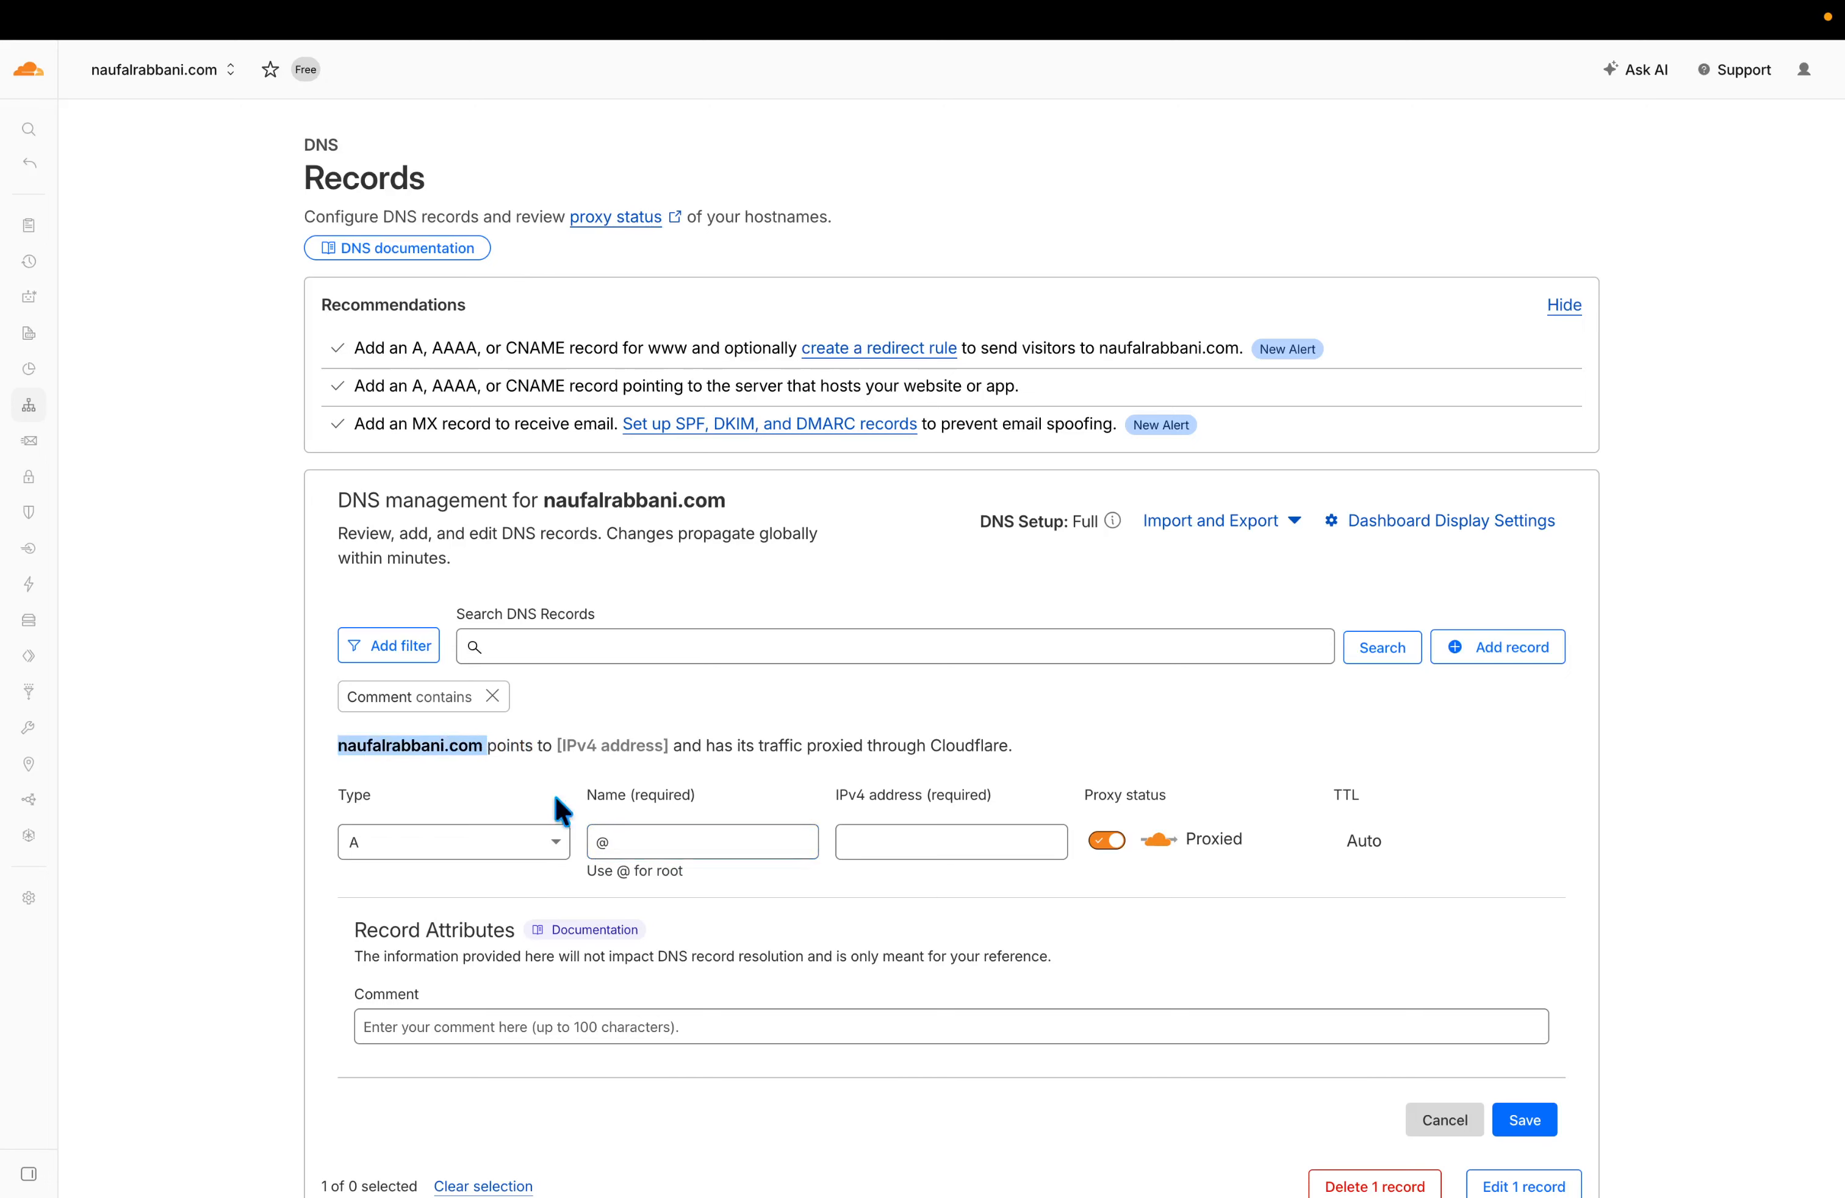
{"action": "left_click", "coordinate": [704, 840]}
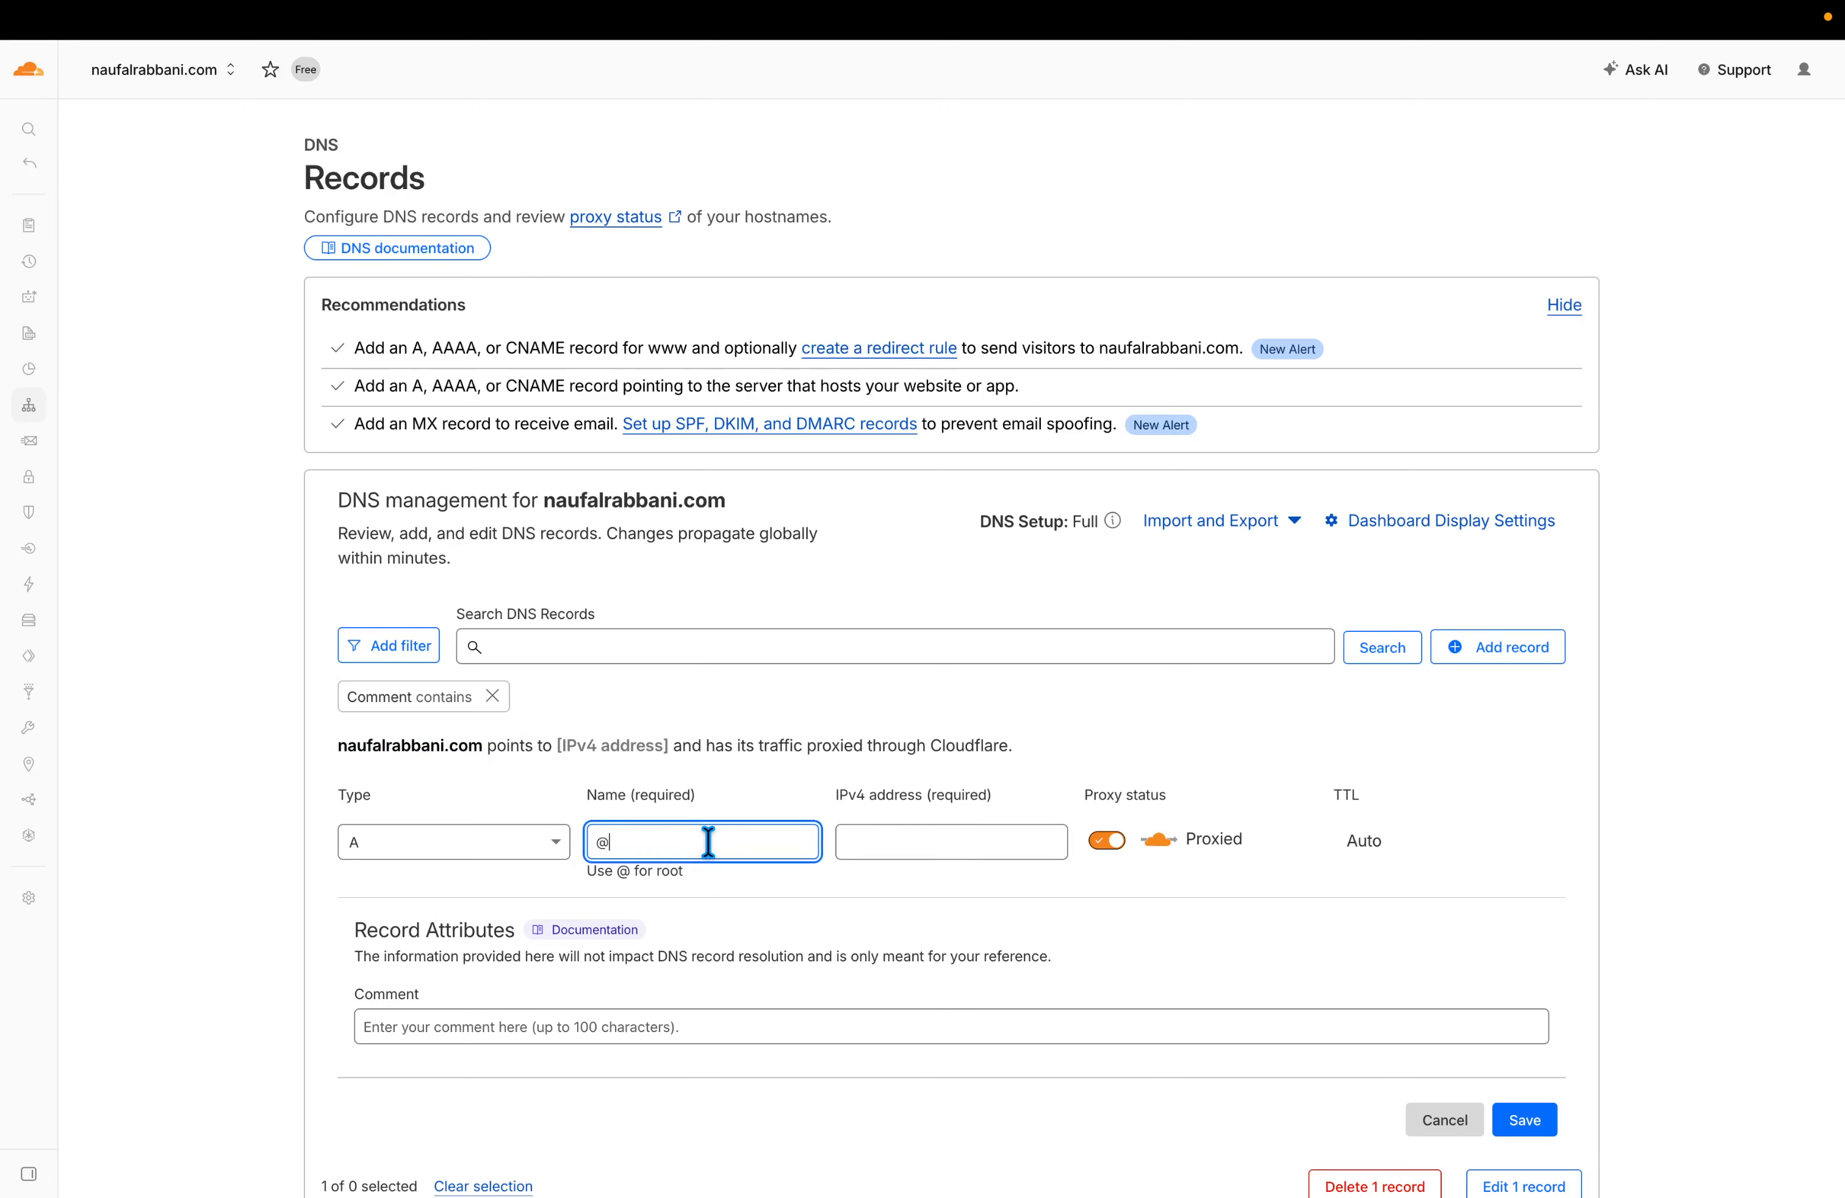
{"action": "key", "text": "BackSpace"}
{"action": "type", "text": "s"}
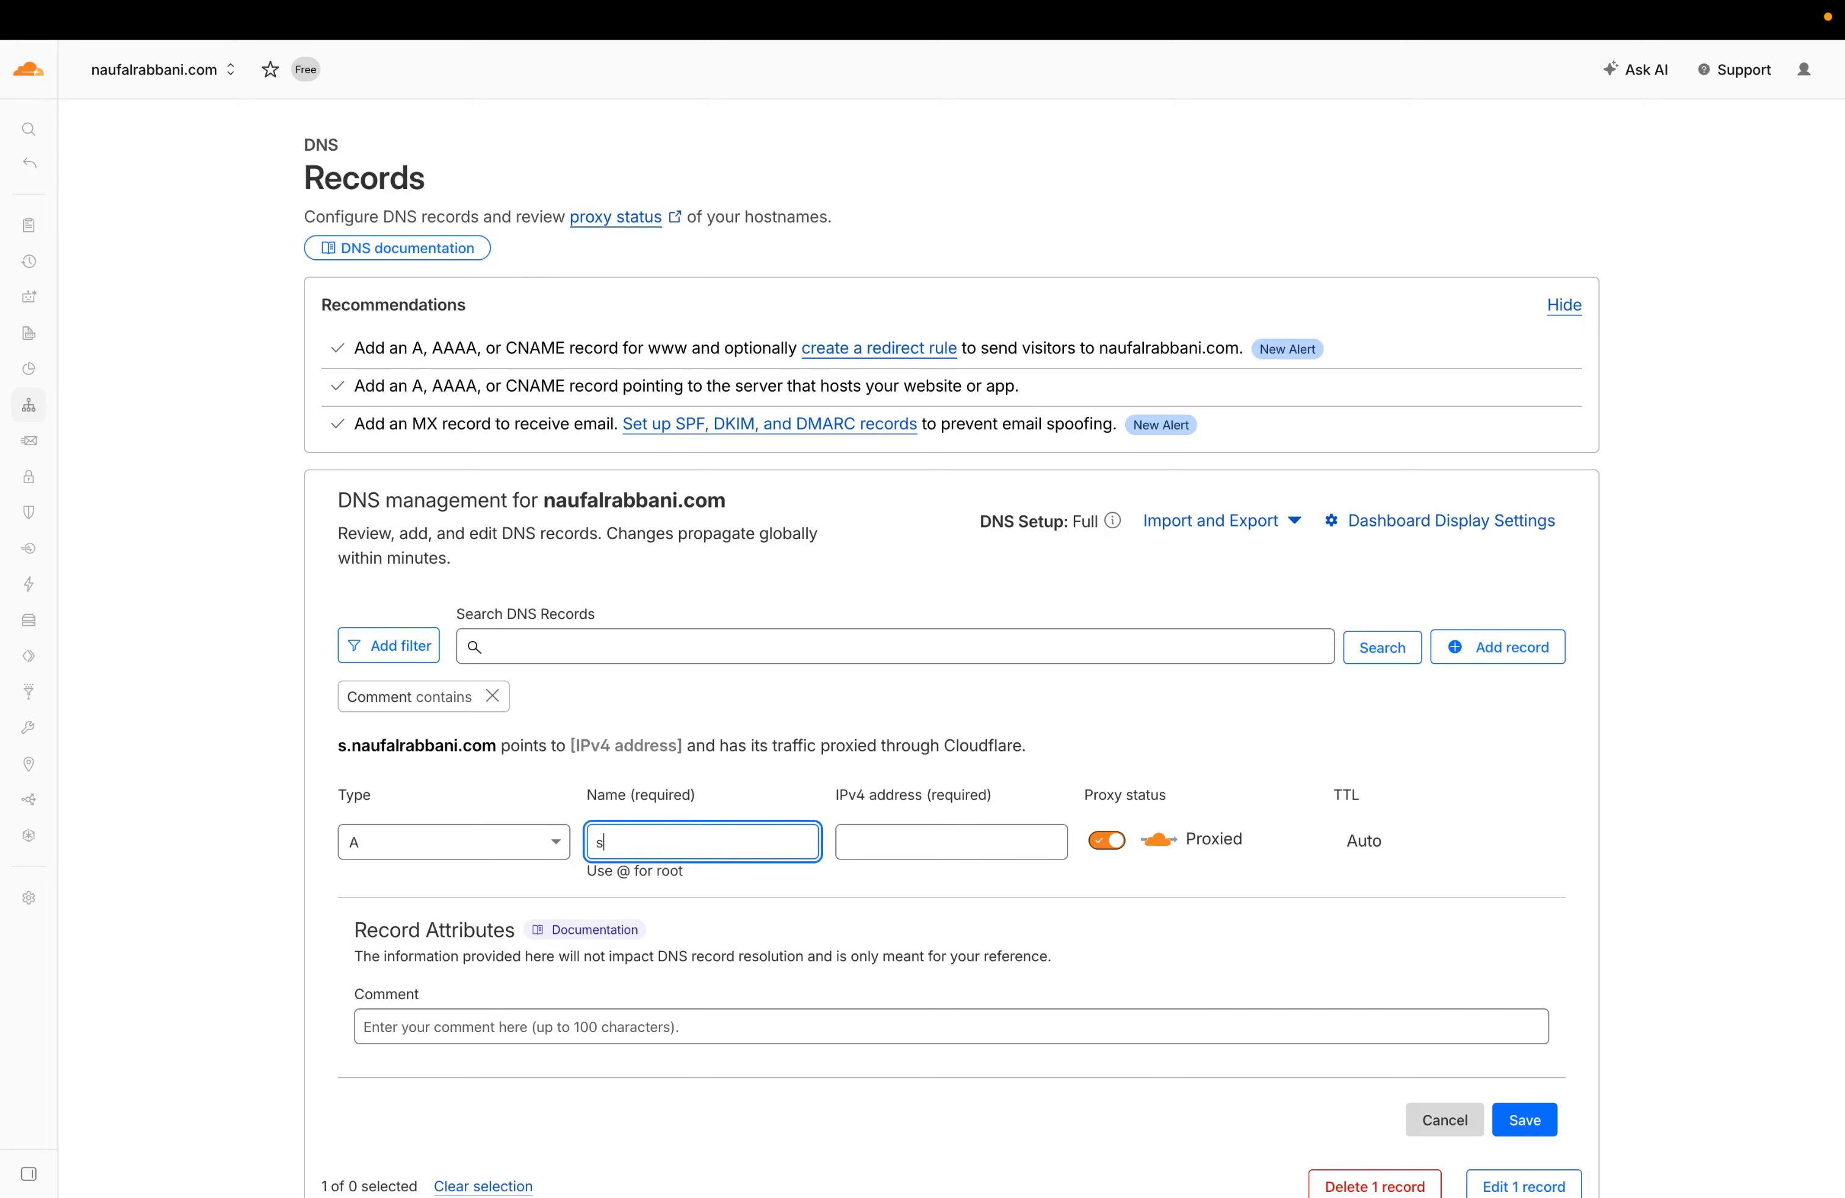
{"action": "type", "text": "tokku-app"}
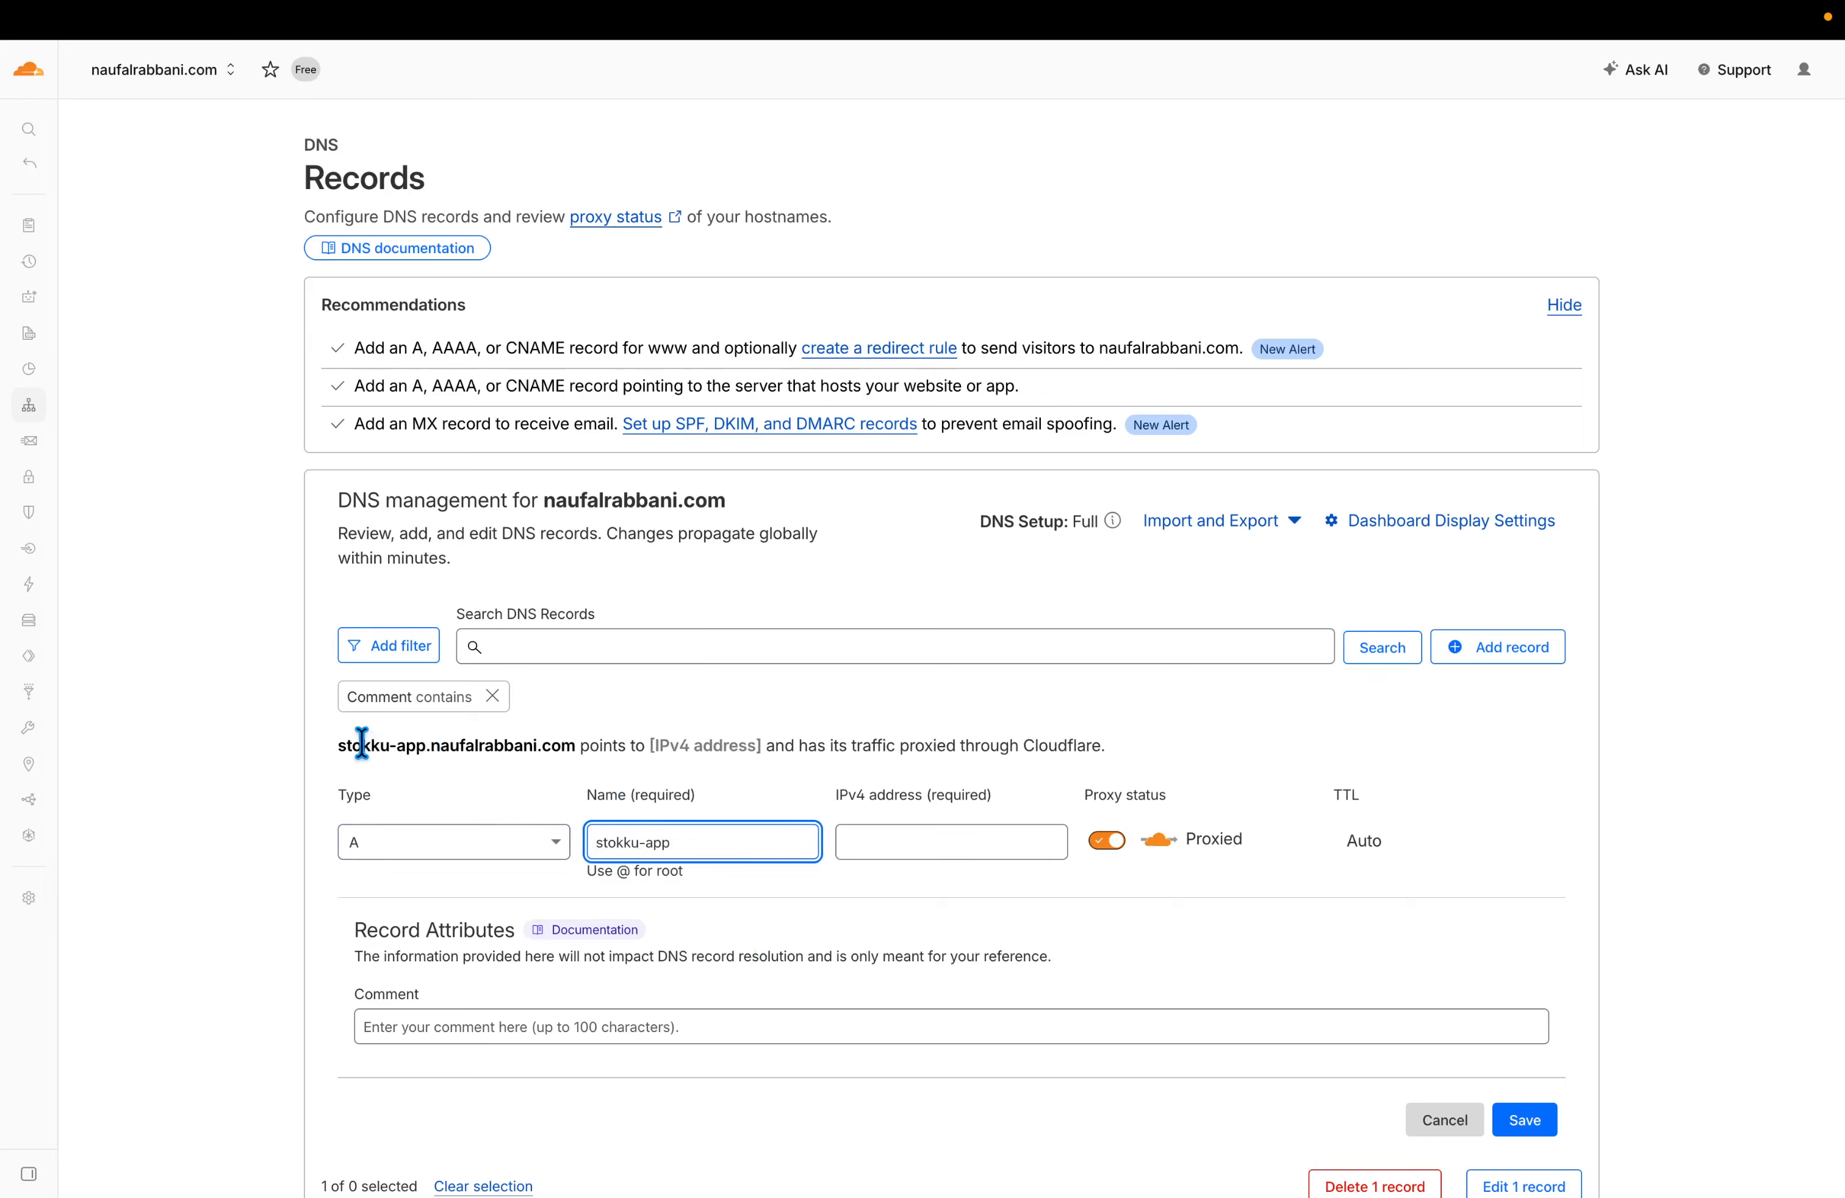
{"action": "triple_click", "coordinate": [684, 847]}
{"action": "left_click", "coordinate": [692, 847]}
{"action": "left_click_drag", "start_coordinate": [330, 744], "coordinate": [575, 746]}
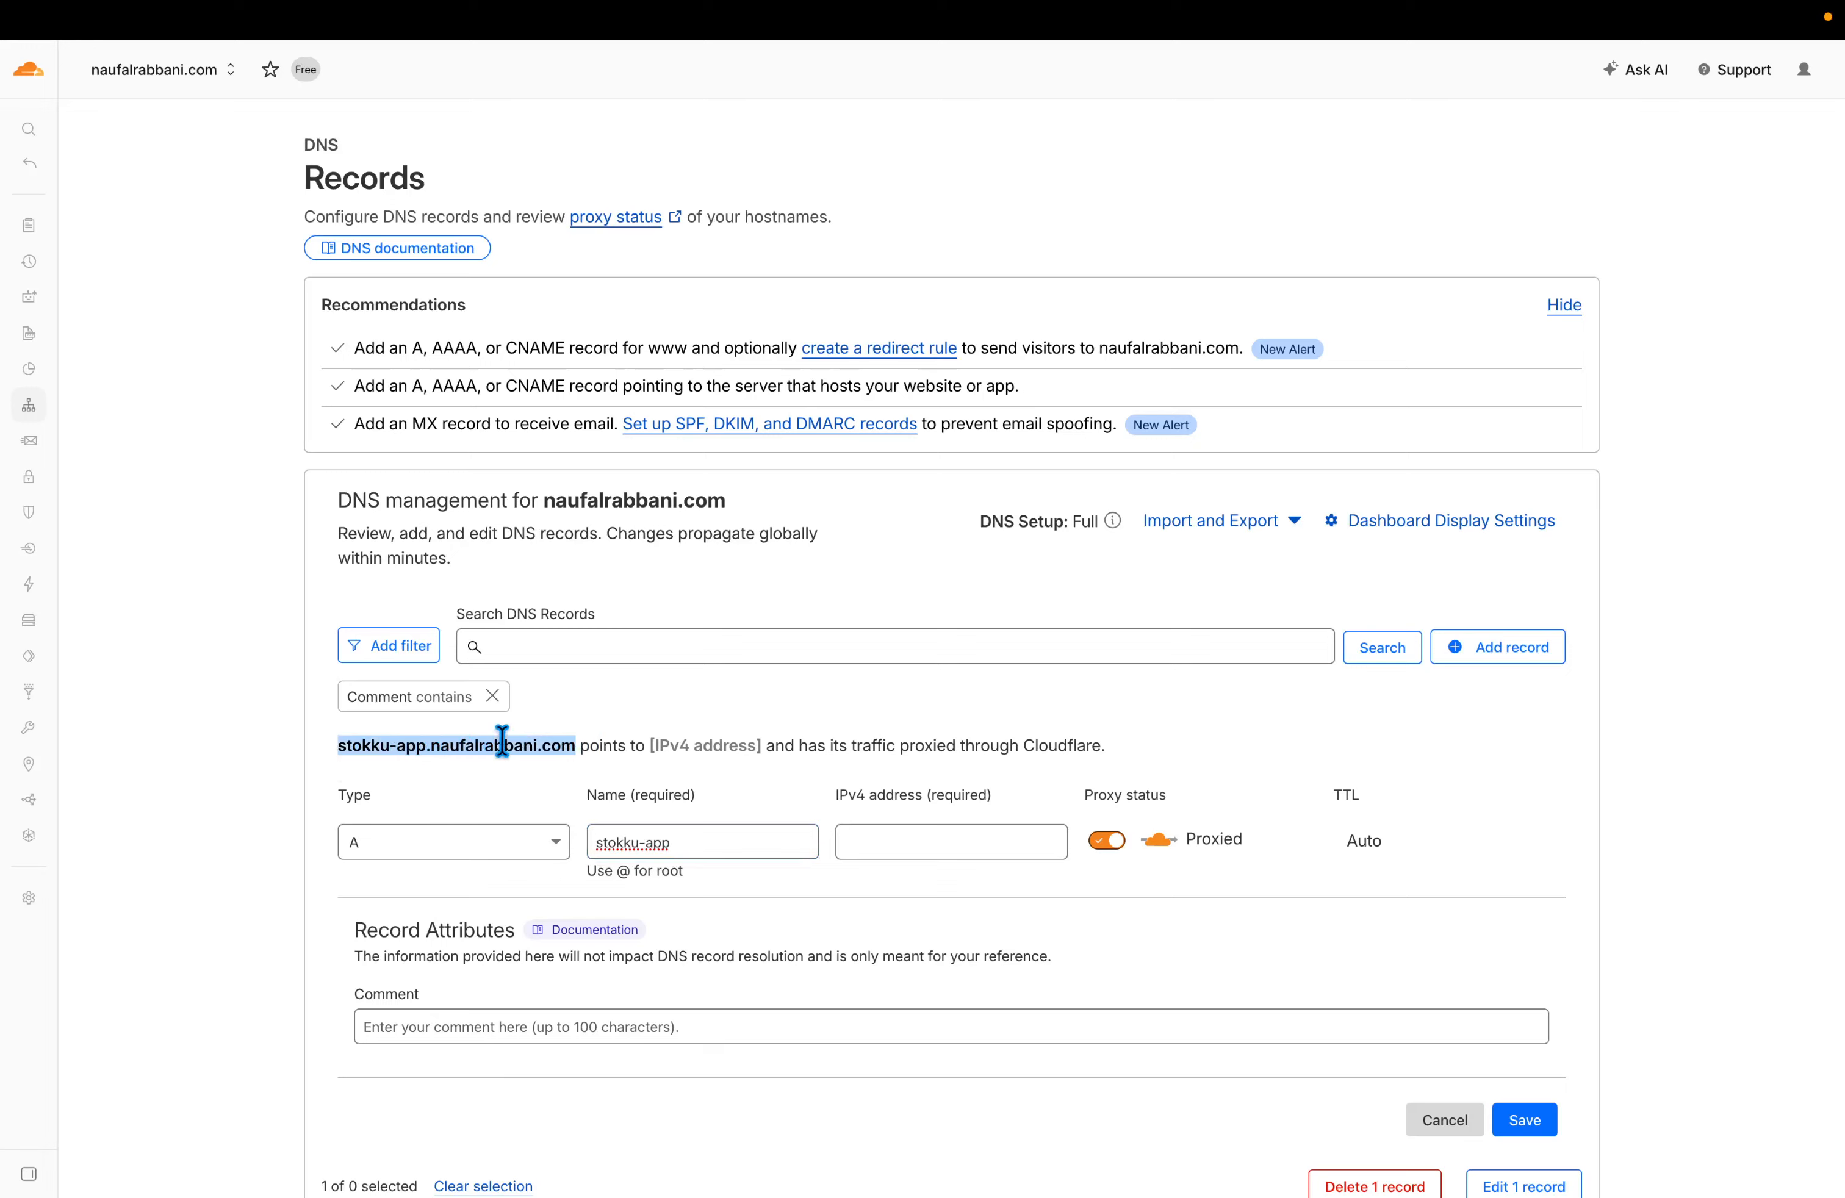
{"action": "left_click", "coordinate": [566, 747]}
Point the record to IPv4 1.2.3.4, set it to DNS only, and save.
{"action": "left_click", "coordinate": [914, 833]}
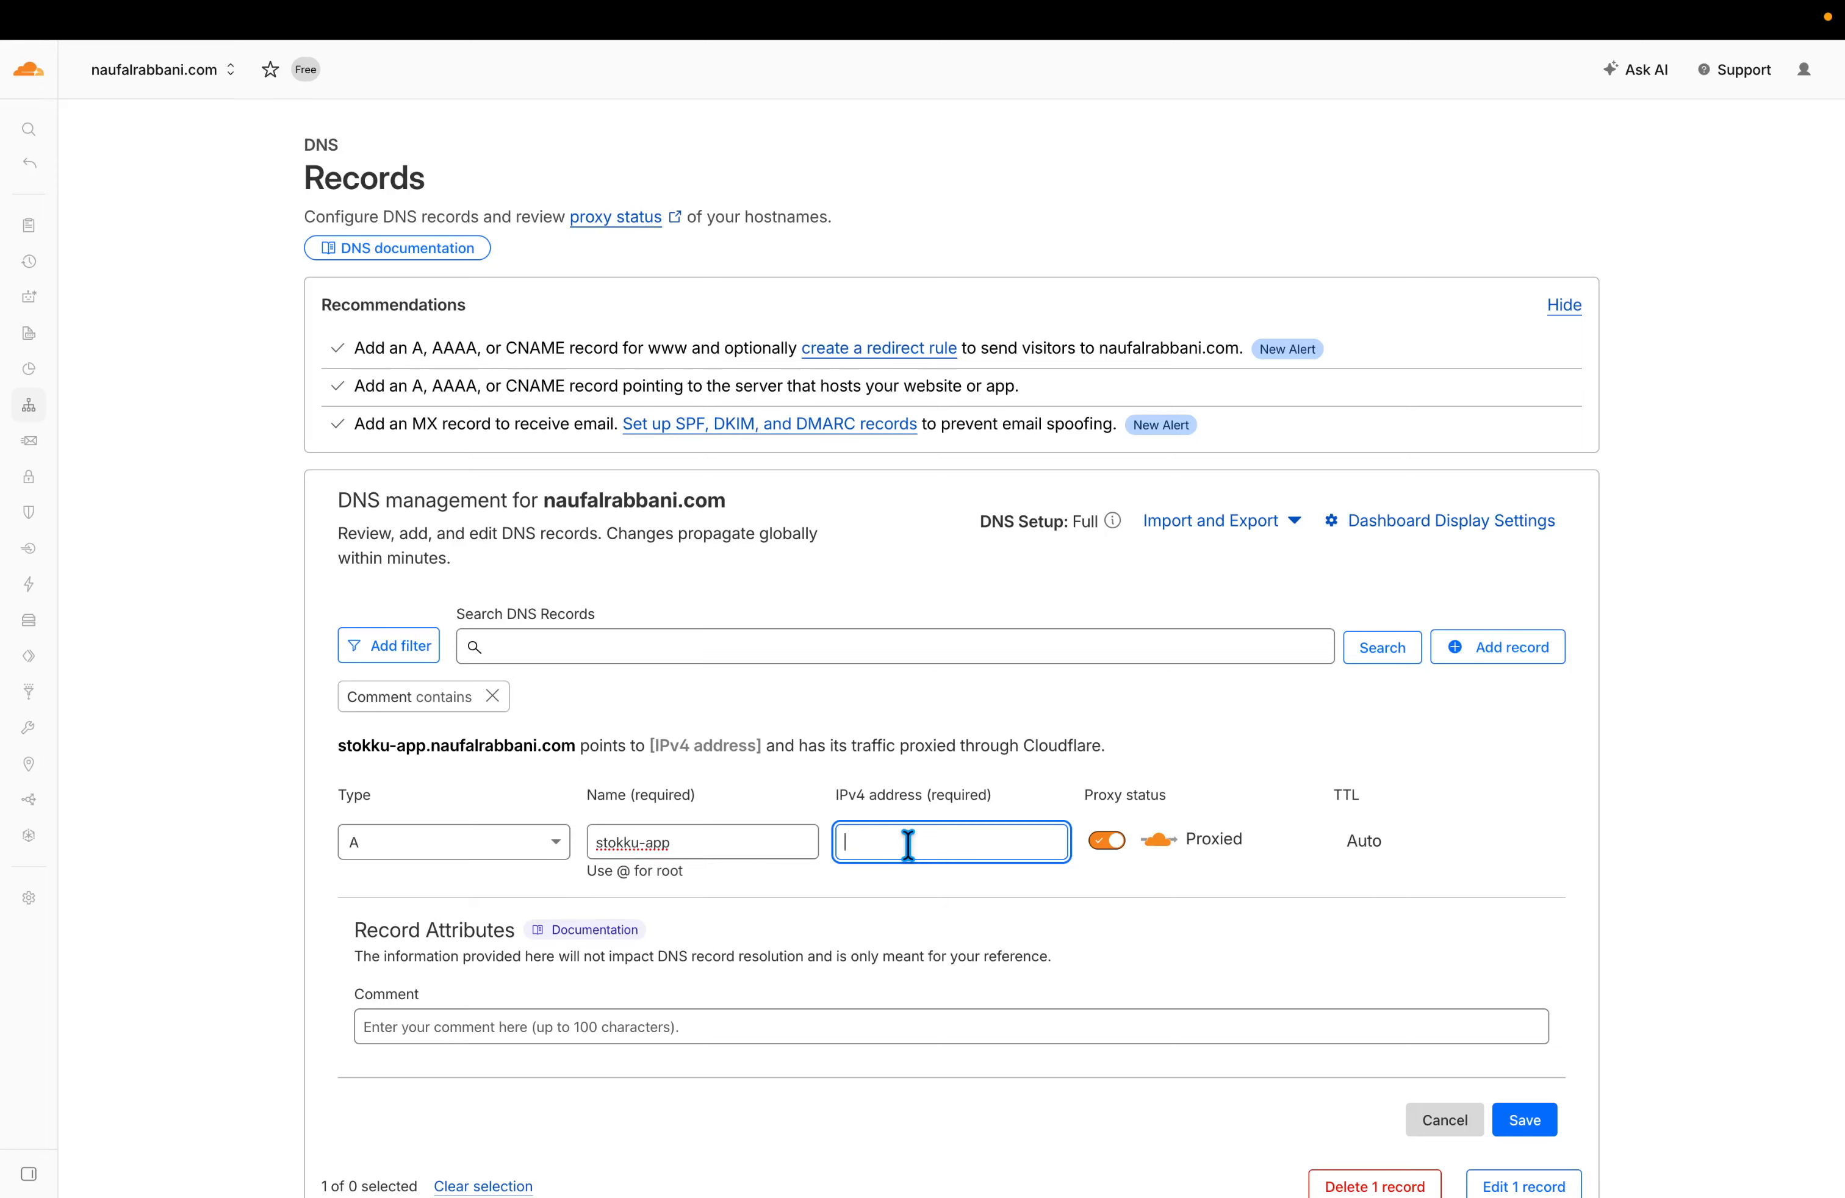
{"action": "type", "text": "1.2.3.4"}
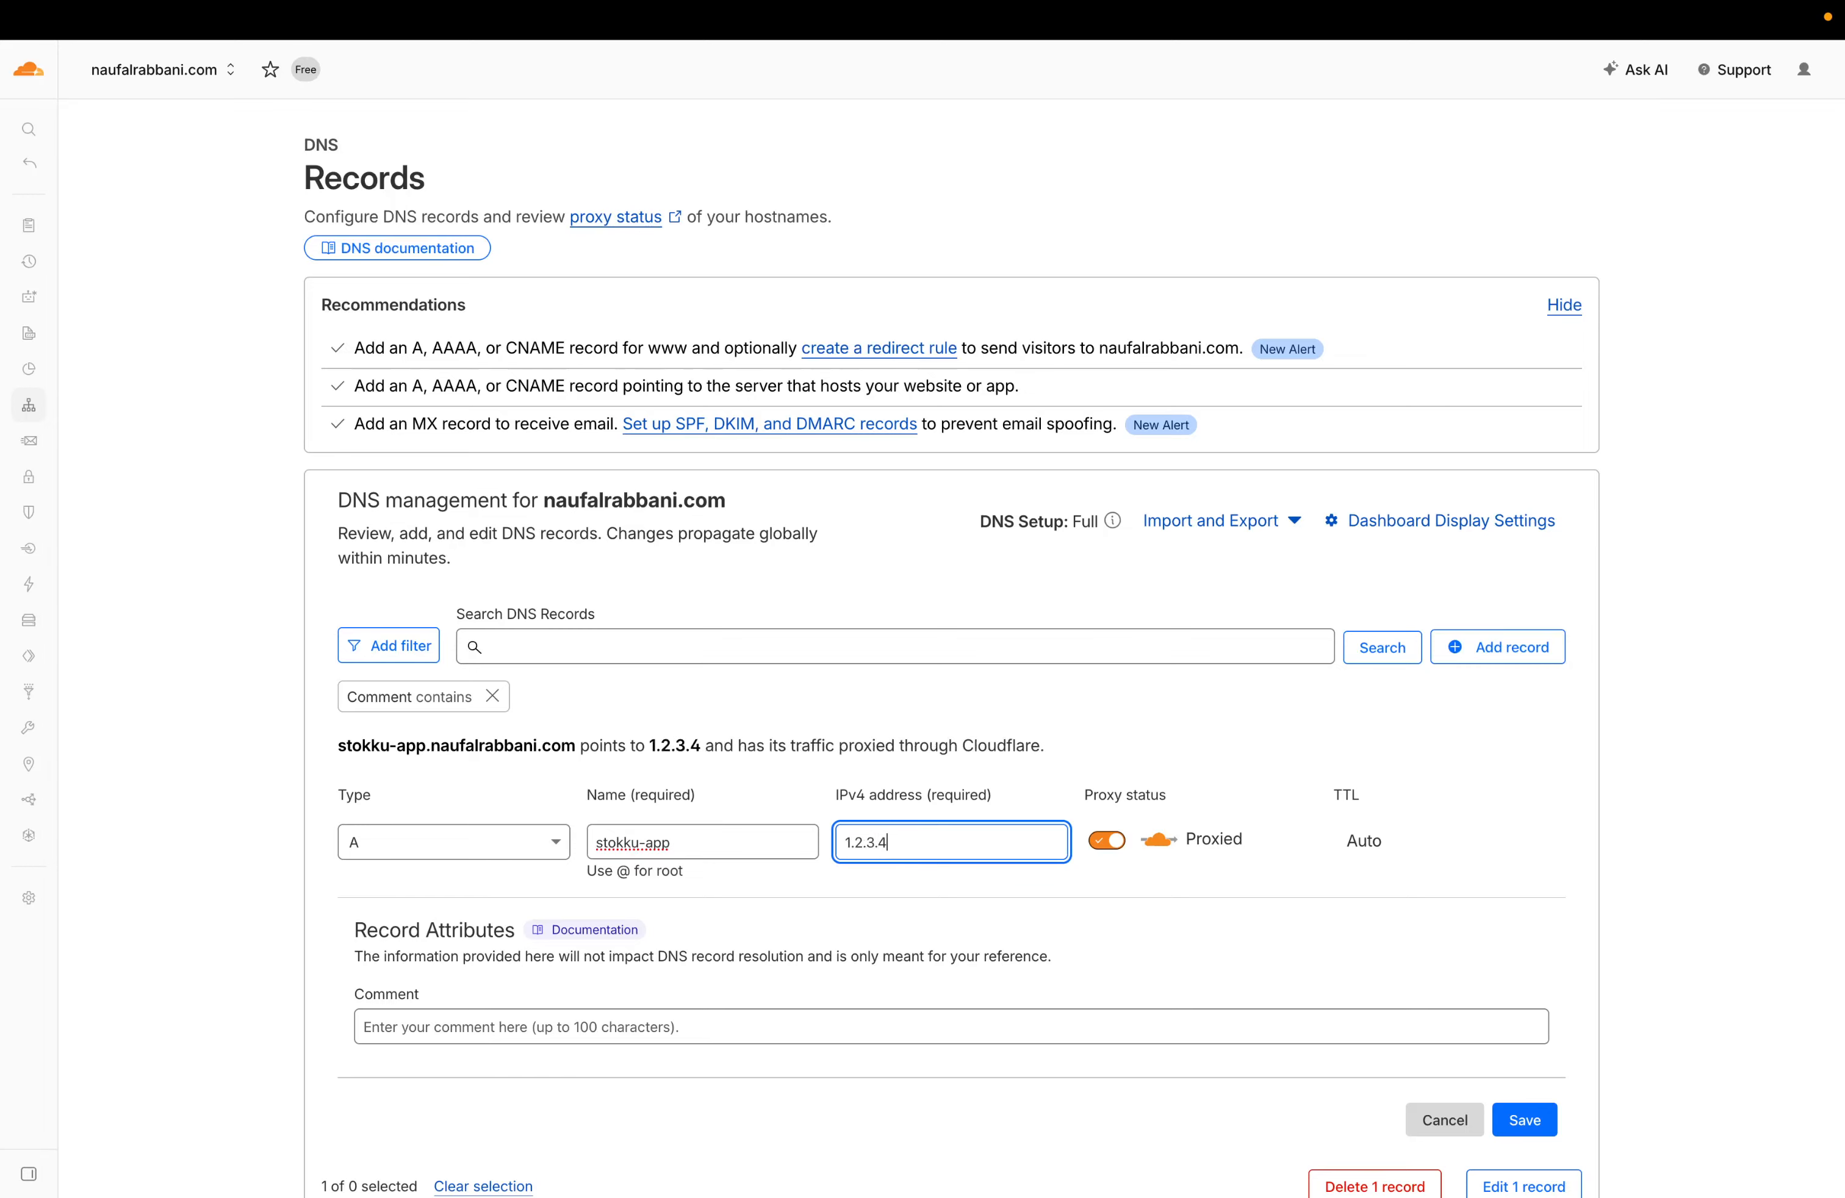
{"action": "scroll", "coordinate": [979, 935], "scroll_direction": "down", "scroll_amount": 1}
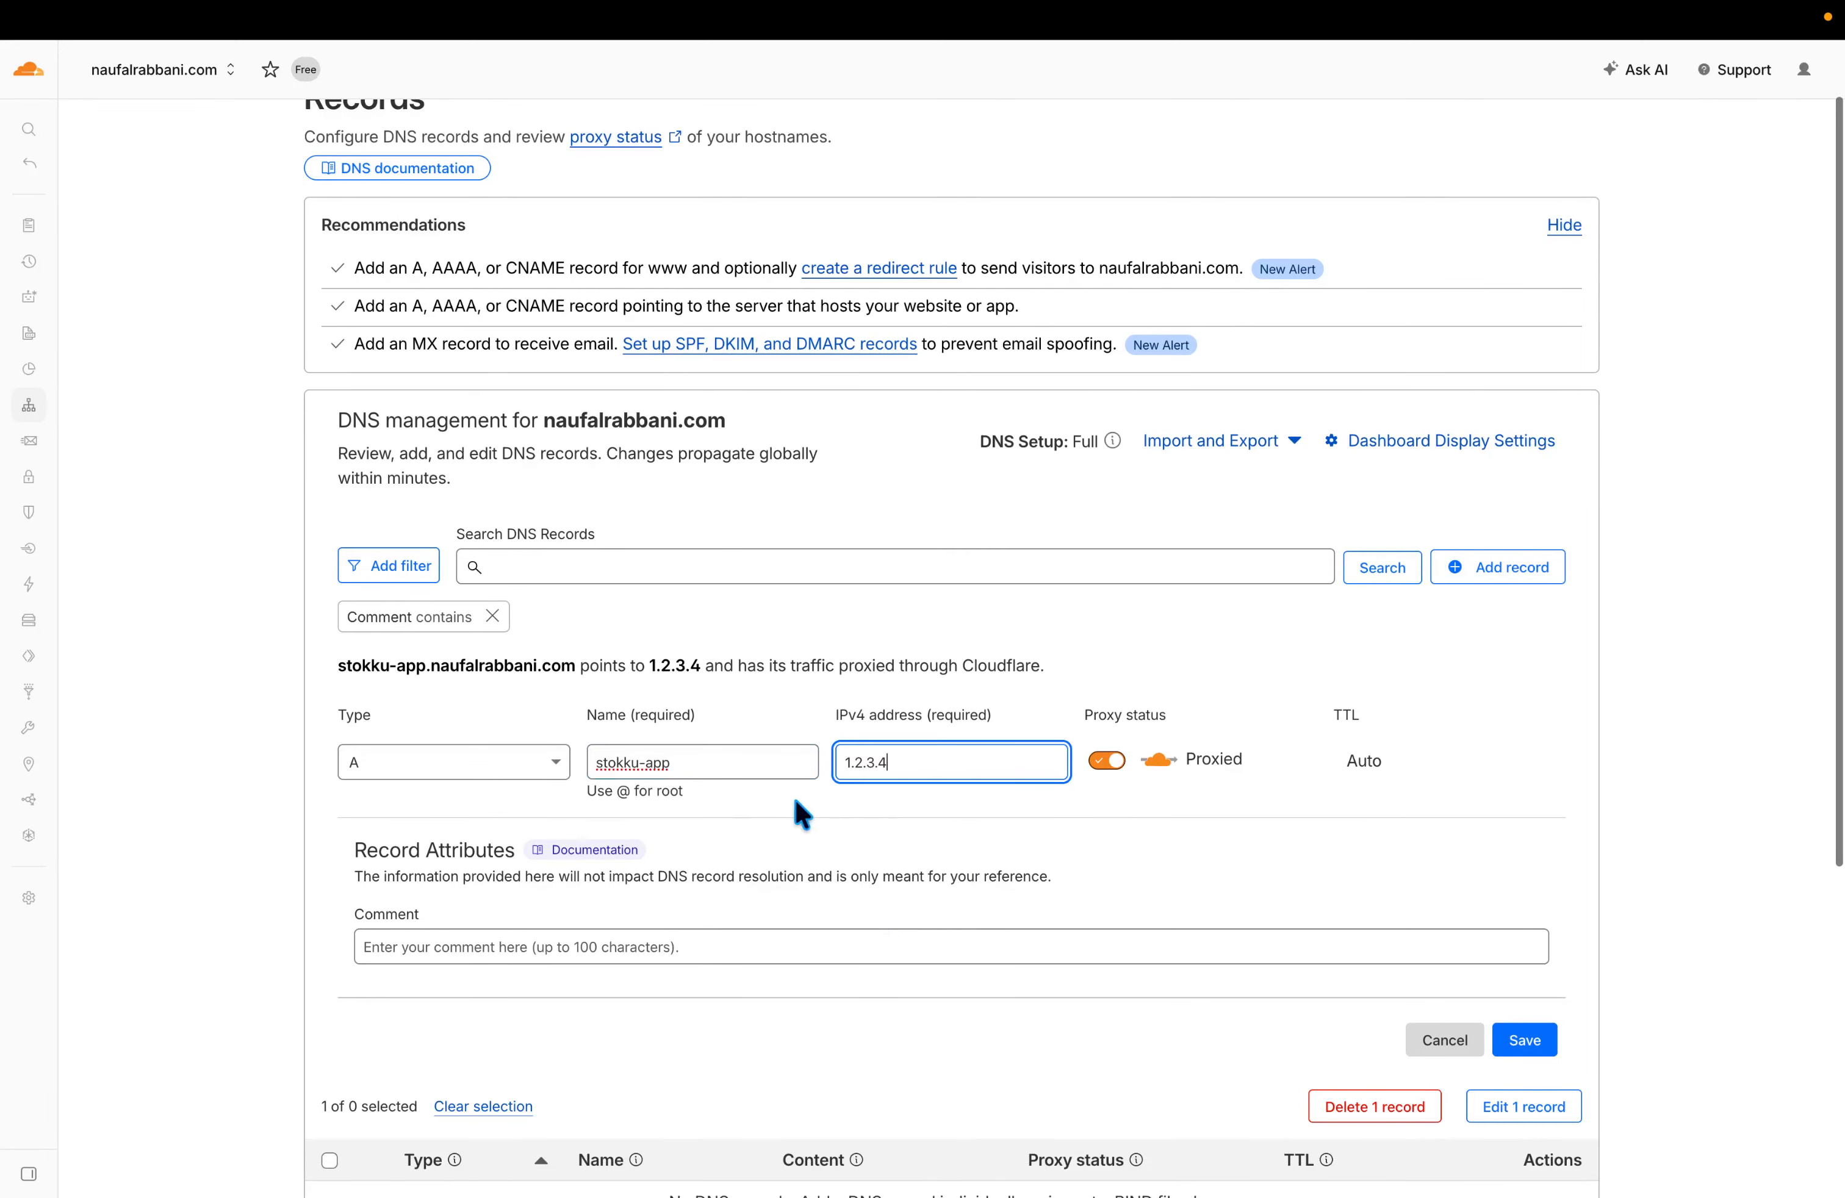
{"action": "scroll", "coordinate": [1030, 784], "scroll_direction": "down", "scroll_amount": 1}
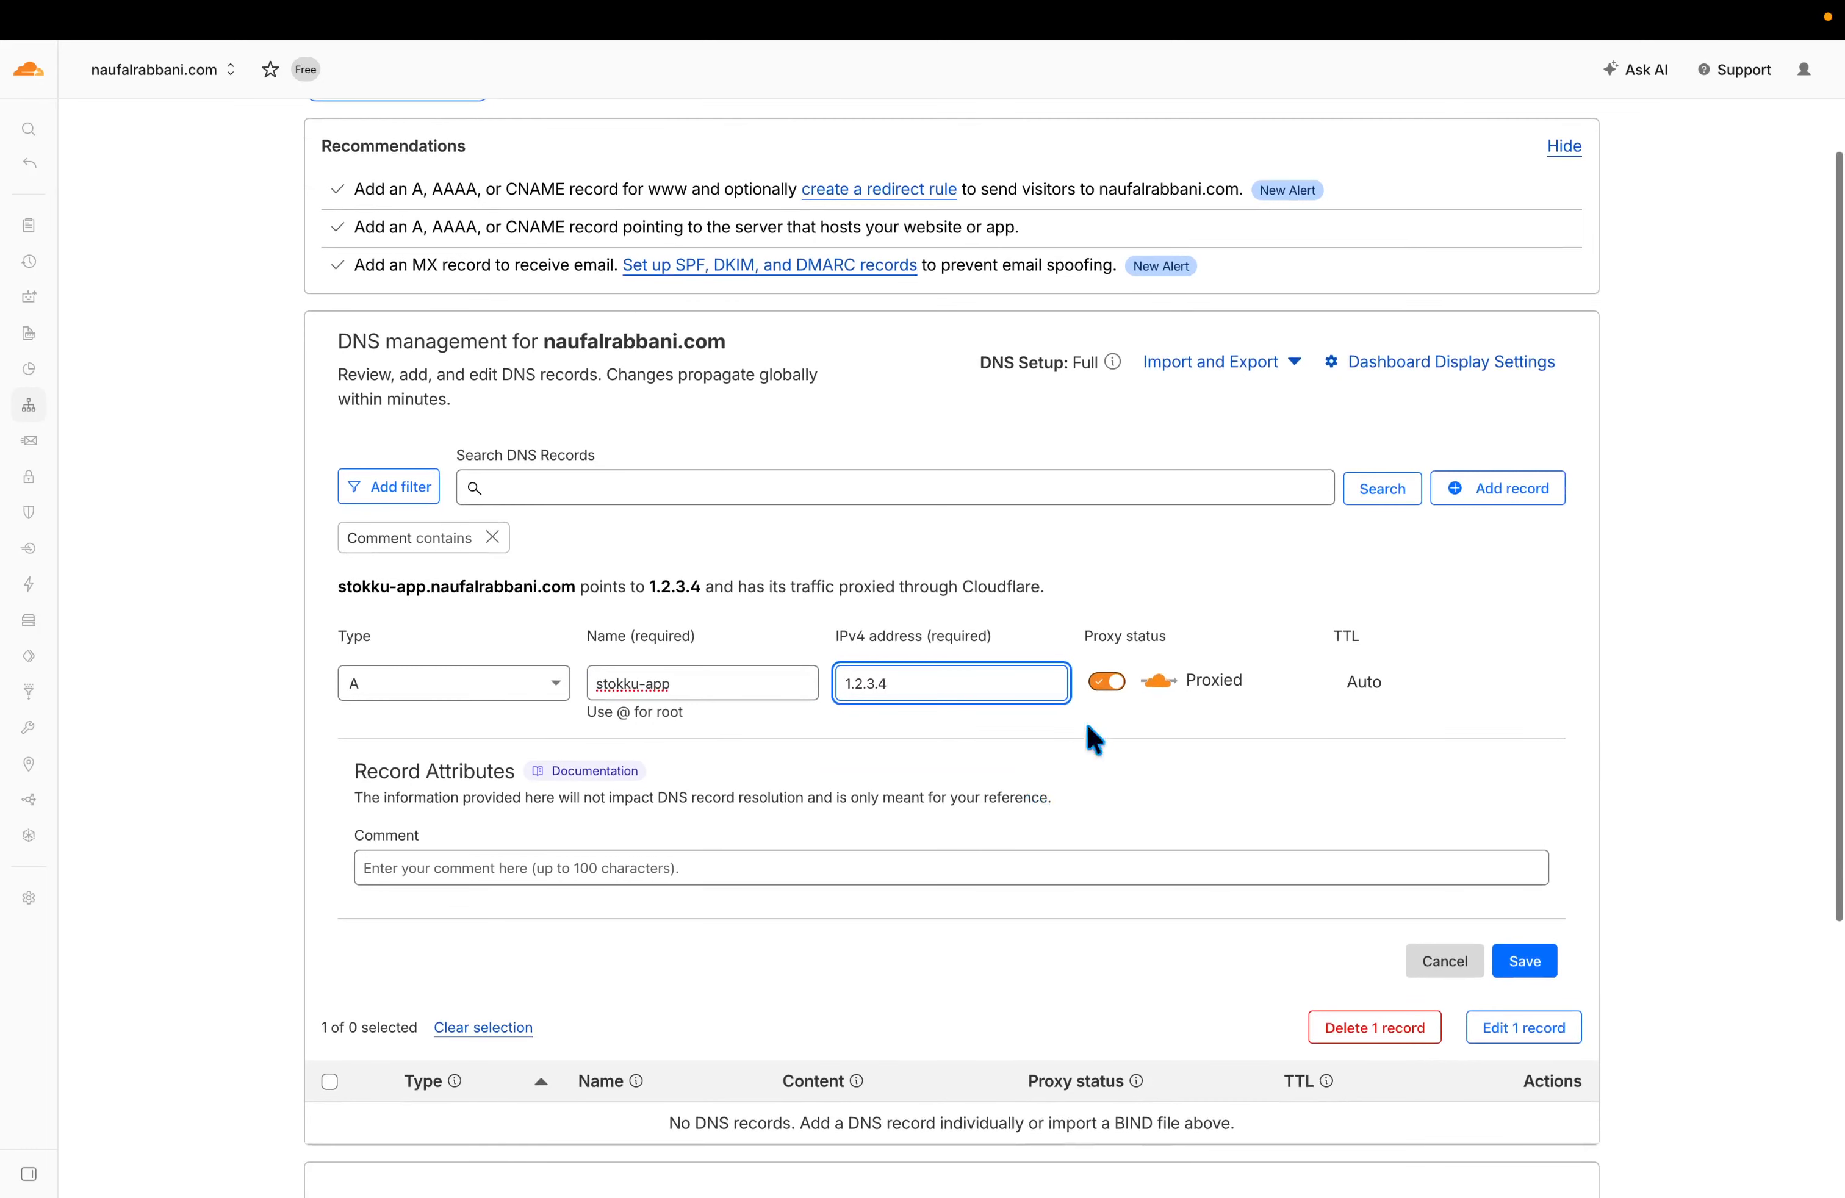
{"action": "left_click", "coordinate": [1112, 683]}
{"action": "left_click", "coordinate": [1112, 684]}
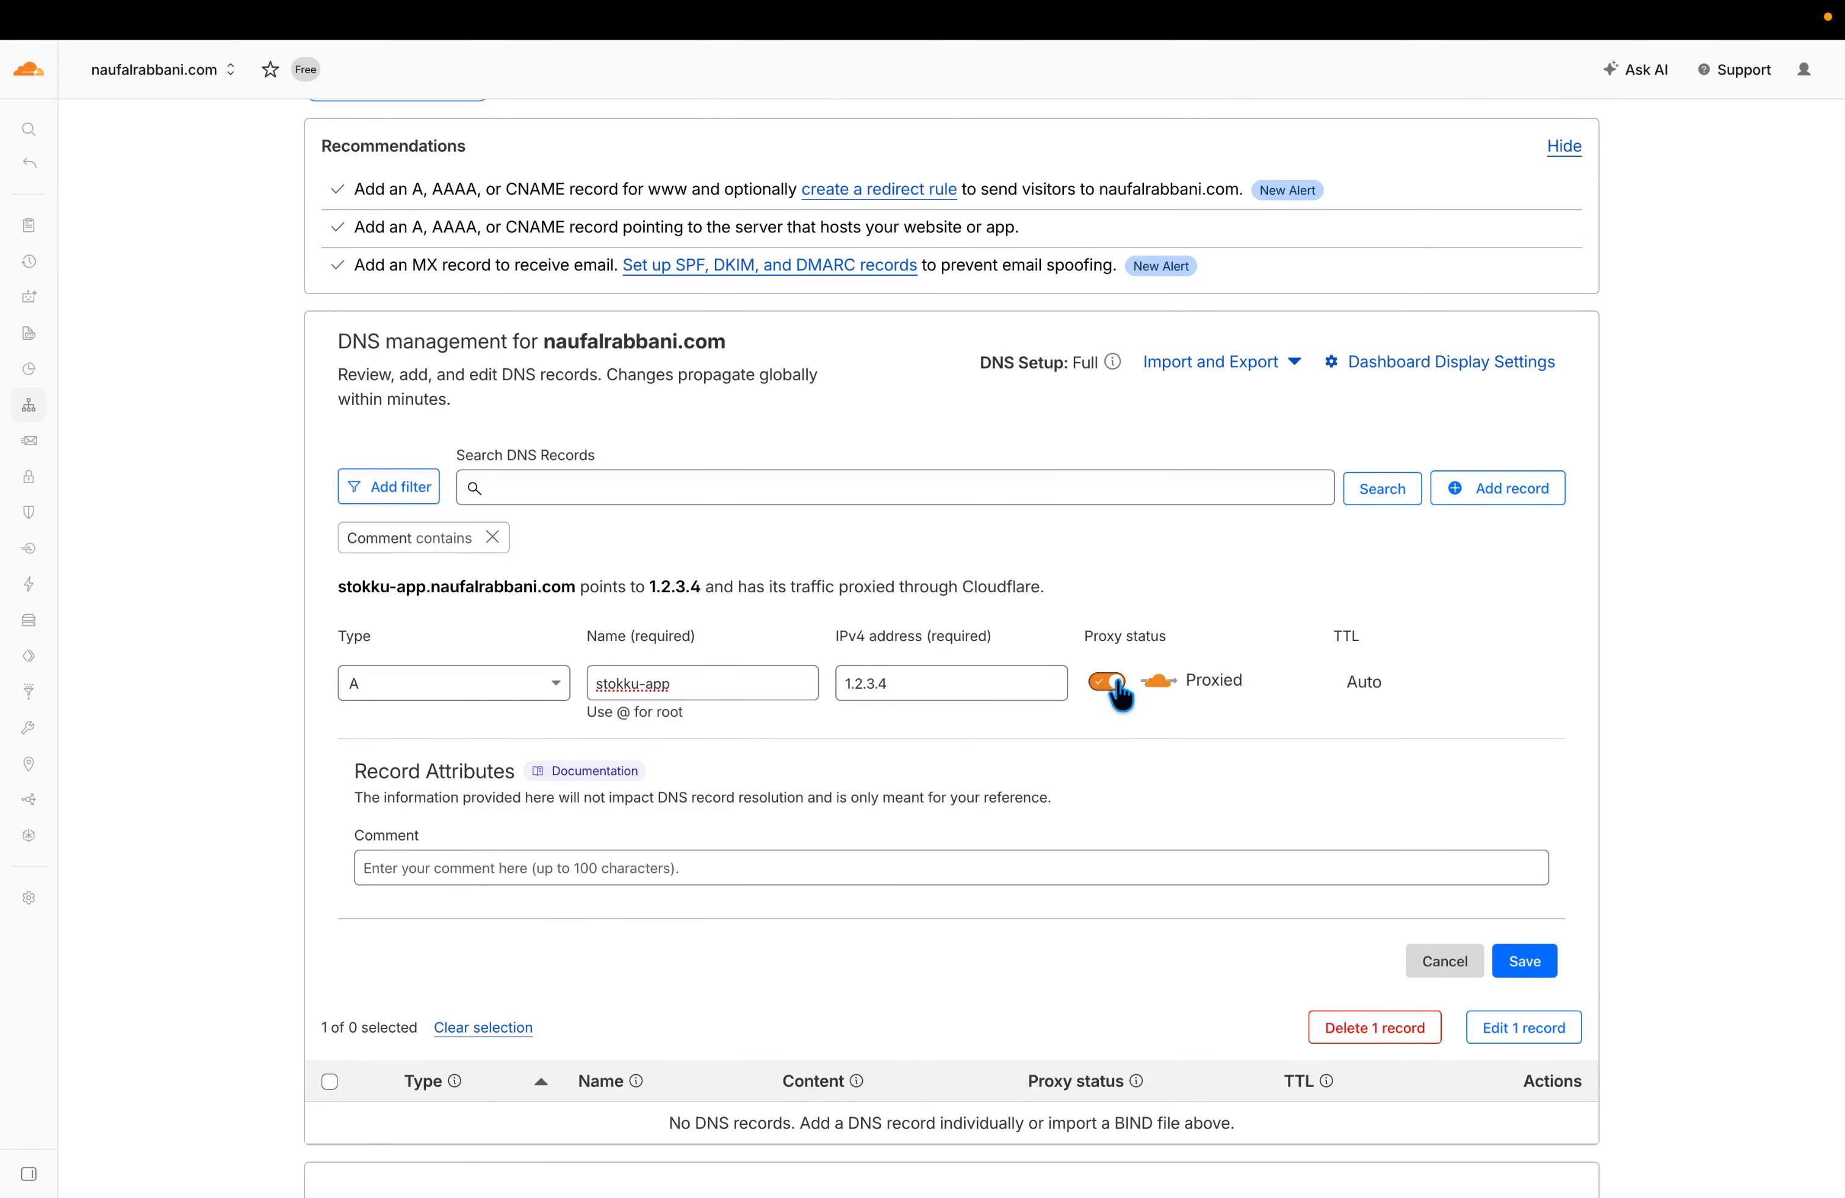
{"action": "left_click", "coordinate": [1108, 684]}
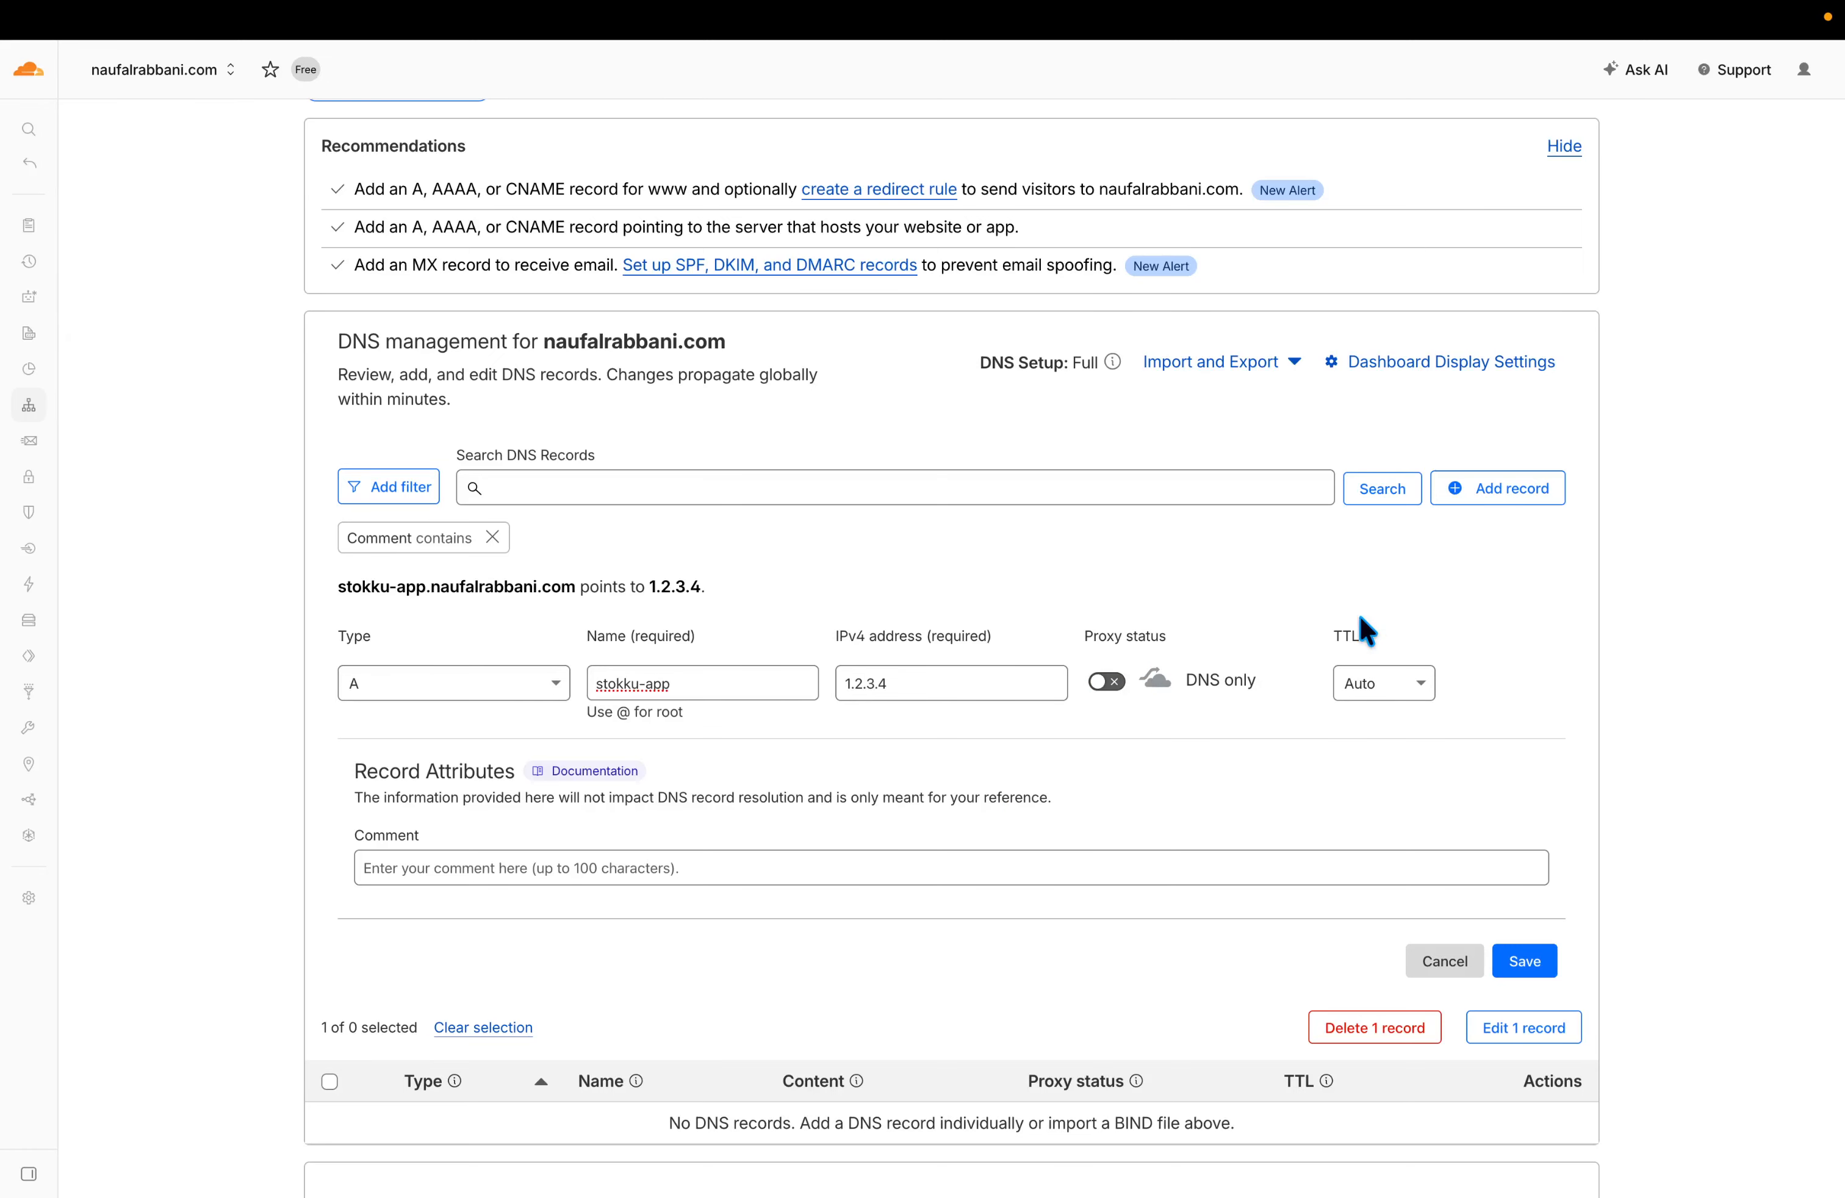
{"action": "scroll", "coordinate": [1301, 857], "scroll_direction": "down", "scroll_amount": 1}
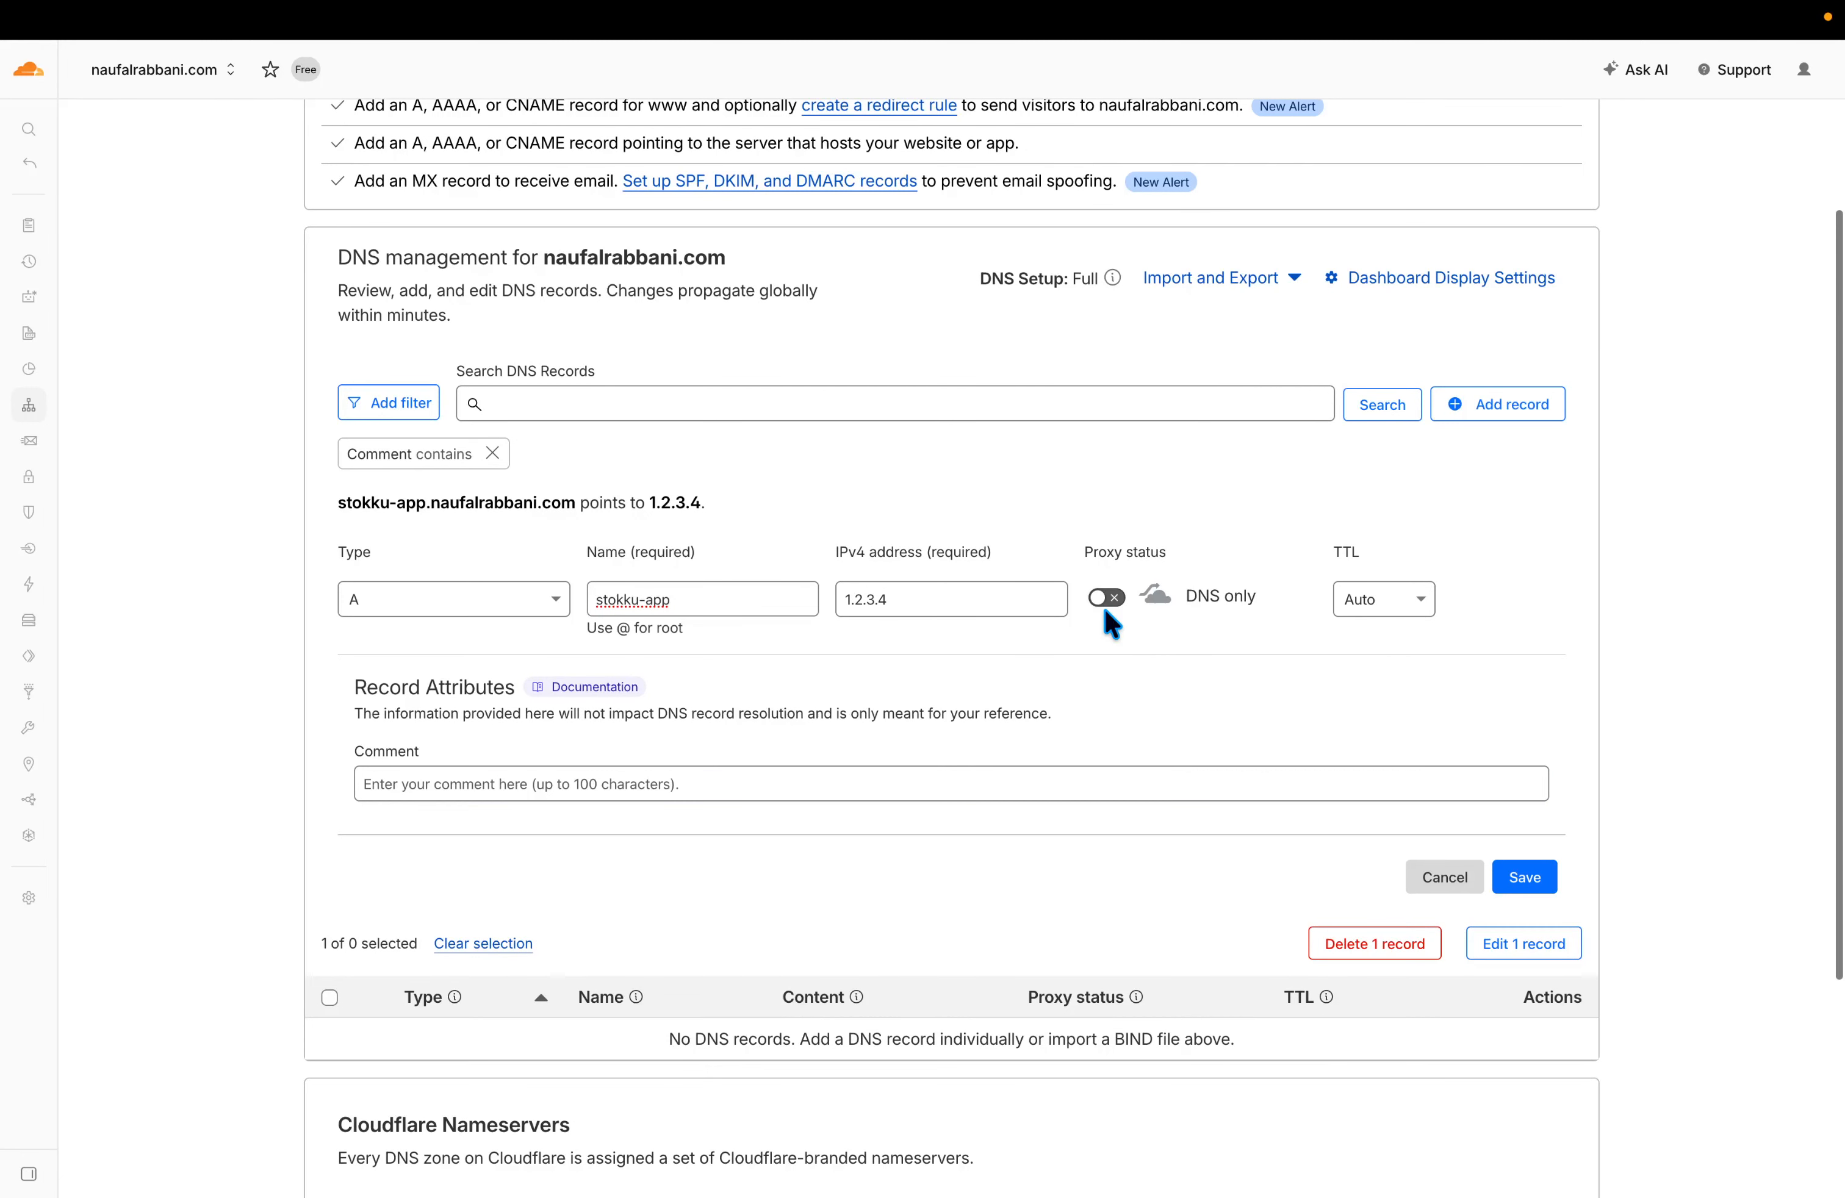
{"action": "left_click", "coordinate": [1525, 882]}
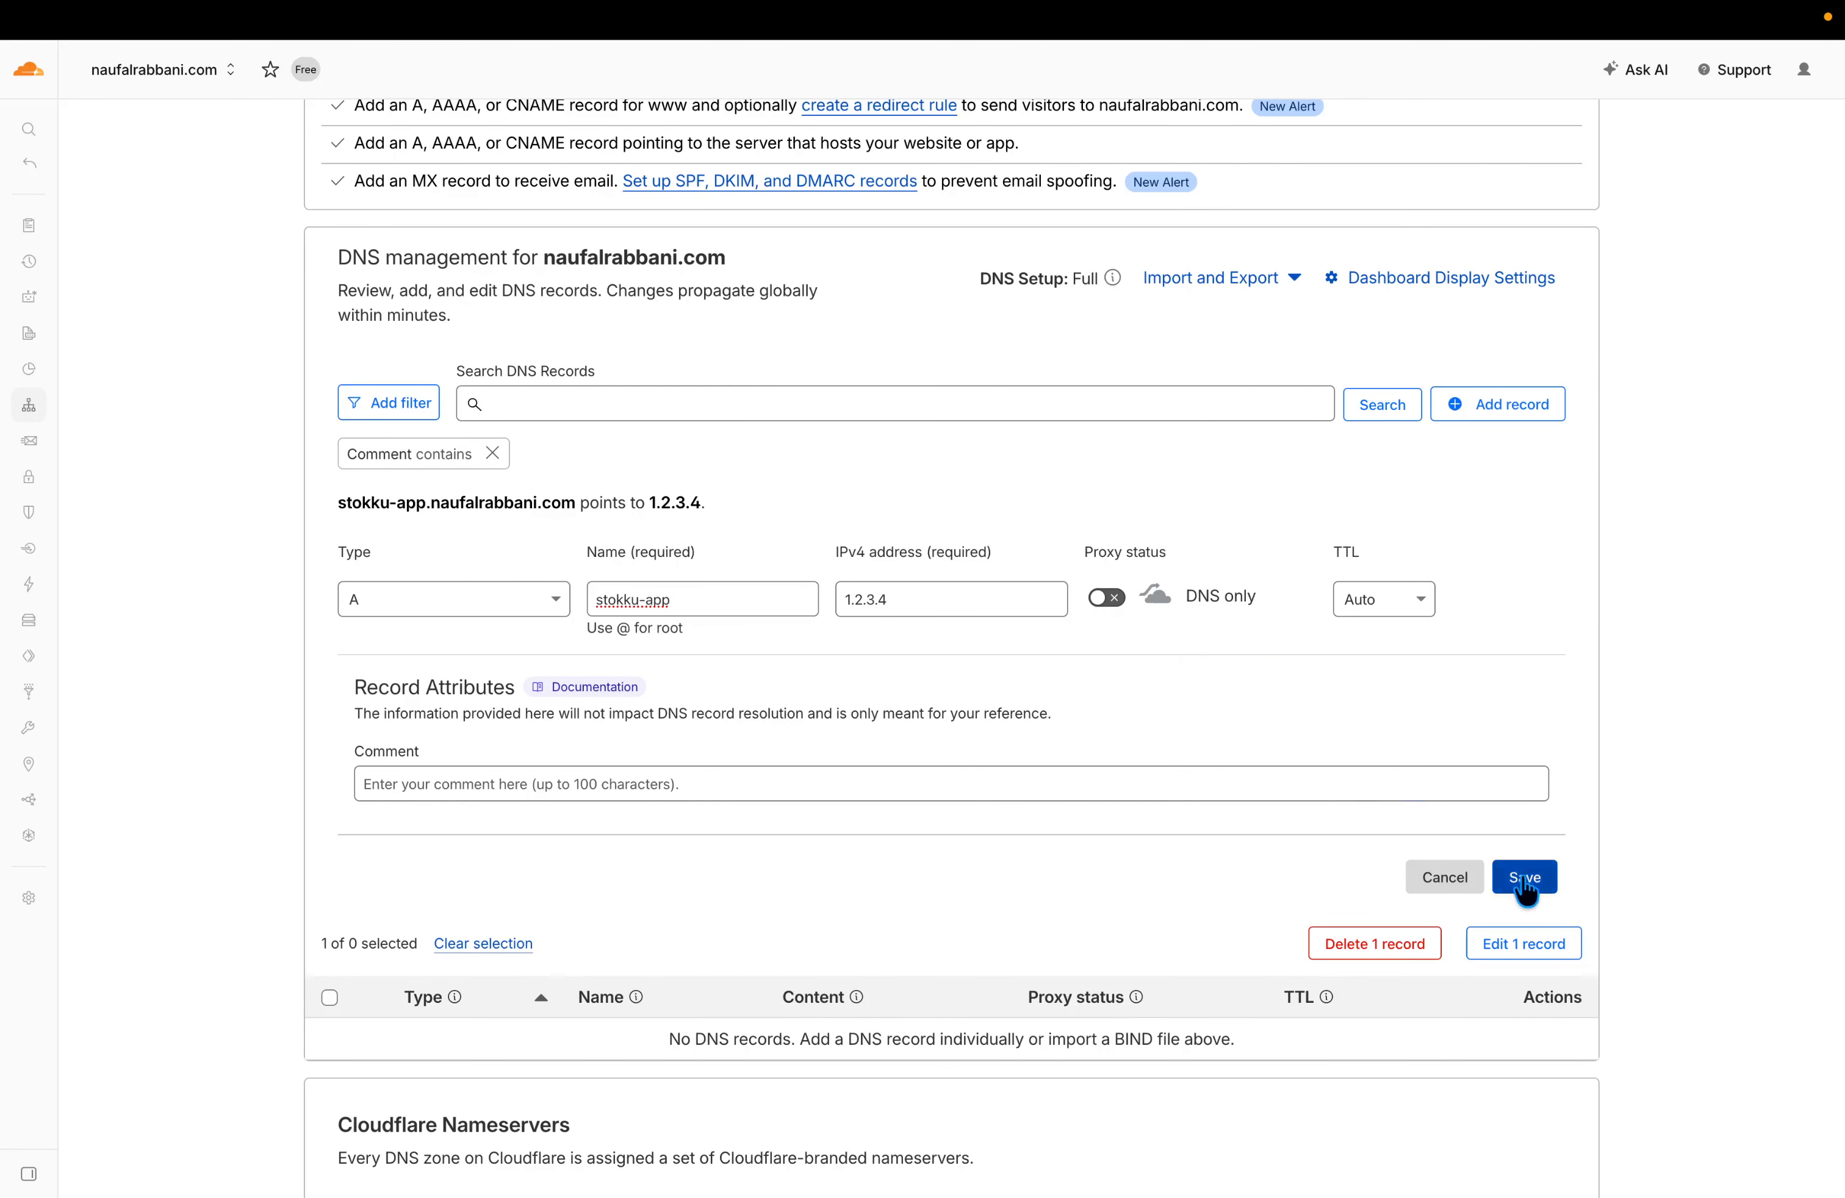
Enter stokku-app as the Host of the App service's new domain.
{"action": "scroll", "coordinate": [860, 631], "scroll_direction": "up", "scroll_amount": 2}
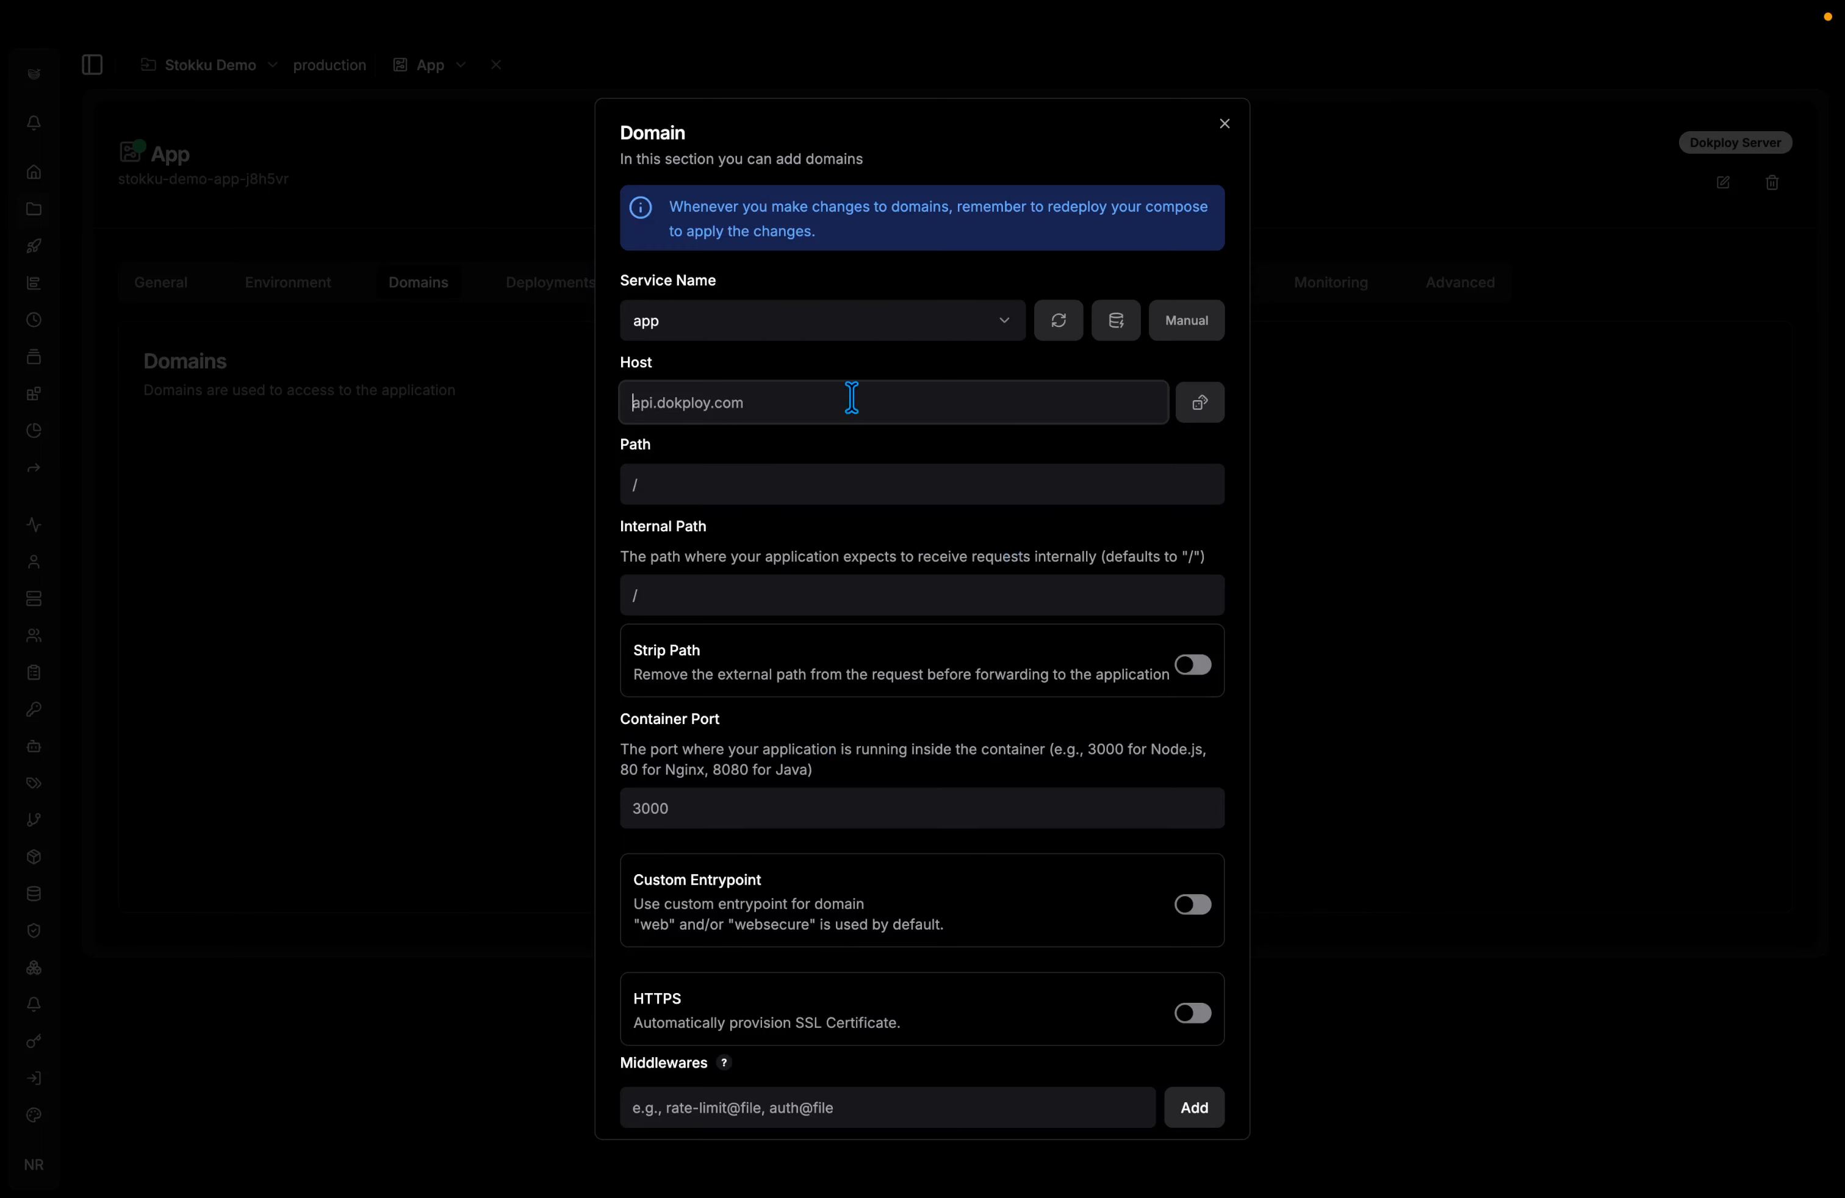
{"action": "type", "text": "stokku-app"}
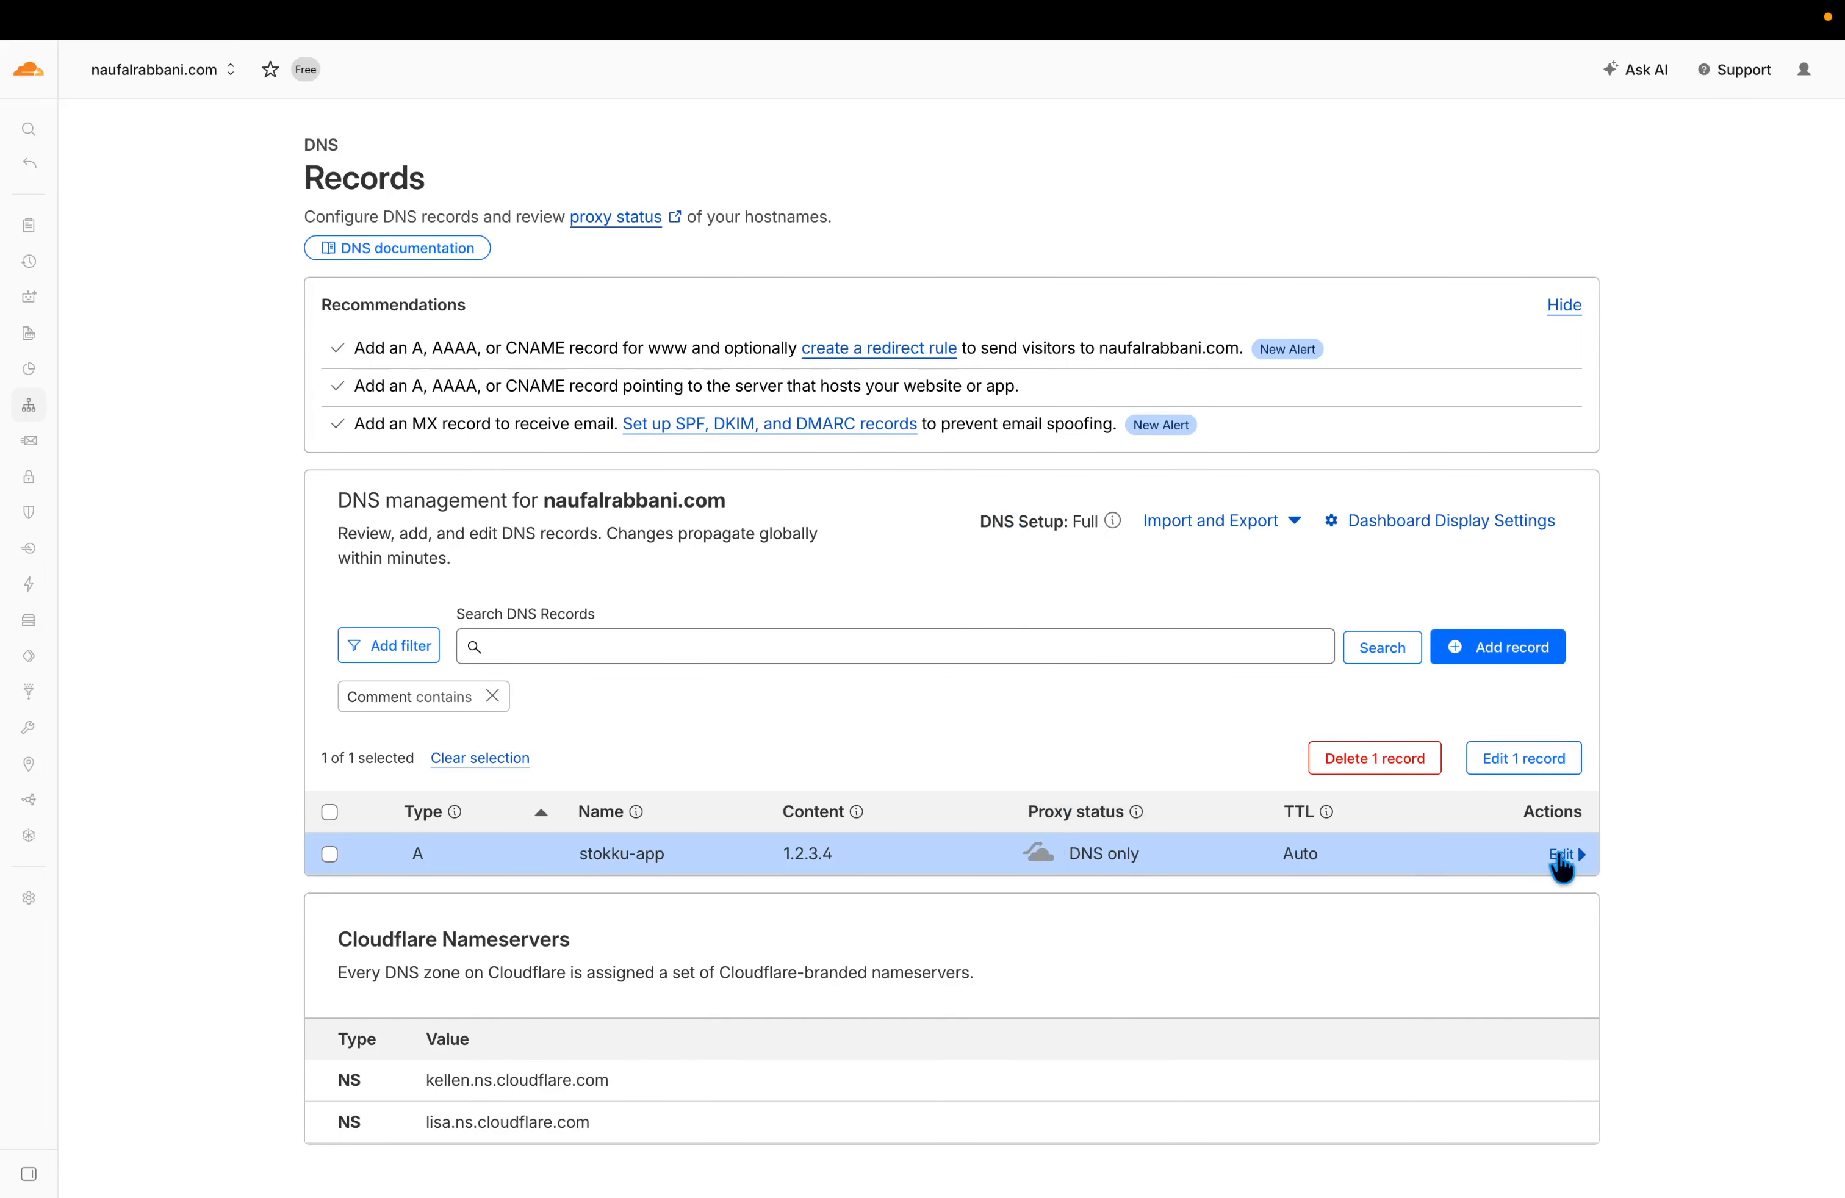
Open the stokku-app DNS record in Cloudflare, copy its Name, and return to Dokploy.
{"action": "left_click", "coordinate": [1566, 854]}
{"action": "left_click", "coordinate": [719, 950]}
{"action": "left_click", "coordinate": [714, 947]}
{"action": "scroll", "coordinate": [711, 947], "scroll_direction": "down", "scroll_amount": 2}
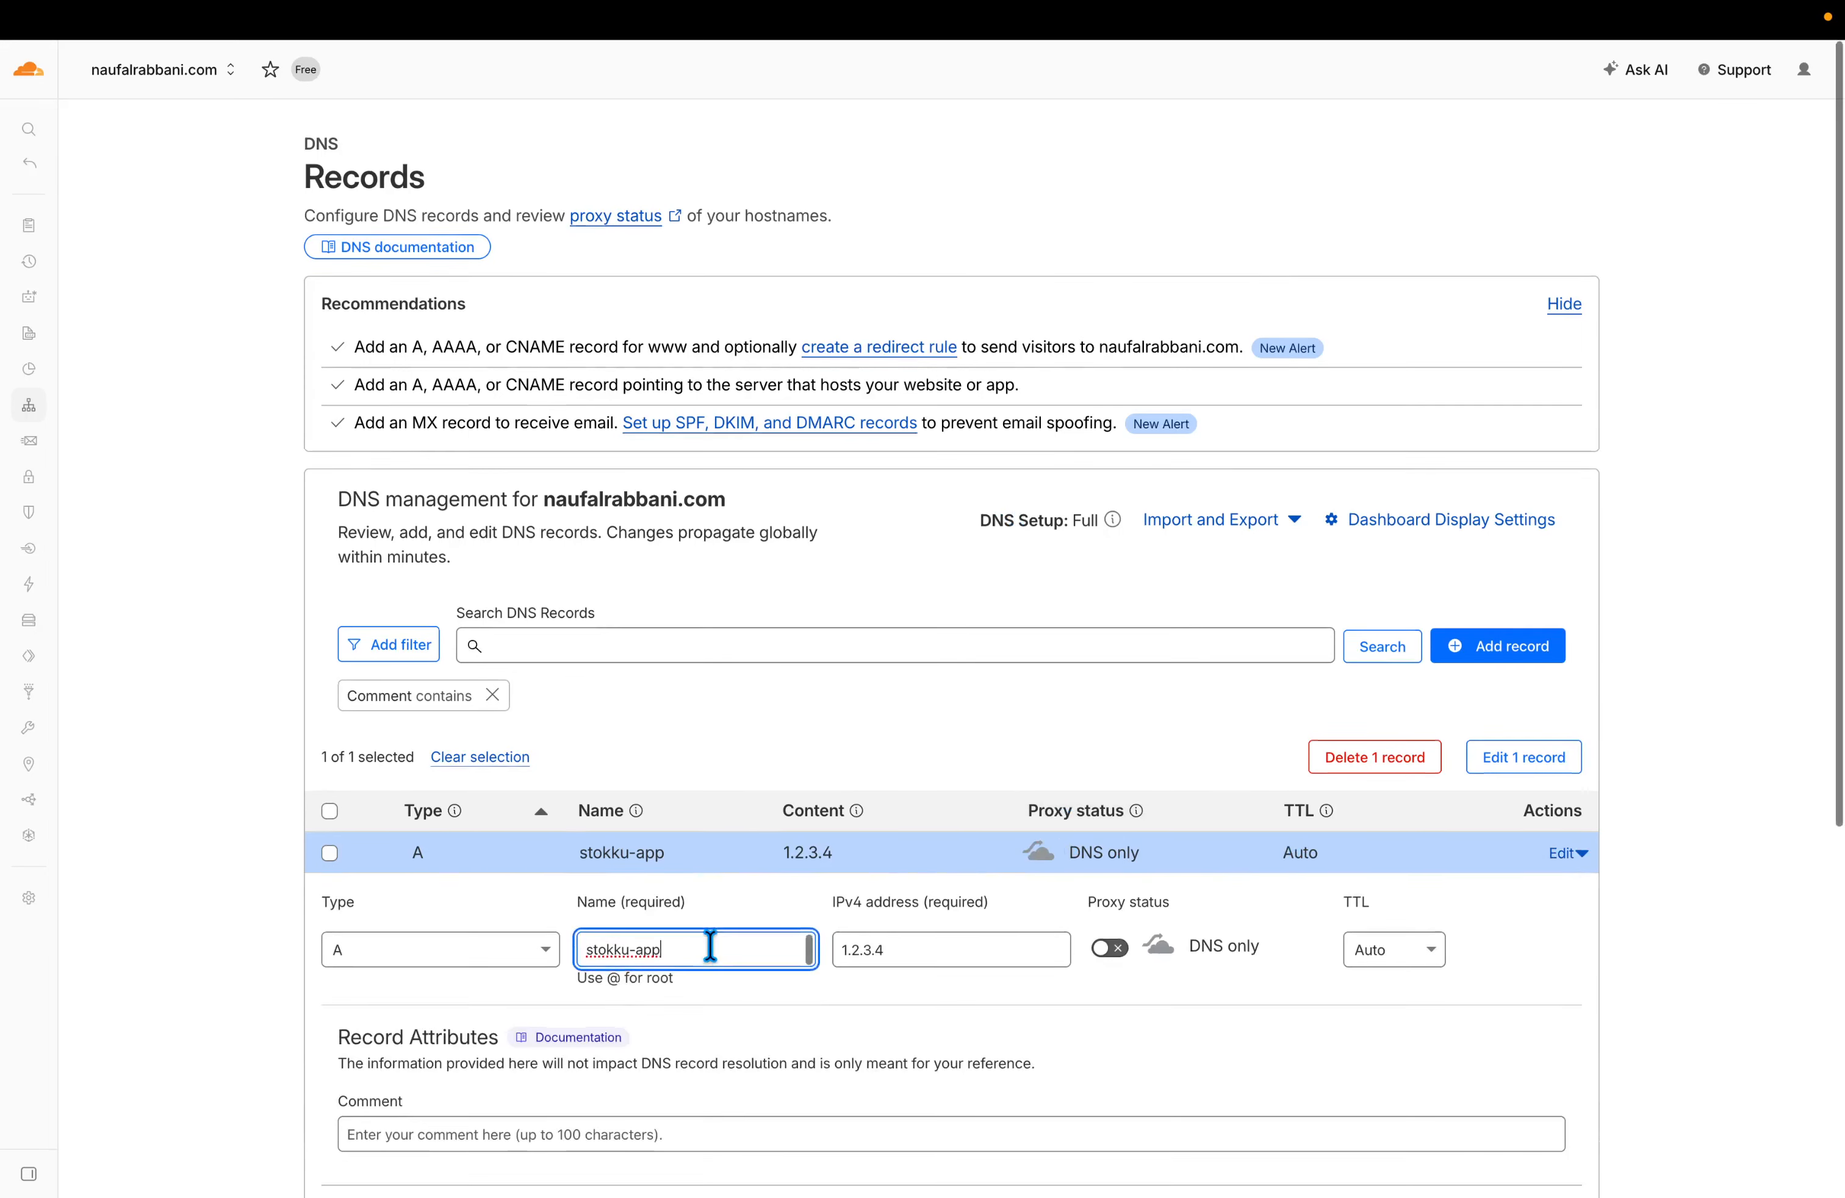
{"action": "key", "text": "super+a"}
{"action": "key", "text": "Right"}
{"action": "key", "text": "super+a"}
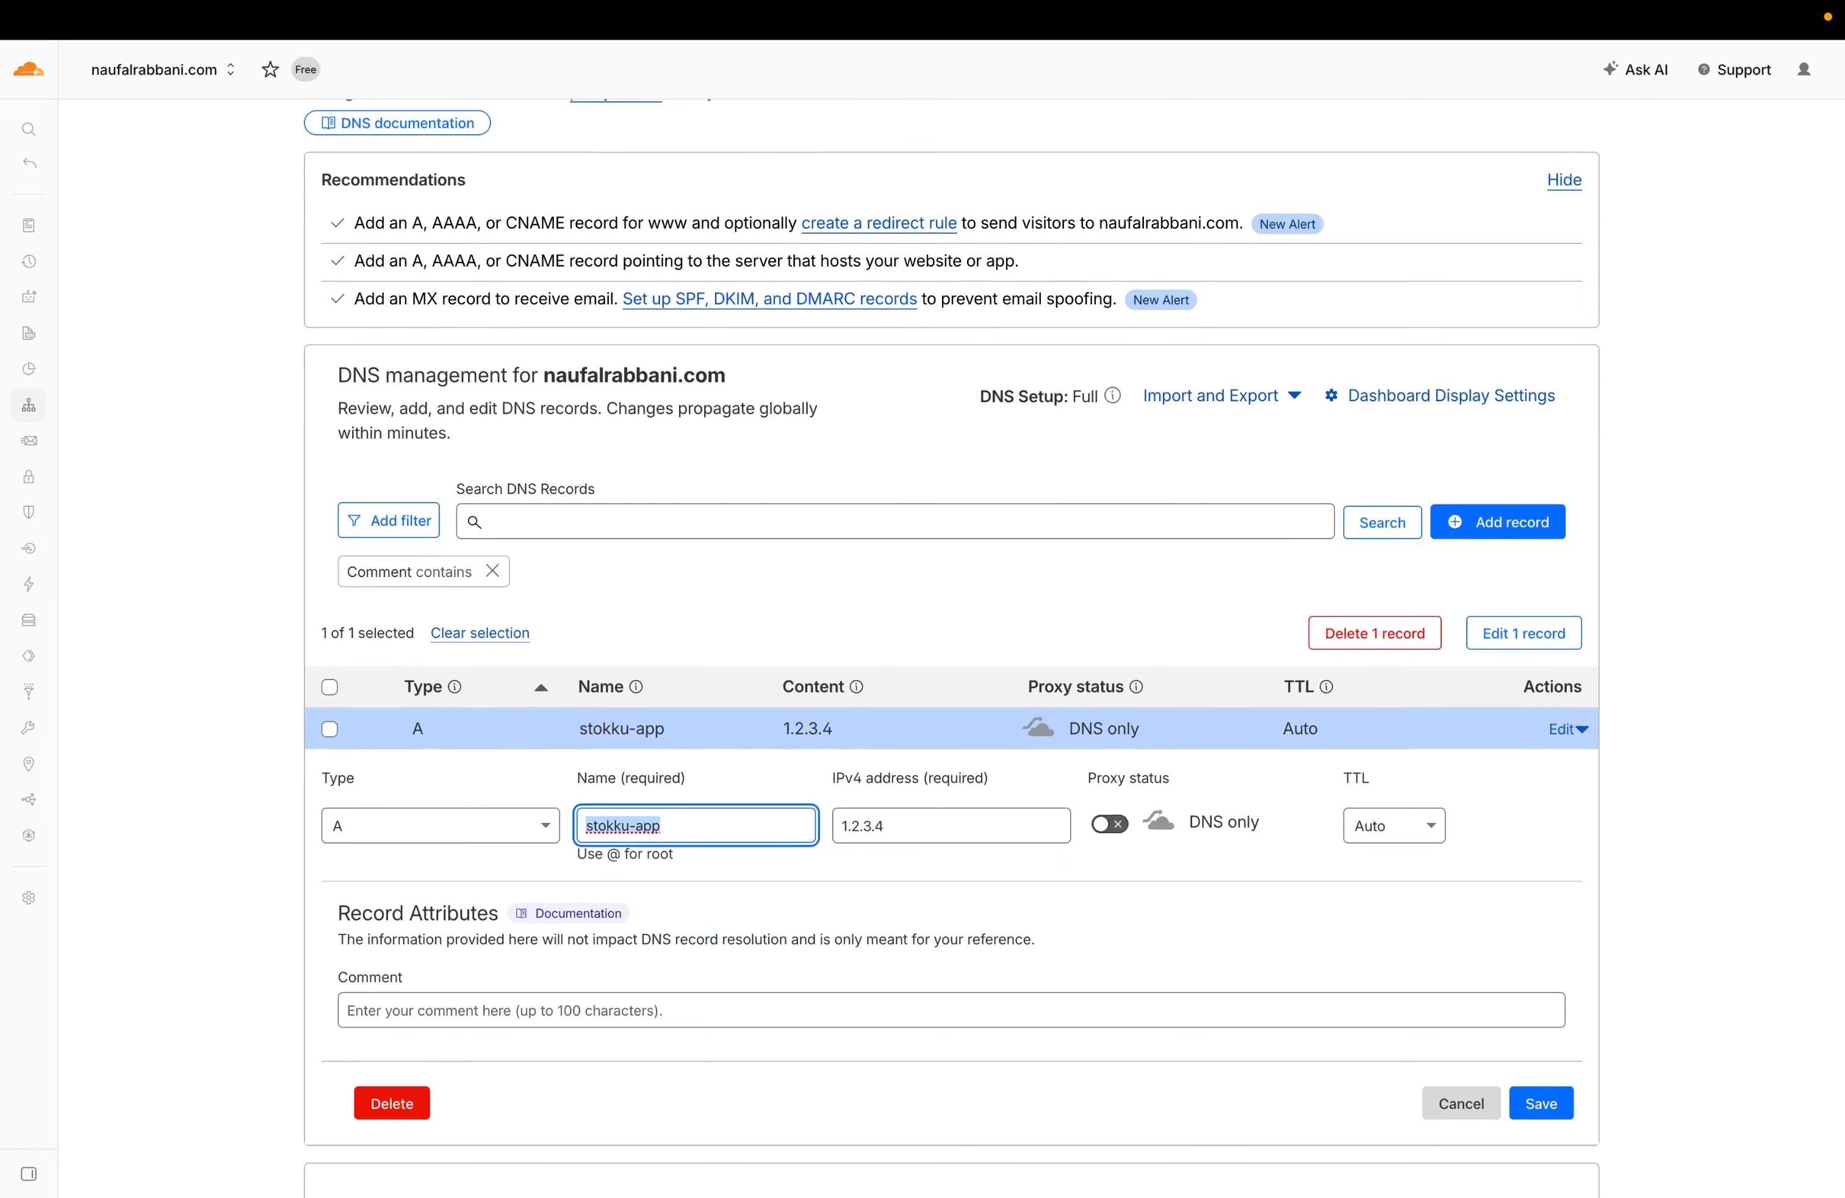
{"action": "key", "text": "Right"}
{"action": "key", "text": "super+Tab"}
Complete the Host with the full stokku-app subdomain and set container port 3000.
{"action": "key", "text": "super+a"}
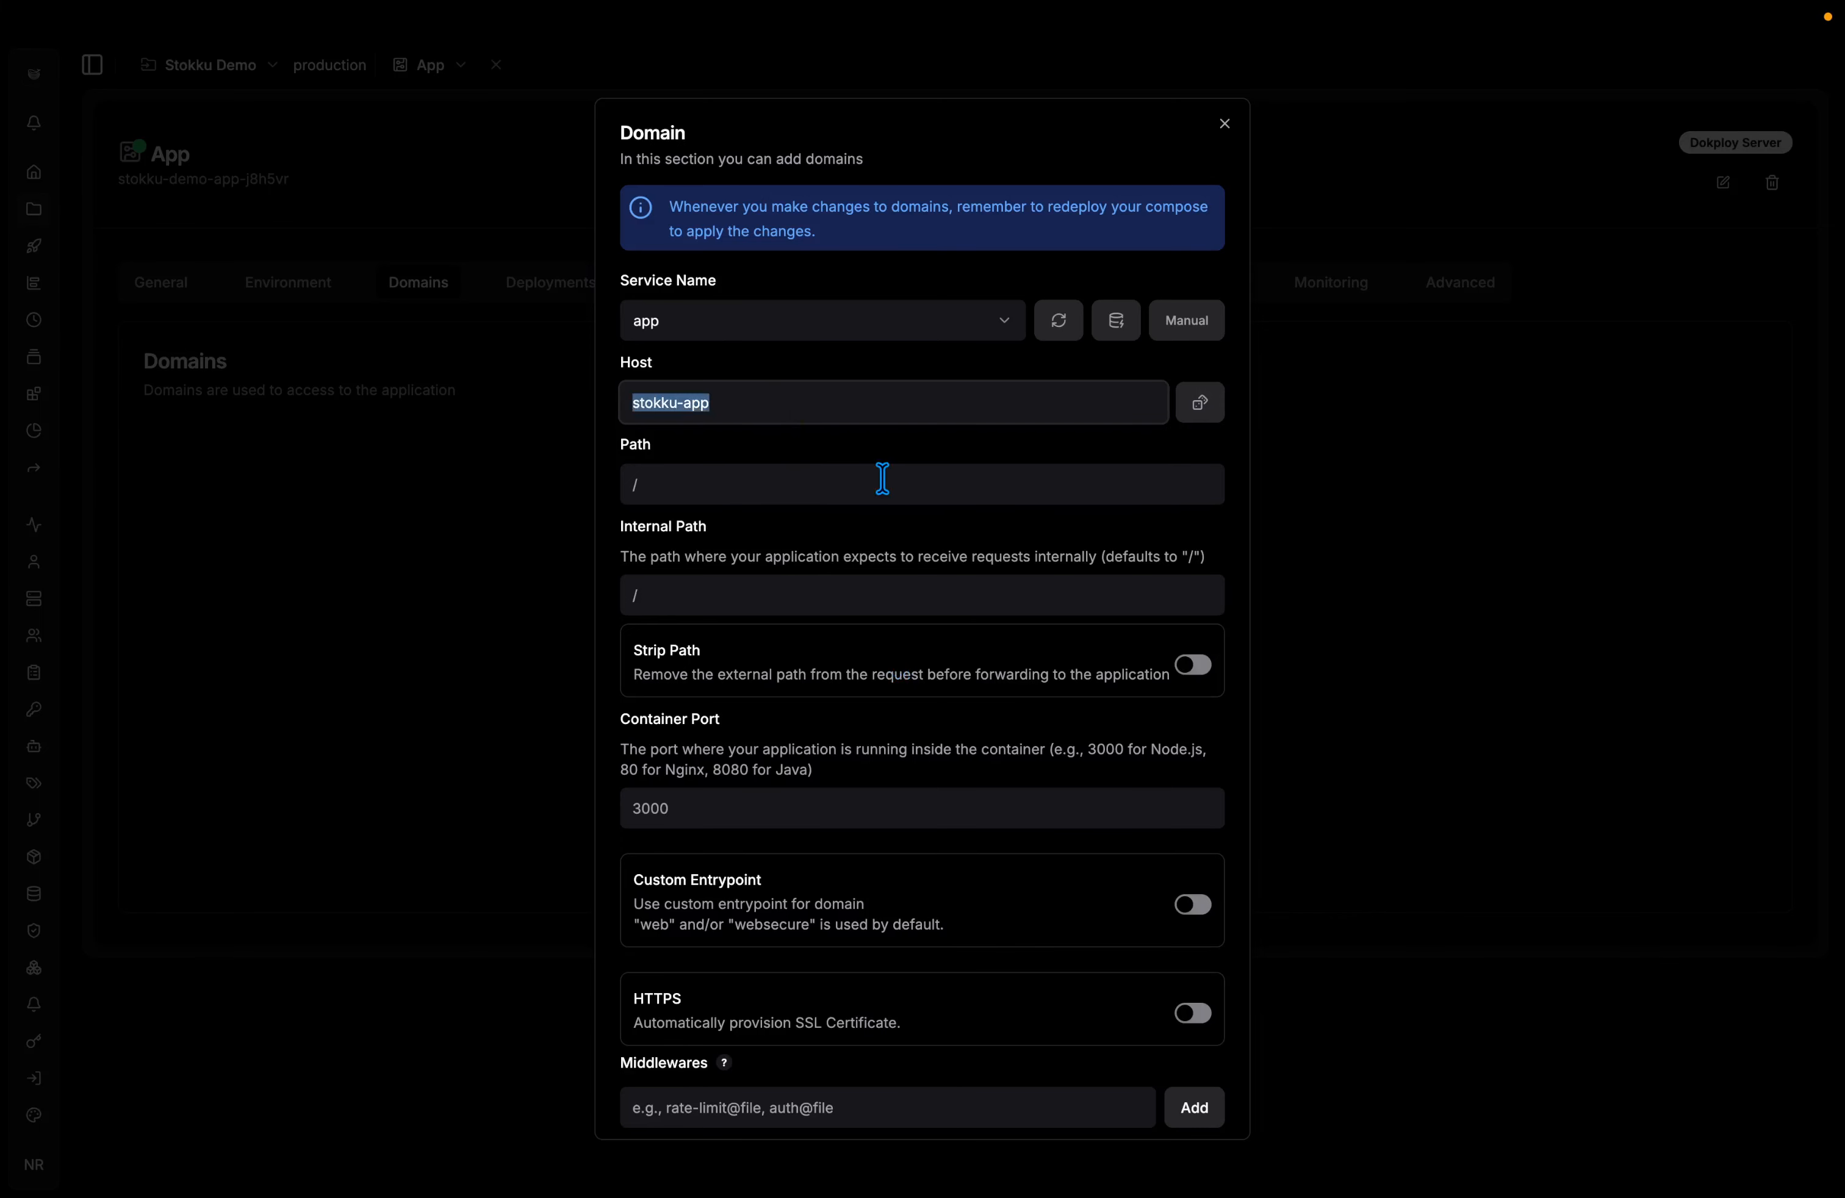
{"action": "key", "text": "Right"}
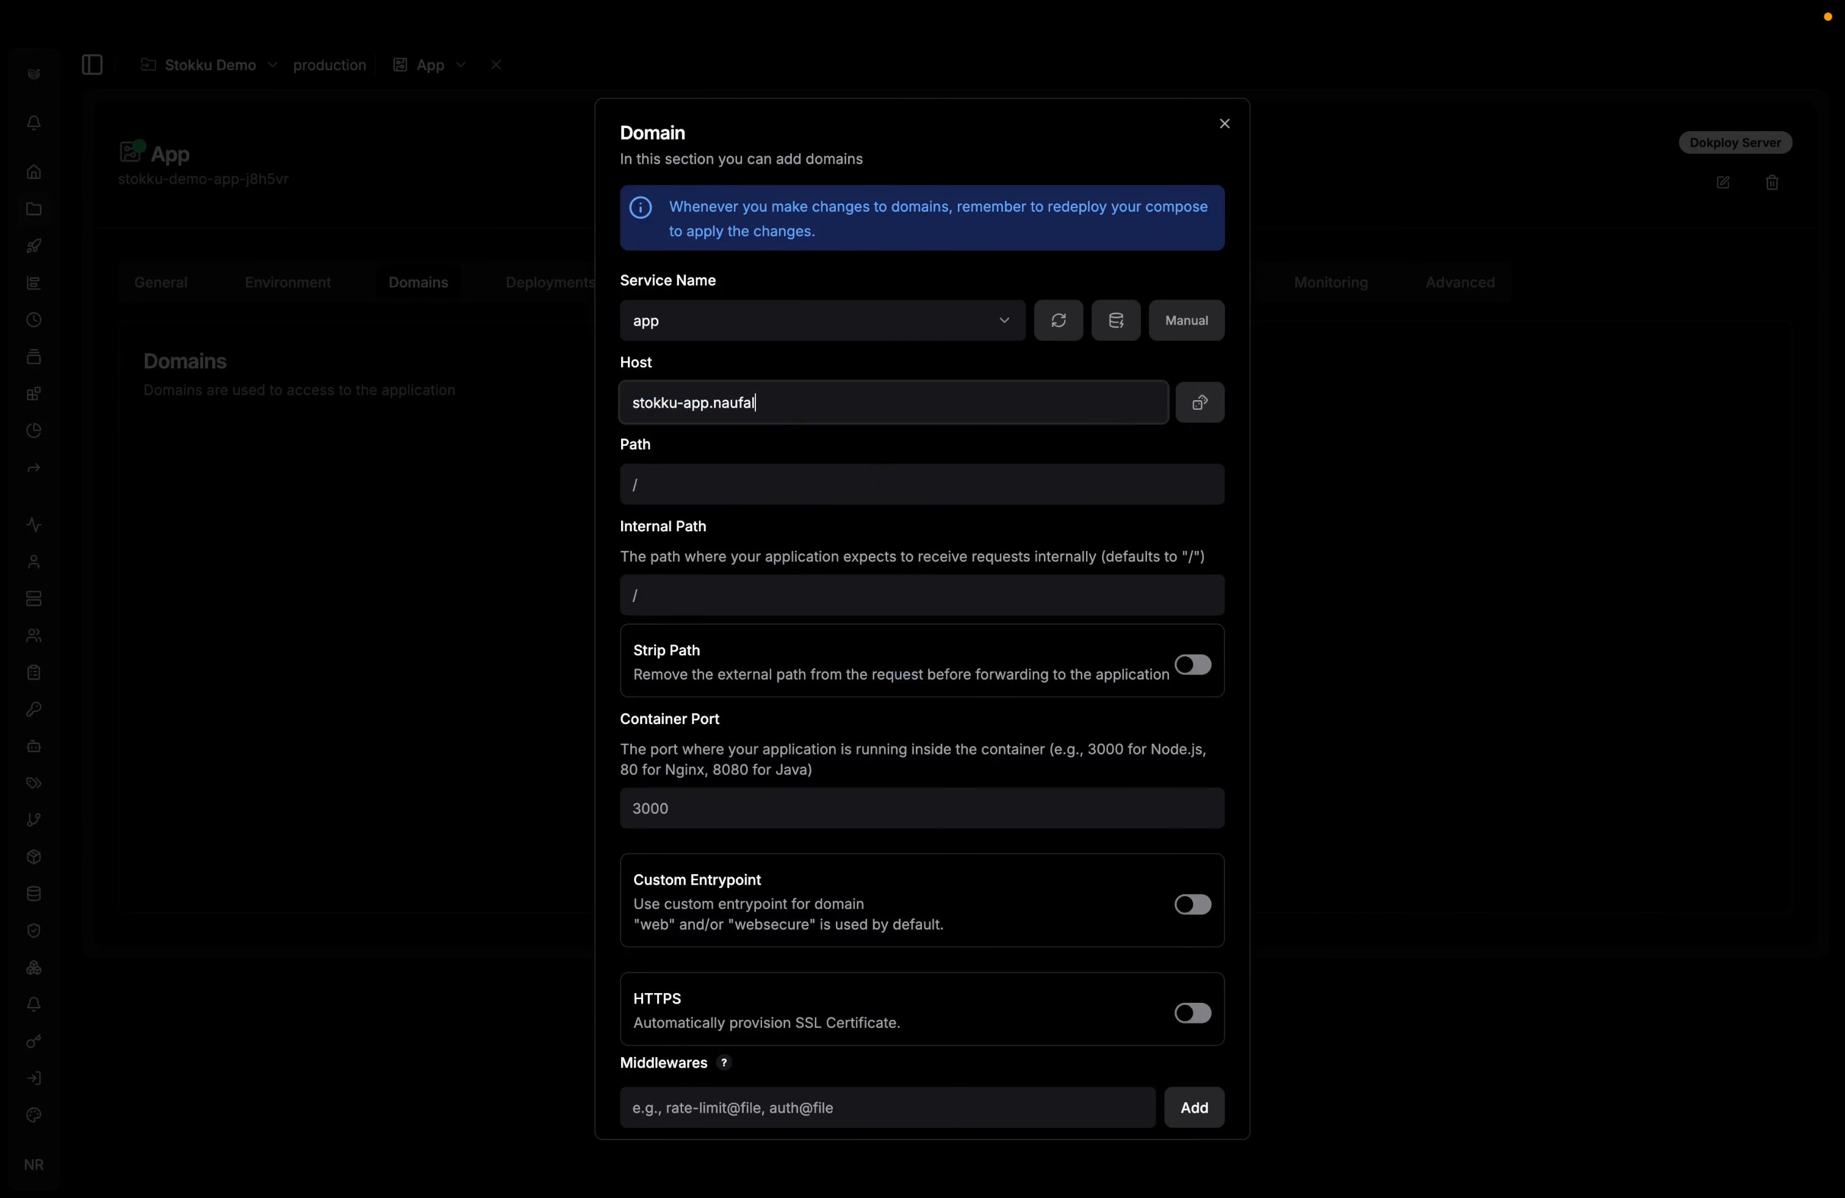
{"action": "left_click", "coordinate": [882, 801]}
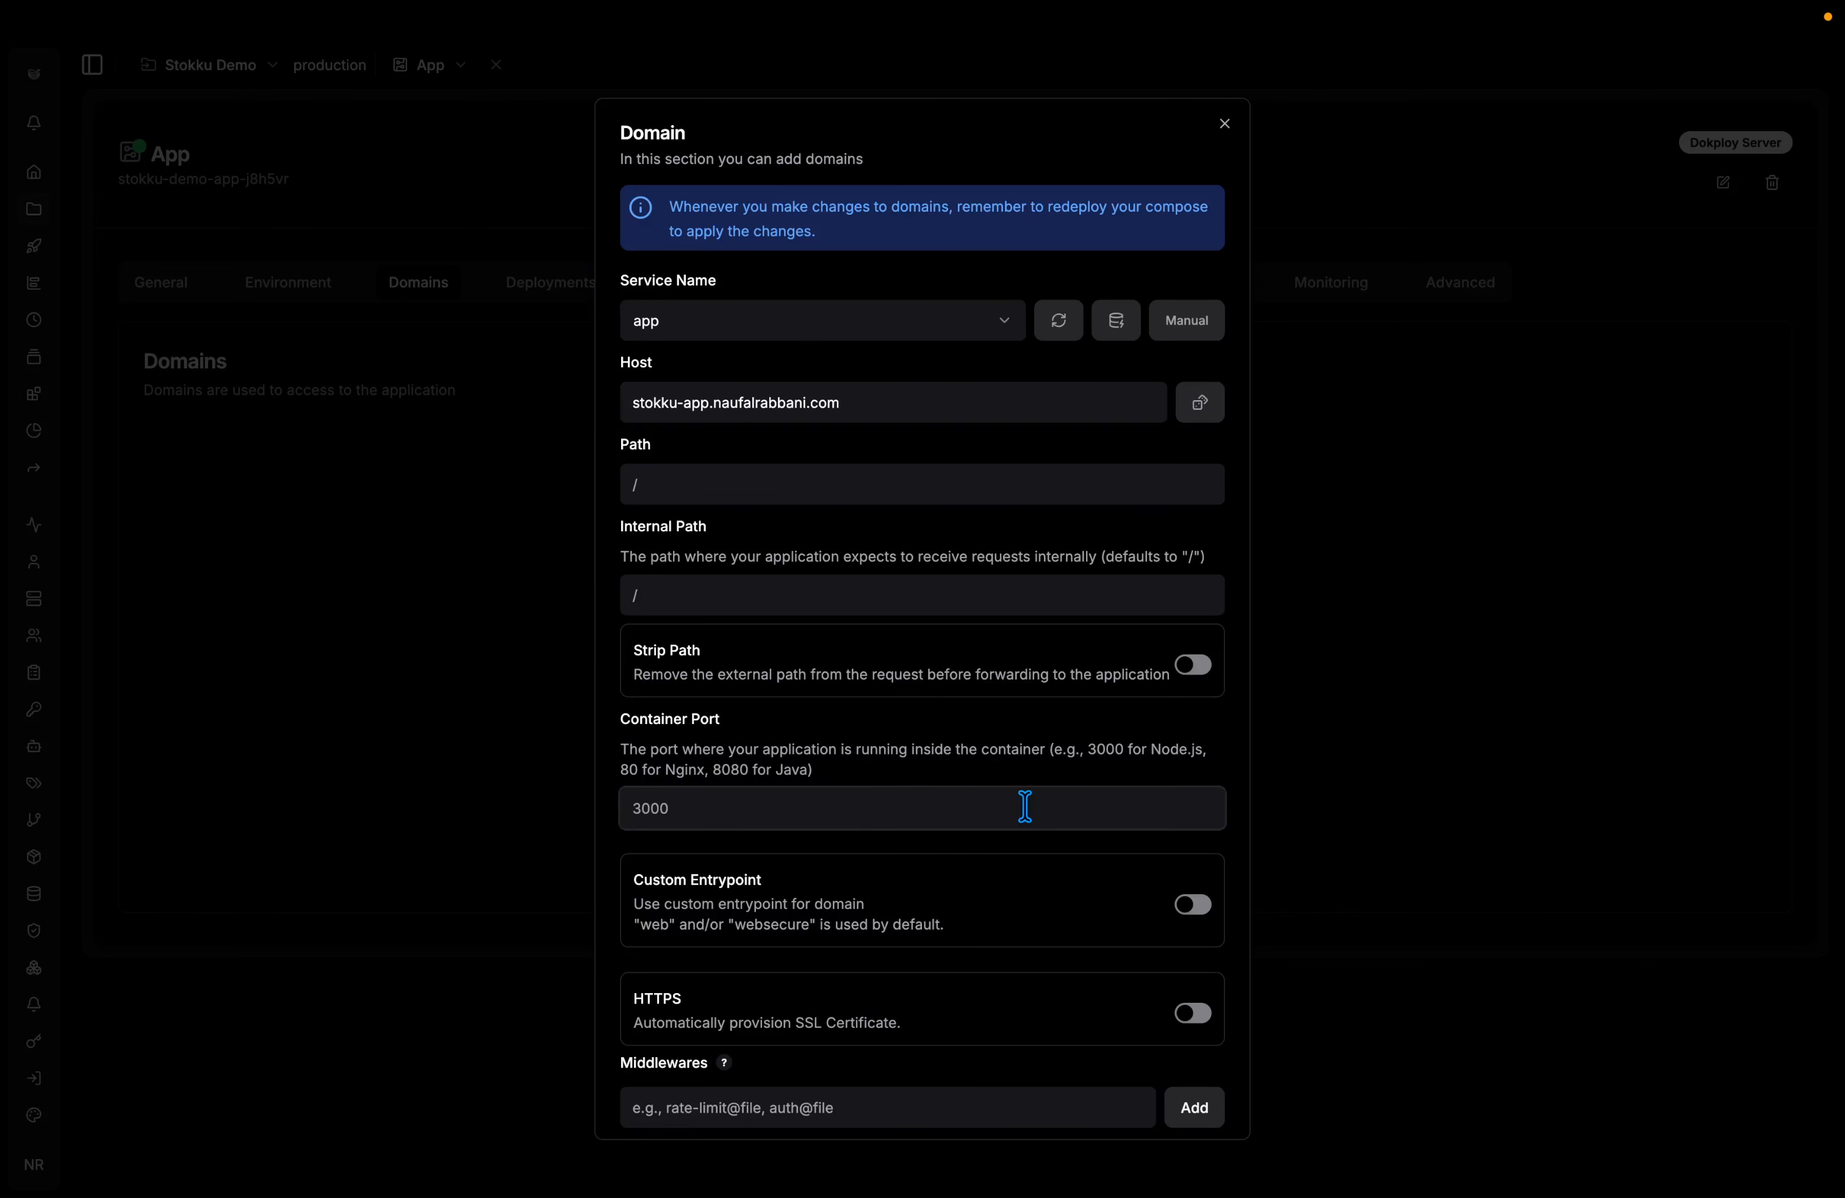
{"action": "scroll", "coordinate": [1021, 808], "scroll_direction": "down", "scroll_amount": 2}
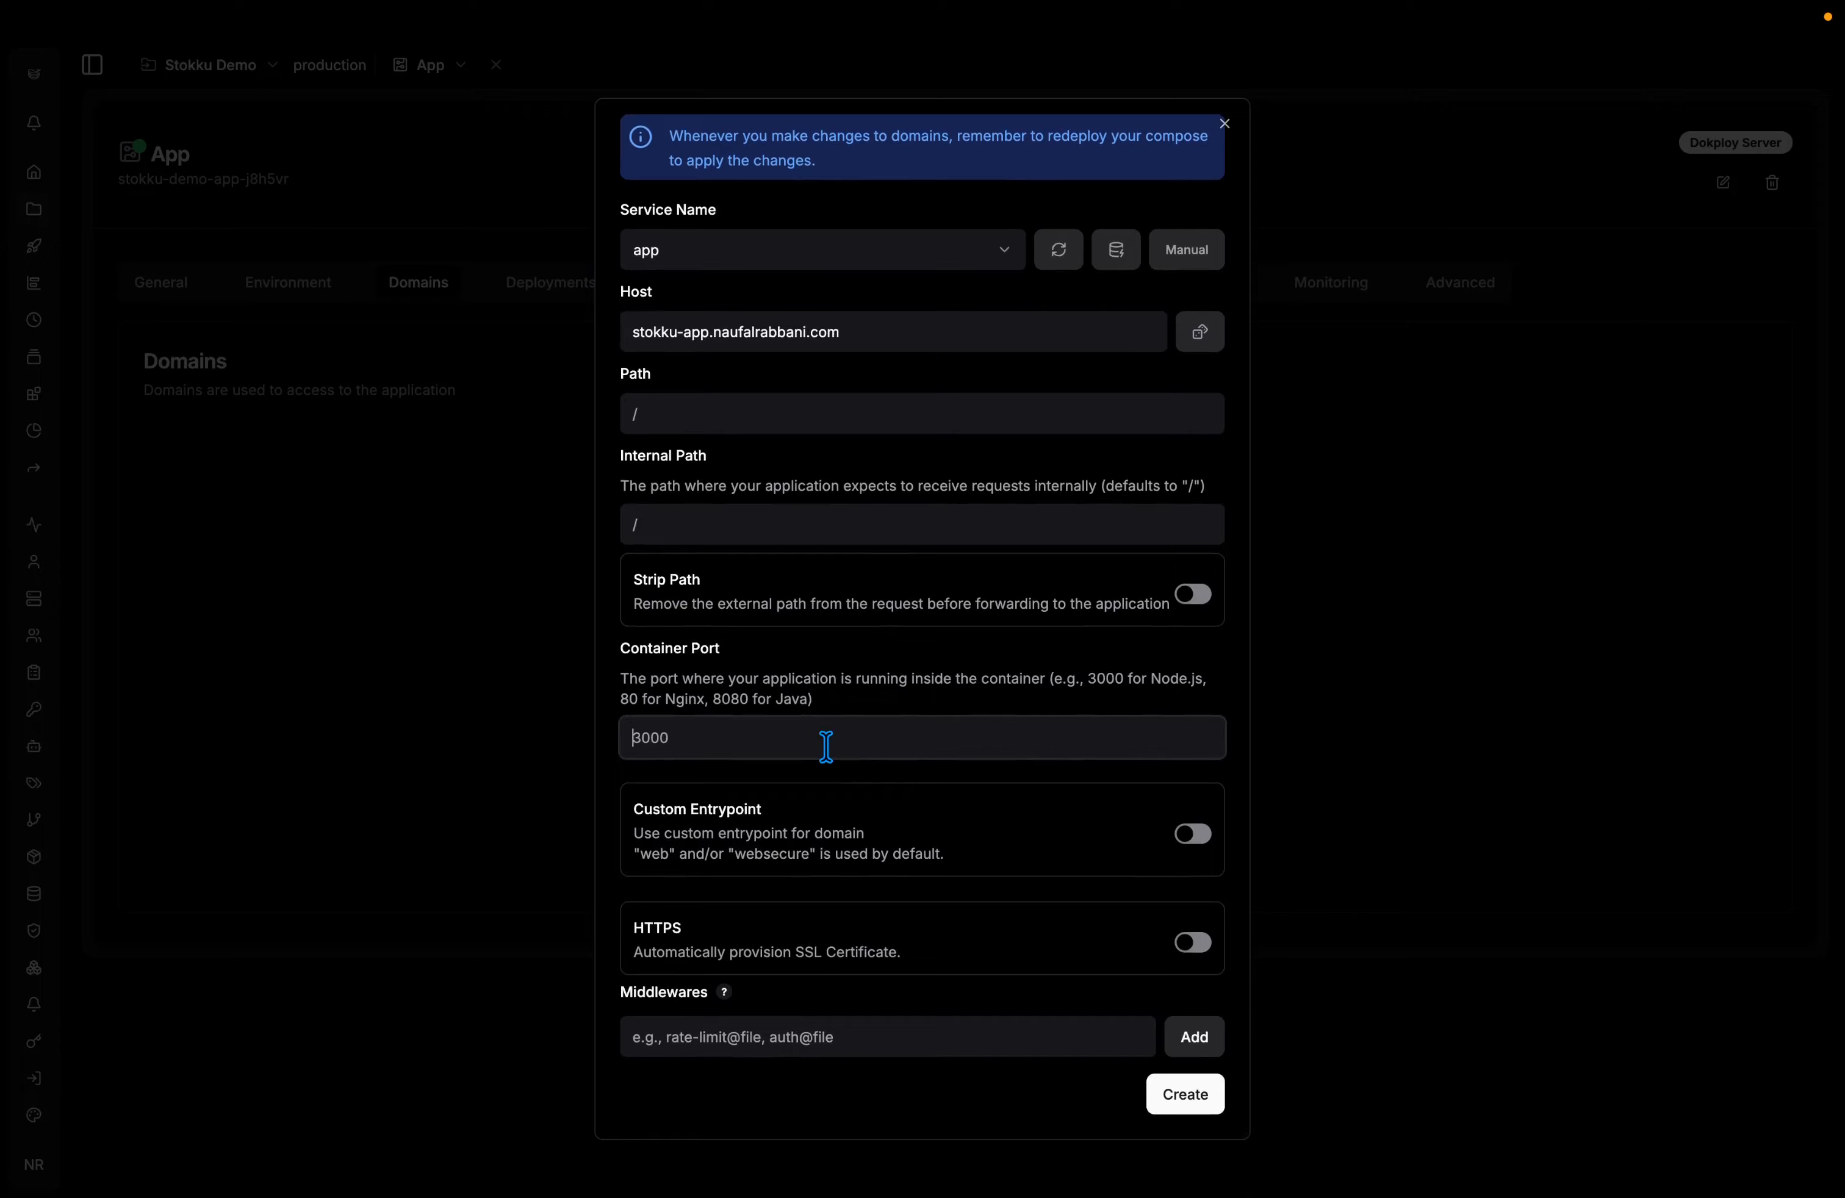
{"action": "type", "text": "3000"}
Enable HTTPS with Let's Encrypt certificates and create the domain.
{"action": "left_click", "coordinate": [1191, 952]}
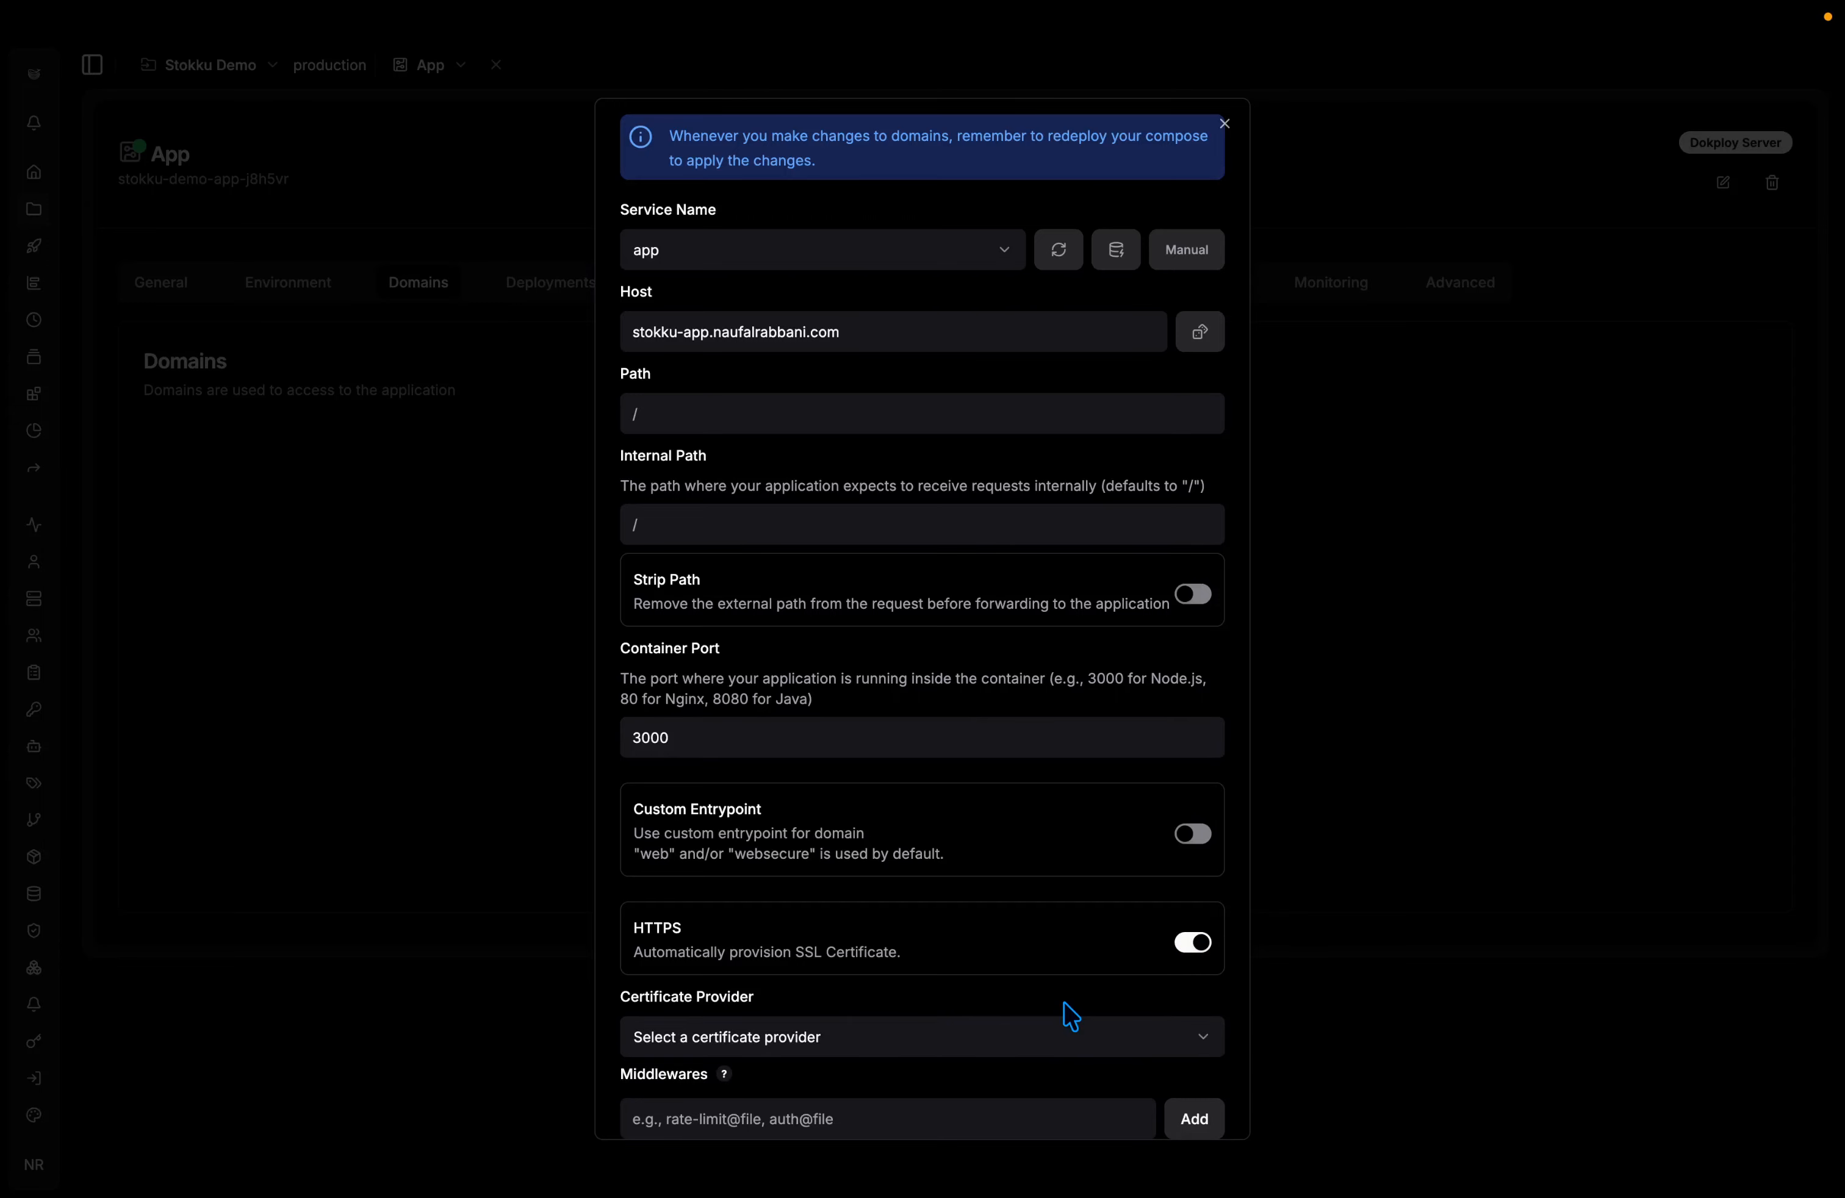
{"action": "scroll", "coordinate": [1071, 1014], "scroll_direction": "down", "scroll_amount": 1}
{"action": "left_click", "coordinate": [1098, 963]}
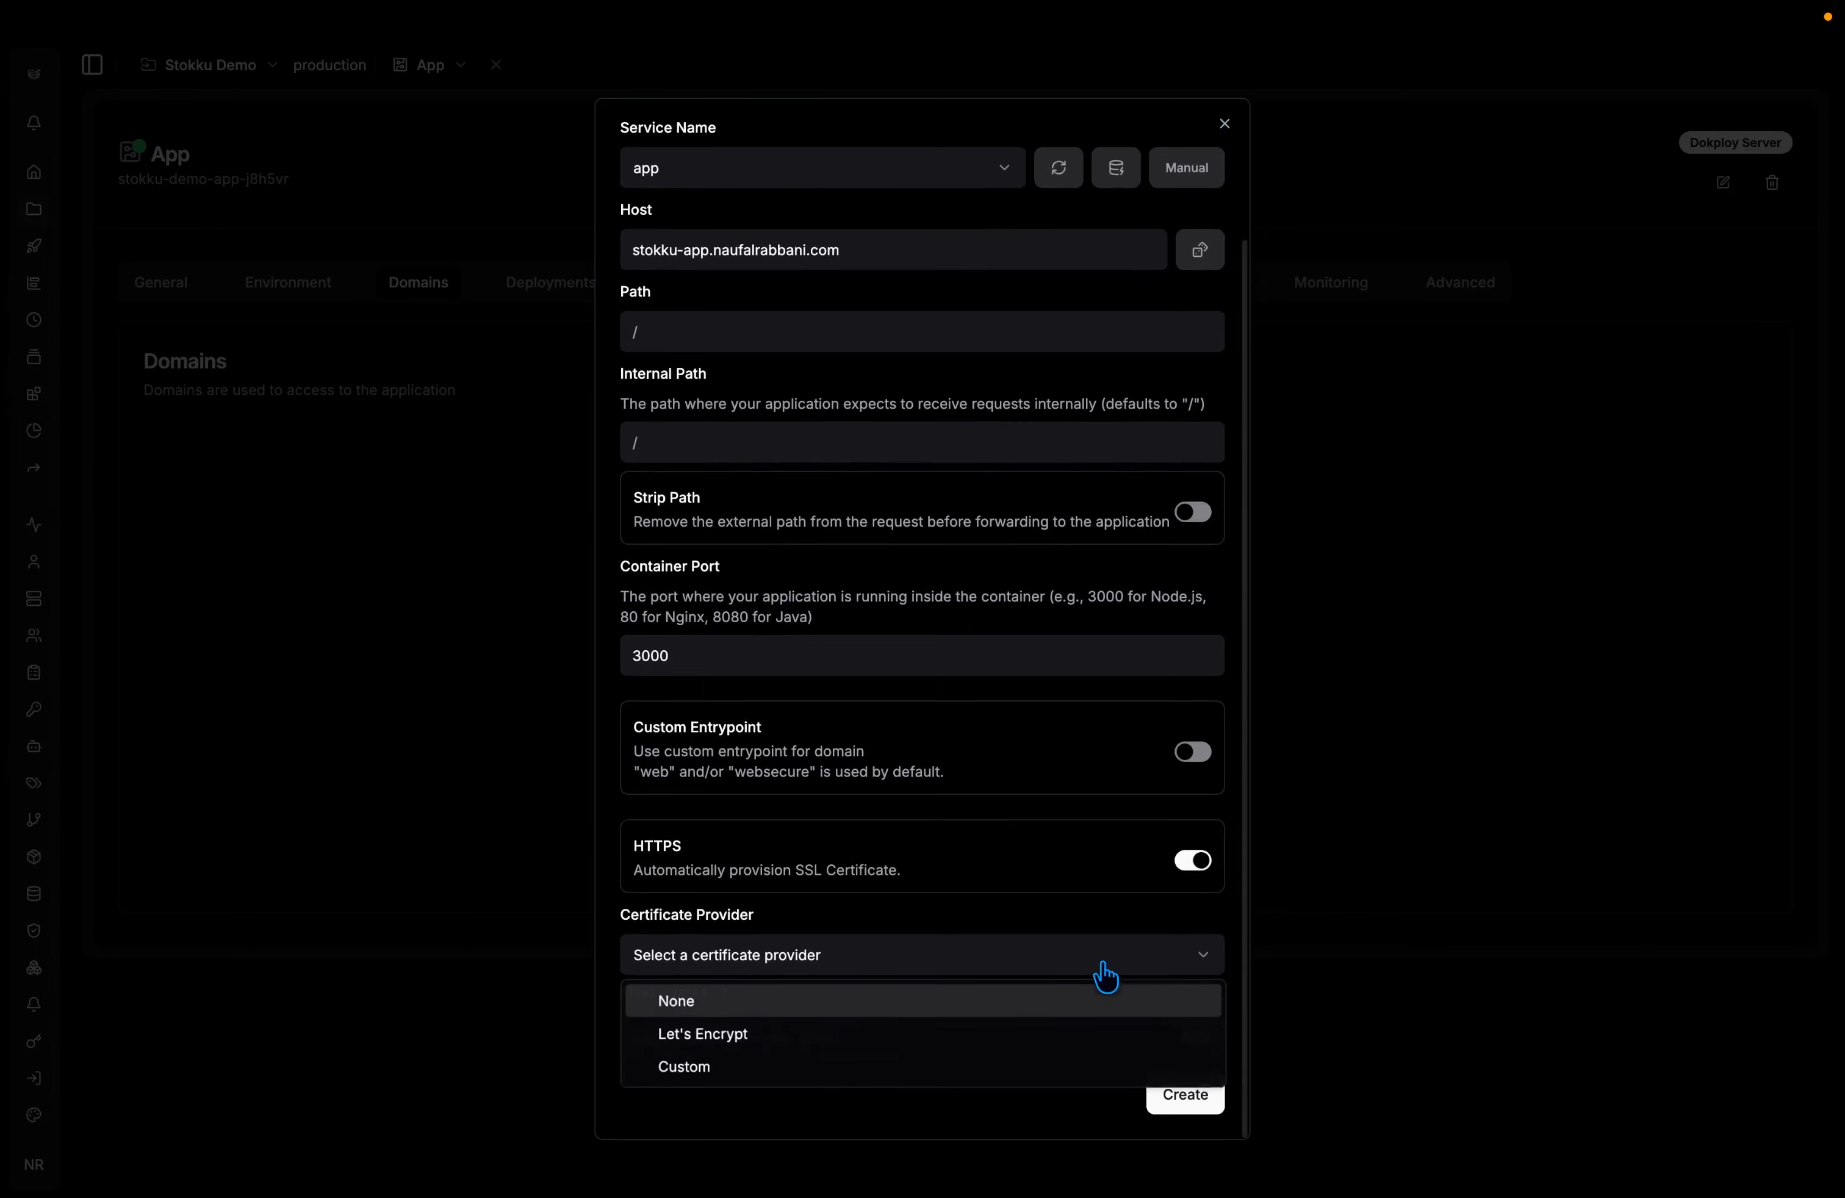
{"action": "left_click", "coordinate": [891, 1035]}
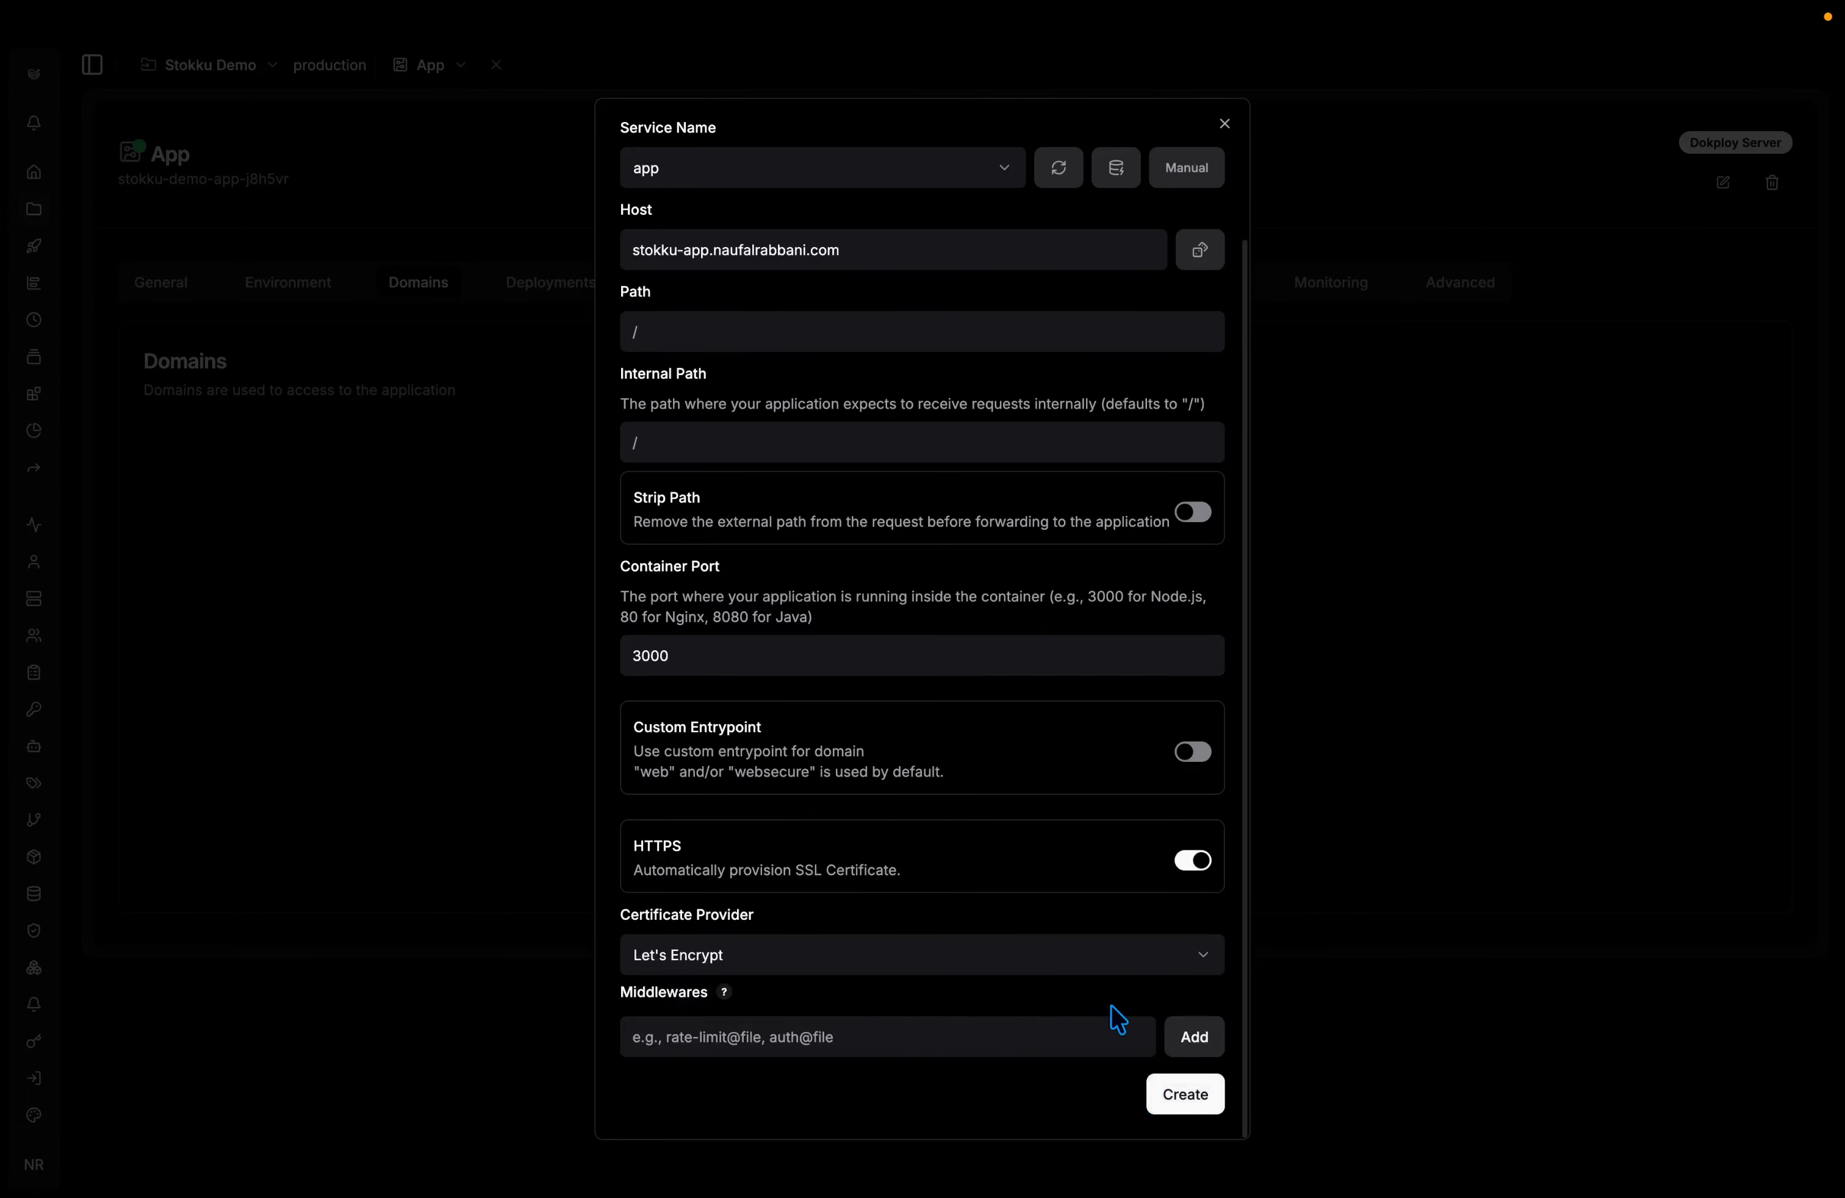
{"action": "scroll", "coordinate": [1116, 1020], "scroll_direction": "up", "scroll_amount": 1}
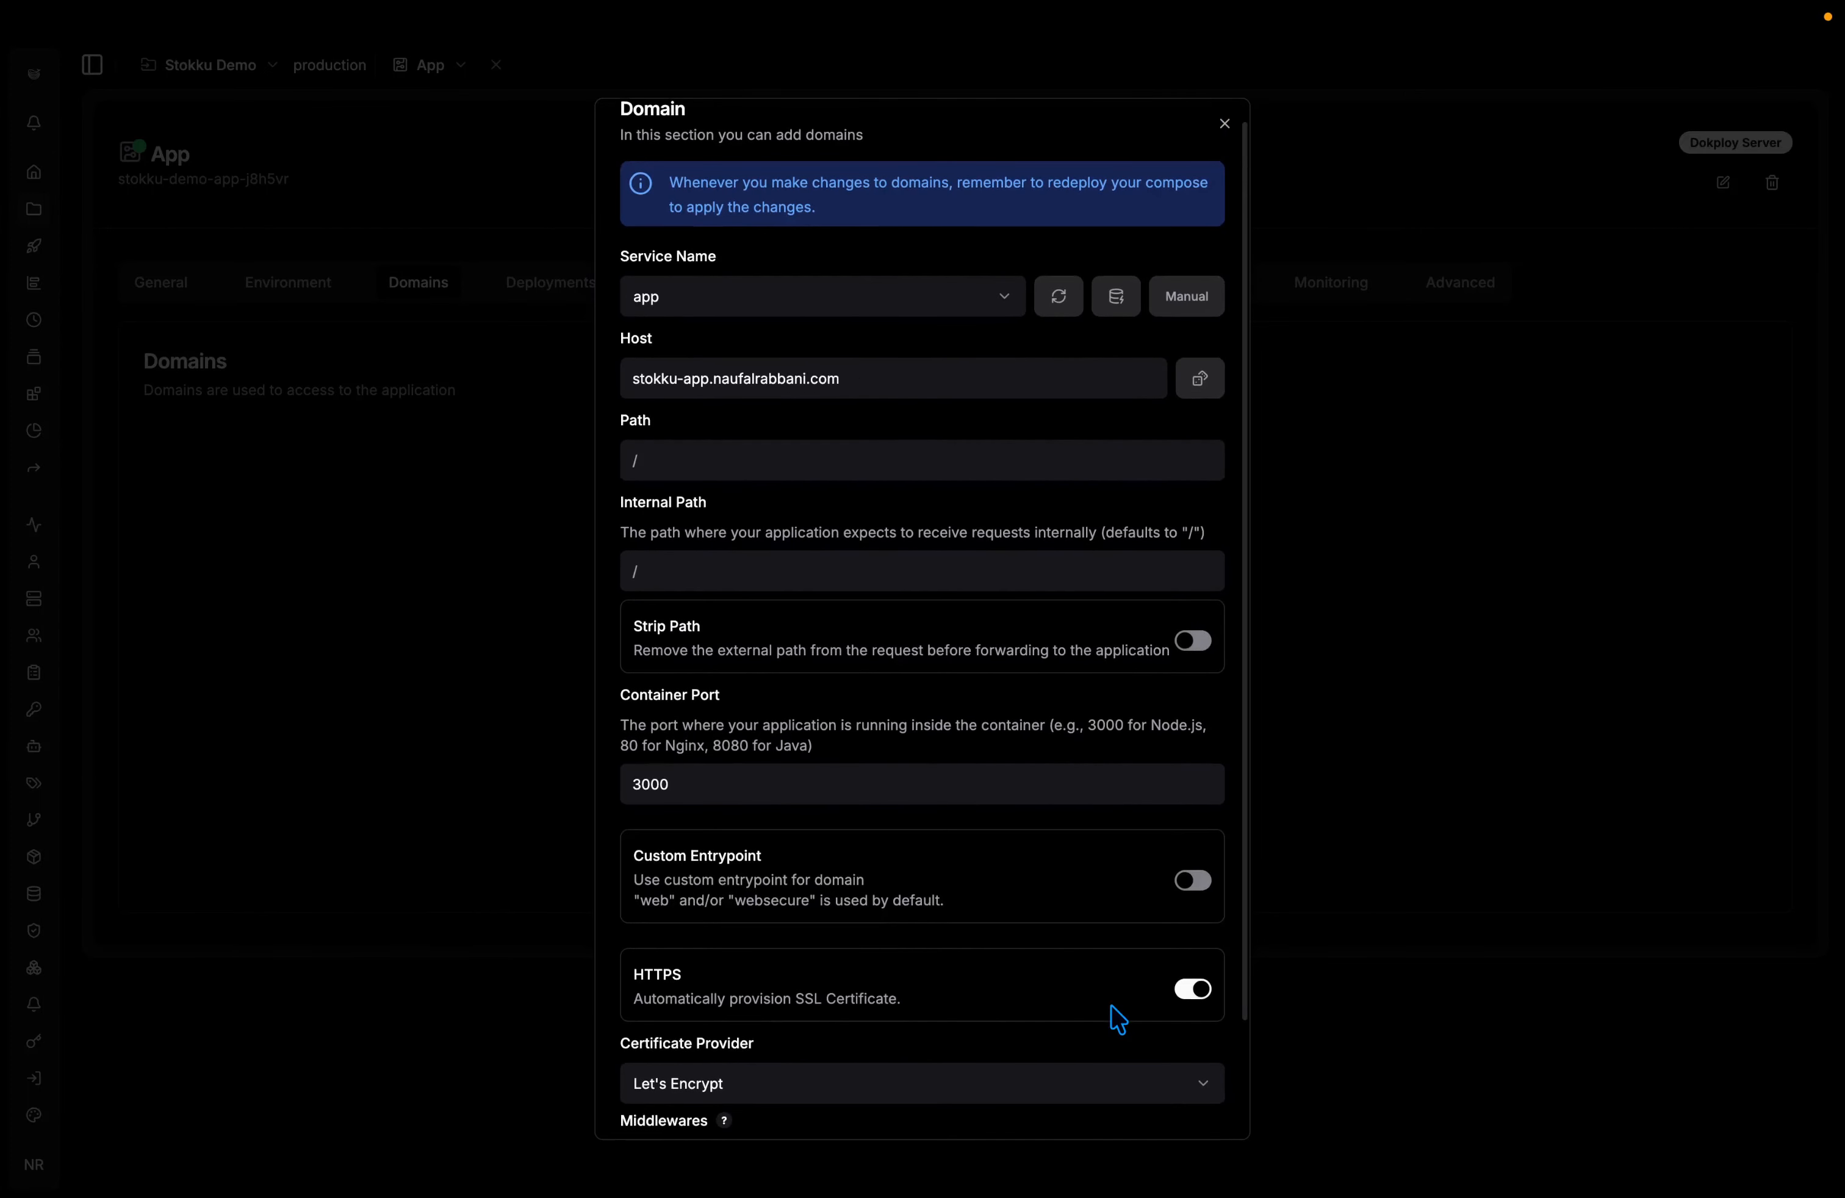
{"action": "scroll", "coordinate": [1118, 1019], "scroll_direction": "down", "scroll_amount": 3}
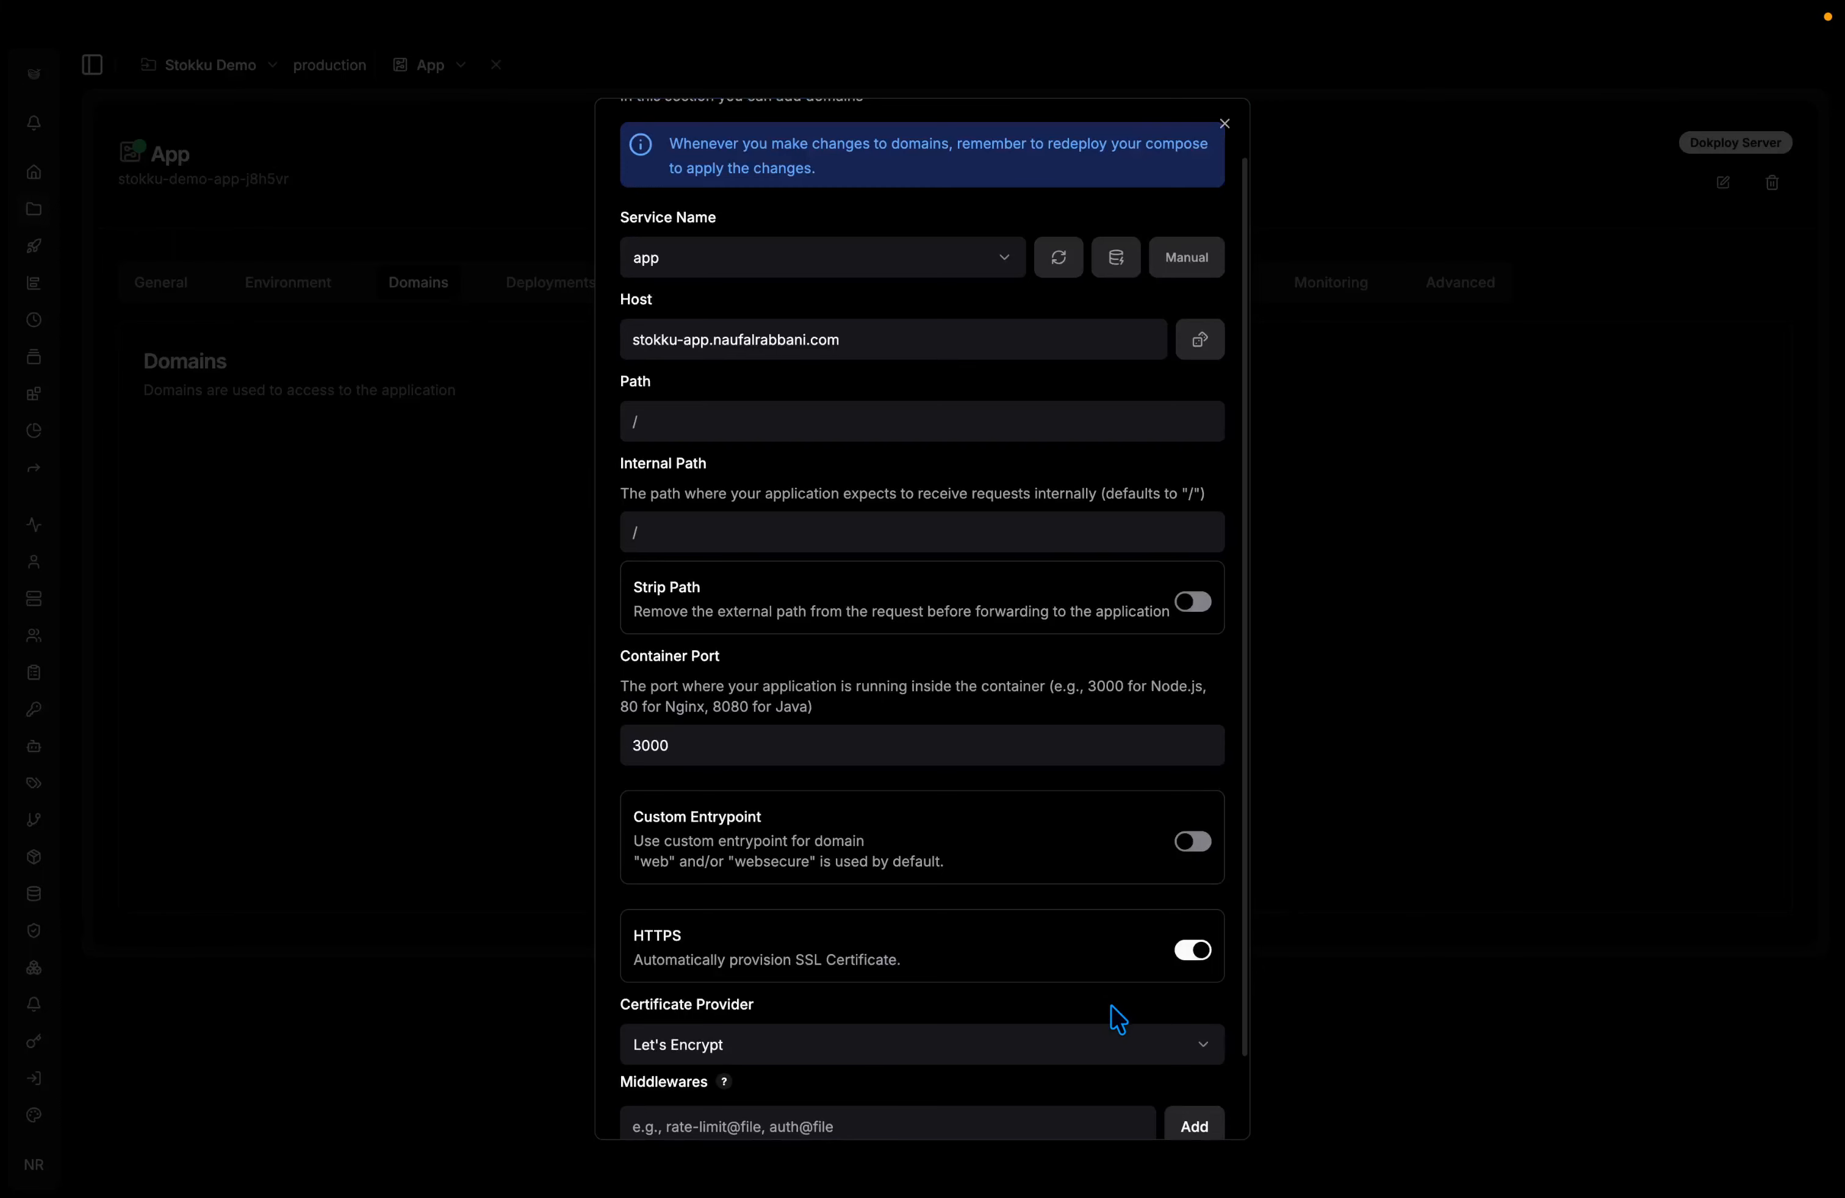
{"action": "scroll", "coordinate": [1117, 1019], "scroll_direction": "down", "scroll_amount": 2}
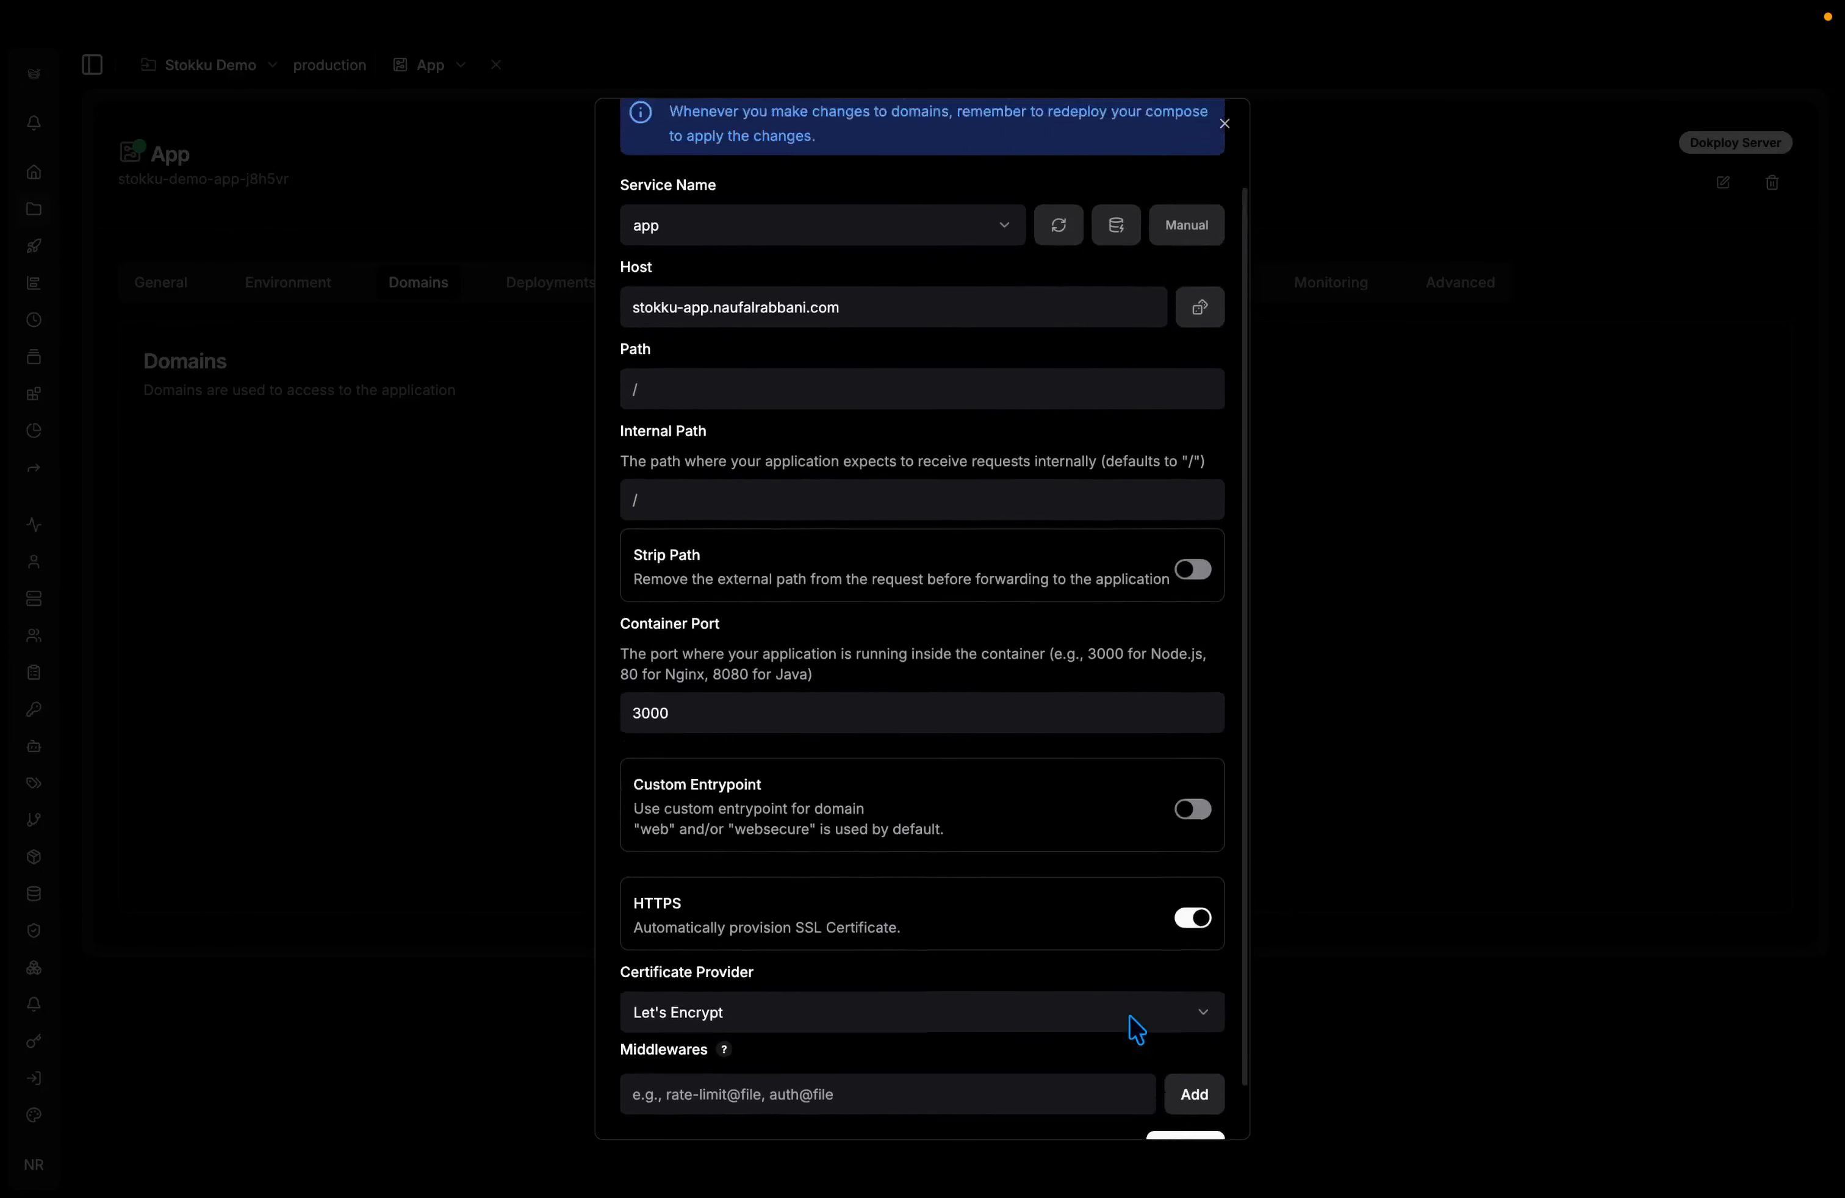
{"action": "left_click", "coordinate": [1176, 1109]}
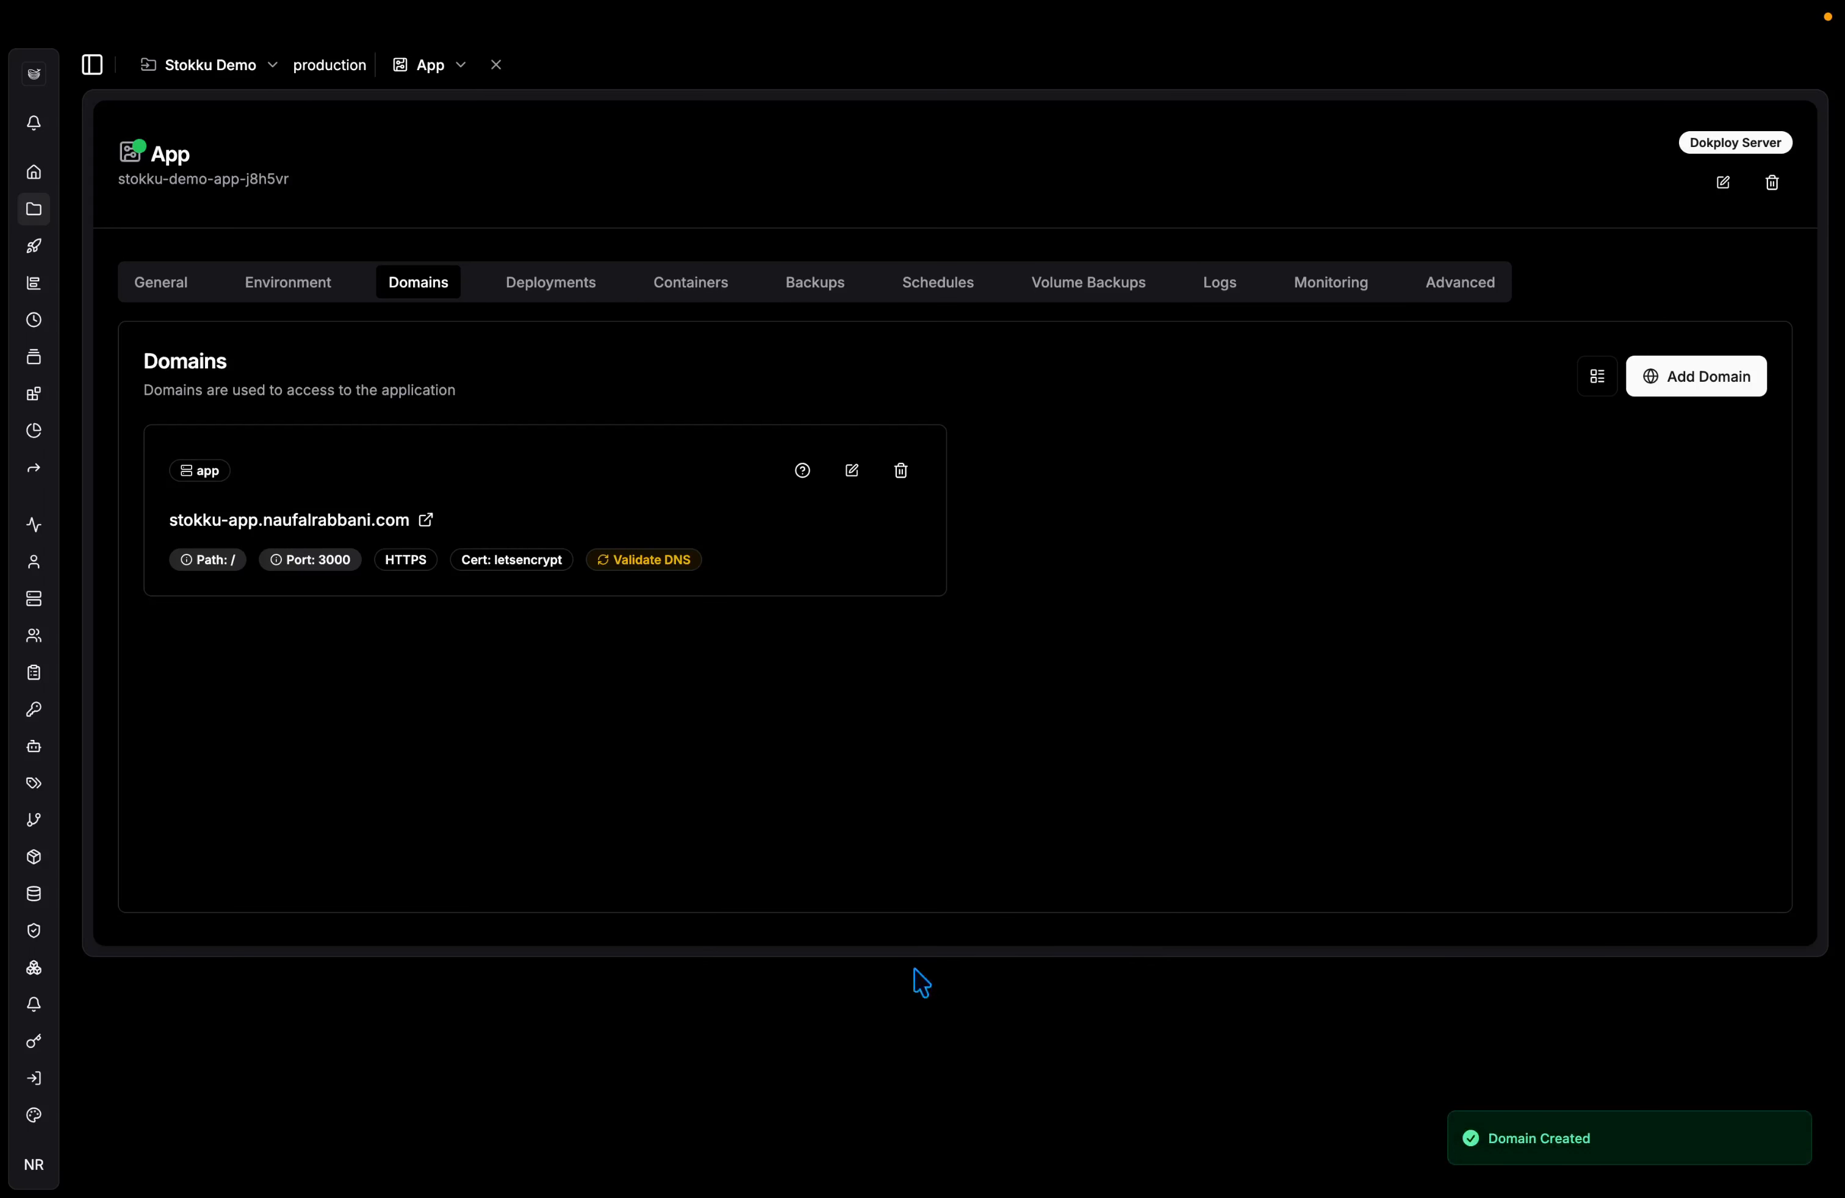
Validate the domain's DNS as Behind Cloudflare, then test the link, which returns 404.
{"action": "left_click", "coordinate": [657, 562]}
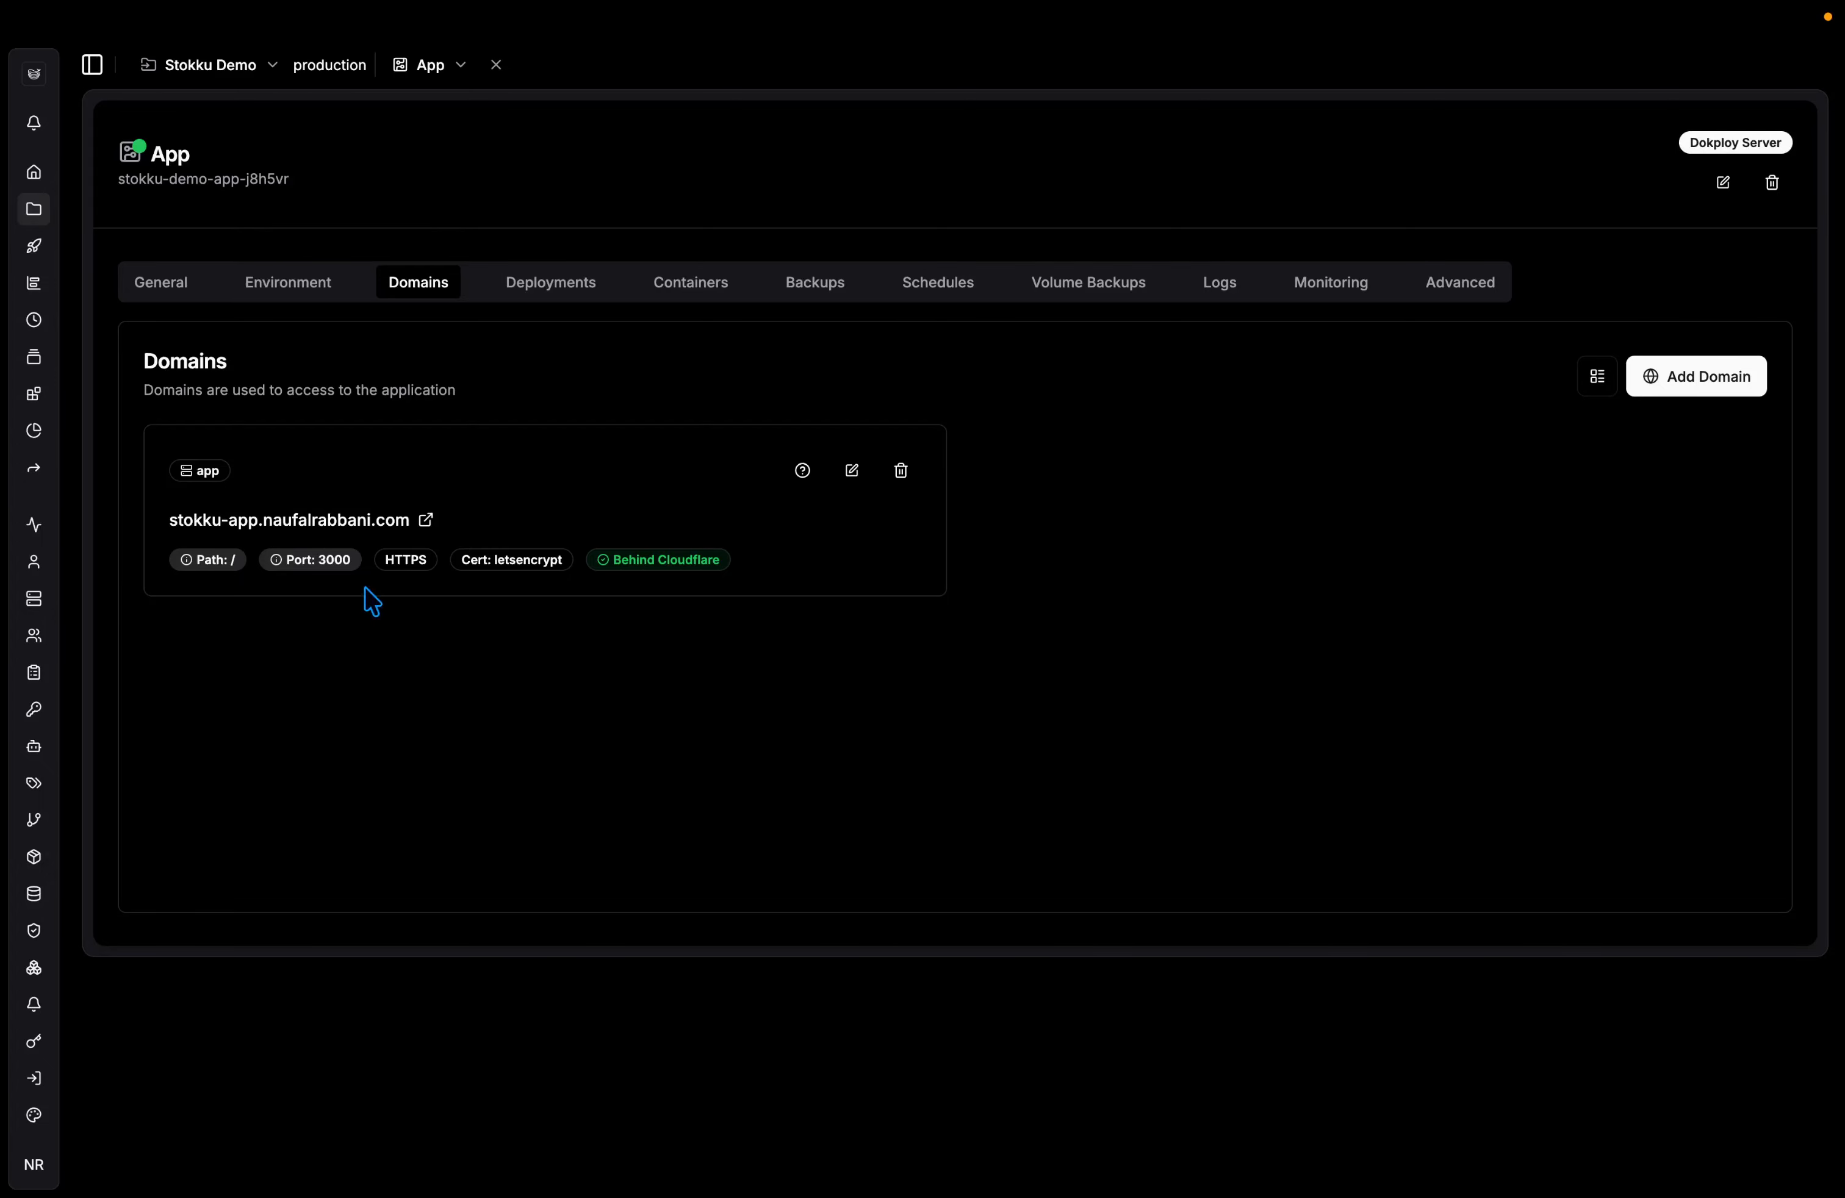
{"action": "left_click", "coordinate": [366, 526]}
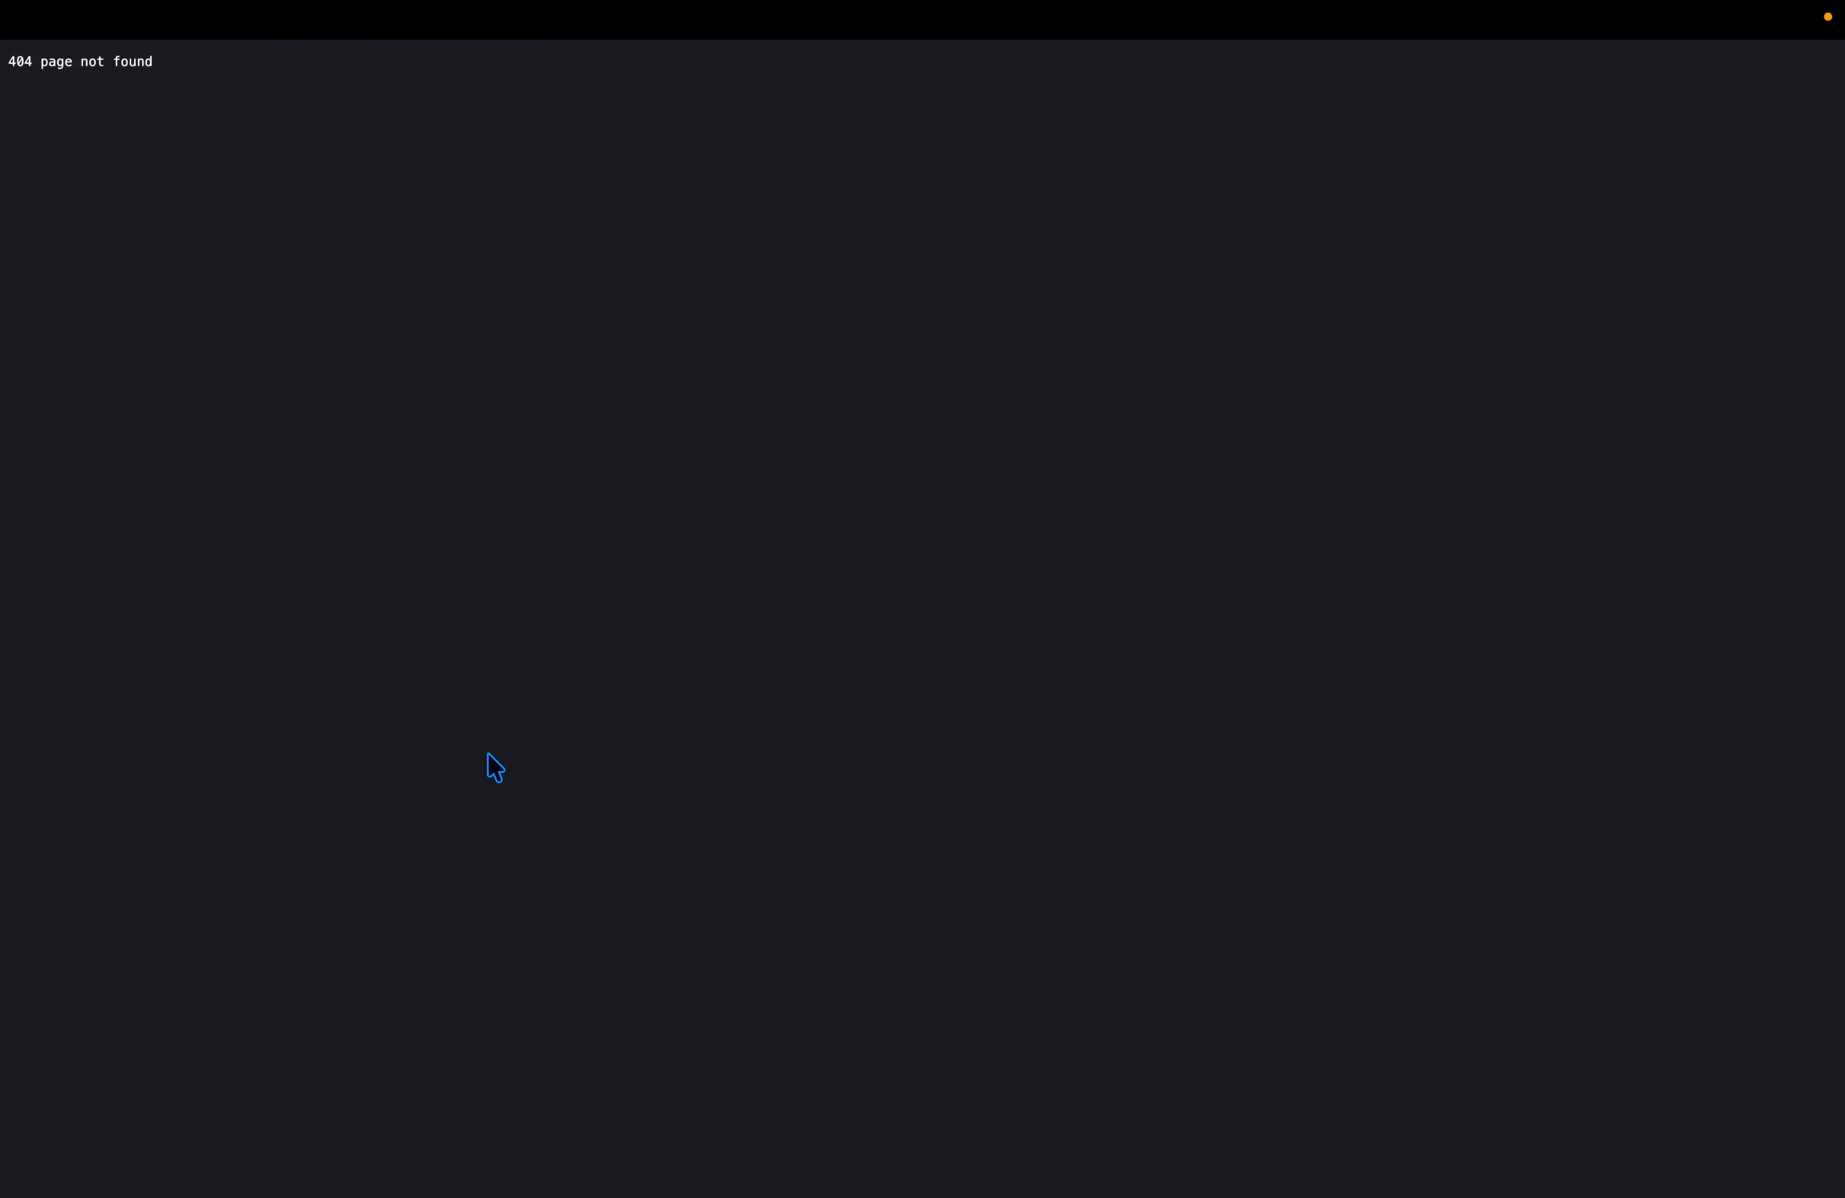
{"action": "key", "text": "super+w"}
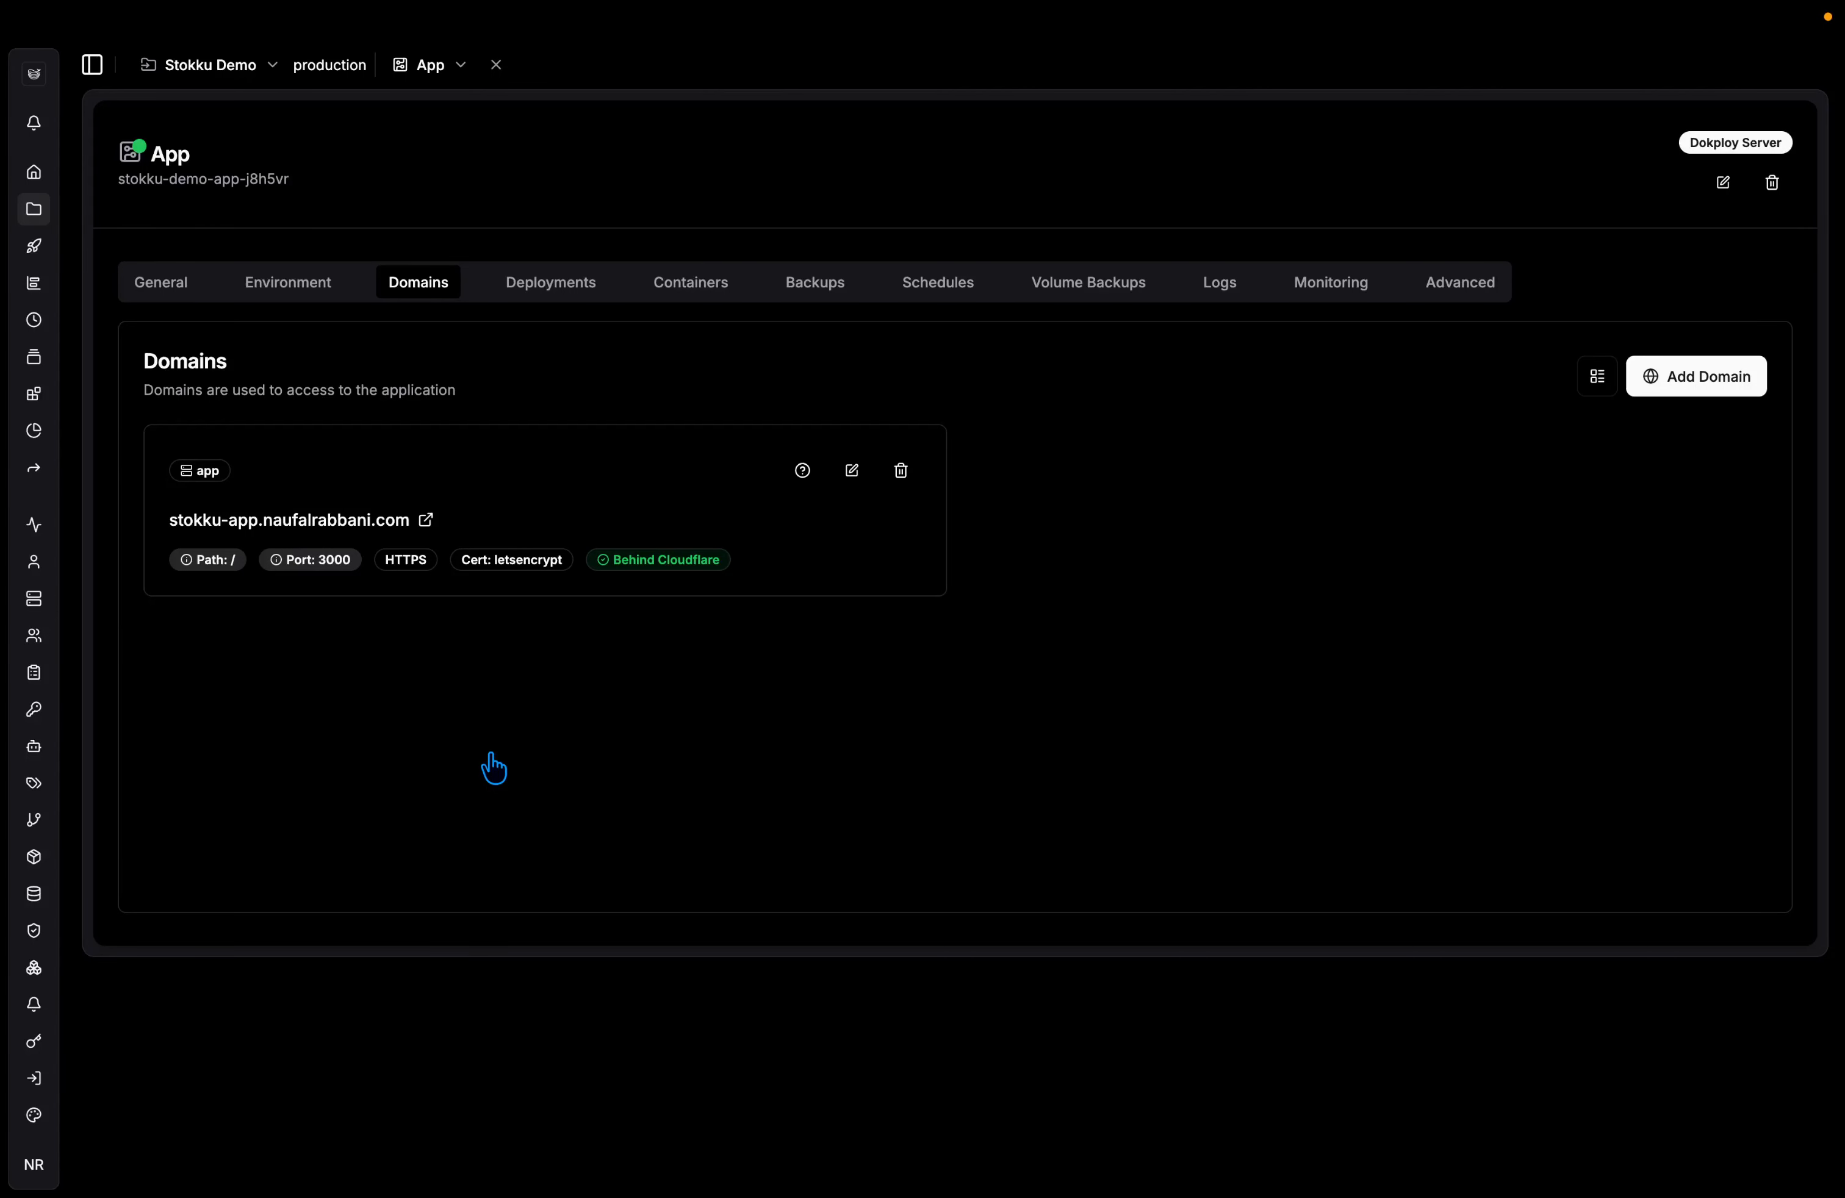
Reload the App compose, check Deployments and Domains, and retry the stokku-app link.
{"action": "left_click", "coordinate": [183, 306]}
{"action": "left_click", "coordinate": [308, 446]}
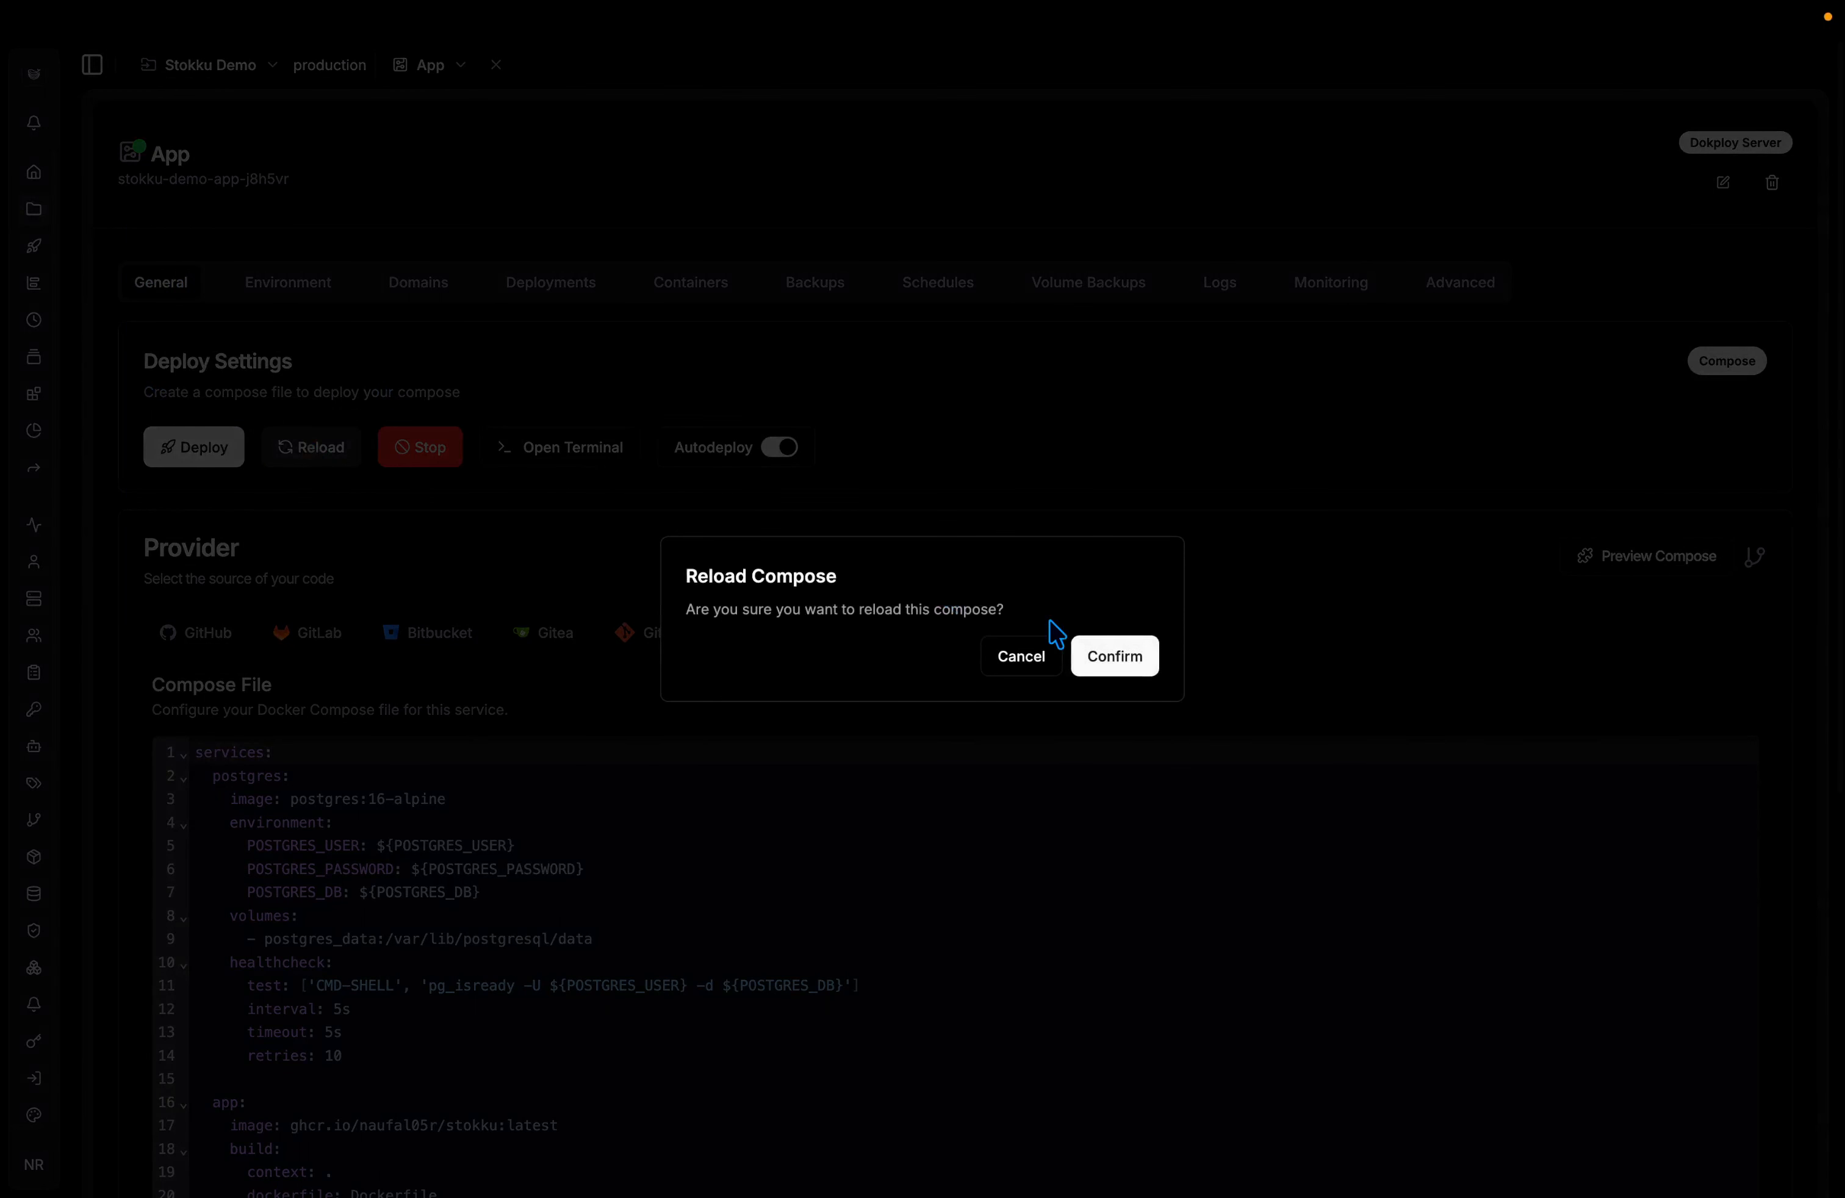
{"action": "left_click", "coordinate": [1128, 661]}
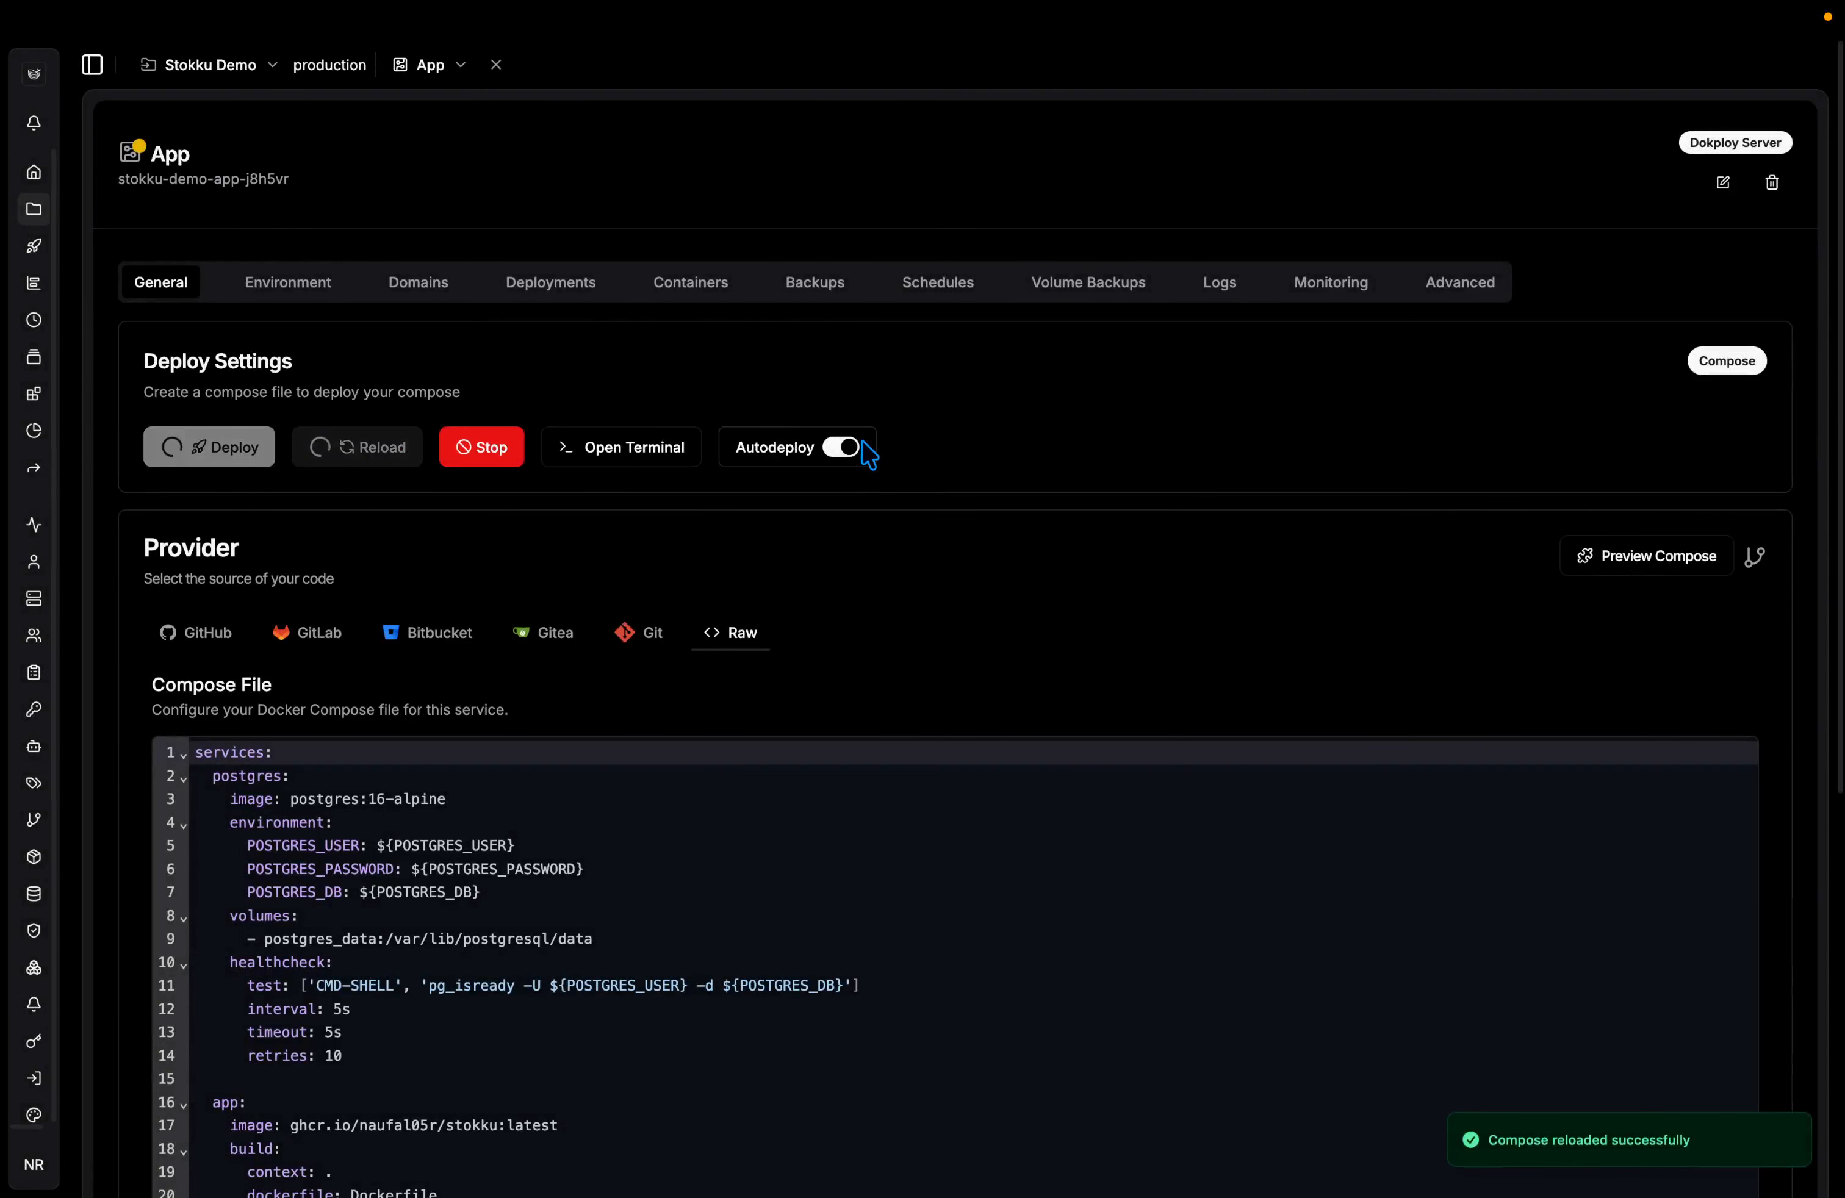
{"action": "left_click", "coordinate": [439, 295]}
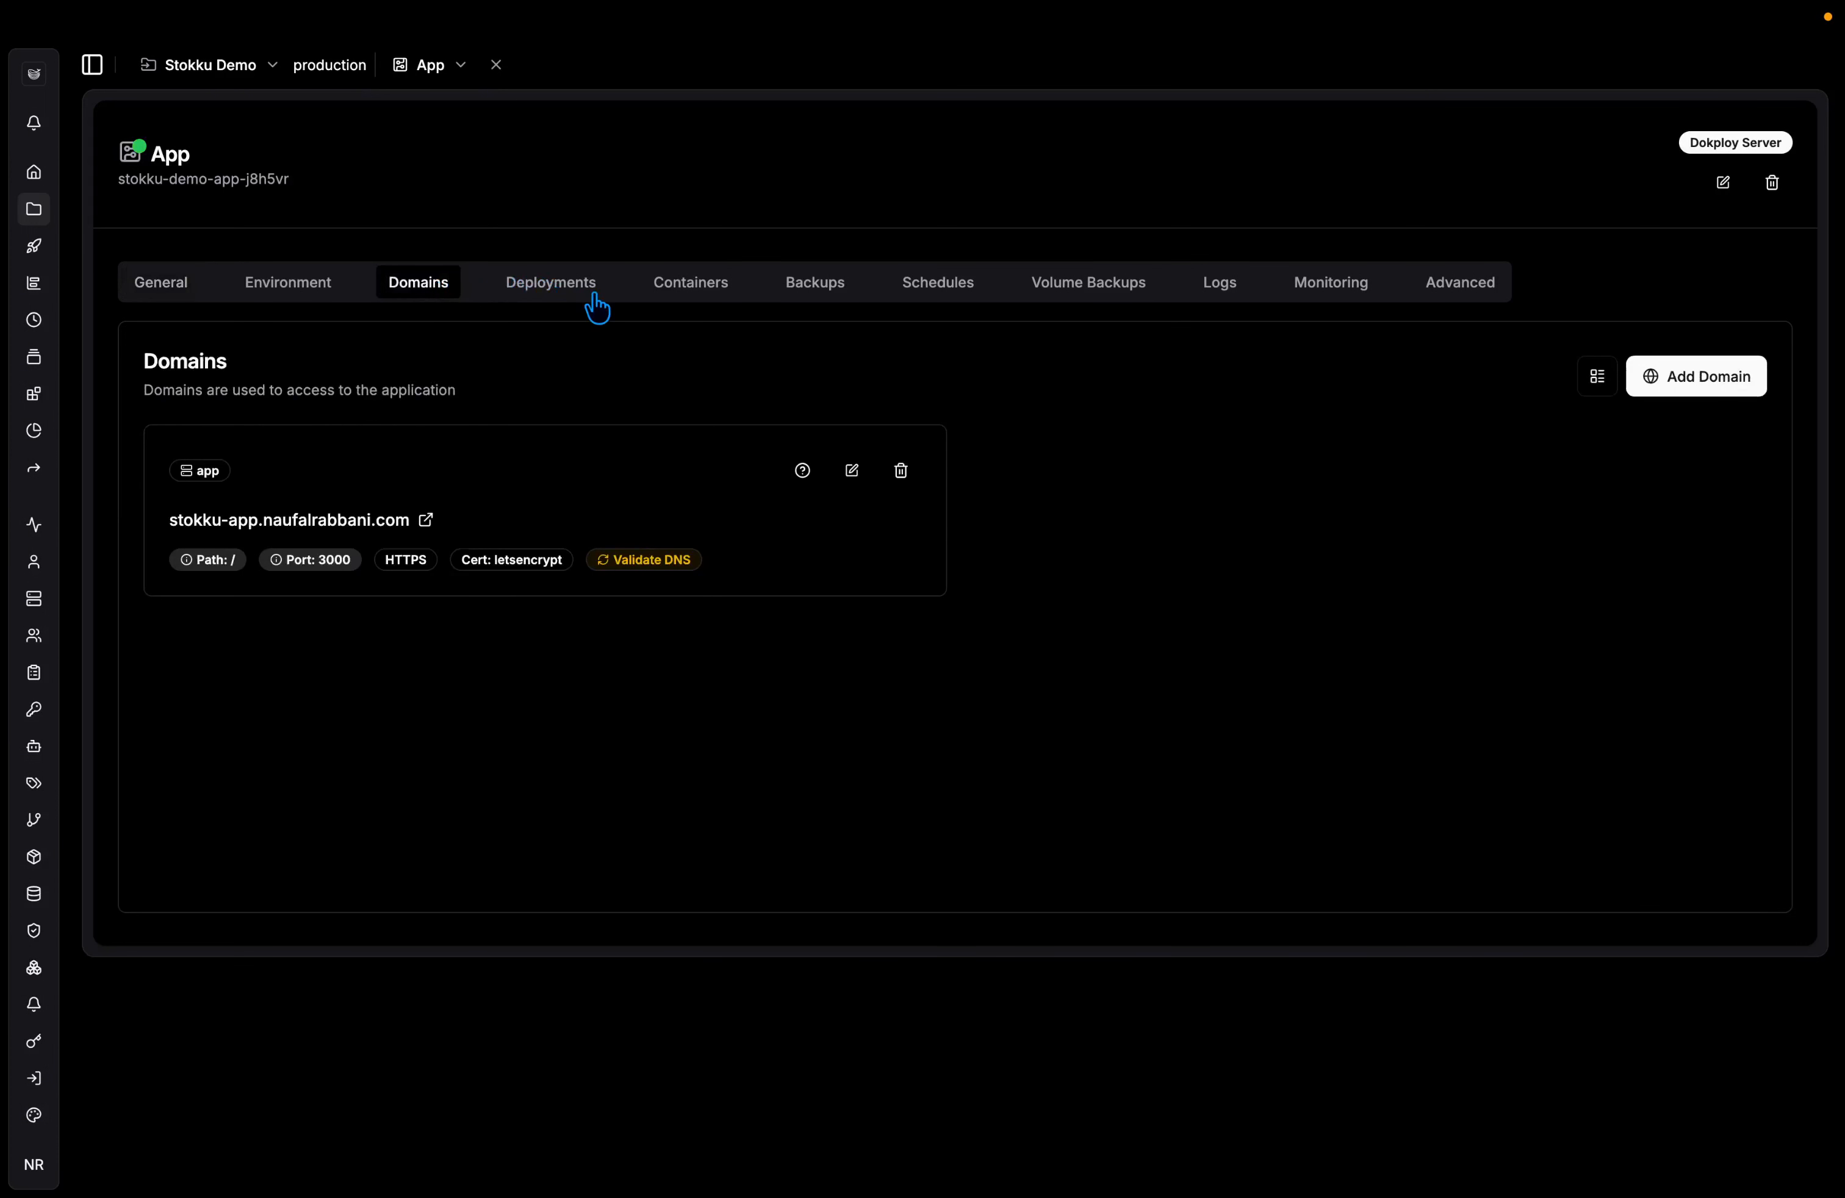
{"action": "left_click", "coordinate": [595, 300]}
{"action": "left_click", "coordinate": [455, 288]}
{"action": "left_click", "coordinate": [348, 520]}
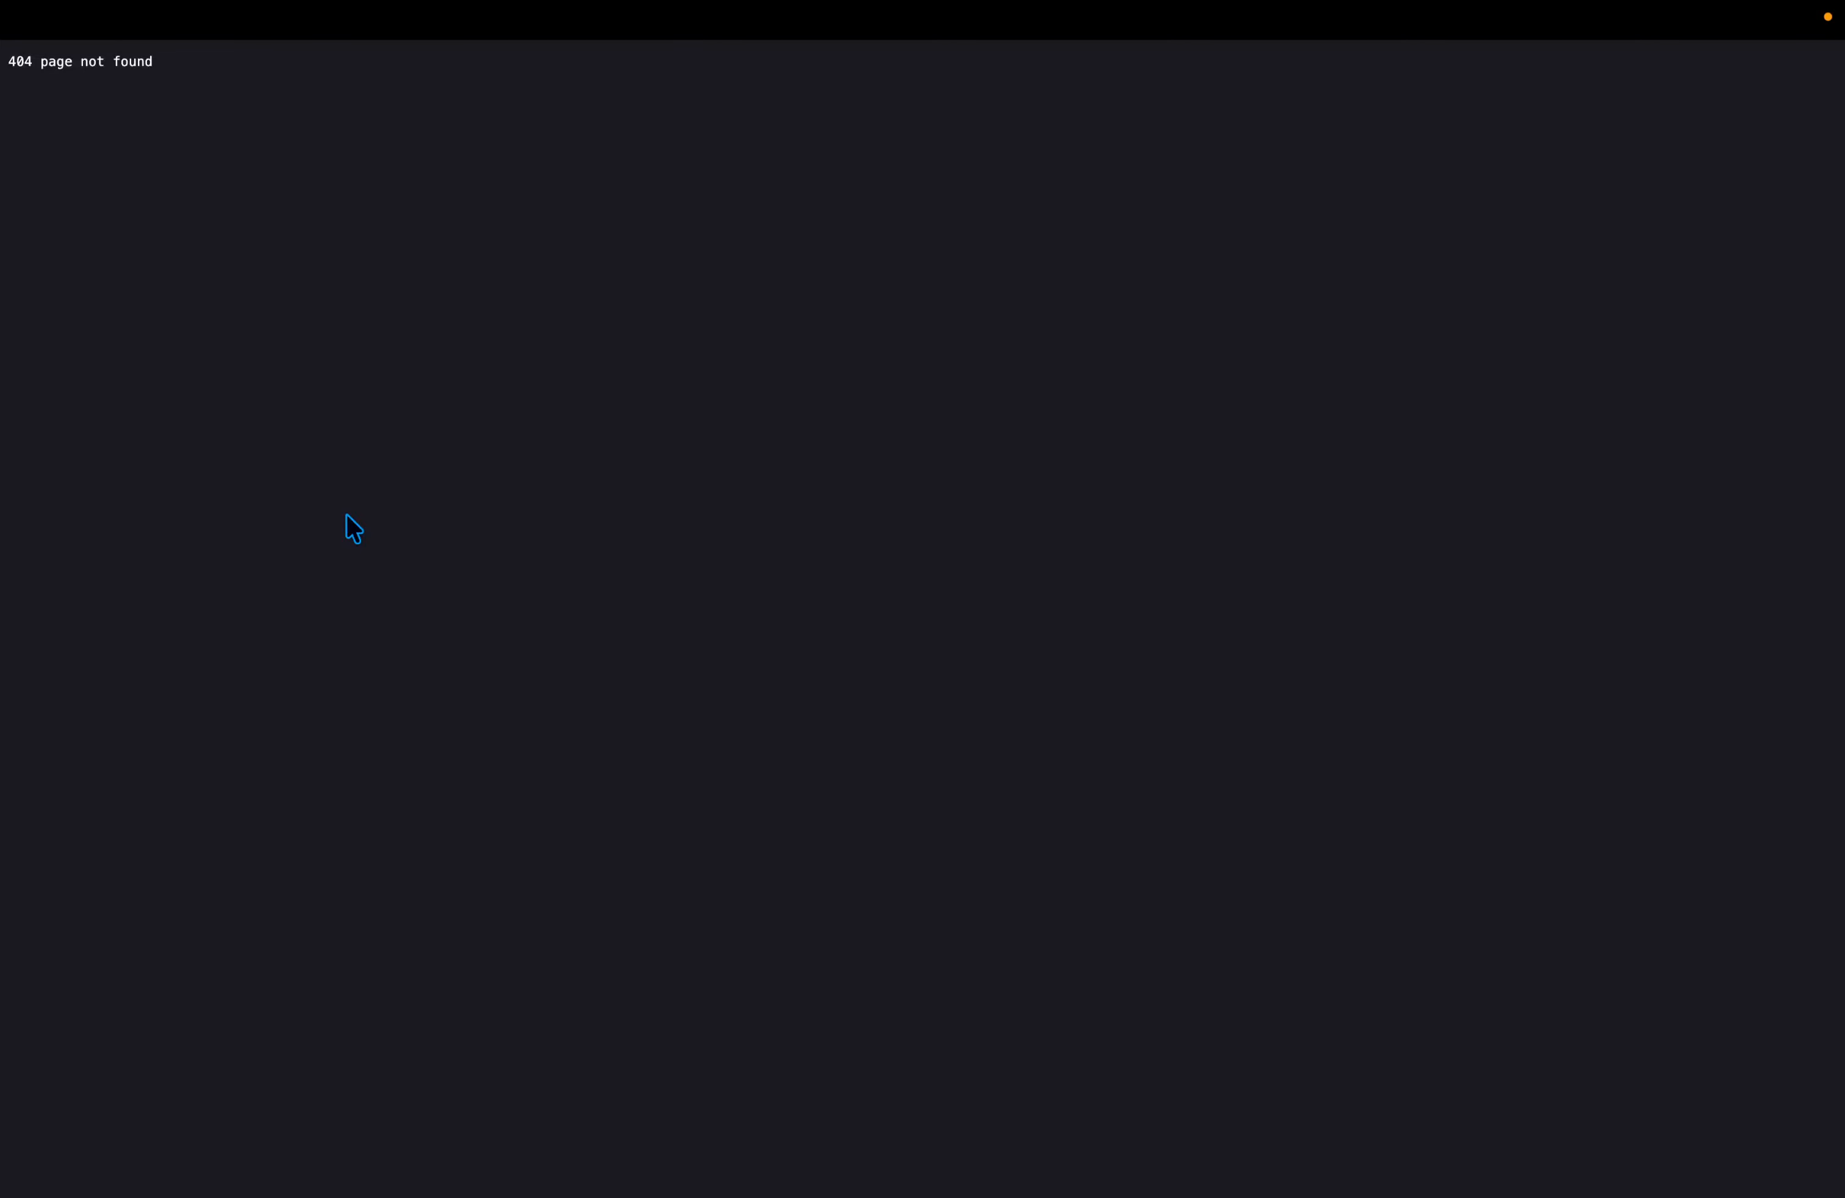
{"action": "key", "text": "super+w"}
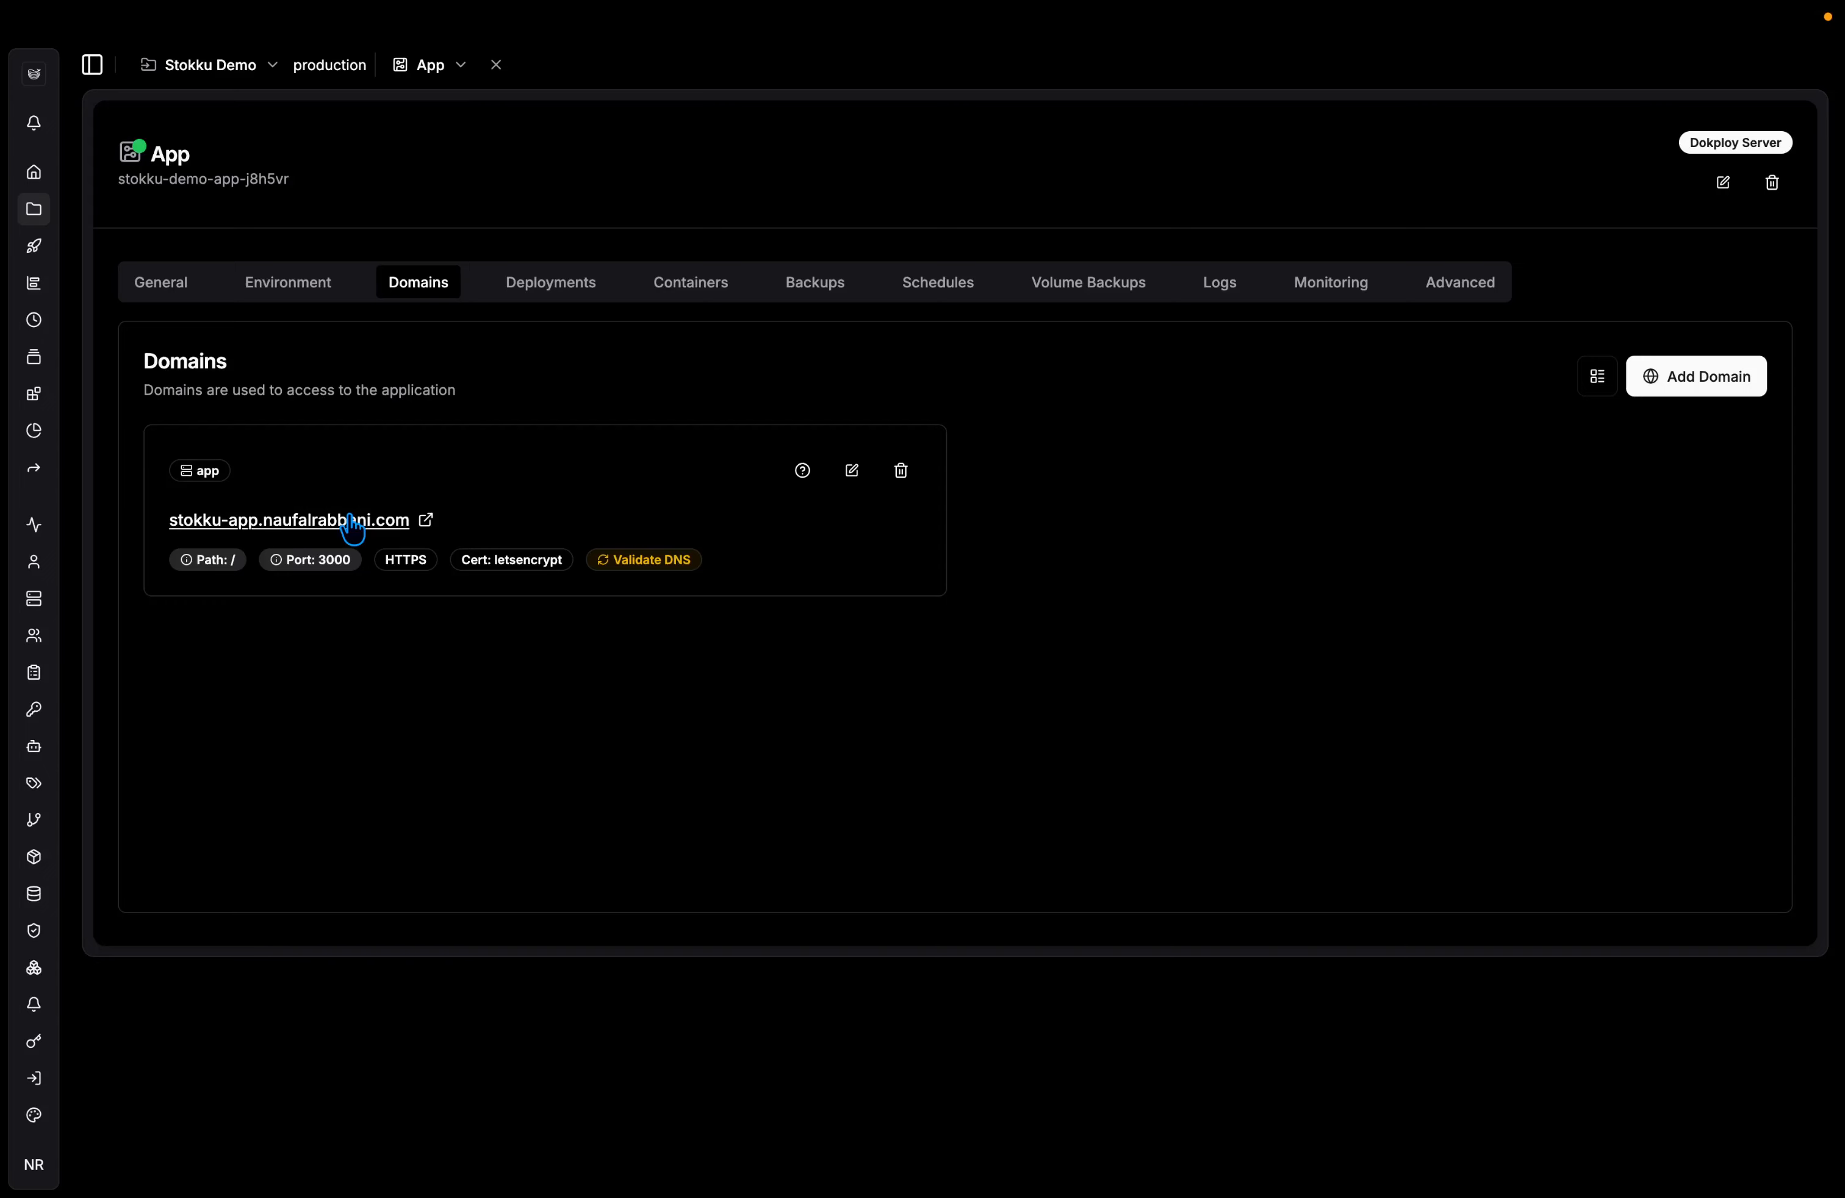
Reload the compose a second time and verify the deployment before returning to Domains.
{"action": "left_click", "coordinate": [170, 283]}
{"action": "left_click", "coordinate": [312, 448]}
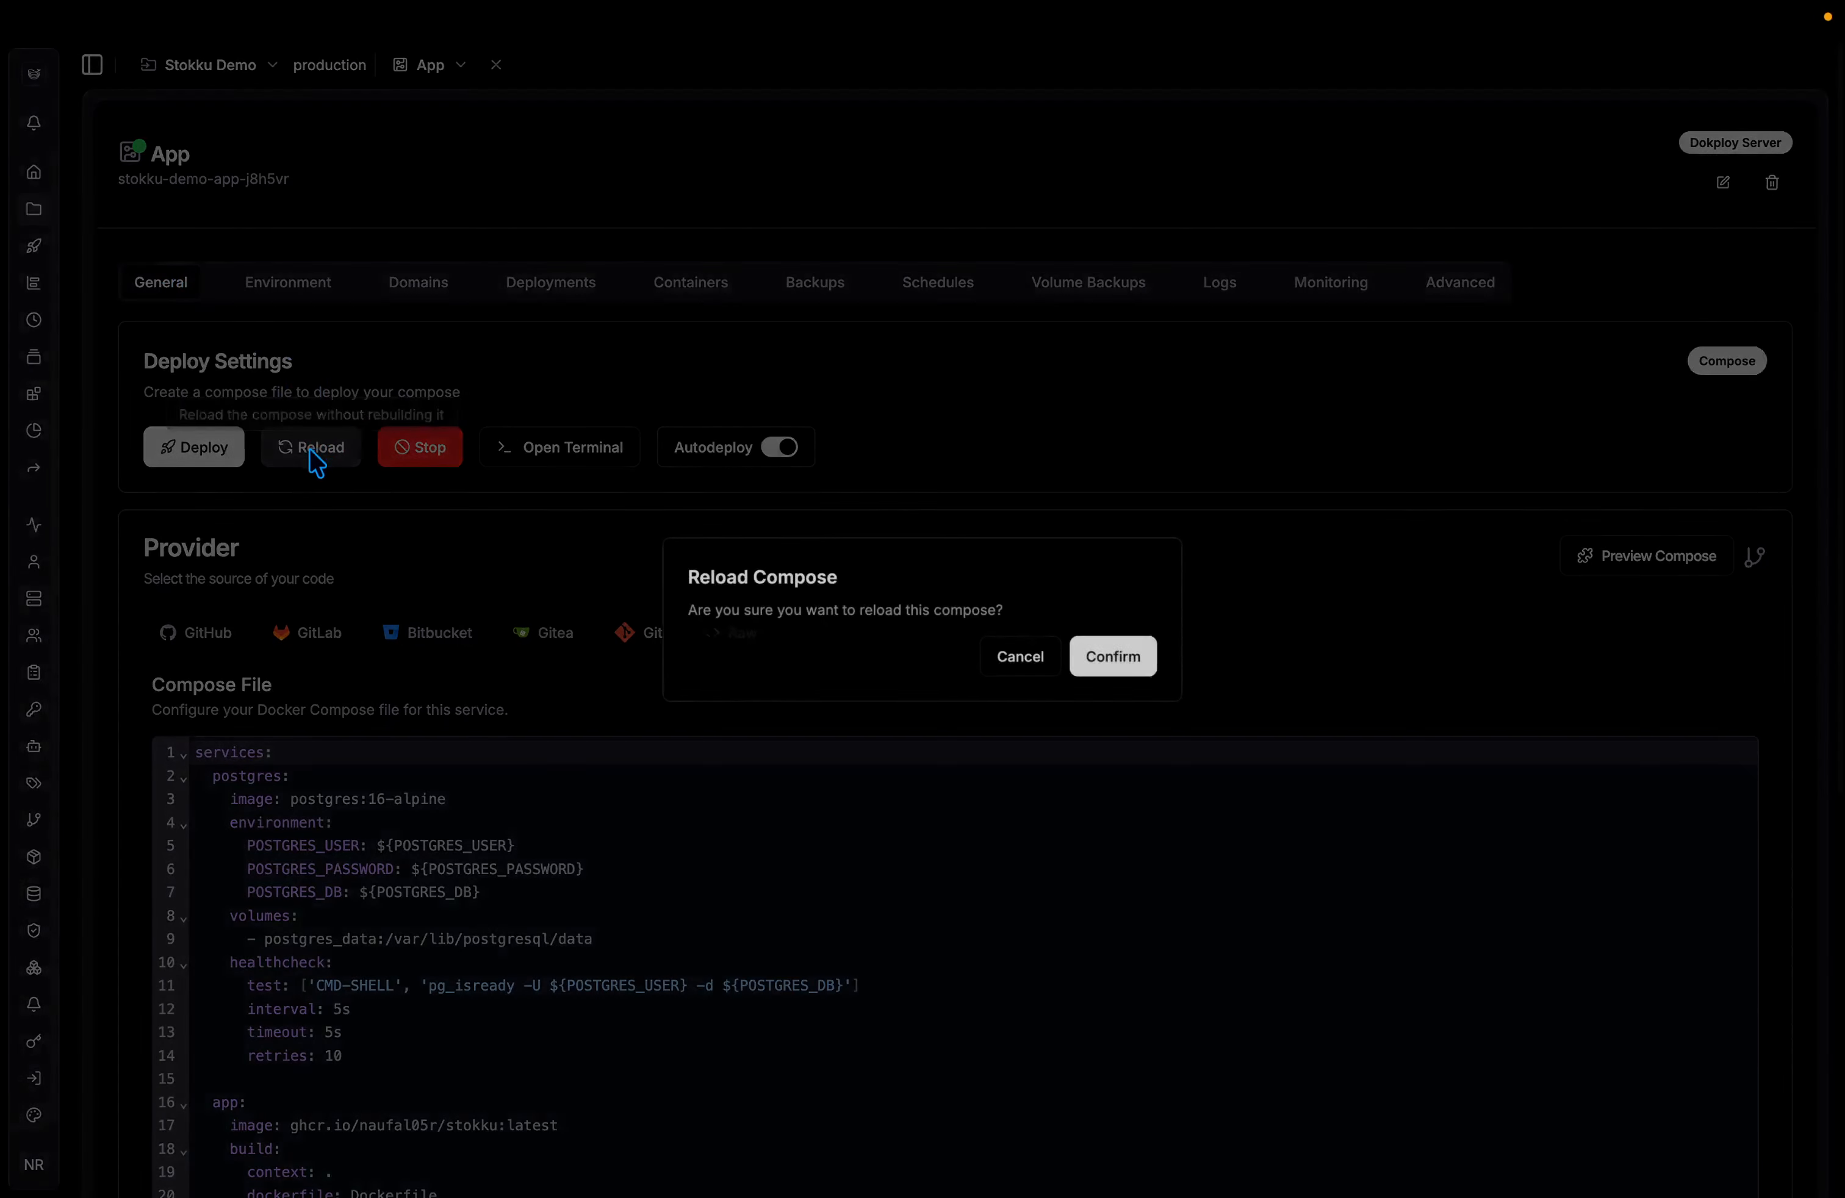
{"action": "left_click", "coordinate": [1120, 663]}
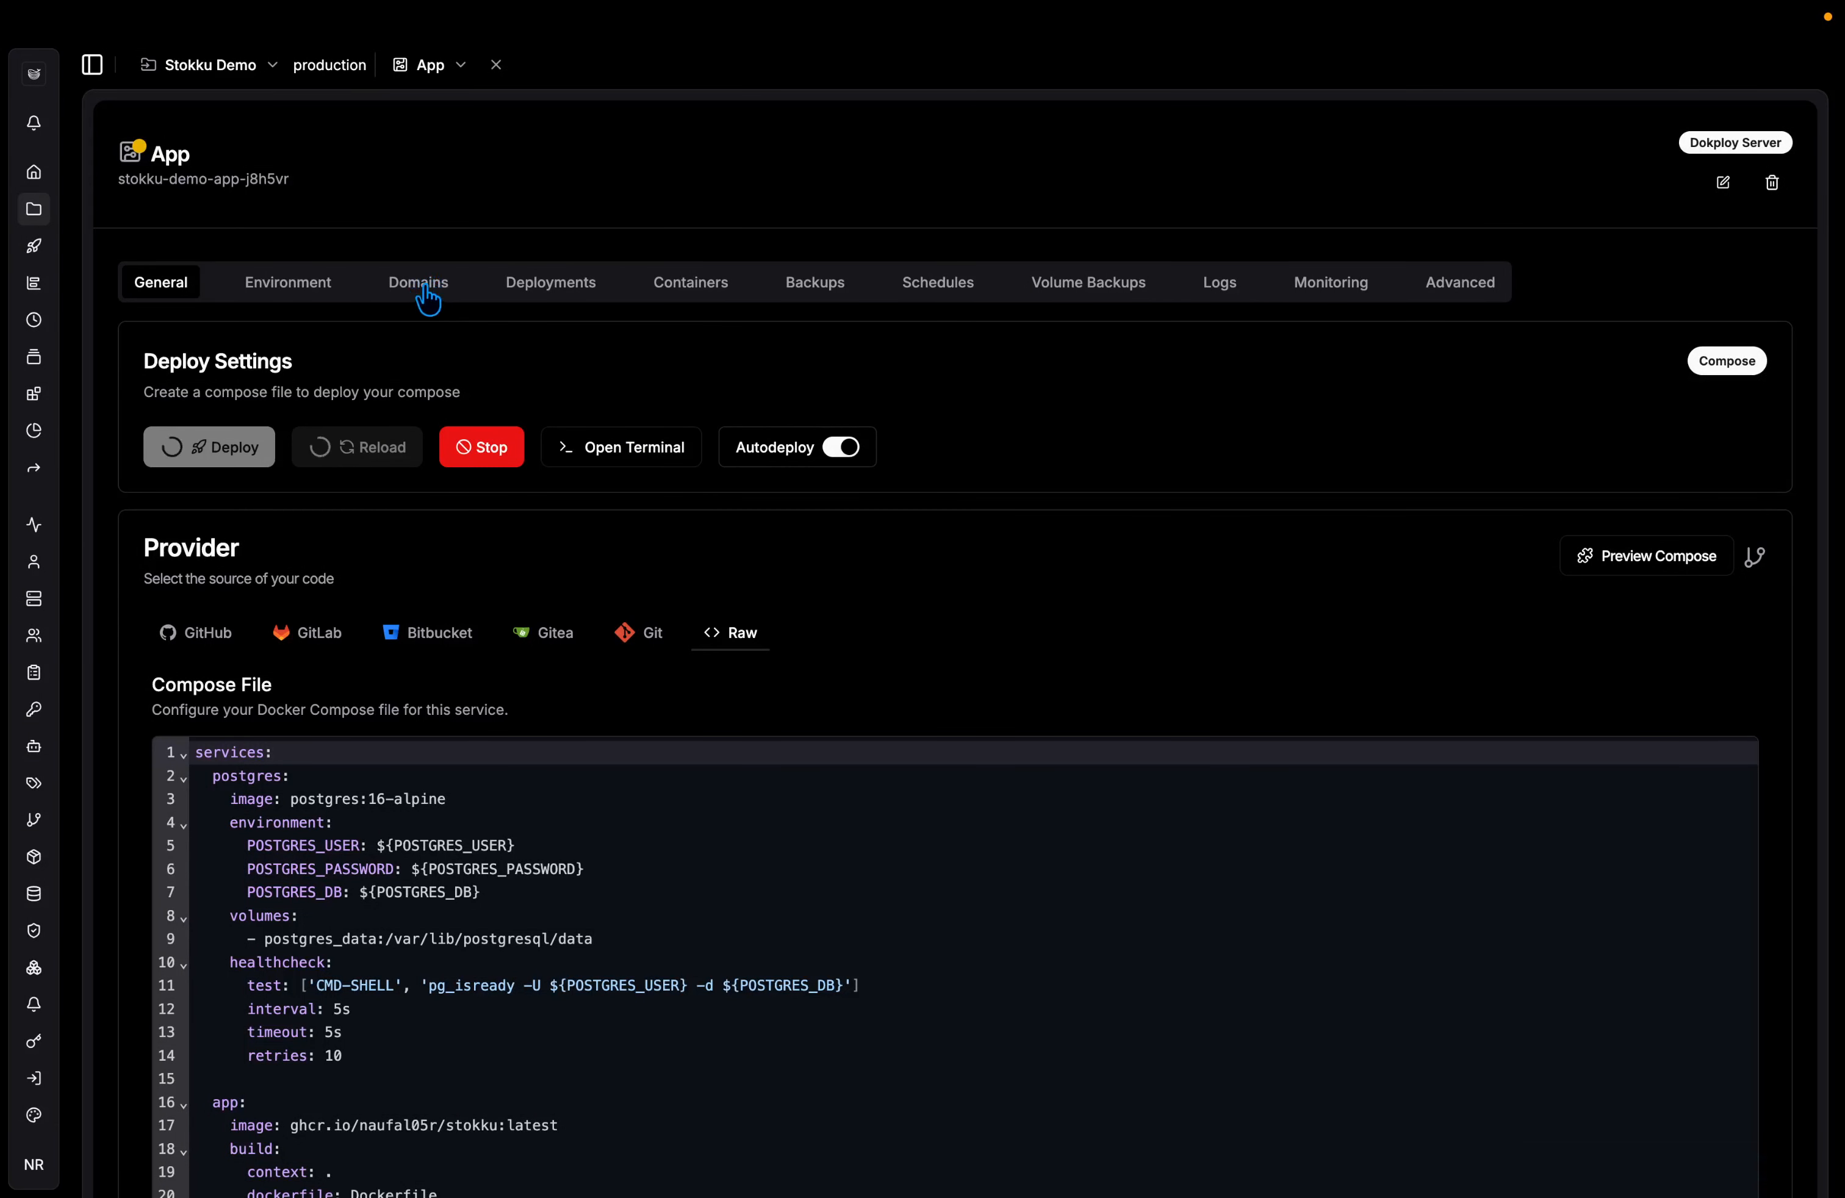
{"action": "left_click", "coordinate": [515, 297]}
{"action": "left_click", "coordinate": [438, 294]}
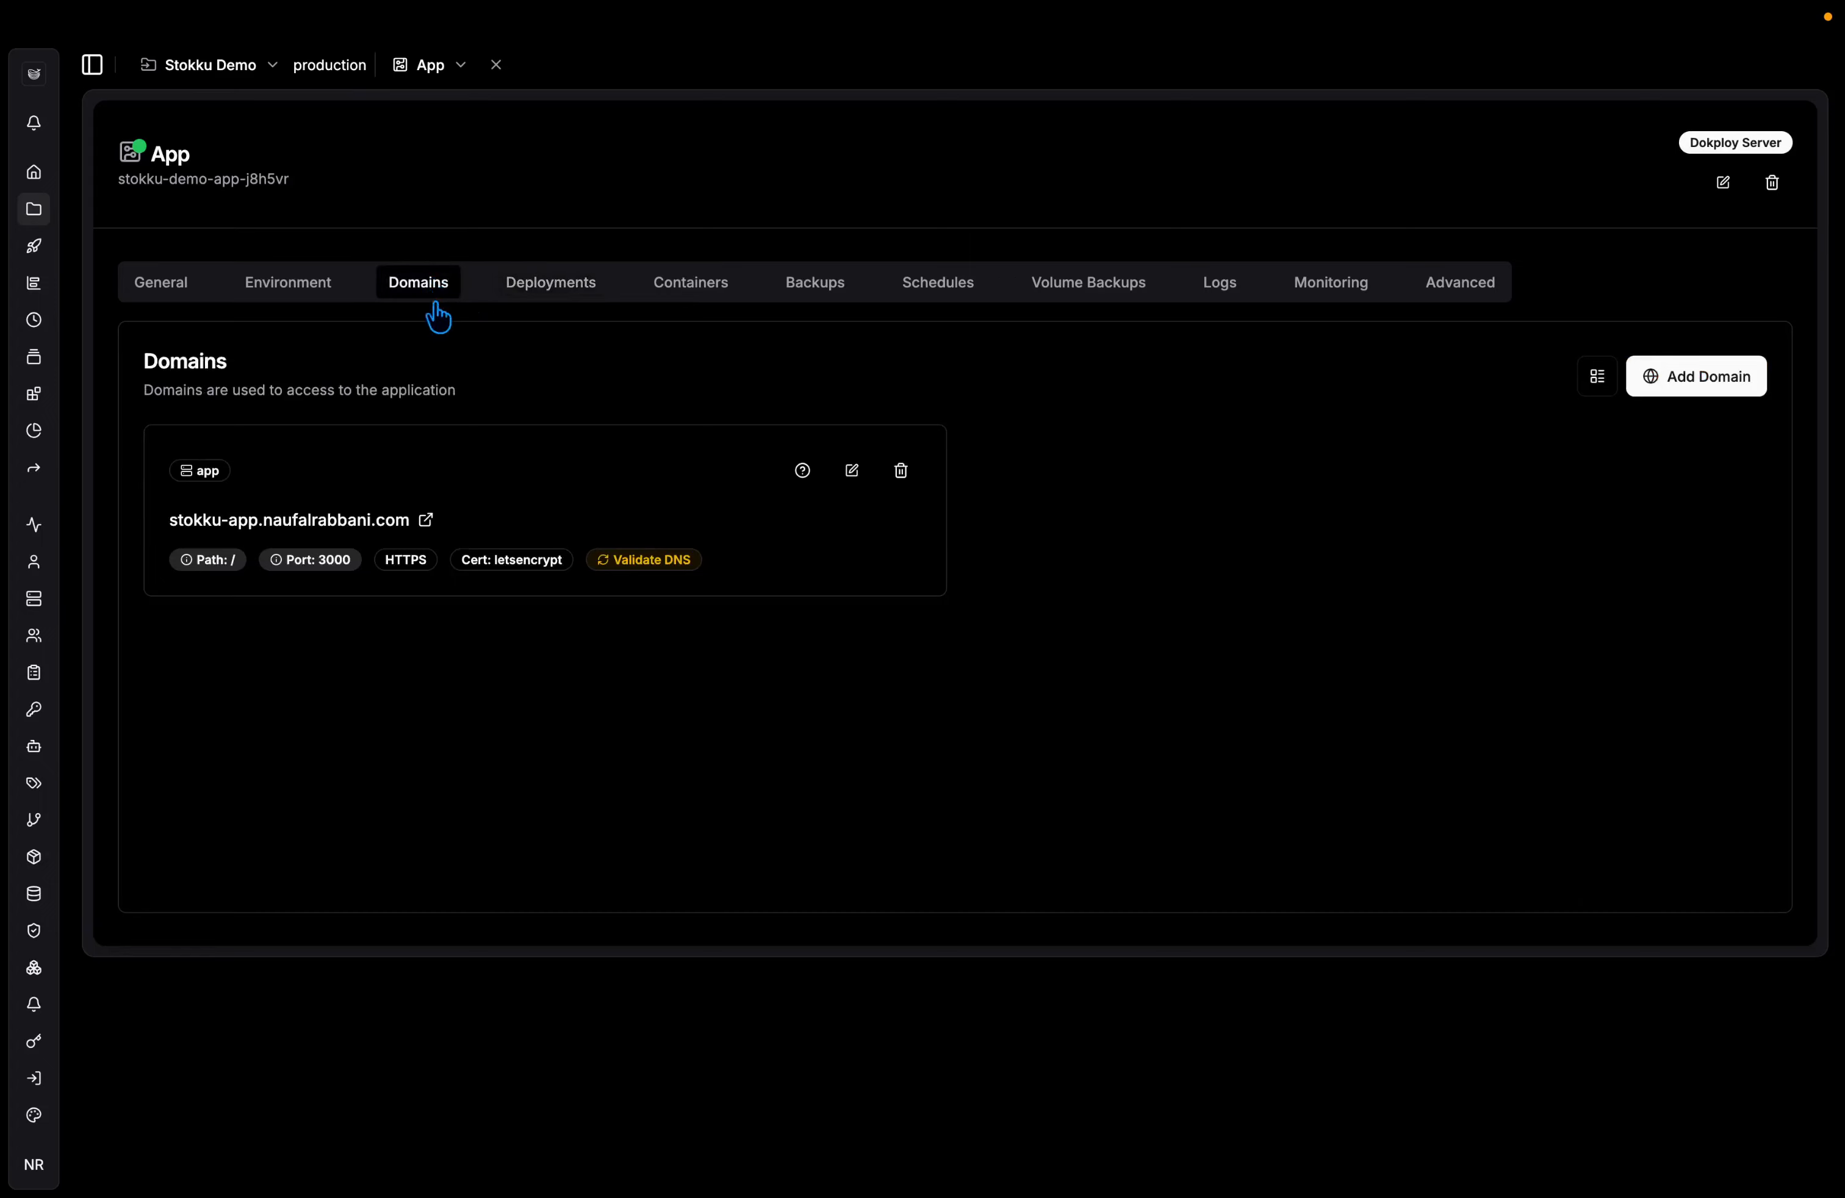
Open the app at its stokku-app domain to reach the create-first-user page.
{"action": "left_click", "coordinate": [346, 520]}
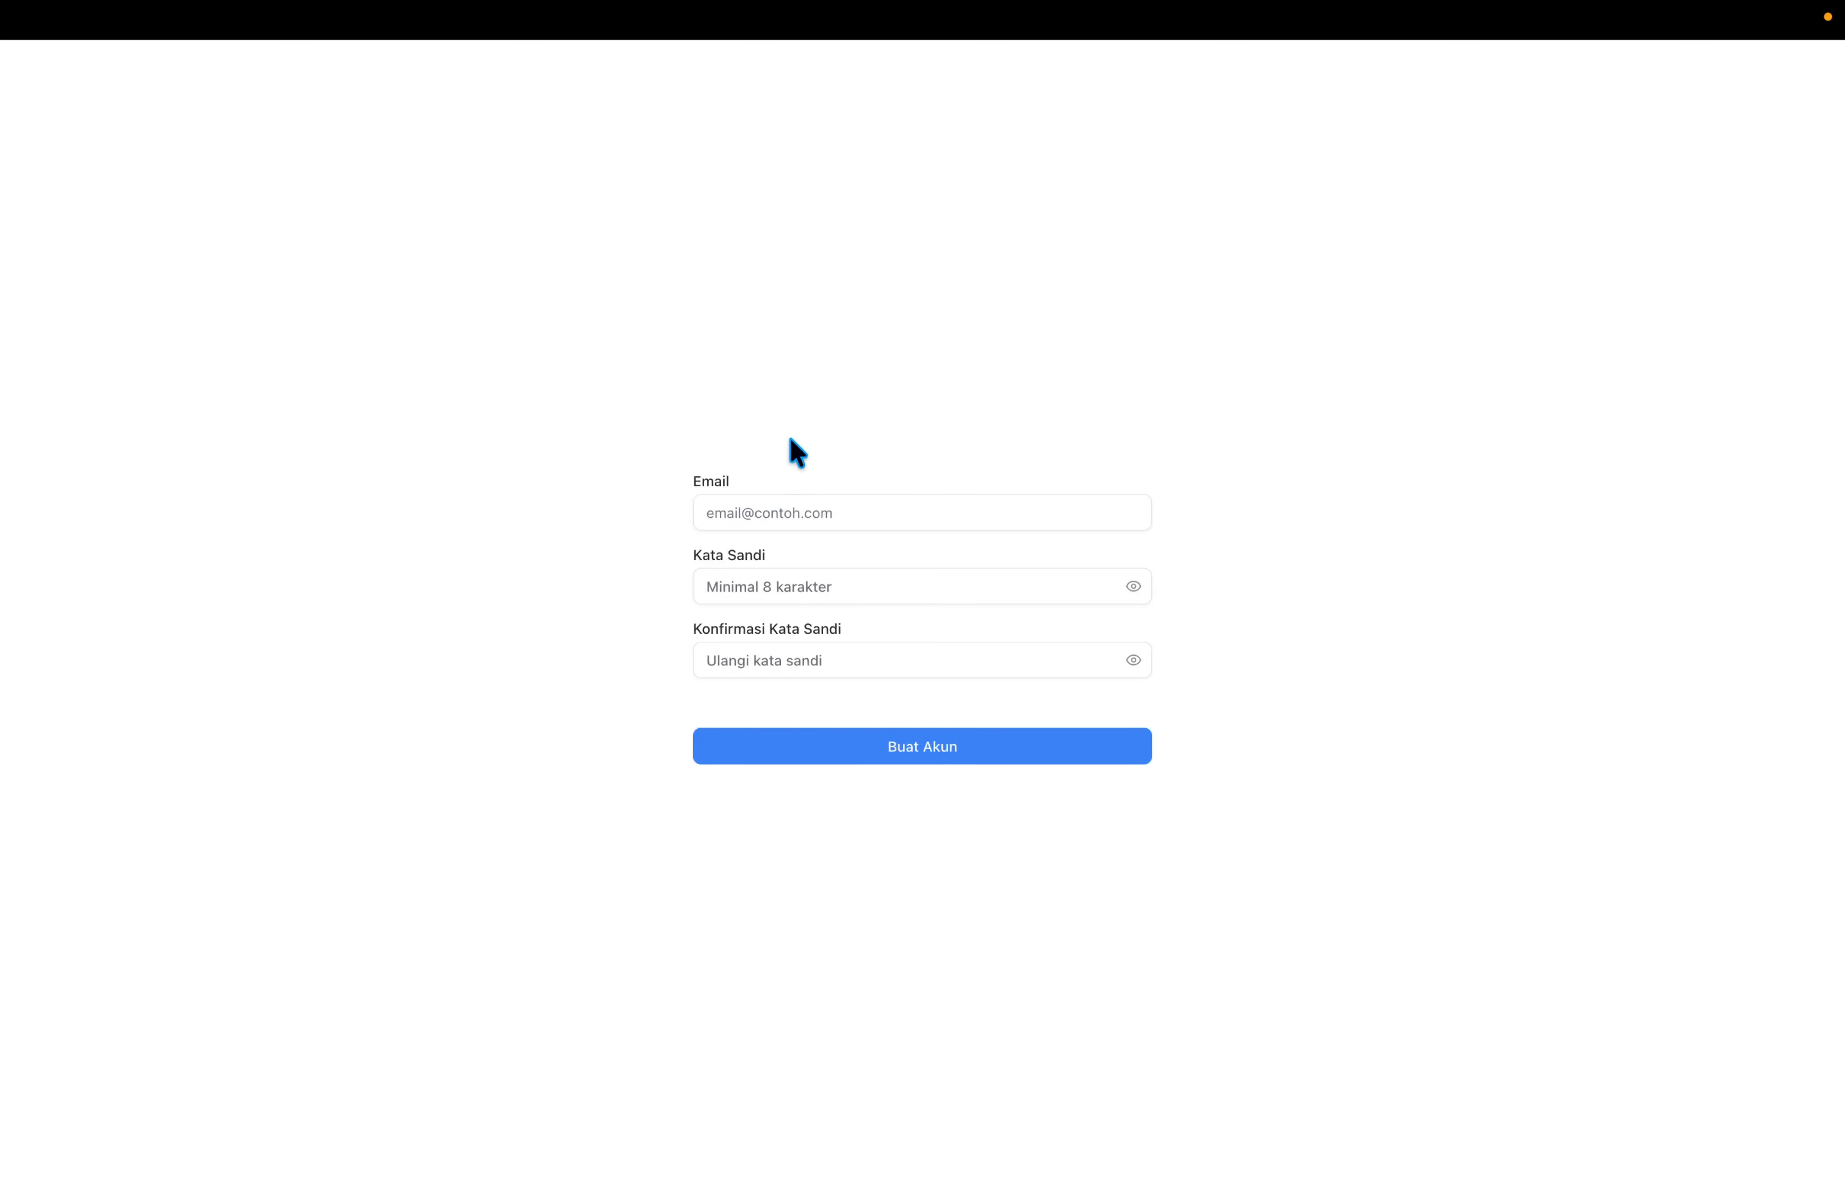
{"action": "key", "text": "super+l"}
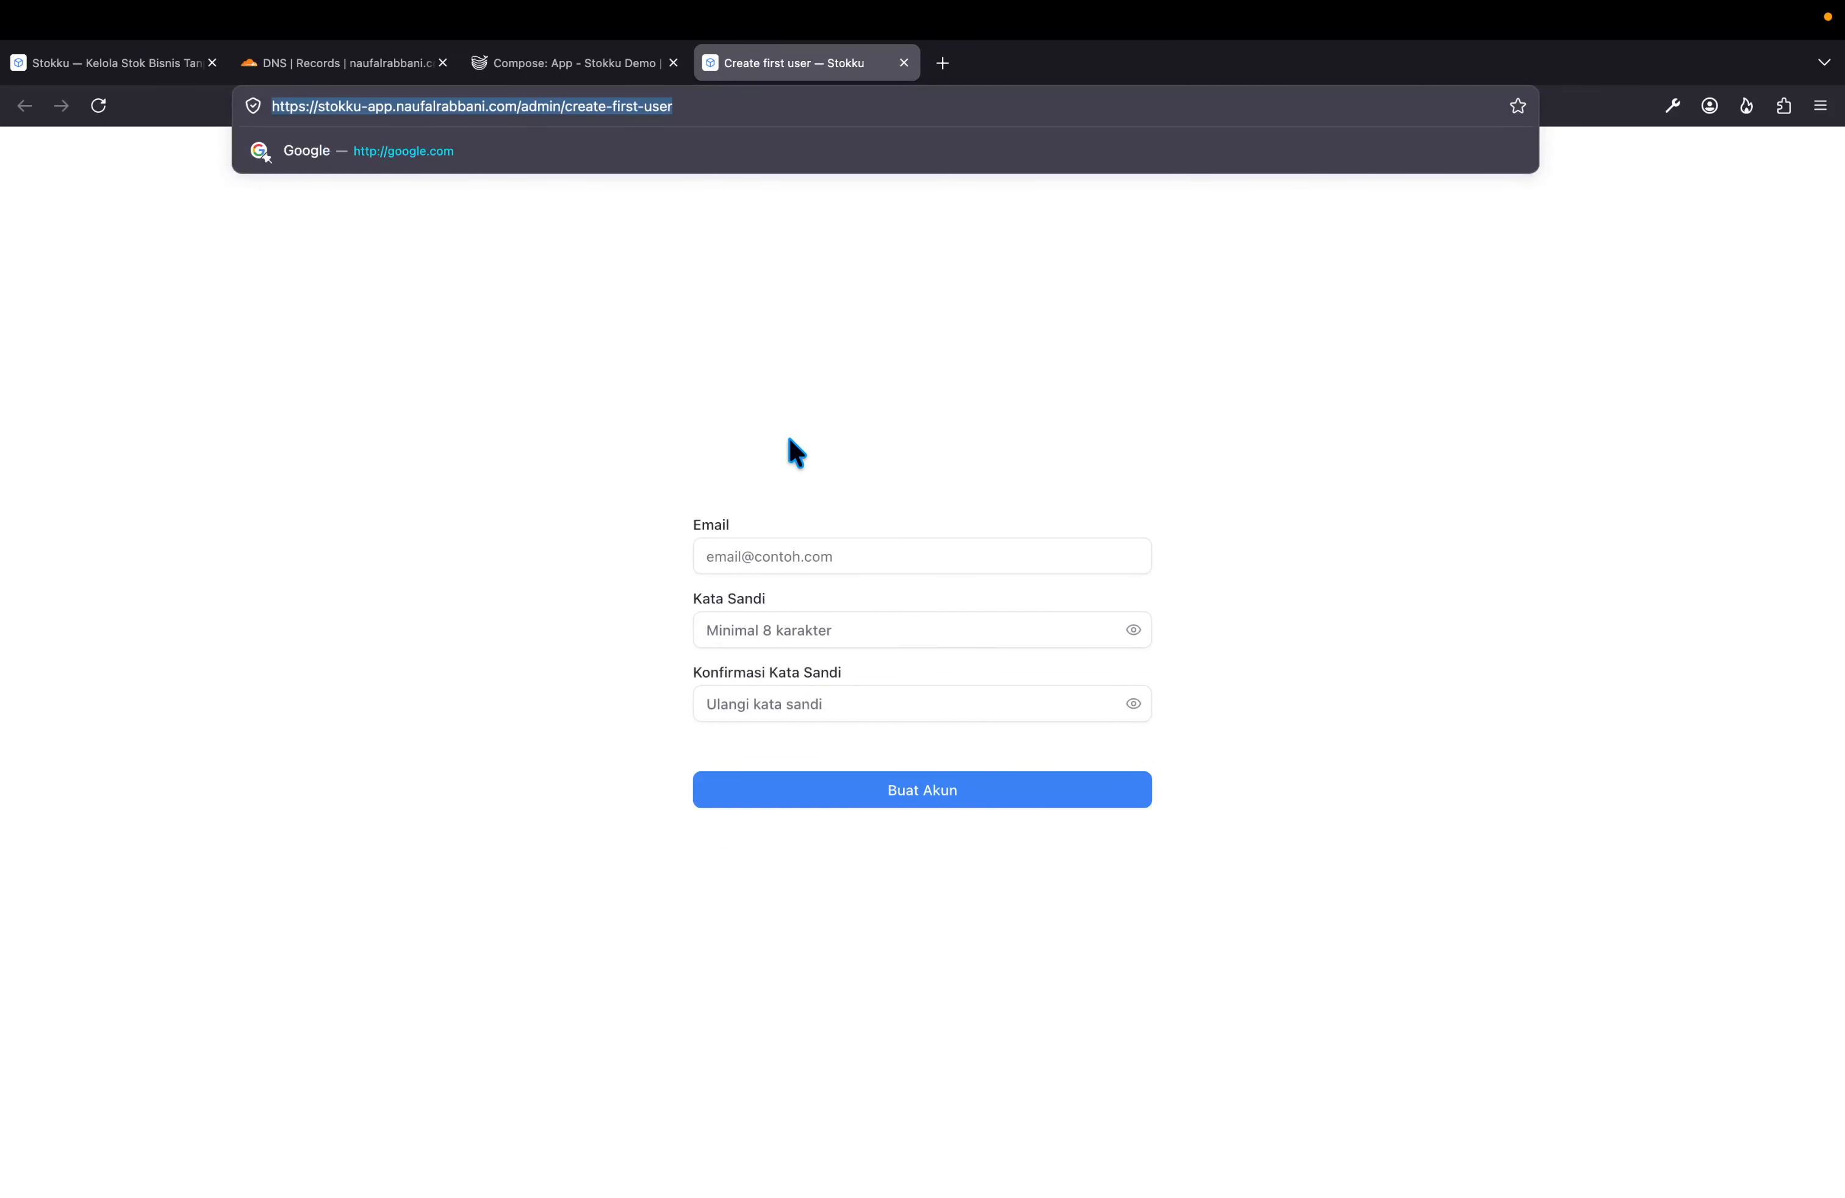
{"action": "key", "text": "Right"}
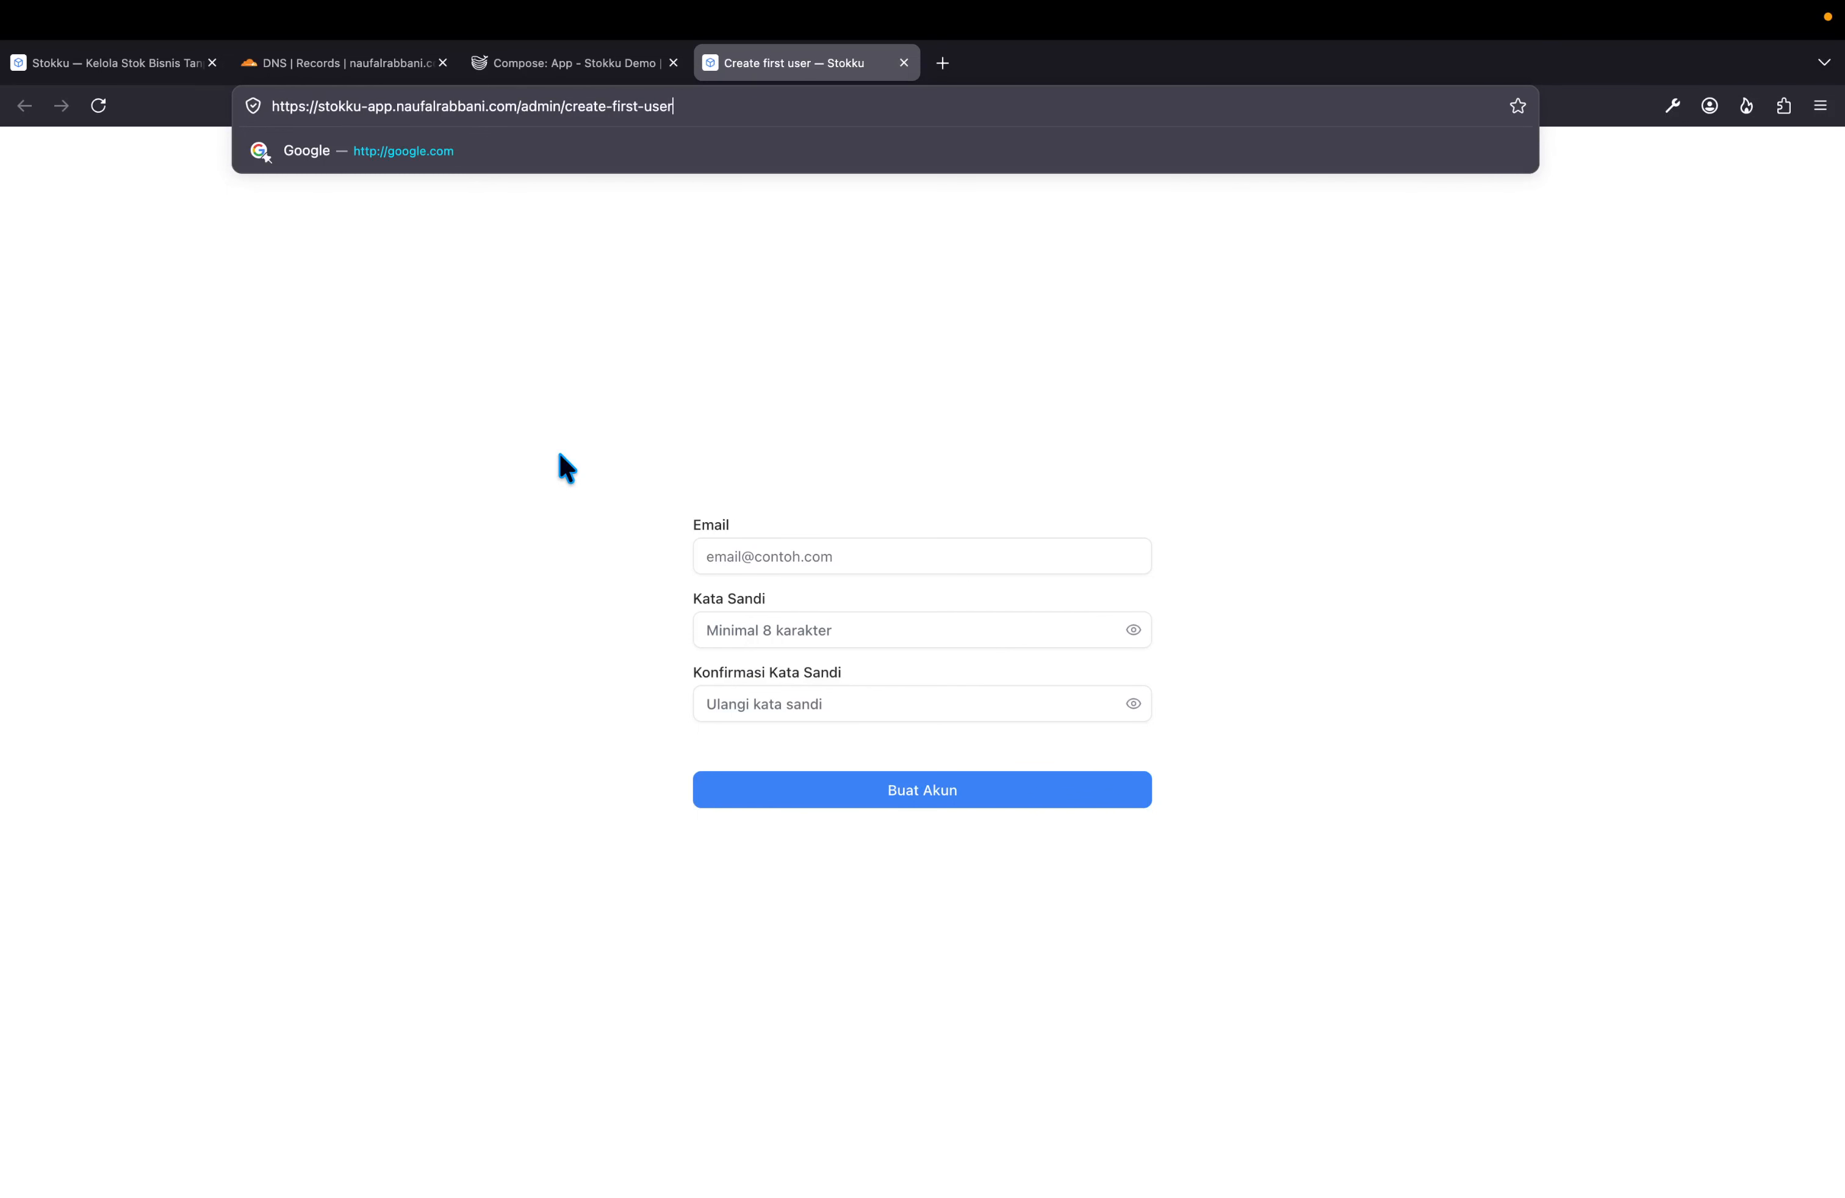
{"action": "left_click", "coordinate": [595, 499]}
Fill in the admin email, password and password confirmation, then submit Buat Akun.
{"action": "left_click", "coordinate": [759, 498]}
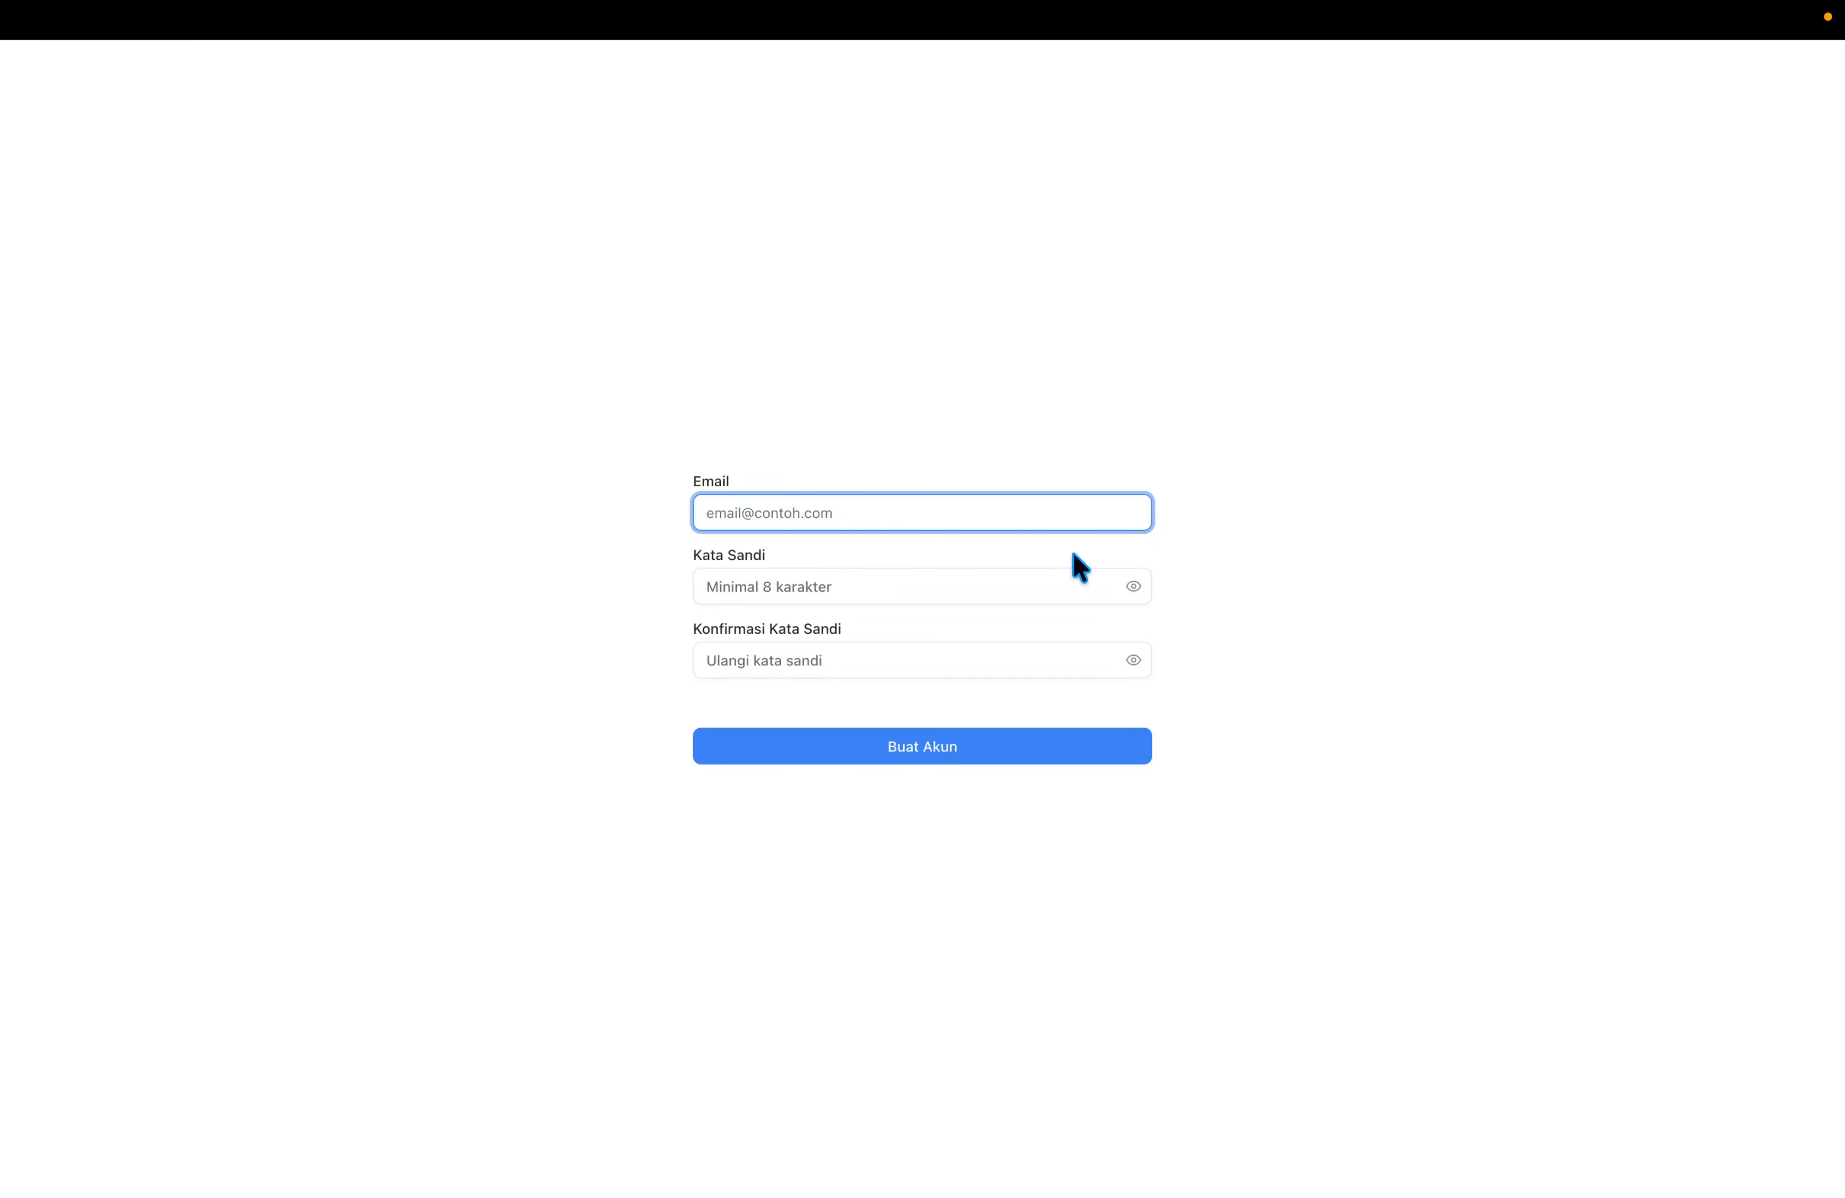
{"action": "key", "text": "Tab"}
{"action": "type", "text": "••"}
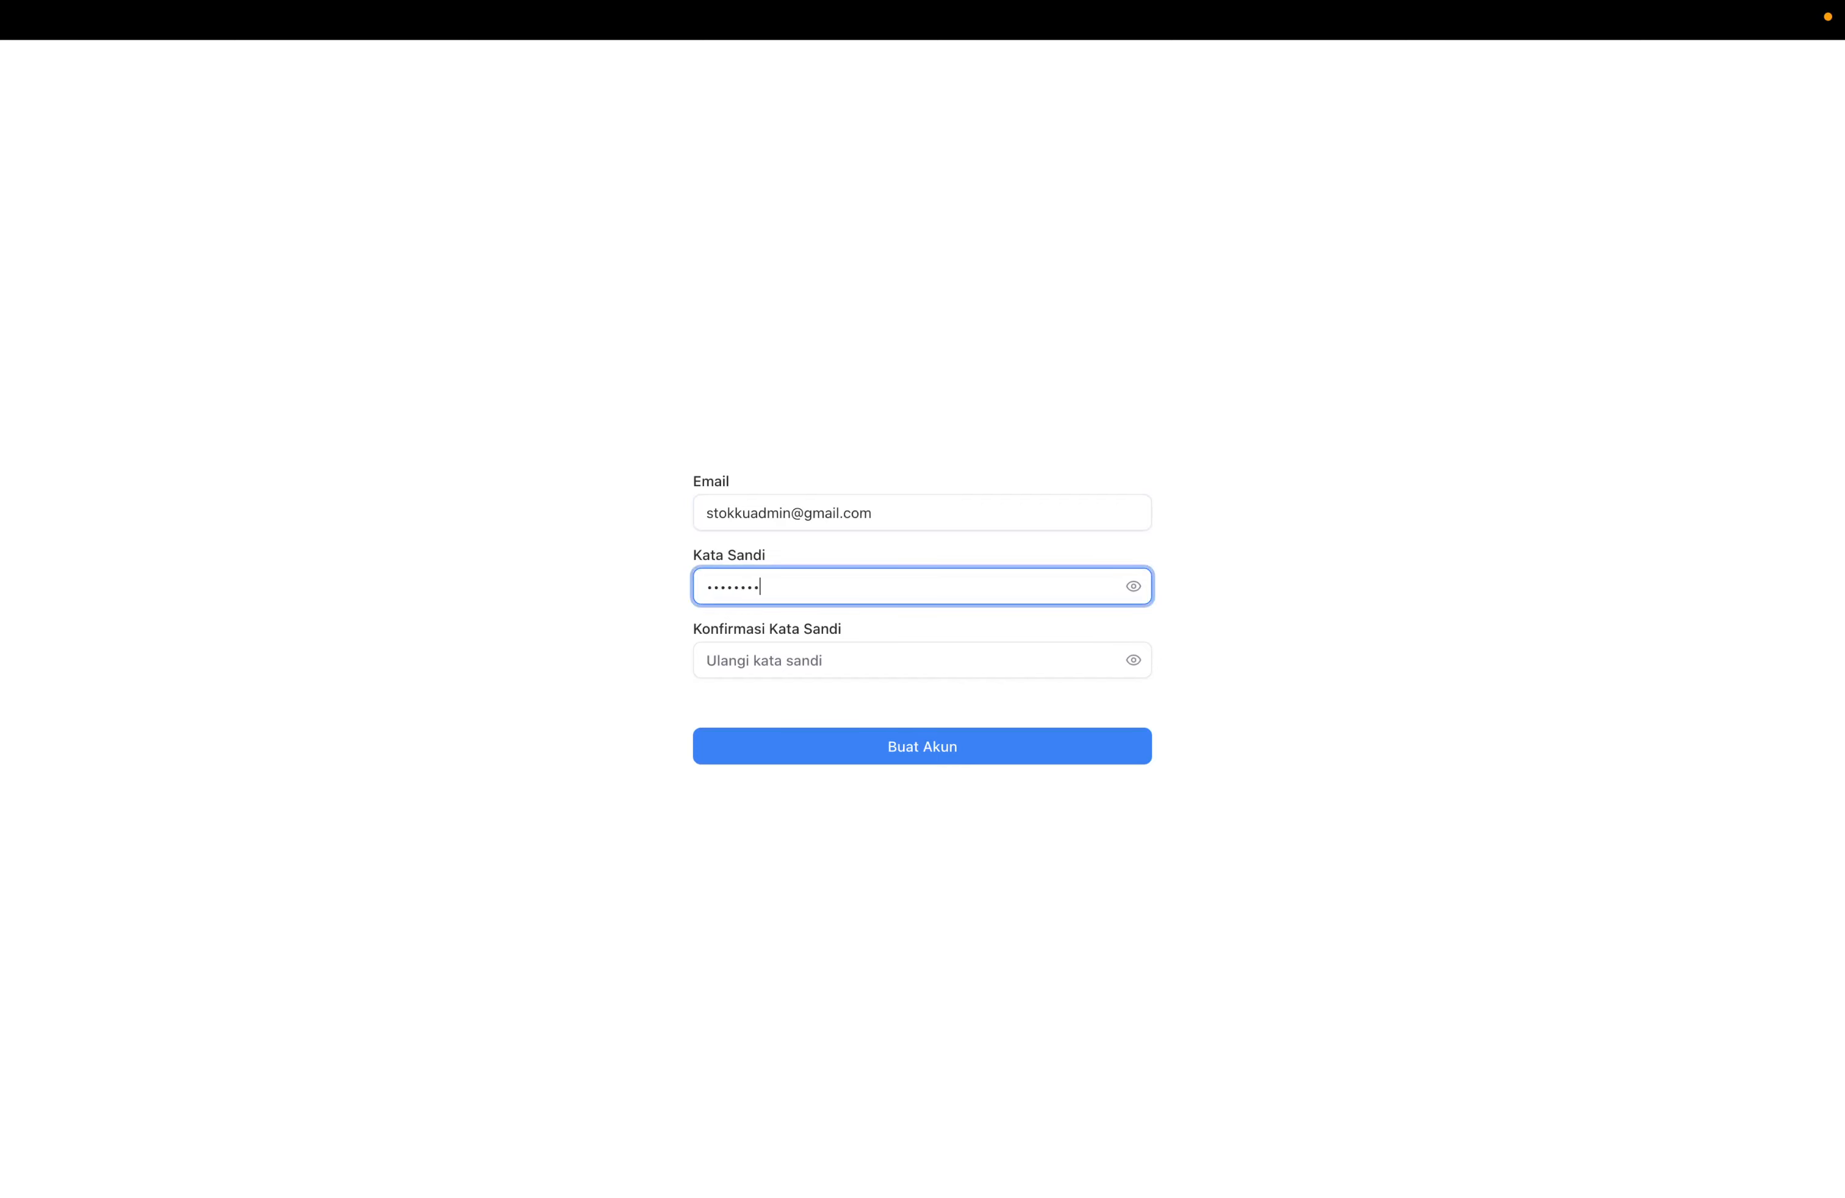
{"action": "key", "text": "Tab"}
{"action": "type", "text": "••"}
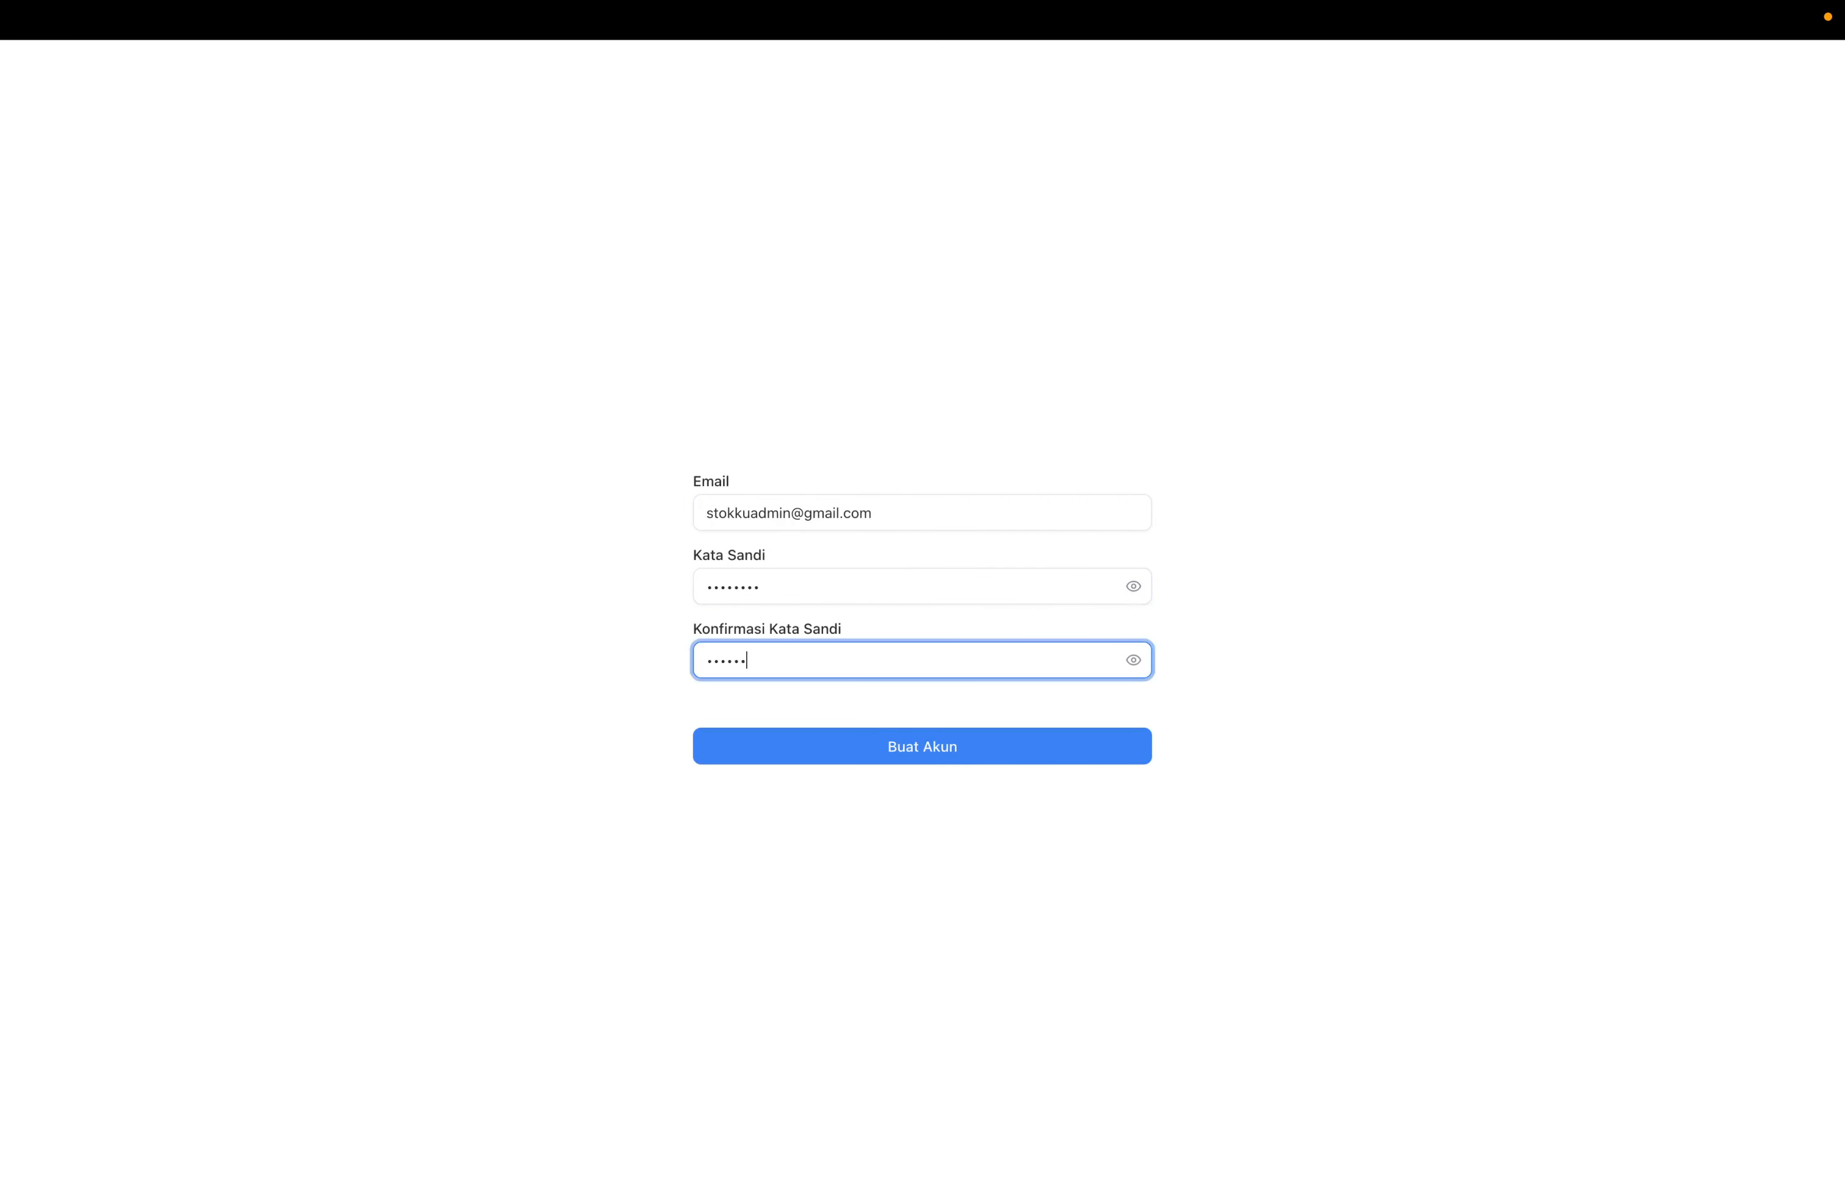
{"action": "key", "text": "Return"}
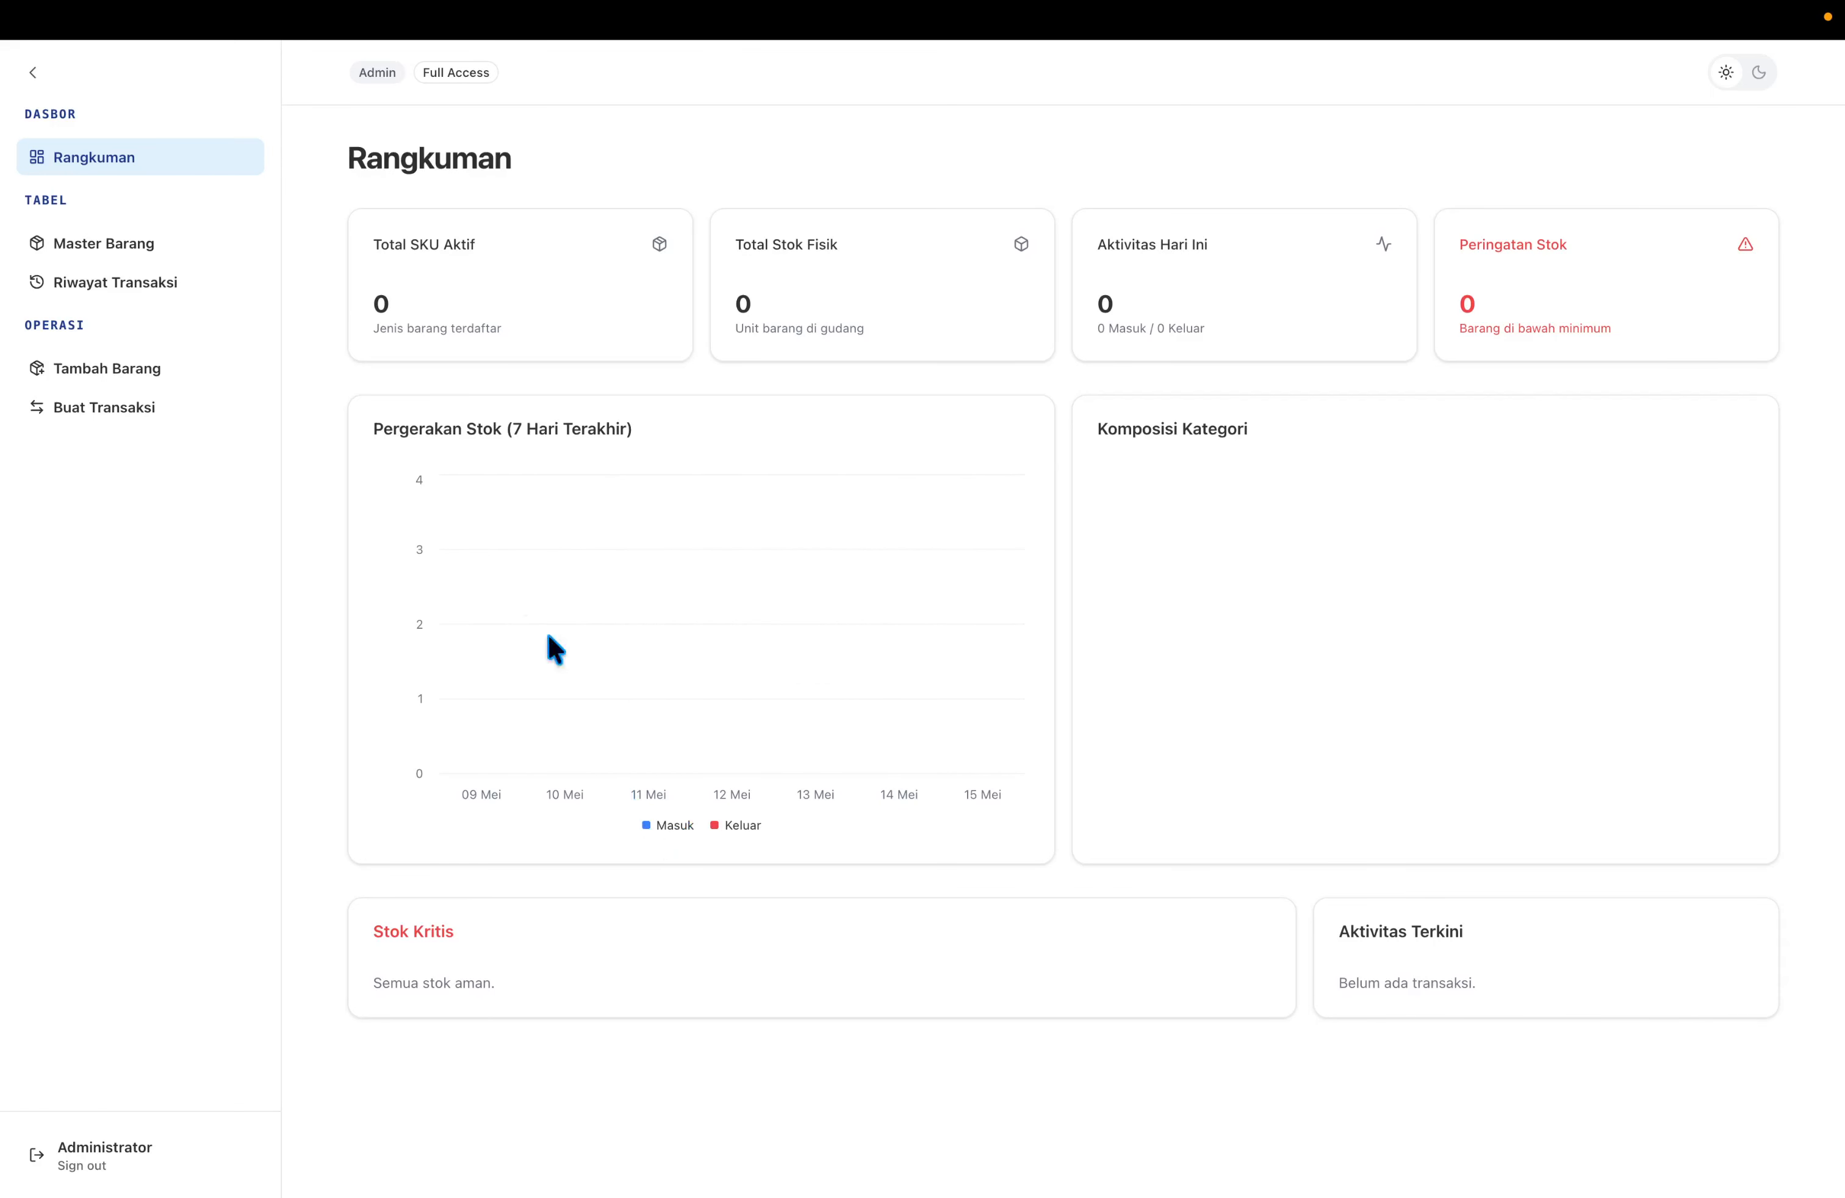
{"action": "left_click", "coordinate": [85, 251]}
{"action": "left_click", "coordinate": [97, 288]}
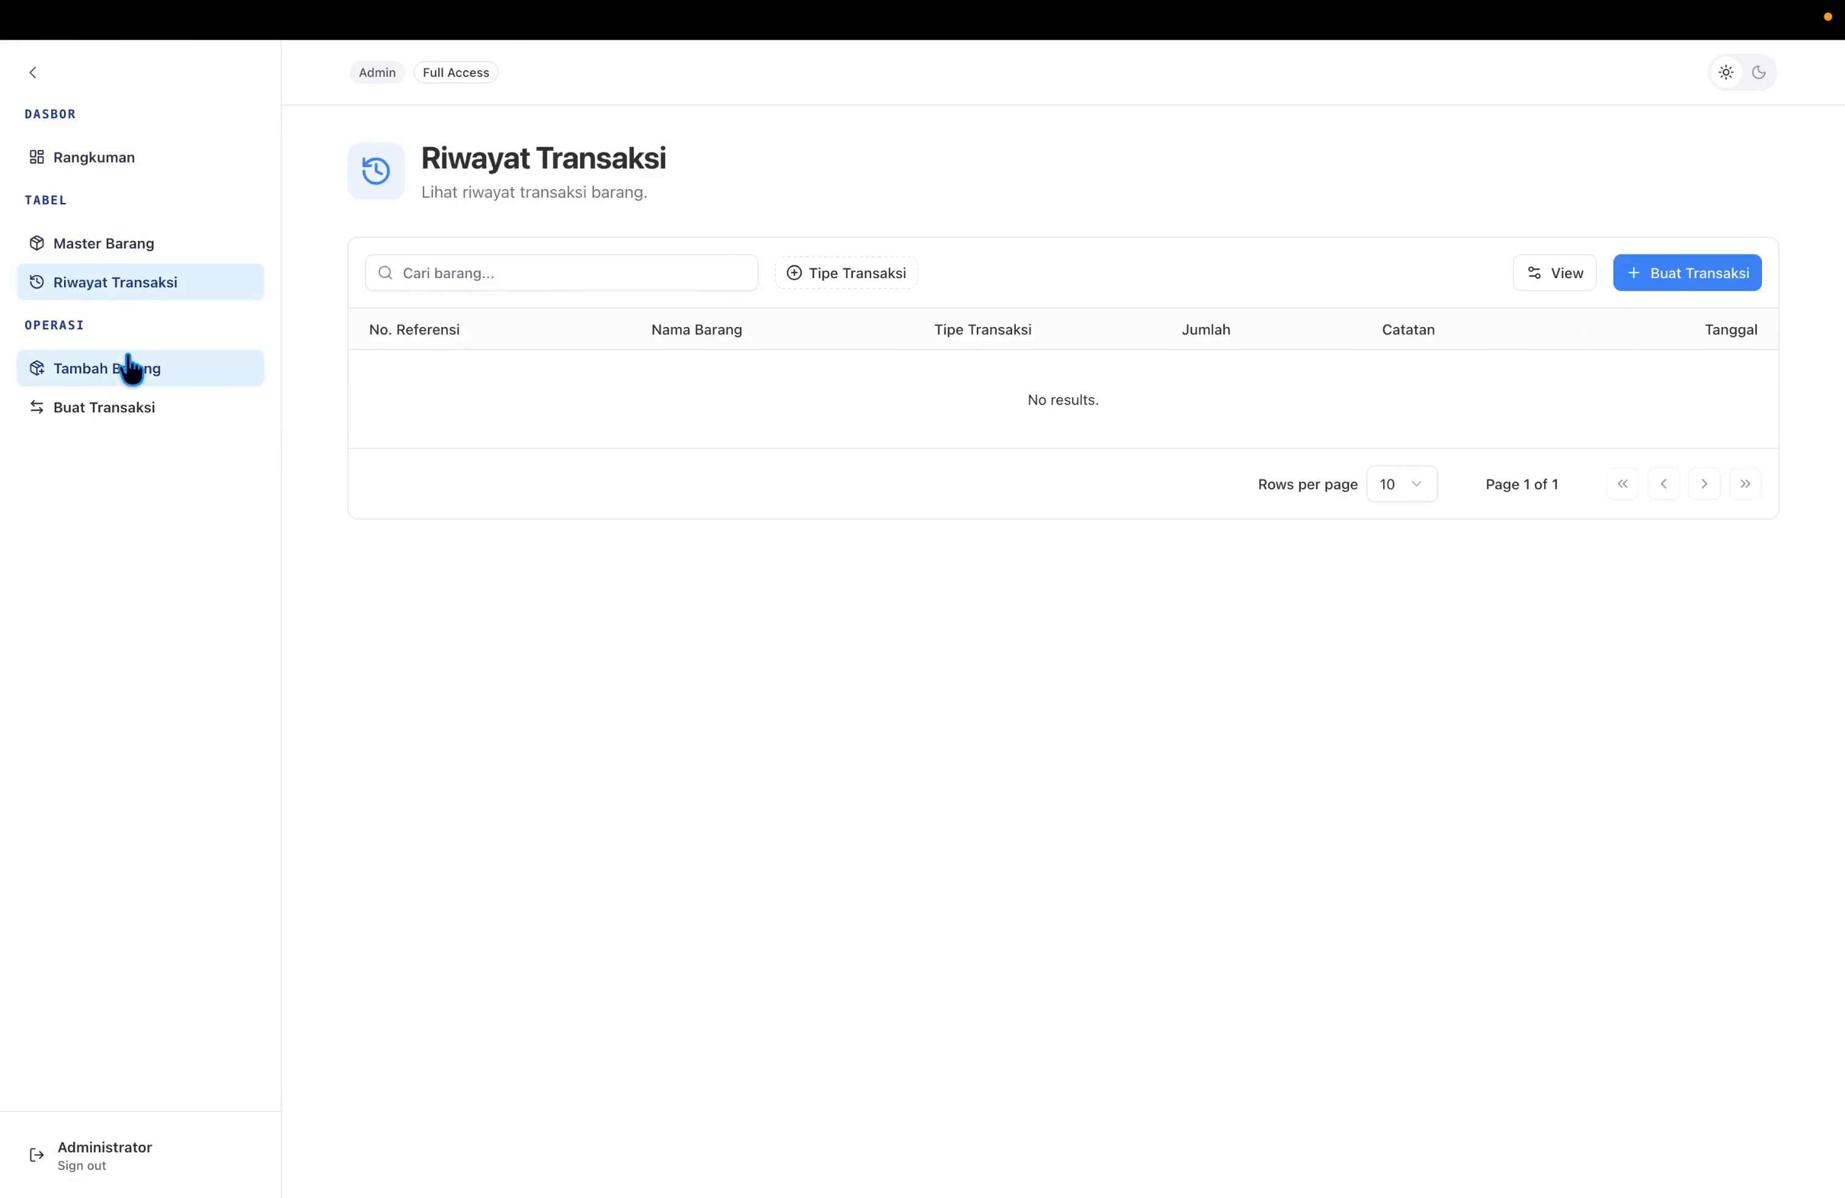
{"action": "left_click", "coordinate": [124, 369]}
{"action": "left_click", "coordinate": [121, 416]}
{"action": "left_click", "coordinate": [109, 366]}
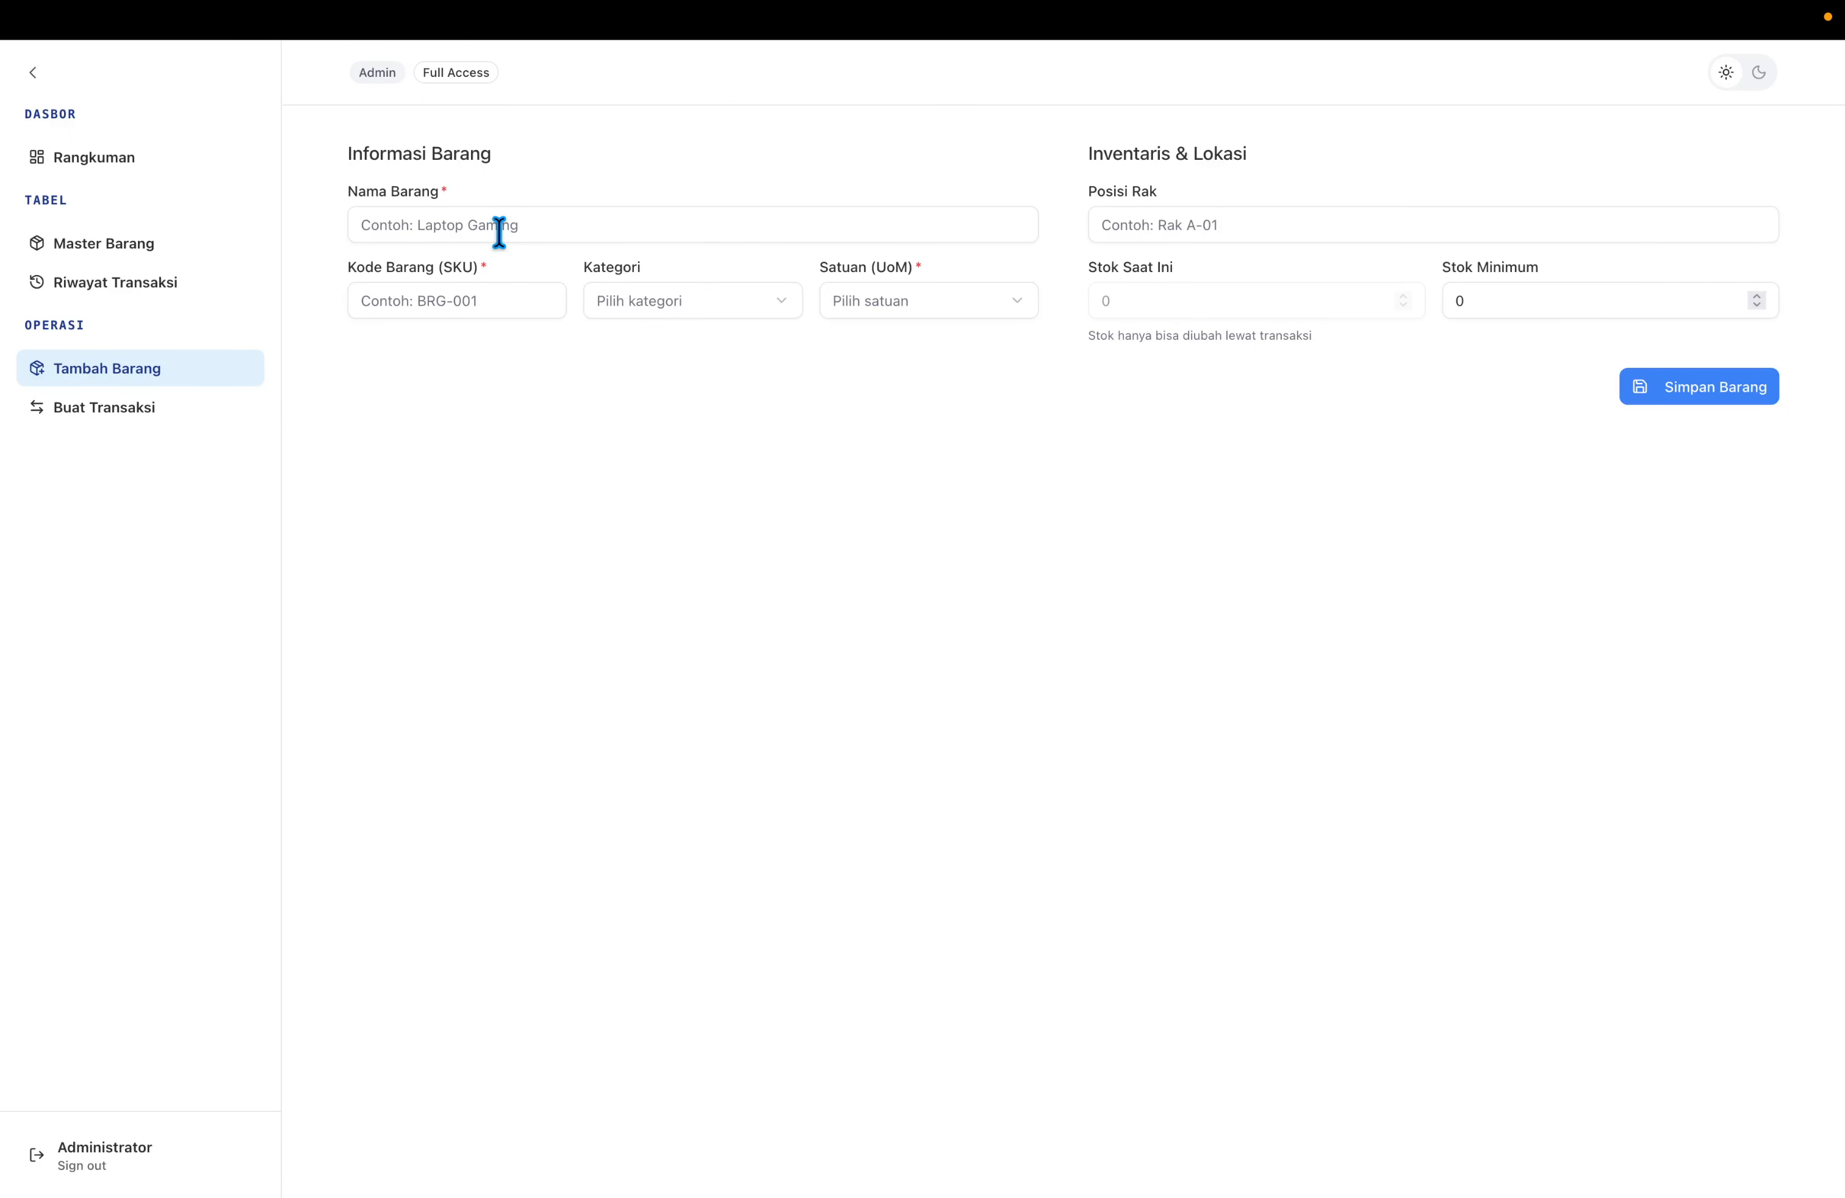
{"action": "left_click", "coordinate": [173, 407]}
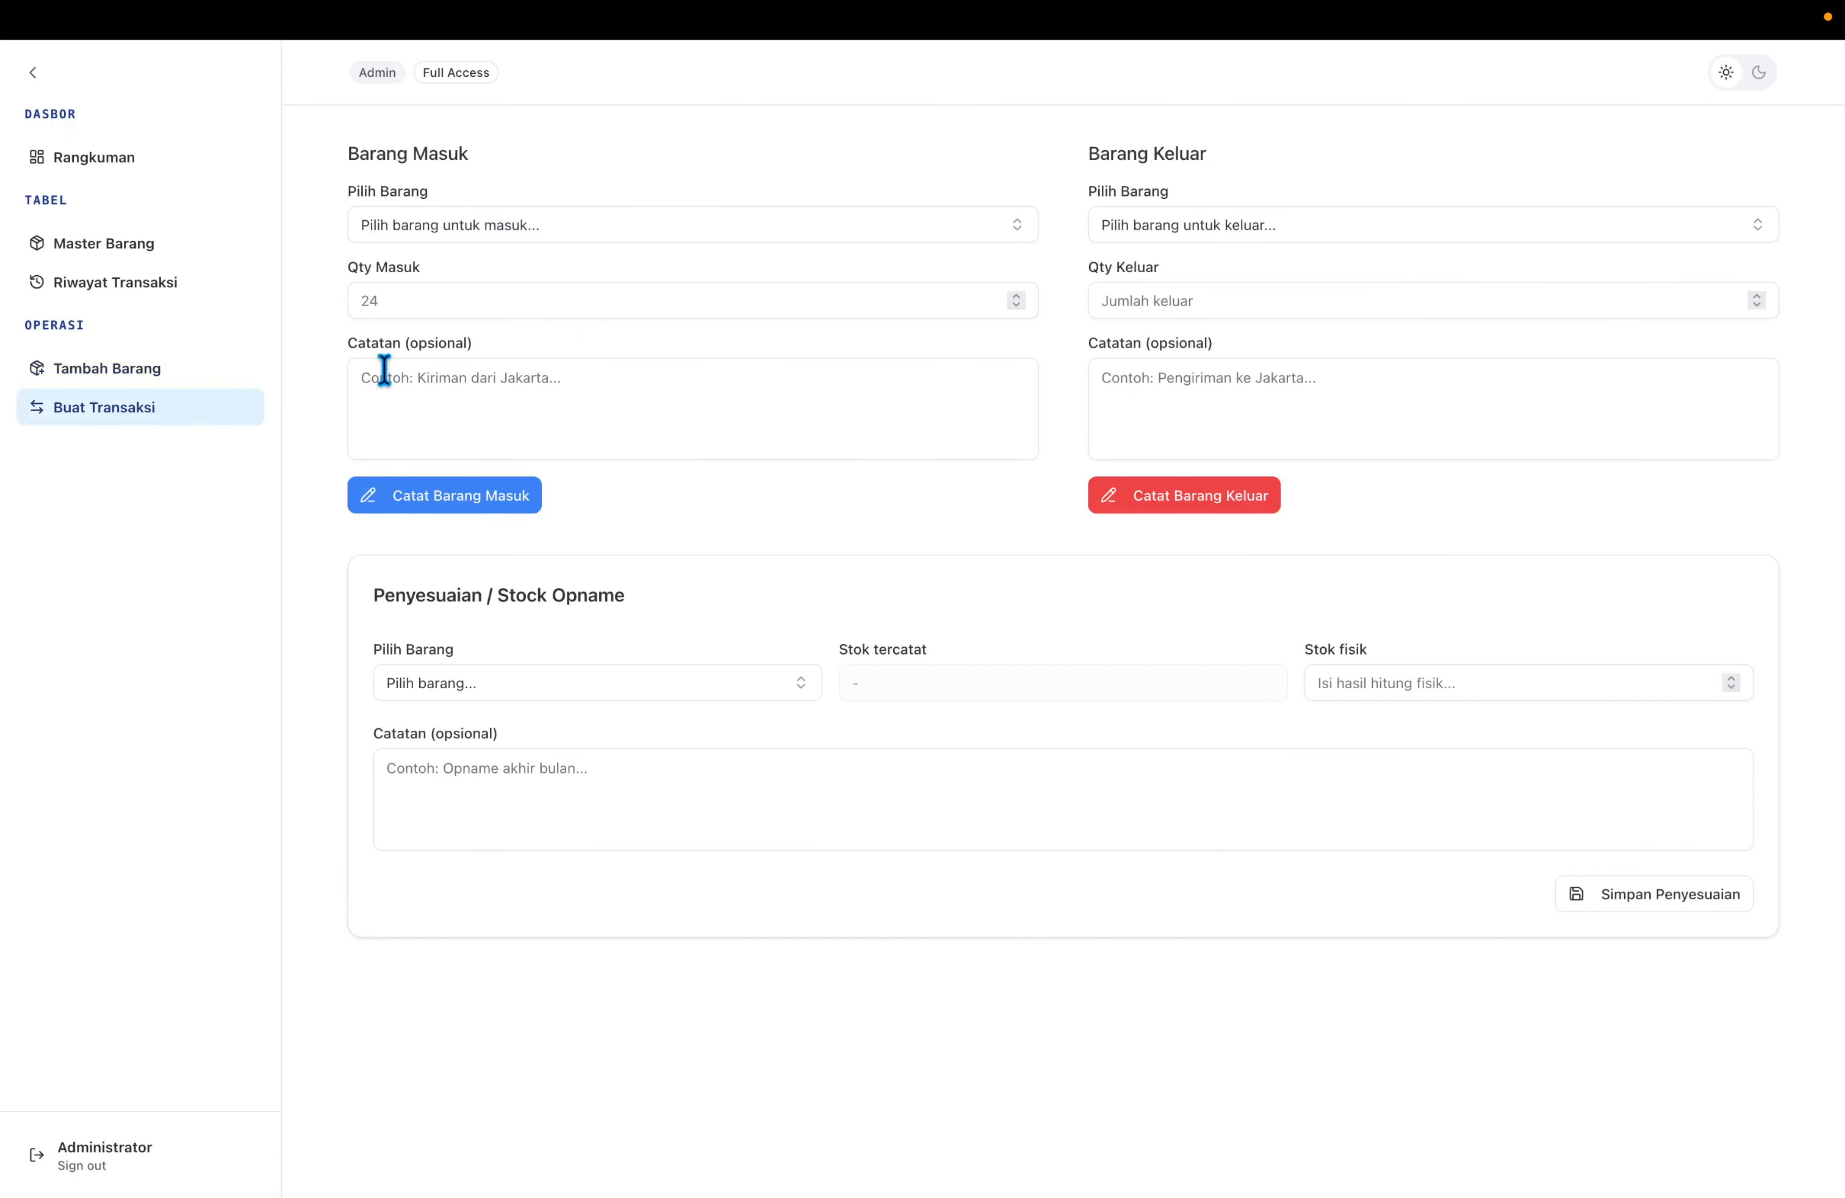
{"action": "left_click", "coordinate": [172, 245]}
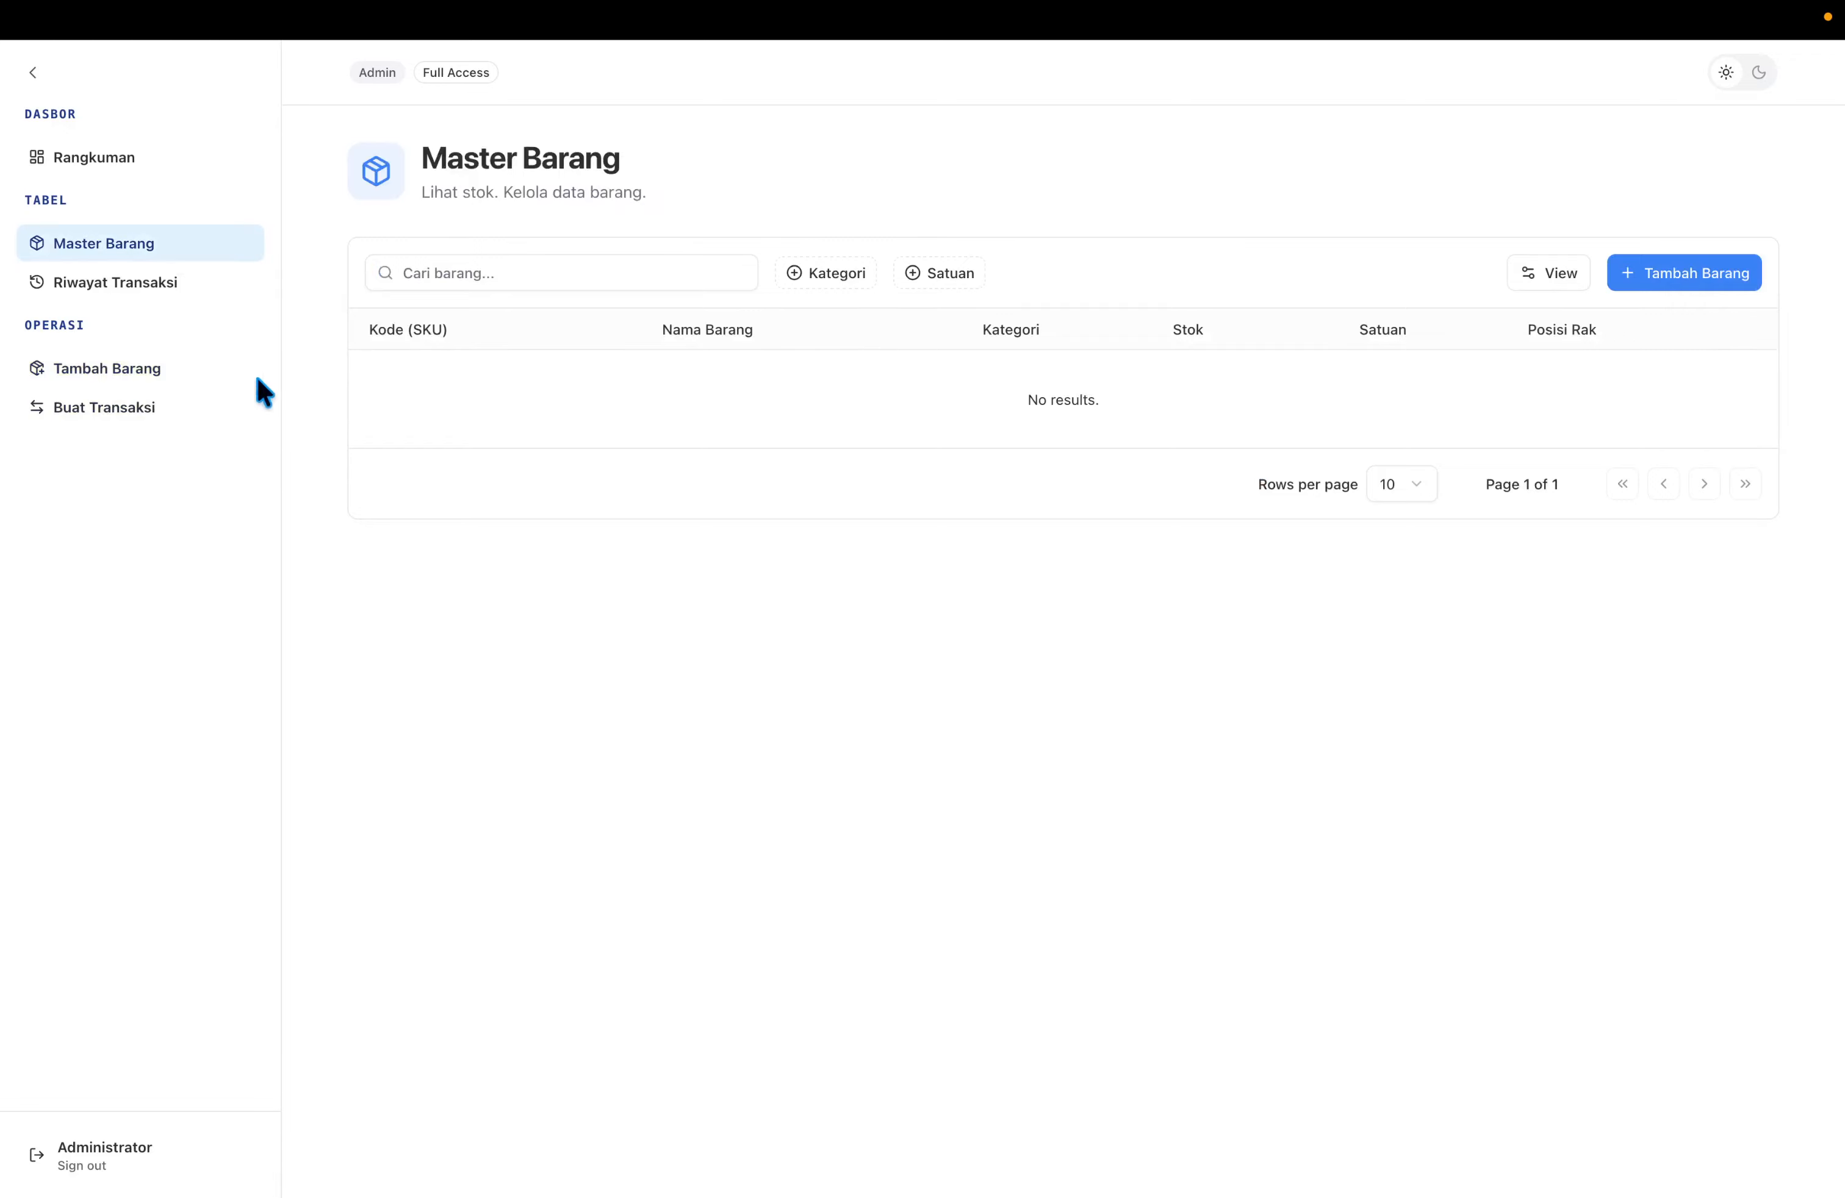
{"action": "left_click", "coordinate": [188, 285]}
{"action": "left_click", "coordinate": [195, 161]}
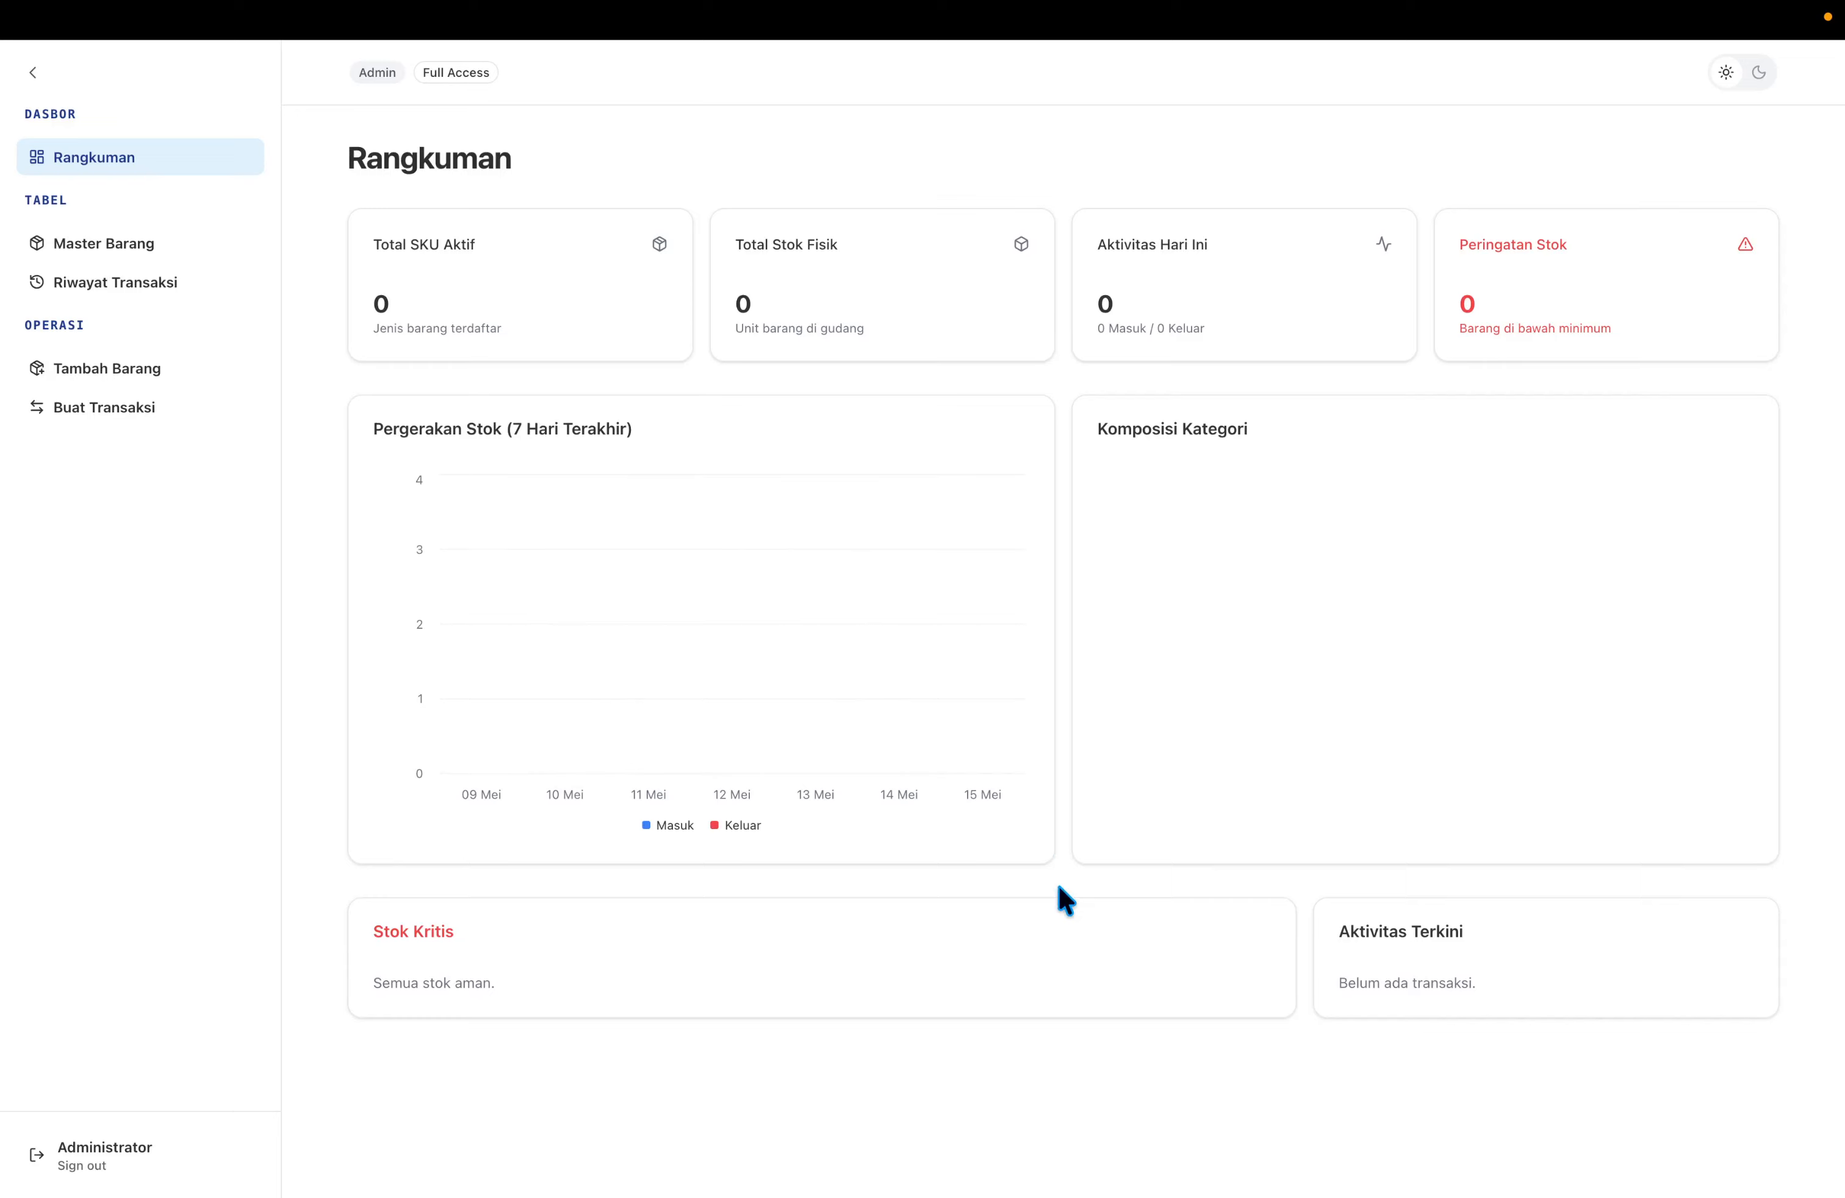
Open a /bin/sh terminal into the App container from its General settings.
{"action": "key", "text": "ctrl+Tab"}
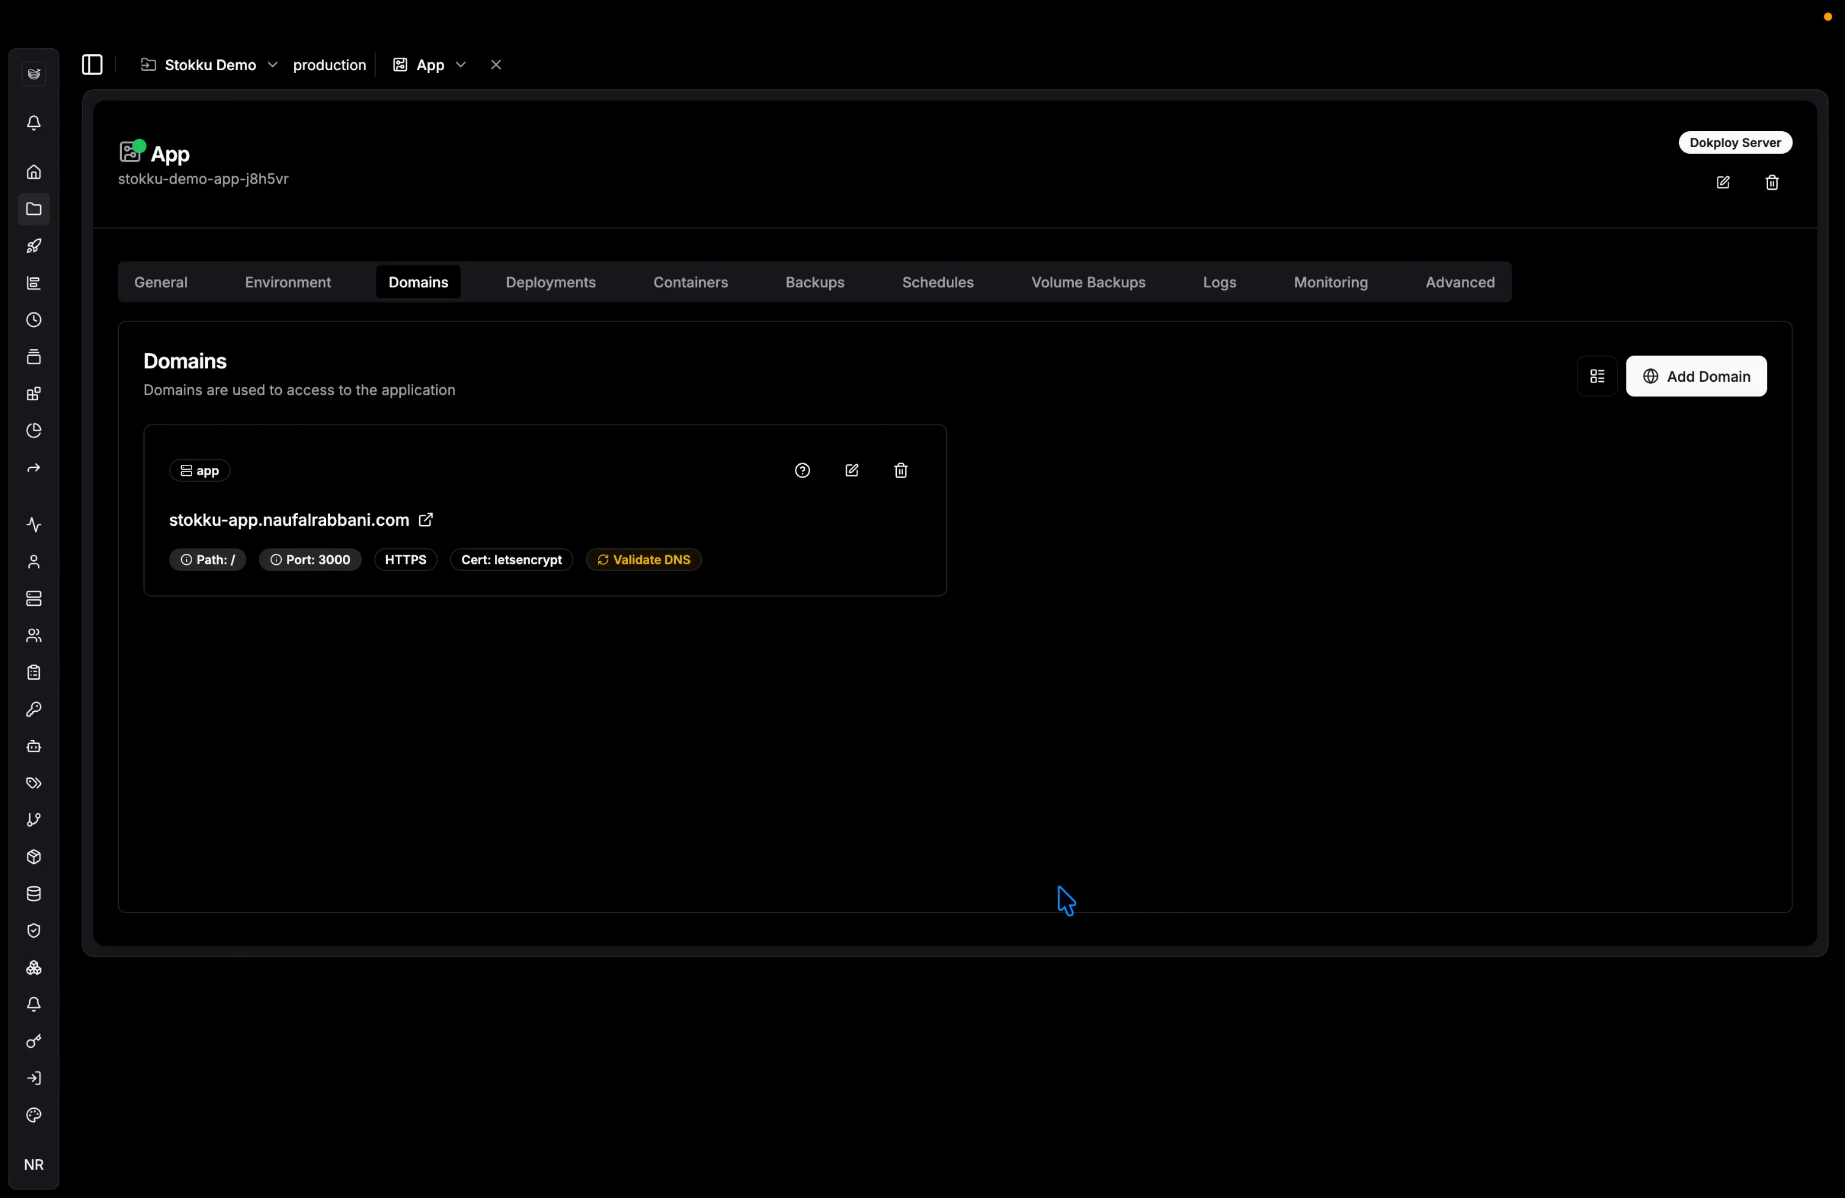
{"action": "left_click", "coordinate": [182, 289]}
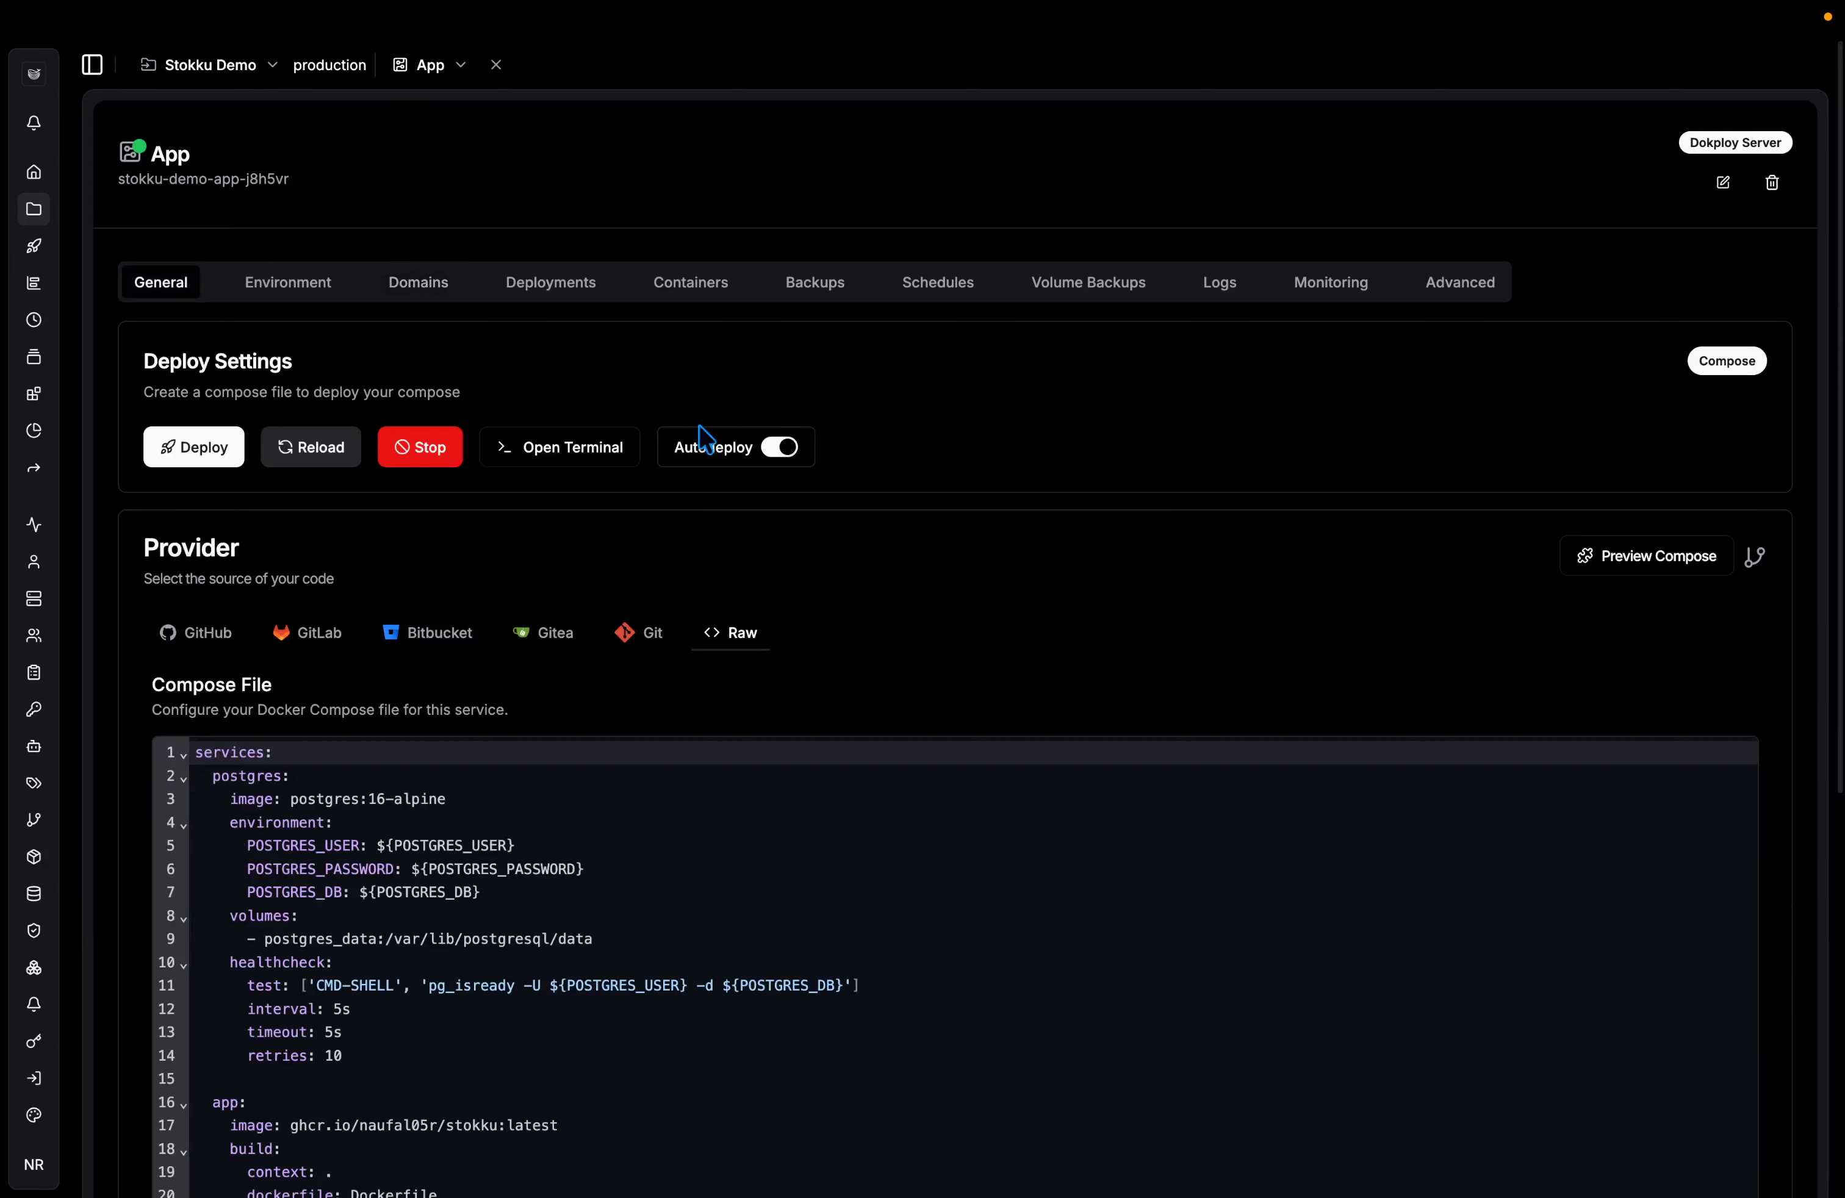
{"action": "left_click", "coordinate": [606, 459]}
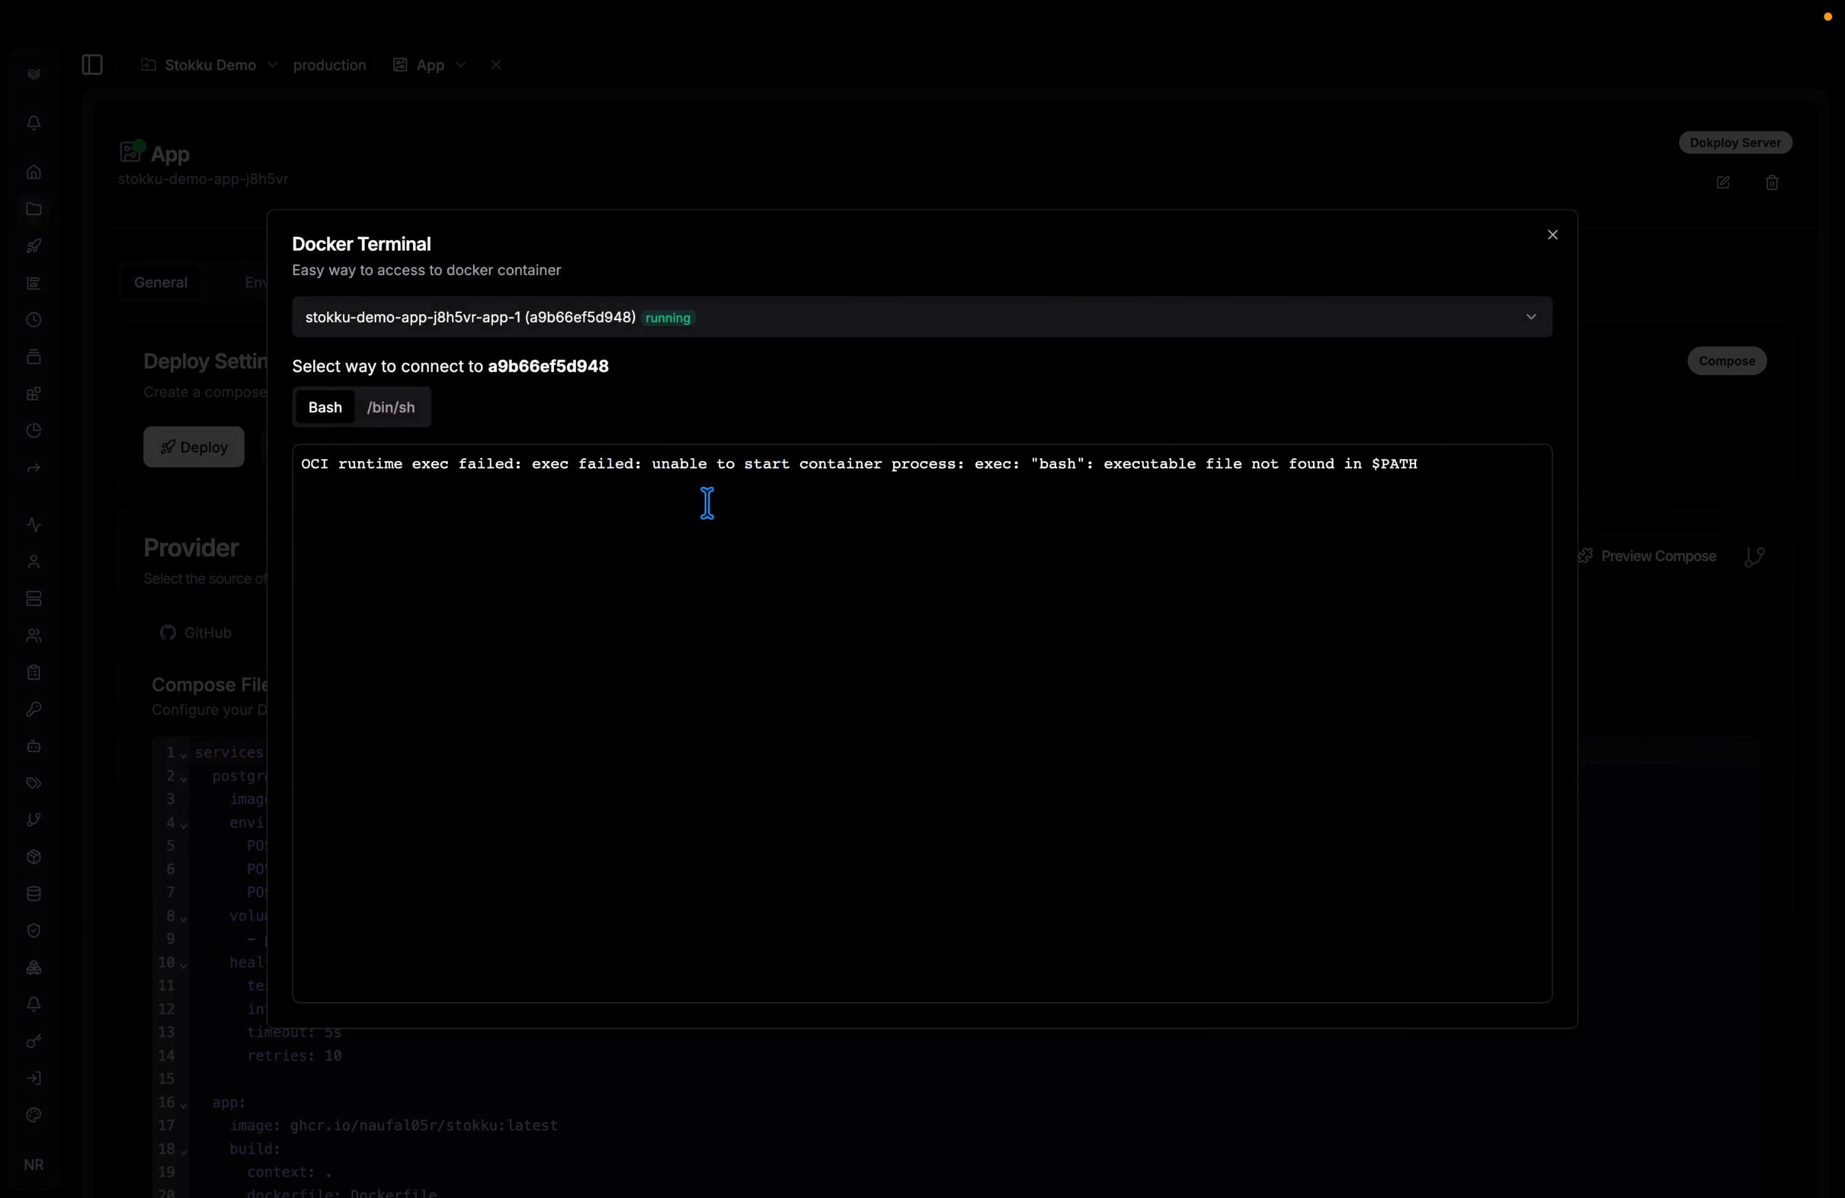
{"action": "left_click", "coordinate": [417, 412]}
Run 'cd app' and 'npm run seed' to add 150 items and 156 transactions, then close the terminal.
{"action": "type", "text": "cd app"}
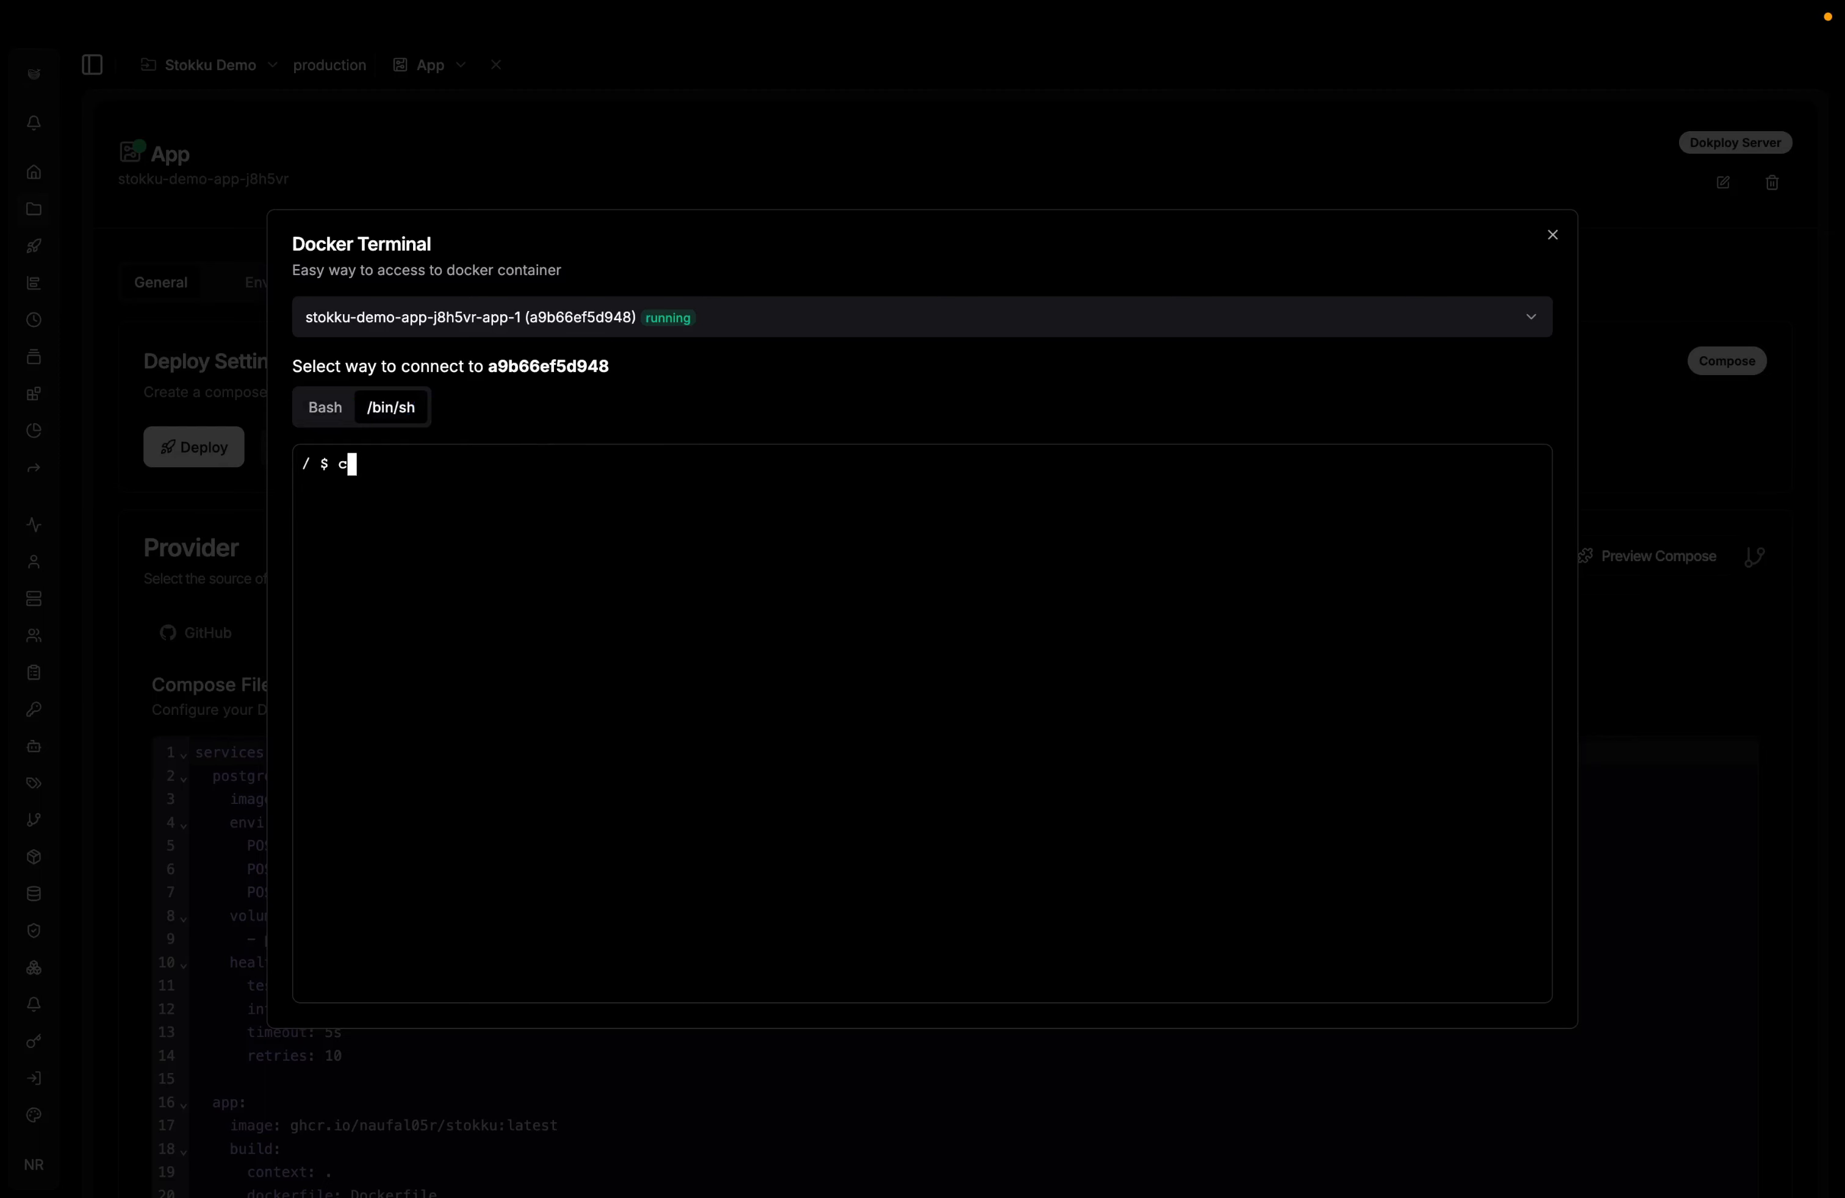
{"action": "key", "text": "Return"}
{"action": "type", "text": "npm run seed"}
{"action": "key", "text": "Return"}
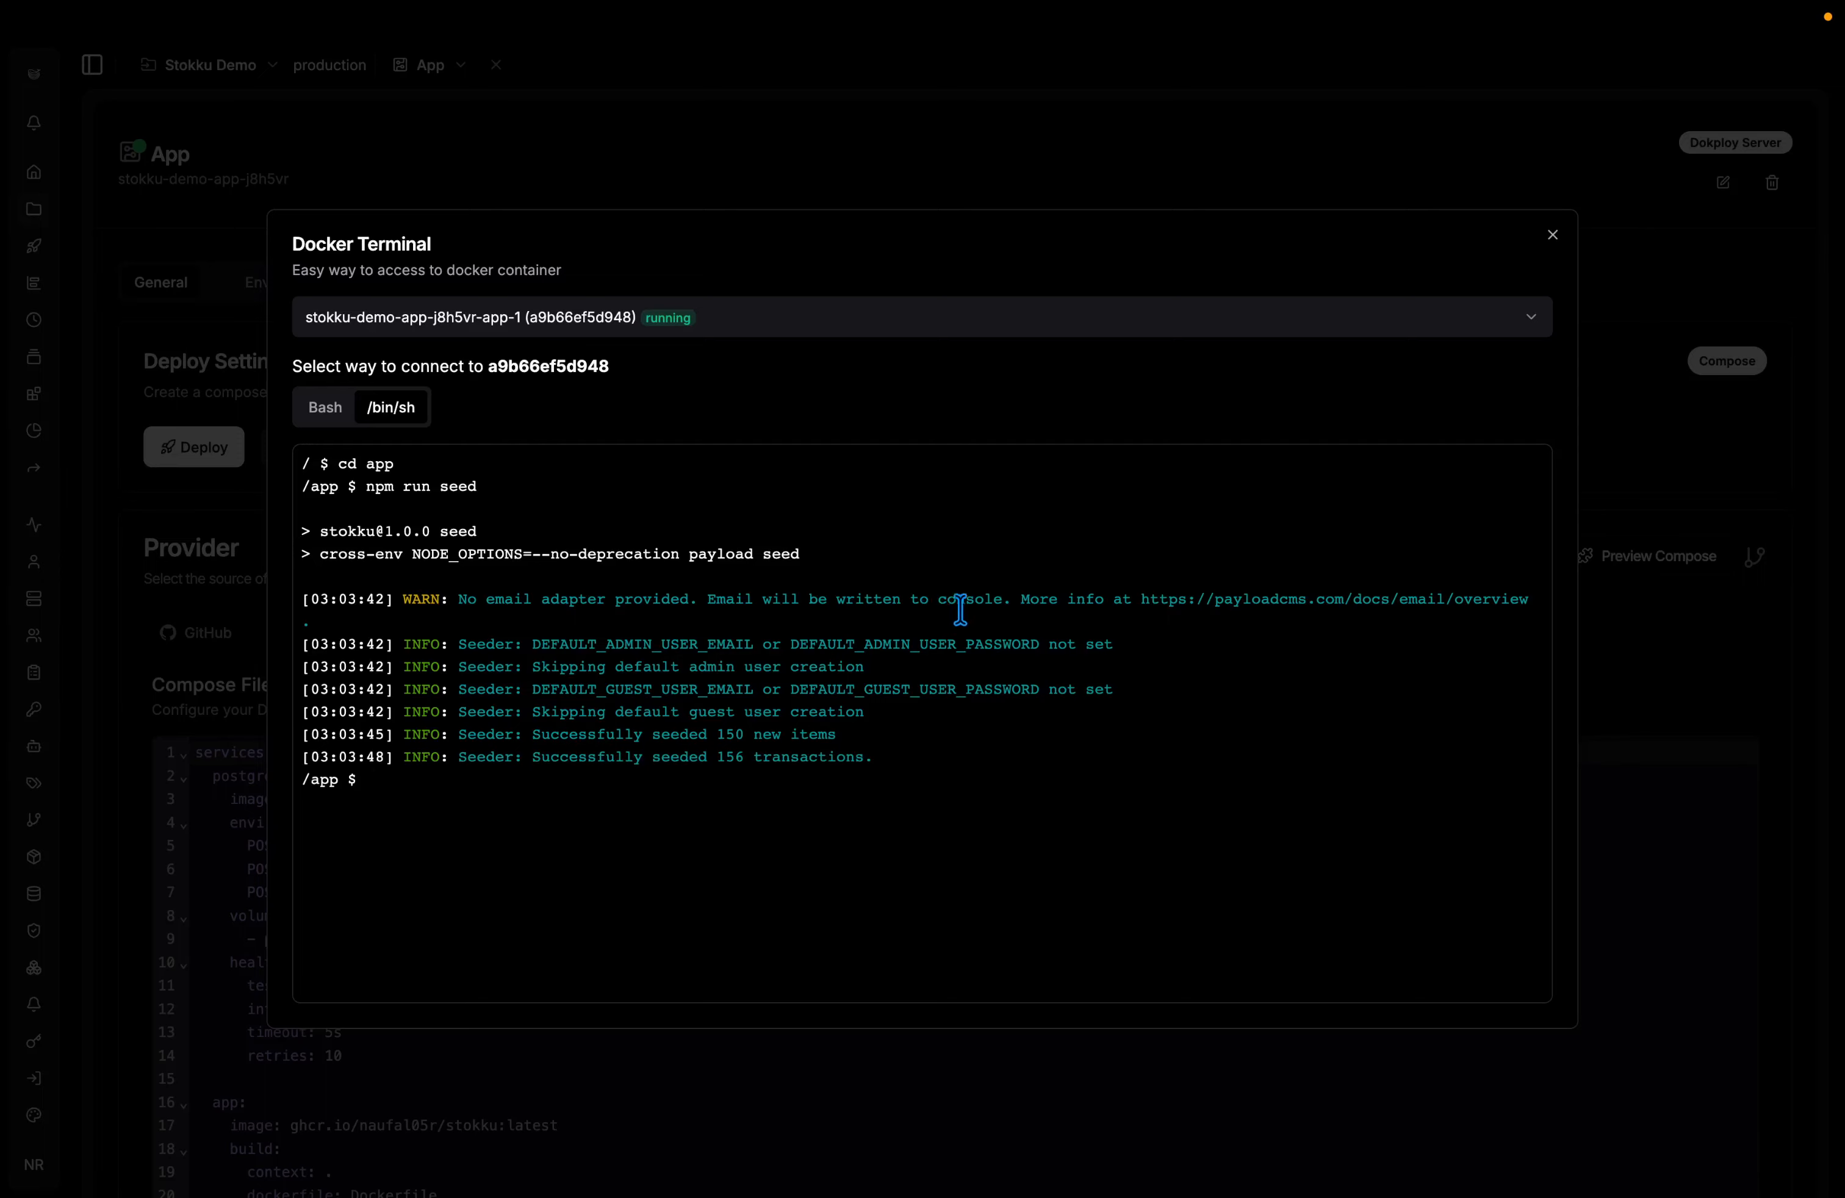
{"action": "left_click", "coordinate": [1553, 235]}
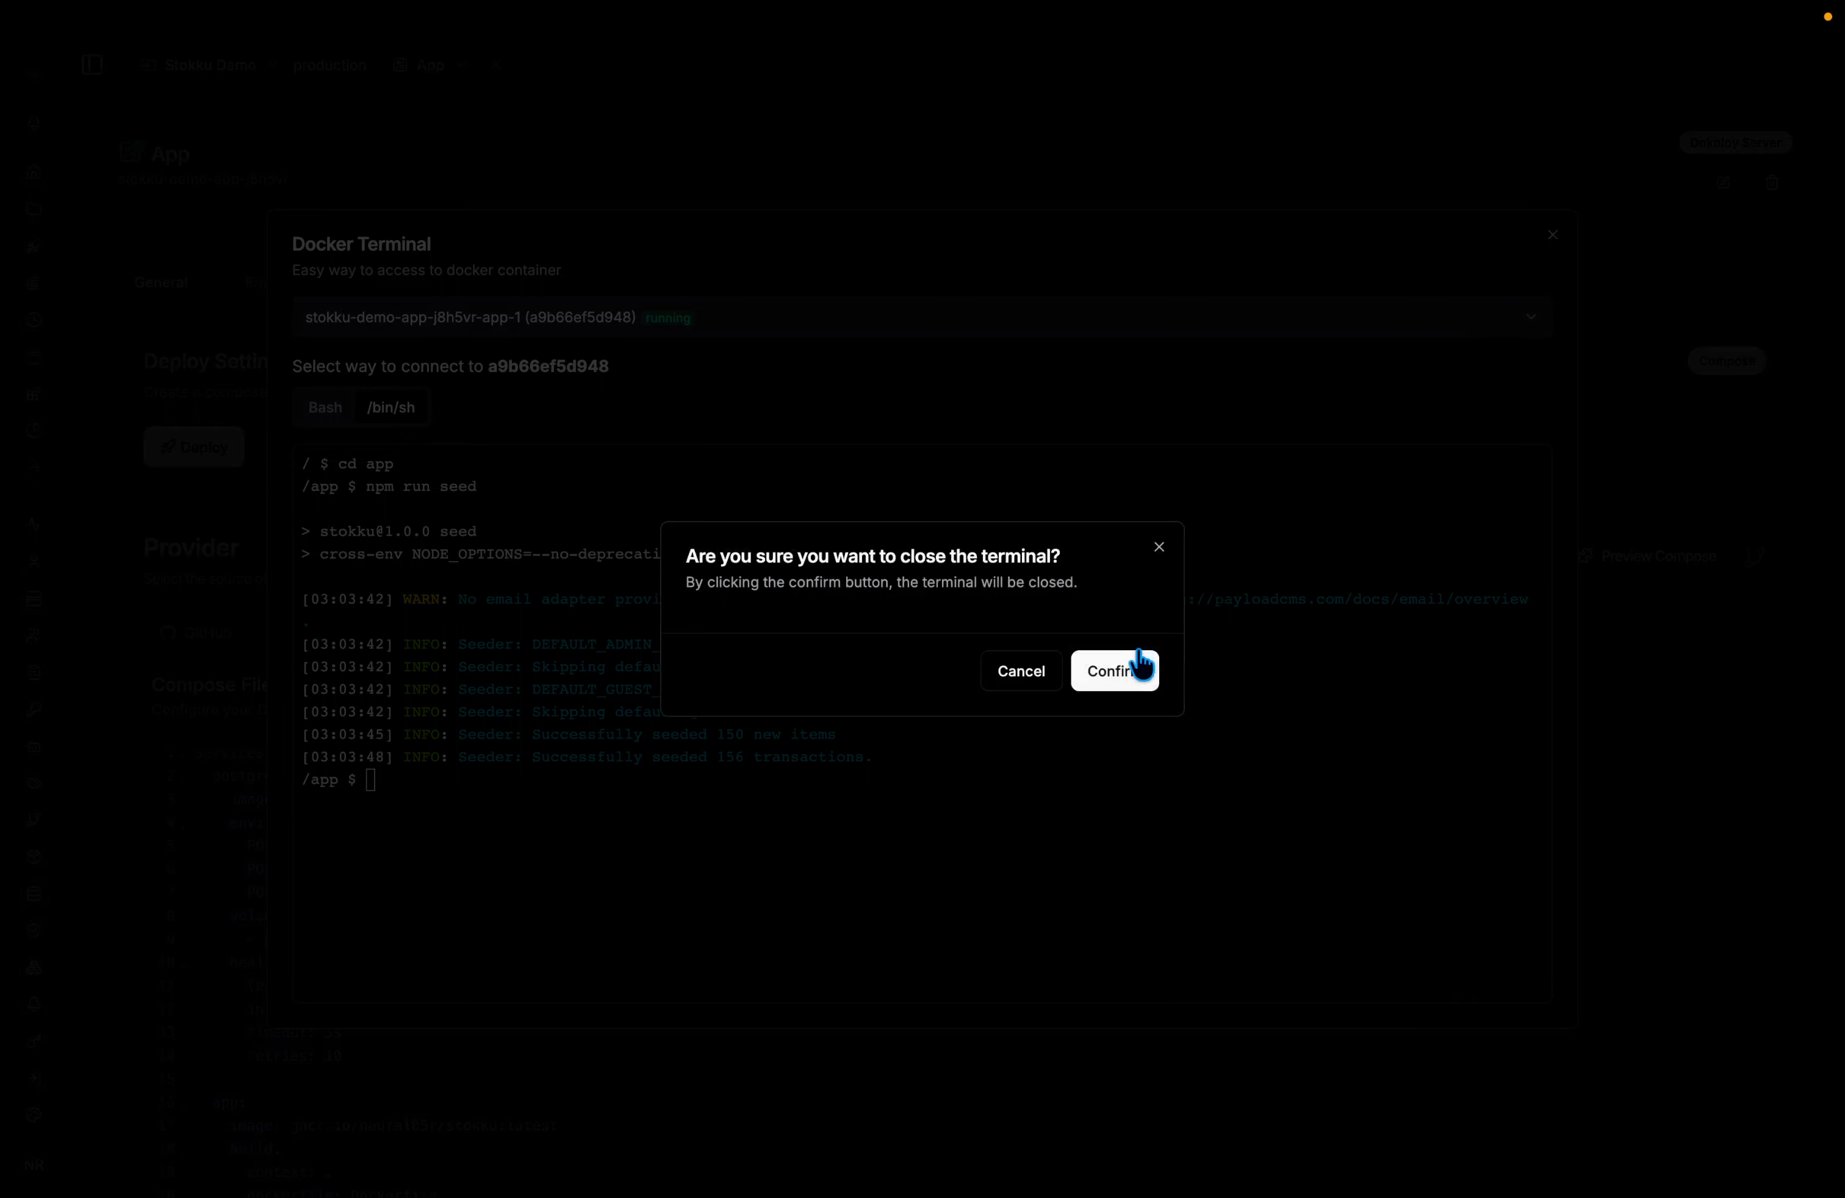
{"action": "left_click", "coordinate": [1138, 670]}
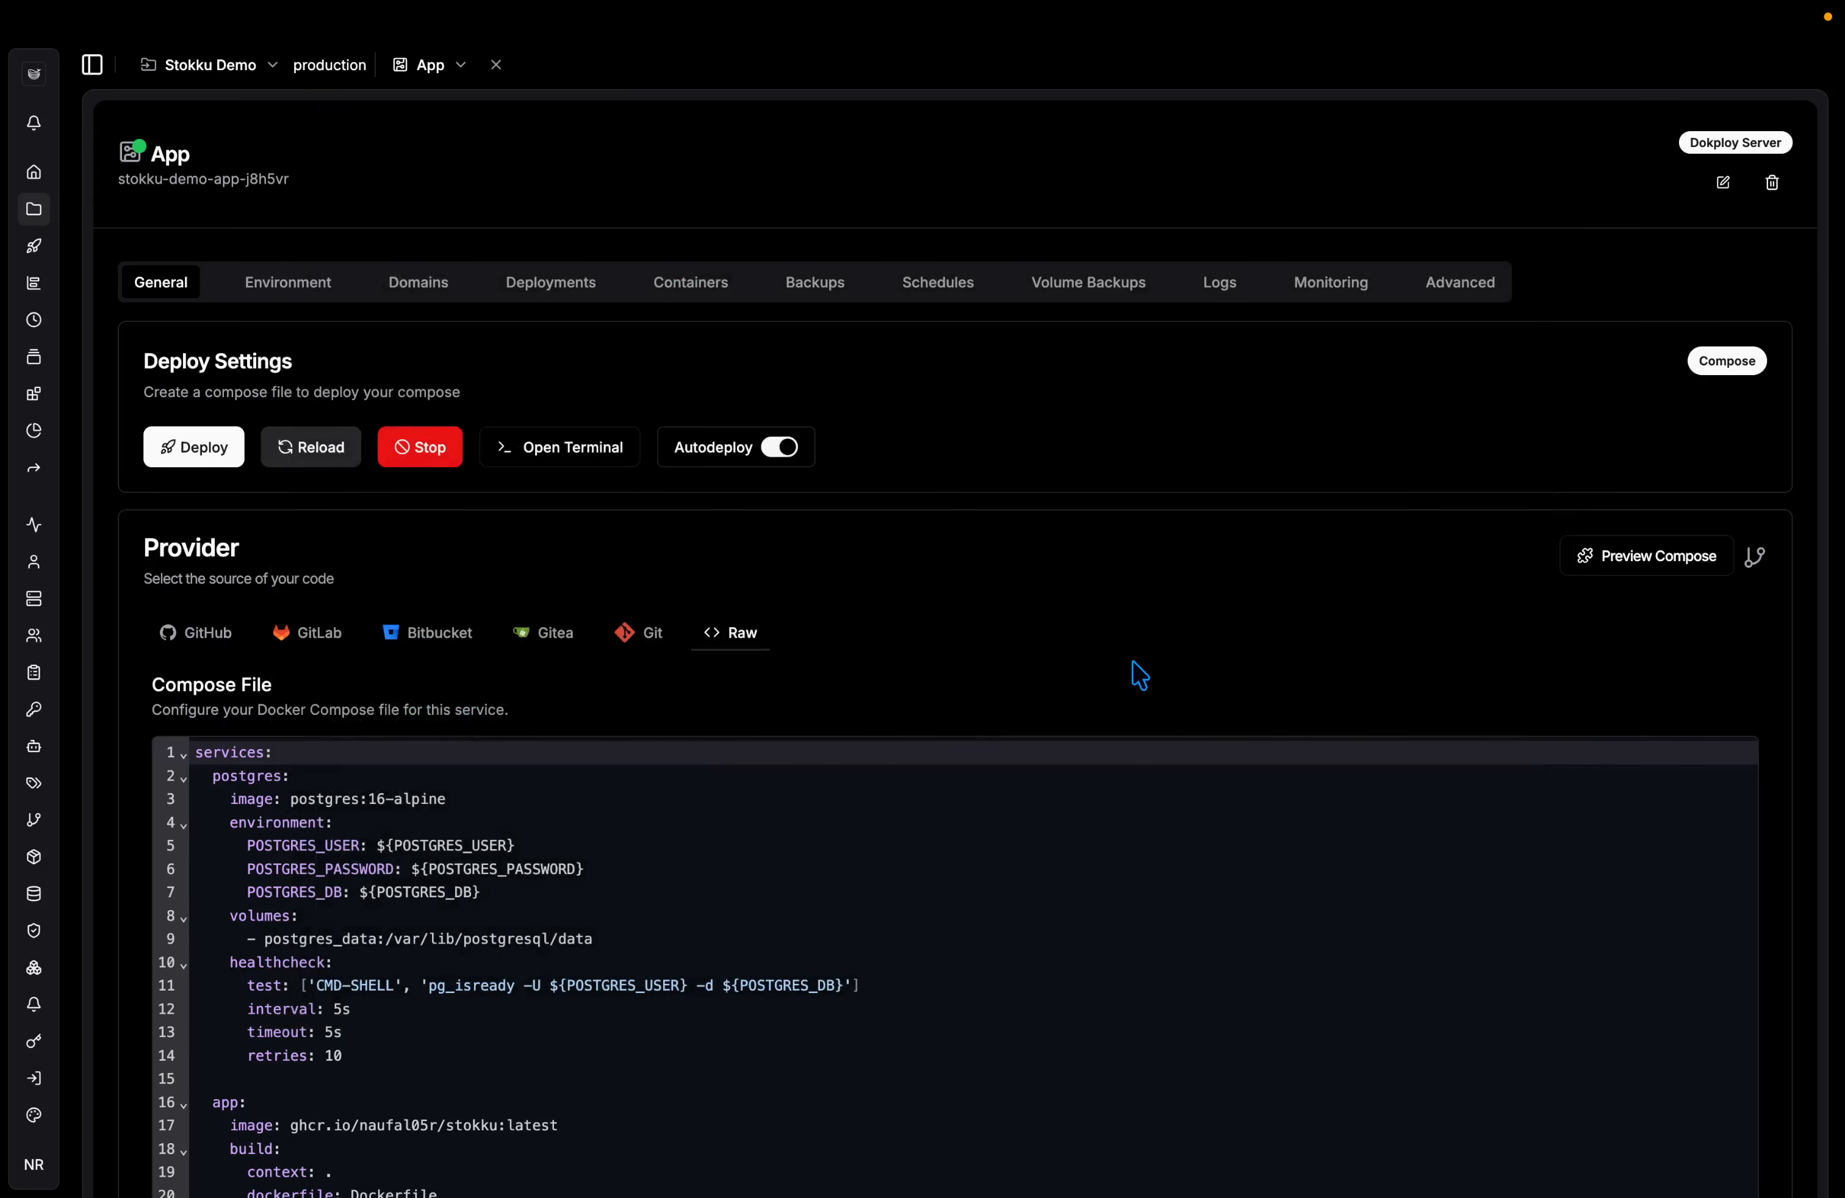
Reload the Stokku dashboard to show 150 SKUs, 5.850 units and 18 stock warnings.
{"action": "key", "text": "ctrl+Tab"}
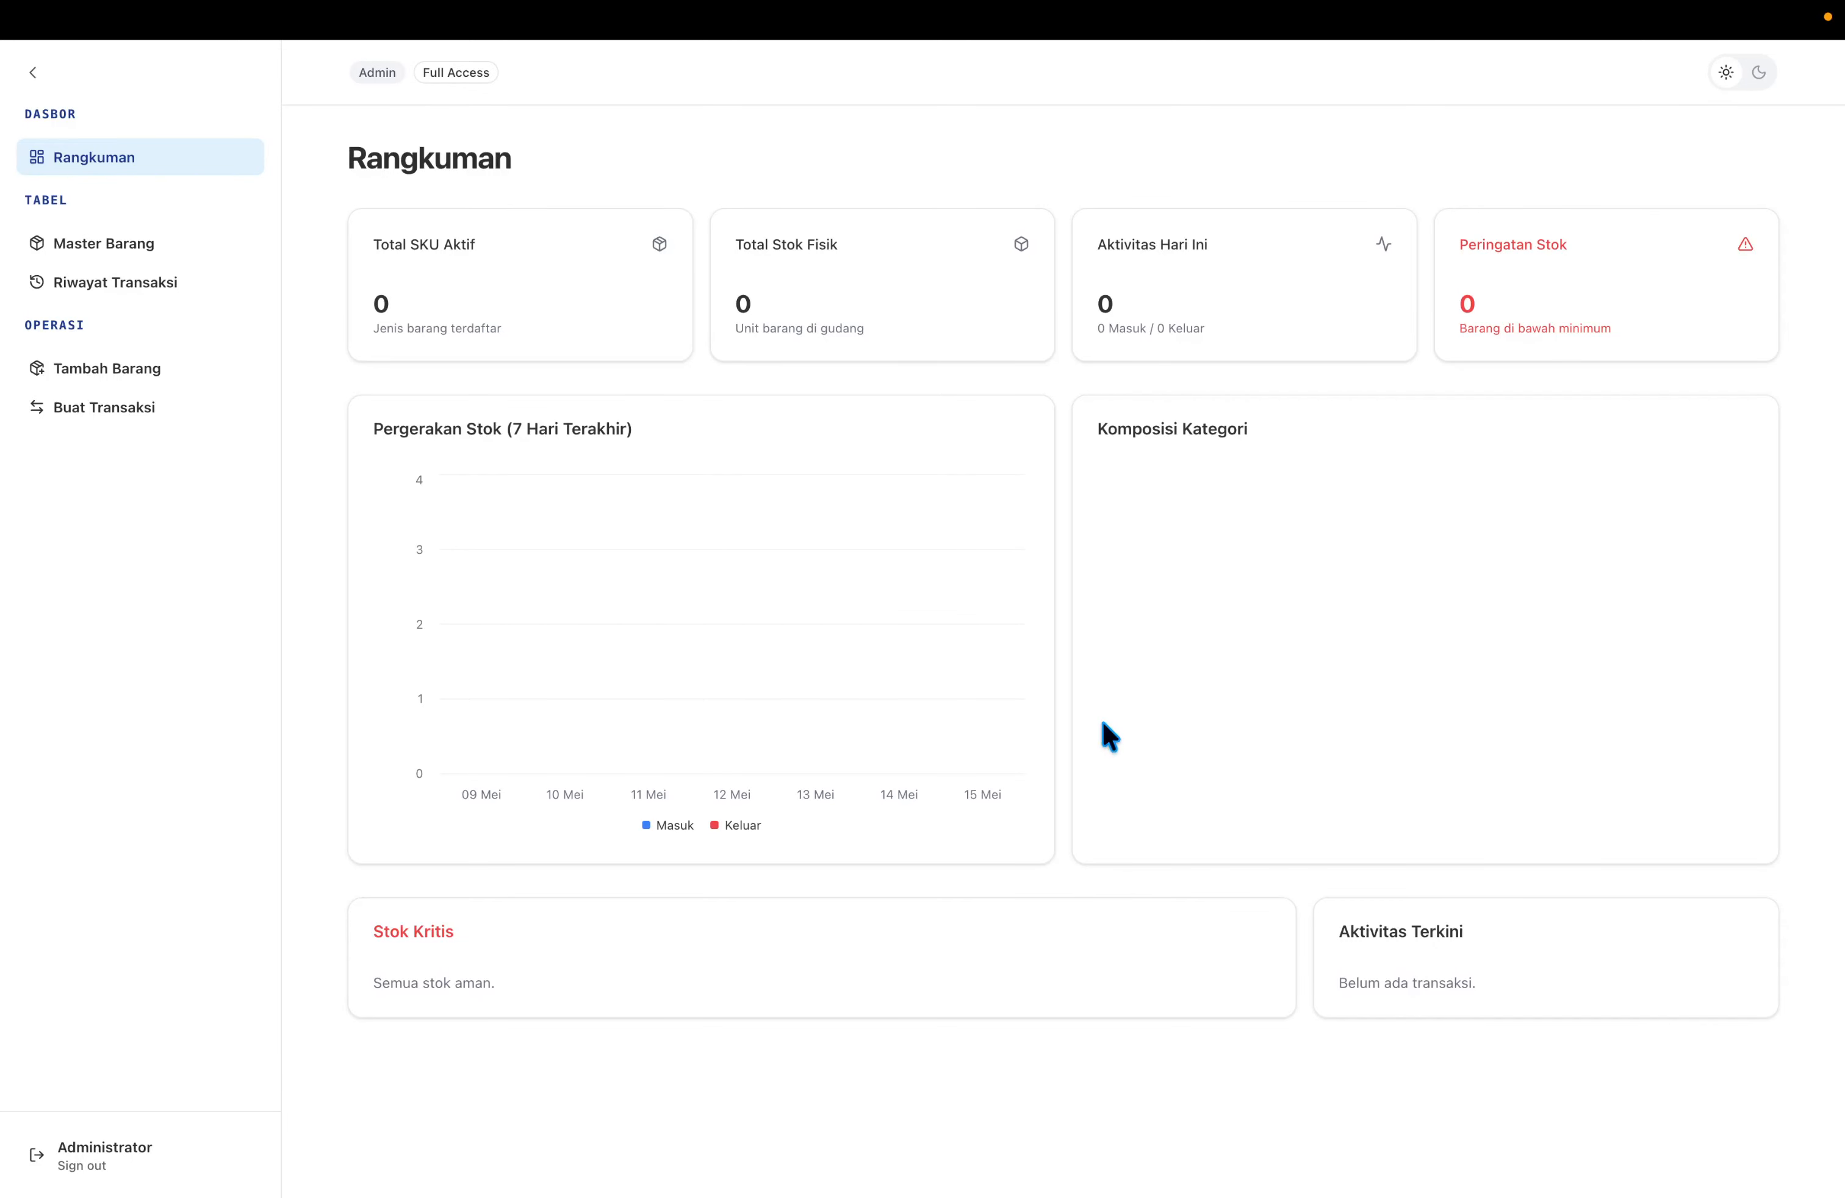
{"action": "key", "text": "super+r"}
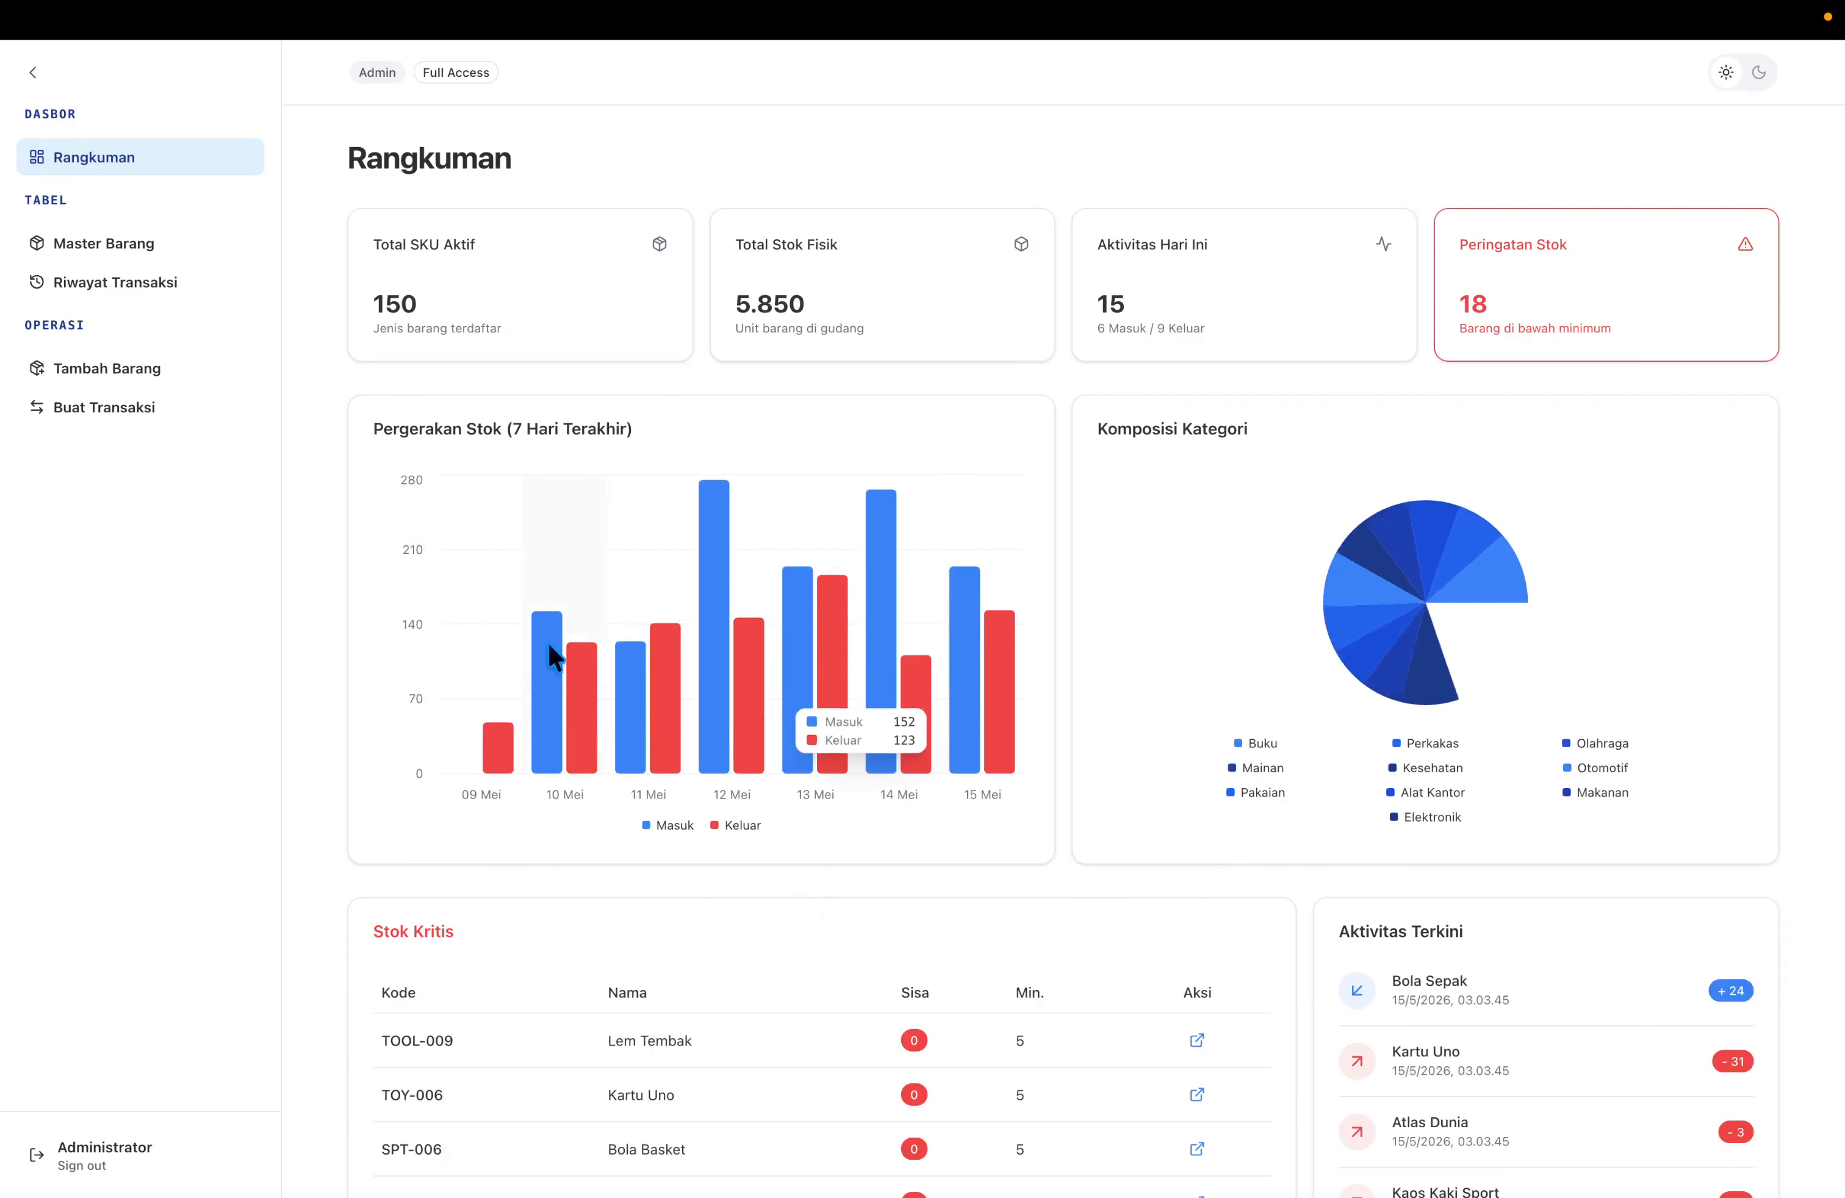
{"action": "scroll", "coordinate": [932, 912], "scroll_direction": "down", "scroll_amount": 2}
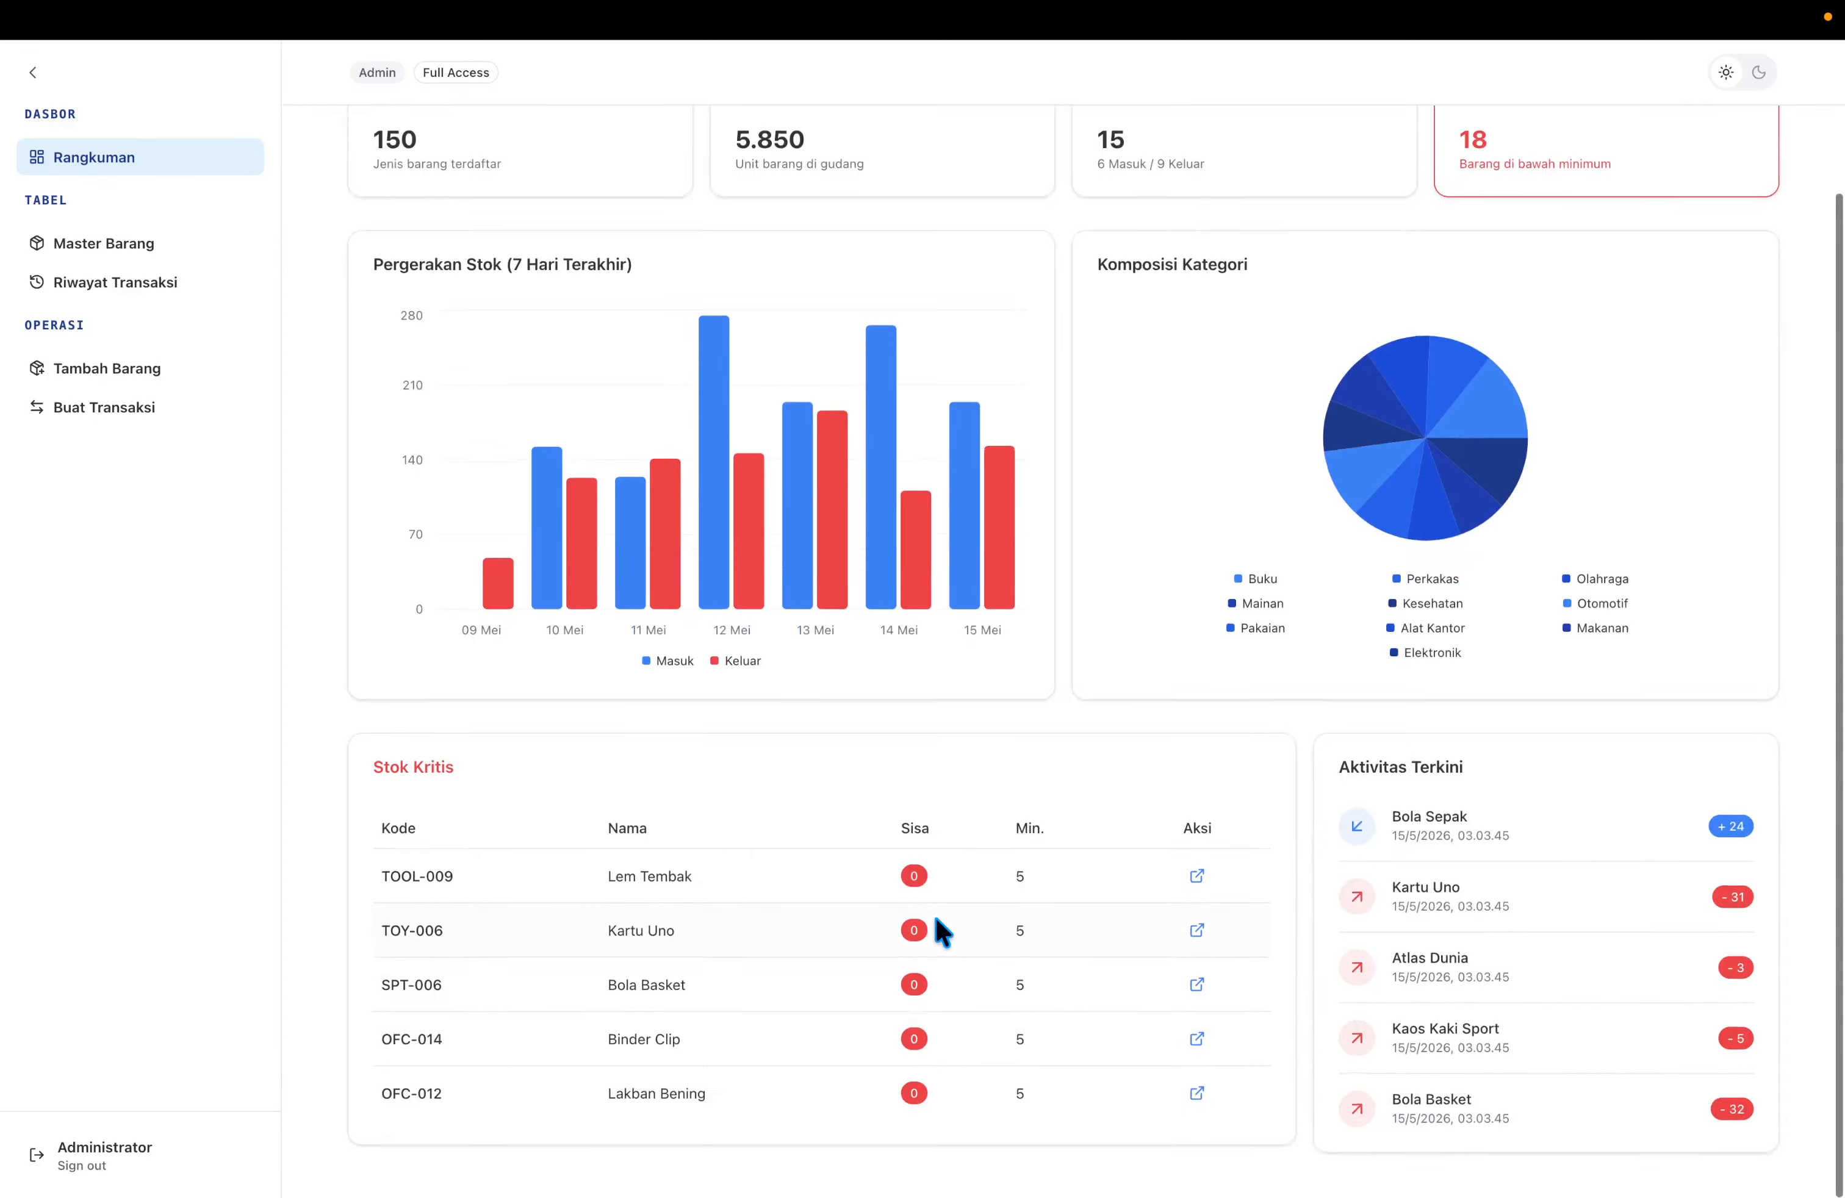
{"action": "scroll", "coordinate": [933, 912], "scroll_direction": "up", "scroll_amount": 2}
{"action": "scroll", "coordinate": [808, 902], "scroll_direction": "down", "scroll_amount": 2}
{"action": "scroll", "coordinate": [808, 903], "scroll_direction": "up", "scroll_amount": 2}
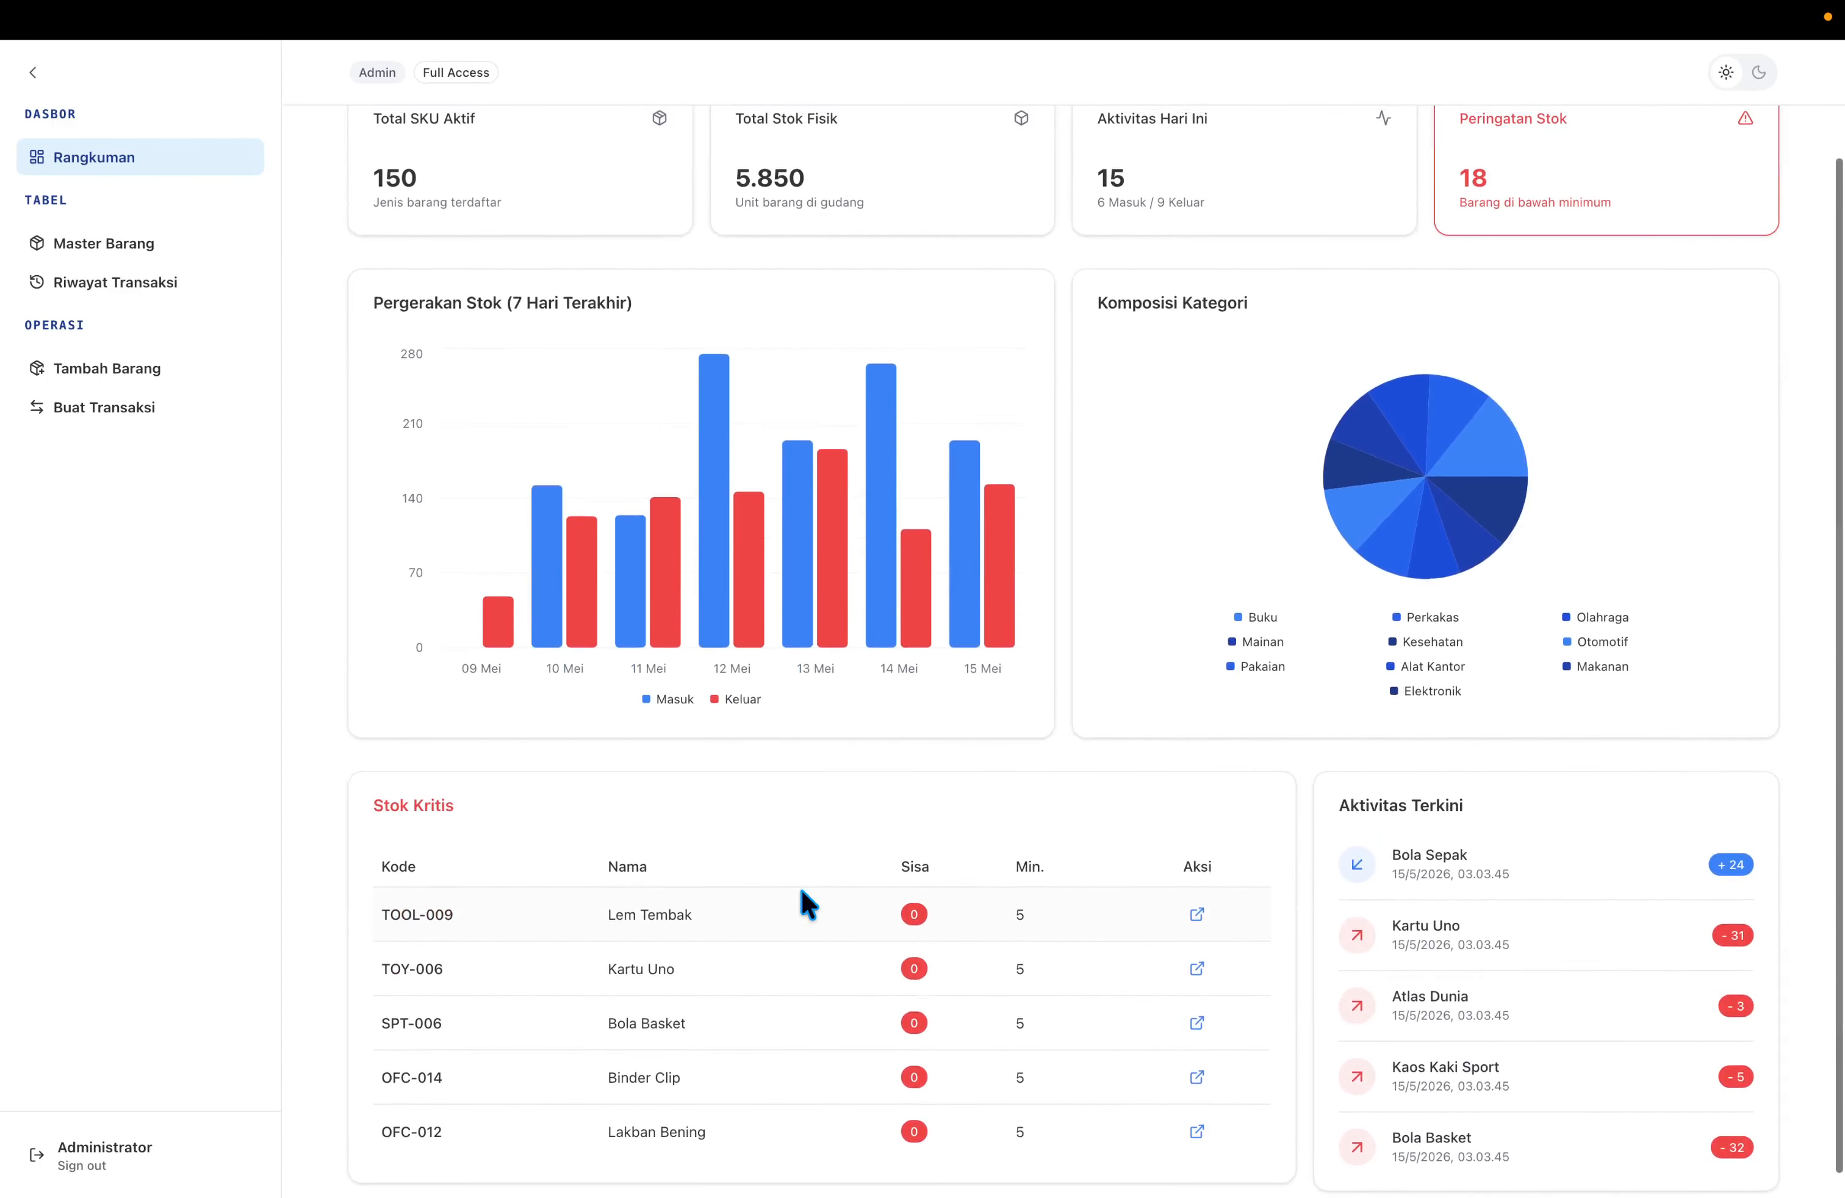
Browse Master Barang, transaction history, add-item and new-transaction pages, then return to Rangkuman.
{"action": "left_click", "coordinate": [195, 257]}
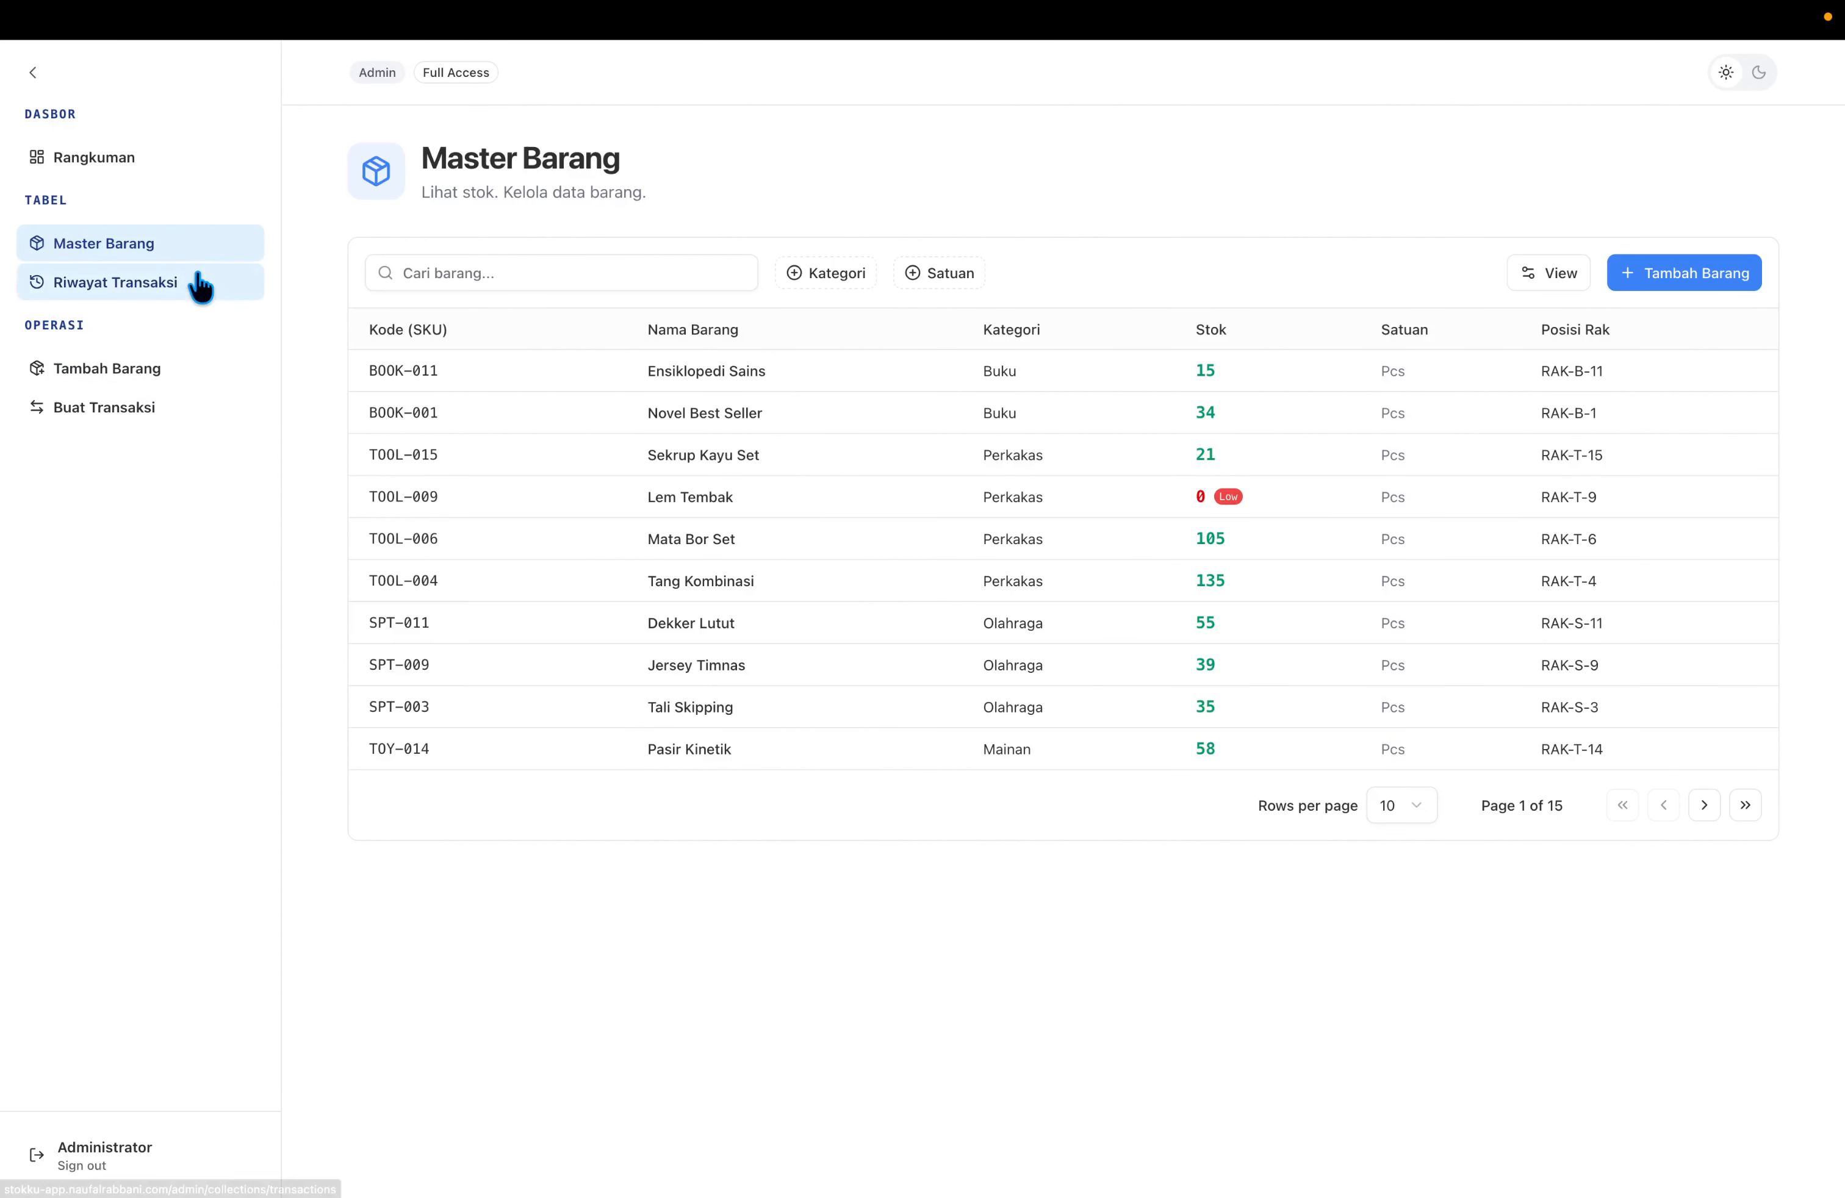
{"action": "left_click", "coordinate": [193, 284]}
{"action": "left_click", "coordinate": [178, 248]}
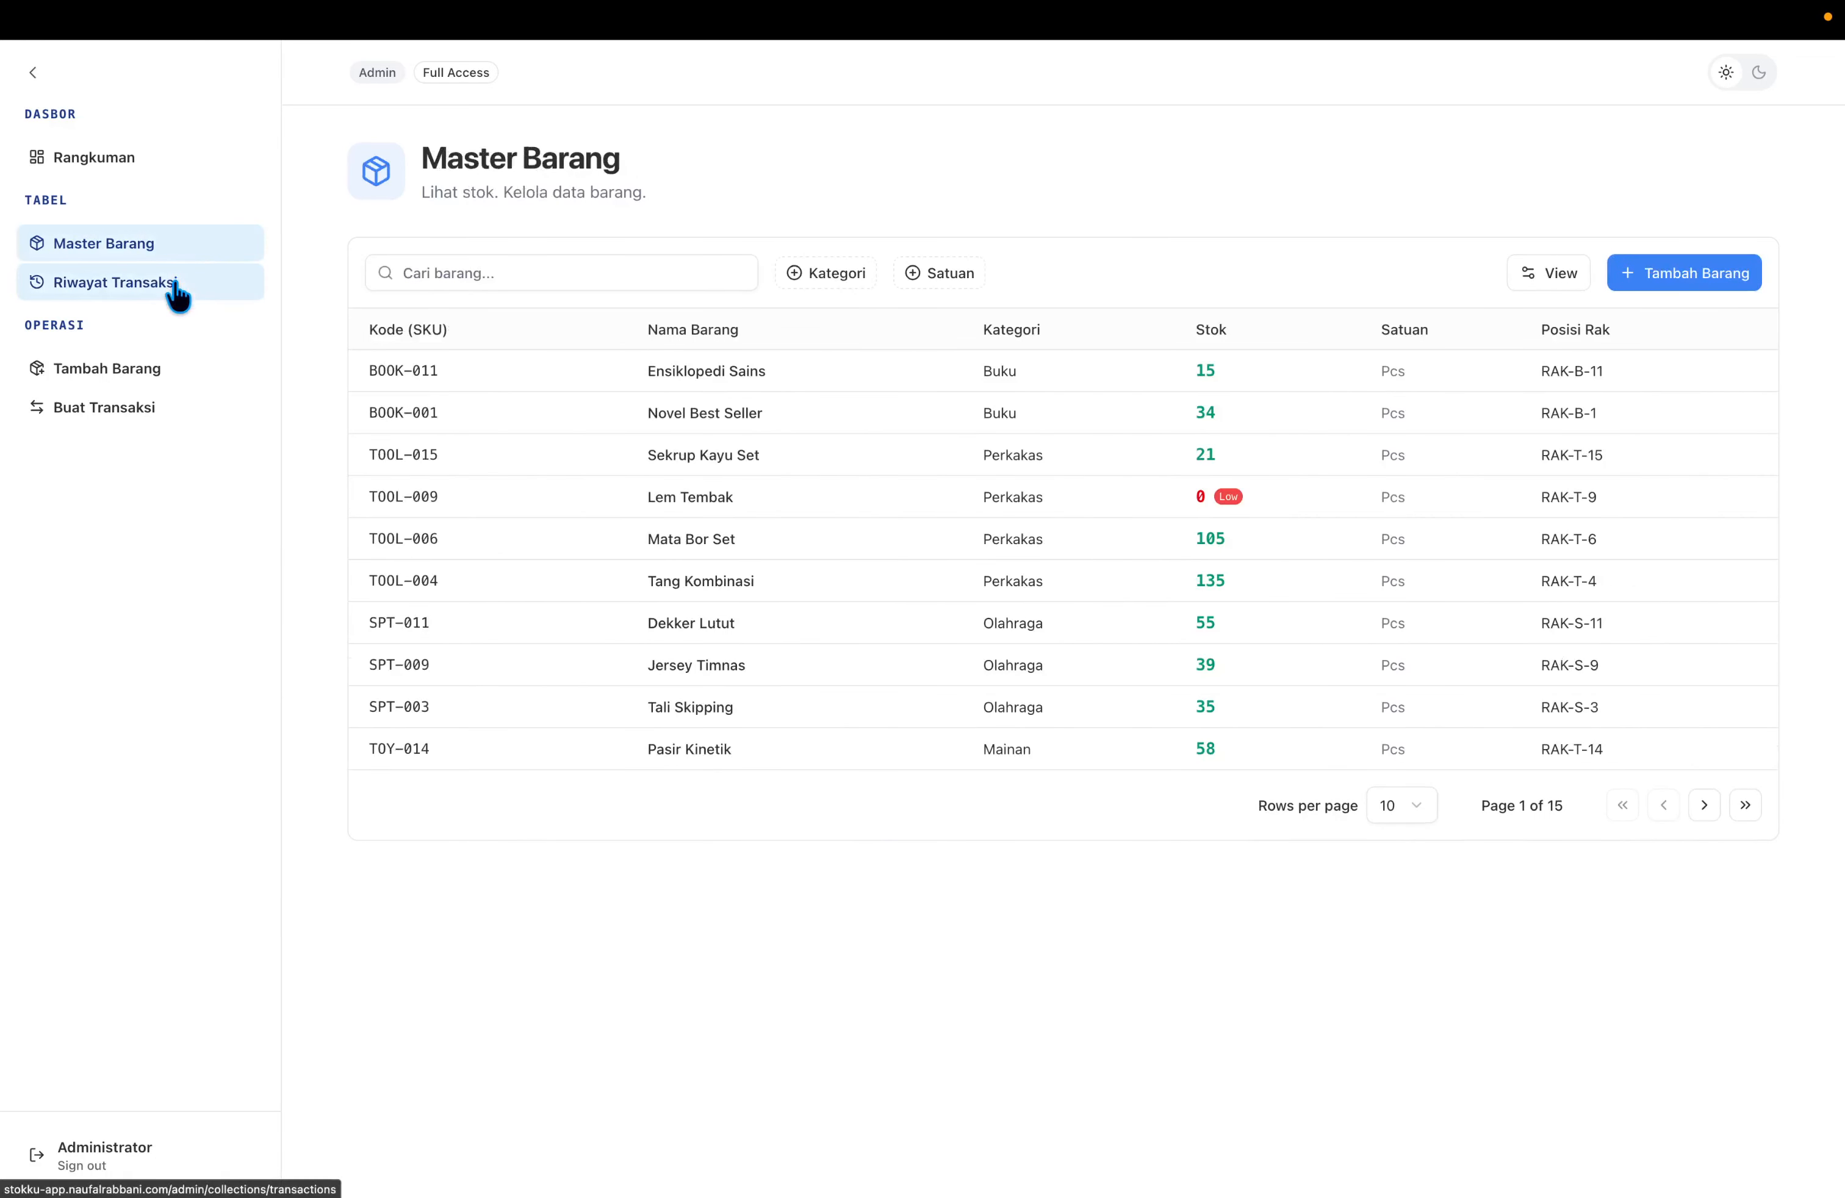
{"action": "left_click", "coordinate": [177, 283]}
{"action": "left_click", "coordinate": [161, 252]}
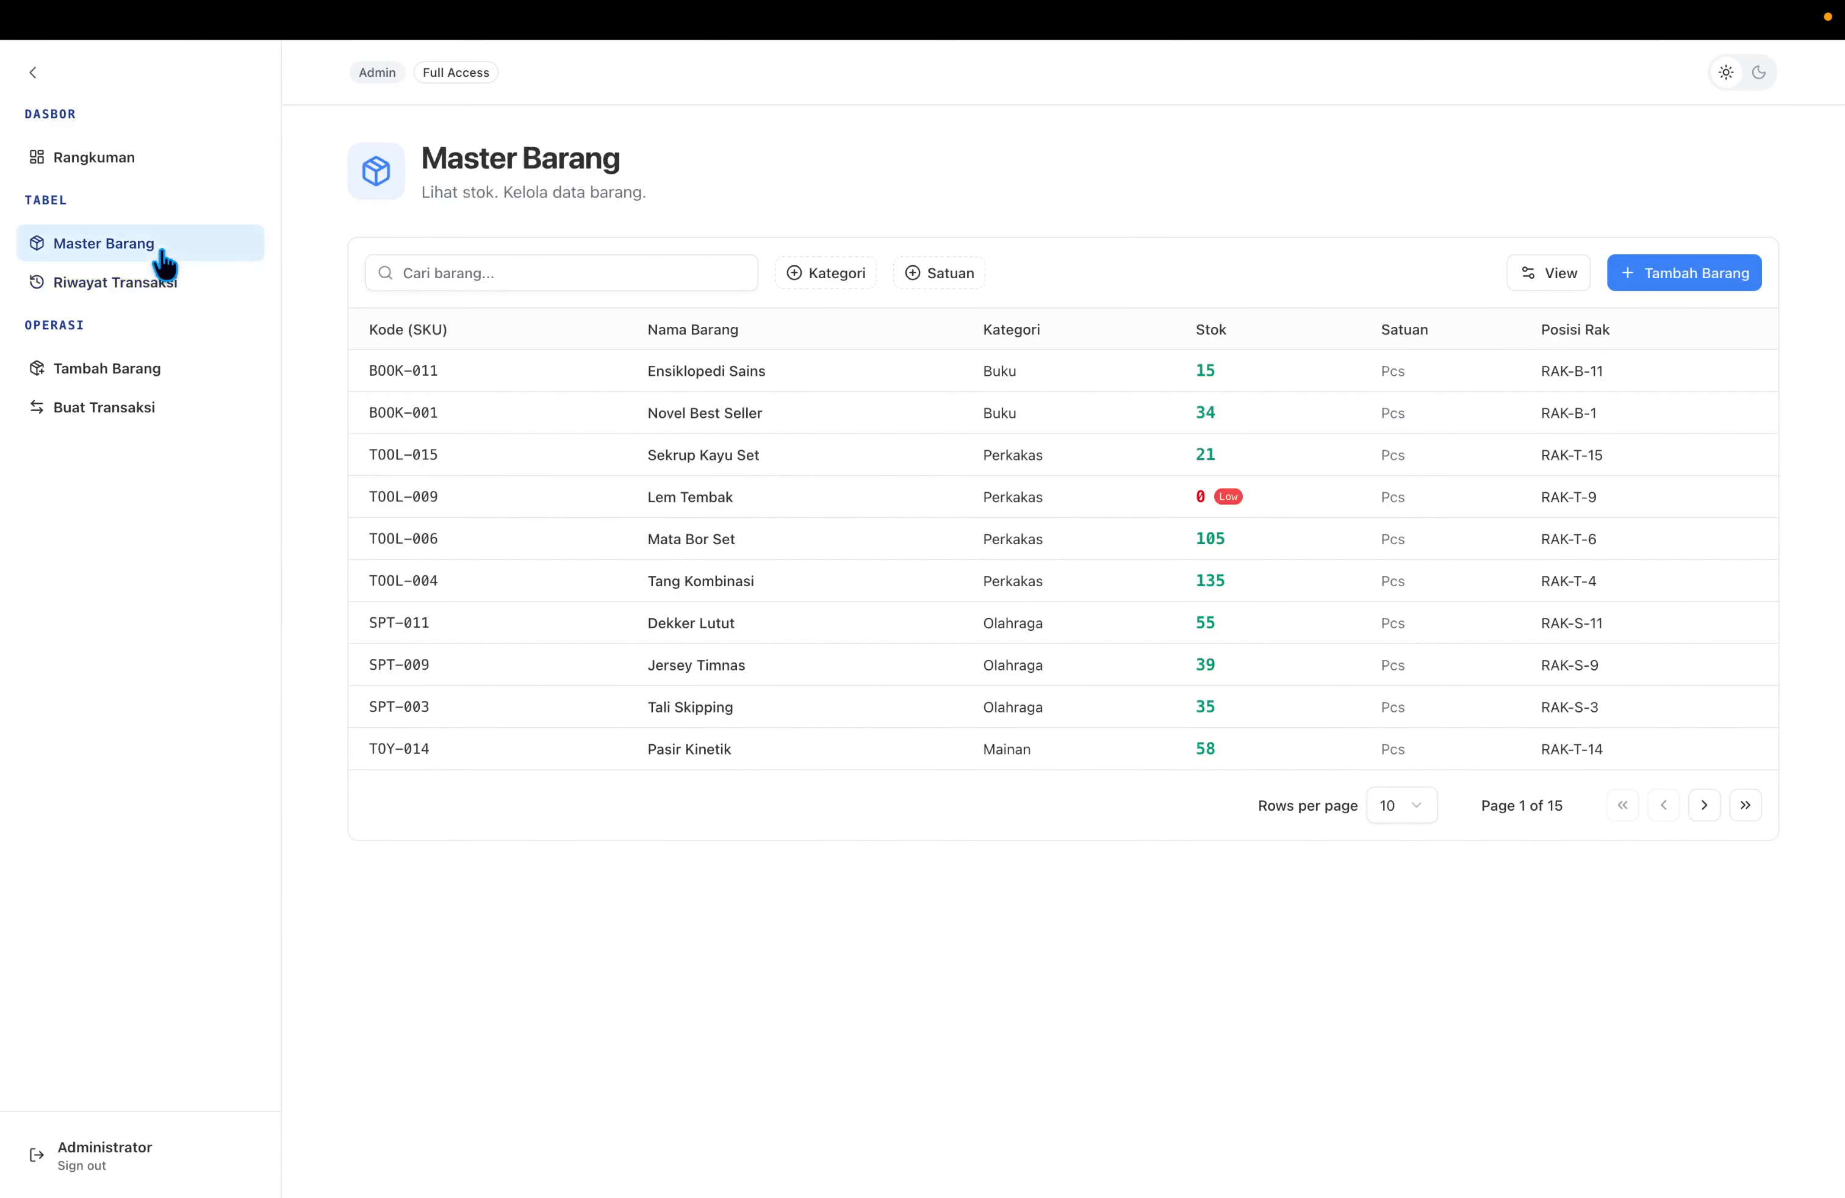
{"action": "left_click", "coordinate": [203, 296]}
{"action": "left_click", "coordinate": [195, 378]}
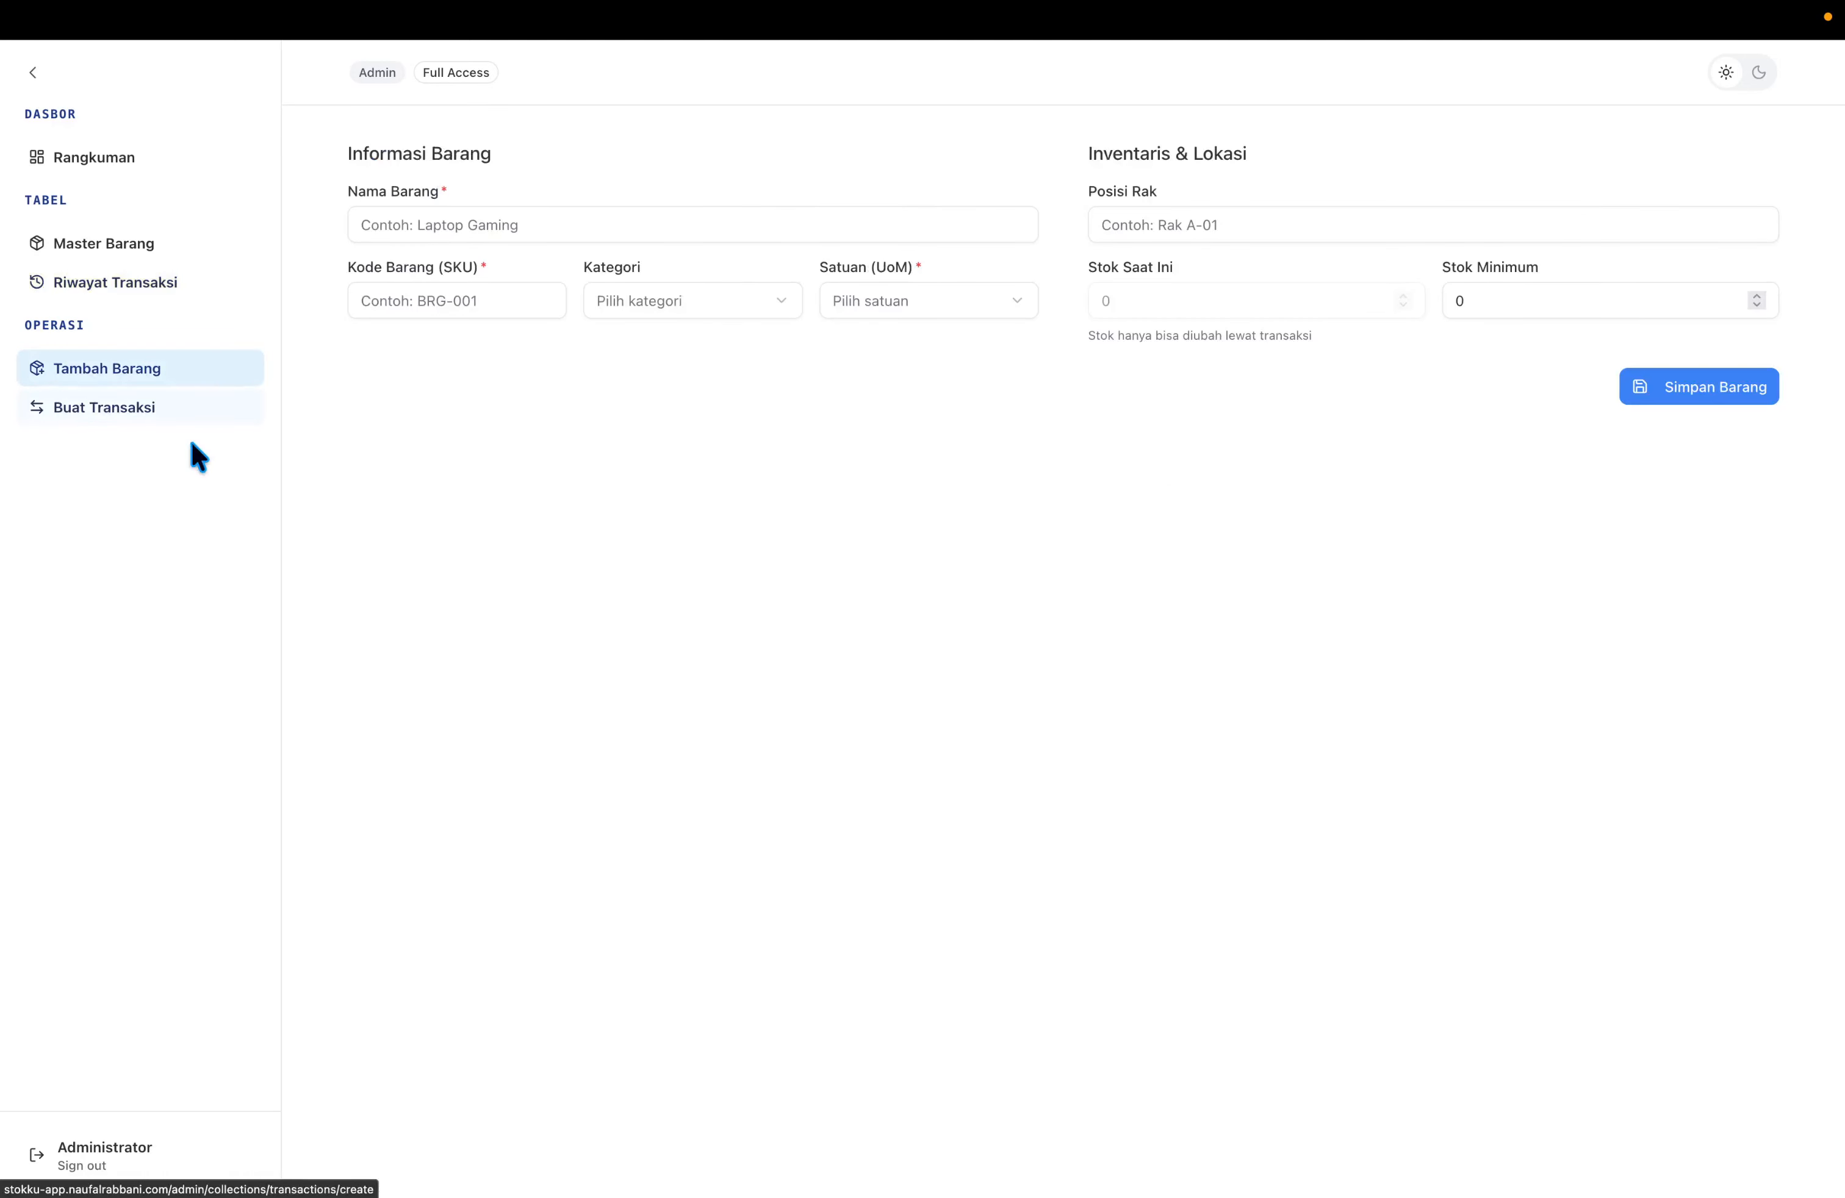
{"action": "left_click", "coordinate": [179, 405]}
{"action": "left_click", "coordinate": [167, 384]}
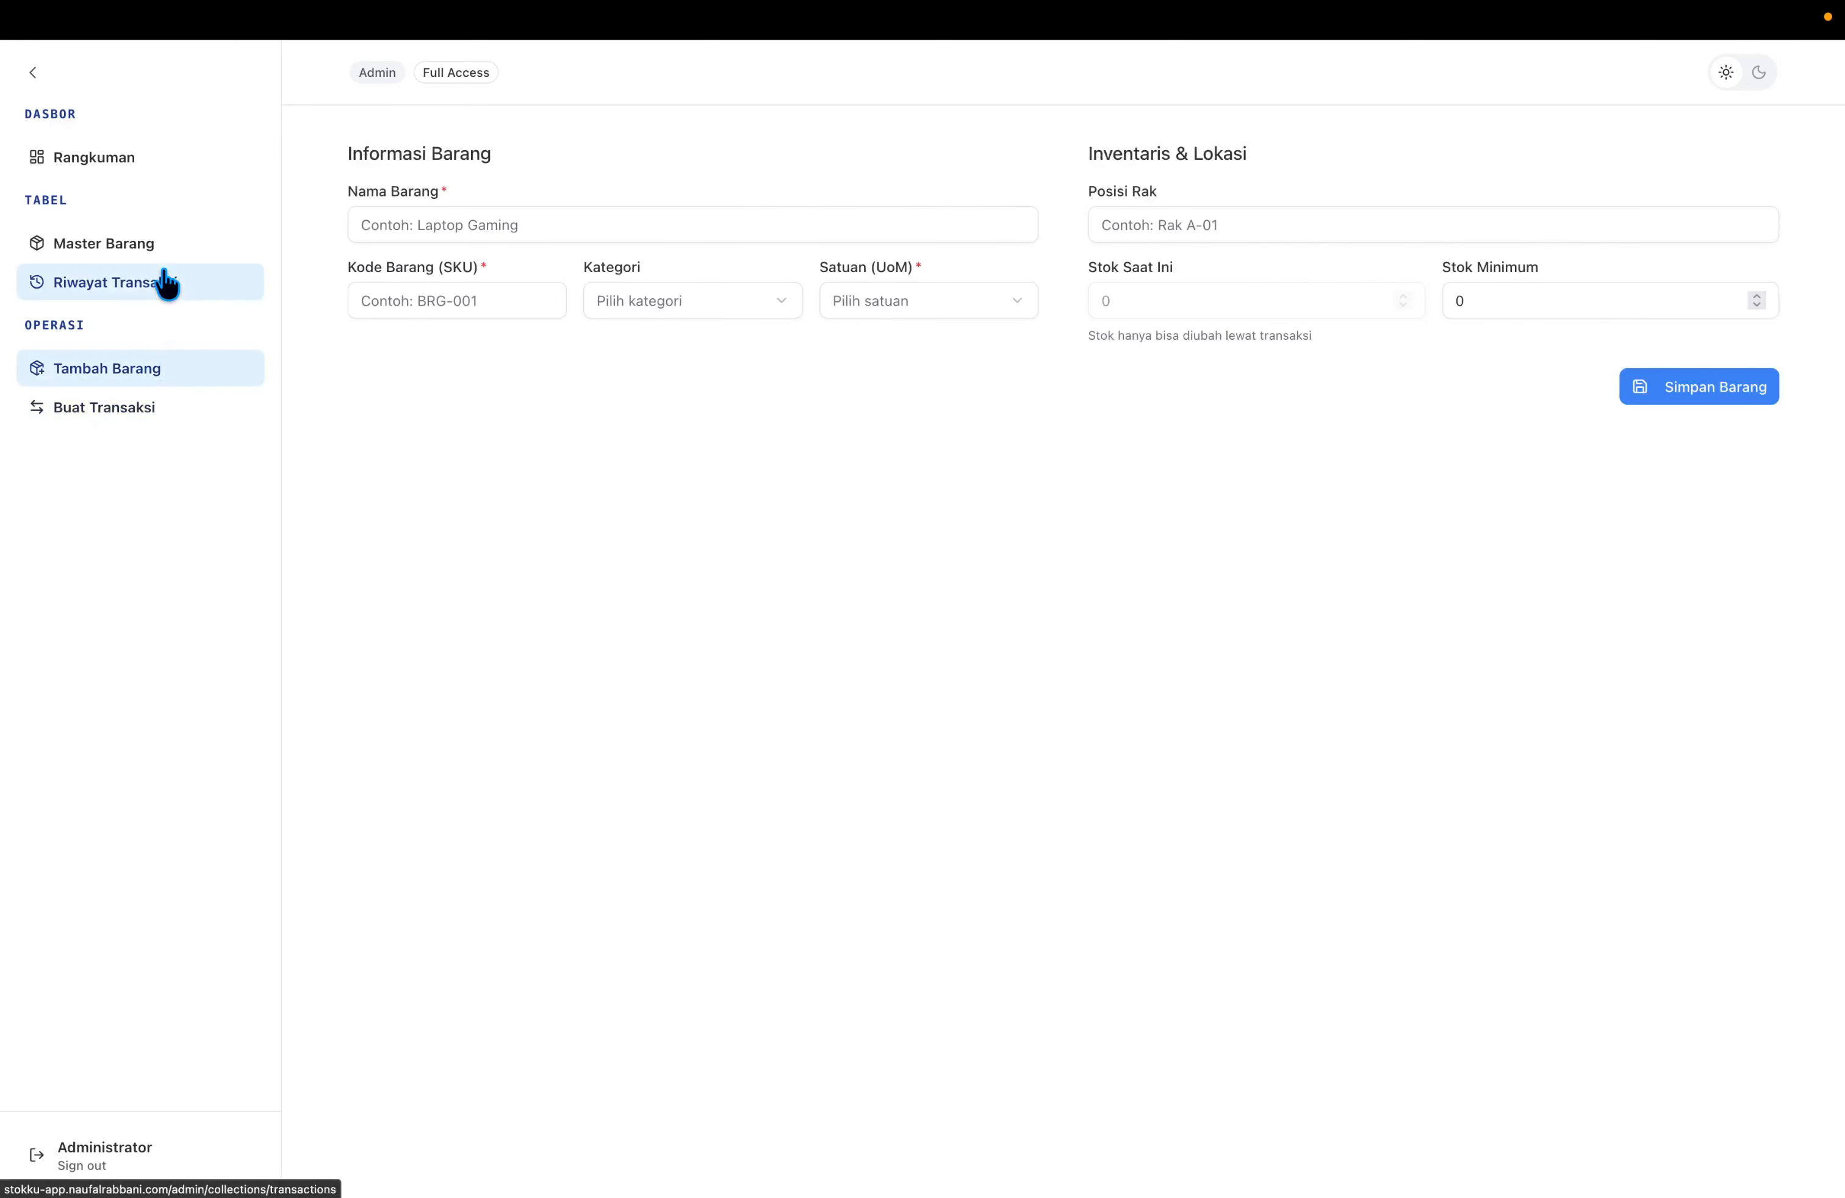
{"action": "left_click", "coordinate": [175, 169]}
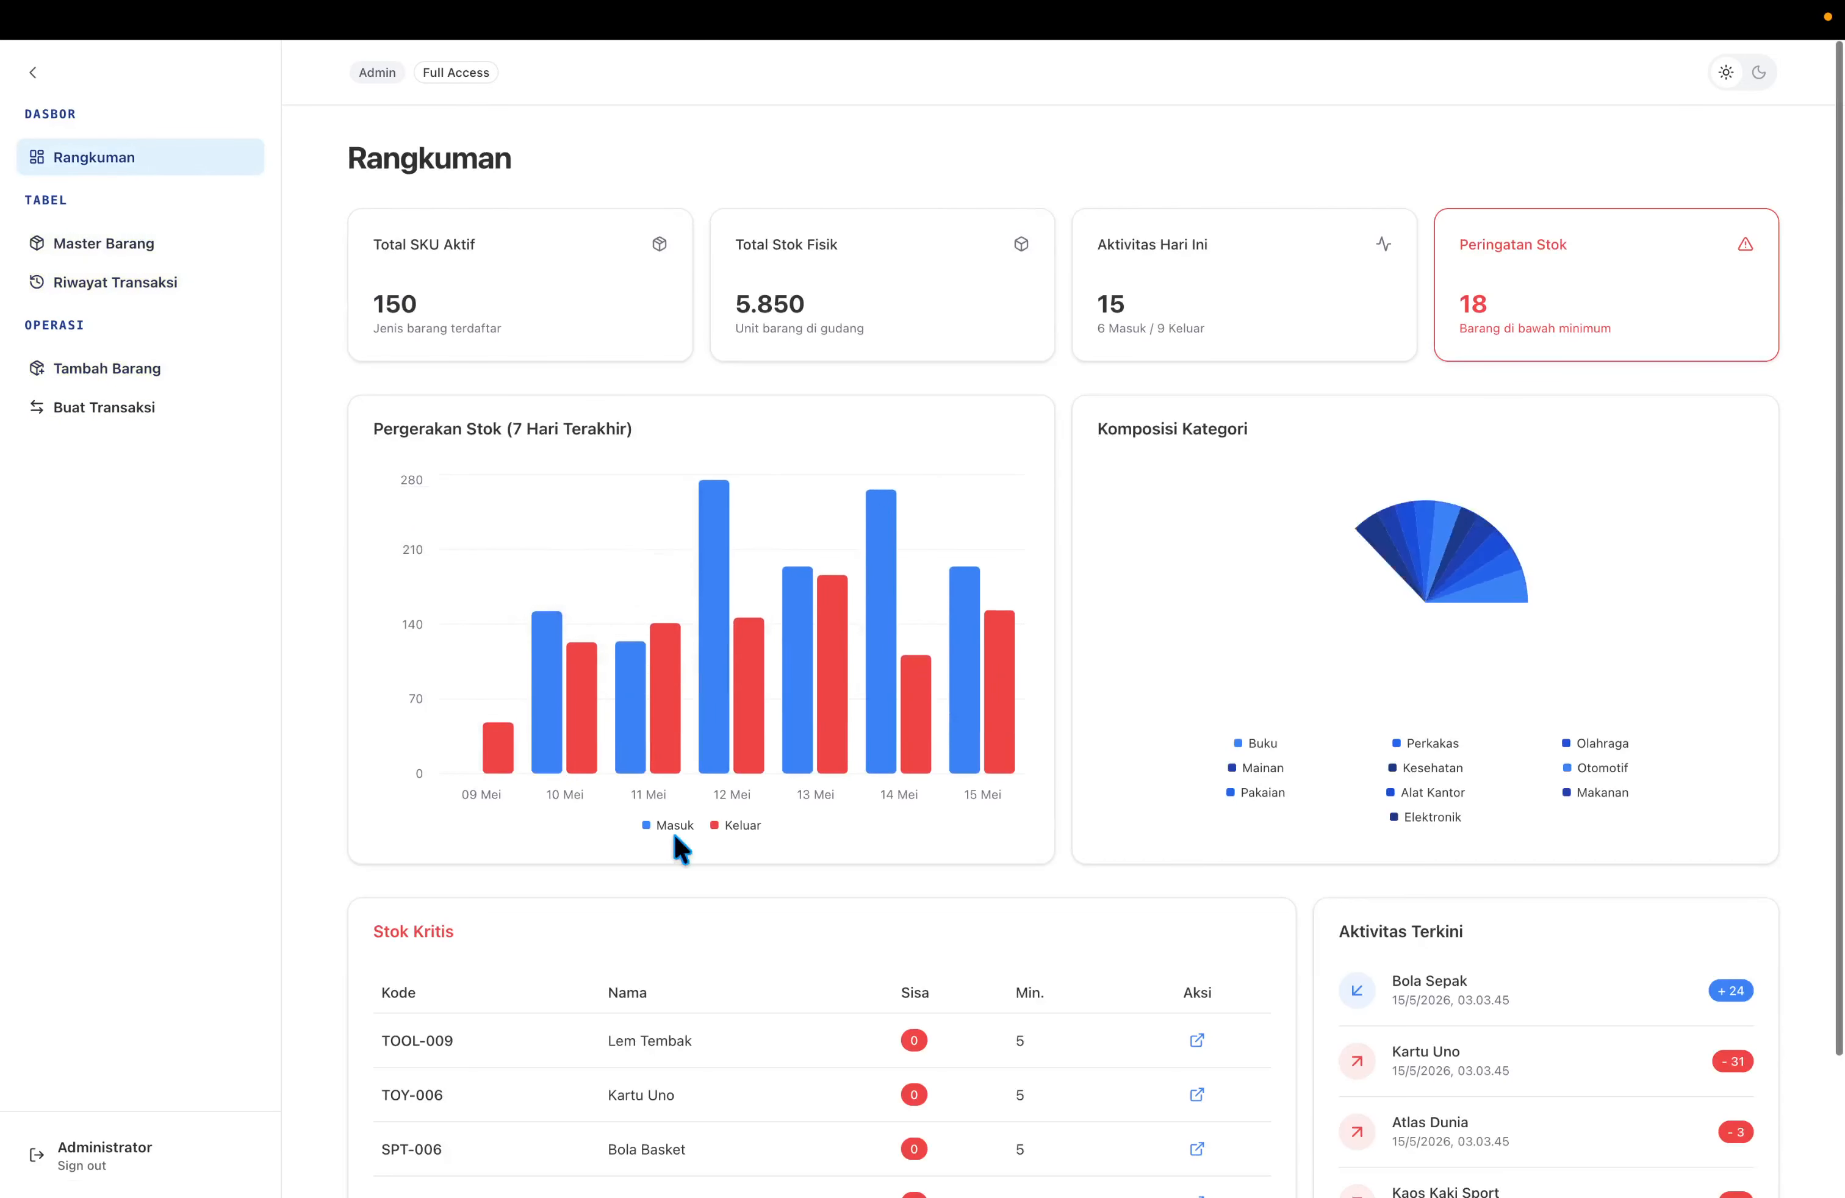